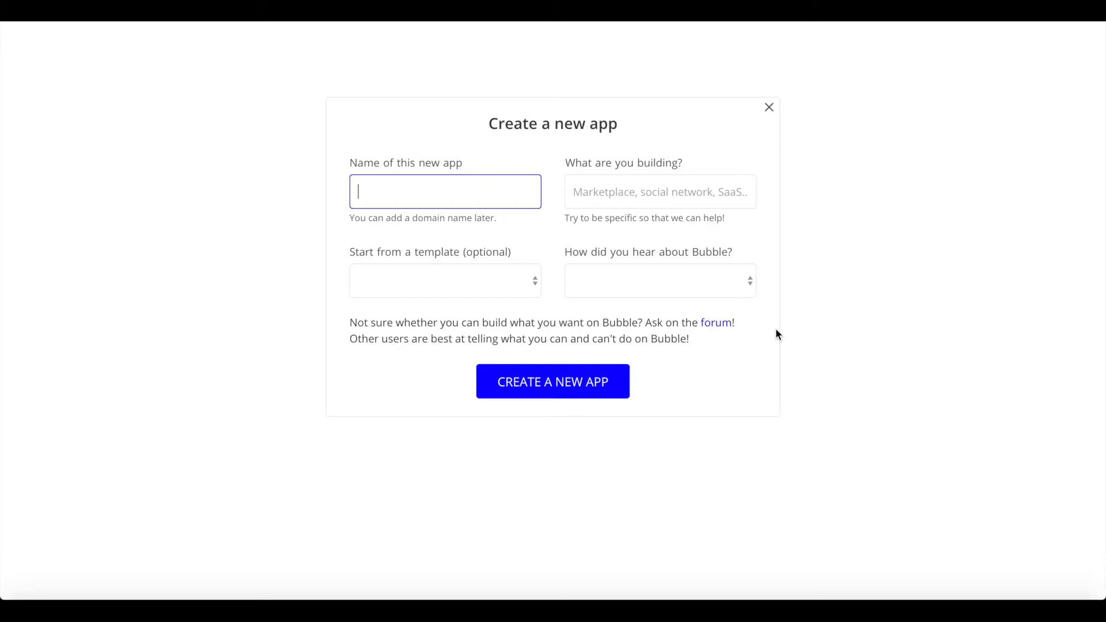
Step: Name the new app 'ecommercenocodehq' and create it
{"action": "type", "text": "ecommercenocodehq"}
{"action": "left_click", "coordinate": [517, 240]}
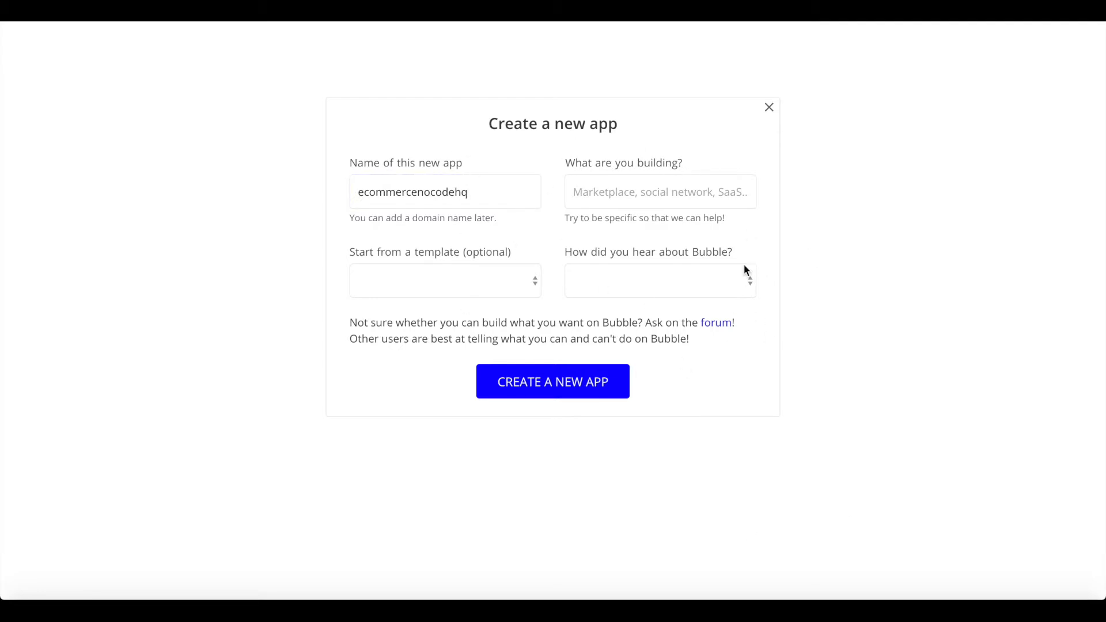
{"action": "left_click", "coordinate": [521, 385]}
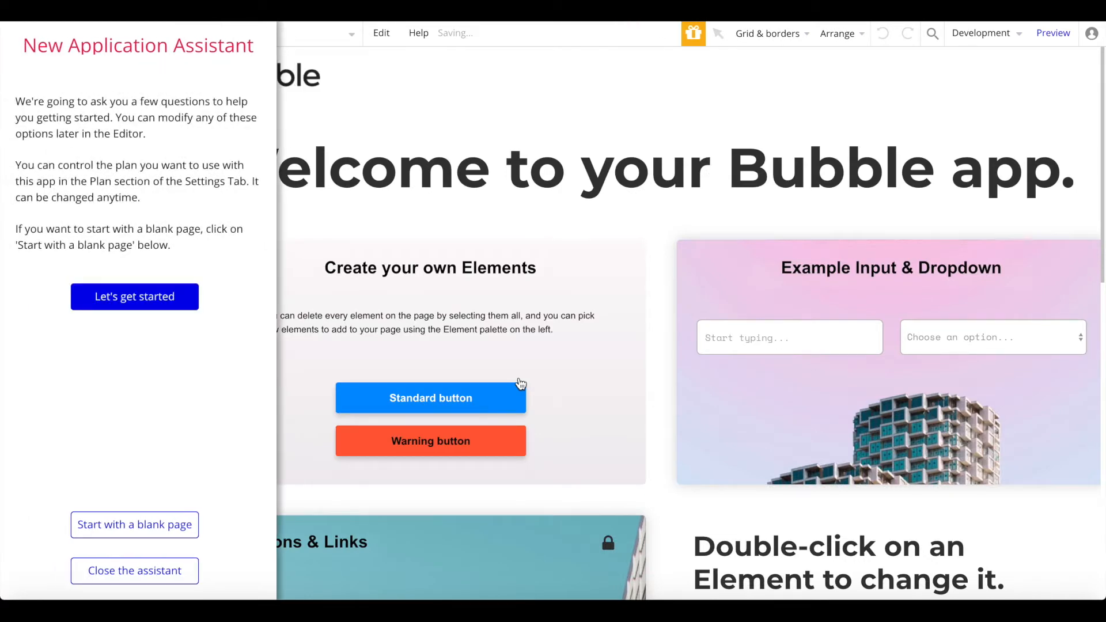
Step: Start from a blank page and apply the Twitter Bootstrap theme to the app's styles
{"action": "left_click", "coordinate": [140, 526]}
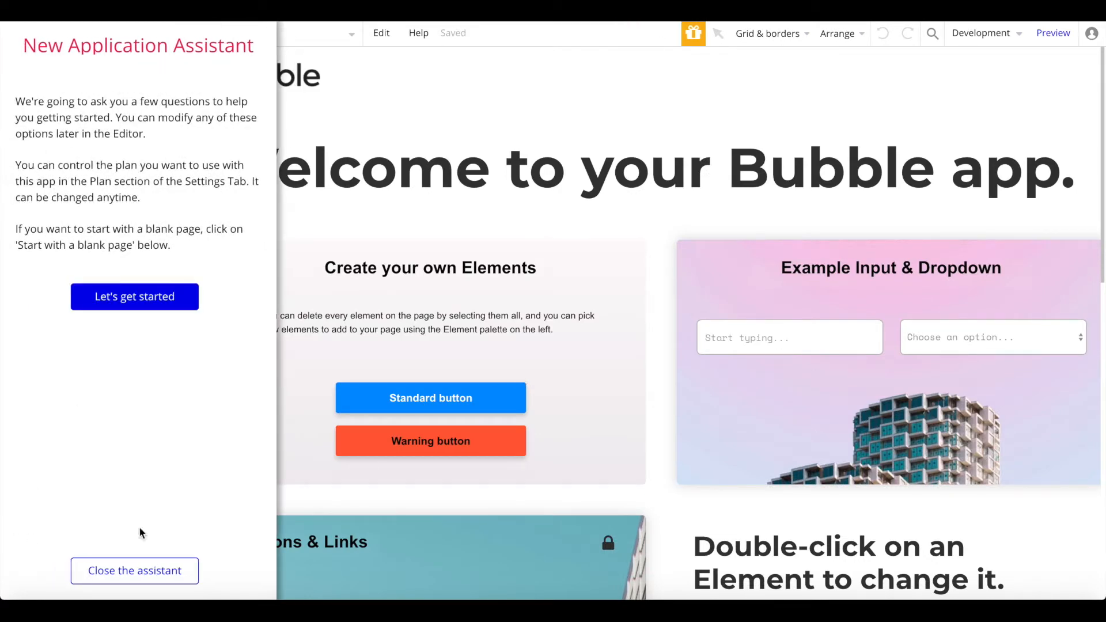
{"action": "left_click", "coordinate": [104, 571]}
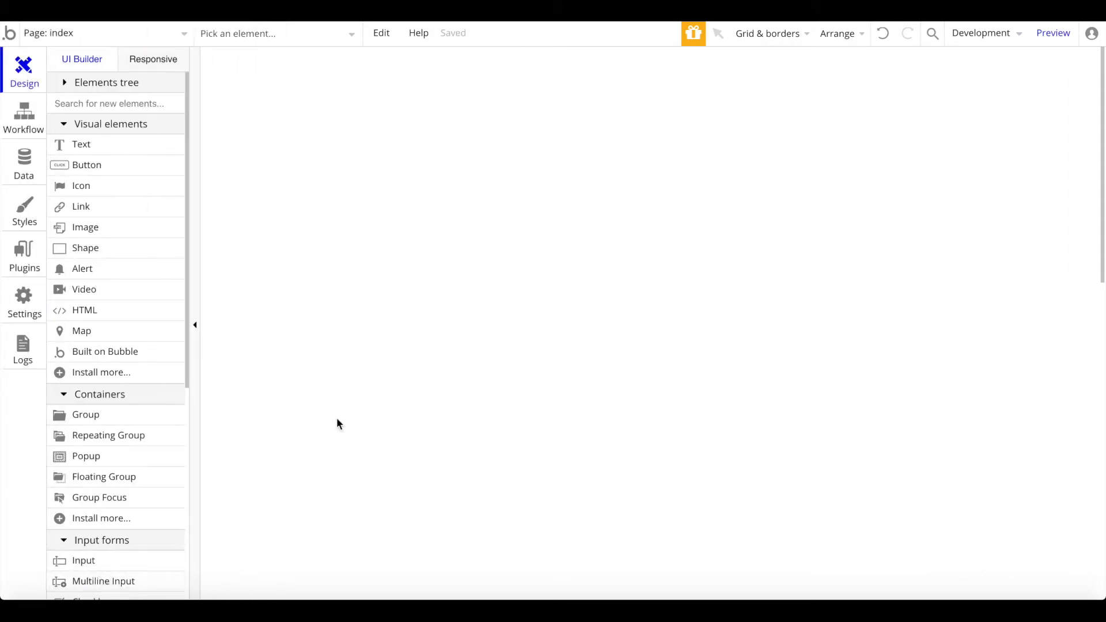
{"action": "left_click", "coordinate": [9, 219]}
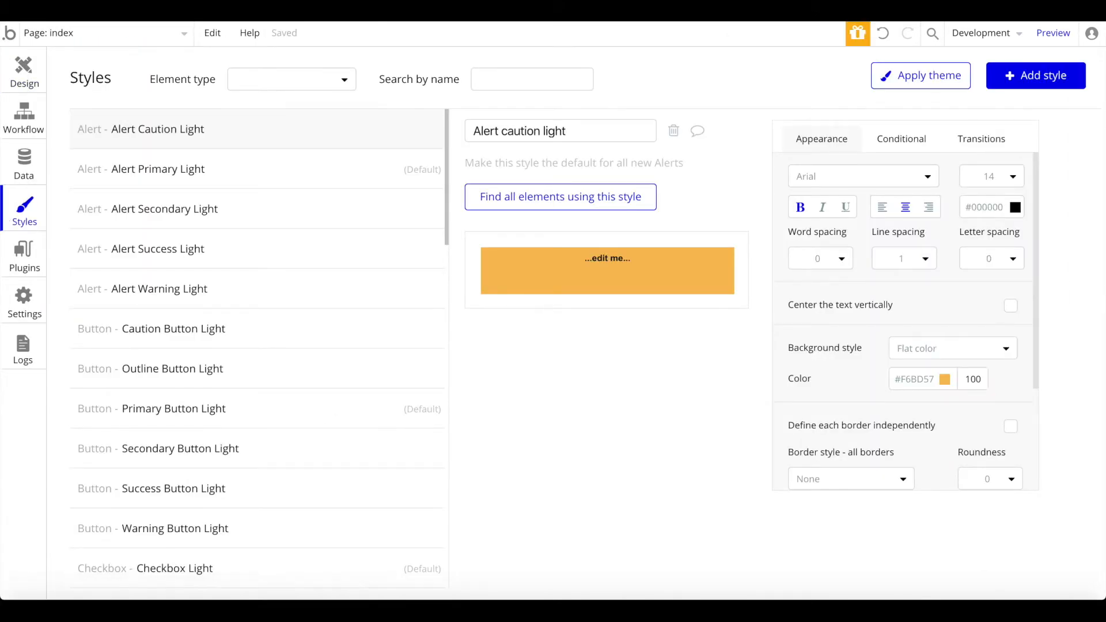
{"action": "left_click", "coordinate": [931, 78]}
{"action": "scroll", "coordinate": [679, 323], "scroll_direction": "down", "scroll_amount": 2}
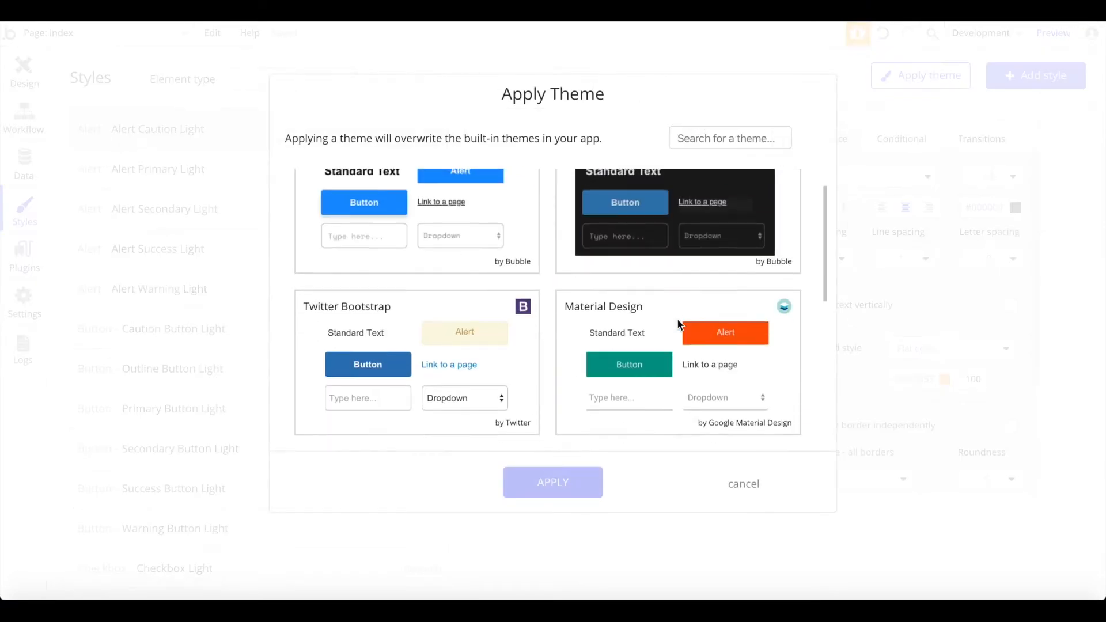
{"action": "left_click", "coordinate": [439, 347]}
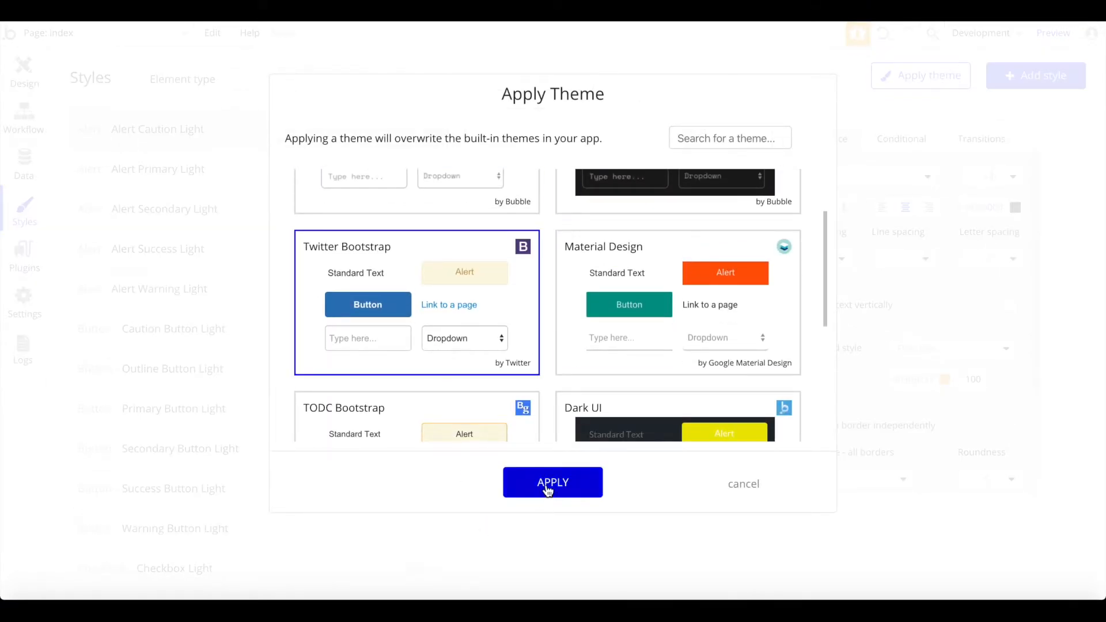
{"action": "left_click", "coordinate": [548, 489]}
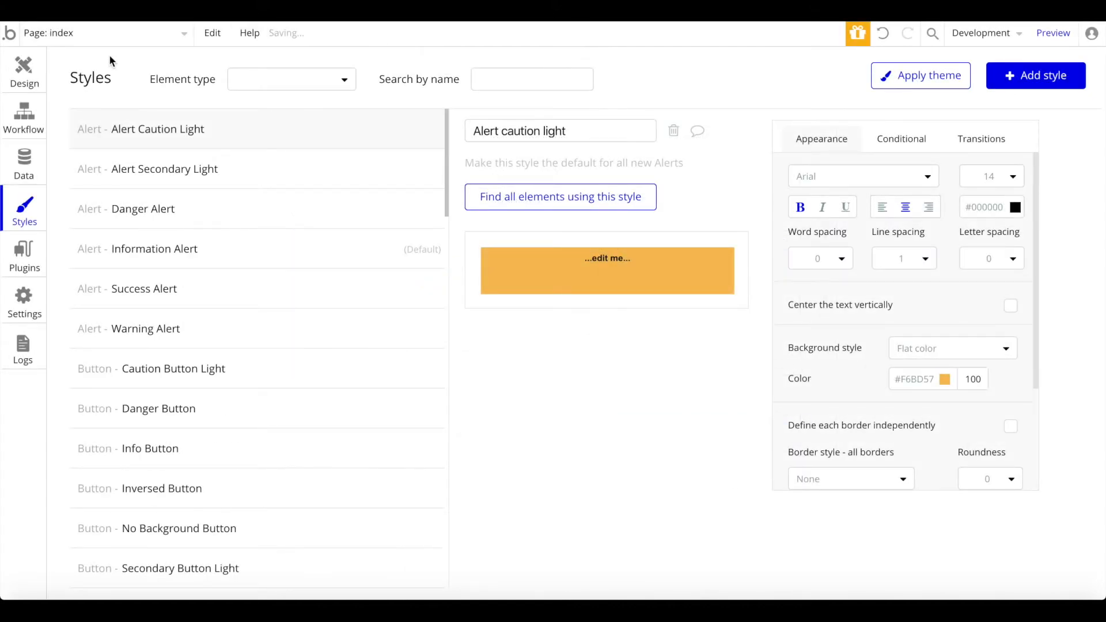
{"action": "left_click", "coordinate": [24, 69]}
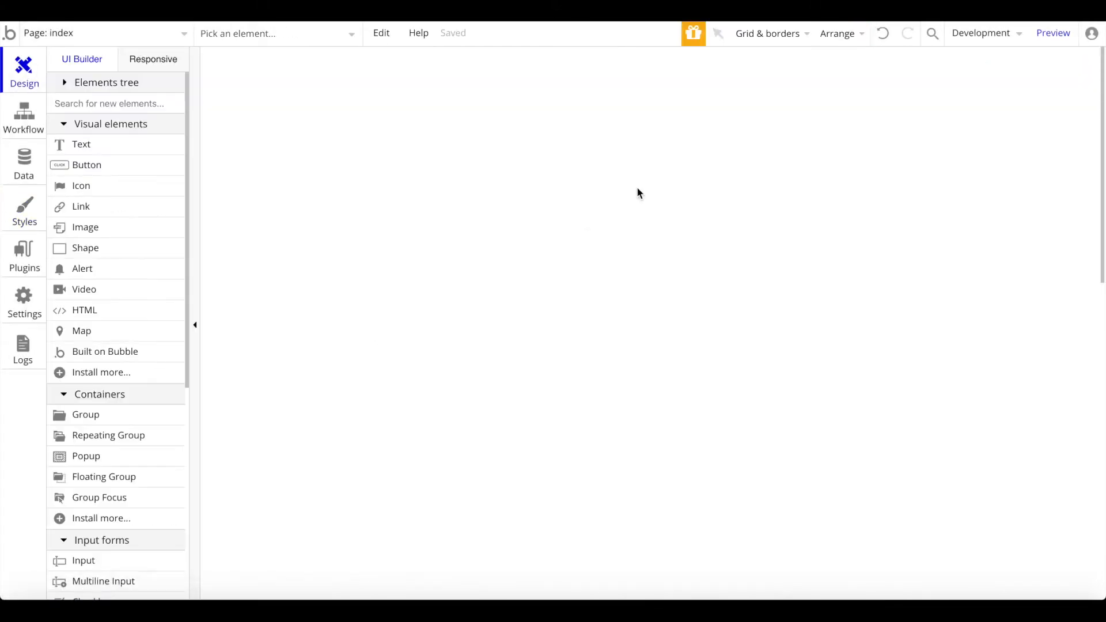
Step: Change the index page's width from 1200 to 1000 in its properties
{"action": "double_click", "coordinate": [589, 222]}
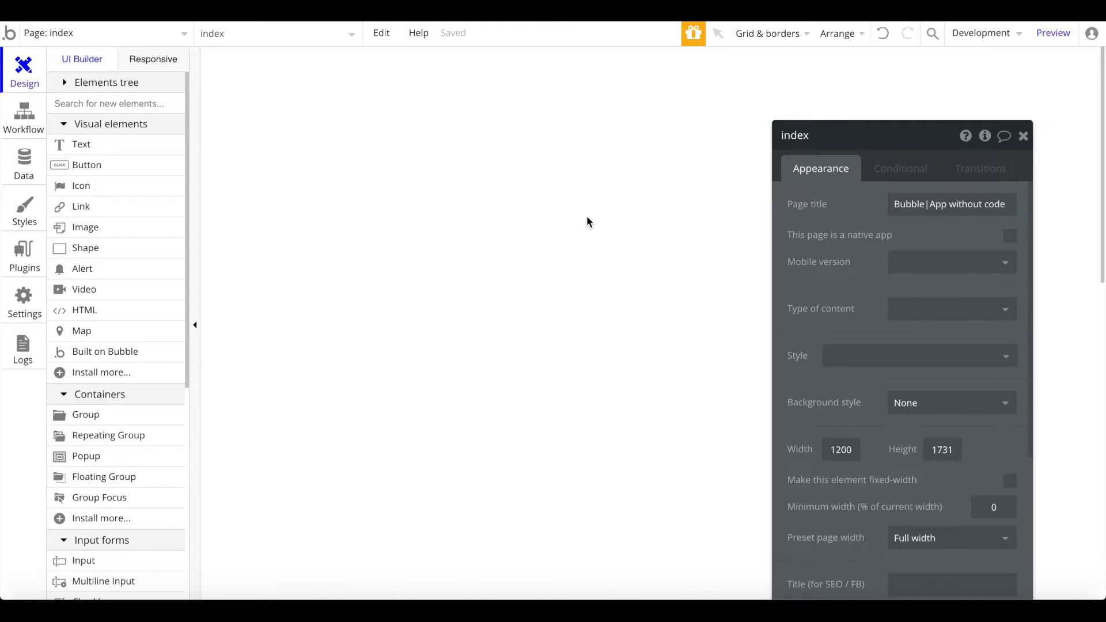
{"action": "scroll", "coordinate": [894, 279], "scroll_direction": "down", "scroll_amount": 3}
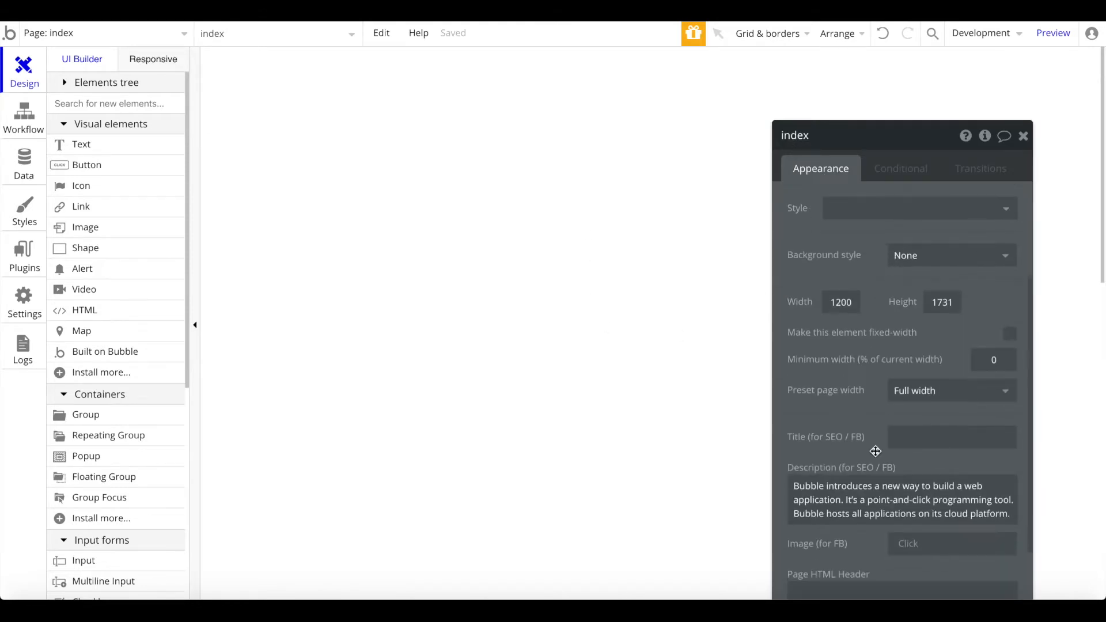
{"action": "double_click", "coordinate": [852, 301]}
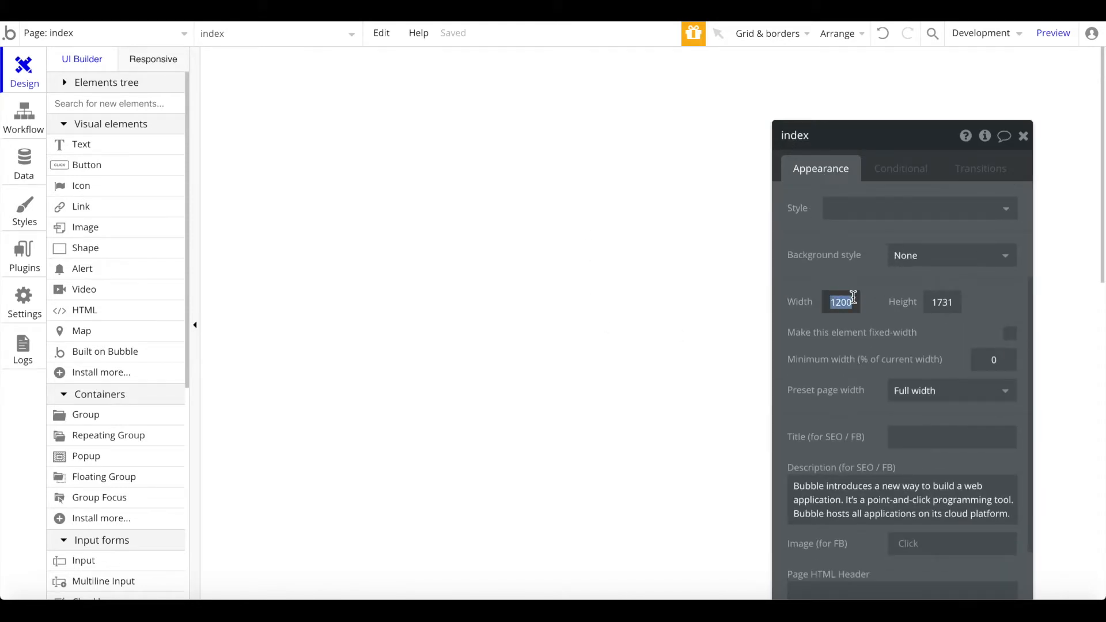
{"action": "type", "text": "1000"}
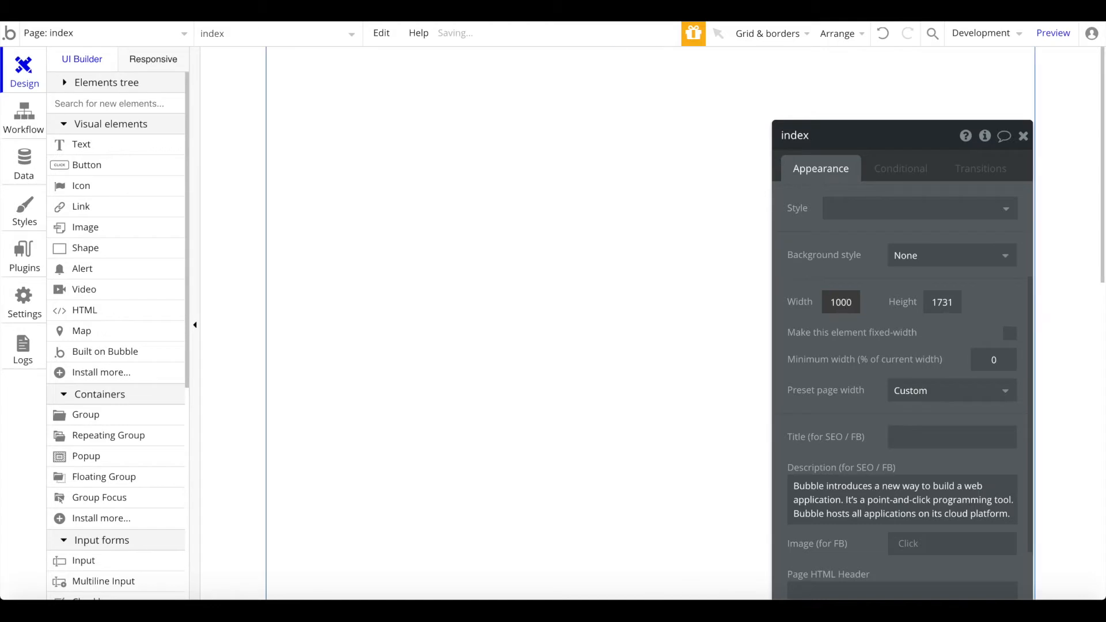
{"action": "left_click", "coordinate": [1023, 136]}
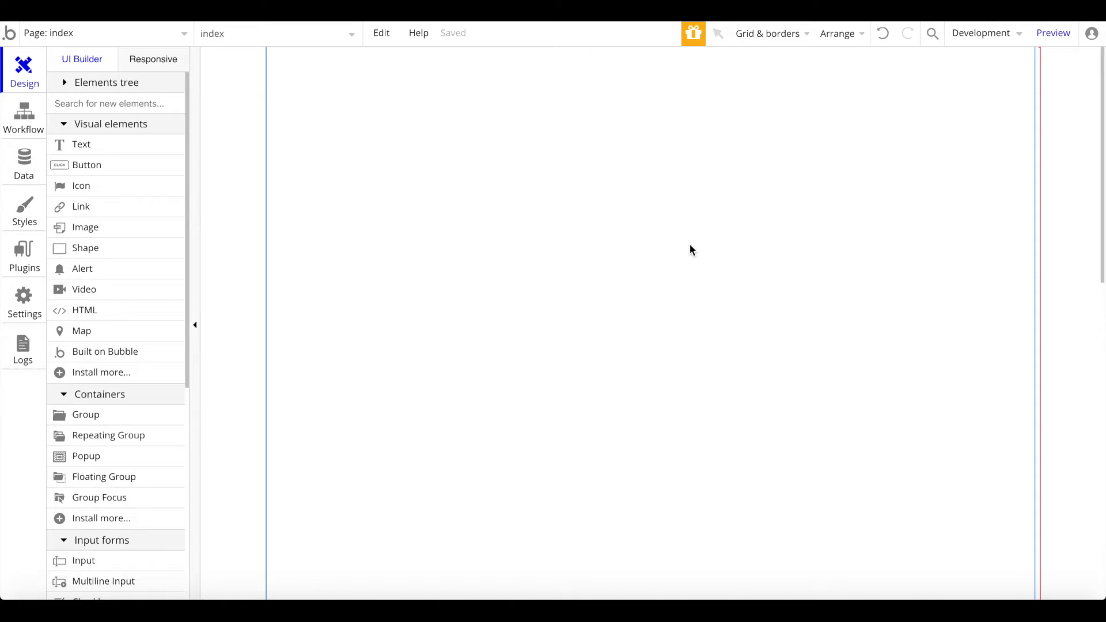
Step: Create a 'product' data type with a text field called 'name'
{"action": "left_click", "coordinate": [23, 166]}
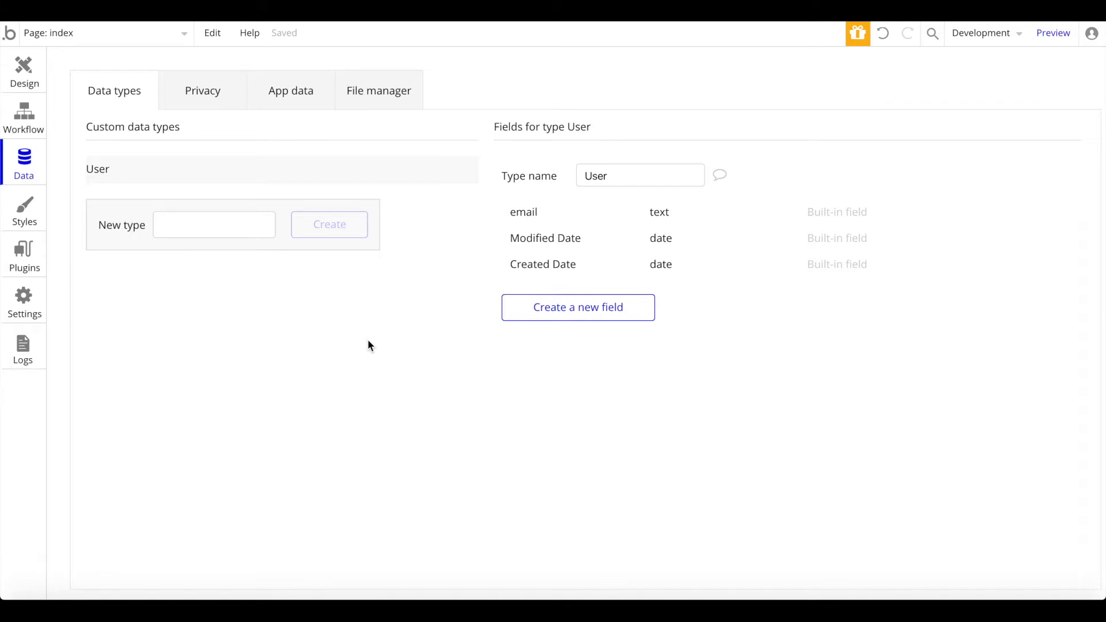
{"action": "left_click", "coordinate": [257, 224]}
{"action": "type", "text": "product"}
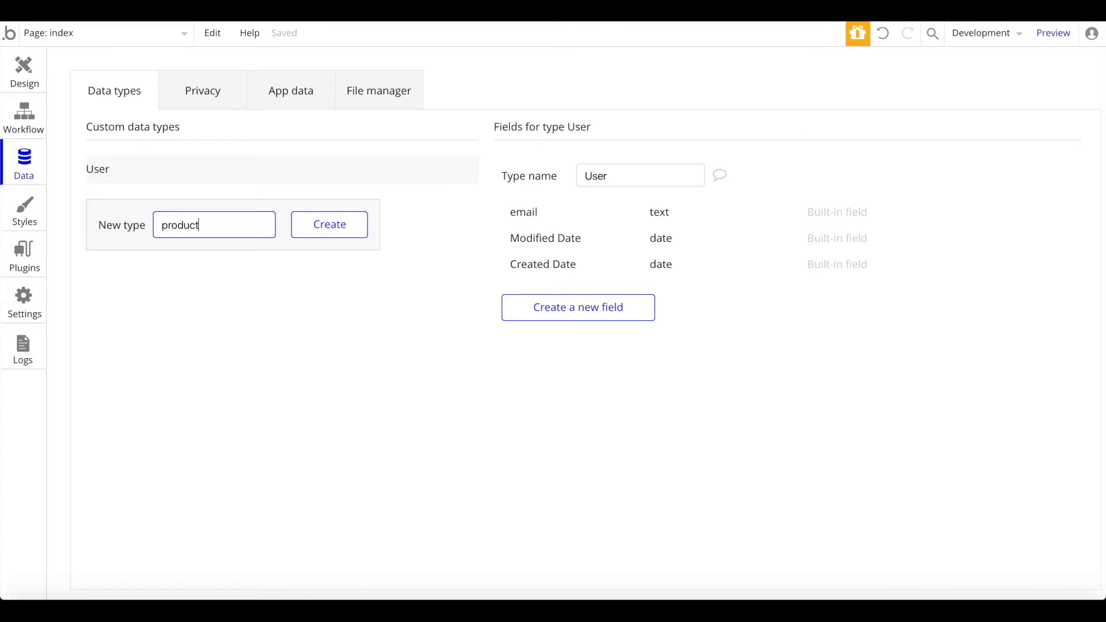
{"action": "key", "text": "Return"}
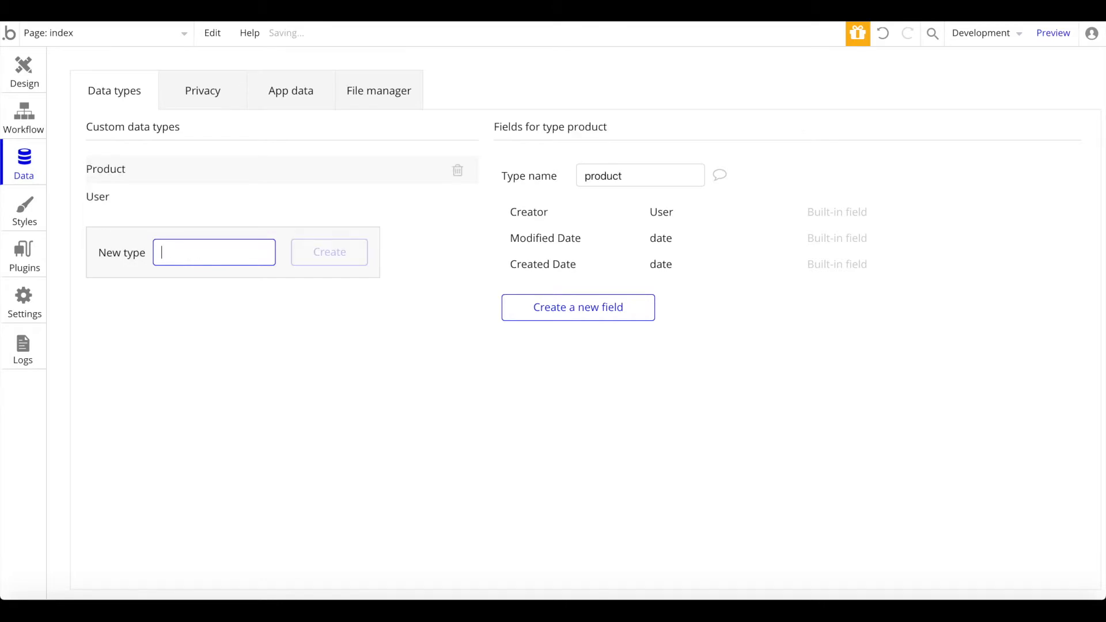
{"action": "left_click", "coordinate": [568, 306]}
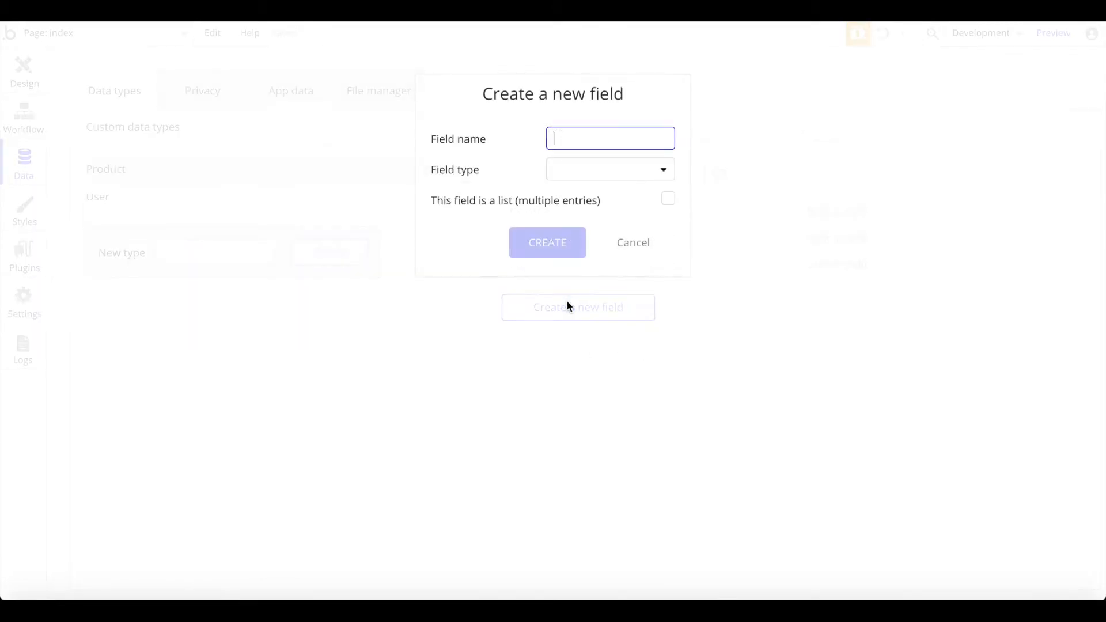
{"action": "type", "text": "name"}
{"action": "left_click", "coordinate": [586, 176]}
{"action": "left_click", "coordinate": [571, 200]}
{"action": "left_click", "coordinate": [568, 251]}
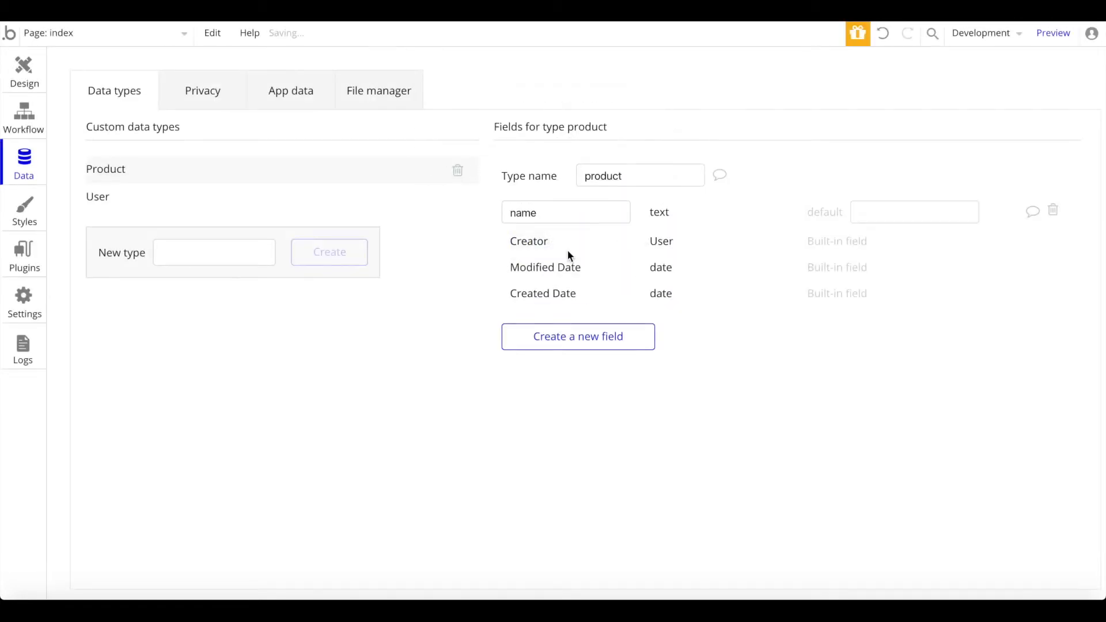
Step: Add a 'description' text field and an 'image' image field to product
{"action": "left_click", "coordinate": [568, 338]}
{"action": "type", "text": "description"}
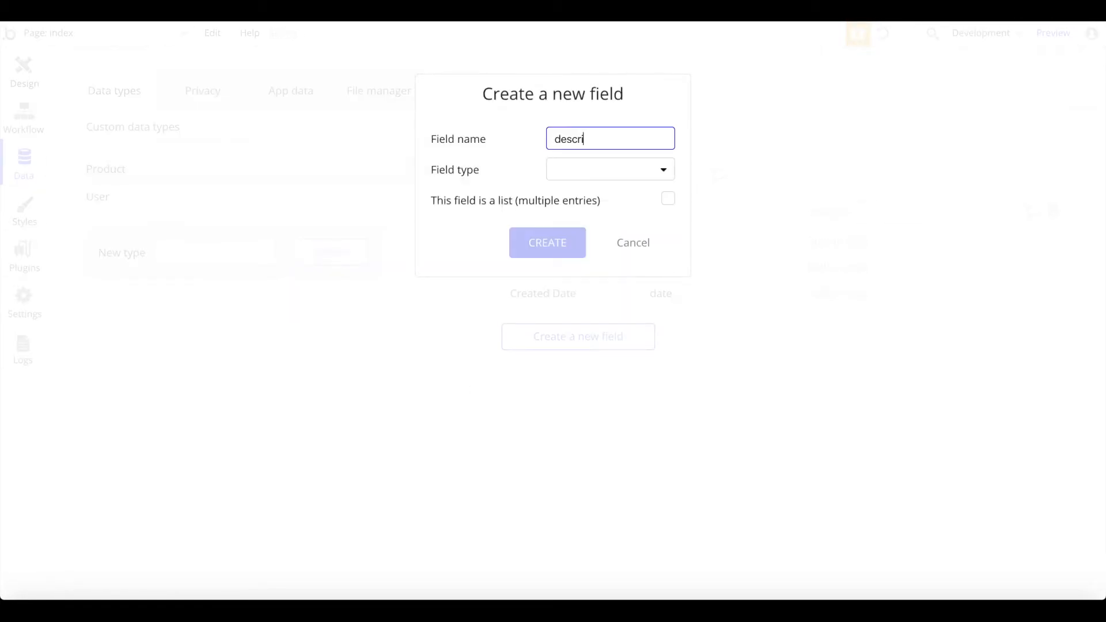
{"action": "left_click", "coordinate": [576, 172]}
{"action": "left_click", "coordinate": [568, 196]}
{"action": "left_click", "coordinate": [547, 243]}
{"action": "left_click", "coordinate": [615, 374]}
{"action": "type", "text": "image"}
{"action": "left_click", "coordinate": [598, 179]}
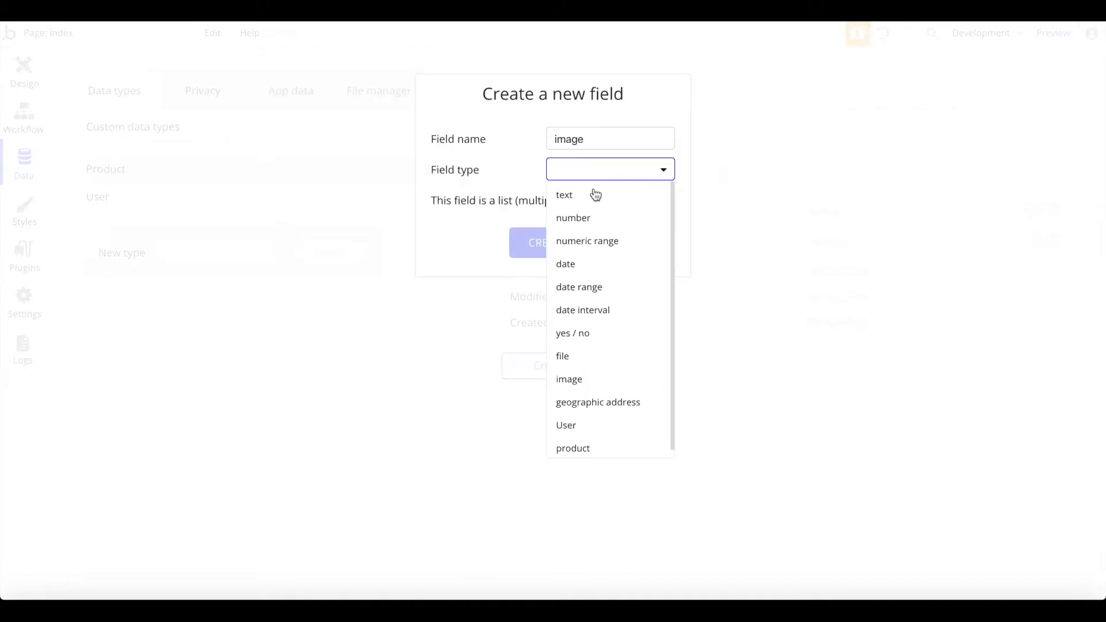
{"action": "left_click", "coordinate": [568, 378]}
{"action": "left_click", "coordinate": [547, 243]}
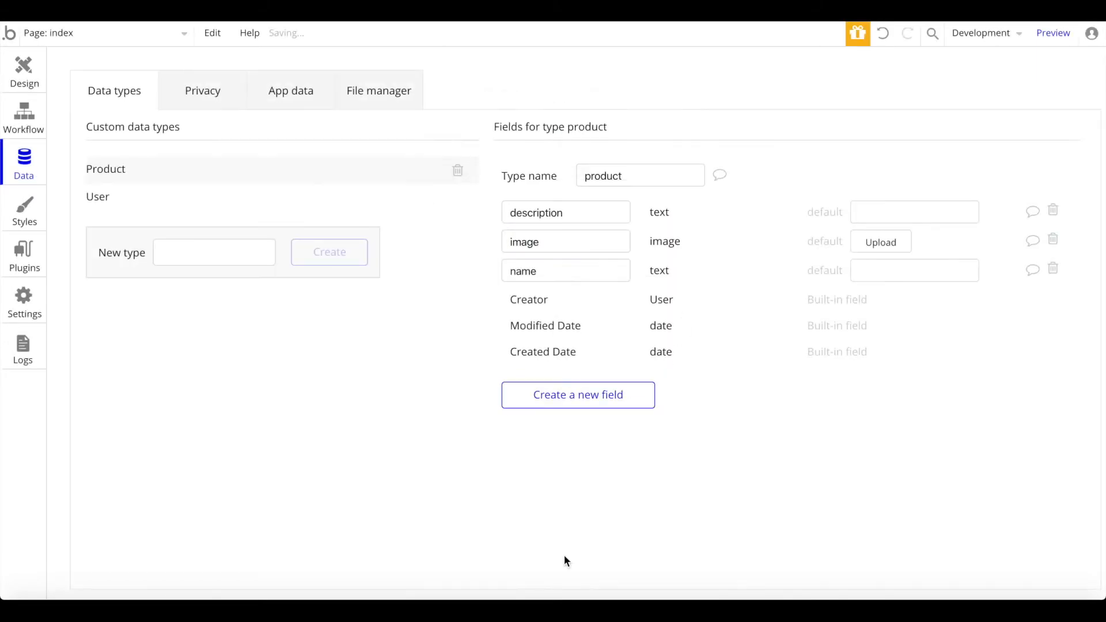
Step: Add a 'price' number field to the product type
{"action": "left_click", "coordinate": [620, 395]}
{"action": "type", "text": "price"}
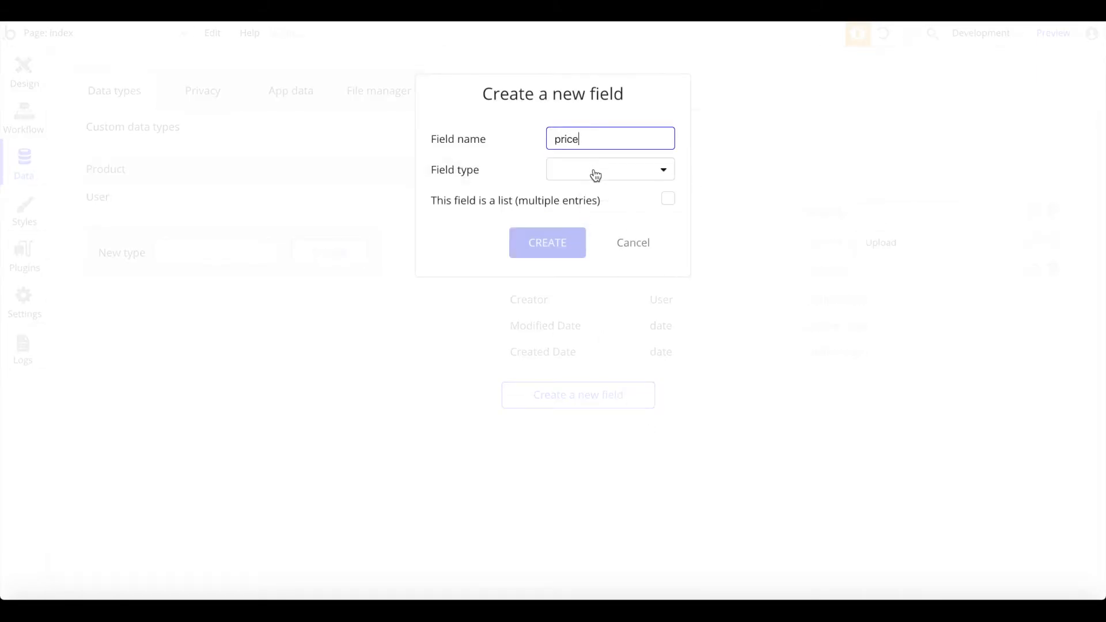
{"action": "left_click", "coordinate": [596, 174]}
{"action": "left_click", "coordinate": [588, 218]}
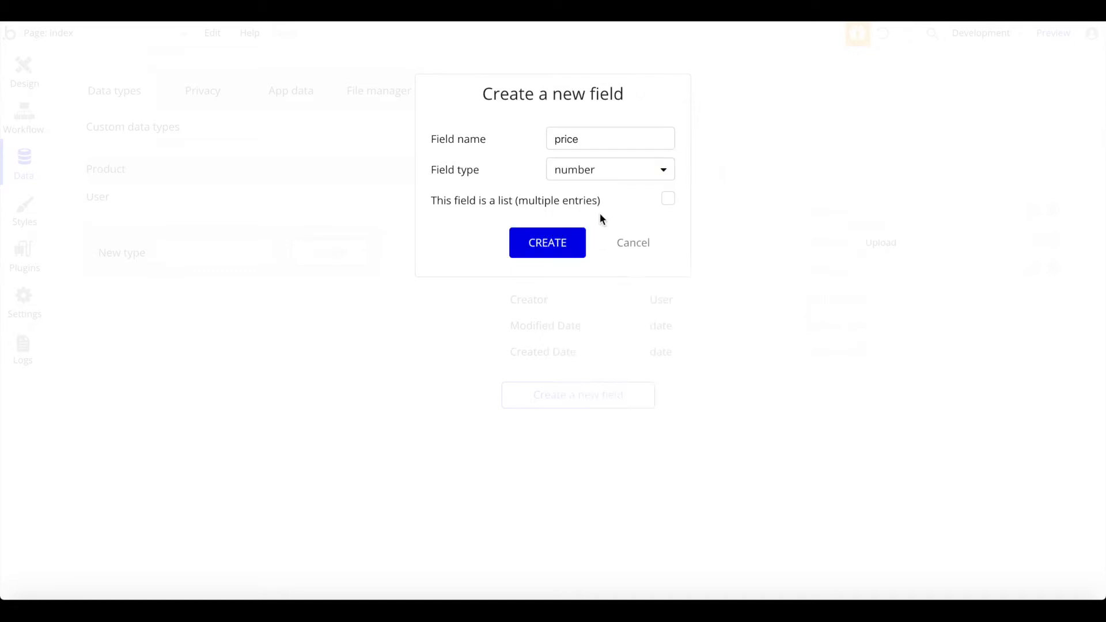
{"action": "left_click", "coordinate": [532, 243]}
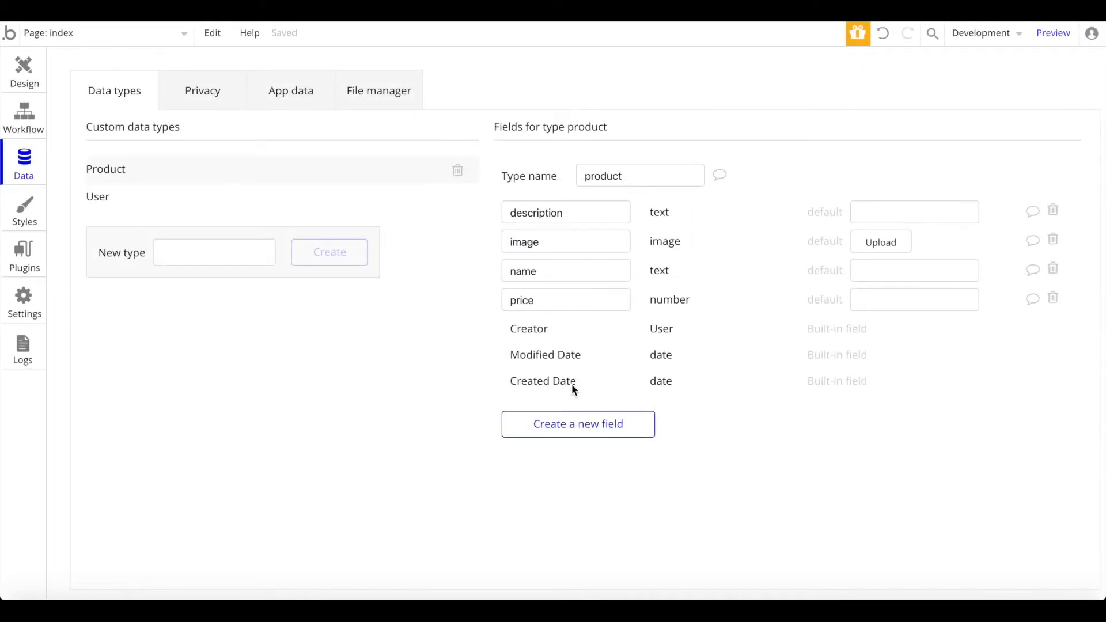
{"action": "mouse_move", "coordinate": [572, 385]}
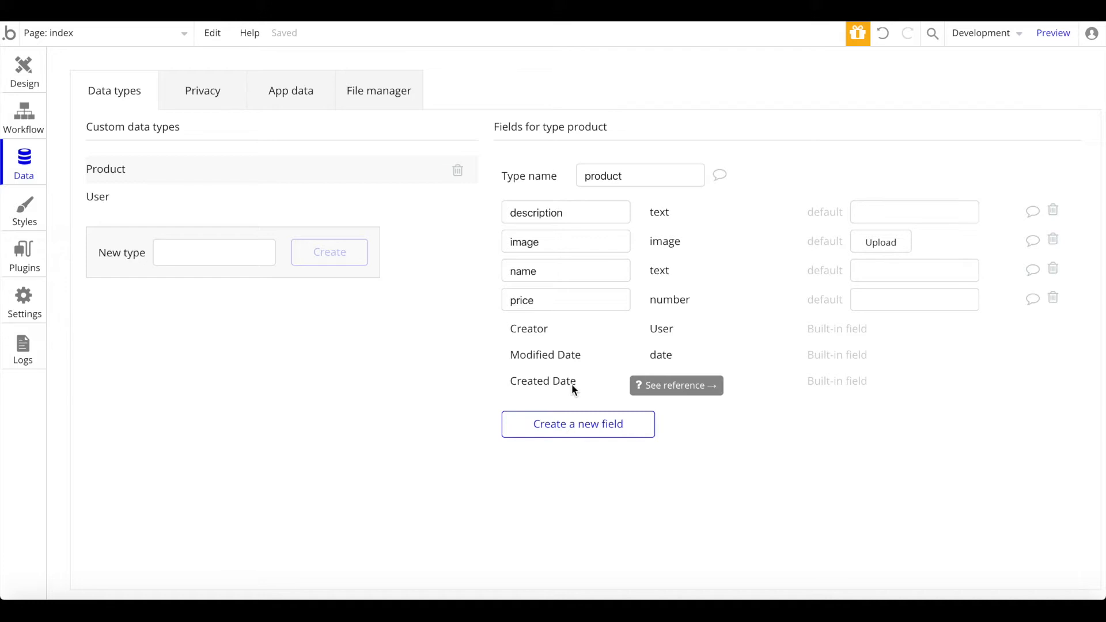
{"action": "left_click", "coordinate": [292, 195]}
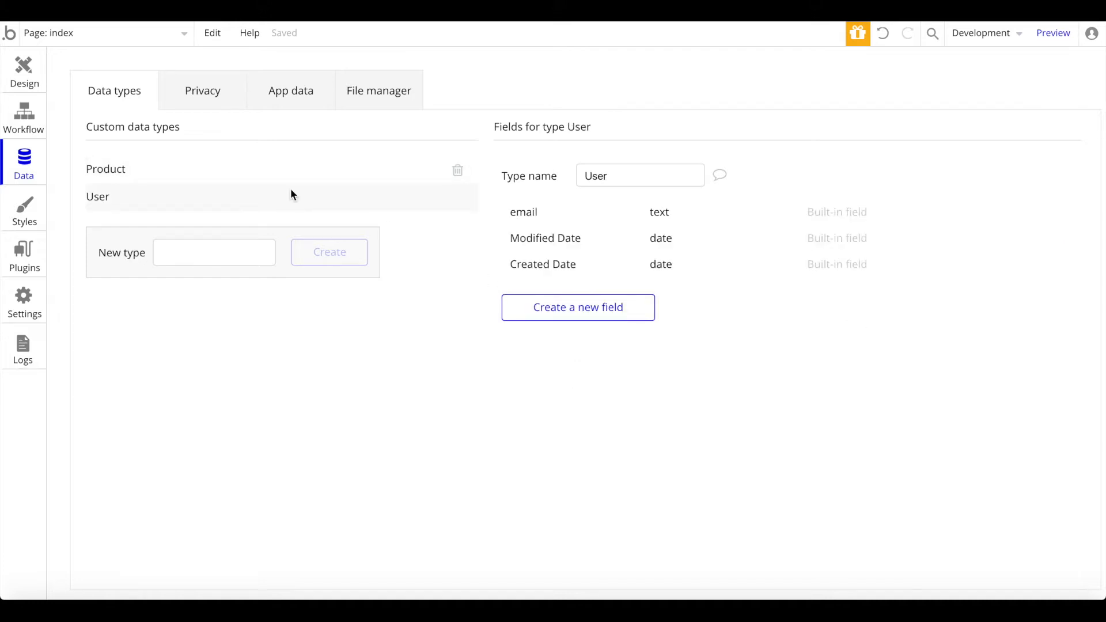
Step: Add a 'cart' field to User that holds a list of products
{"action": "left_click", "coordinate": [604, 308]}
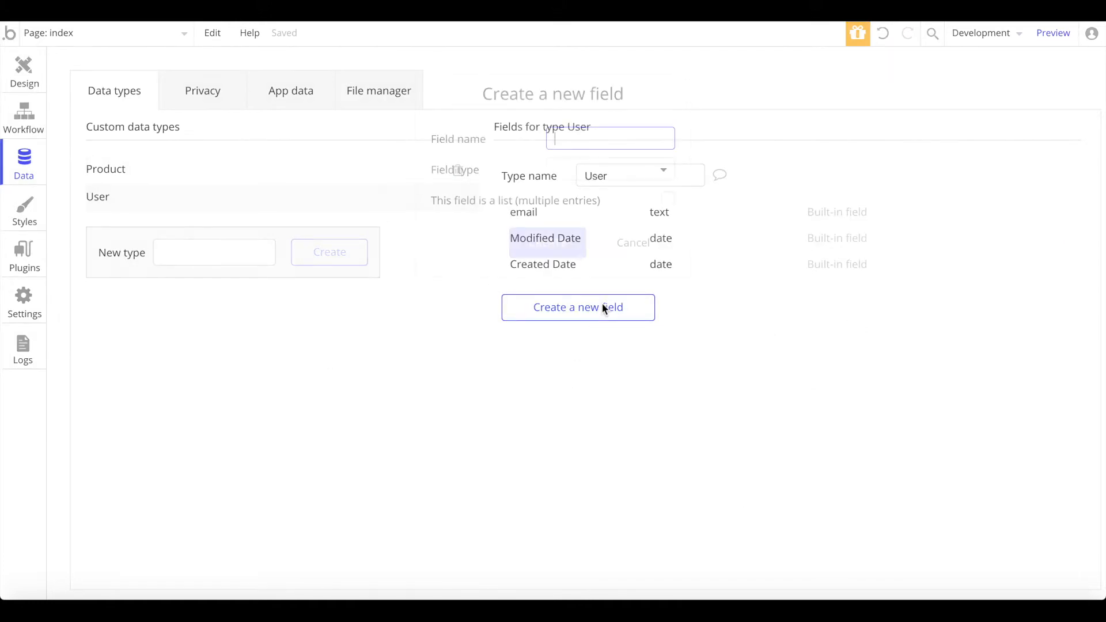
{"action": "type", "text": "cart"}
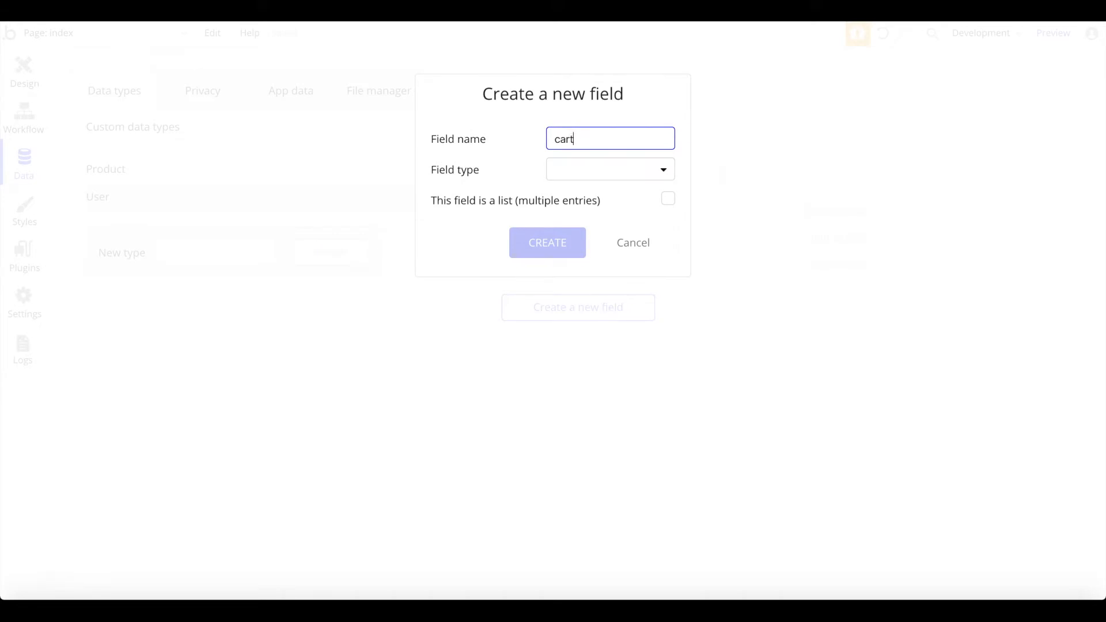
{"action": "left_click", "coordinate": [615, 168]}
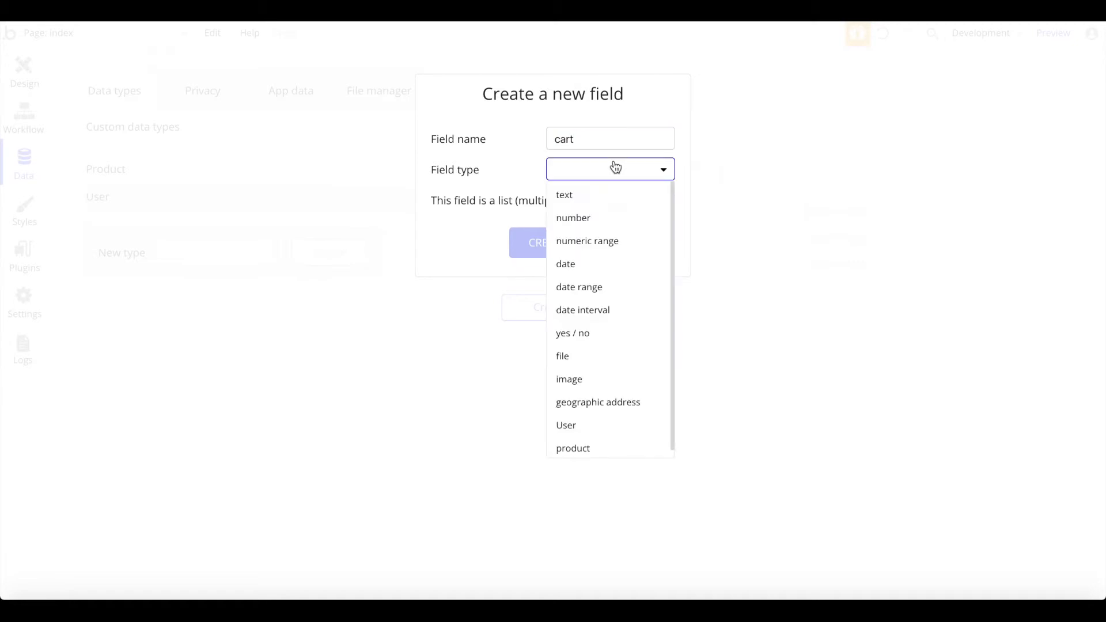
{"action": "left_click", "coordinate": [568, 448]}
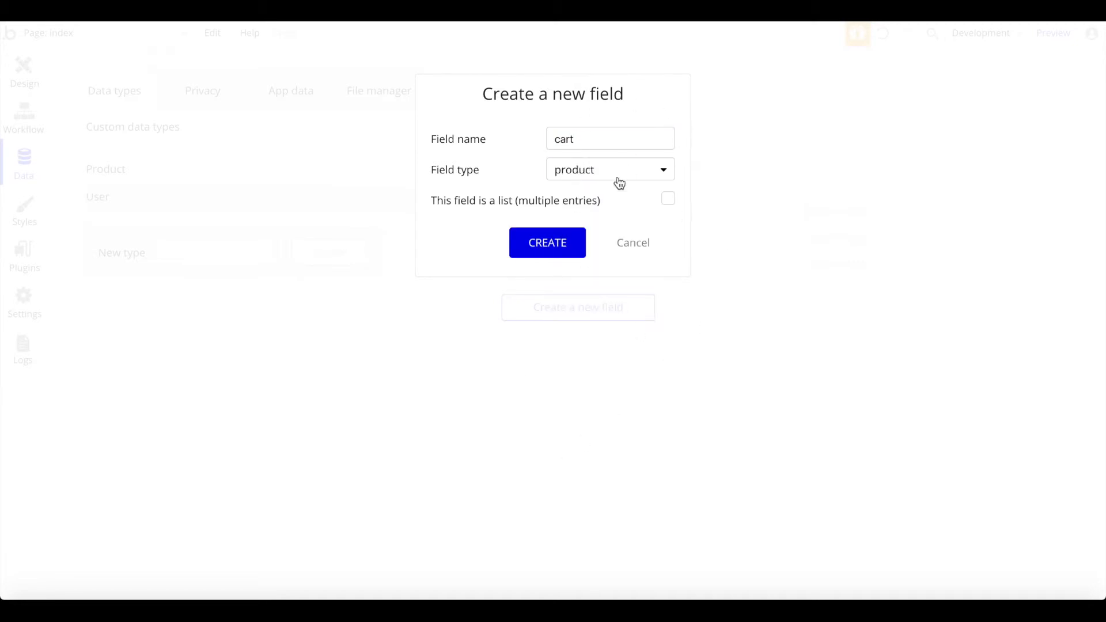
{"action": "left_click", "coordinate": [670, 201]}
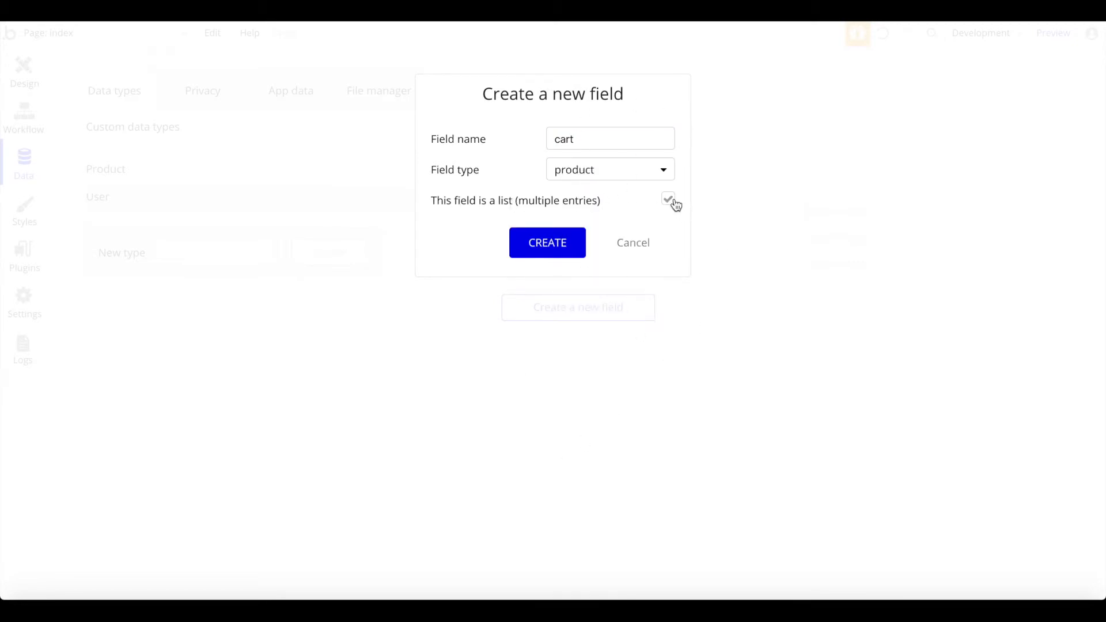
{"action": "left_click", "coordinate": [524, 247]}
{"action": "left_click", "coordinate": [117, 176]}
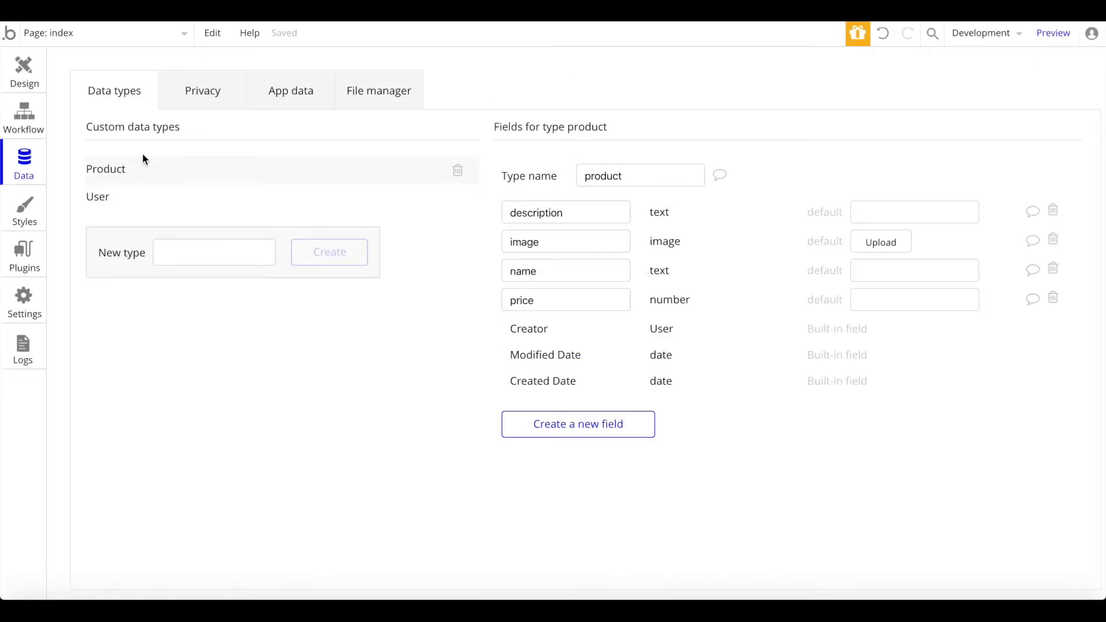
{"action": "left_click", "coordinate": [96, 195]}
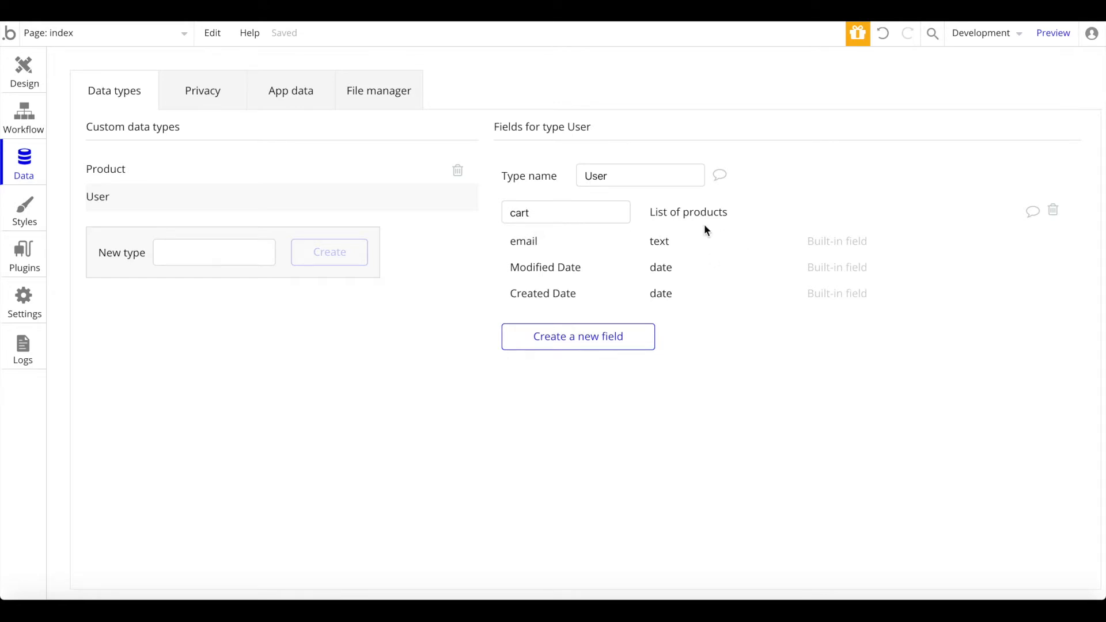
Step: Create an 'order' data type with a 'user' field of type User
{"action": "left_click", "coordinate": [225, 262]}
{"action": "type", "text": "order"}
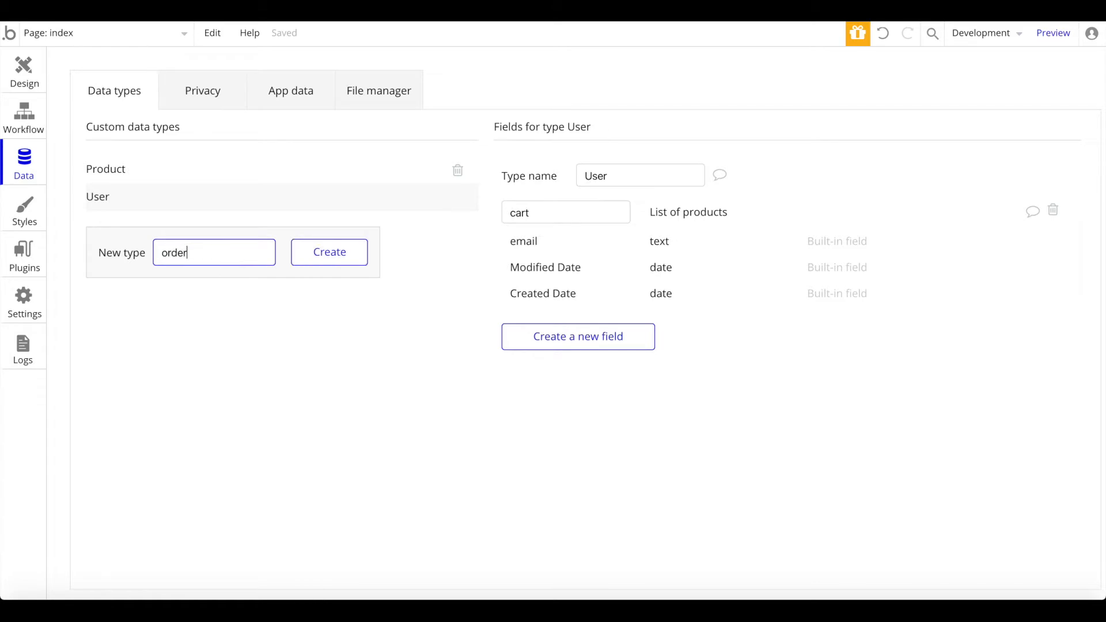
{"action": "key", "text": "Return"}
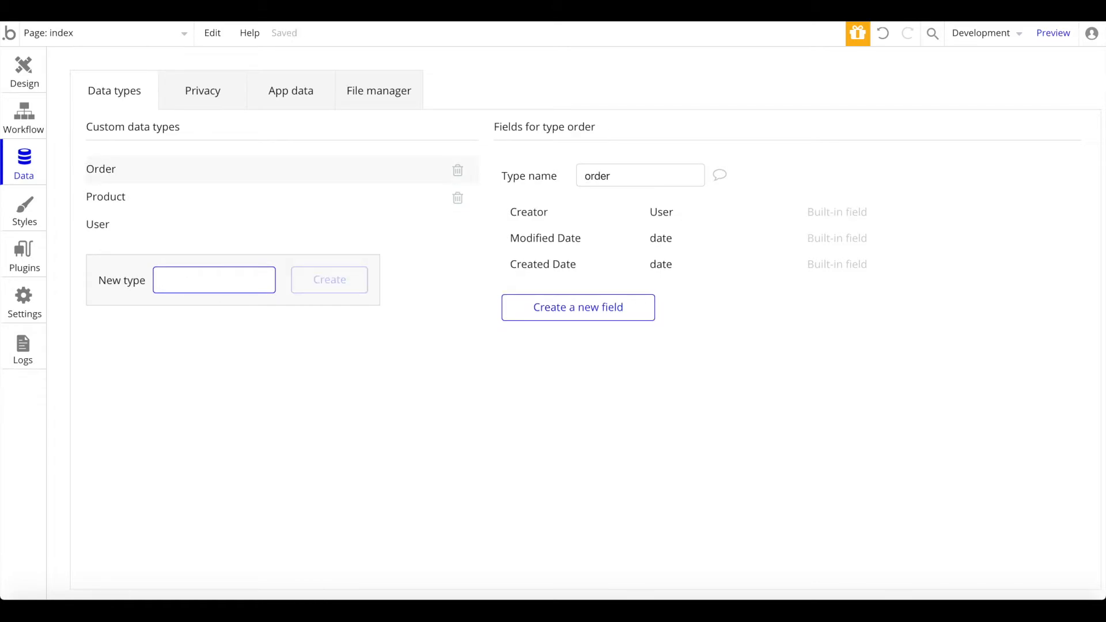
{"action": "left_click", "coordinate": [582, 277]}
{"action": "left_click", "coordinate": [576, 297]}
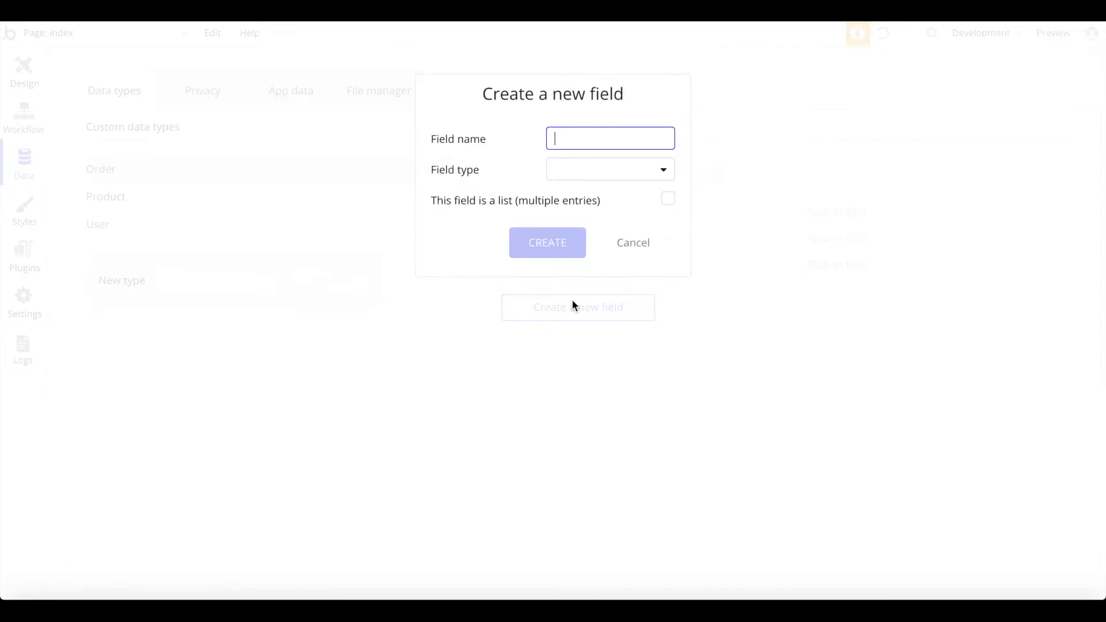
{"action": "type", "text": "user"}
{"action": "left_click", "coordinate": [664, 178]}
{"action": "scroll", "coordinate": [563, 346], "scroll_direction": "down", "scroll_amount": 1}
{"action": "left_click", "coordinate": [593, 402]}
{"action": "left_click", "coordinate": [536, 241]}
Step: Add a 'total price' number field to order
{"action": "left_click", "coordinate": [579, 340]}
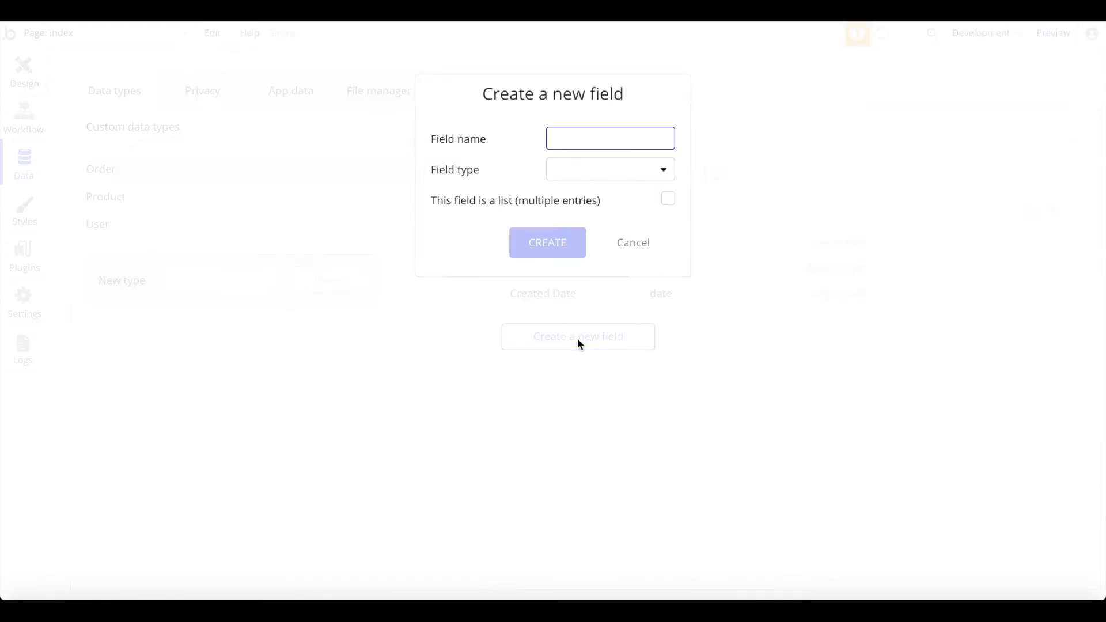
{"action": "type", "text": "total price"}
{"action": "left_click", "coordinate": [578, 176]}
{"action": "left_click", "coordinate": [576, 219]}
{"action": "left_click", "coordinate": [563, 241]}
Step: Add a 'products' field to order holding a list of products
{"action": "left_click", "coordinate": [566, 367]}
{"action": "type", "text": "product"}
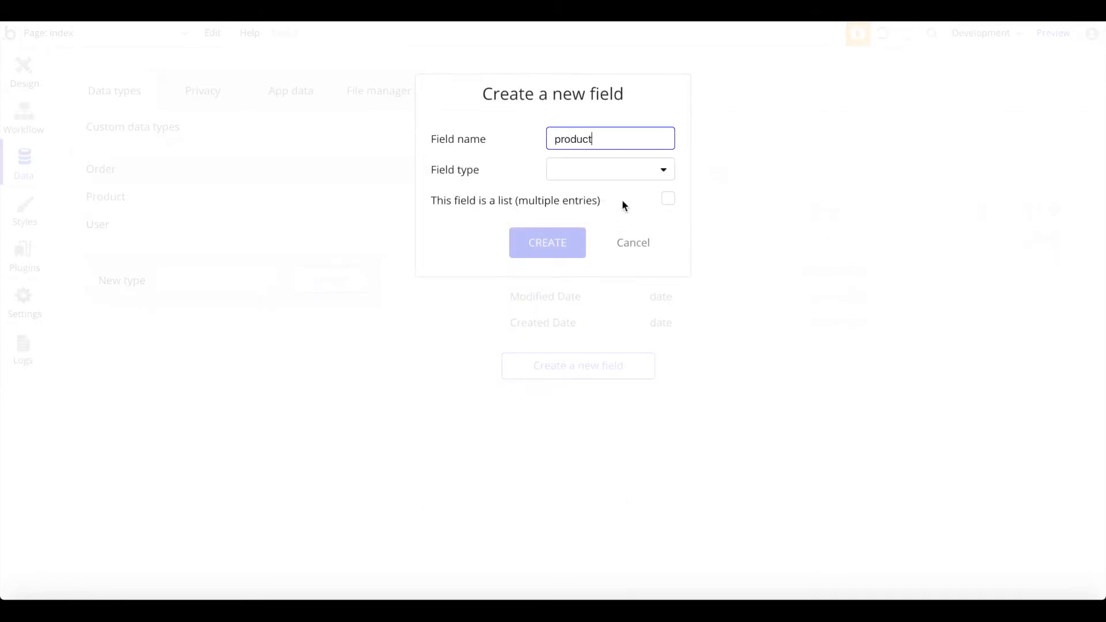
{"action": "left_click", "coordinate": [629, 176]}
{"action": "left_click", "coordinate": [614, 141]}
{"action": "type", "text": "s"}
{"action": "left_click", "coordinate": [611, 176]}
{"action": "scroll", "coordinate": [592, 254], "scroll_direction": "down", "scroll_amount": 1}
{"action": "left_click", "coordinate": [594, 445]}
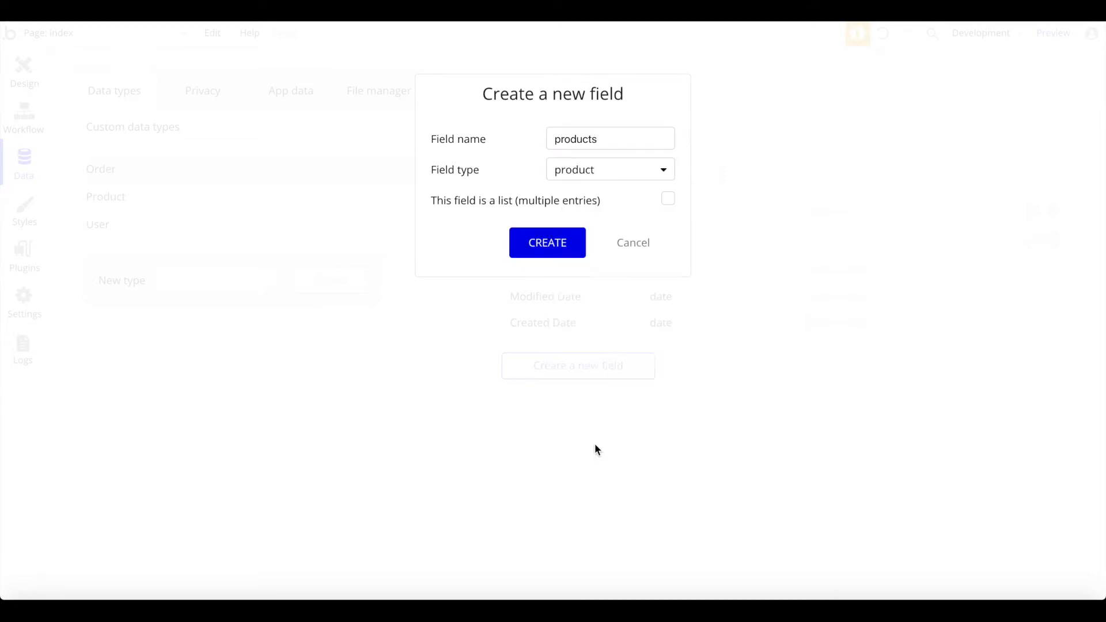
{"action": "left_click", "coordinate": [668, 200]}
{"action": "left_click", "coordinate": [558, 249]}
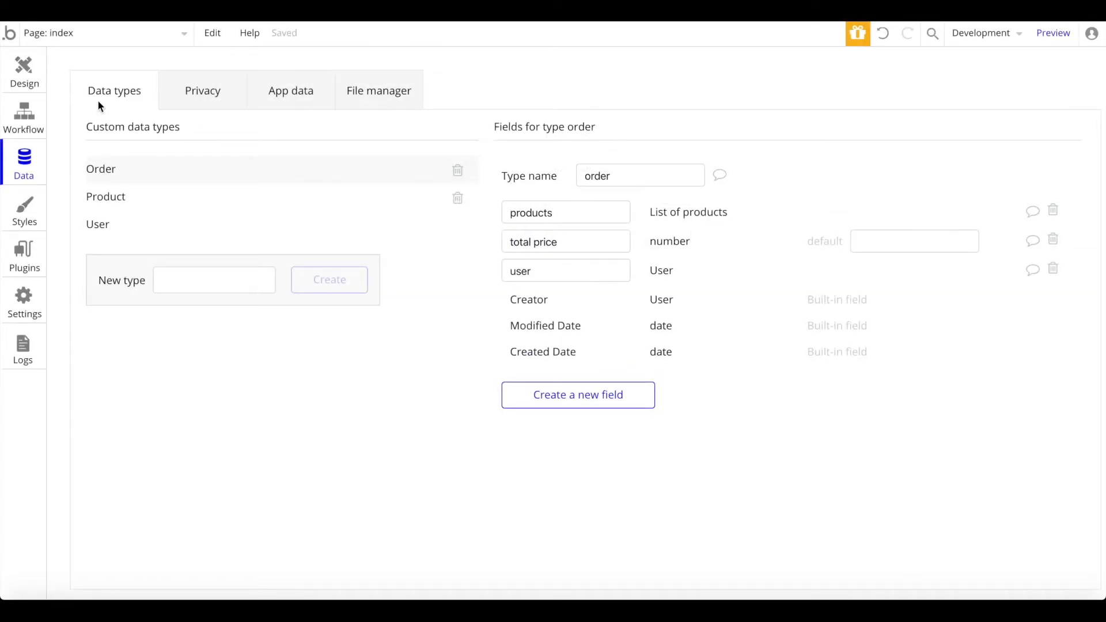
Step: Go back to the Design tab to lay out the empty index page
{"action": "left_click", "coordinate": [23, 68]}
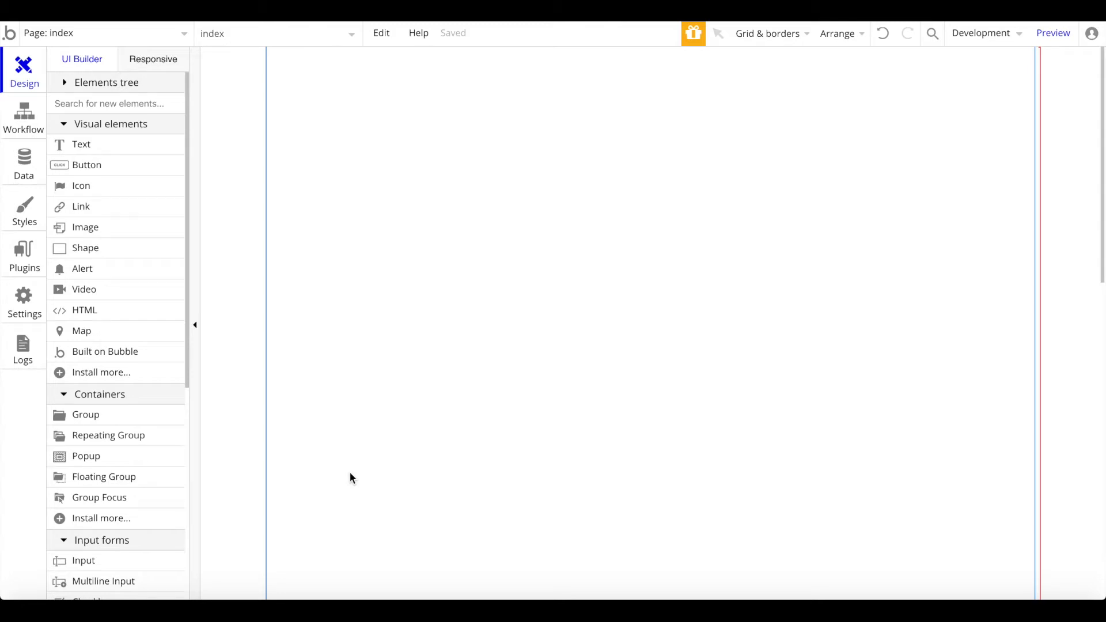
Step: Draw a group at the page's top-left and stretch it across the full width
{"action": "type", "text": "gr"}
{"action": "left_click", "coordinate": [113, 141]}
{"action": "left_click_drag", "start_coordinate": [290, 79], "coordinate": [496, 234]}
{"action": "left_click_drag", "start_coordinate": [289, 79], "coordinate": [266, 46]}
{"action": "left_click", "coordinate": [497, 237]}
{"action": "left_click", "coordinate": [496, 234]}
{"action": "left_click_drag", "start_coordinate": [496, 234], "coordinate": [1047, 454]}
Step: Remove the group's style, make it blue #0091FF with no border, and shorten it
{"action": "scroll", "coordinate": [922, 357], "scroll_direction": "down", "scroll_amount": 1}
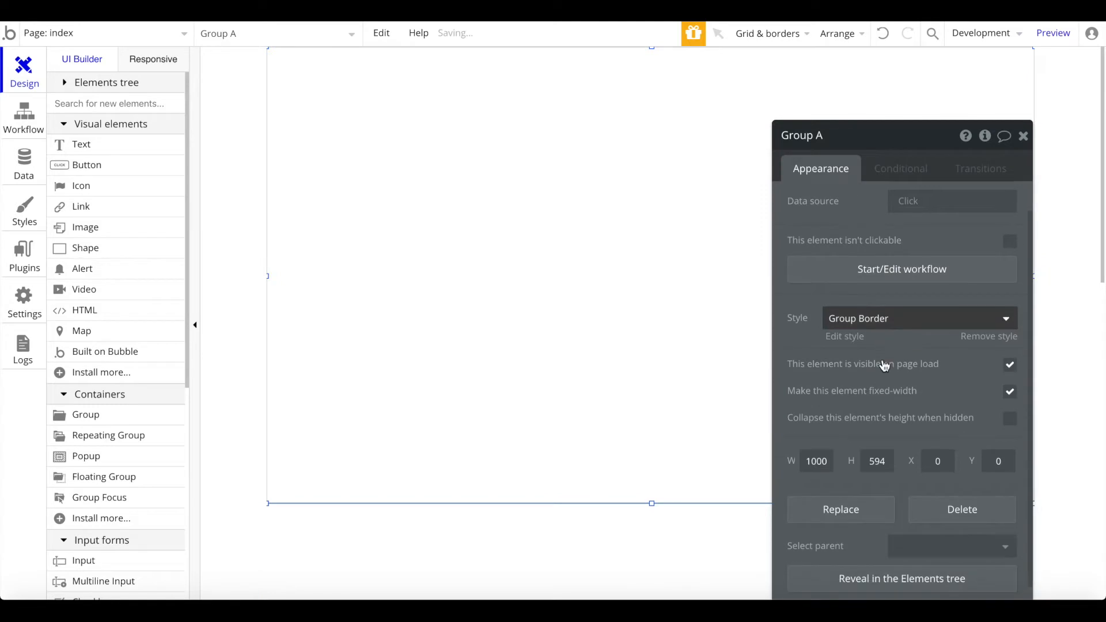
{"action": "left_click", "coordinate": [995, 338]}
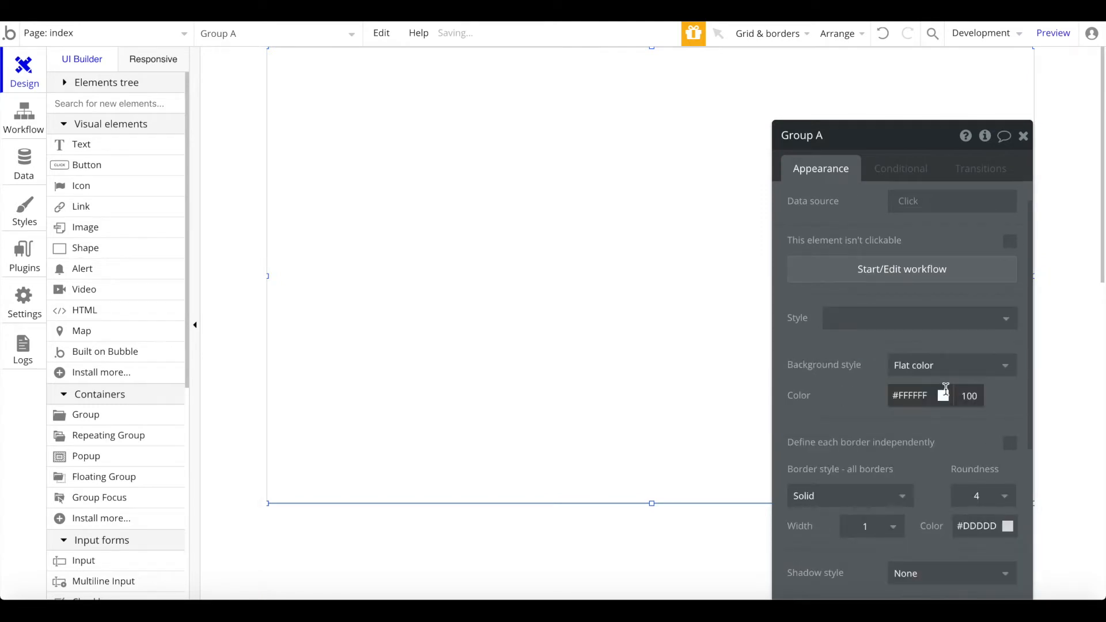
{"action": "left_click", "coordinate": [943, 396]}
{"action": "left_click", "coordinate": [958, 535]}
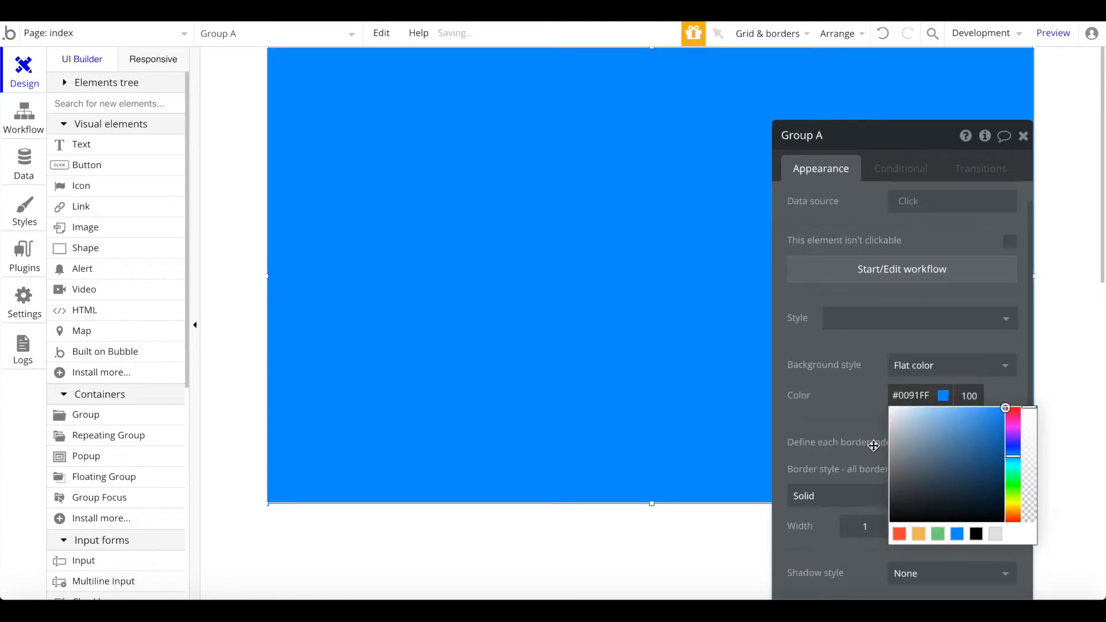
{"action": "left_click", "coordinate": [877, 448]}
{"action": "scroll", "coordinate": [876, 447], "scroll_direction": "down", "scroll_amount": 2}
{"action": "left_click", "coordinate": [945, 458]}
{"action": "left_click", "coordinate": [893, 384]}
{"action": "left_click", "coordinate": [870, 408]}
{"action": "left_click_drag", "start_coordinate": [651, 501], "coordinate": [662, 374]}
Step: Draw a text box inside the blue header group
{"action": "left_click", "coordinate": [81, 144]}
{"action": "left_click_drag", "start_coordinate": [486, 126], "coordinate": [881, 200]}
{"action": "left_click_drag", "start_coordinate": [702, 175], "coordinate": [684, 200]}
{"action": "right_click", "coordinate": [685, 201]}
Step: Center the text box and enter 'My Ecommerce Store build without code'
{"action": "left_click", "coordinate": [760, 508]}
{"action": "left_click", "coordinate": [946, 214]}
{"action": "type", "text": "My Ecommerce Store b"}
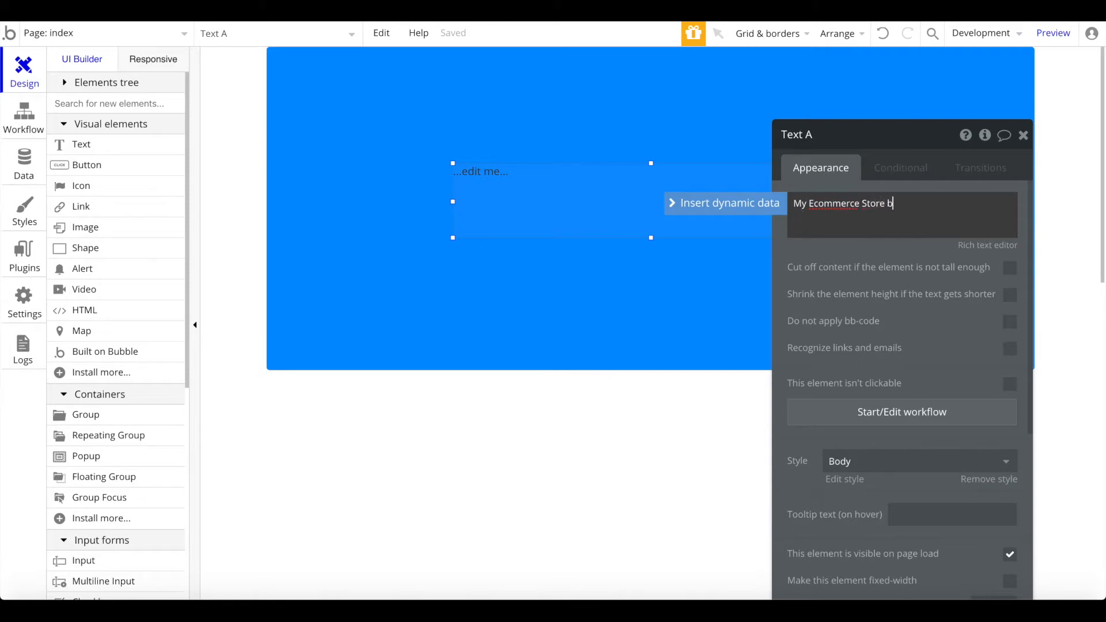
{"action": "type", "text": "ode"}
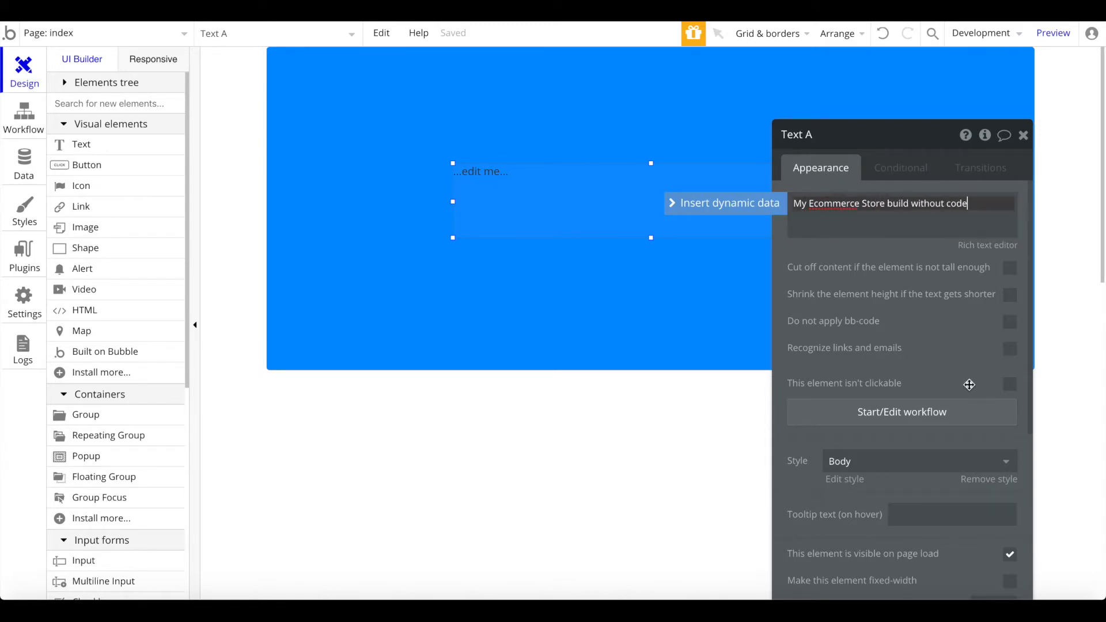
Step: Remove the title's style and make it centre-aligned, bold, white #FFFFFF, size 40
{"action": "scroll", "coordinate": [968, 383], "scroll_direction": "down", "scroll_amount": 3}
{"action": "left_click", "coordinate": [1005, 369]}
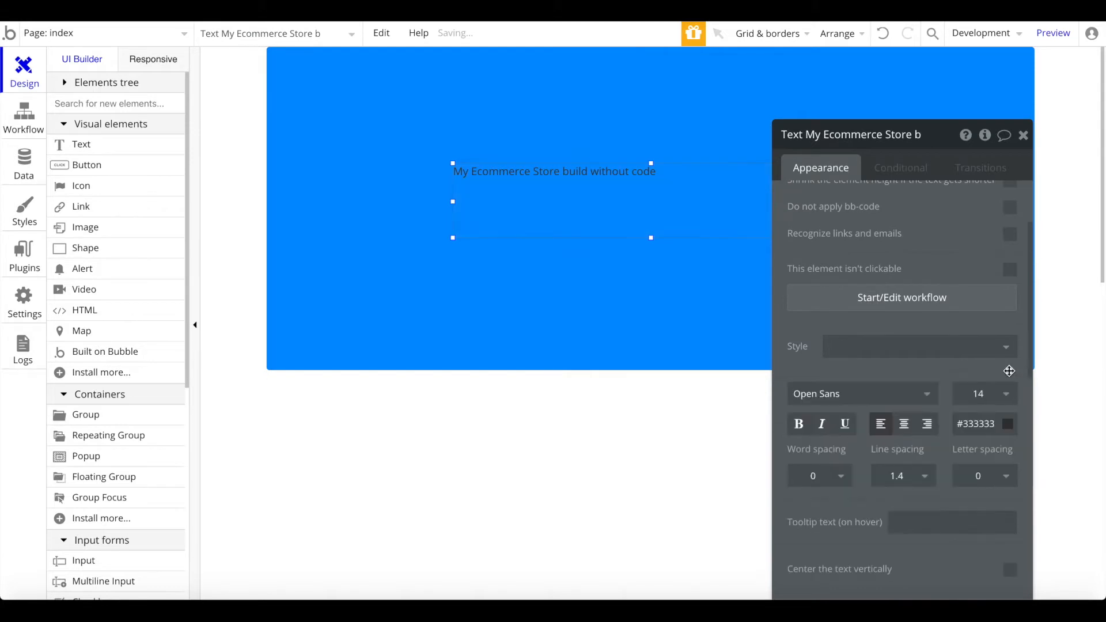
{"action": "left_click", "coordinate": [904, 424]}
{"action": "left_click", "coordinate": [974, 396]}
{"action": "type", "text": "30"}
{"action": "key", "text": "Return"}
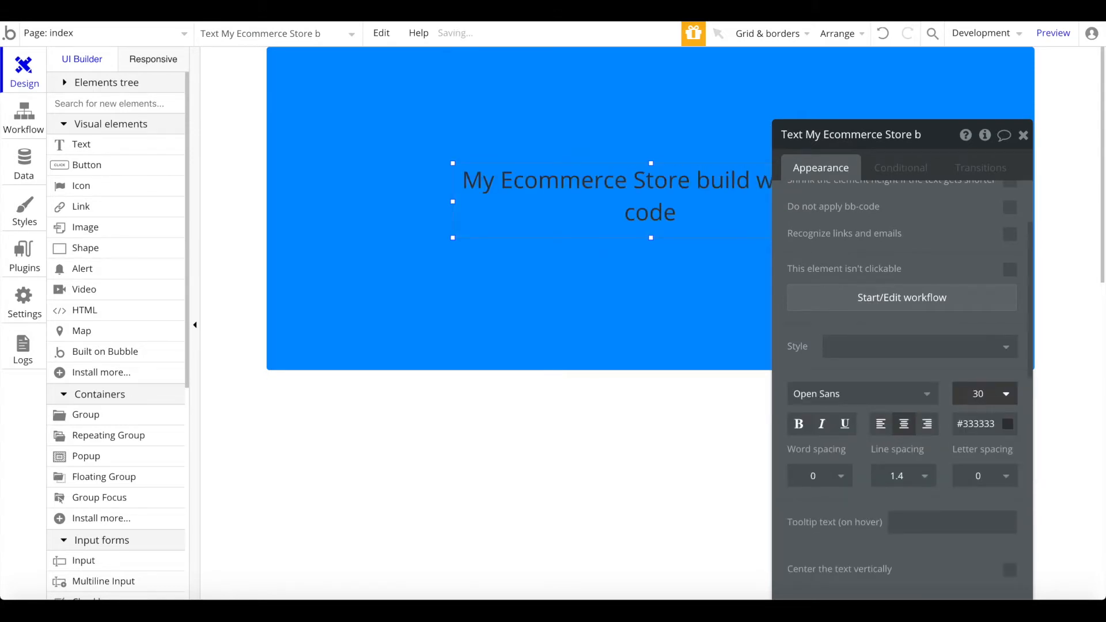
{"action": "left_click", "coordinate": [798, 424]}
{"action": "left_click", "coordinate": [975, 425]}
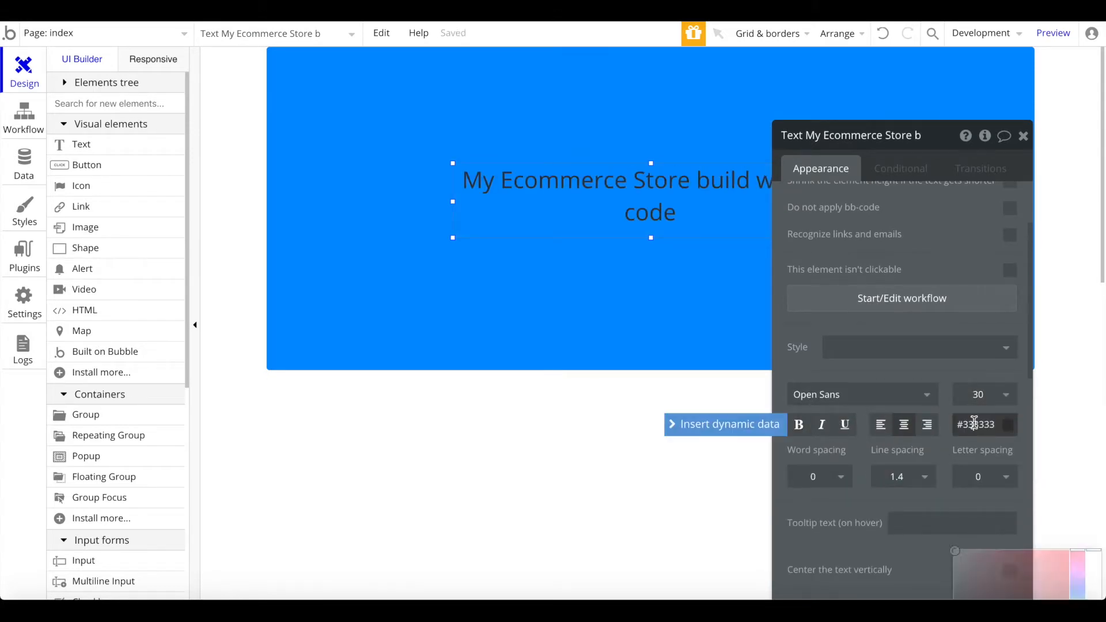
{"action": "type", "text": "FFFFFF"}
{"action": "key", "text": "Return"}
{"action": "left_click", "coordinate": [980, 395]}
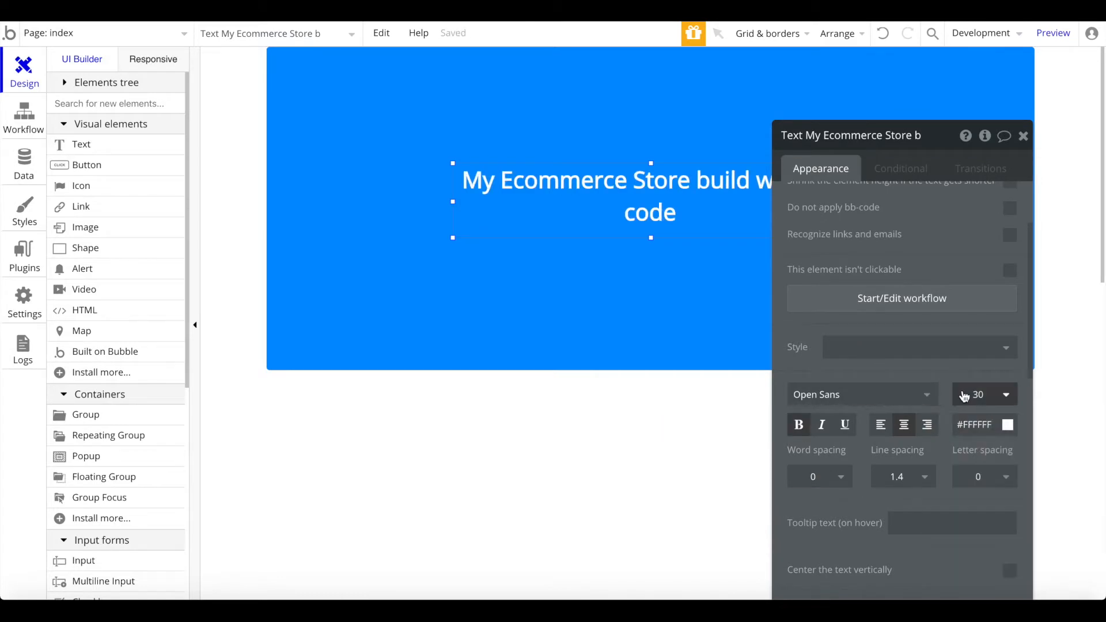
{"action": "type", "text": "40"}
{"action": "key", "text": "Return"}
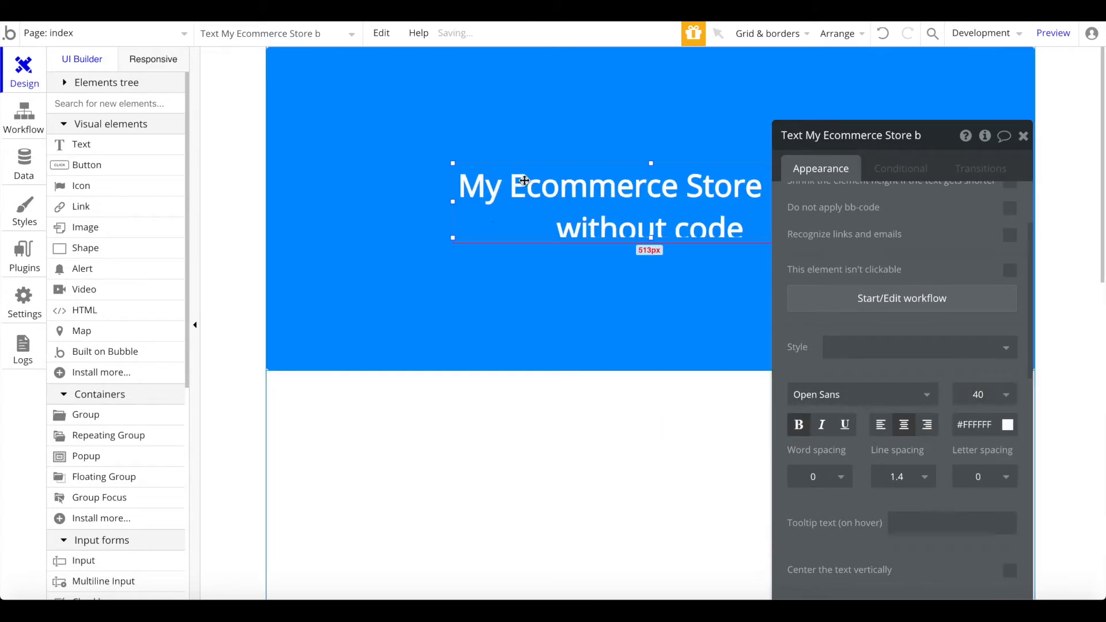
Step: Center the title on the page and widen it to the right
{"action": "right_click", "coordinate": [456, 225]}
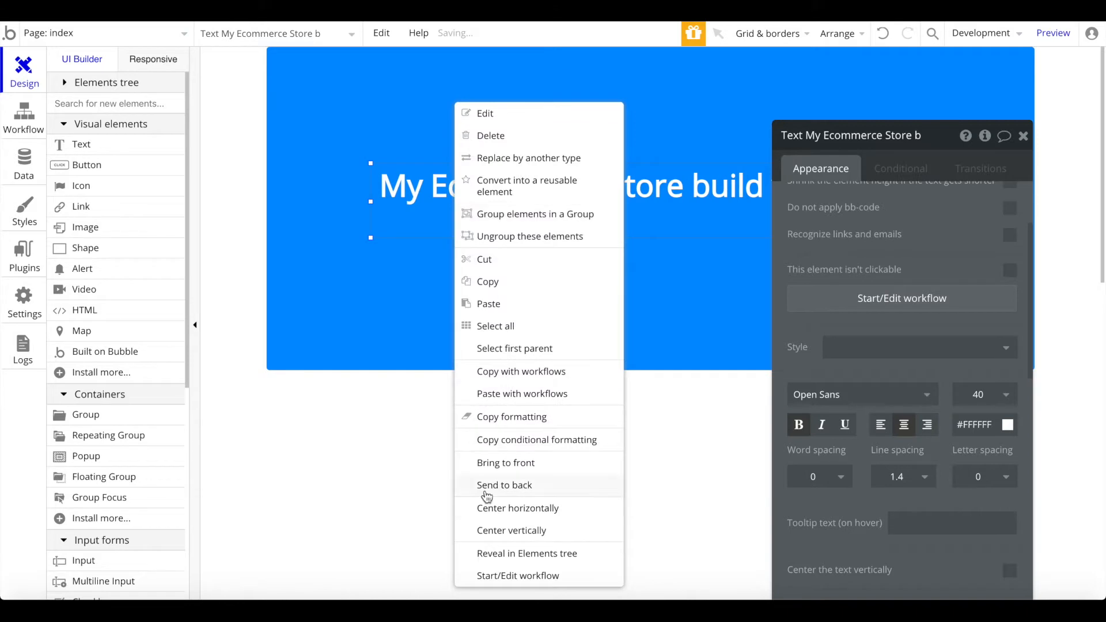
{"action": "left_click", "coordinate": [517, 509]}
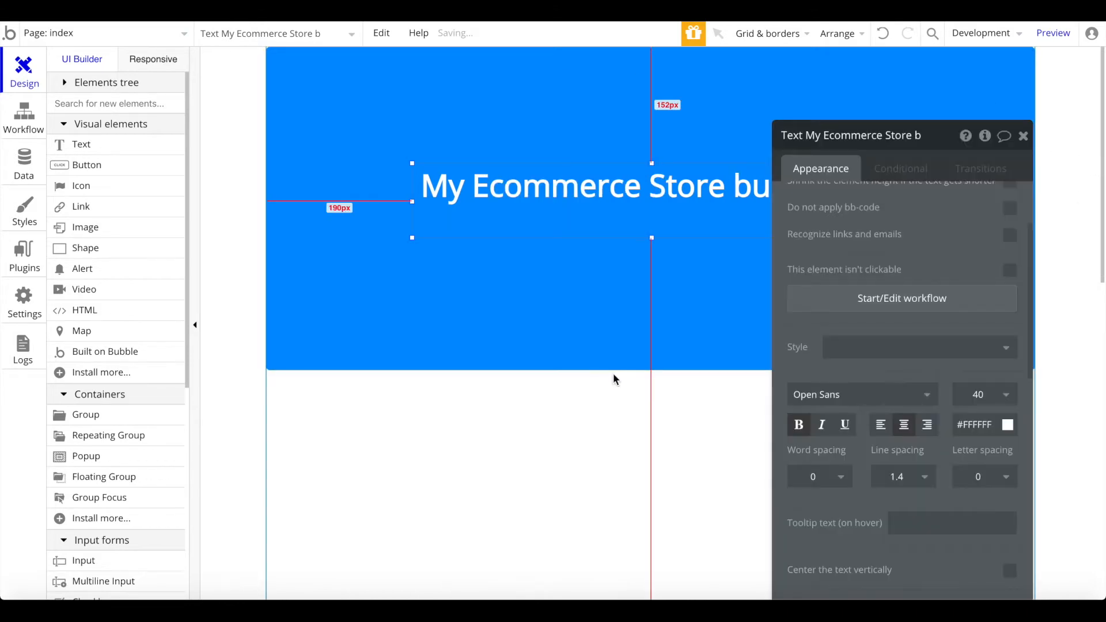
{"action": "left_click", "coordinate": [617, 416]}
{"action": "left_click", "coordinate": [1025, 137]}
{"action": "left_click", "coordinate": [802, 188]}
{"action": "left_click_drag", "start_coordinate": [882, 194], "coordinate": [1015, 199]}
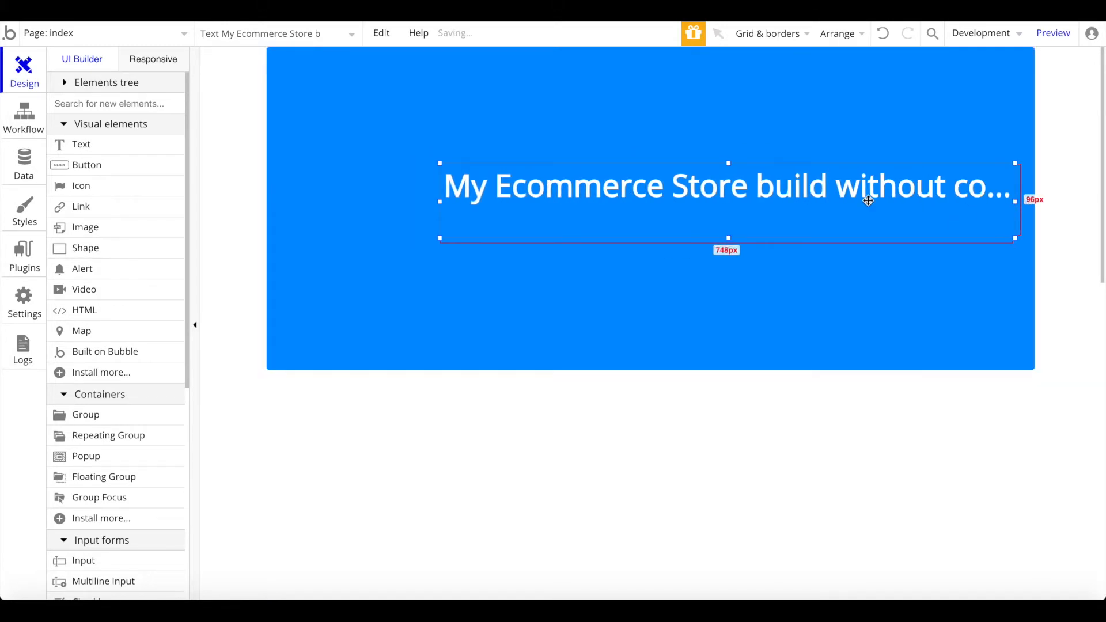
{"action": "right_click", "coordinate": [1017, 199]}
Step: Center the title horizontally and let the blue header group resize with the page
{"action": "right_click", "coordinate": [378, 215]}
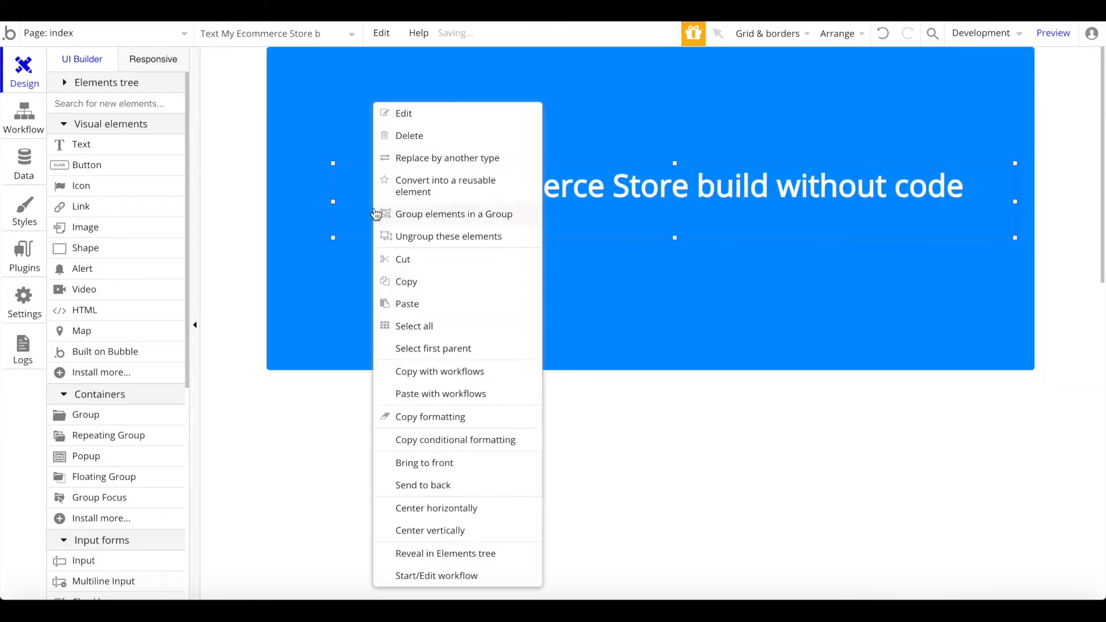
{"action": "left_click", "coordinate": [420, 511]}
{"action": "double_click", "coordinate": [712, 306]}
{"action": "scroll", "coordinate": [910, 378], "scroll_direction": "down", "scroll_amount": 1}
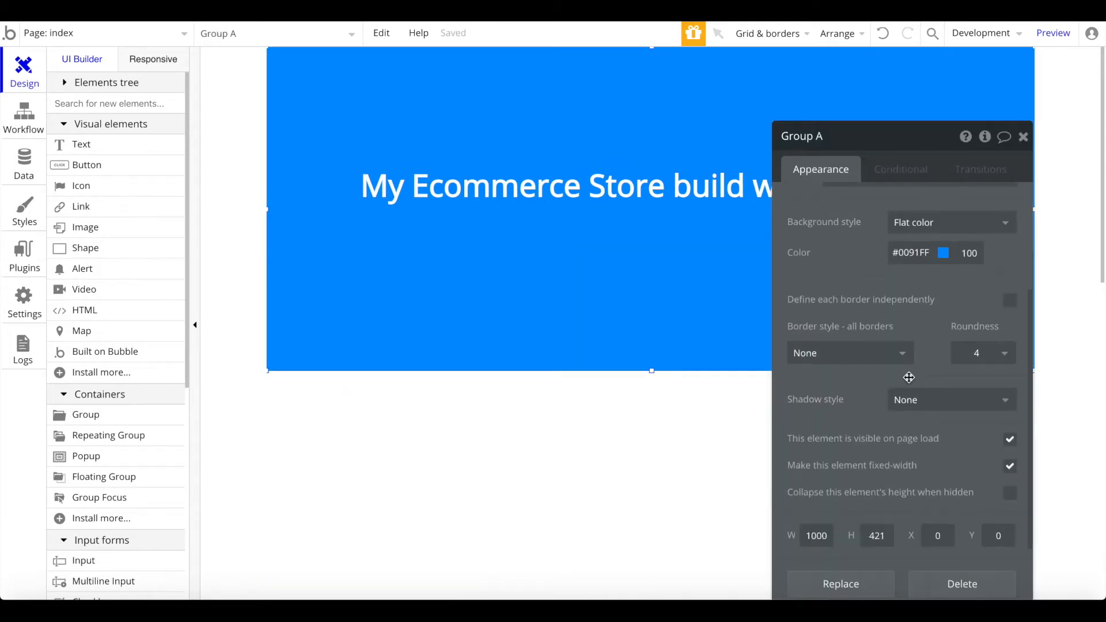
{"action": "left_click", "coordinate": [1011, 466]}
{"action": "left_click", "coordinate": [1011, 466]}
{"action": "left_click", "coordinate": [1011, 465]}
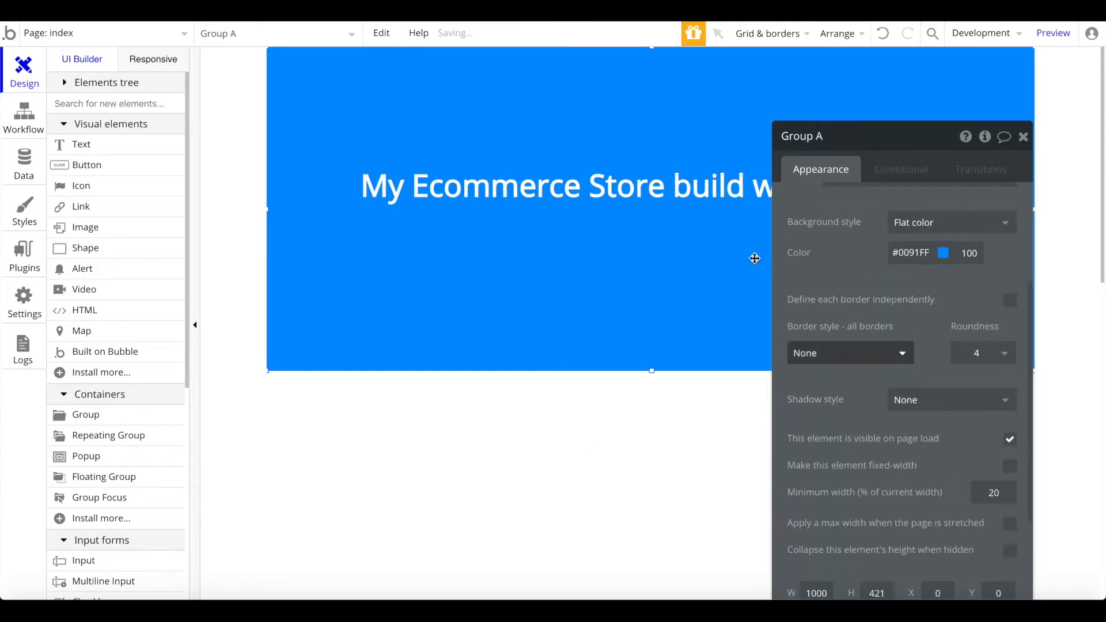
Step: Cap the title's width when the page stretches and close its settings
{"action": "left_click", "coordinate": [259, 197]}
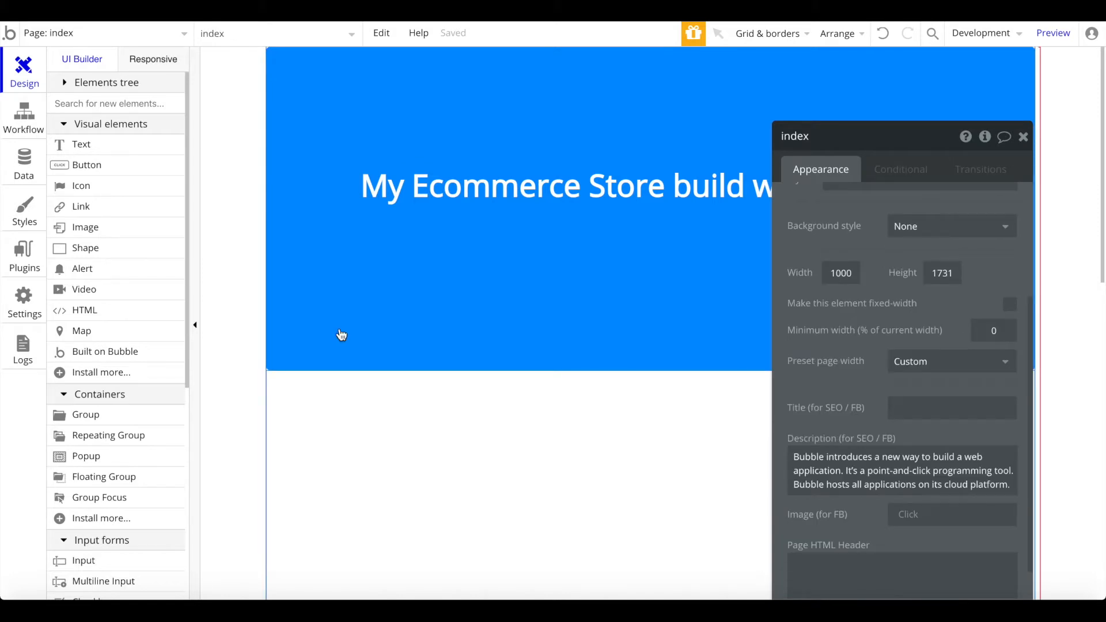
{"action": "left_click", "coordinate": [526, 222]}
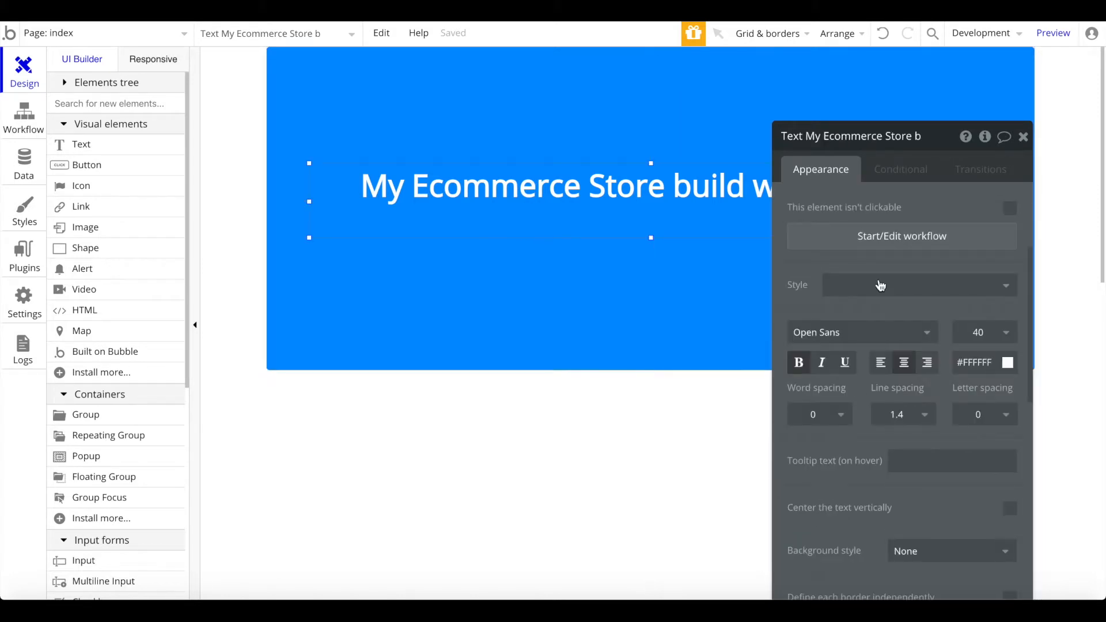
{"action": "scroll", "coordinate": [879, 271], "scroll_direction": "down", "scroll_amount": 3}
{"action": "scroll", "coordinate": [880, 259], "scroll_direction": "down", "scroll_amount": 4}
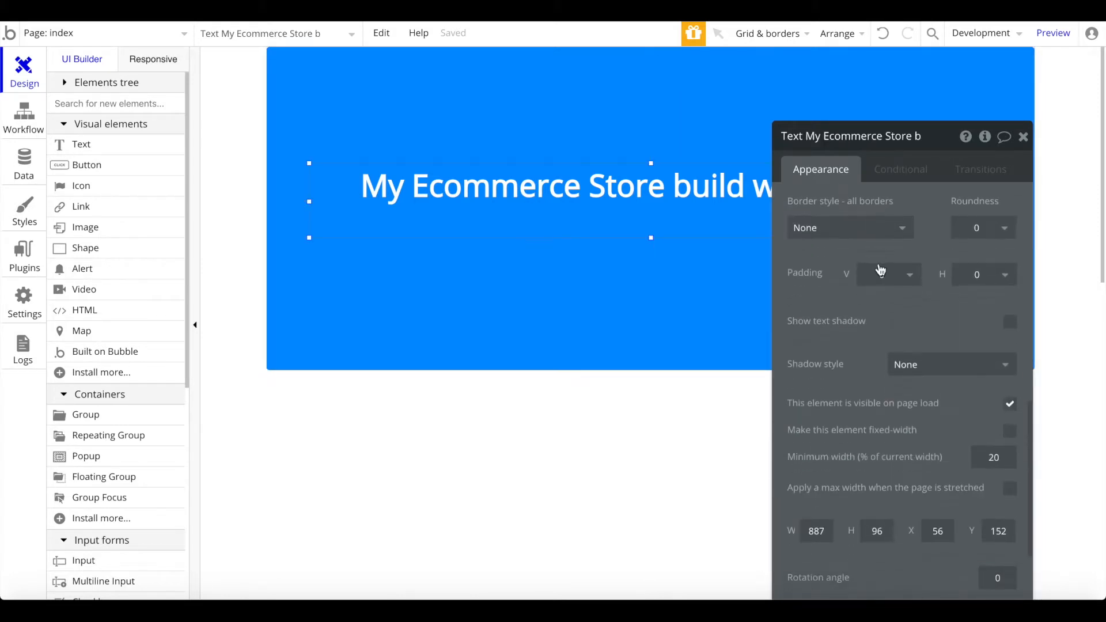
{"action": "left_click", "coordinate": [1014, 487]}
{"action": "left_click", "coordinate": [1025, 140]}
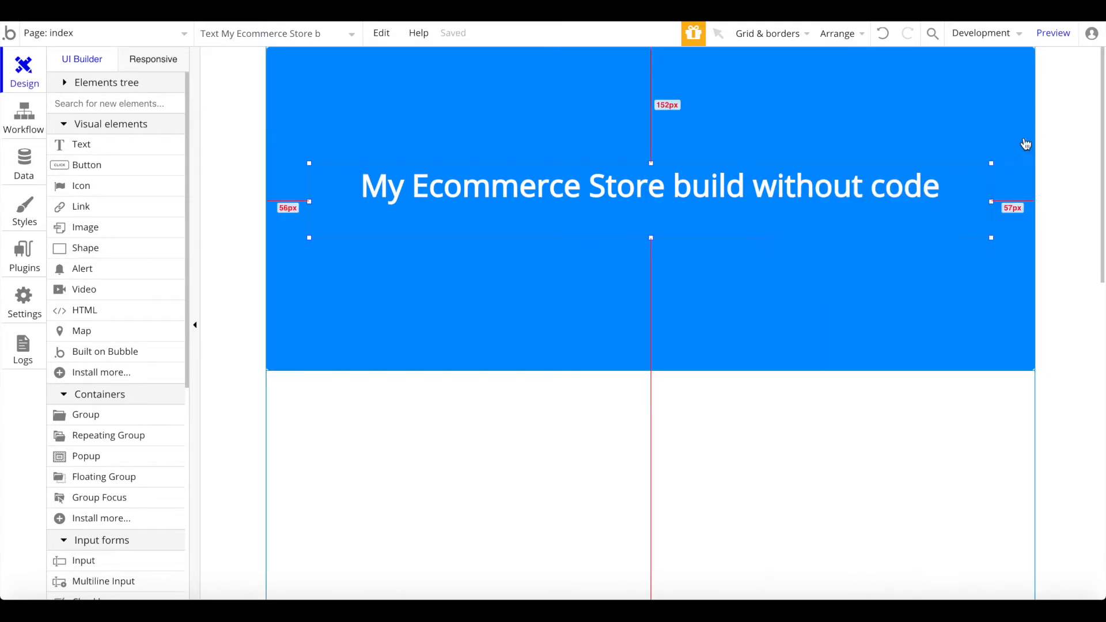
{"action": "scroll", "coordinate": [432, 331], "scroll_direction": "down", "scroll_amount": 4}
{"action": "scroll", "coordinate": [433, 334], "scroll_direction": "up", "scroll_amount": 1}
Step: Draw a text box below the blue banner reading 'Latest Products'
{"action": "left_click", "coordinate": [81, 145]}
{"action": "left_click_drag", "start_coordinate": [315, 246], "coordinate": [610, 284]}
{"action": "type", "text": "Latest"}
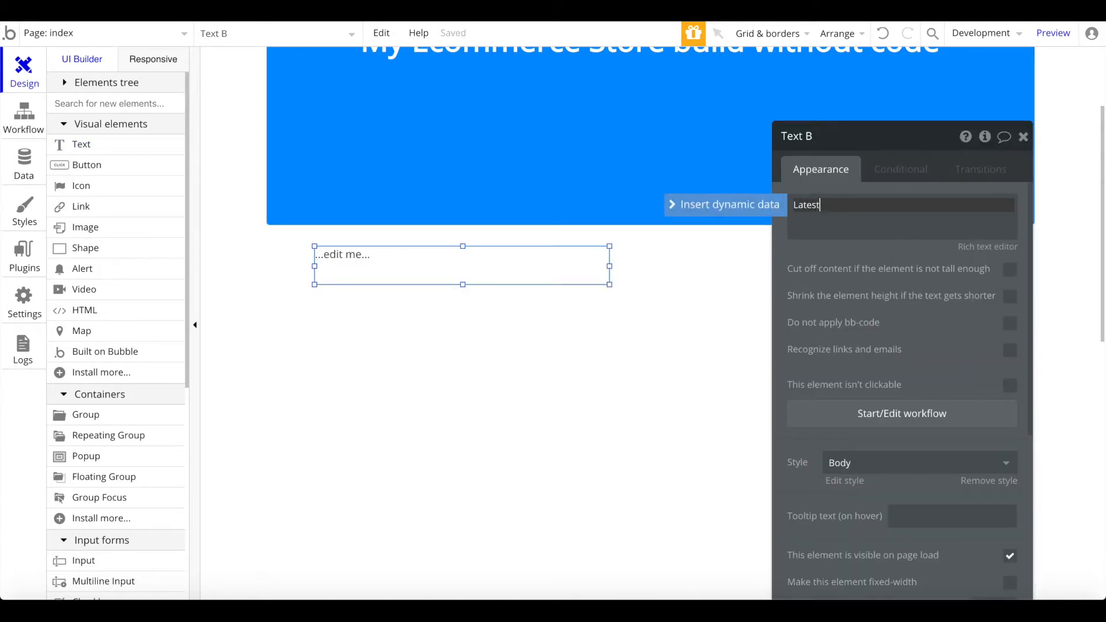
{"action": "type", "text": " Products"}
Step: Remove the heading's Body style and make it bold at font size 18
{"action": "left_click", "coordinate": [989, 480]}
{"action": "left_click", "coordinate": [986, 507]}
{"action": "type", "text": "1"}
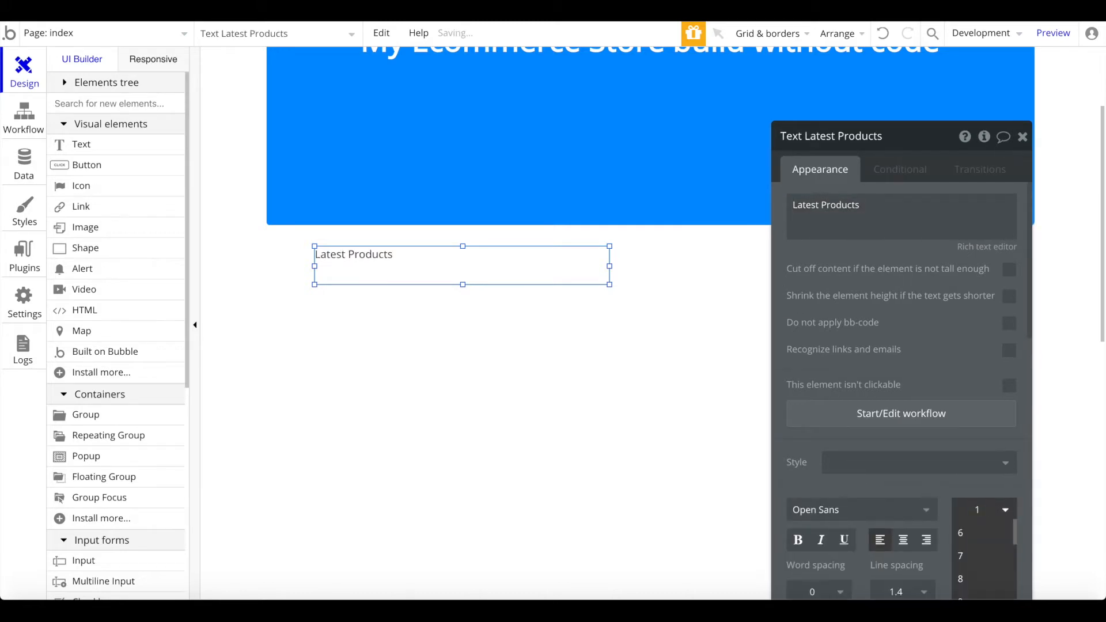
{"action": "type", "text": "6"}
{"action": "key", "text": "Return"}
{"action": "left_click", "coordinate": [800, 540]}
{"action": "left_click", "coordinate": [989, 513]}
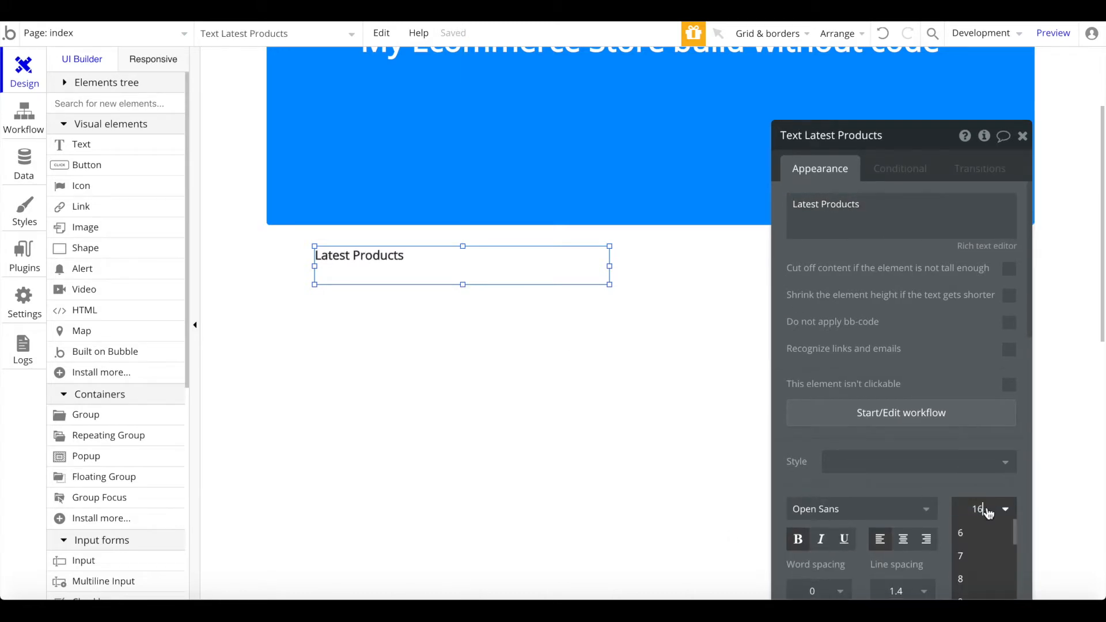
{"action": "type", "text": "18"}
{"action": "key", "text": "Return"}
{"action": "left_click", "coordinate": [403, 273]}
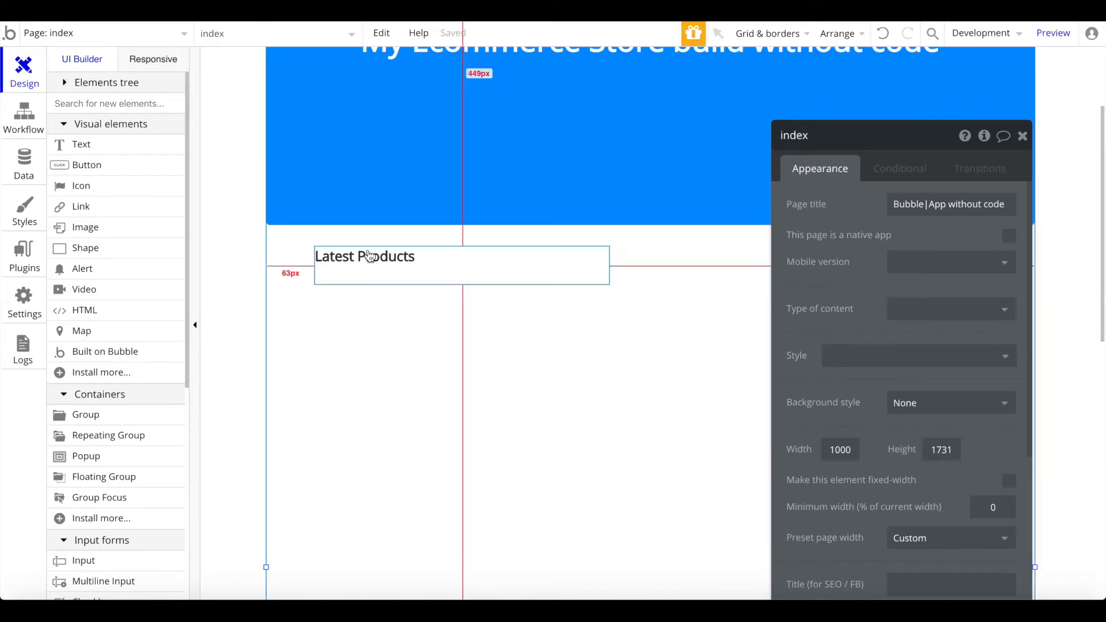
Step: Pick the Repeating Group element from the element search
{"action": "scroll", "coordinate": [369, 255], "scroll_direction": "down", "scroll_amount": 1}
{"action": "scroll", "coordinate": [412, 309], "scroll_direction": "up", "scroll_amount": 1}
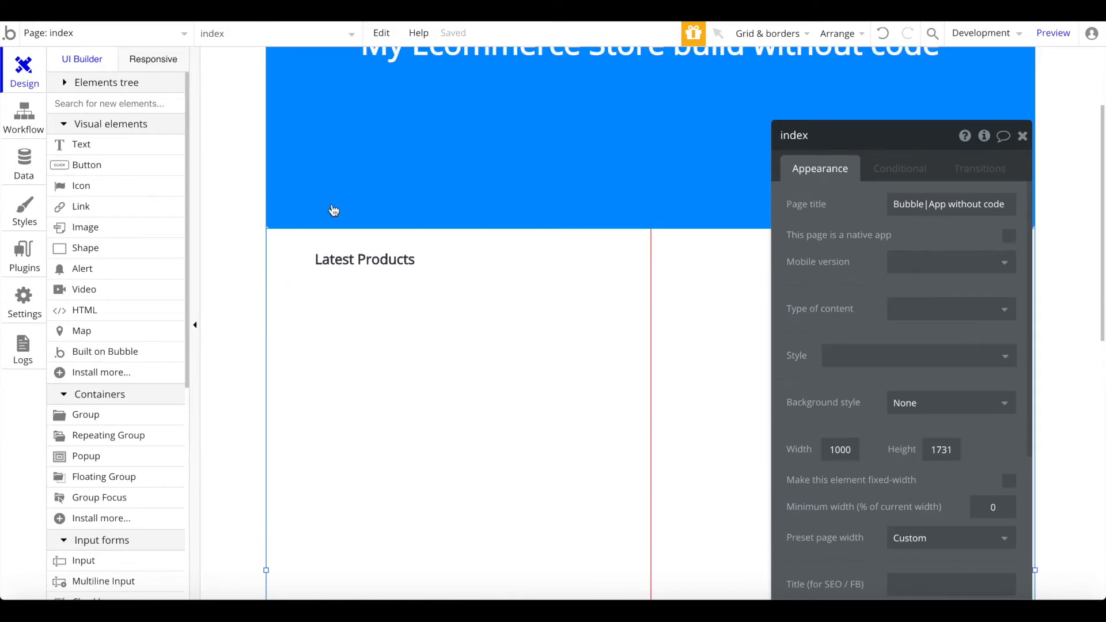
{"action": "left_click", "coordinate": [105, 101]}
{"action": "type", "text": "re"}
{"action": "left_click", "coordinate": [104, 145]}
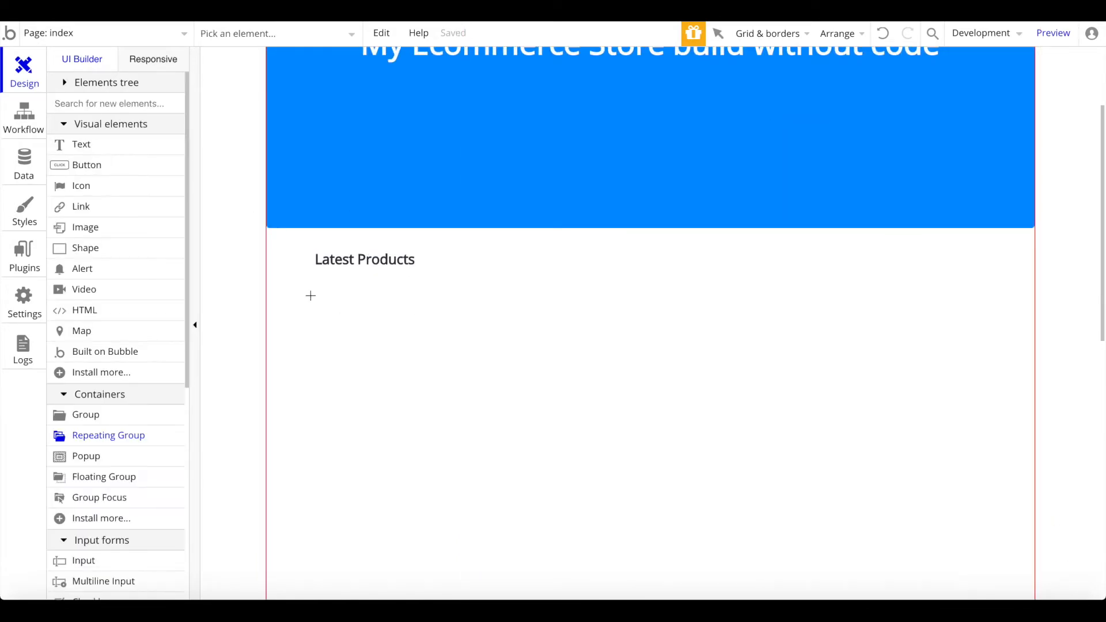
Step: Draw a repeating group under Latest Products and group it with the heading
{"action": "mouse_move", "coordinate": [315, 293]}
{"action": "left_mouse_down"}
{"action": "mouse_move", "coordinate": [719, 477]}
{"action": "mouse_move", "coordinate": [946, 504]}
{"action": "mouse_move", "coordinate": [965, 520]}
{"action": "left_mouse_up"}
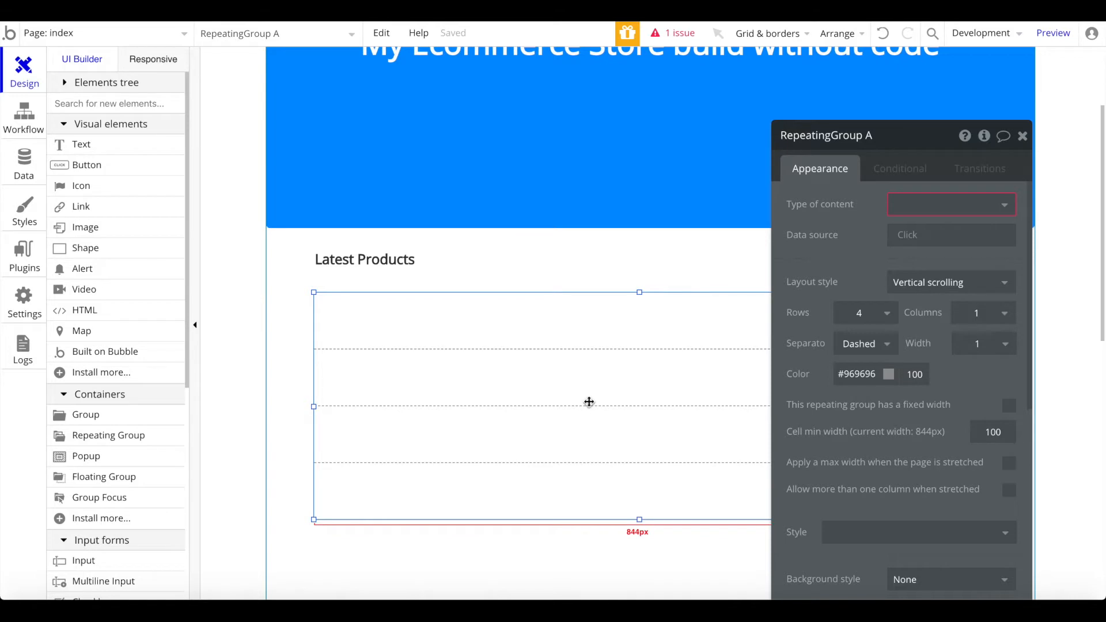
{"action": "left_click", "coordinate": [390, 260], "text": "shift"}
{"action": "right_click", "coordinate": [391, 260]}
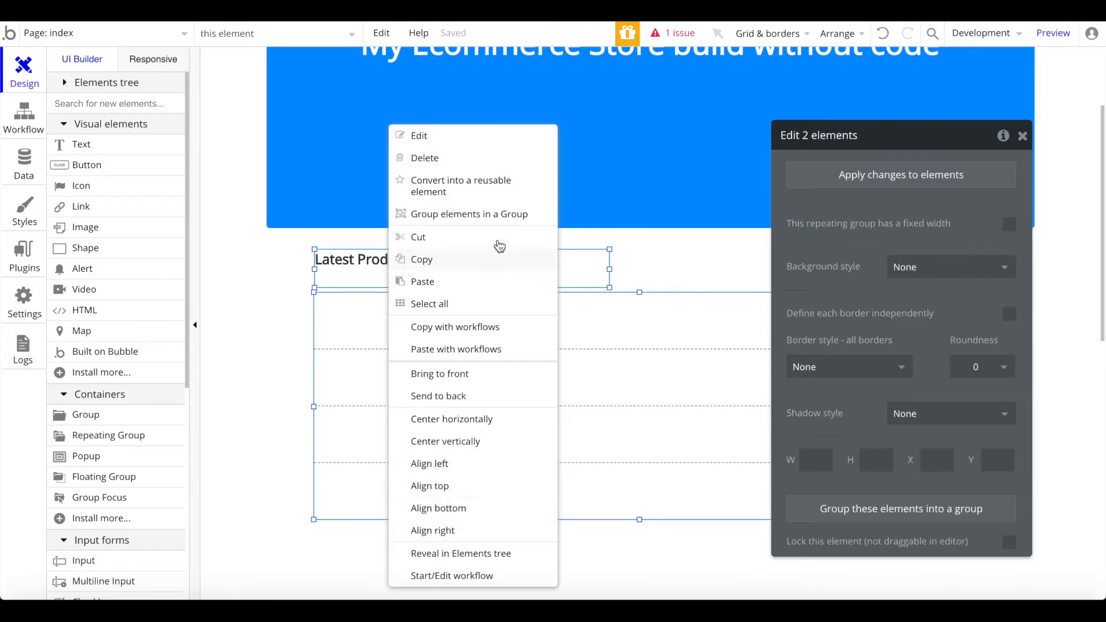
{"action": "left_click", "coordinate": [495, 218]}
Step: Center the new group horizontally, remove its style and set its border to None
{"action": "left_click", "coordinate": [305, 460]}
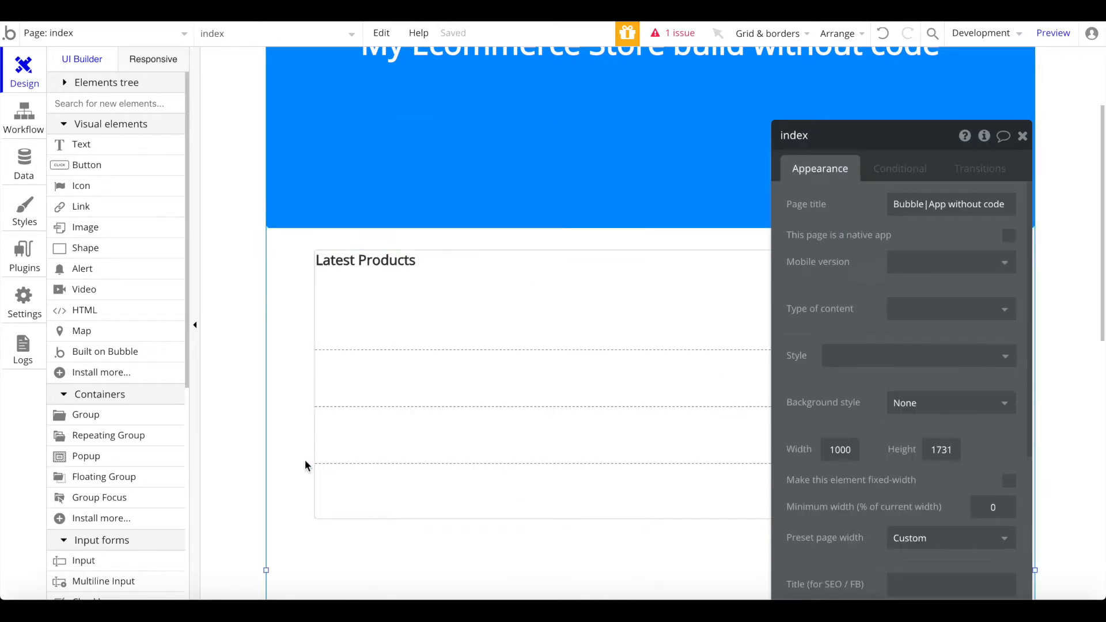
{"action": "right_click", "coordinate": [726, 277]}
{"action": "left_click", "coordinate": [761, 522]}
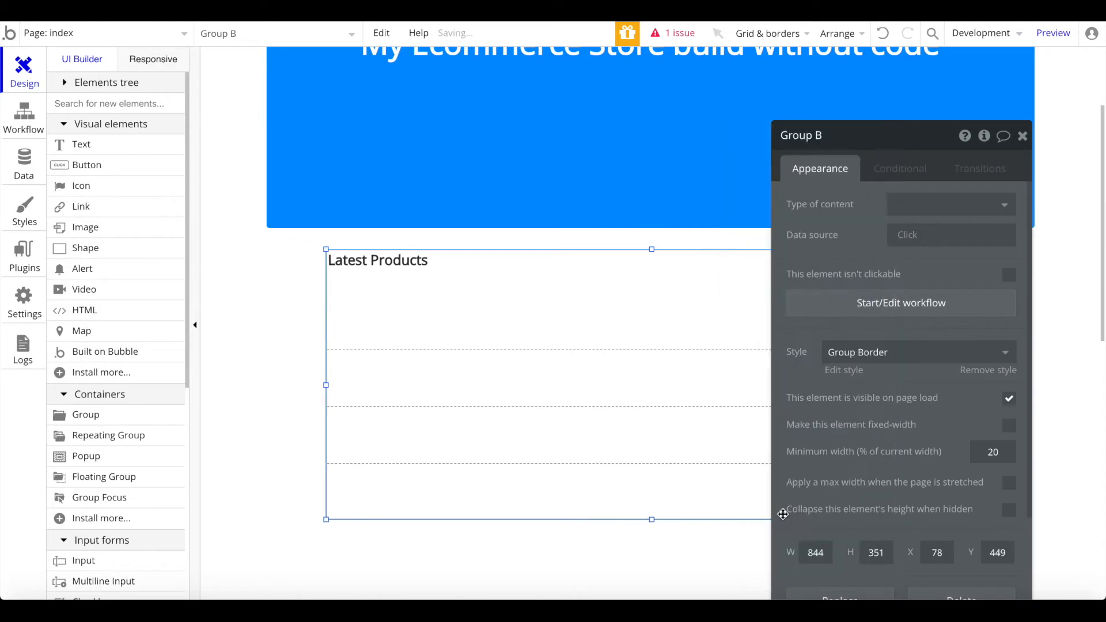
{"action": "left_click", "coordinate": [978, 369]}
{"action": "left_click", "coordinate": [839, 530]}
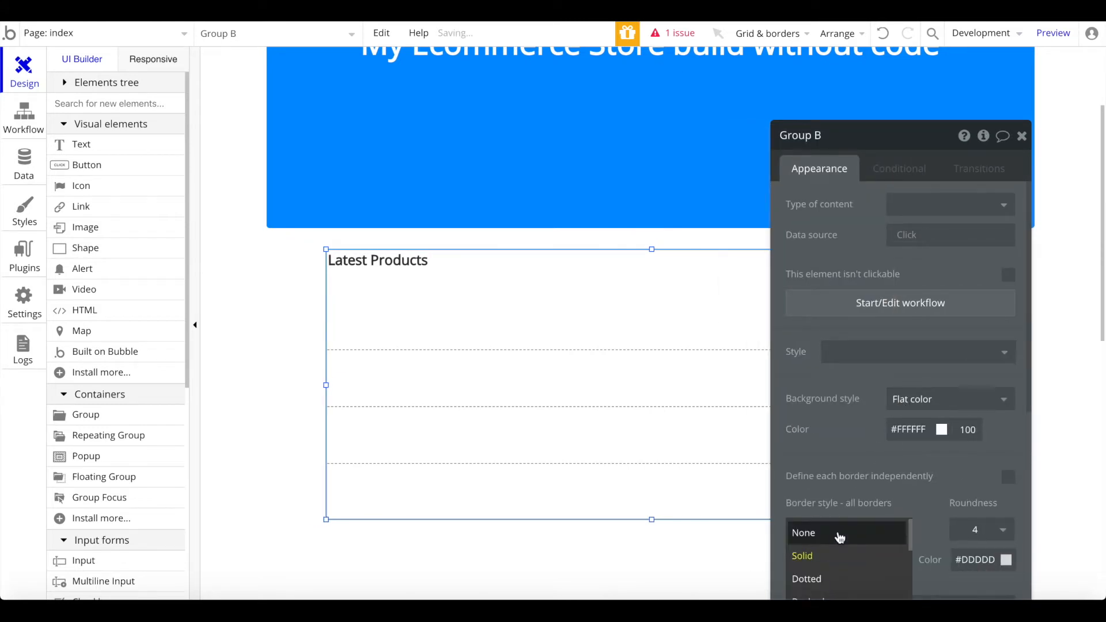
{"action": "left_click", "coordinate": [839, 533]}
{"action": "left_click", "coordinate": [1025, 134]}
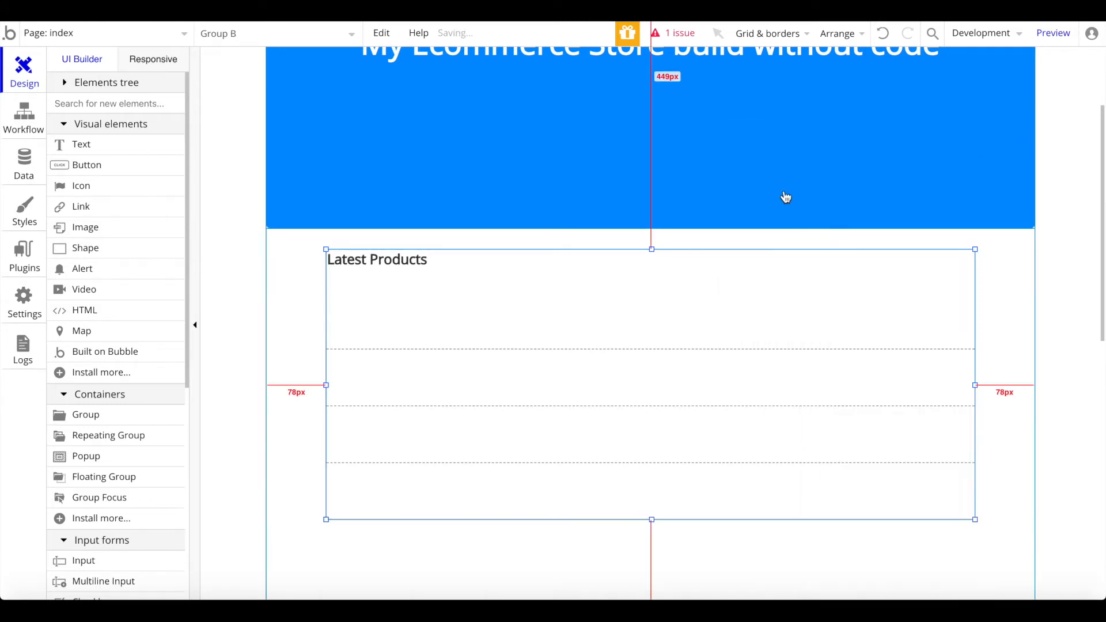
Step: Open the repeating group's property editor
{"action": "scroll", "coordinate": [785, 197], "scroll_direction": "down", "scroll_amount": 3}
{"action": "left_click", "coordinate": [729, 255]}
{"action": "double_click", "coordinate": [678, 256]}
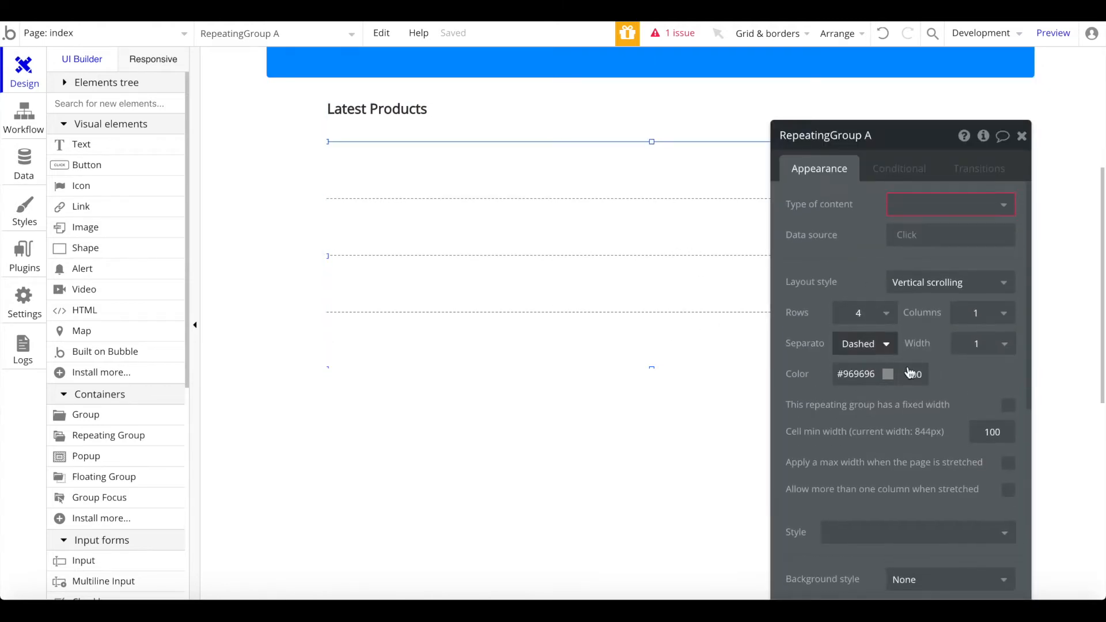
Step: Set the repeating group to 1 row and 3 columns, and shorten it to fit
{"action": "left_click", "coordinate": [885, 316]}
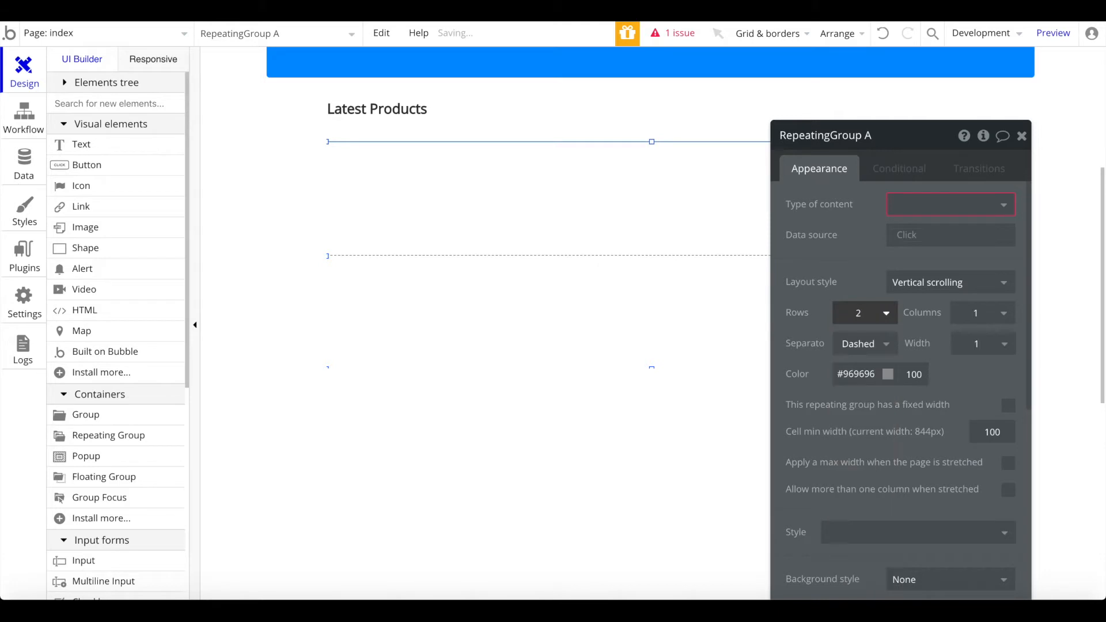
{"action": "left_click", "coordinate": [861, 313]}
{"action": "left_click", "coordinate": [862, 333]}
{"action": "left_click", "coordinate": [979, 313]}
{"action": "left_click", "coordinate": [978, 364]}
{"action": "left_click", "coordinate": [652, 367]}
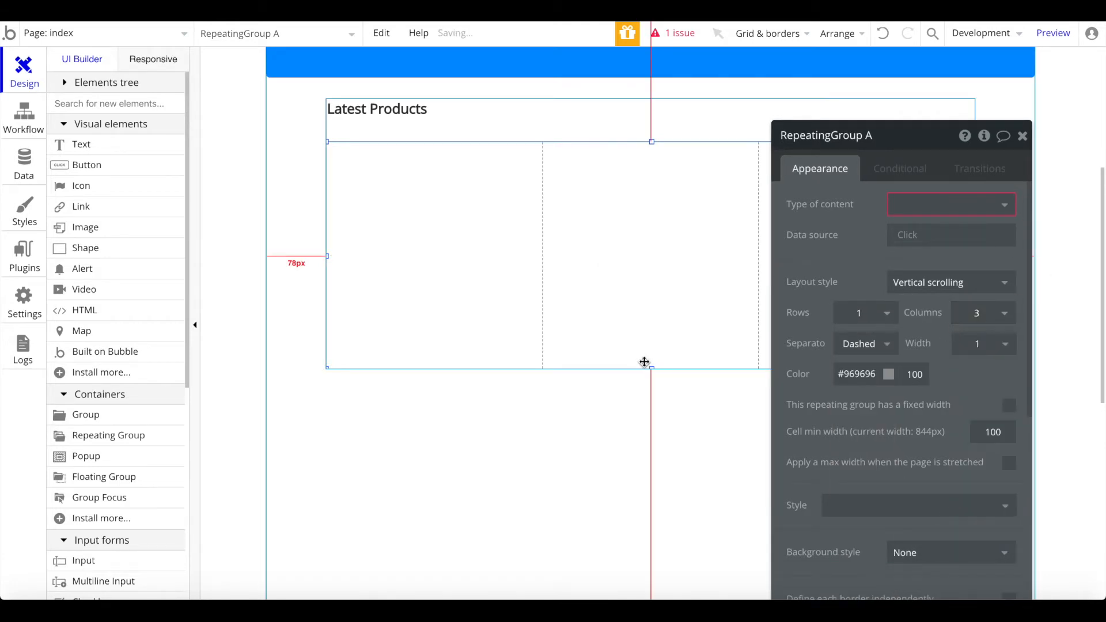
{"action": "left_click_drag", "start_coordinate": [652, 367], "coordinate": [657, 254]}
Step: Make it list products from a search for products, sorted by Created Date descending
{"action": "left_click", "coordinate": [655, 370]}
{"action": "left_click", "coordinate": [571, 237]}
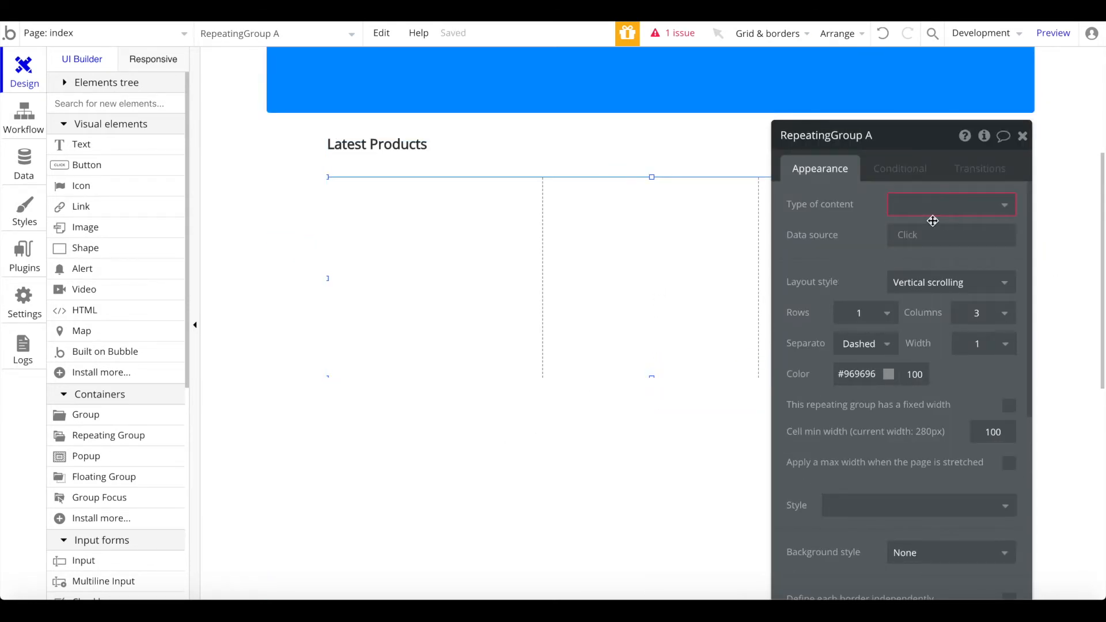
{"action": "left_click", "coordinate": [936, 206]}
{"action": "left_click", "coordinate": [912, 274]}
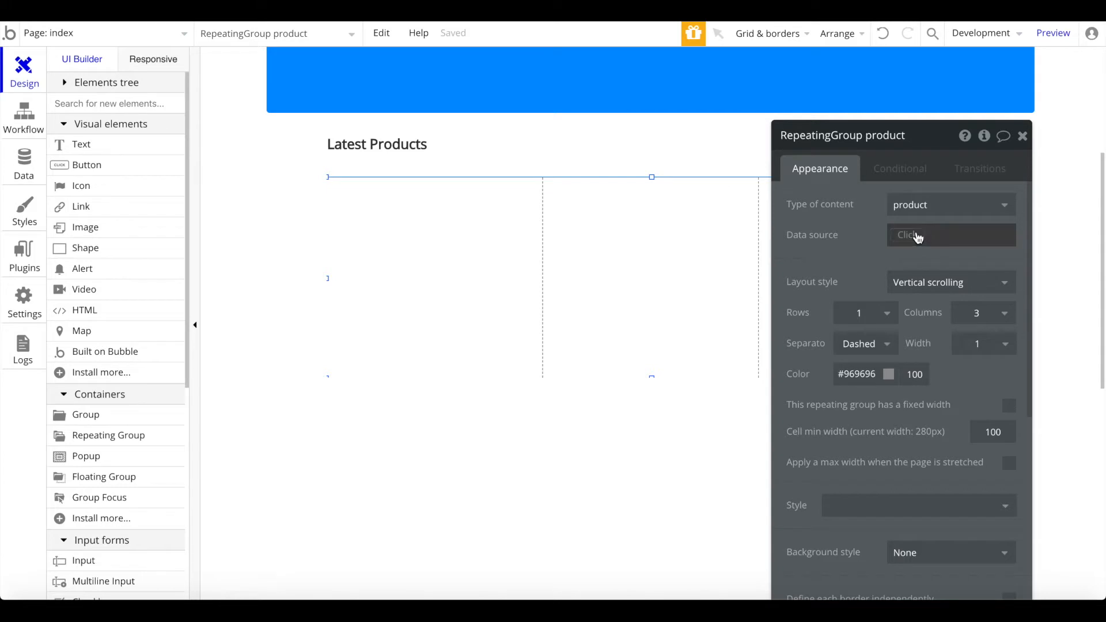
{"action": "left_click", "coordinate": [910, 235]}
{"action": "left_click", "coordinate": [943, 326]}
{"action": "left_click", "coordinate": [697, 179]}
{"action": "left_click", "coordinate": [637, 241]}
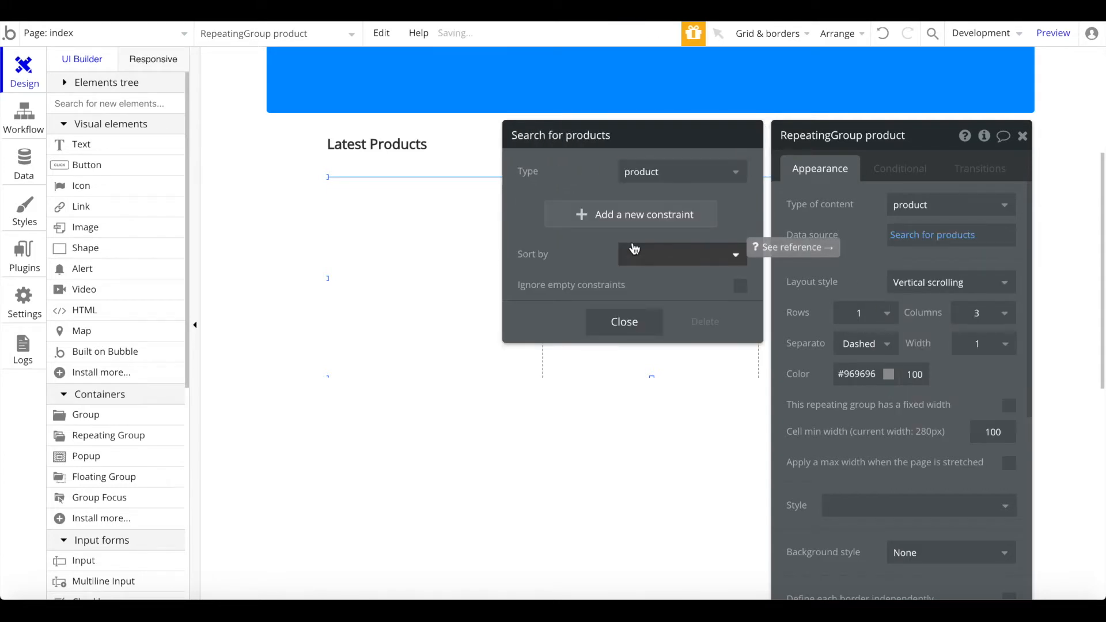
{"action": "left_click", "coordinate": [634, 252]}
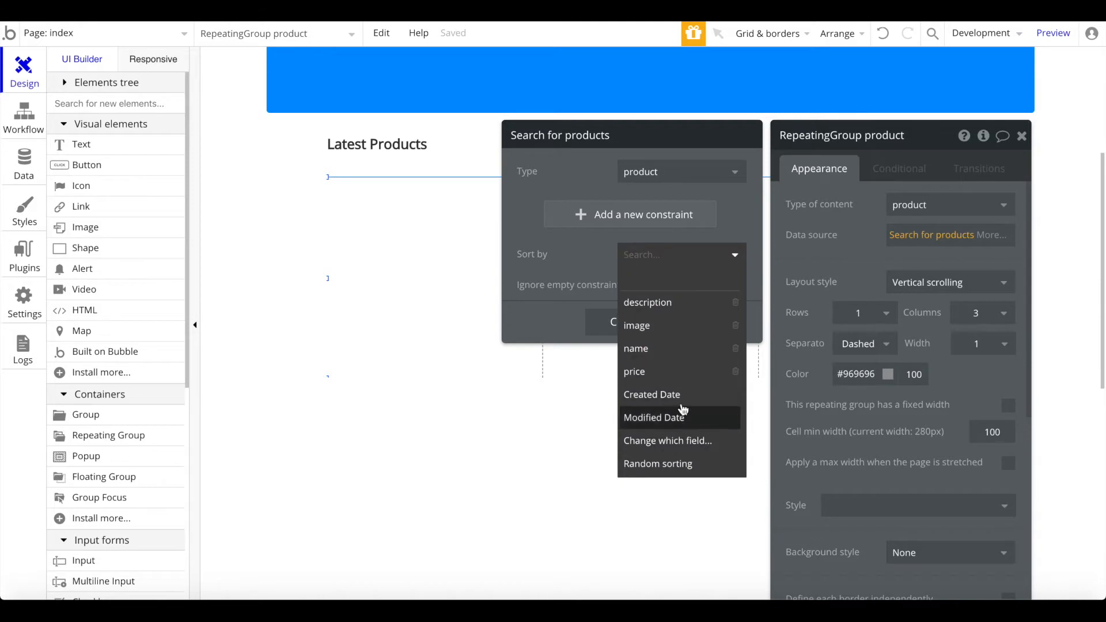
{"action": "left_click", "coordinate": [669, 395]}
{"action": "left_click", "coordinate": [614, 285]}
{"action": "left_click", "coordinate": [634, 316]}
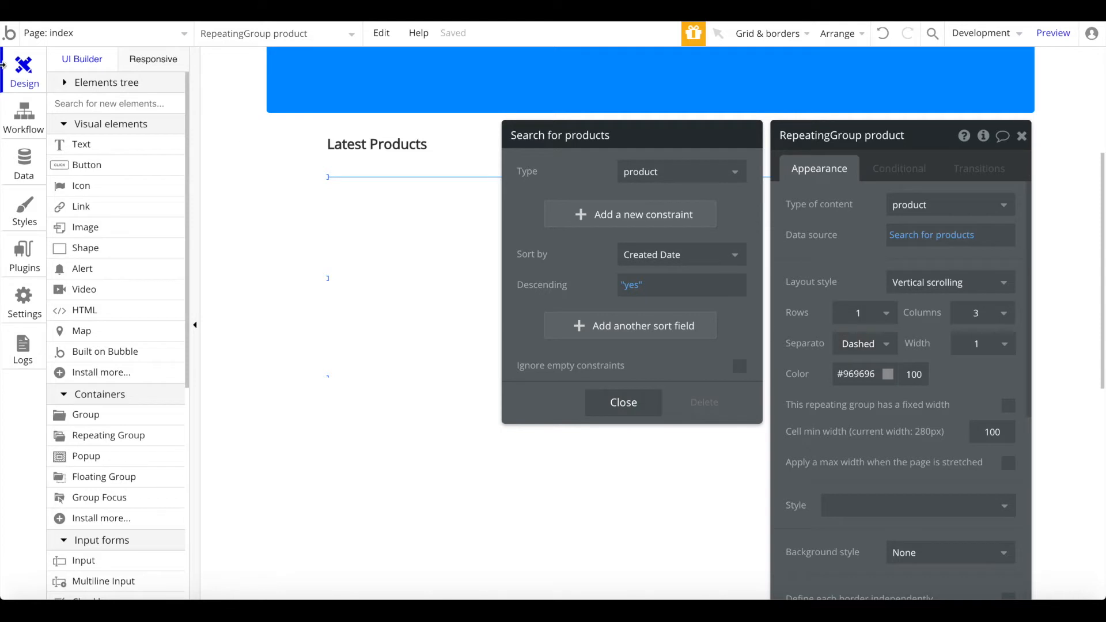
Step: Choose a plain Group element via the 'gr' element search
{"action": "left_click", "coordinate": [127, 104]}
{"action": "type", "text": "gr"}
{"action": "left_click", "coordinate": [103, 143]}
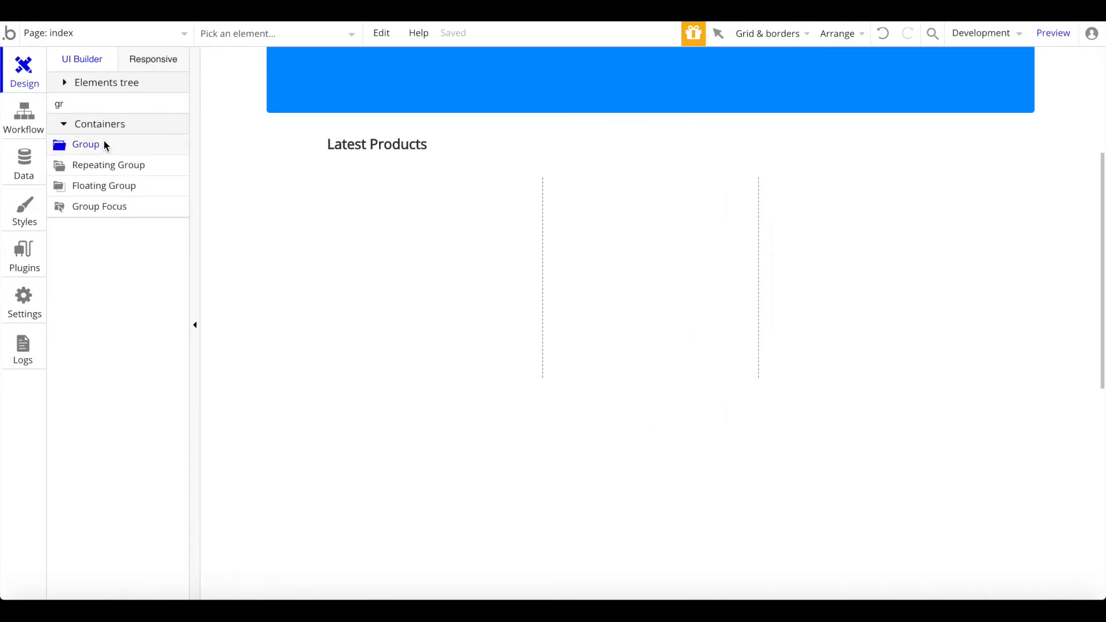
Step: Draw a card group in the first cell with no border, an outset shadow and roundness 5
{"action": "left_click_drag", "start_coordinate": [345, 190], "coordinate": [527, 367]}
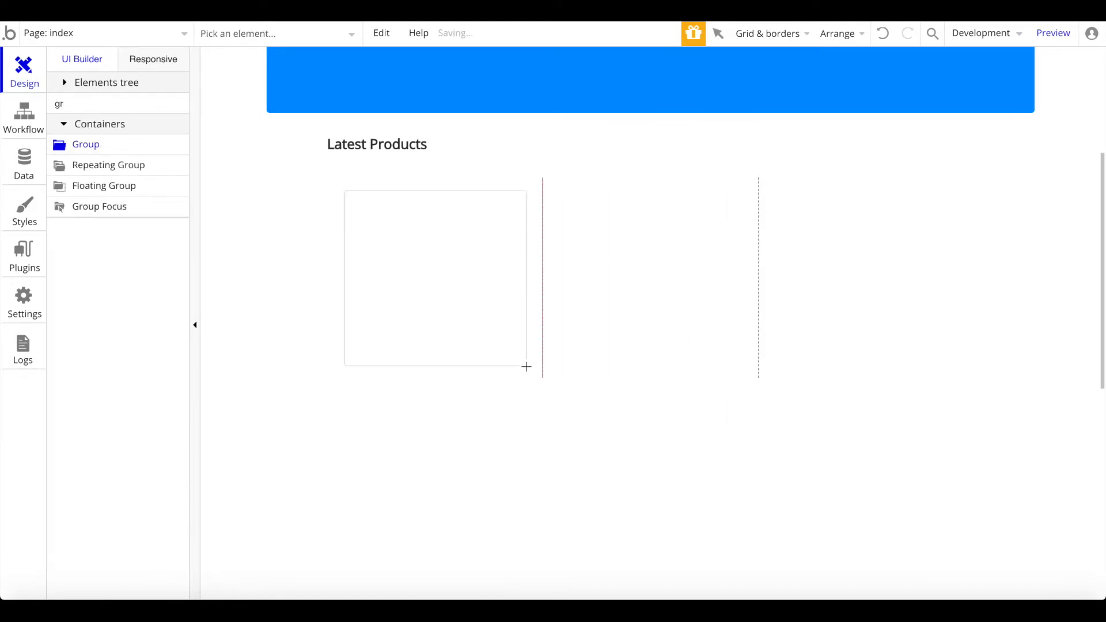
{"action": "left_click", "coordinate": [990, 338]}
{"action": "scroll", "coordinate": [898, 400], "scroll_direction": "down", "scroll_amount": 2}
{"action": "left_click", "coordinate": [880, 403]}
{"action": "left_click", "coordinate": [804, 428]}
{"action": "scroll", "coordinate": [916, 337], "scroll_direction": "down", "scroll_amount": 3}
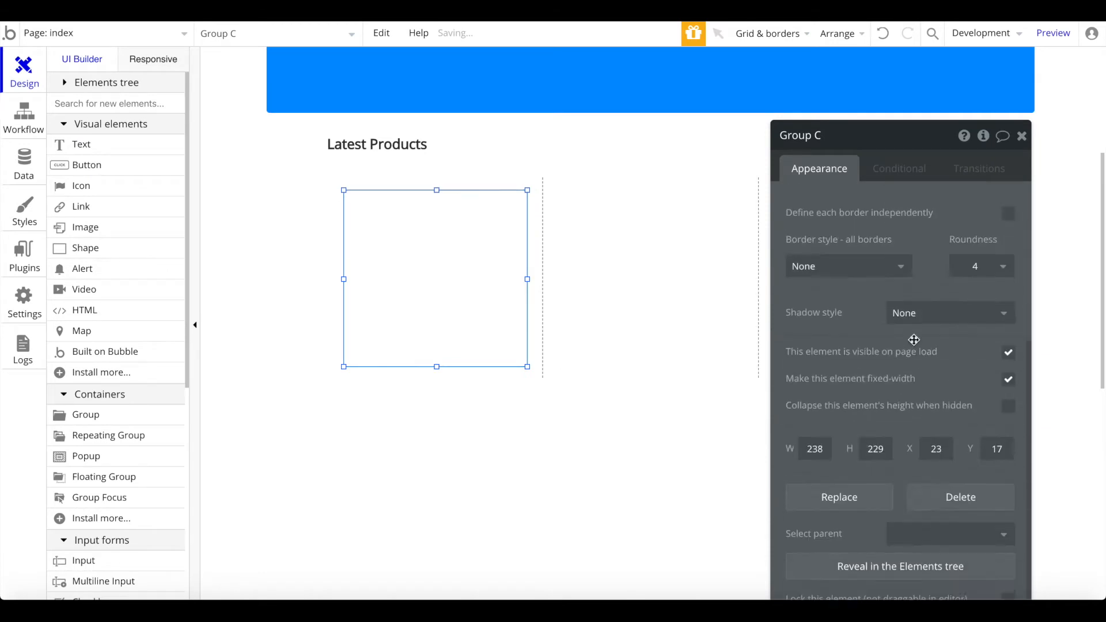
{"action": "left_click", "coordinate": [937, 319]}
{"action": "left_click", "coordinate": [927, 355]}
{"action": "scroll", "coordinate": [930, 363], "scroll_direction": "down", "scroll_amount": 2}
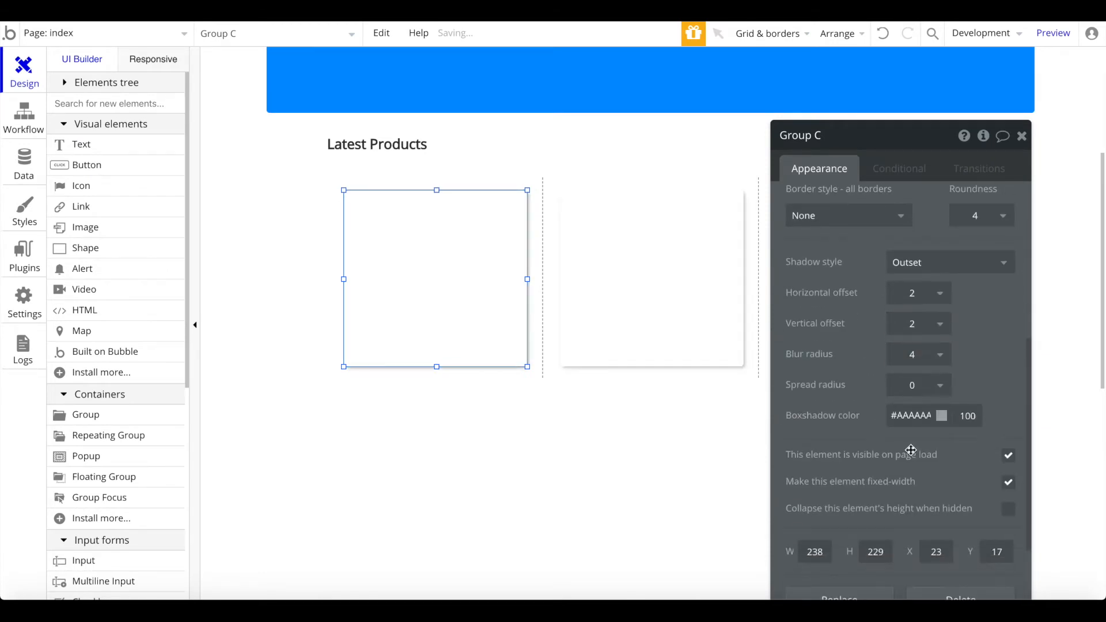
{"action": "left_click", "coordinate": [1001, 216]}
{"action": "left_click", "coordinate": [974, 309]}
Step: Set the card's shadow colour to #C2C2C2 and center it horizontally and vertically in its cell
{"action": "left_click", "coordinate": [923, 417]}
{"action": "left_click", "coordinate": [891, 449]}
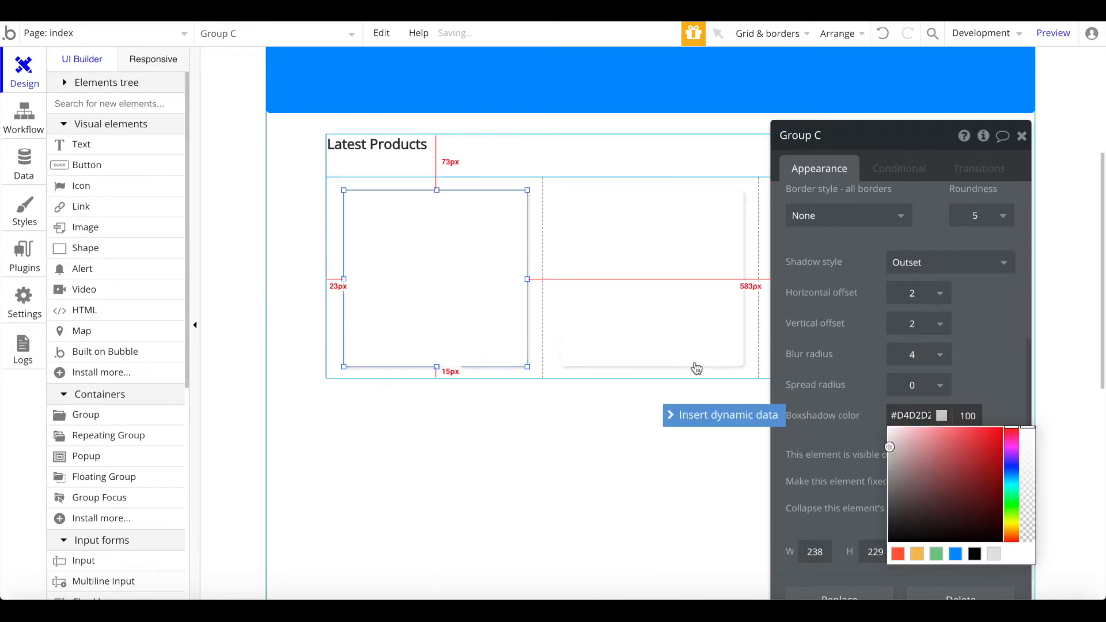
{"action": "left_click", "coordinate": [443, 238]}
{"action": "left_click", "coordinate": [443, 237]}
{"action": "left_click", "coordinate": [915, 418]}
{"action": "left_click", "coordinate": [888, 453]}
{"action": "left_click", "coordinate": [684, 317]}
{"action": "right_click", "coordinate": [484, 276]}
{"action": "left_click", "coordinate": [537, 505]}
{"action": "right_click", "coordinate": [490, 260]}
{"action": "left_click", "coordinate": [568, 531]}
Step: Remove the dashed separators between the repeating group's cells
{"action": "left_click", "coordinate": [559, 267]}
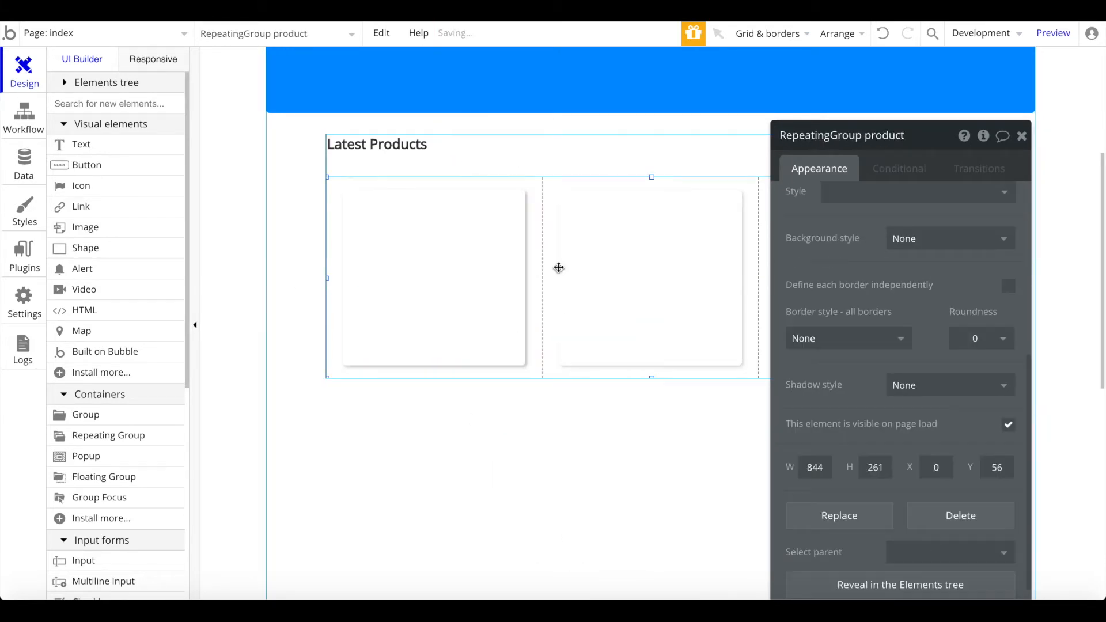
{"action": "scroll", "coordinate": [823, 260], "scroll_direction": "up", "scroll_amount": 5}
{"action": "left_click", "coordinate": [860, 342]}
{"action": "left_click", "coordinate": [853, 366]}
{"action": "left_click", "coordinate": [627, 420]}
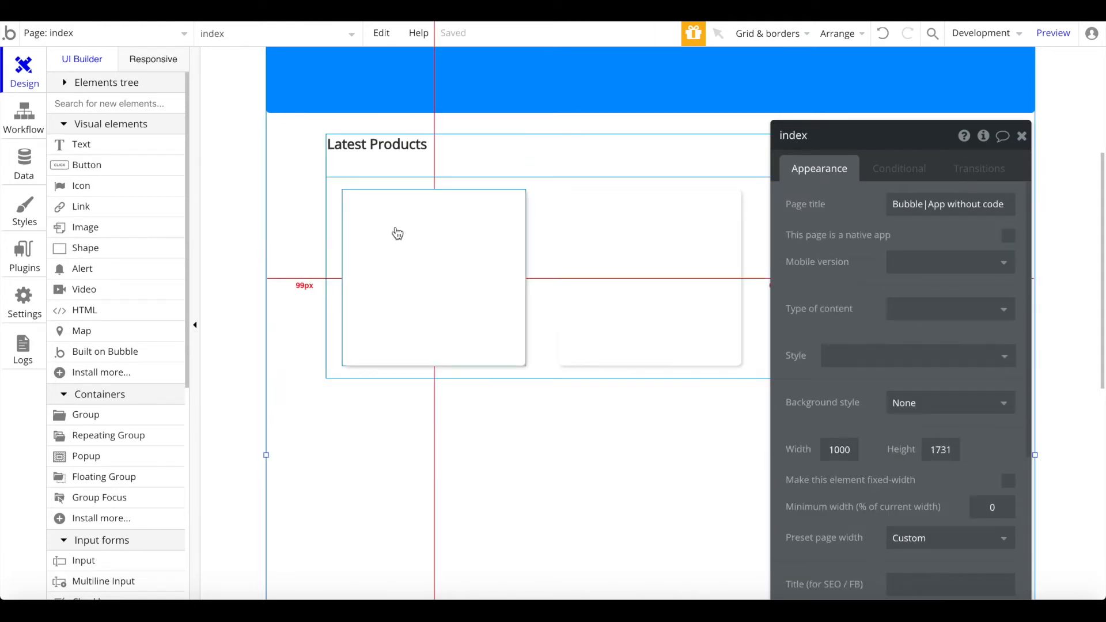
Step: Set the card's content type to product and its source to Current cell's product
{"action": "left_click", "coordinate": [448, 244]}
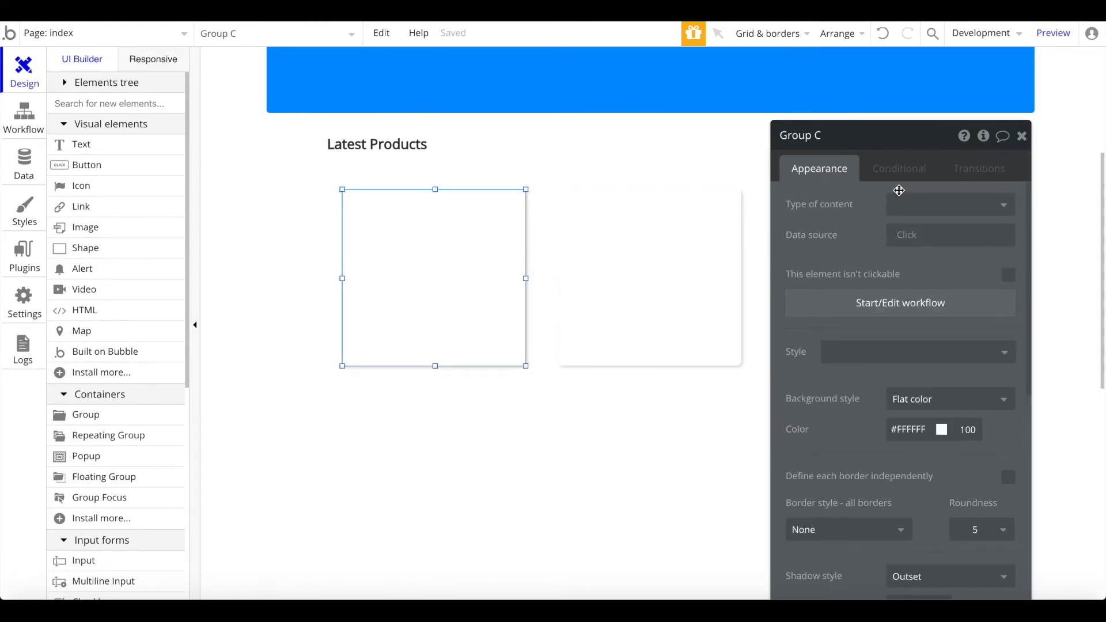
{"action": "left_click", "coordinate": [903, 207]}
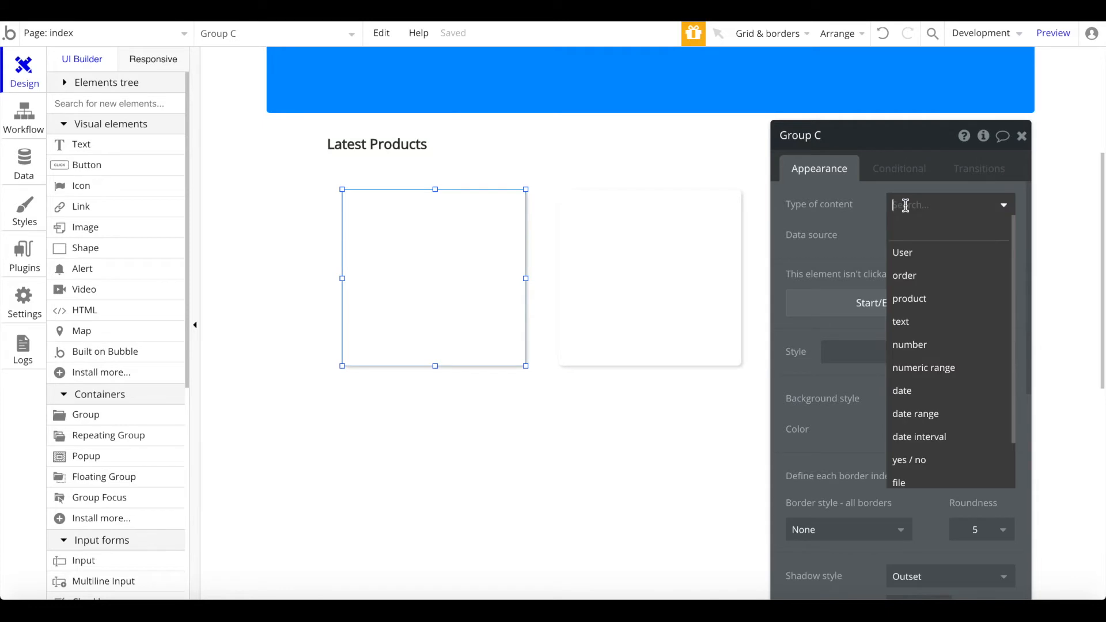
{"action": "left_click", "coordinate": [909, 302]}
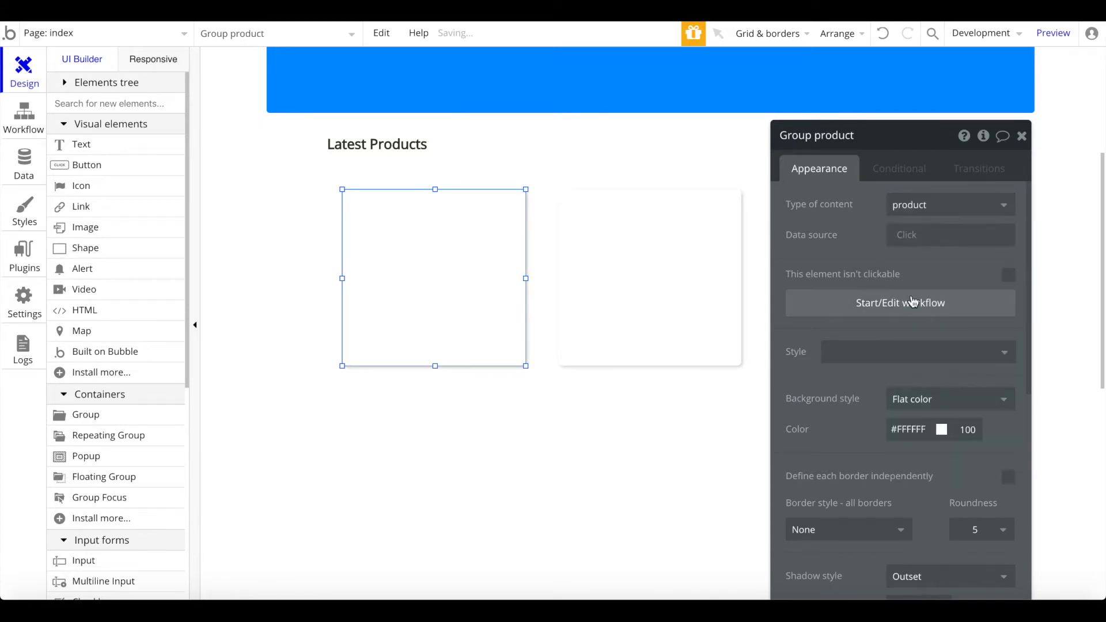
{"action": "left_click", "coordinate": [919, 247]}
{"action": "left_click", "coordinate": [917, 281]}
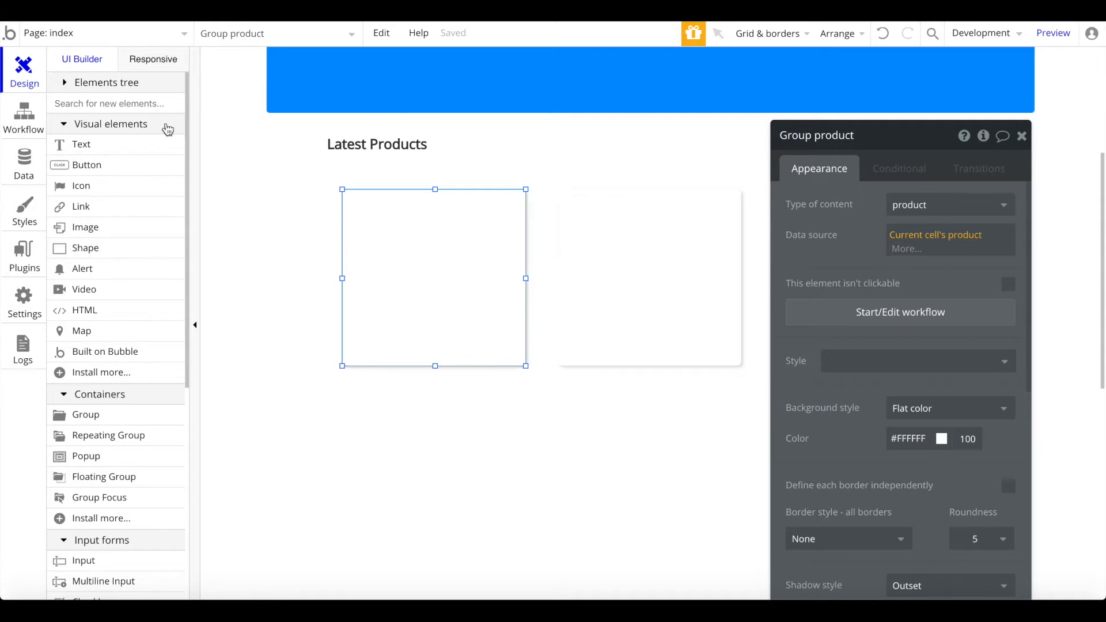
{"action": "left_click", "coordinate": [118, 103]}
Step: Draw a group across the card's top, sized 238 by 153
{"action": "type", "text": "gr"}
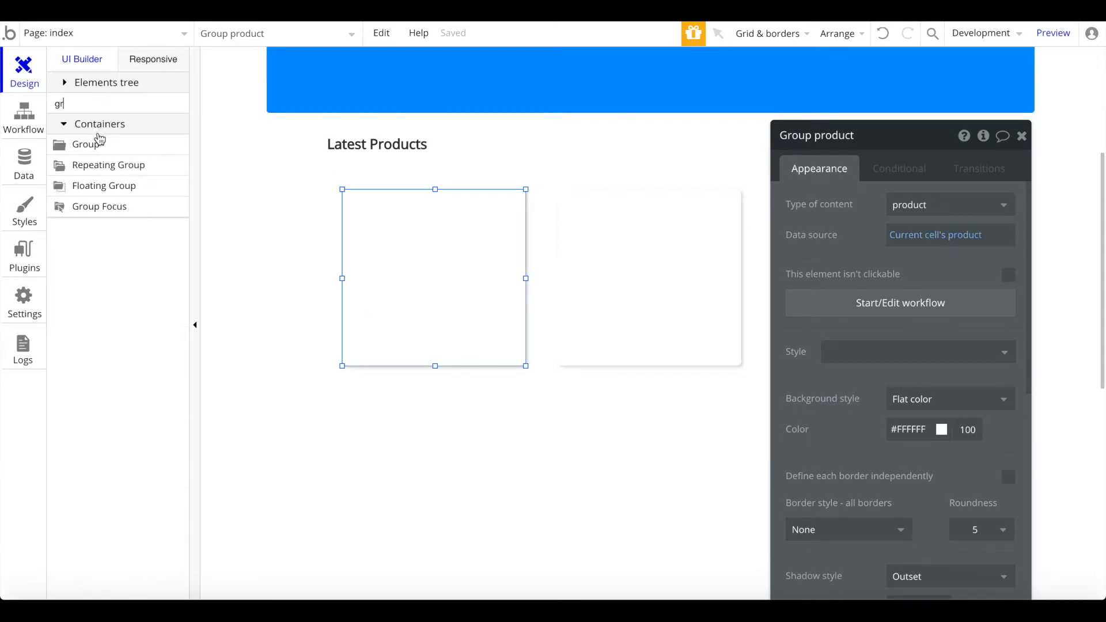
{"action": "left_click", "coordinate": [95, 143]}
{"action": "mouse_move", "coordinate": [367, 204]}
{"action": "left_mouse_down"}
{"action": "mouse_move", "coordinate": [440, 237]}
{"action": "mouse_move", "coordinate": [317, 183]}
{"action": "left_mouse_up"}
{"action": "left_click_drag", "start_coordinate": [438, 237], "coordinate": [524, 308]}
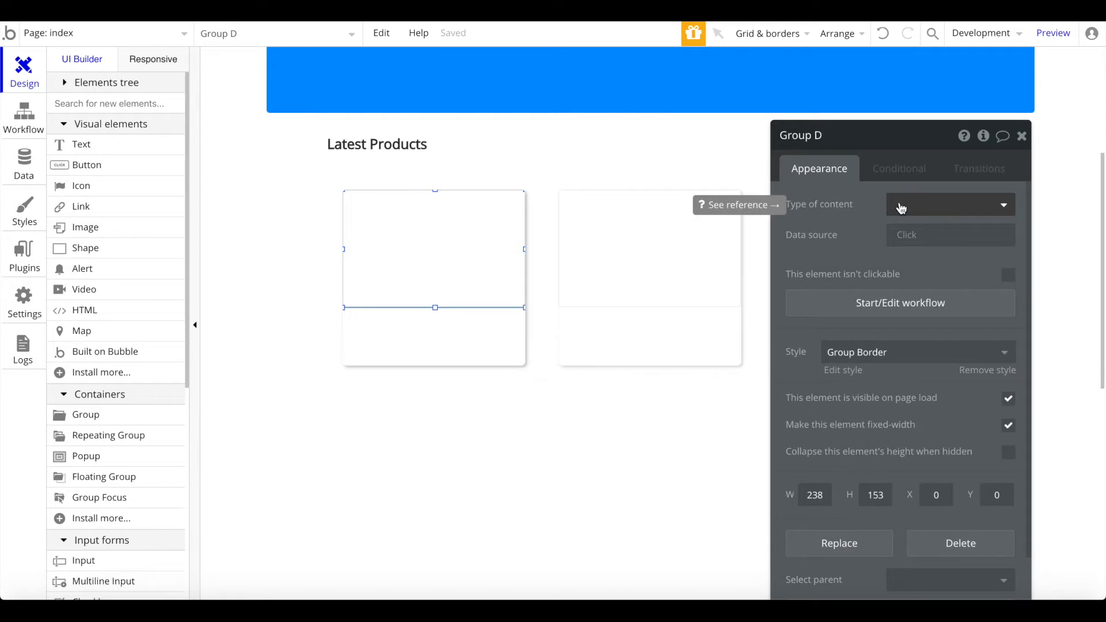
Step: Remove the image group's preset style and set its corner roundness to 0
{"action": "scroll", "coordinate": [982, 371], "scroll_direction": "down", "scroll_amount": 1}
{"action": "left_click", "coordinate": [994, 335]}
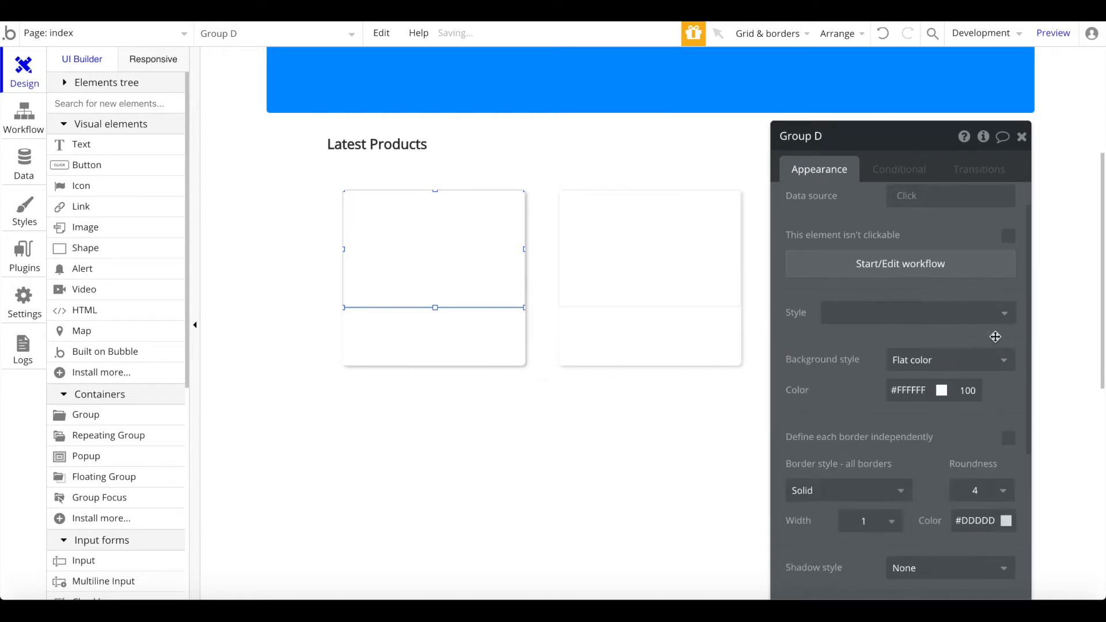
{"action": "scroll", "coordinate": [964, 334], "scroll_direction": "down", "scroll_amount": 3}
{"action": "left_click", "coordinate": [465, 313]}
{"action": "left_click", "coordinate": [693, 298]}
{"action": "scroll", "coordinate": [815, 284], "scroll_direction": "down", "scroll_amount": 1}
{"action": "scroll", "coordinate": [994, 349], "scroll_direction": "up", "scroll_amount": 1}
{"action": "left_click", "coordinate": [994, 351]}
{"action": "left_click", "coordinate": [975, 376]}
Step: Give the group an image background showing Parent group's product's image
{"action": "scroll", "coordinate": [980, 386], "scroll_direction": "up", "scroll_amount": 1}
{"action": "left_click", "coordinate": [979, 260]}
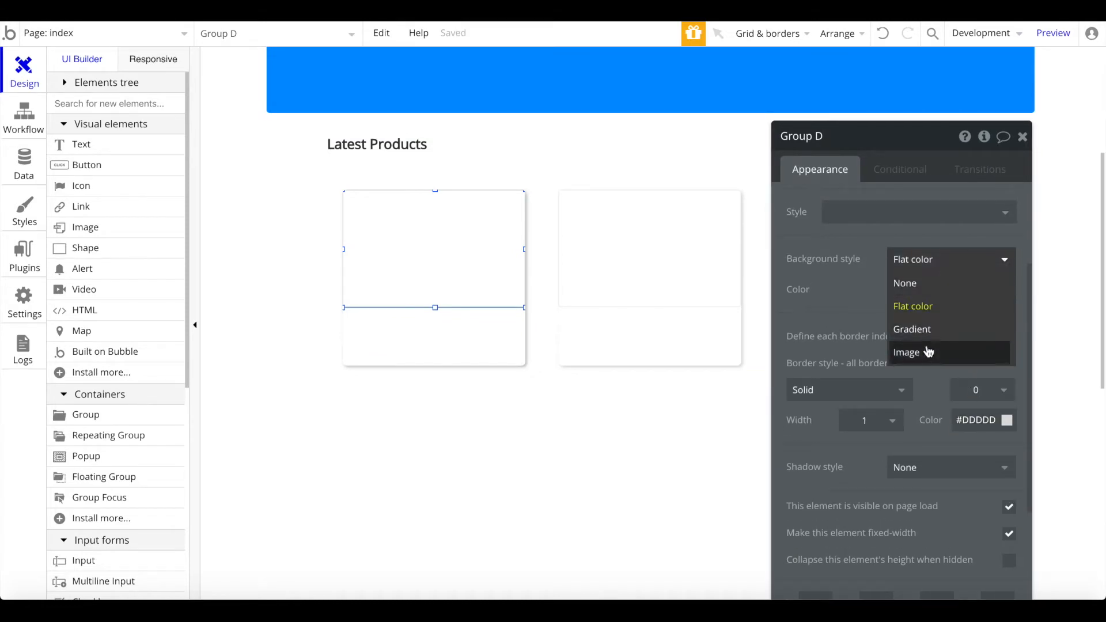
{"action": "left_click", "coordinate": [928, 350]}
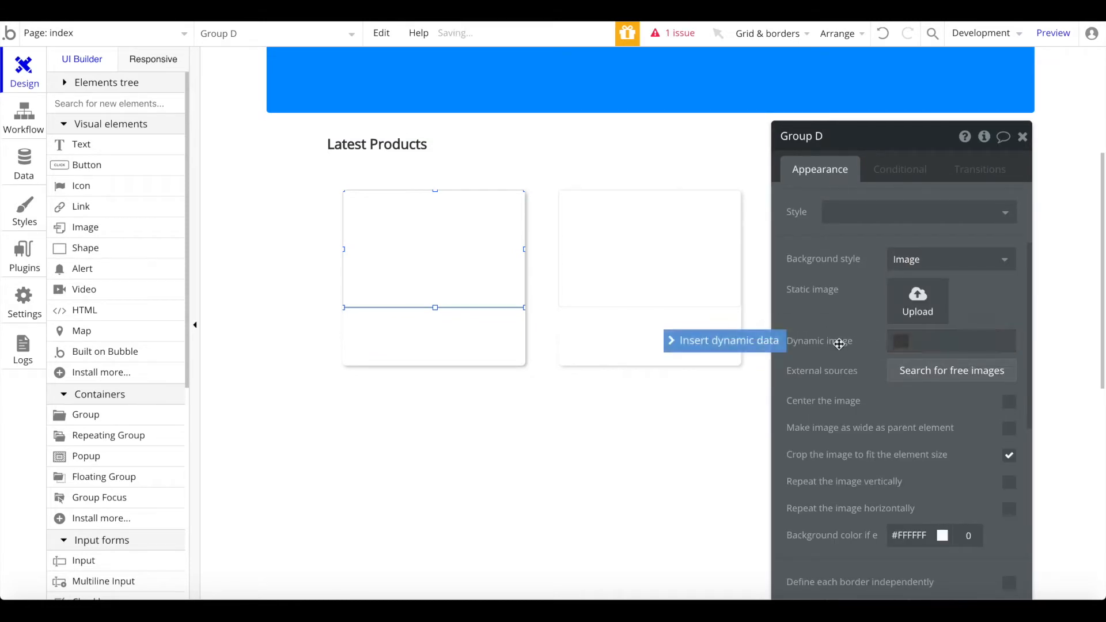
{"action": "left_click", "coordinate": [749, 343]}
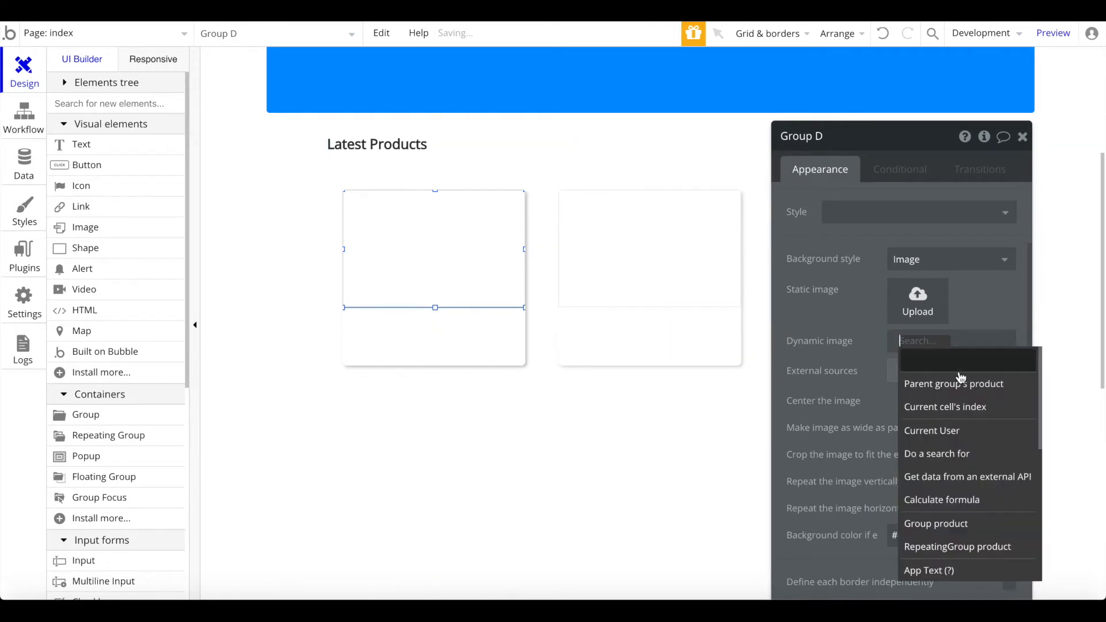
{"action": "left_click", "coordinate": [954, 384]}
{"action": "left_click", "coordinate": [952, 402]}
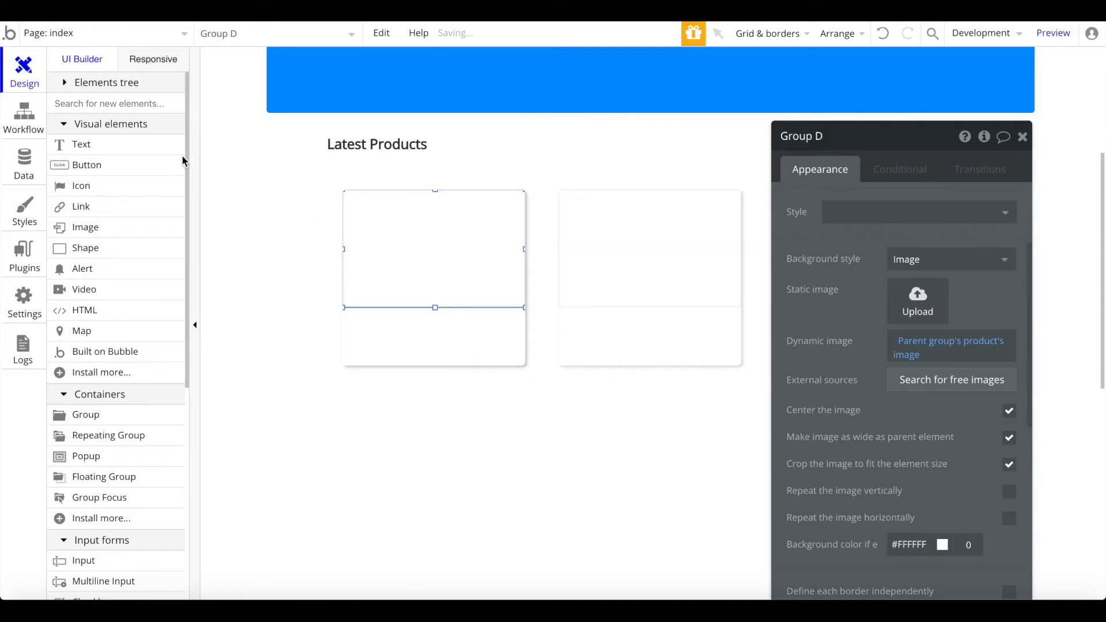
{"action": "left_click", "coordinate": [163, 148]}
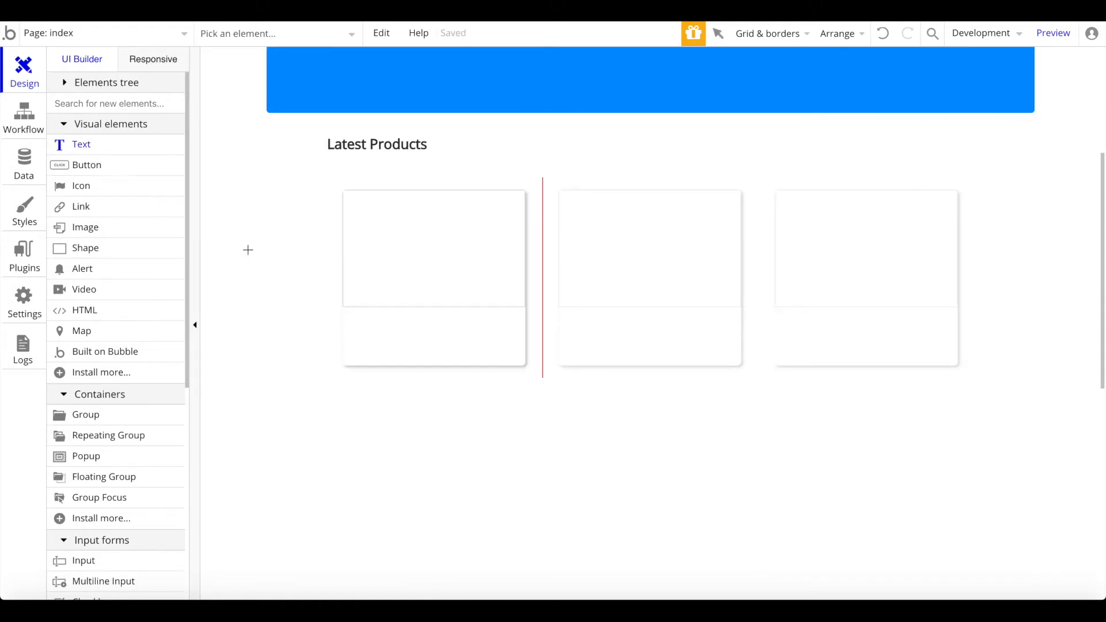
Step: Draw a link under the card image, remove its style, colour #000000 and size 16
{"action": "left_click", "coordinate": [78, 207]}
{"action": "left_click_drag", "start_coordinate": [353, 316], "coordinate": [508, 337]}
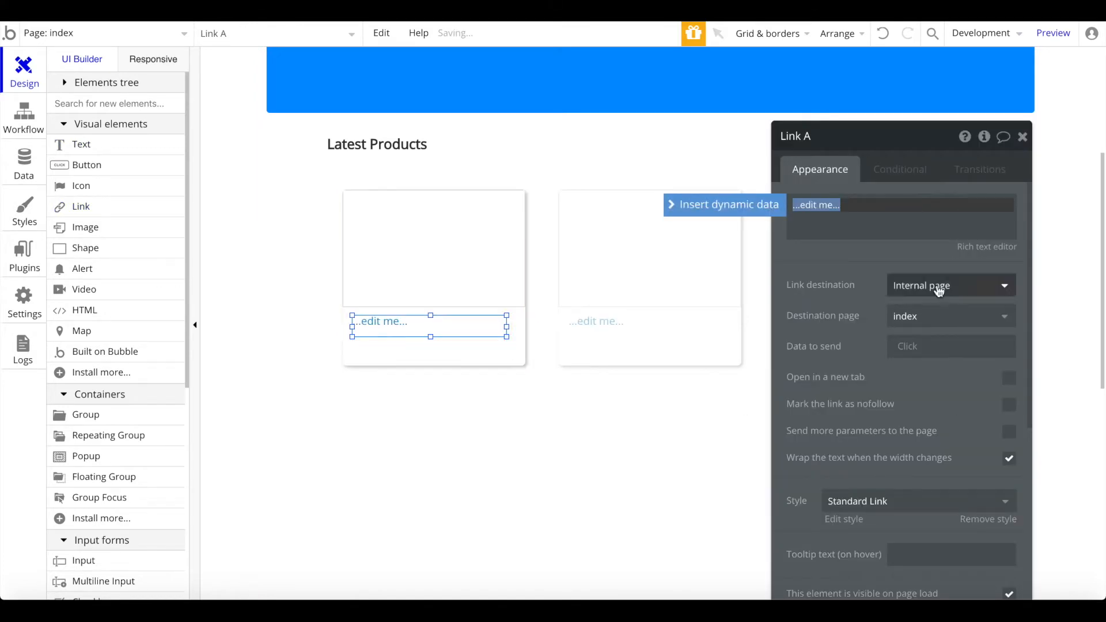
{"action": "scroll", "coordinate": [975, 458], "scroll_direction": "down", "scroll_amount": 2}
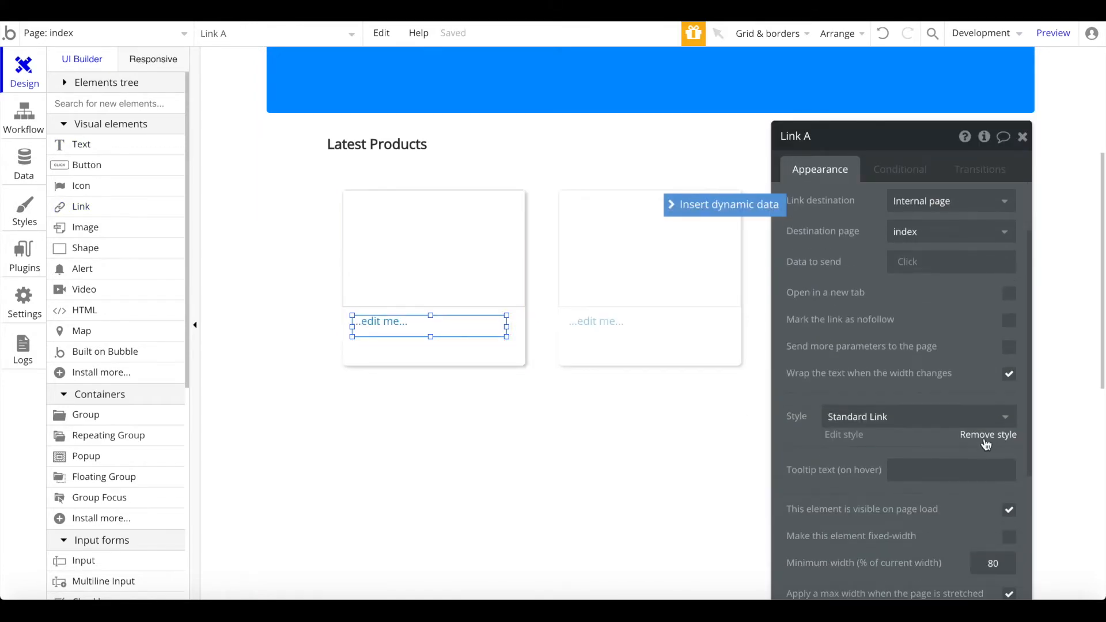
{"action": "left_click", "coordinate": [988, 435]}
{"action": "scroll", "coordinate": [975, 391], "scroll_direction": "down", "scroll_amount": 2}
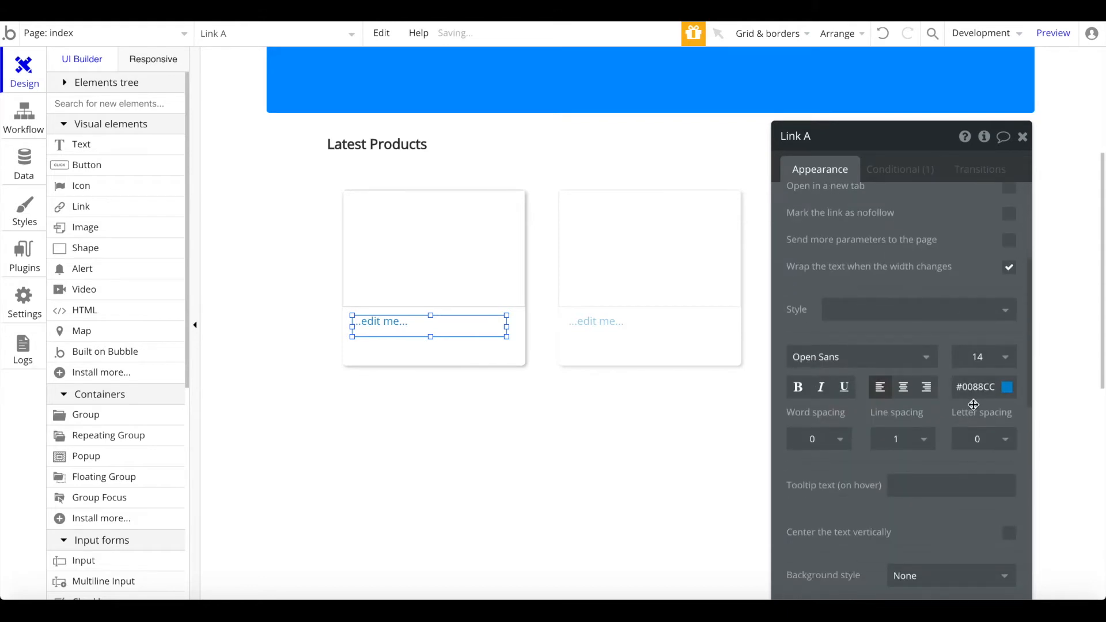
{"action": "left_click", "coordinate": [976, 391]}
{"action": "key", "text": "ctrl+a"}
{"action": "type", "text": "#000000"}
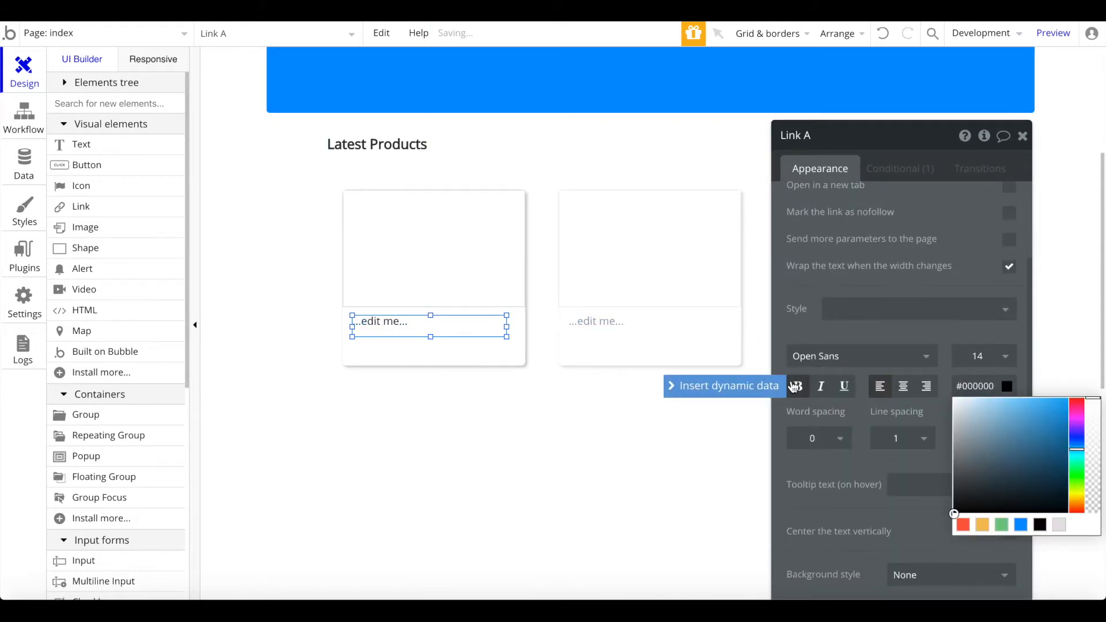
{"action": "left_click", "coordinate": [978, 357]}
{"action": "type", "text": "16"}
{"action": "key", "text": "Return"}
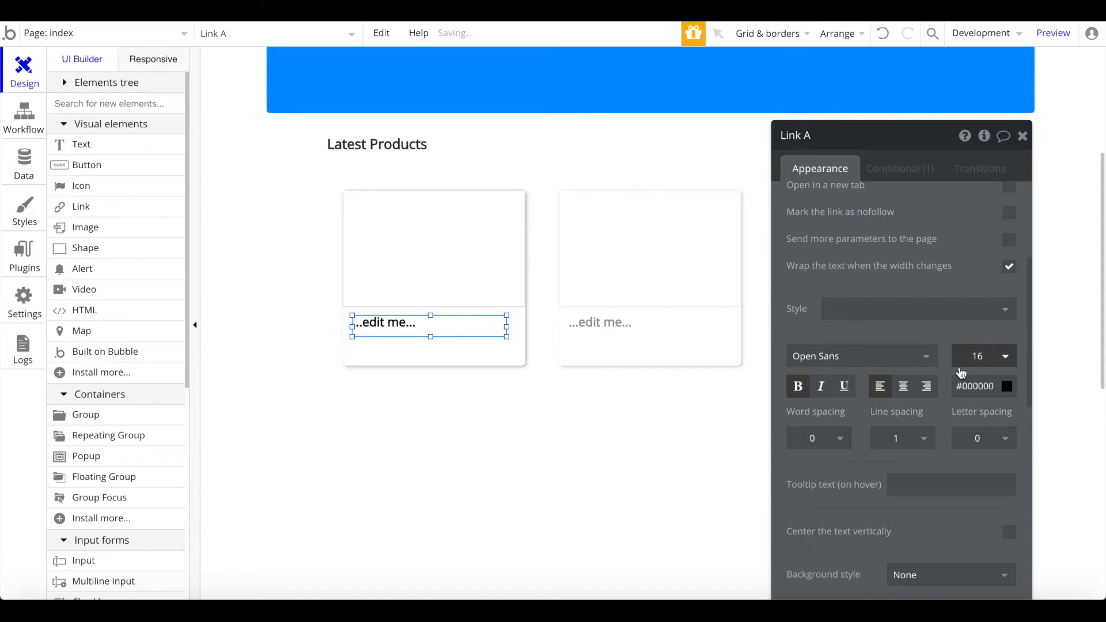
Step: Replace the link's placeholder text with Parent group's product's name
{"action": "double_click", "coordinate": [410, 324]}
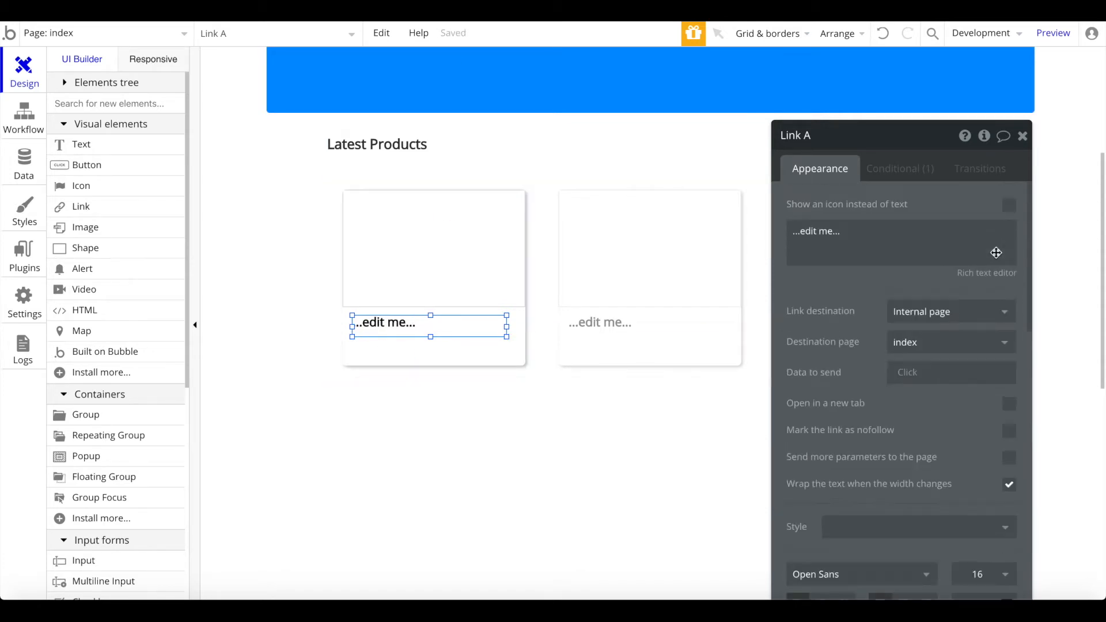
{"action": "triple_click", "coordinate": [876, 222]}
{"action": "key", "text": "BackSpace"}
{"action": "left_click", "coordinate": [911, 284]}
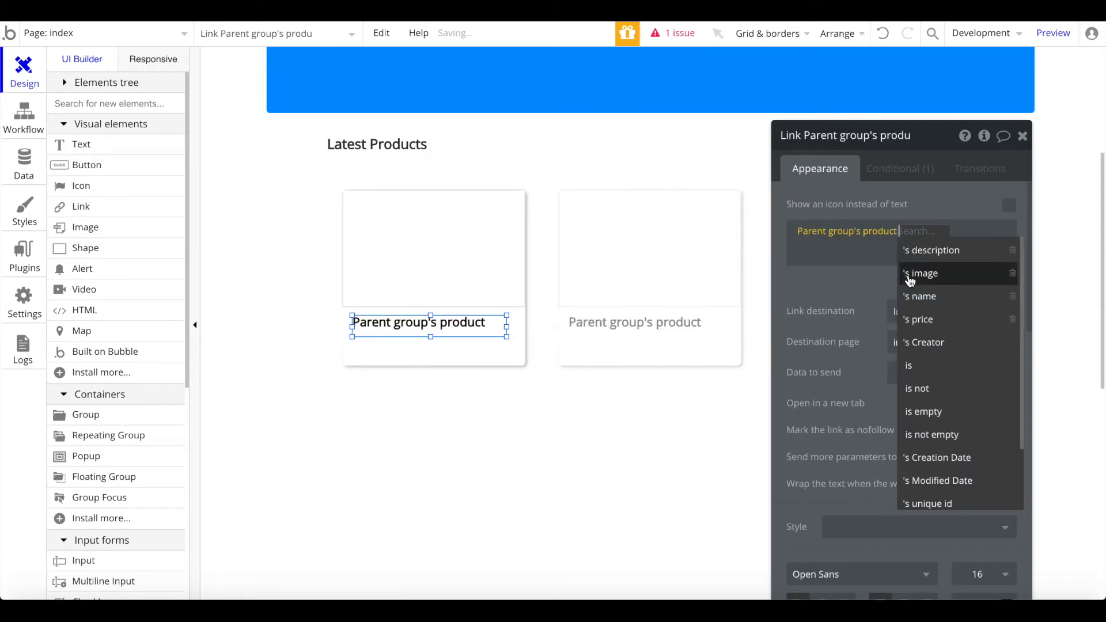
{"action": "left_click", "coordinate": [959, 299]}
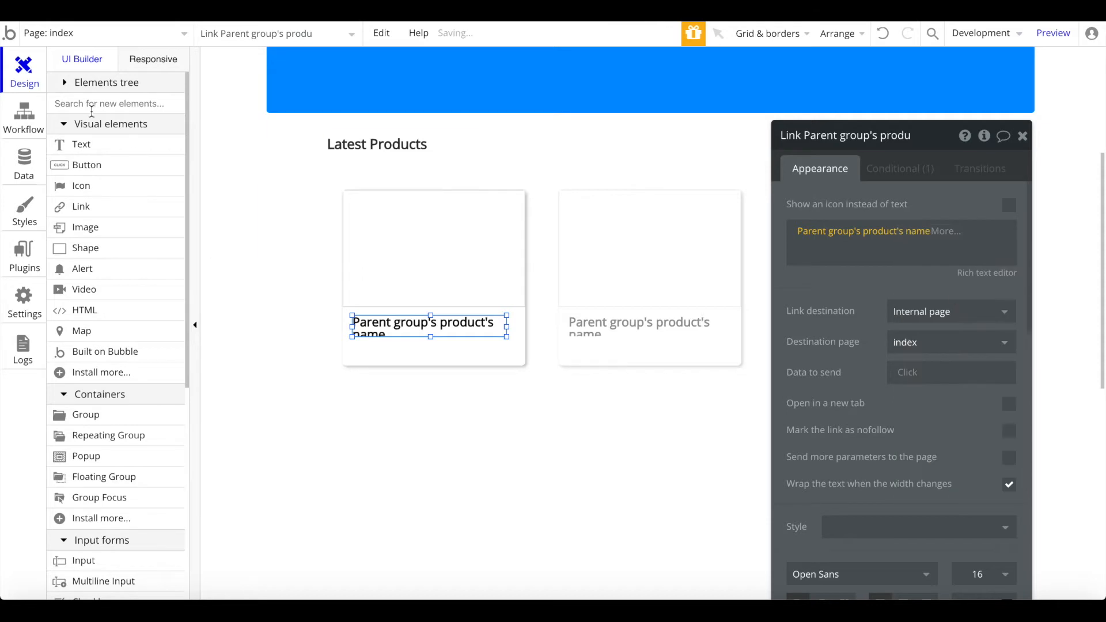
{"action": "left_click", "coordinate": [80, 145]}
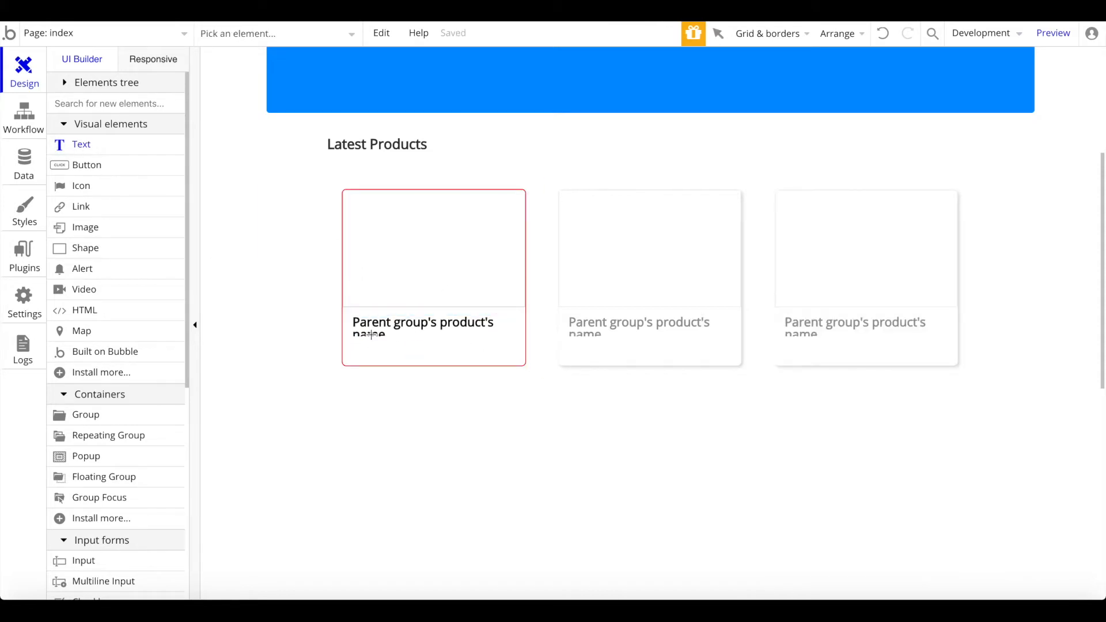
Step: Add a text under the name showing $ followed by Parent group's product's price
{"action": "mouse_move", "coordinate": [452, 340]}
{"action": "left_mouse_down"}
{"action": "mouse_move", "coordinate": [510, 360]}
{"action": "mouse_move", "coordinate": [390, 357]}
{"action": "left_mouse_up"}
{"action": "left_click", "coordinate": [825, 230]}
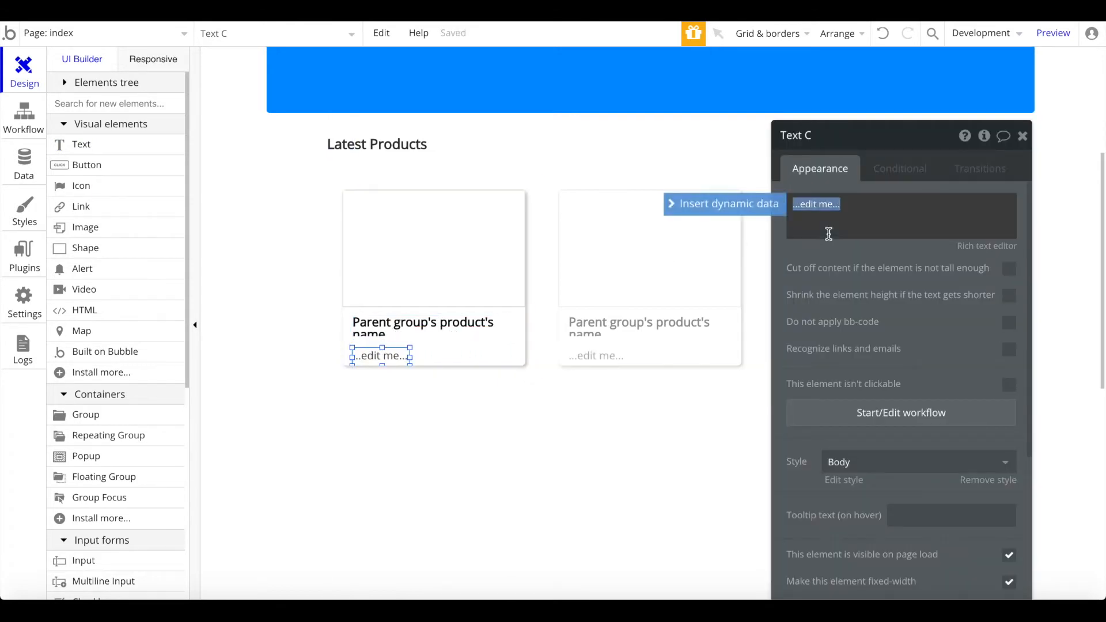
{"action": "type", "text": "&"}
{"action": "double_click", "coordinate": [842, 208]}
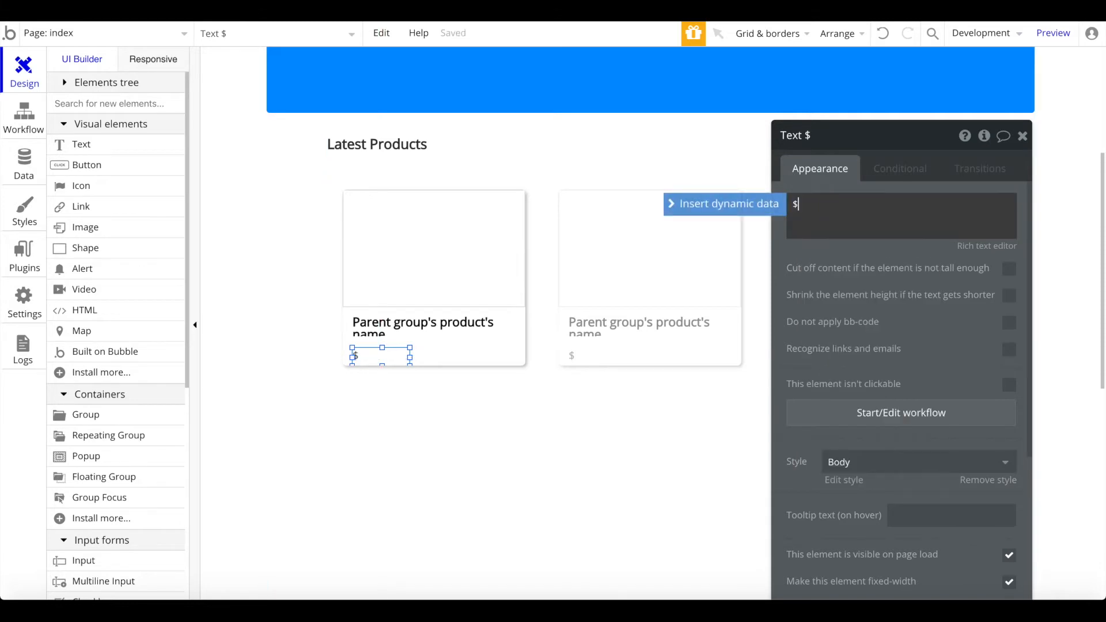
{"action": "left_click", "coordinate": [764, 214]}
{"action": "left_click", "coordinate": [840, 247]}
{"action": "left_click", "coordinate": [933, 288]}
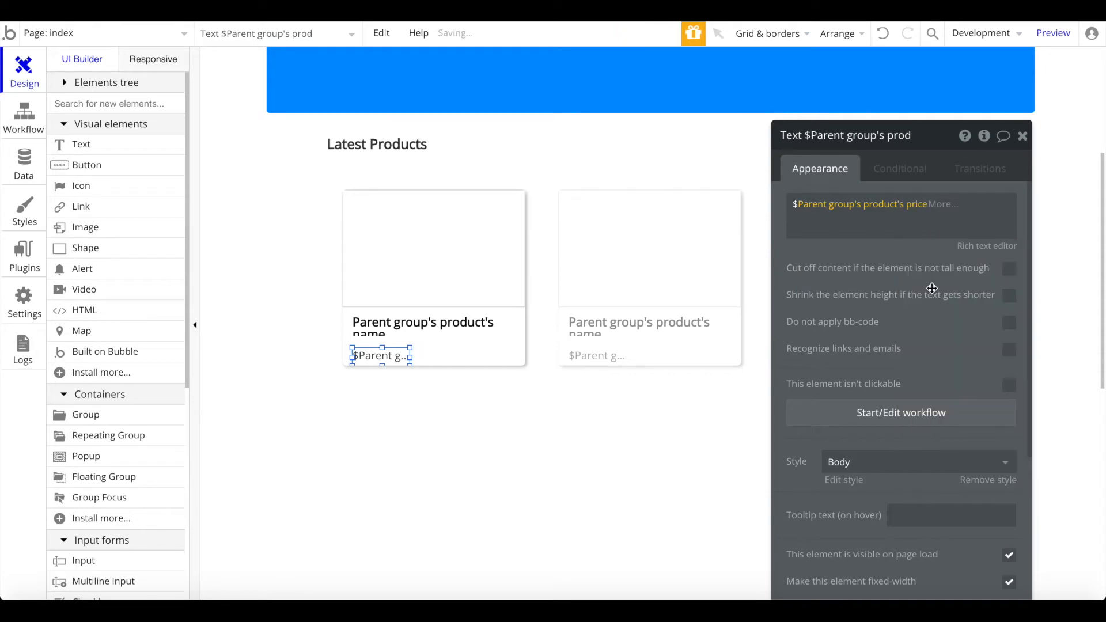
Step: Widen the price text to 200 px, remove its preset style and make it grey
{"action": "scroll", "coordinate": [991, 346], "scroll_direction": "down", "scroll_amount": 2}
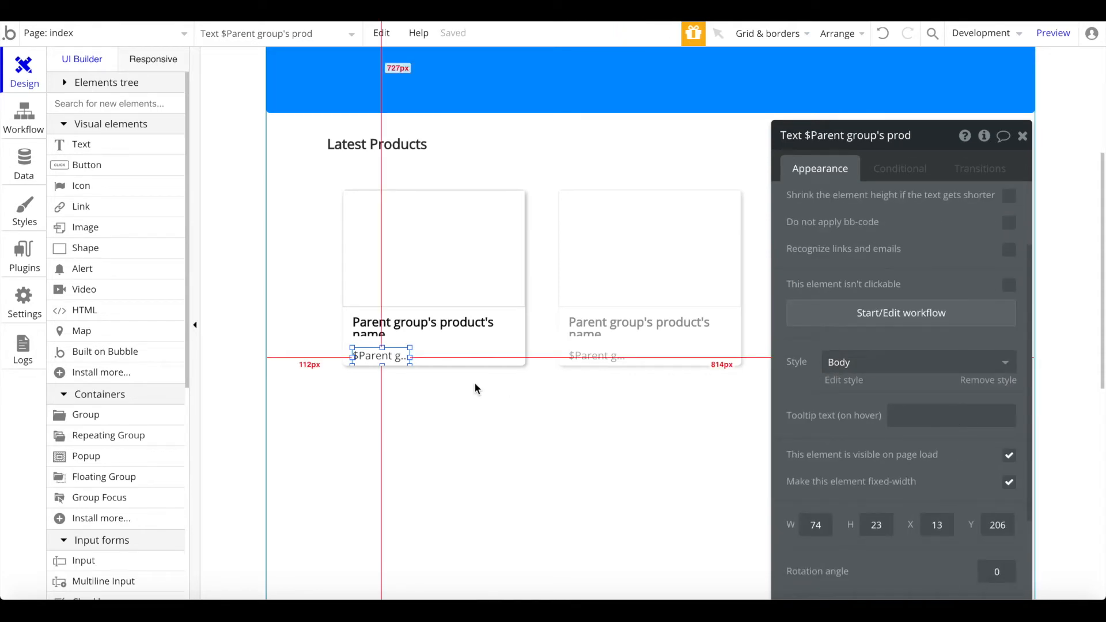
{"action": "left_click_drag", "start_coordinate": [415, 361], "coordinate": [507, 359]}
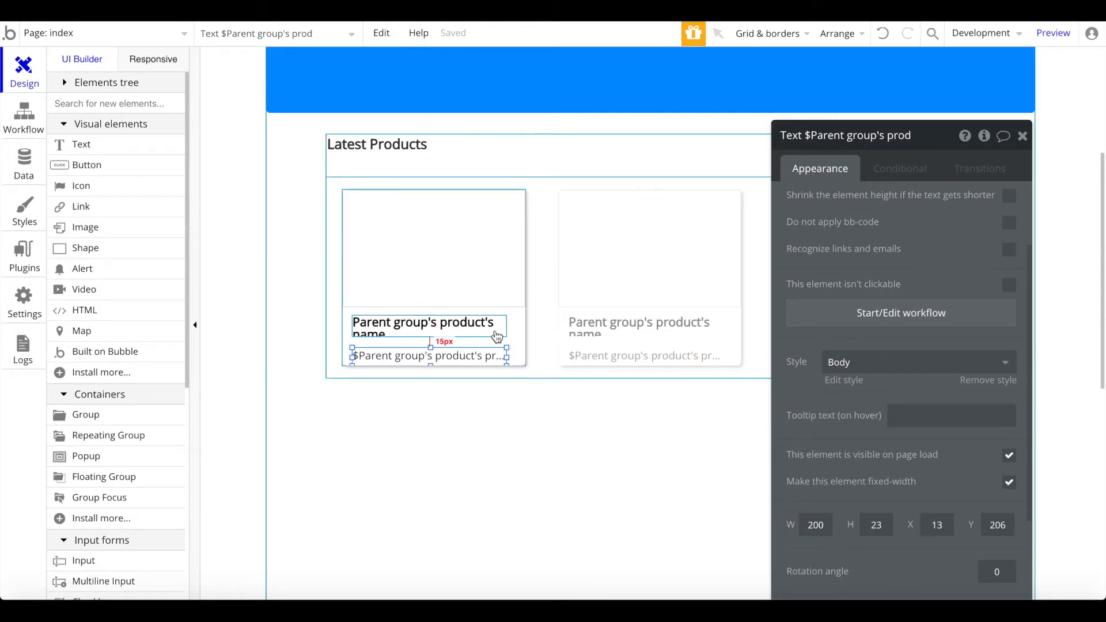
{"action": "left_click", "coordinate": [1000, 382]}
{"action": "scroll", "coordinate": [1001, 382], "scroll_direction": "down", "scroll_amount": 1}
{"action": "left_click", "coordinate": [980, 388]}
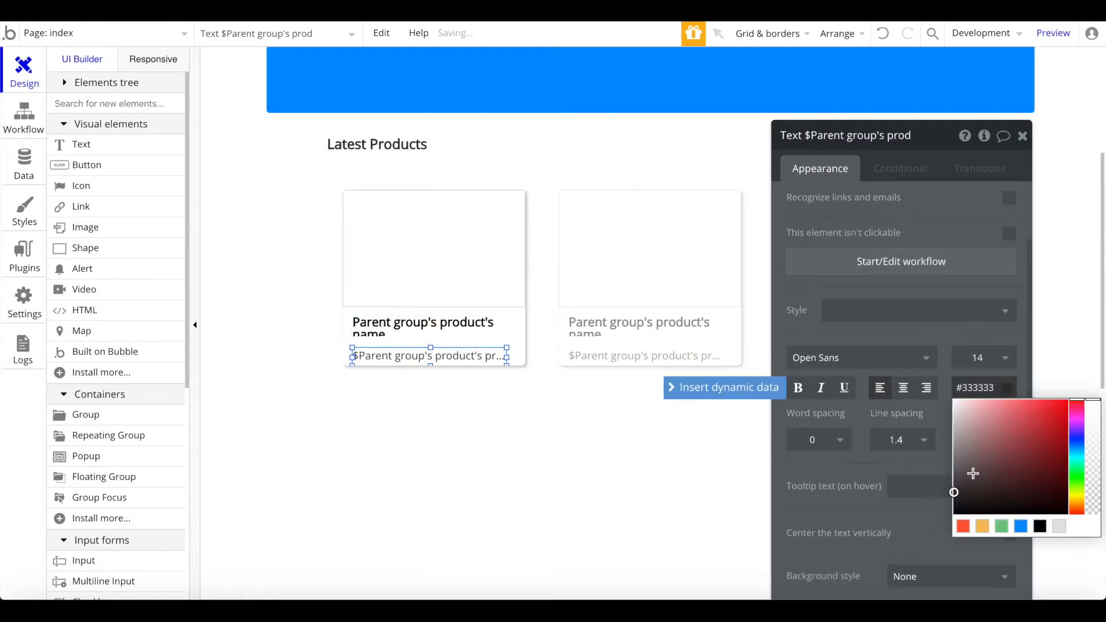
{"action": "left_click", "coordinate": [464, 386]}
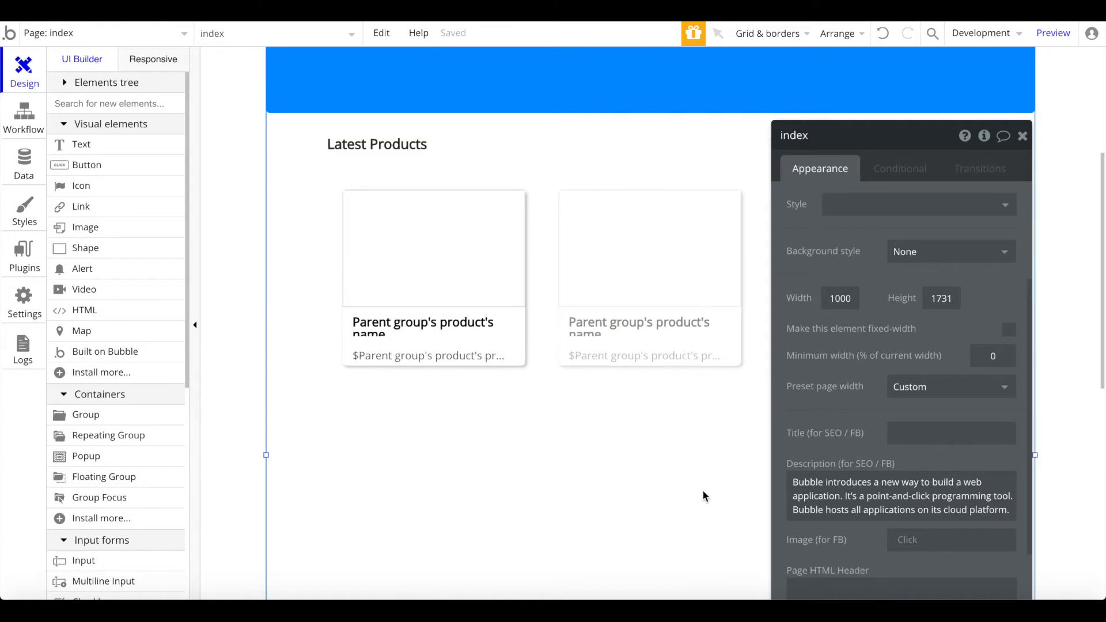
{"action": "left_click", "coordinate": [1021, 140]}
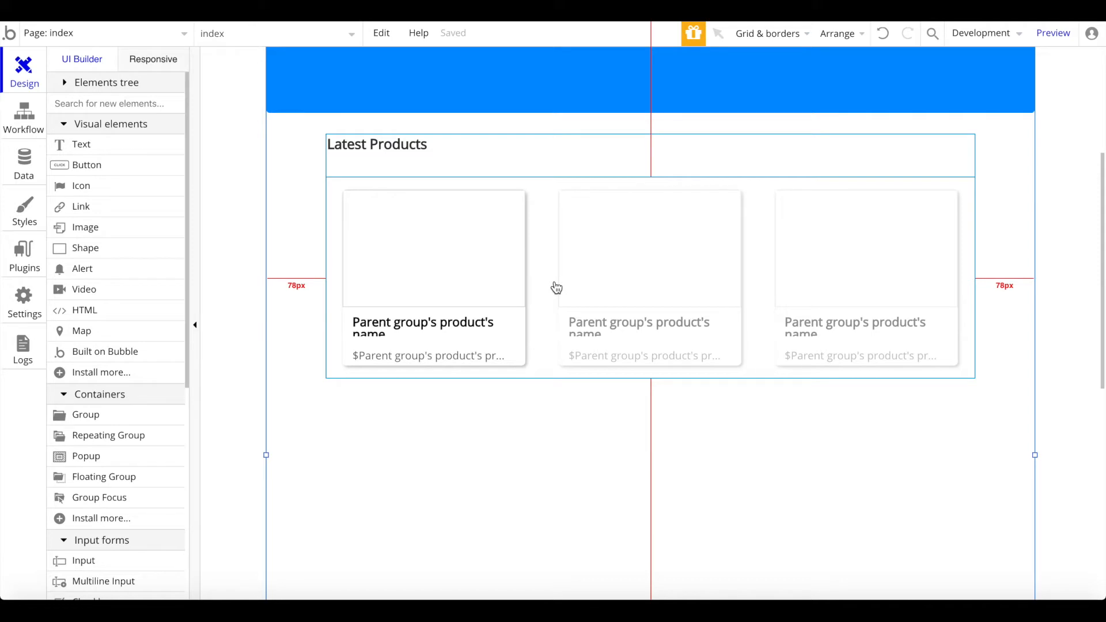
Step: Add a 'This Group is hovered' condition to the first product card's Group product
{"action": "double_click", "coordinate": [518, 329]}
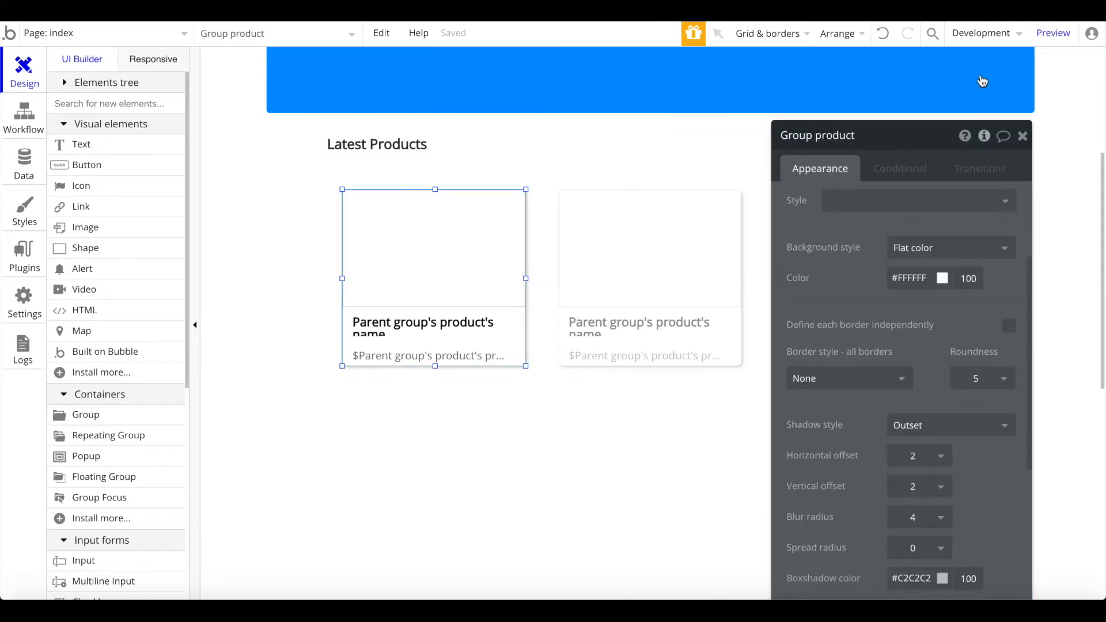
{"action": "left_click", "coordinate": [885, 162]}
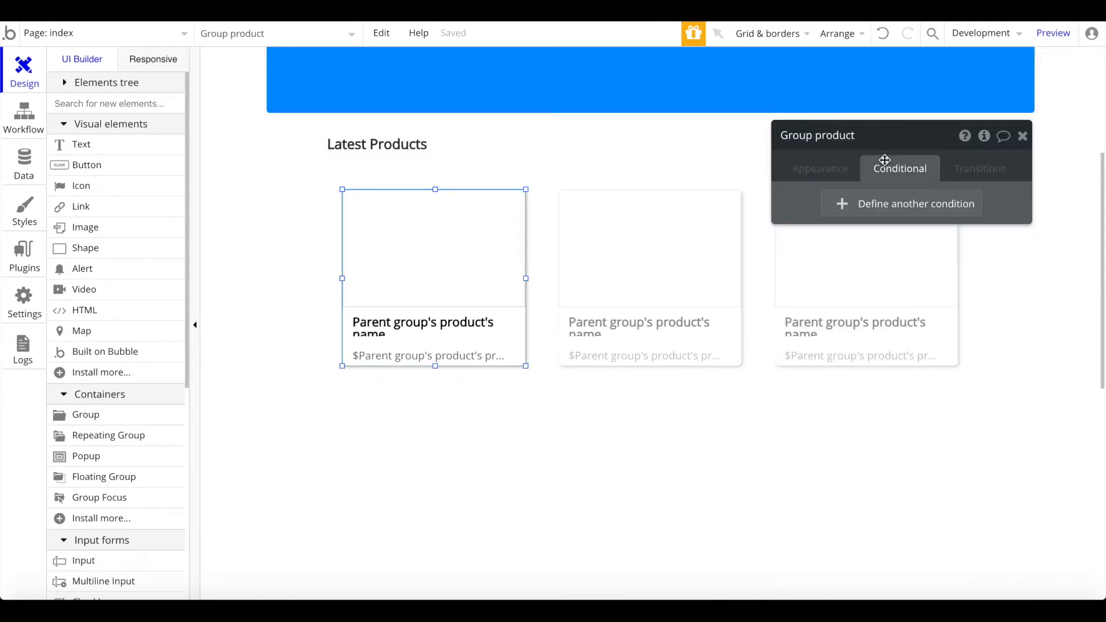
{"action": "left_click", "coordinate": [915, 202]}
{"action": "left_click", "coordinate": [846, 212]}
{"action": "left_click", "coordinate": [834, 231]}
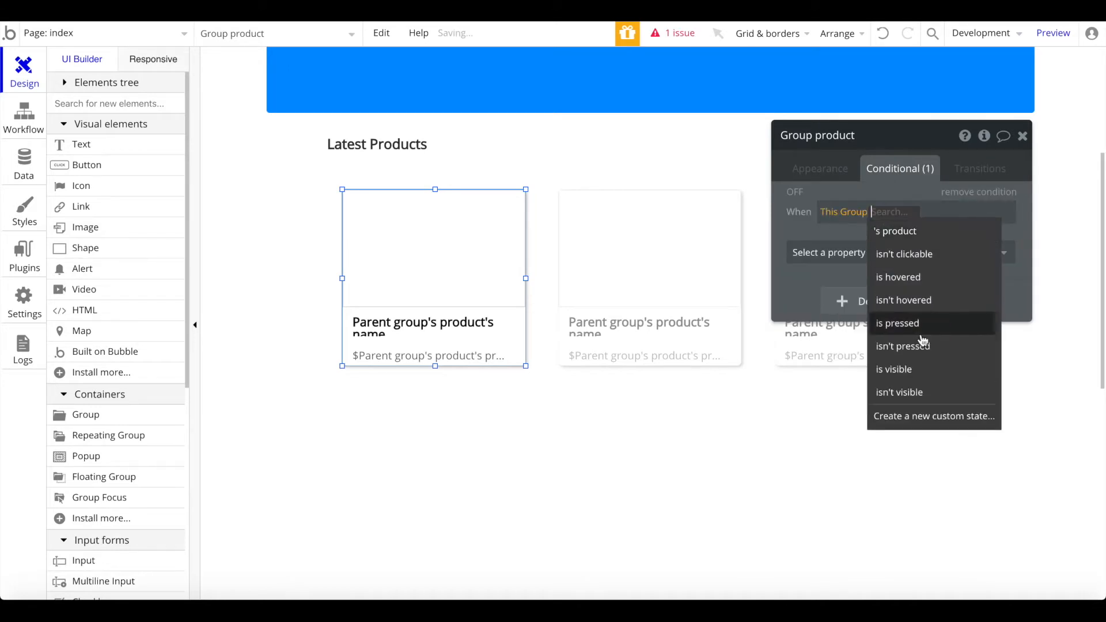
{"action": "left_click", "coordinate": [921, 278]}
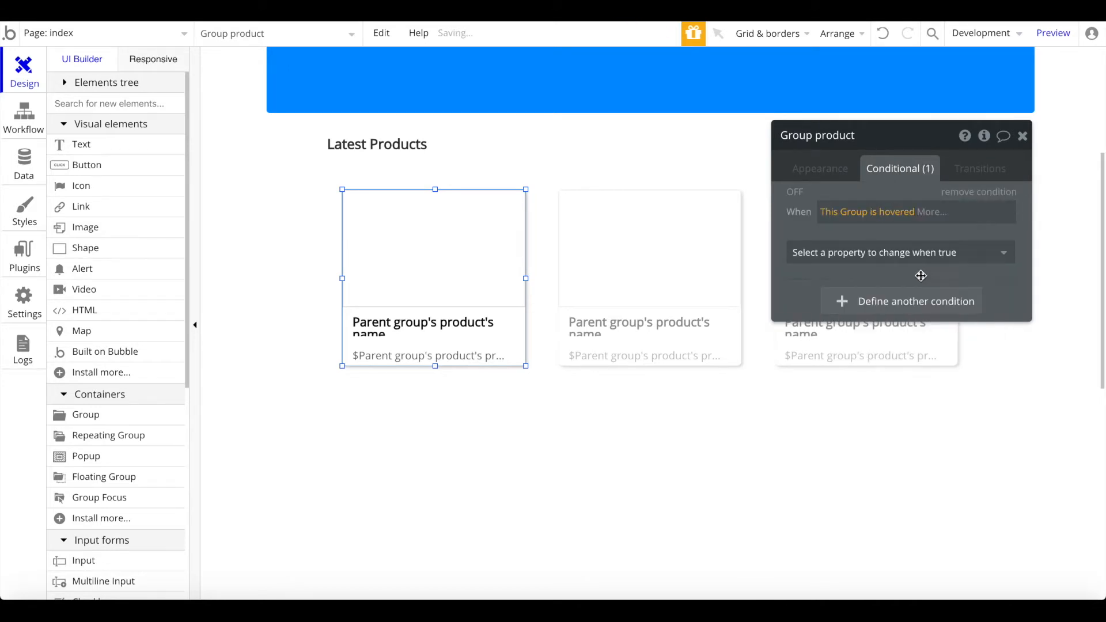
{"action": "left_click", "coordinate": [925, 259]}
{"action": "scroll", "coordinate": [882, 369], "scroll_direction": "down", "scroll_amount": 1}
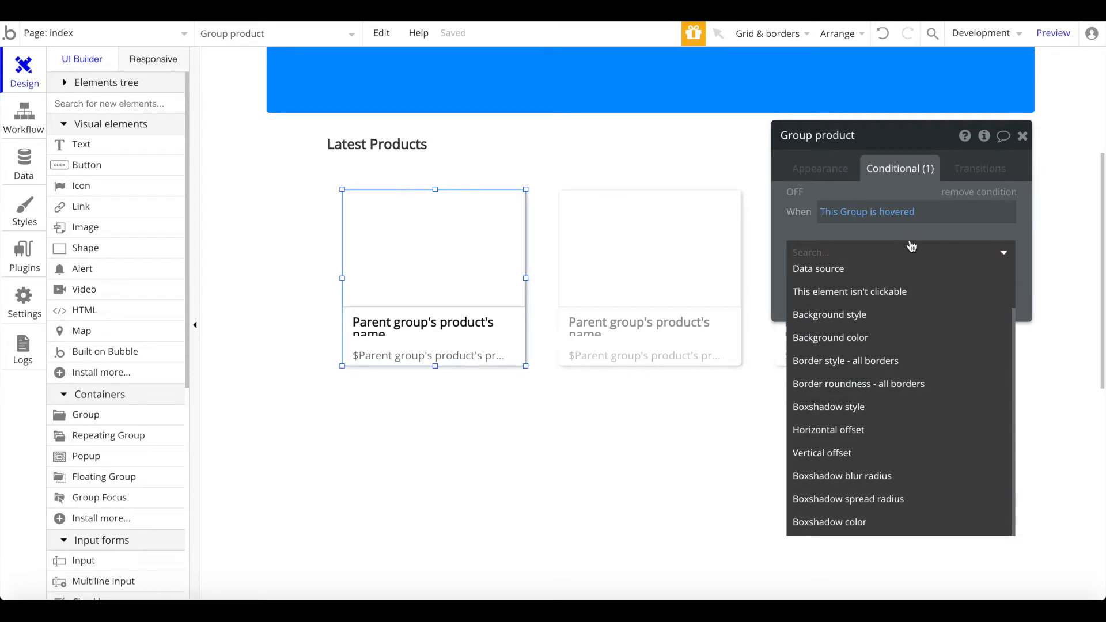
Step: Under that hover condition, set the shadow's horizontal and vertical offsets to 4
{"action": "left_click", "coordinate": [855, 436]}
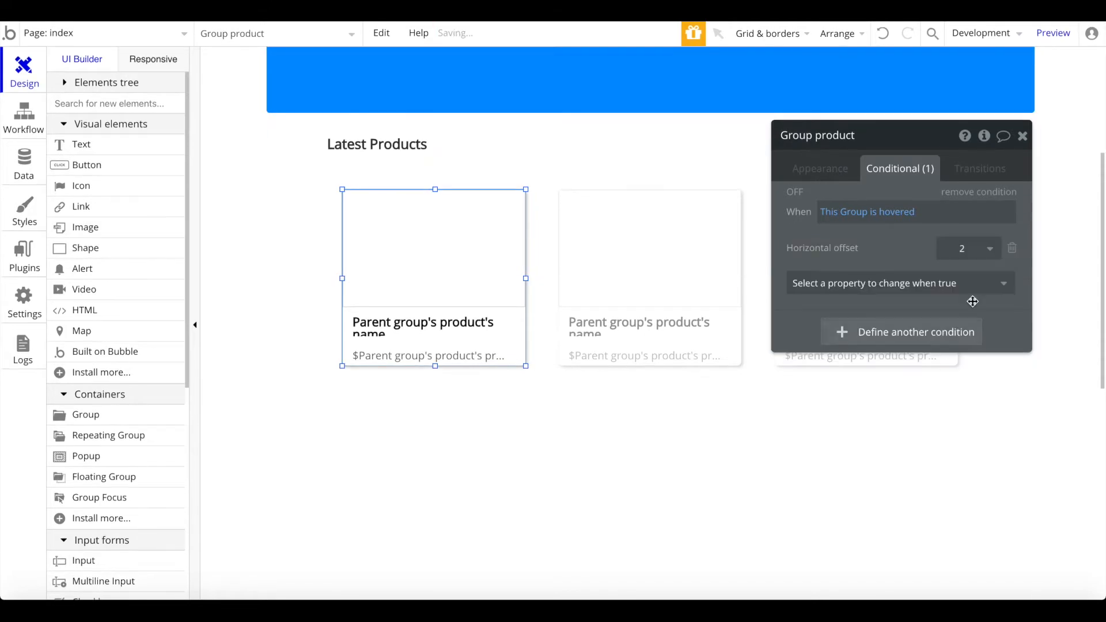
{"action": "left_click", "coordinate": [979, 258]}
{"action": "left_click", "coordinate": [945, 457]}
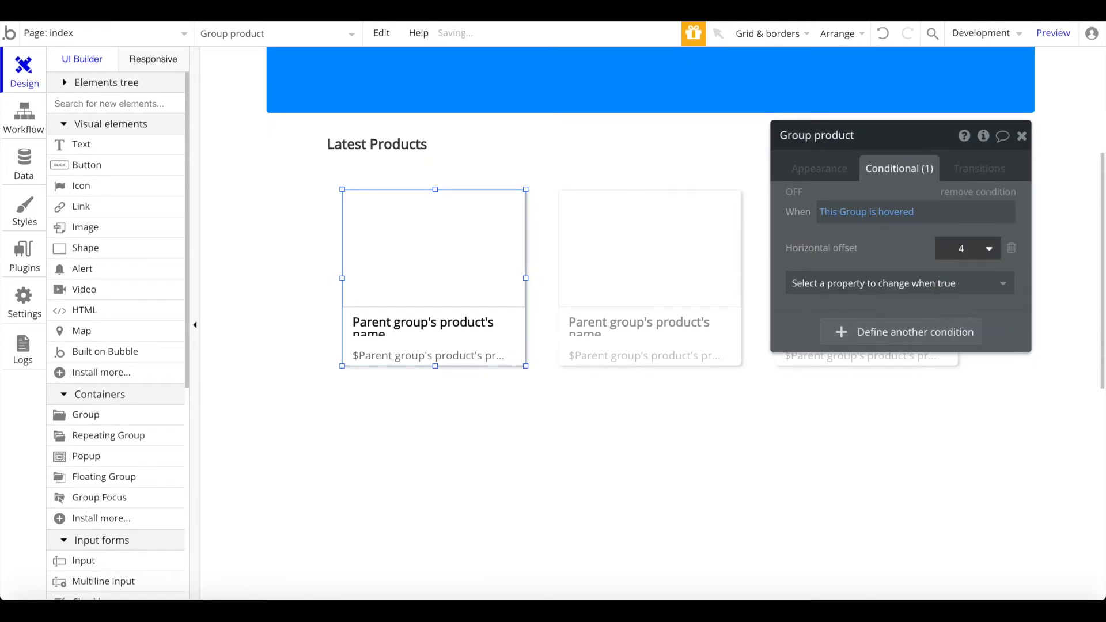
{"action": "left_click", "coordinate": [926, 283]}
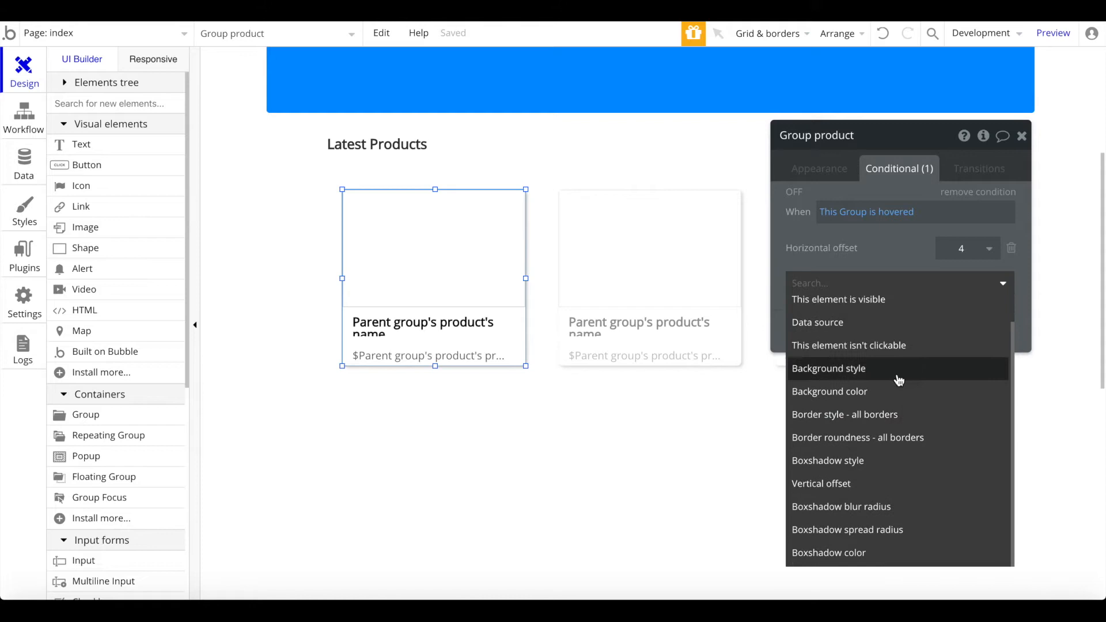
{"action": "left_click", "coordinate": [931, 483]}
{"action": "left_click", "coordinate": [979, 281]}
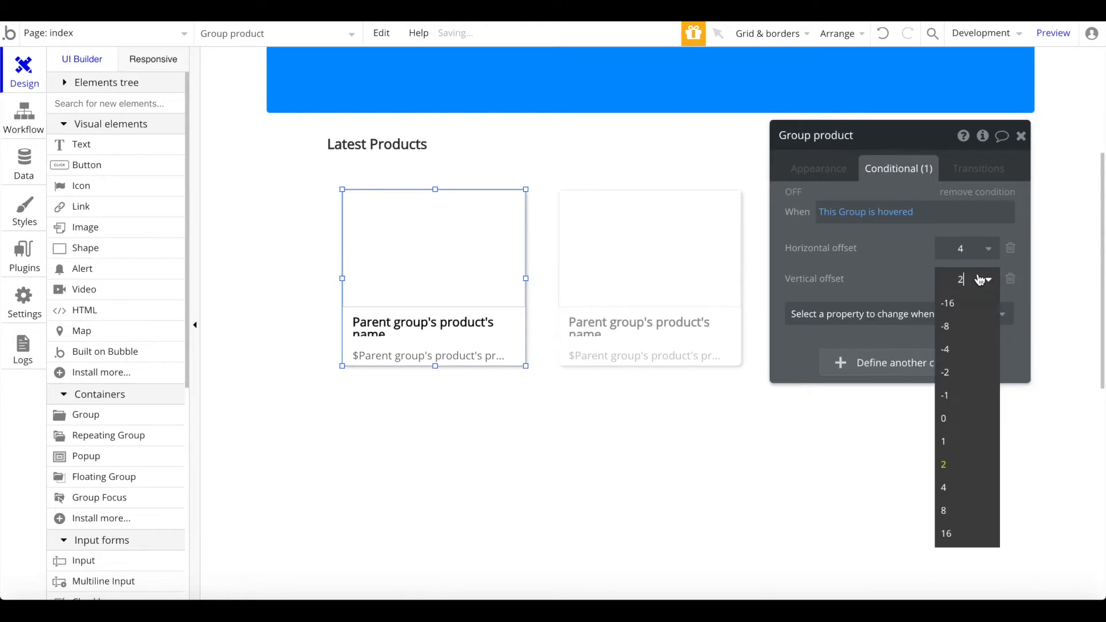
{"action": "key", "text": "Return"}
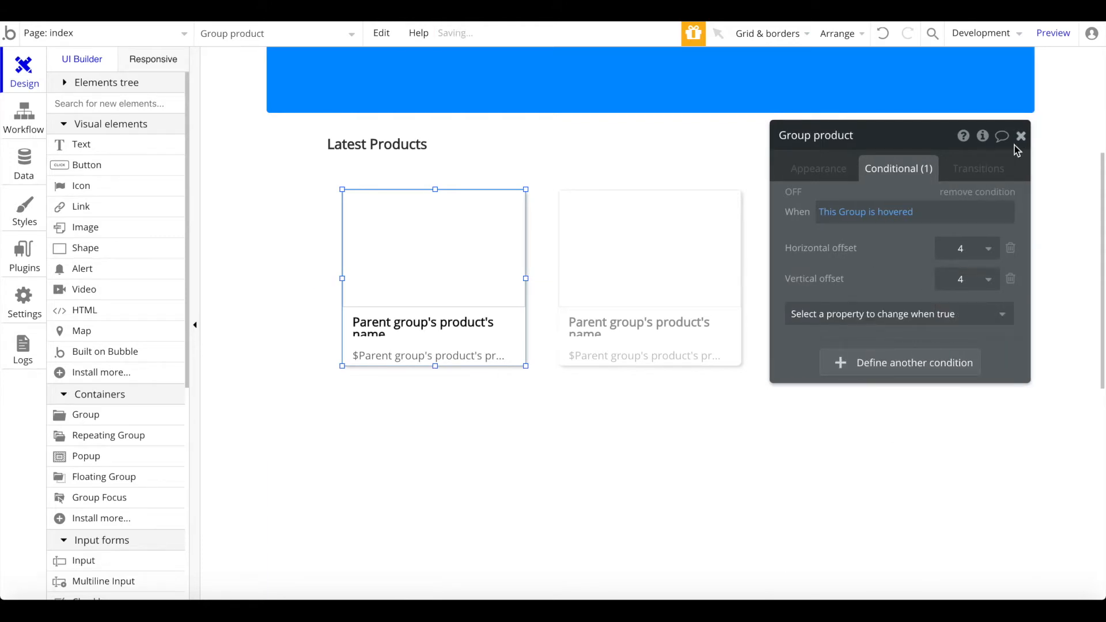
{"action": "left_click", "coordinate": [1022, 136]}
{"action": "left_click", "coordinate": [842, 437]}
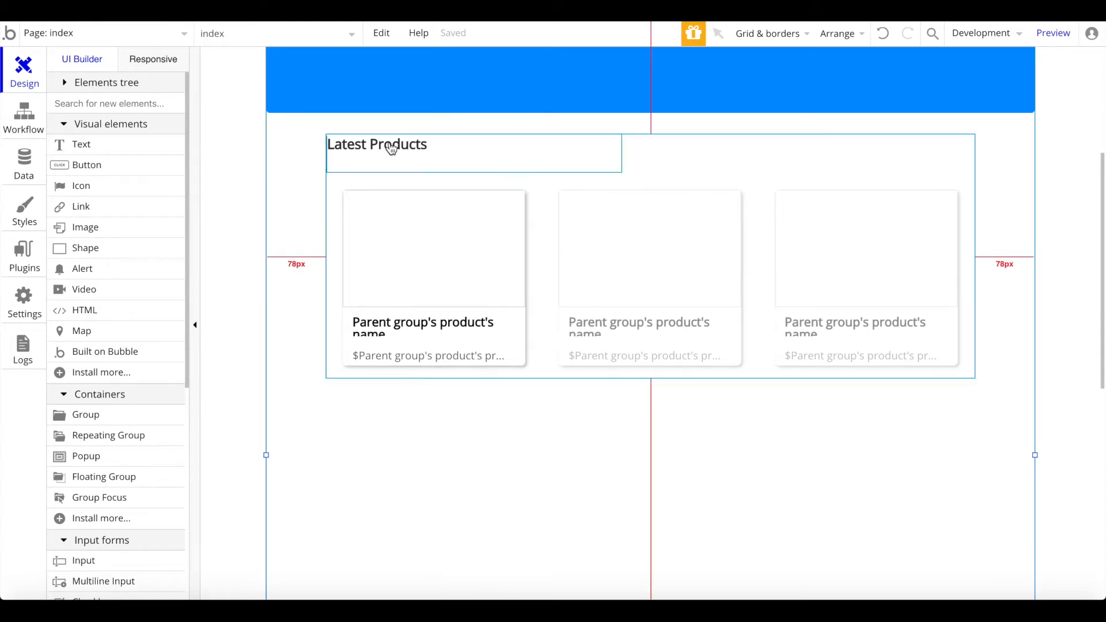
Step: Copy the Latest Products heading below the product cards and retype it as 'About Us'
{"action": "left_click", "coordinate": [778, 168]}
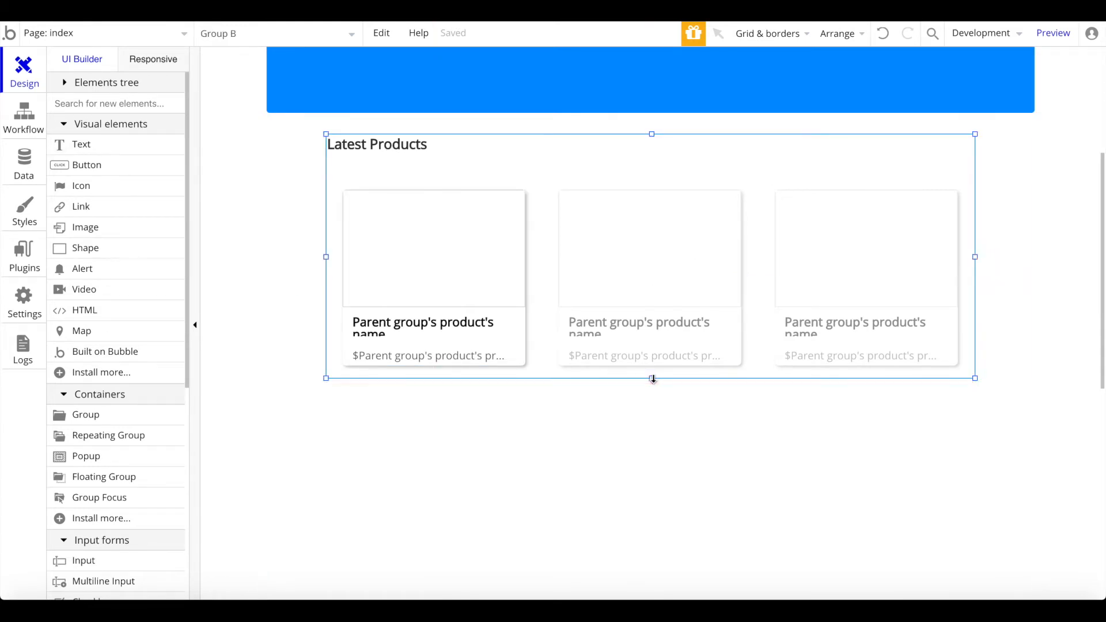
{"action": "left_click", "coordinate": [383, 157]}
{"action": "left_click_drag", "start_coordinate": [385, 155], "coordinate": [410, 419]}
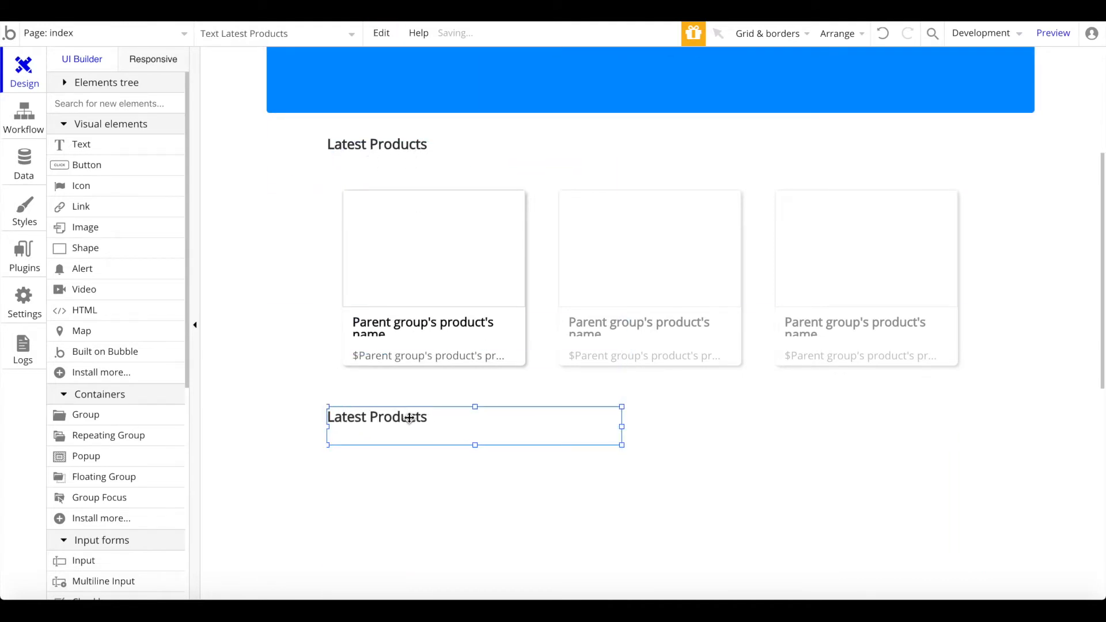
{"action": "double_click", "coordinate": [410, 419]}
{"action": "type", "text": "About Us"}
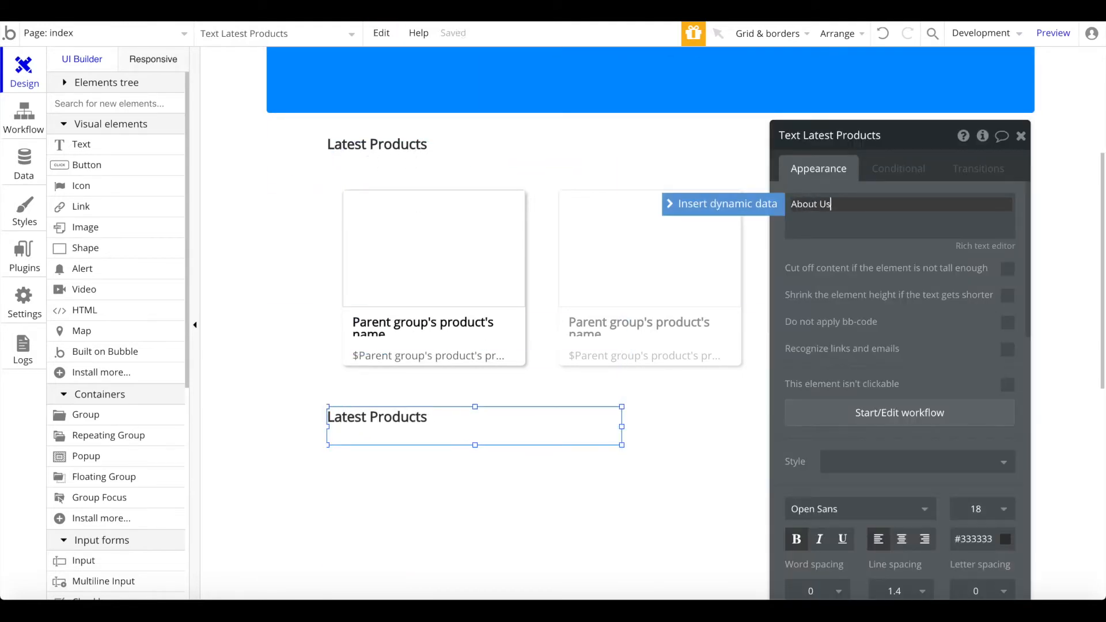
{"action": "left_click", "coordinate": [674, 469]}
{"action": "left_click", "coordinate": [1021, 137]}
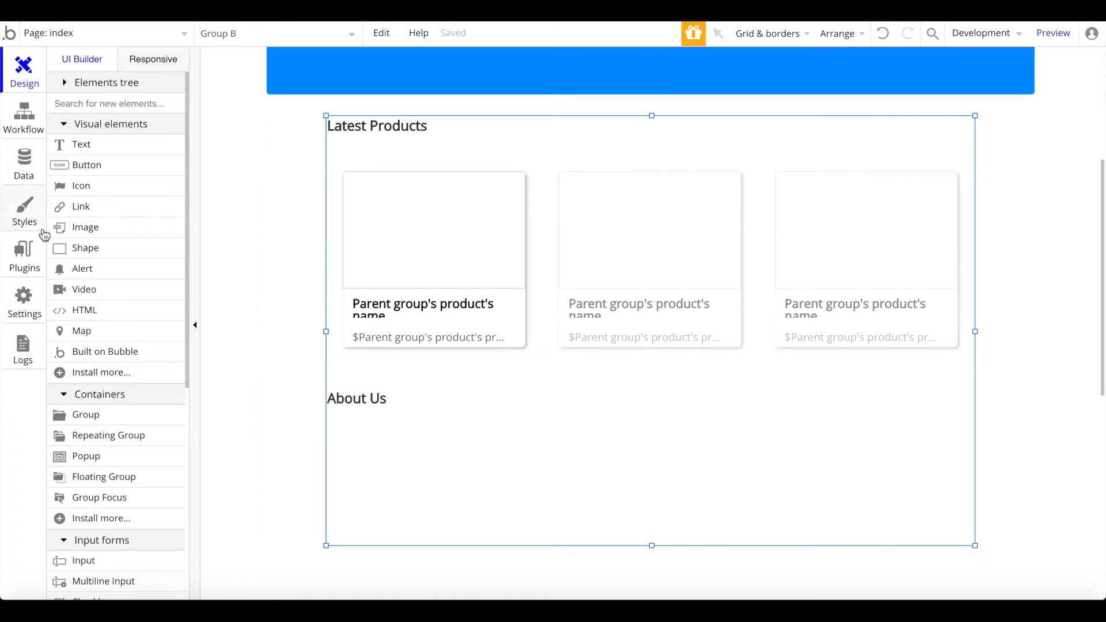
Step: Search the plugin store for 'mater' and install Google Material Icons
{"action": "left_click", "coordinate": [25, 254]}
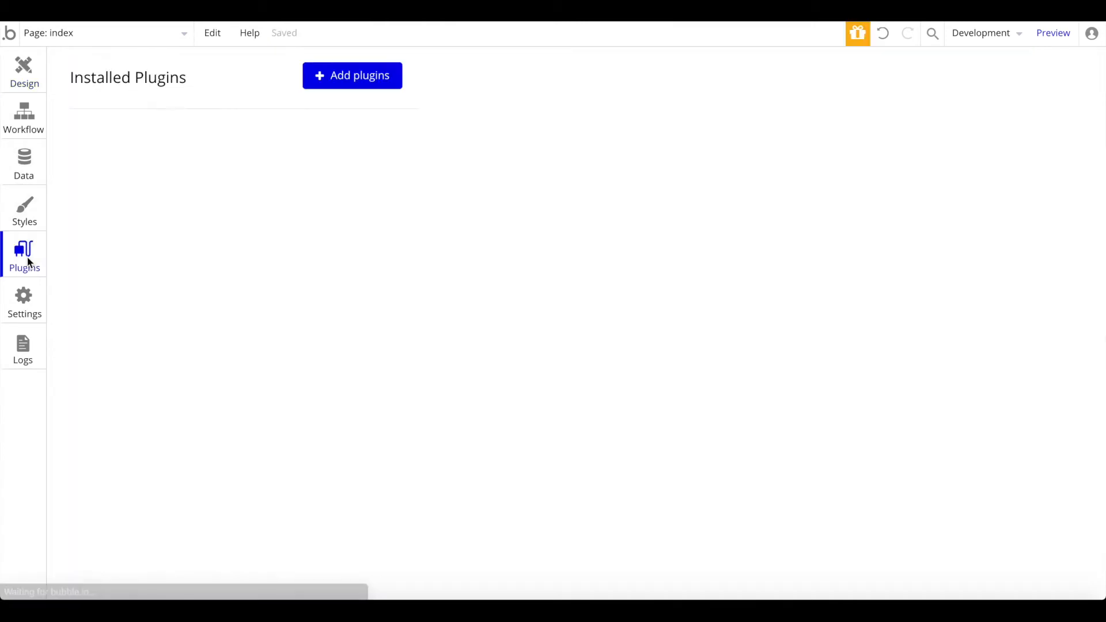
{"action": "left_click", "coordinate": [361, 78]}
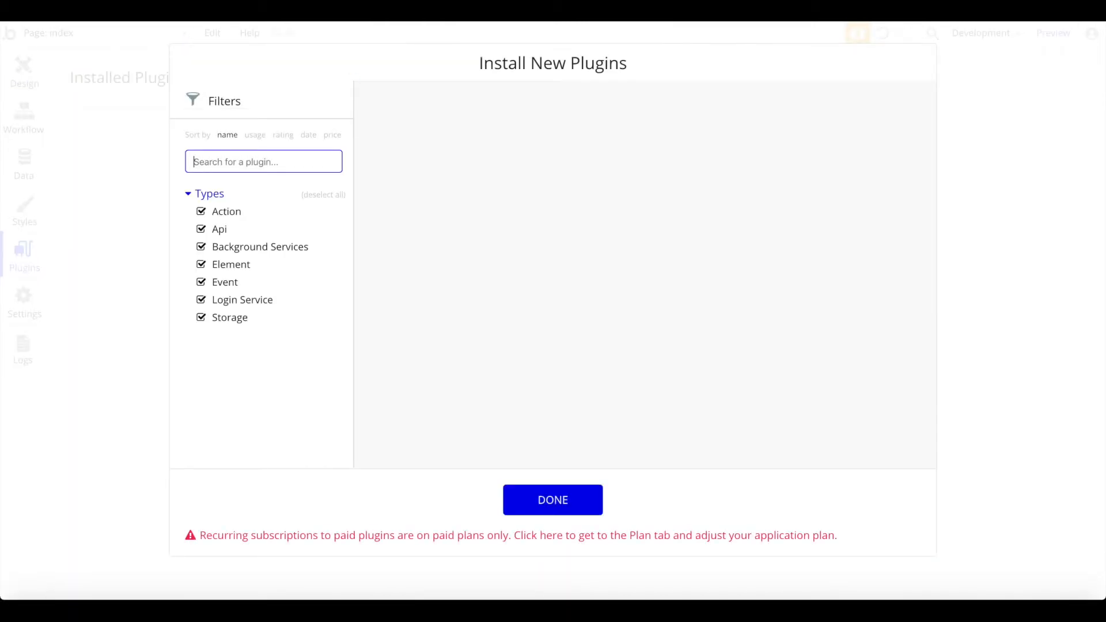
{"action": "type", "text": "mater"}
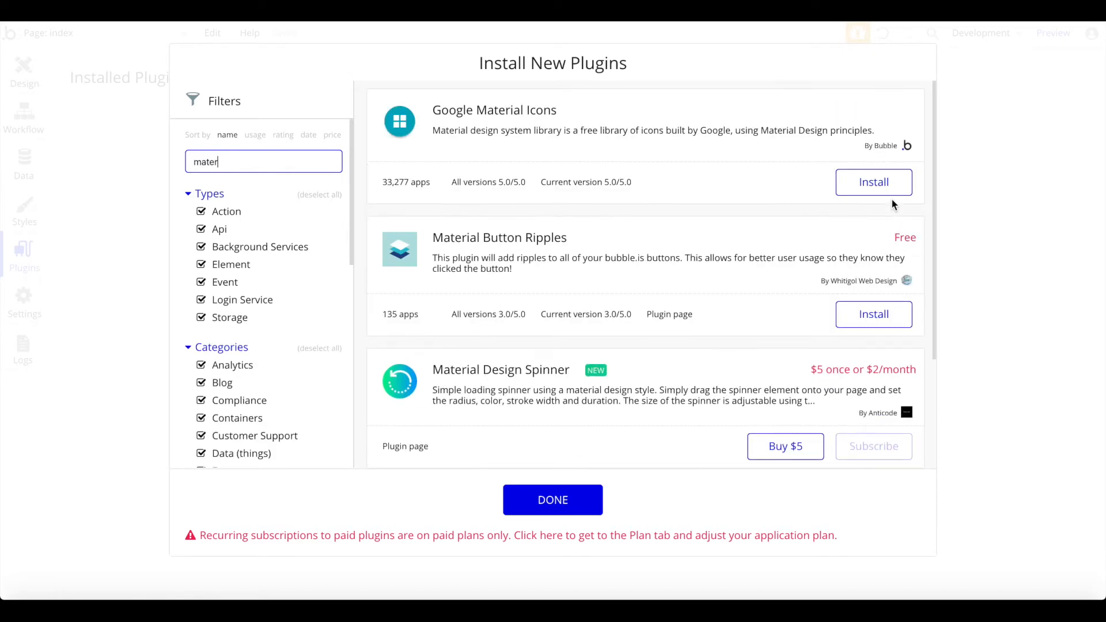
{"action": "left_click", "coordinate": [868, 182]}
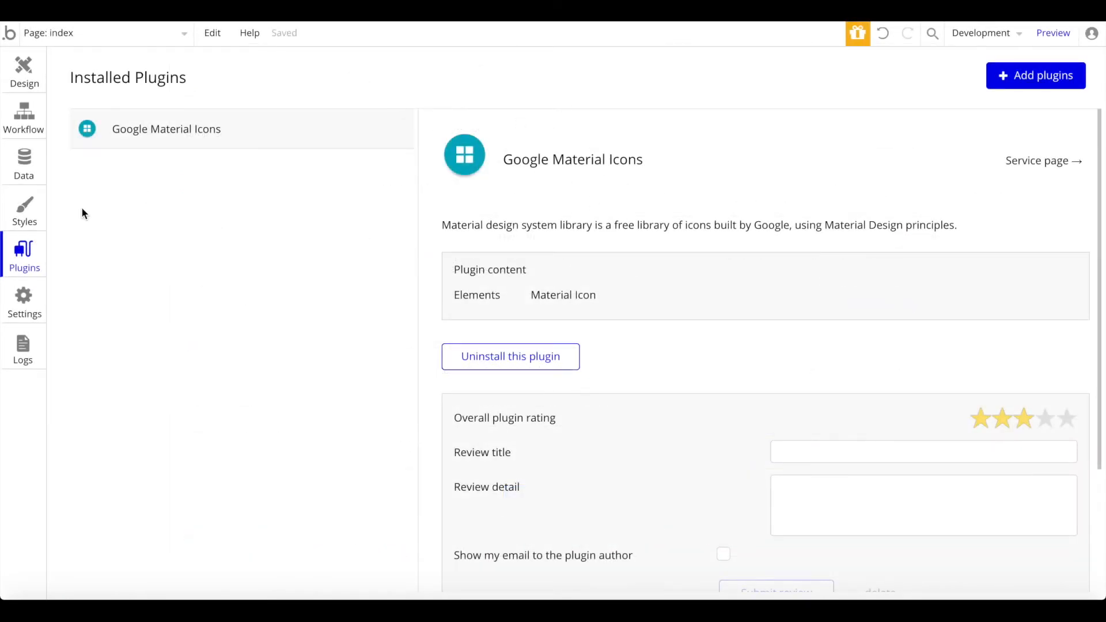
{"action": "left_click", "coordinate": [24, 72]}
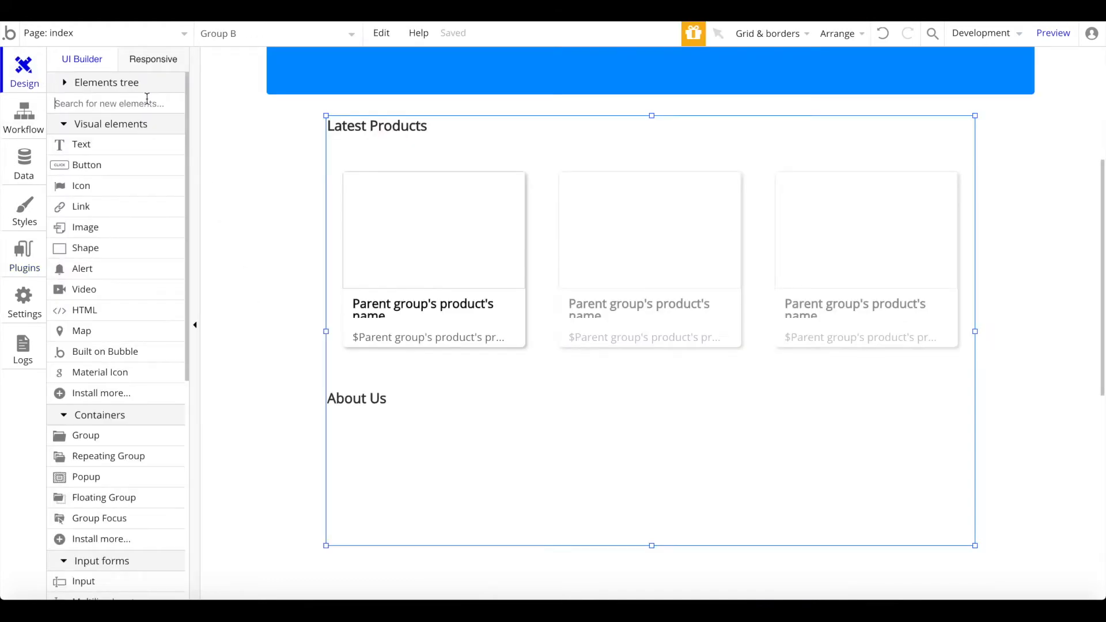
Step: Place a Material Icon in the first product card and narrow the price text beside it
{"action": "type", "text": "mat"}
{"action": "left_click", "coordinate": [123, 144]}
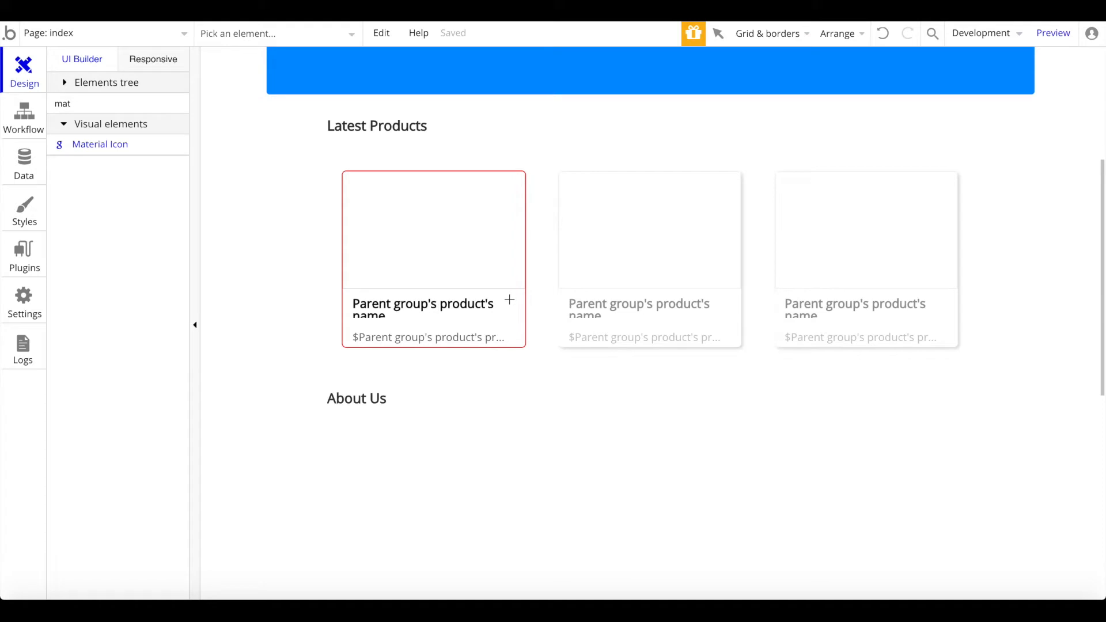
{"action": "left_click", "coordinate": [510, 326]}
{"action": "left_click", "coordinate": [503, 338]}
{"action": "mouse_move", "coordinate": [504, 338]}
{"action": "left_mouse_down"}
{"action": "mouse_move", "coordinate": [481, 341]}
{"action": "mouse_move", "coordinate": [518, 337]}
{"action": "mouse_move", "coordinate": [498, 328]}
{"action": "left_mouse_up"}
Step: Set the card's icon to add_shopping_cart
{"action": "left_click", "coordinate": [928, 206]}
{"action": "type", "text": "bask"}
{"action": "key", "text": "BackSpace"}
{"action": "key", "text": "BackSpace"}
{"action": "key", "text": "BackSpace"}
{"action": "key", "text": "BackSpace"}
{"action": "type", "text": "cart"}
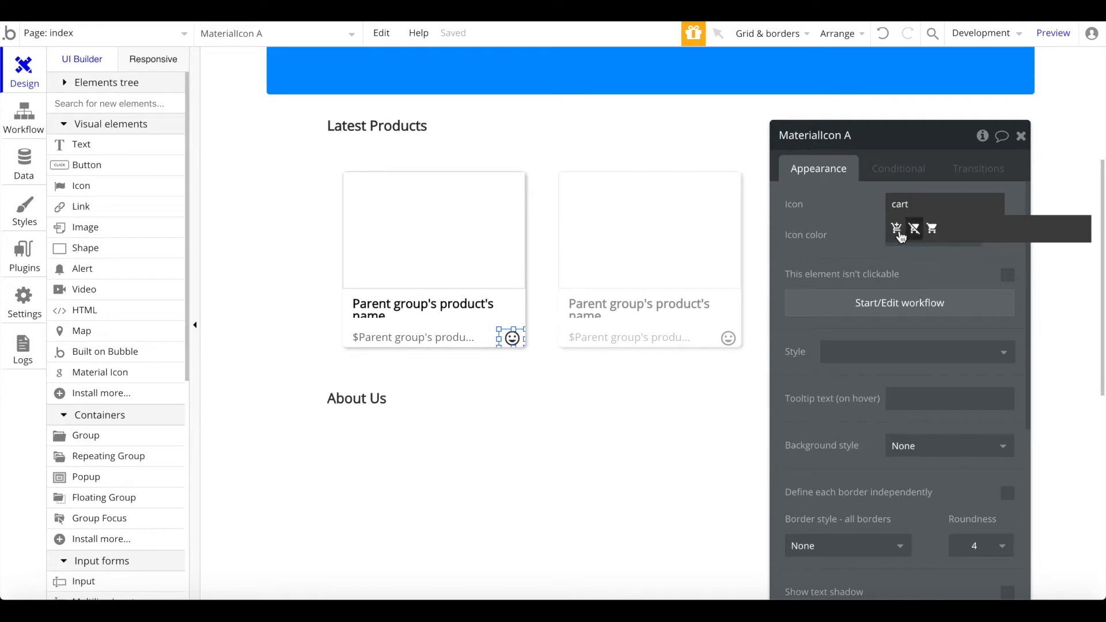
{"action": "left_click", "coordinate": [899, 231]}
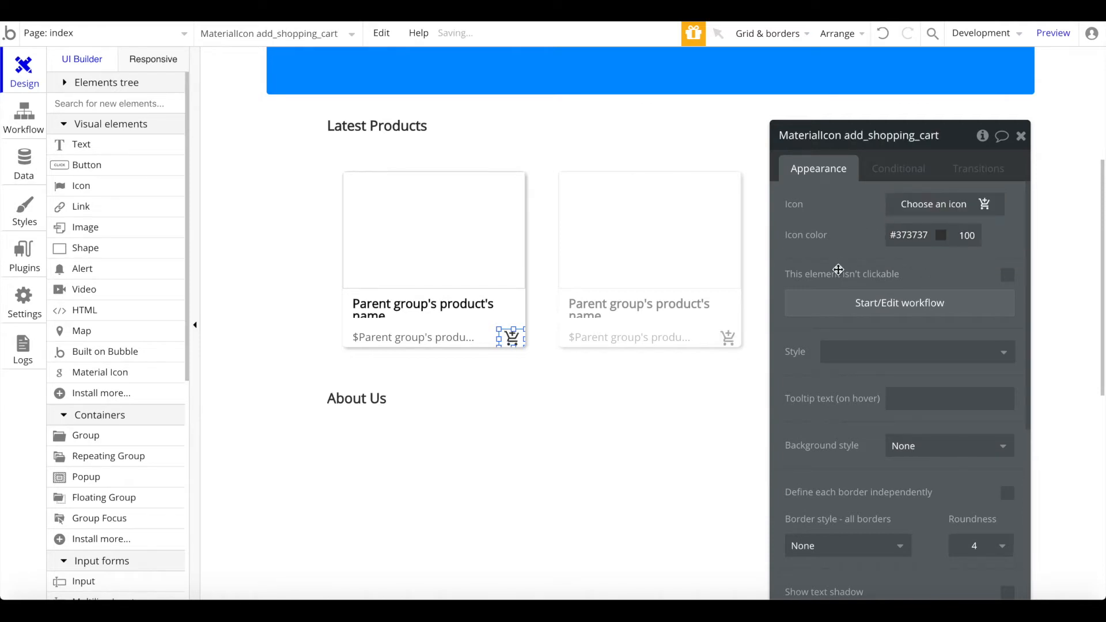
{"action": "left_click", "coordinate": [496, 393]}
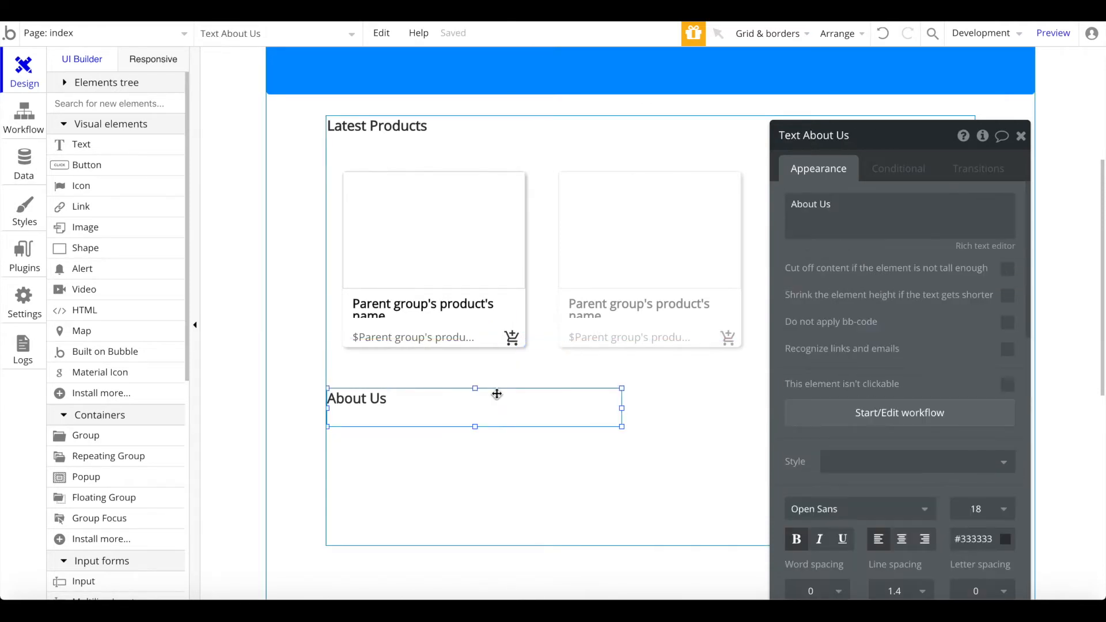
{"action": "left_click", "coordinate": [510, 337]}
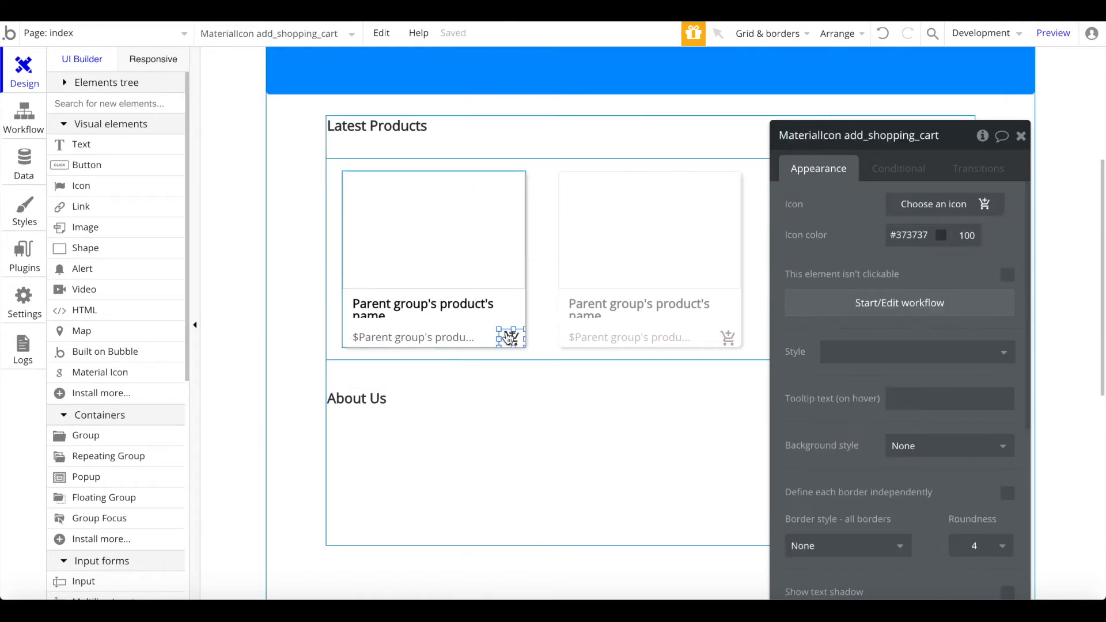
{"action": "left_click", "coordinate": [494, 377]}
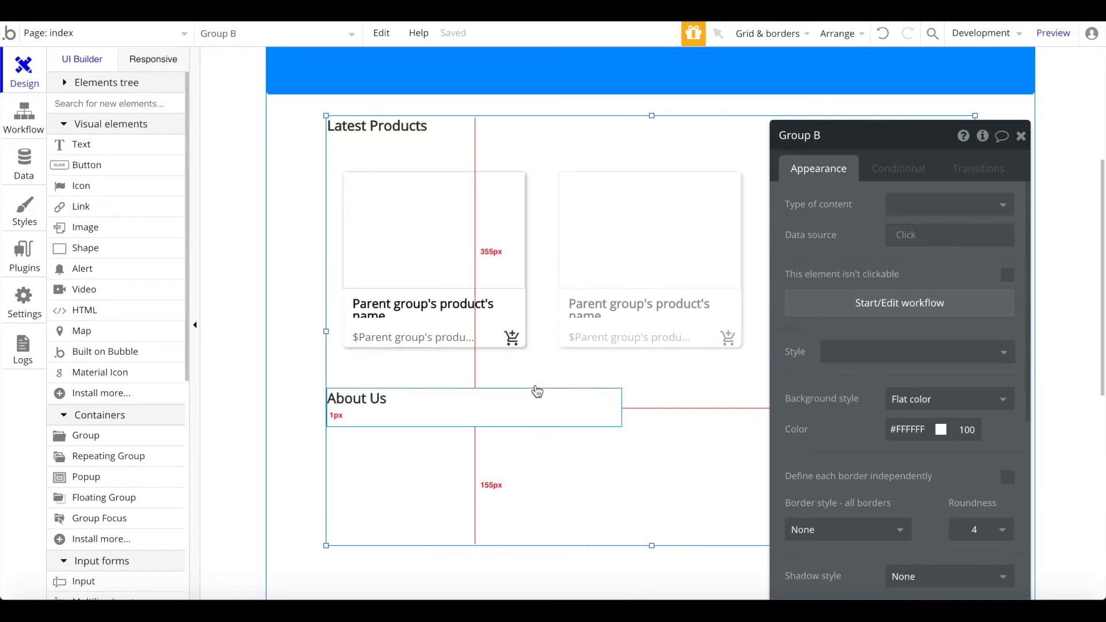
Step: Select the first card's cart icon and start its click workflow
{"action": "left_click", "coordinate": [511, 337]}
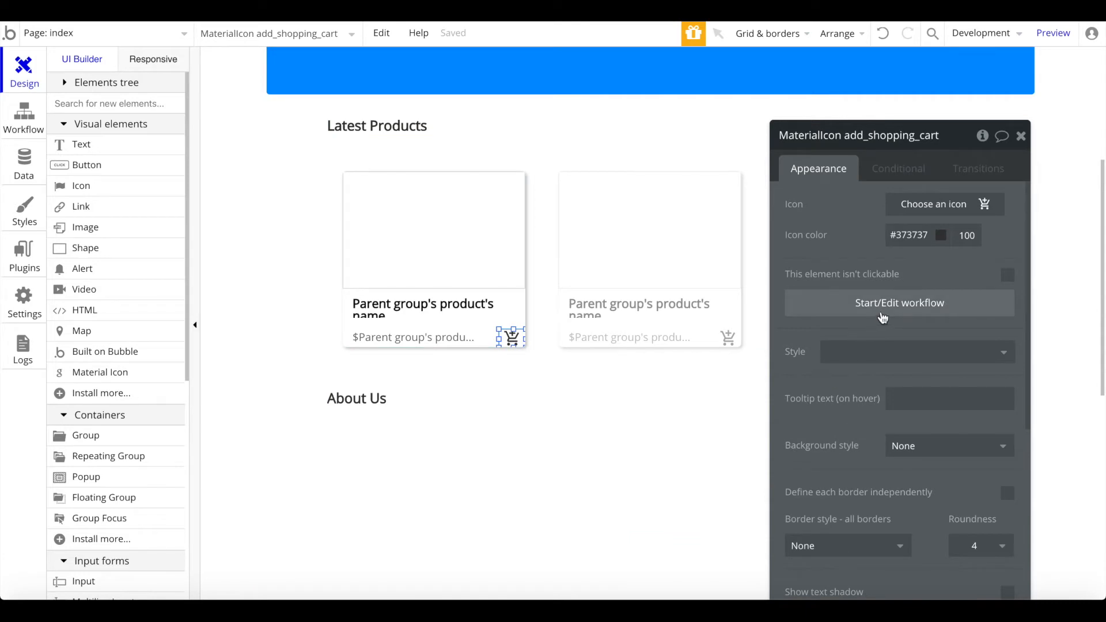
{"action": "left_click", "coordinate": [883, 319]}
Step: Add a Make changes to a thing action: Current User's cart add Parent group's product
{"action": "left_click", "coordinate": [199, 241]}
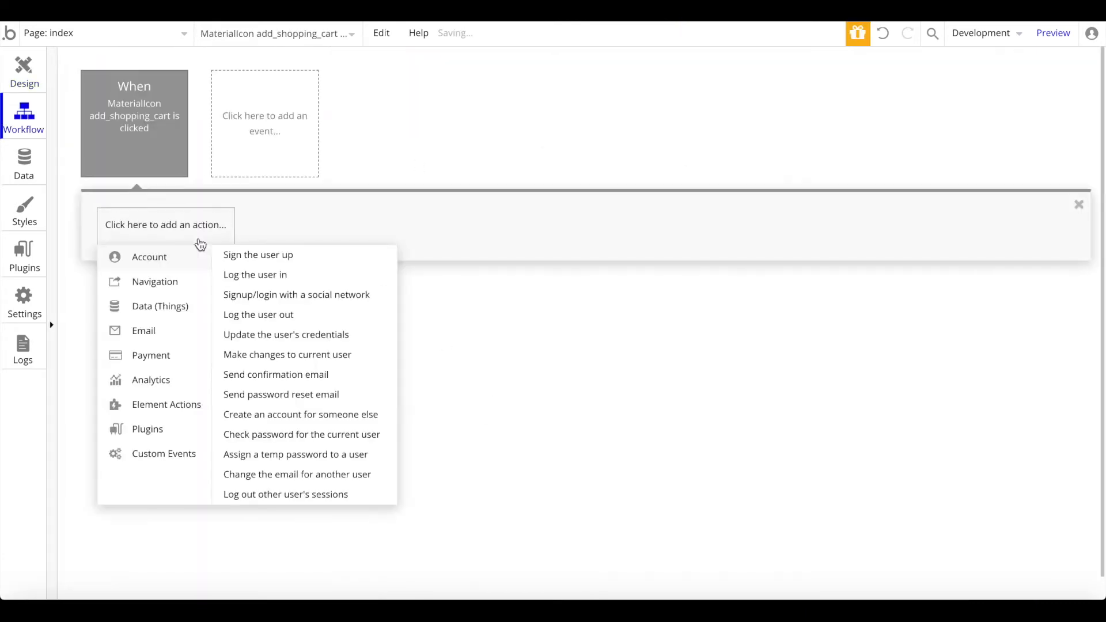
{"action": "mouse_move", "coordinate": [158, 314]}
{"action": "left_click", "coordinate": [300, 275]}
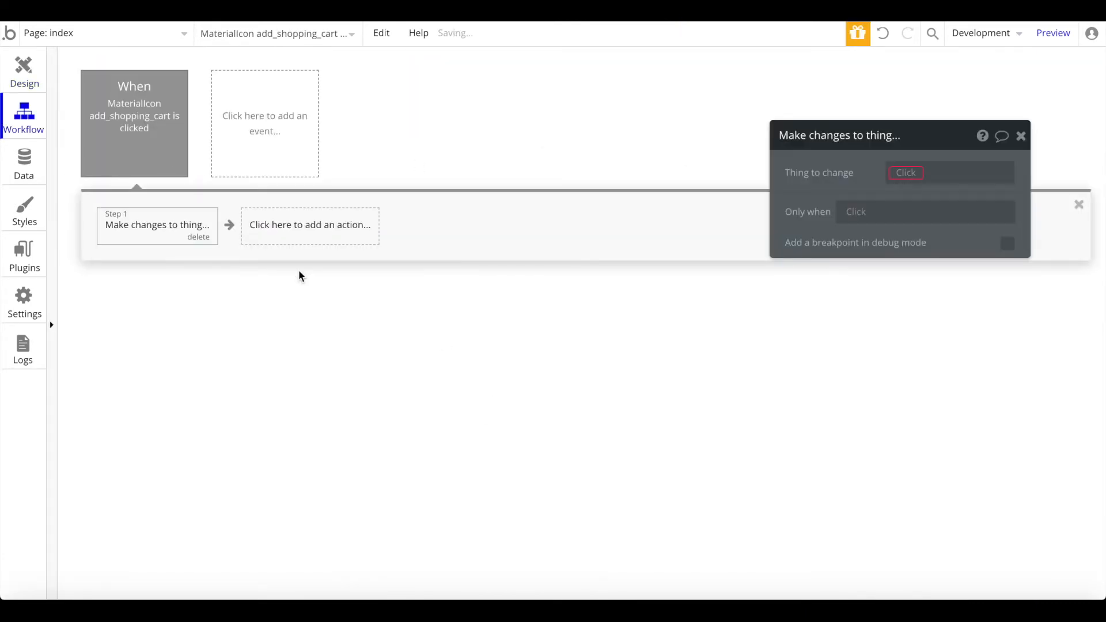
{"action": "left_click", "coordinate": [907, 173]}
{"action": "left_click", "coordinate": [941, 219]}
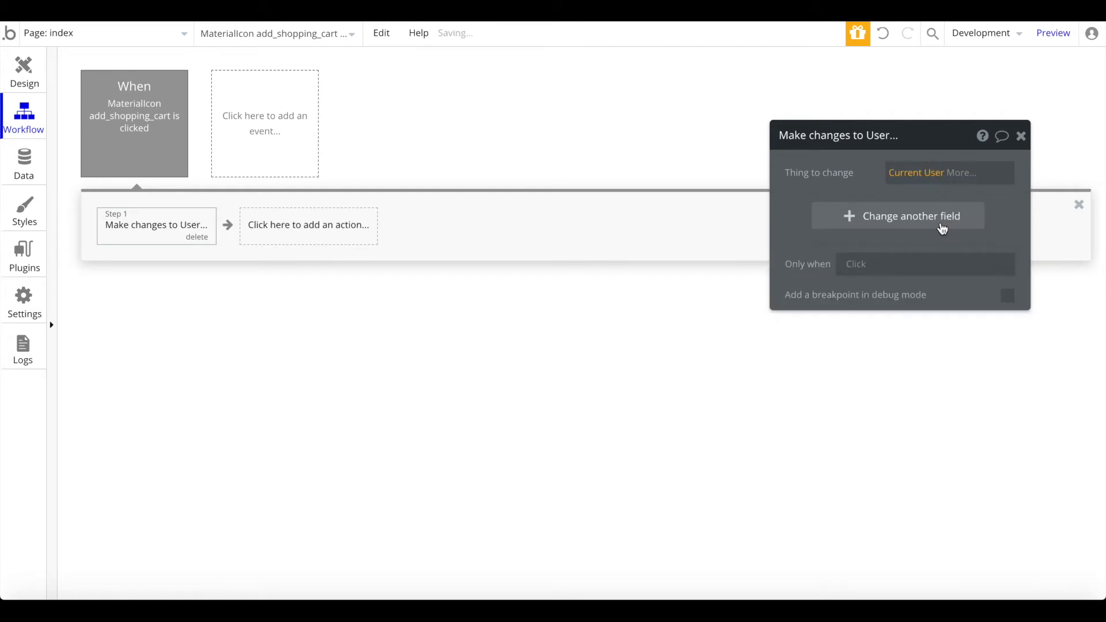
{"action": "left_click", "coordinate": [891, 219]}
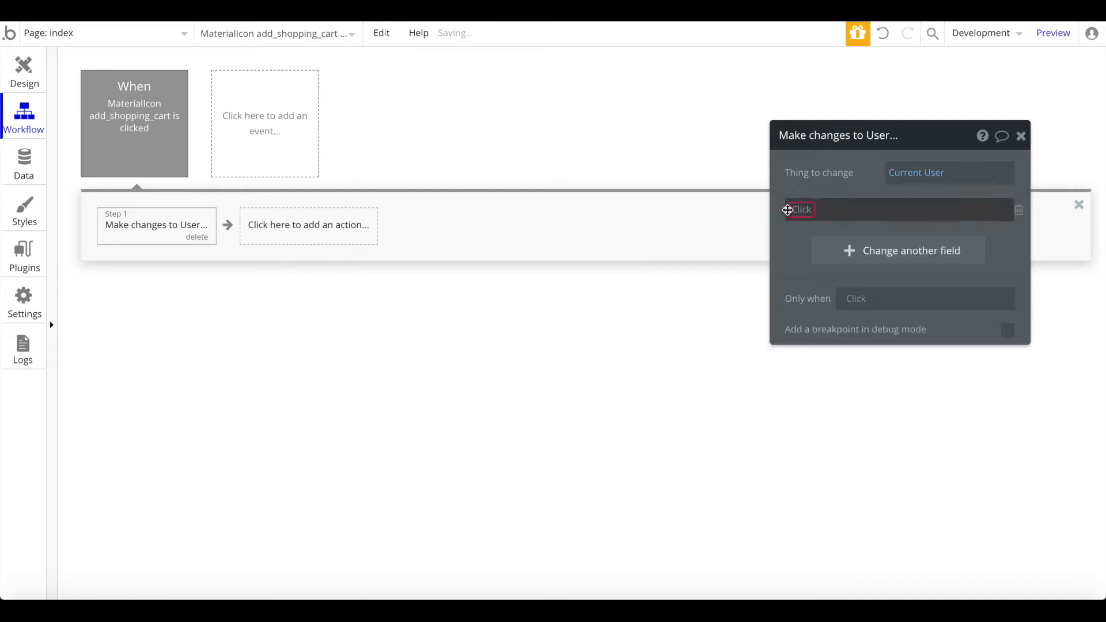
{"action": "type", "text": "cart"}
{"action": "left_click", "coordinate": [816, 233]}
{"action": "left_click", "coordinate": [828, 210]}
{"action": "left_click", "coordinate": [828, 228]}
{"action": "left_click", "coordinate": [843, 210]}
{"action": "left_click", "coordinate": [861, 253]}
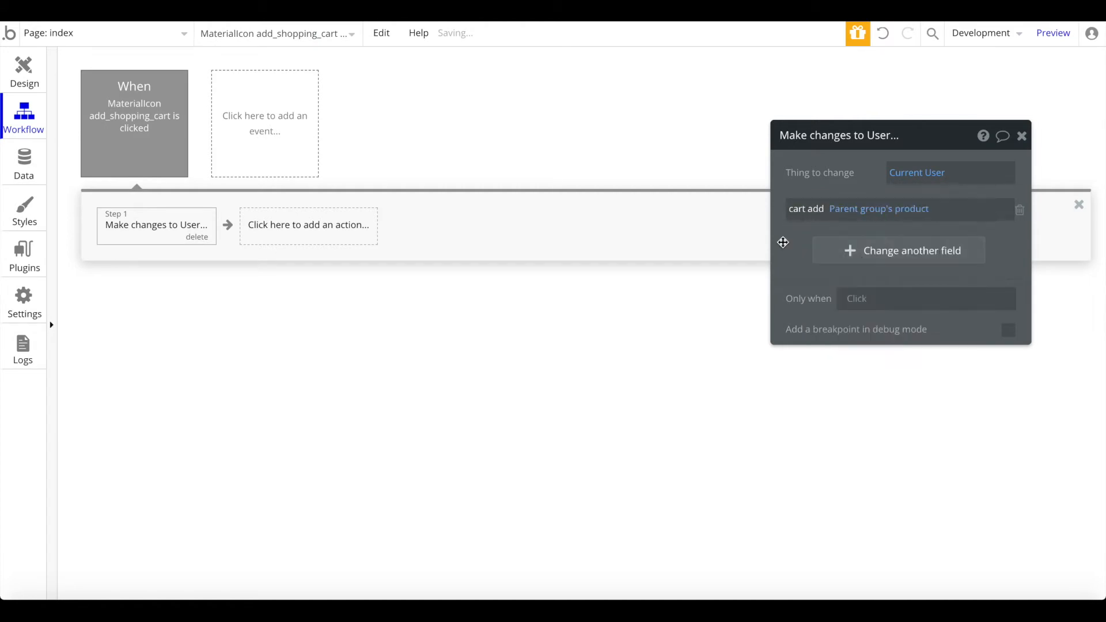
Step: Switch from the index page to the Header reusable element and select its logo
{"action": "left_click", "coordinate": [37, 80]}
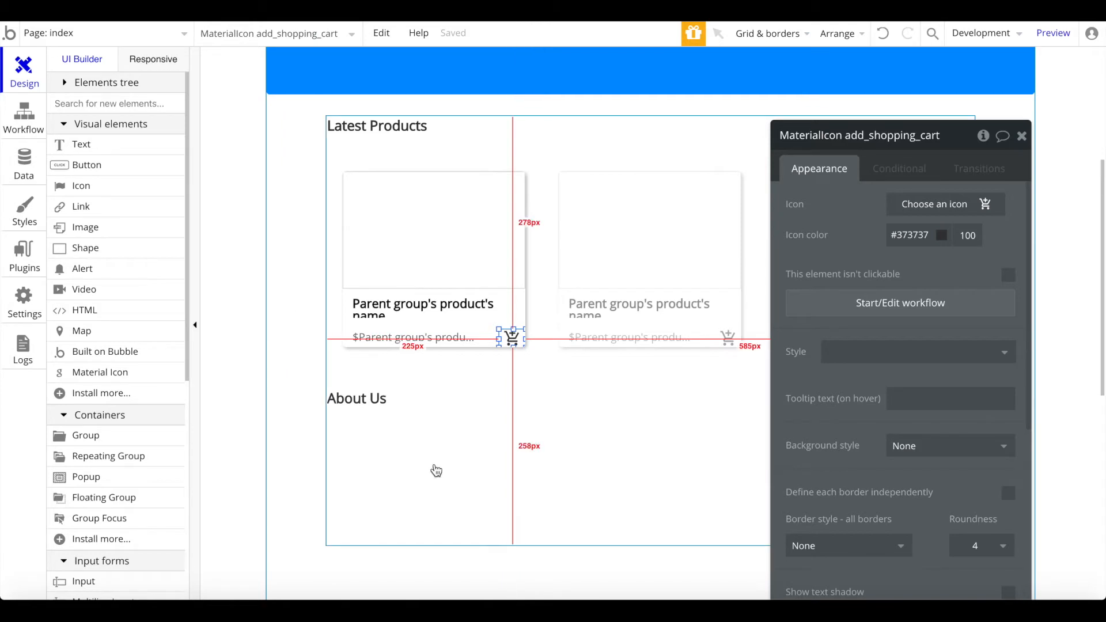
{"action": "scroll", "coordinate": [437, 472], "scroll_direction": "up", "scroll_amount": 5}
{"action": "scroll", "coordinate": [680, 303], "scroll_direction": "down", "scroll_amount": 3}
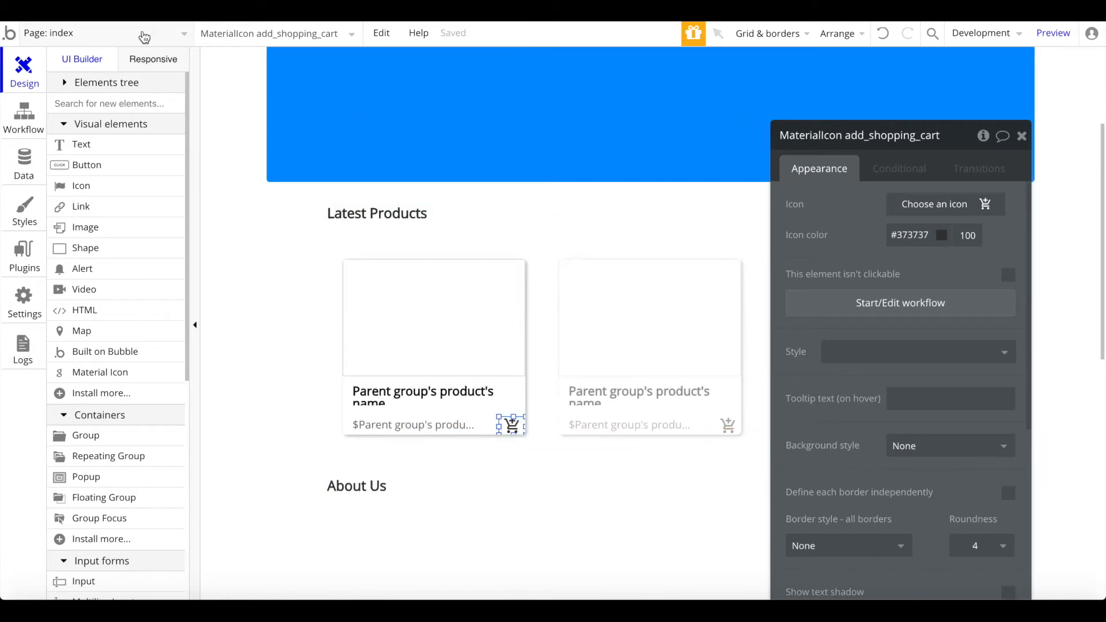
{"action": "left_click", "coordinate": [144, 36]}
{"action": "left_click", "coordinate": [327, 179]}
{"action": "double_click", "coordinate": [279, 81]}
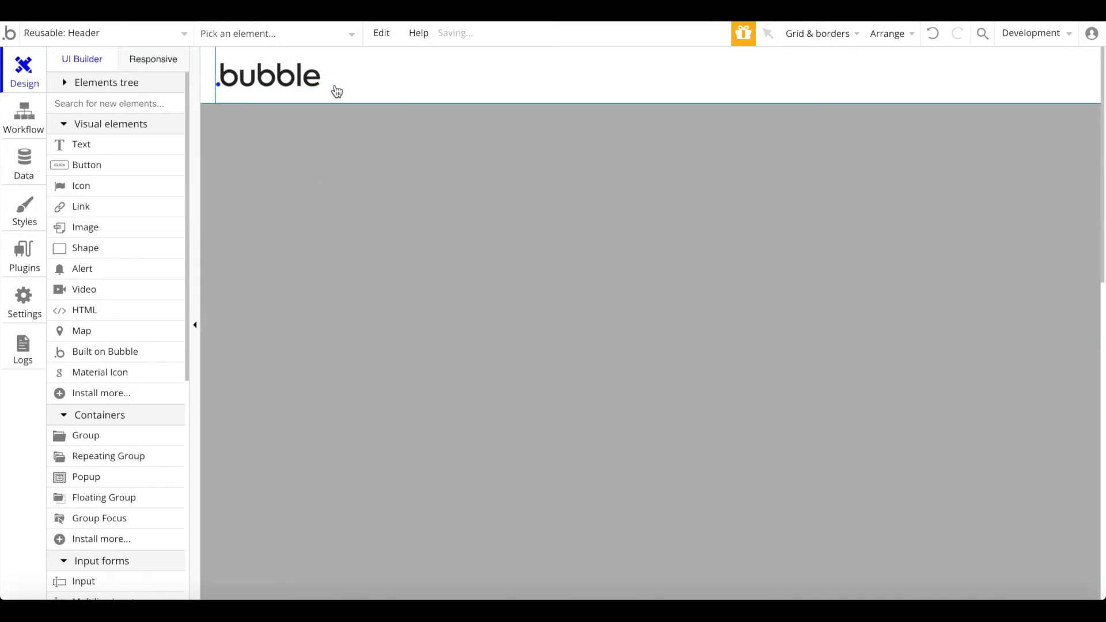
Step: Delete the bubble logo and the user's e-mail text from the header
{"action": "key", "text": "Delete"}
{"action": "left_click", "coordinate": [138, 86]}
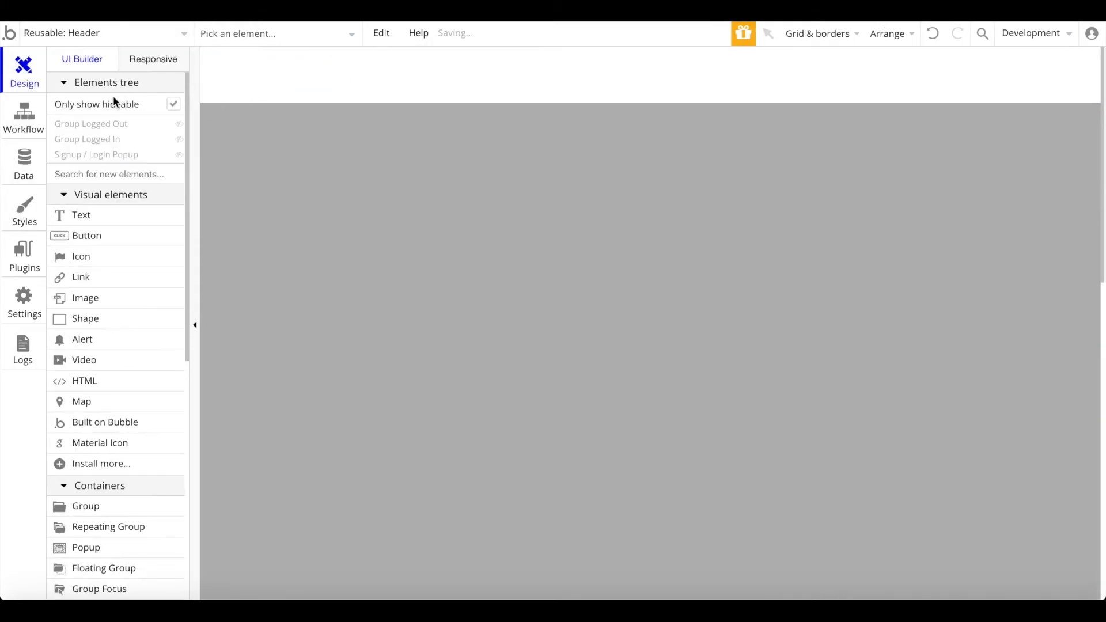
{"action": "left_click", "coordinate": [97, 128]}
{"action": "left_click", "coordinate": [97, 128]}
{"action": "left_click", "coordinate": [97, 141]}
{"action": "left_click", "coordinate": [1050, 60]}
{"action": "key", "text": "Delete"}
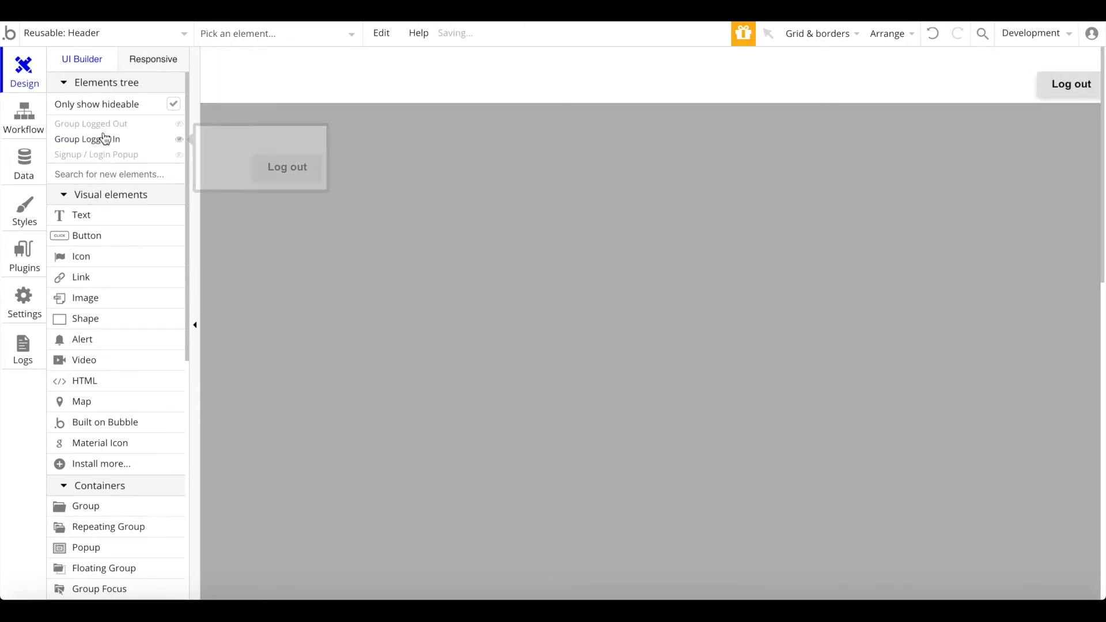
Step: Hide Group Logged In and keep Group Logged Out visible in the Elements tree
{"action": "left_click", "coordinate": [99, 139]}
{"action": "left_click", "coordinate": [114, 144]}
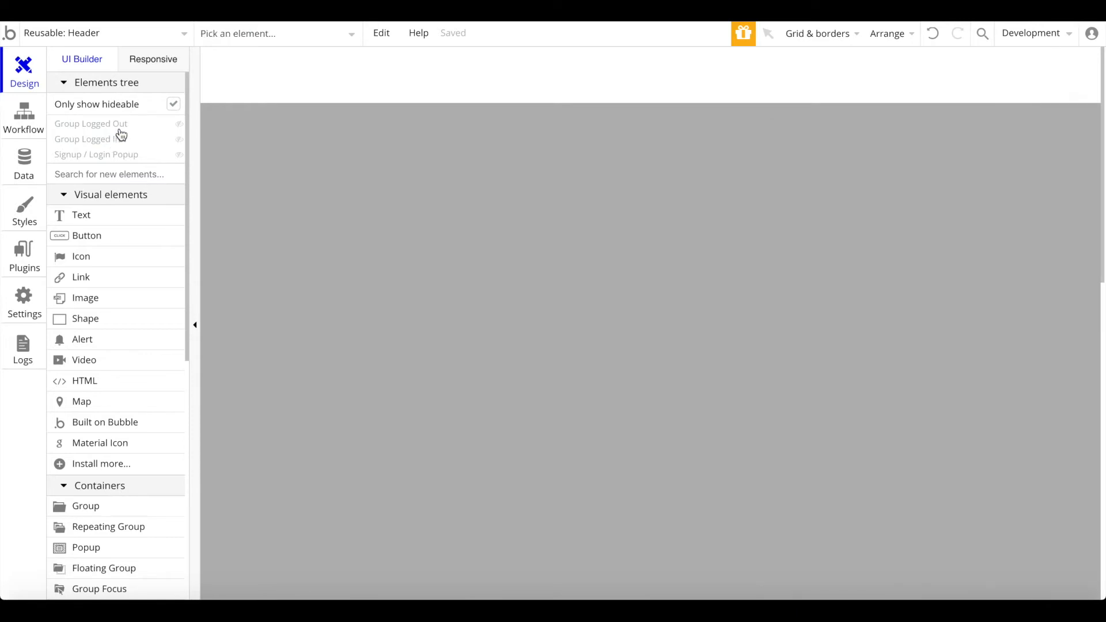
{"action": "left_click", "coordinate": [120, 130]}
{"action": "left_click", "coordinate": [117, 143]}
{"action": "left_click", "coordinate": [117, 144]}
{"action": "left_click", "coordinate": [117, 144]}
{"action": "left_click", "coordinate": [118, 143]}
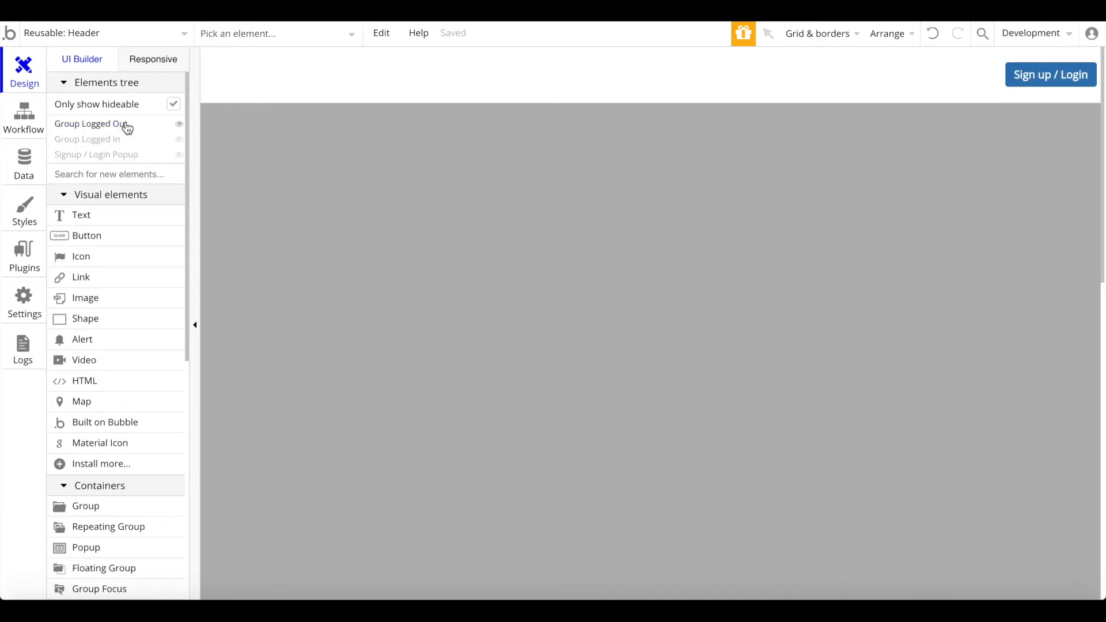
{"action": "left_click", "coordinate": [128, 128]}
{"action": "left_click", "coordinate": [96, 131]}
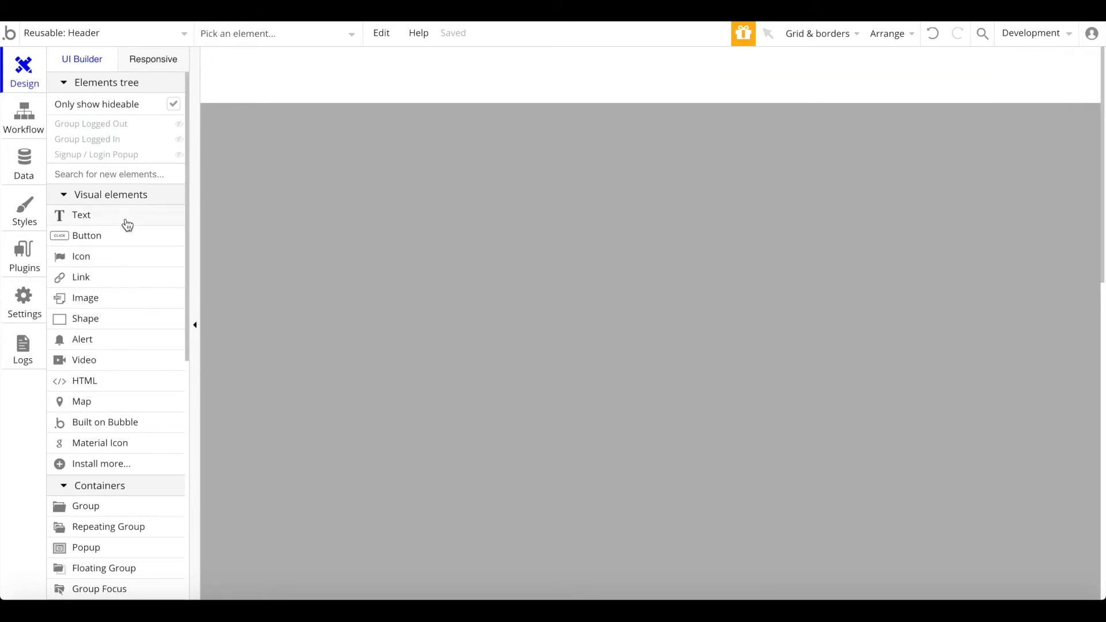
{"action": "left_click", "coordinate": [127, 126]}
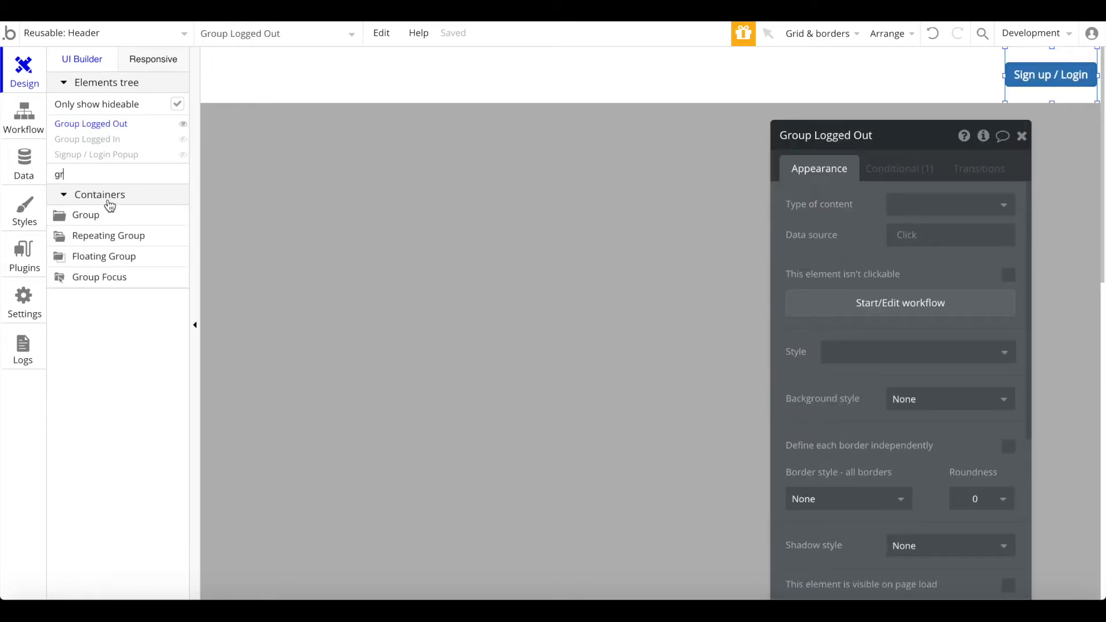
{"action": "left_click", "coordinate": [105, 213]}
Step: Draw a vertically centered group in the header holding a centered shopping_cart Material Icon
{"action": "mouse_move", "coordinate": [957, 92]}
{"action": "left_mouse_down"}
{"action": "mouse_move", "coordinate": [968, 93]}
{"action": "mouse_move", "coordinate": [921, 67]}
{"action": "left_mouse_up"}
{"action": "right_click", "coordinate": [921, 68]}
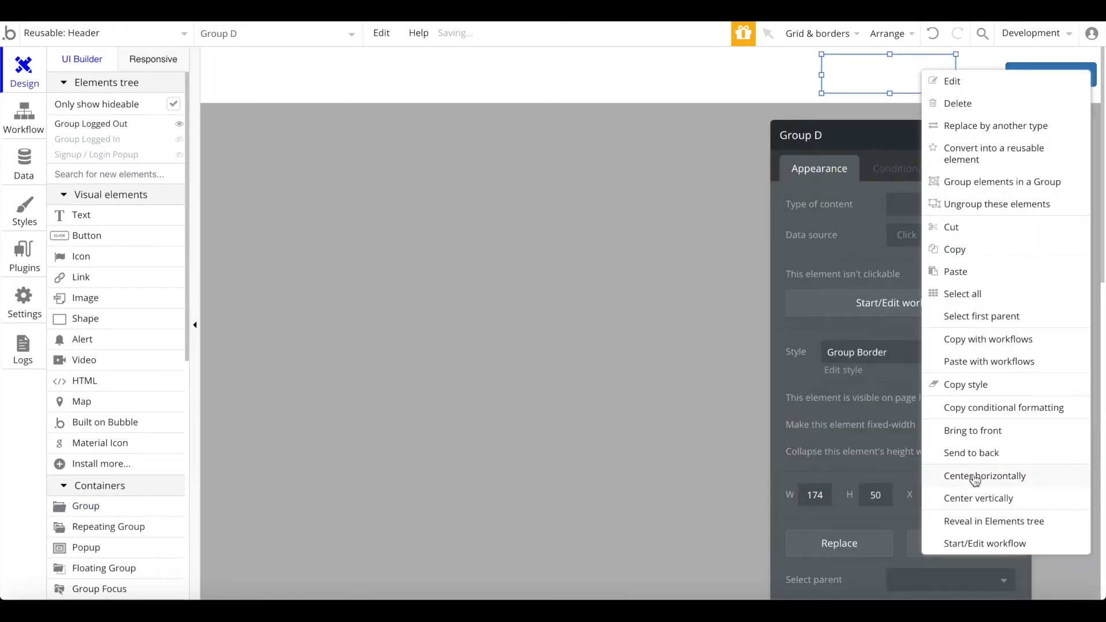
{"action": "left_click", "coordinate": [986, 497]}
{"action": "type", "text": "mater"}
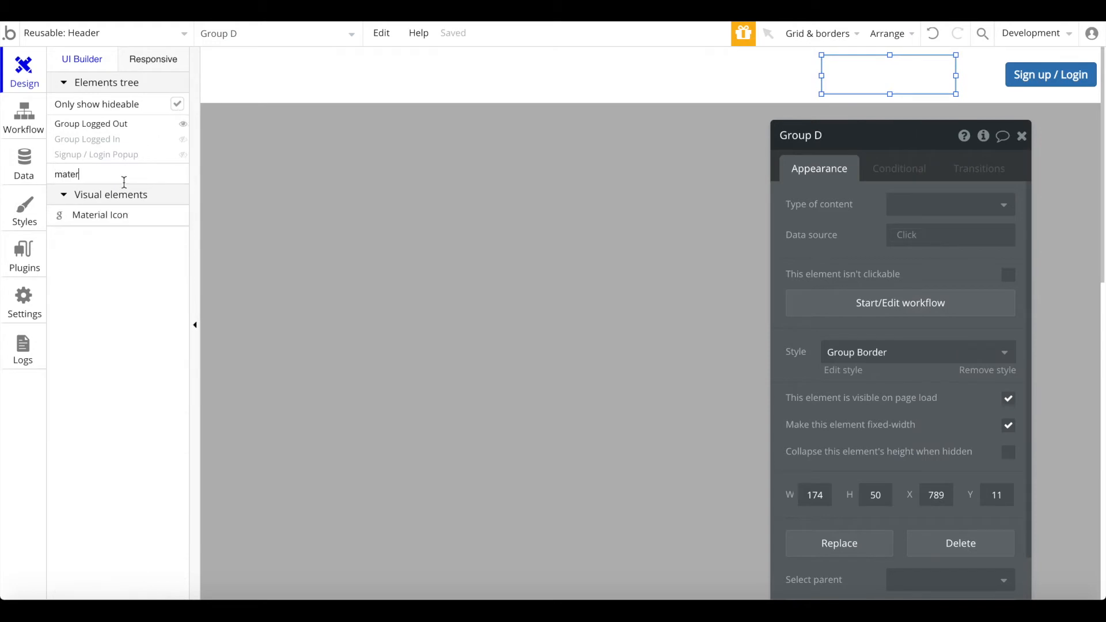
{"action": "left_click", "coordinate": [104, 216]}
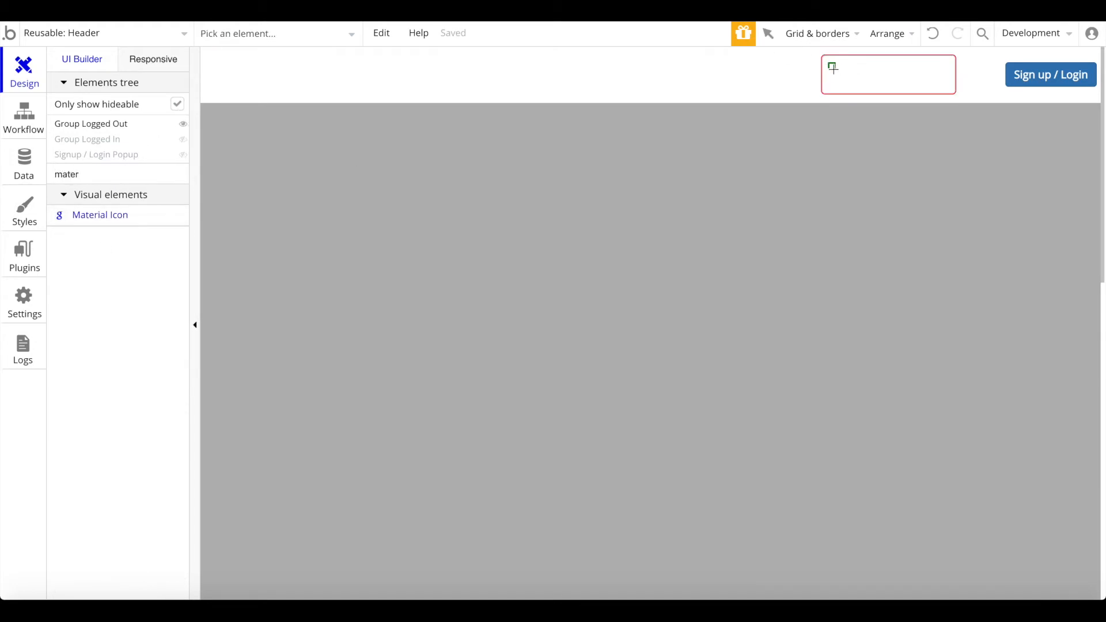
{"action": "left_click_drag", "start_coordinate": [852, 84], "coordinate": [853, 86]}
{"action": "type", "text": "cart"}
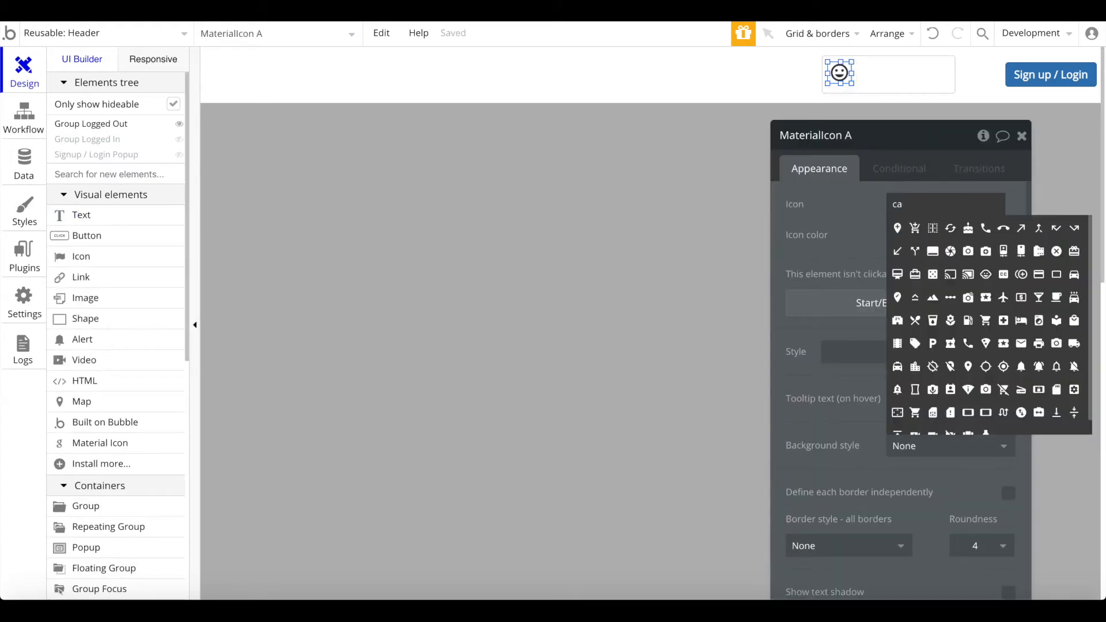
{"action": "left_click", "coordinate": [931, 227]}
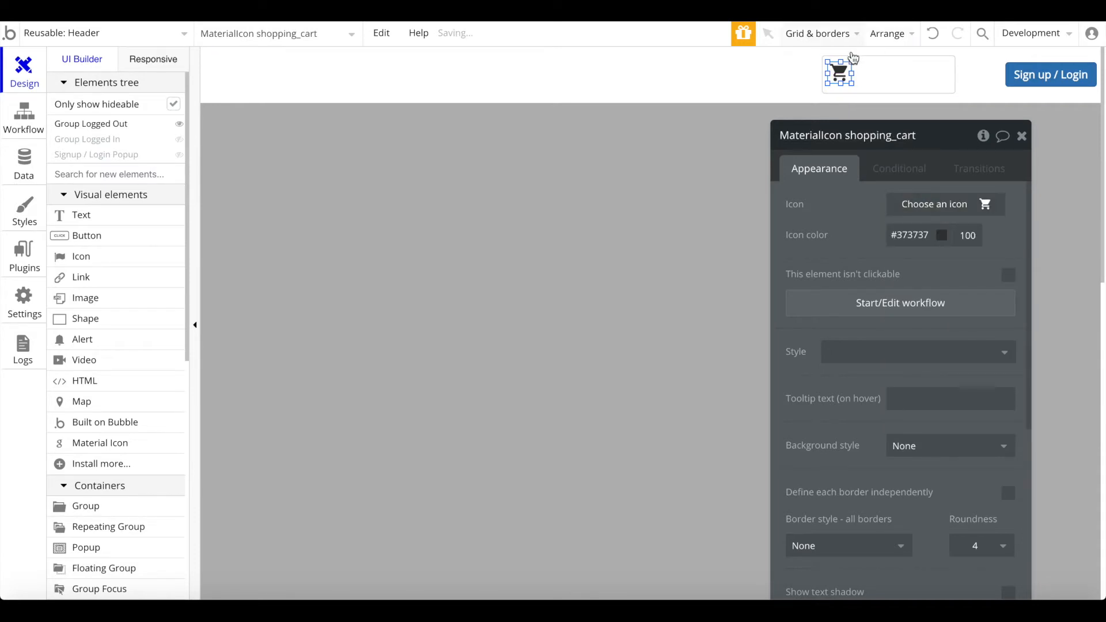
{"action": "right_click", "coordinate": [840, 69]}
{"action": "right_click", "coordinate": [840, 70]}
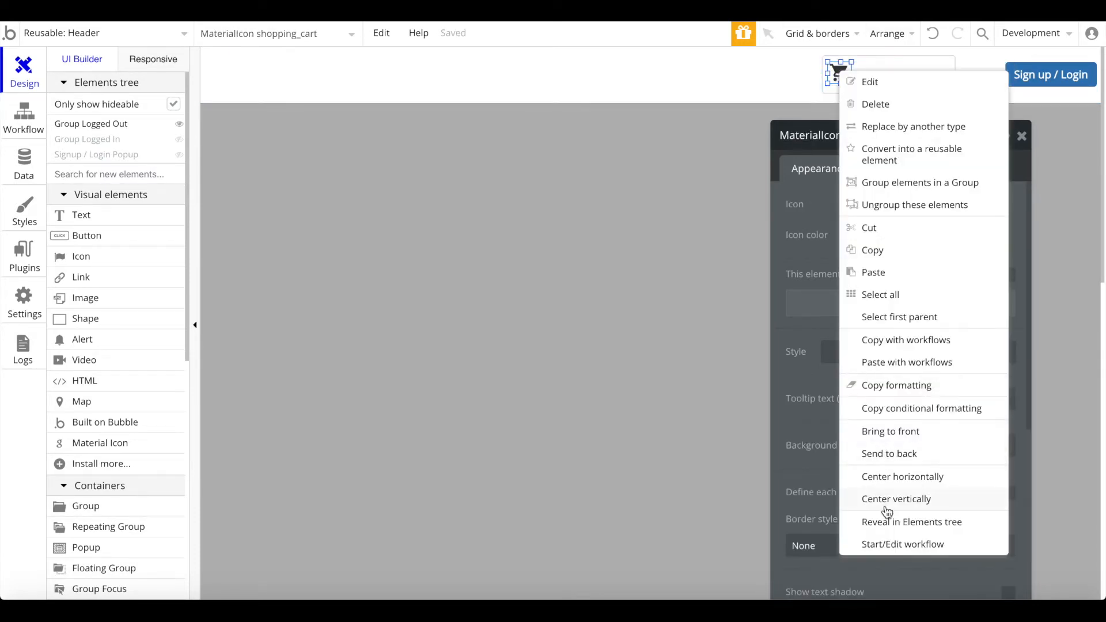
{"action": "left_click", "coordinate": [899, 492]}
Step: Add an unstyled, vertically centered text box beside the cart icon
{"action": "left_click", "coordinate": [110, 211]}
{"action": "left_click_drag", "start_coordinate": [829, 61], "coordinate": [982, 97]}
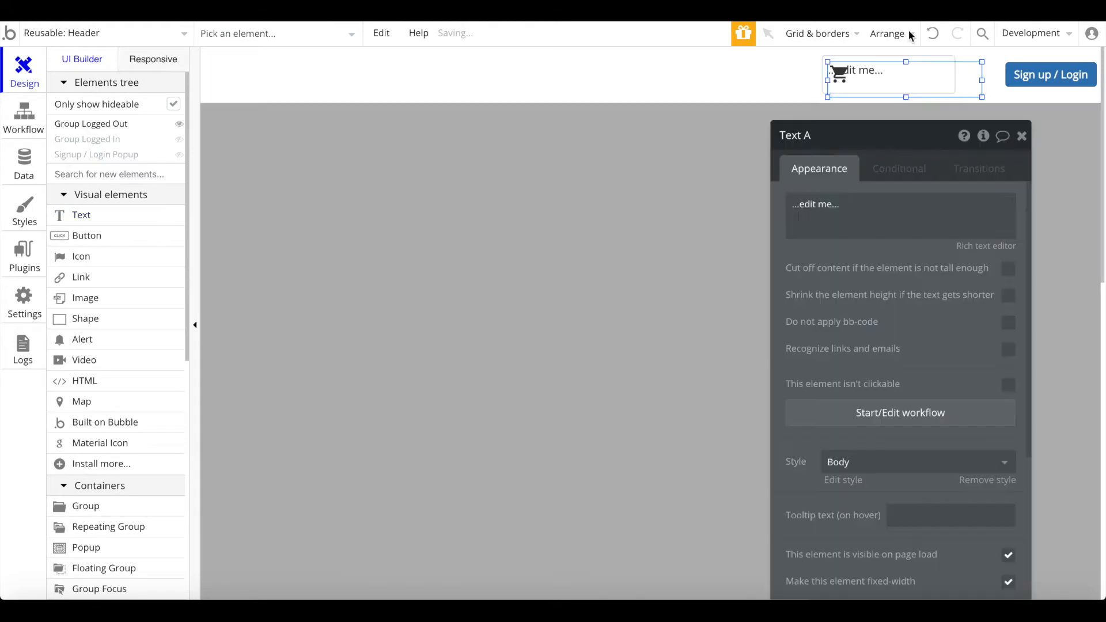
{"action": "left_click_drag", "start_coordinate": [939, 68], "coordinate": [918, 77]}
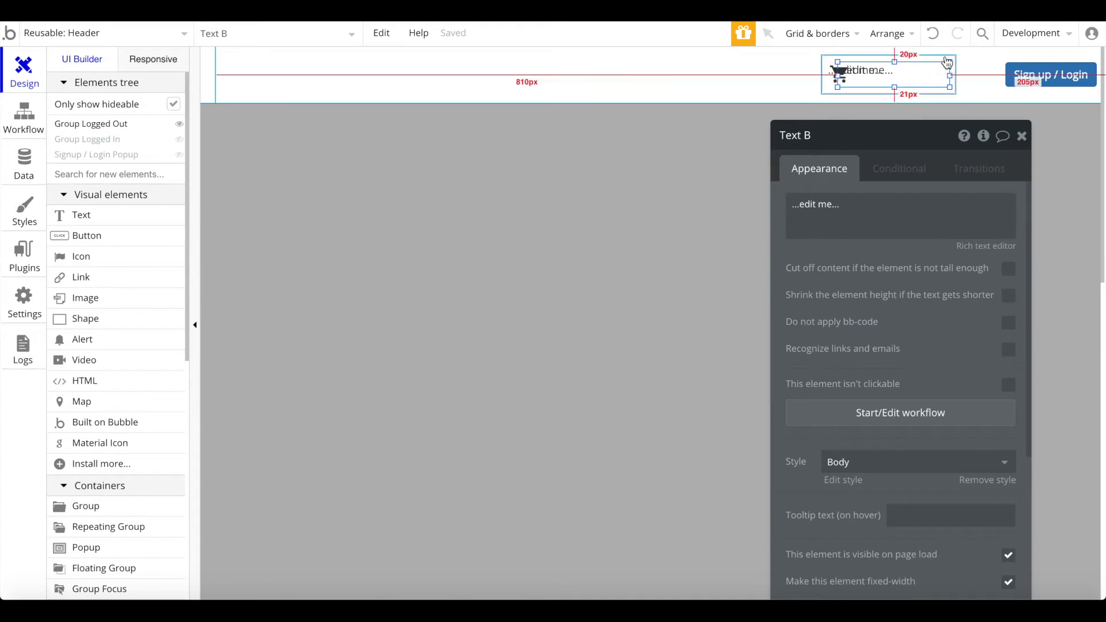
{"action": "left_click", "coordinate": [960, 79]}
{"action": "left_click", "coordinate": [908, 75]}
{"action": "left_click_drag", "start_coordinate": [909, 75], "coordinate": [935, 75]}
{"action": "right_click", "coordinate": [894, 77]}
{"action": "left_click", "coordinate": [954, 505]}
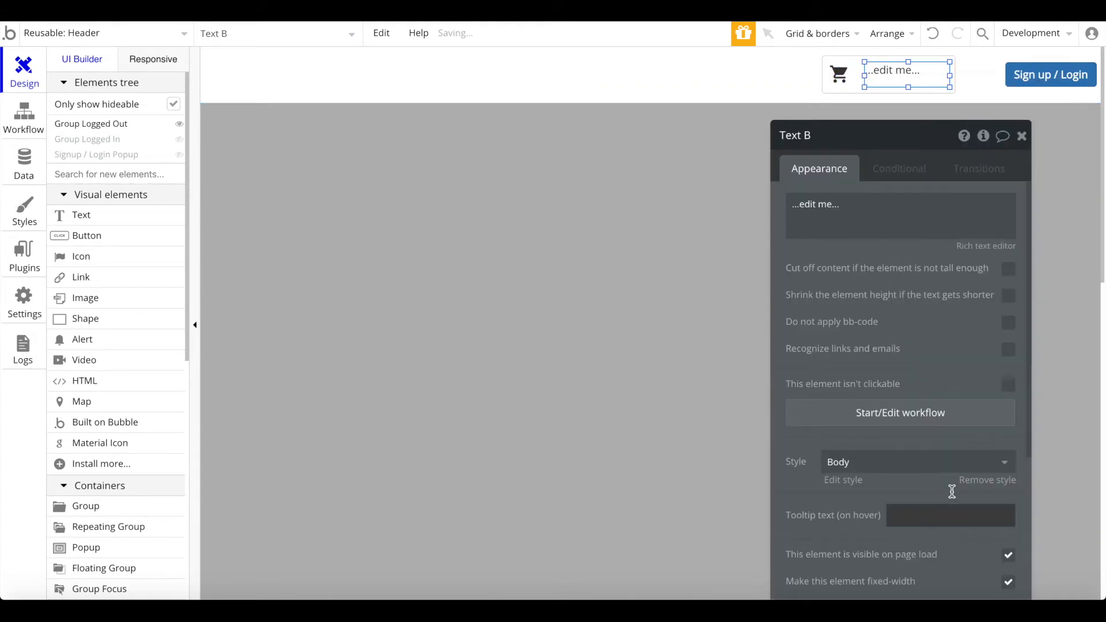
{"action": "scroll", "coordinate": [974, 403], "scroll_direction": "down", "scroll_amount": 3}
{"action": "left_click", "coordinate": [1001, 309]}
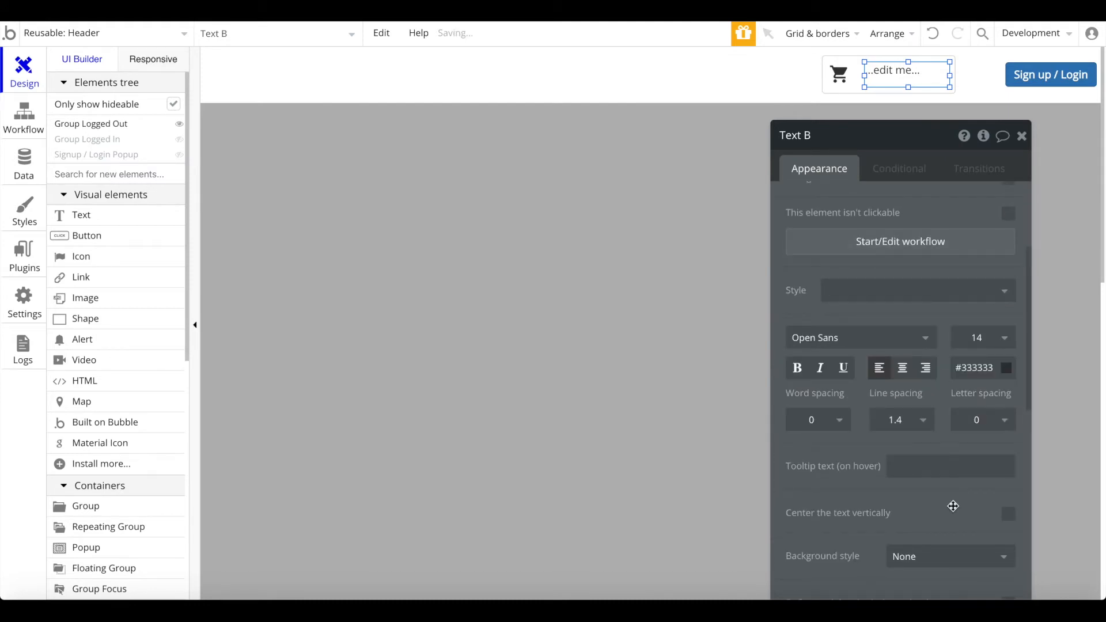
{"action": "scroll", "coordinate": [954, 503], "scroll_direction": "down", "scroll_amount": 1}
{"action": "left_click", "coordinate": [1009, 461]}
{"action": "scroll", "coordinate": [938, 251], "scroll_direction": "up", "scroll_amount": 4}
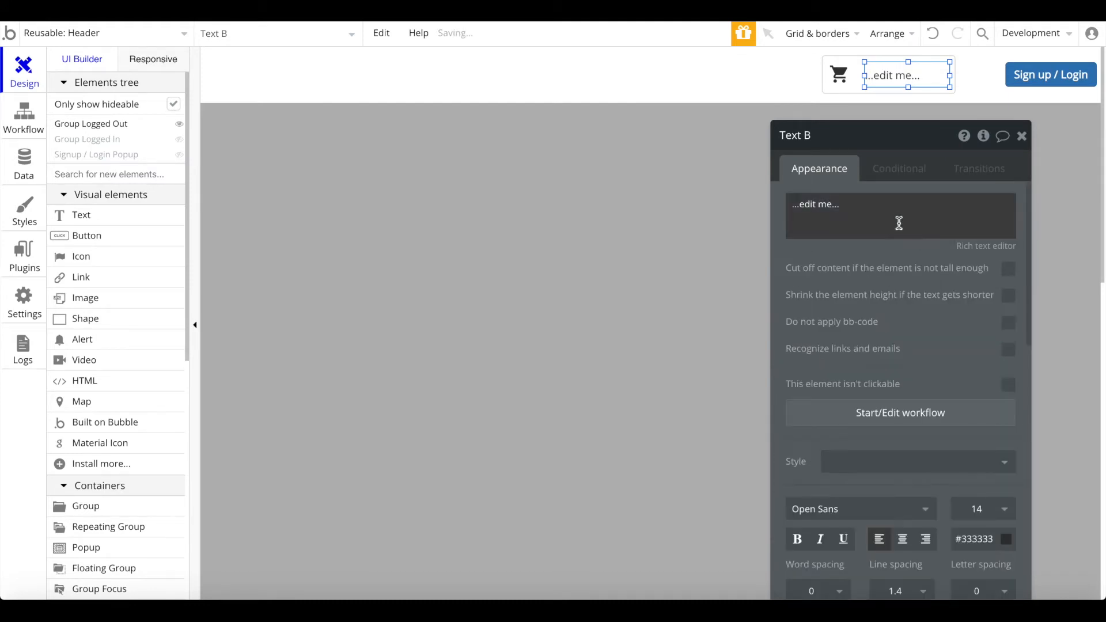
Step: Make the text read 'Cart: Current User's cart:count'
{"action": "triple_click", "coordinate": [898, 221]}
{"action": "type", "text": "Cart:"}
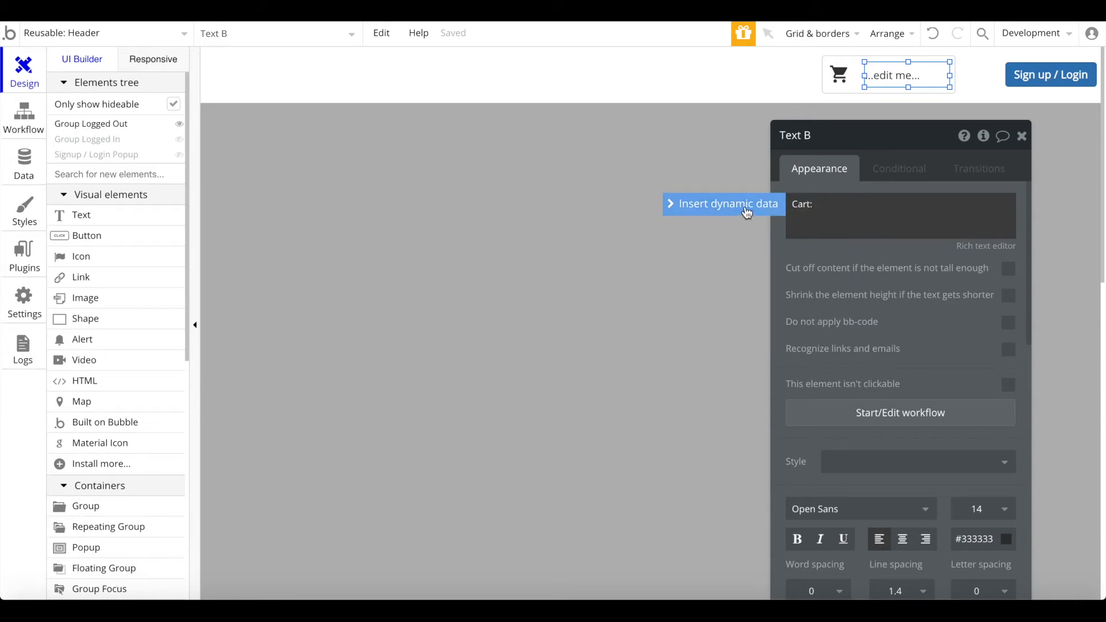
{"action": "left_click", "coordinate": [748, 211]}
{"action": "left_click", "coordinate": [903, 274]}
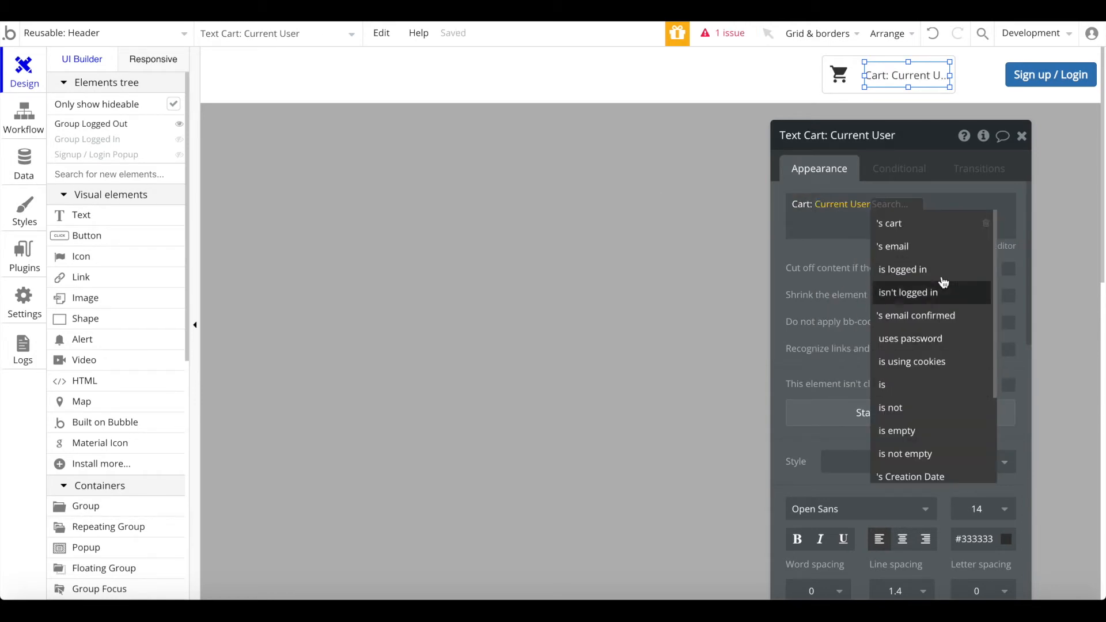
{"action": "left_click", "coordinate": [938, 224]}
{"action": "left_click", "coordinate": [940, 225]}
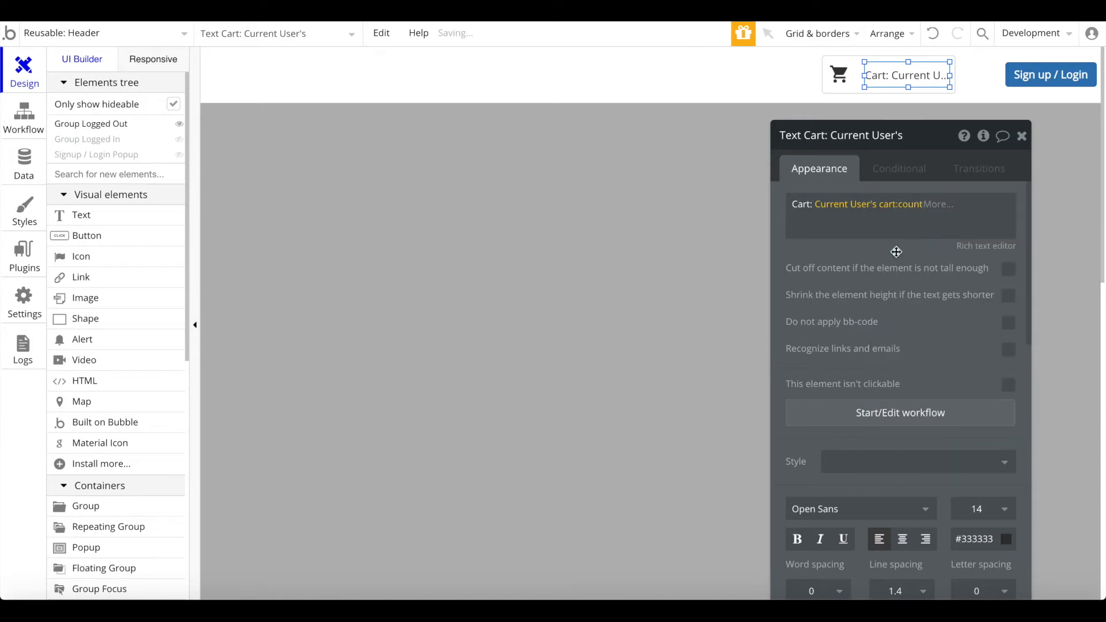
{"action": "left_click", "coordinate": [1024, 135]}
{"action": "left_click", "coordinate": [932, 126]}
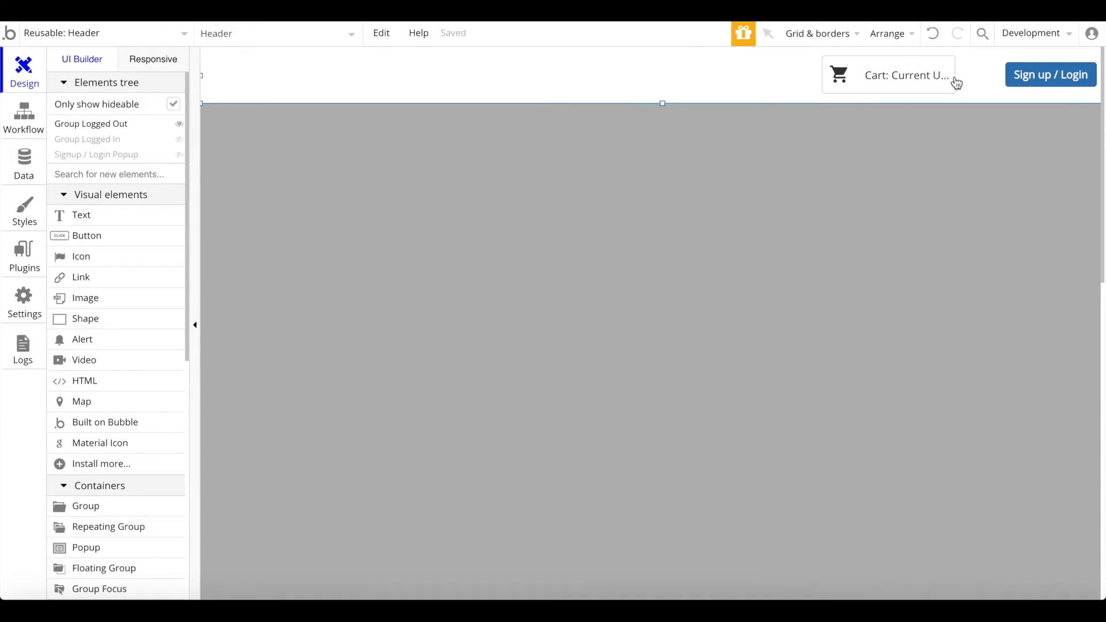
{"action": "double_click", "coordinate": [939, 115]}
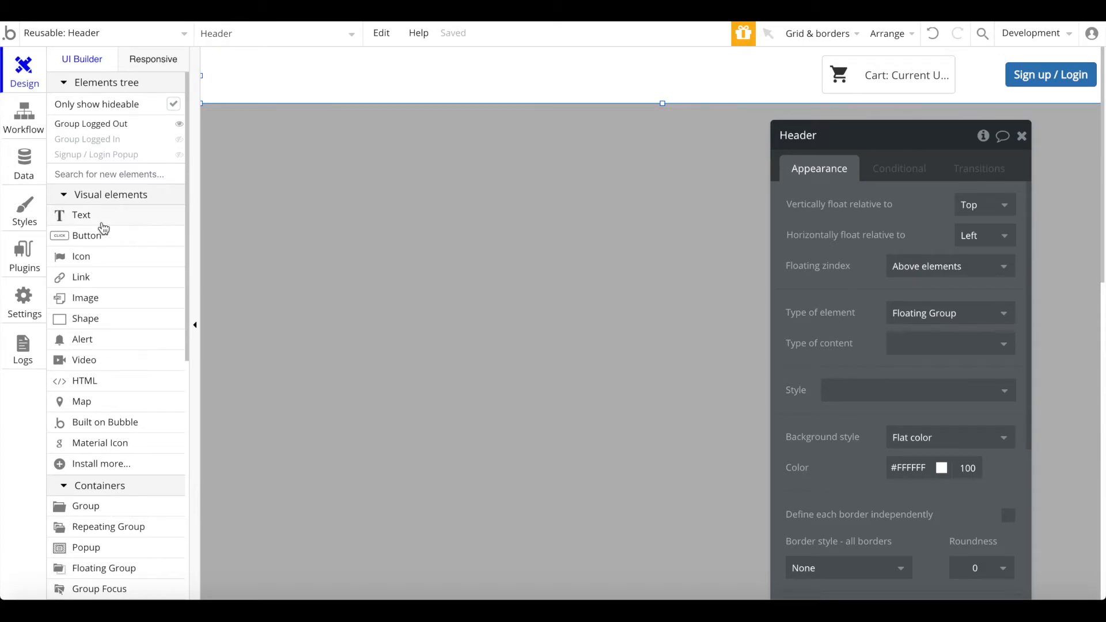
Step: Add a bold, size-25, vertically centered 'Ecommerce' title at the header's left
{"action": "left_click", "coordinate": [81, 215]}
{"action": "mouse_move", "coordinate": [234, 61]}
{"action": "left_mouse_down"}
{"action": "mouse_move", "coordinate": [348, 99]}
{"action": "mouse_move", "coordinate": [397, 91]}
{"action": "left_mouse_up"}
{"action": "type", "text": "Ecommerce"}
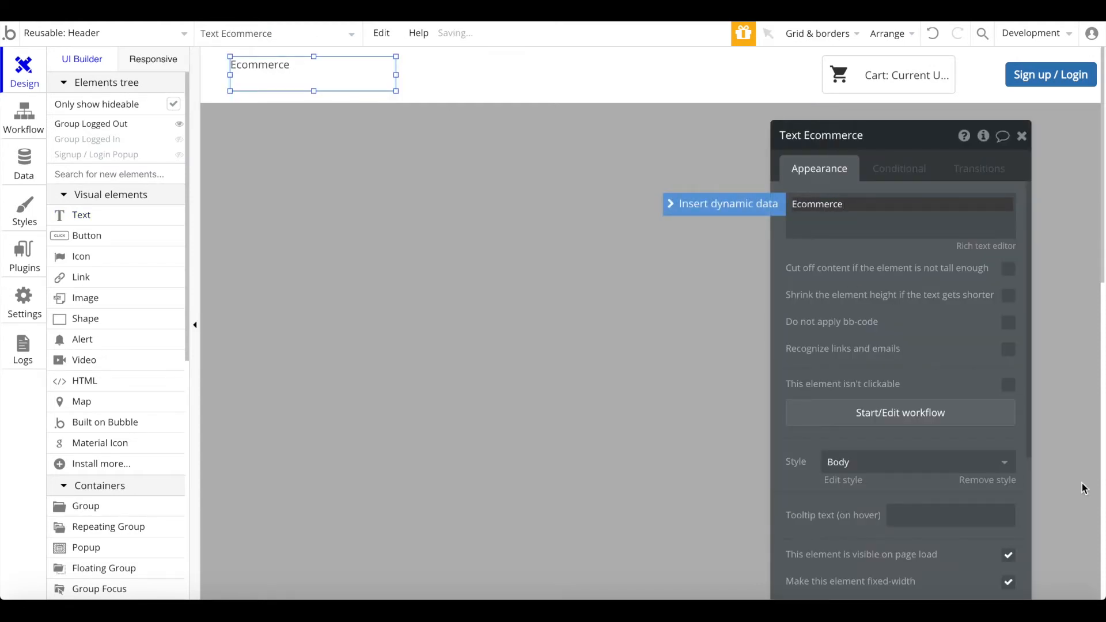
{"action": "left_click", "coordinate": [1000, 480]}
{"action": "left_click", "coordinate": [979, 507]}
{"action": "type", "text": "25"}
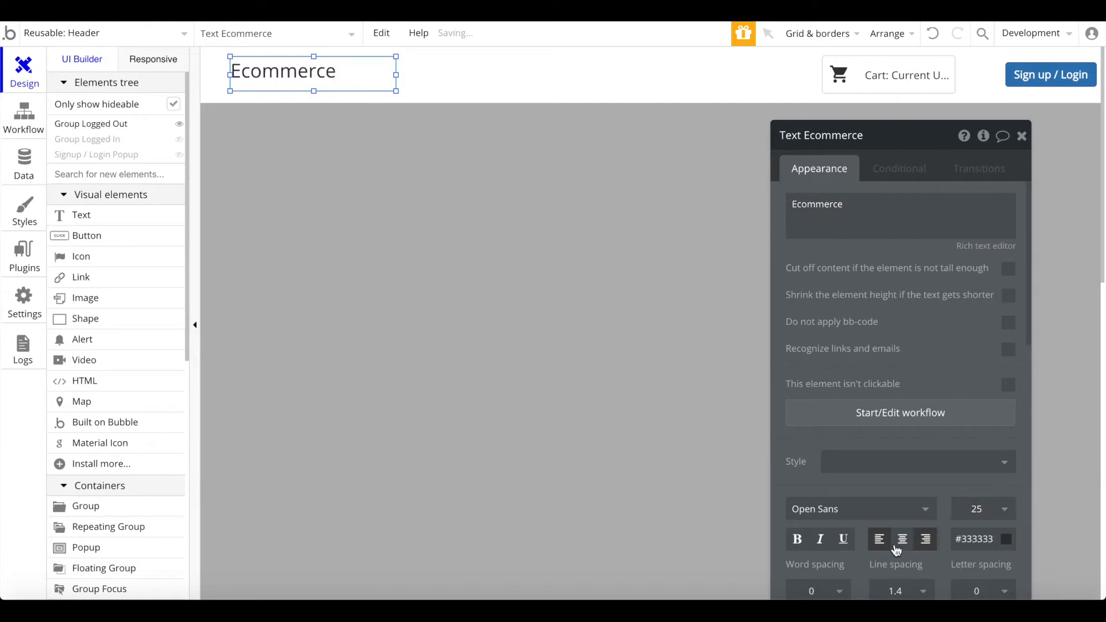
{"action": "scroll", "coordinate": [975, 520], "scroll_direction": "down", "scroll_amount": 2}
{"action": "scroll", "coordinate": [975, 520], "scroll_direction": "down", "scroll_amount": 2}
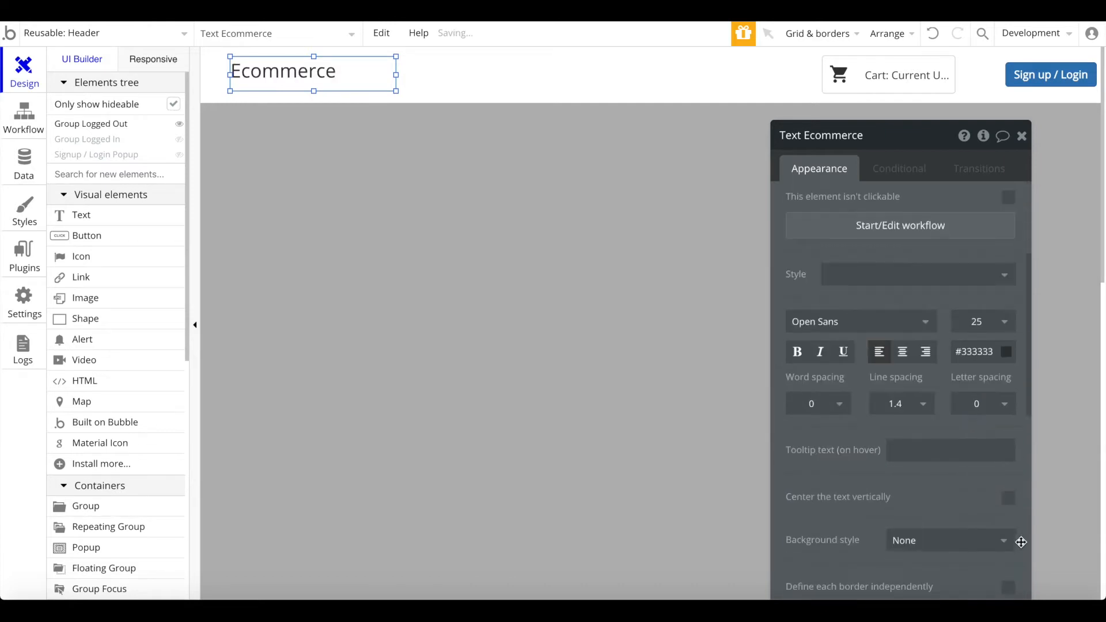
{"action": "left_click", "coordinate": [1010, 485]}
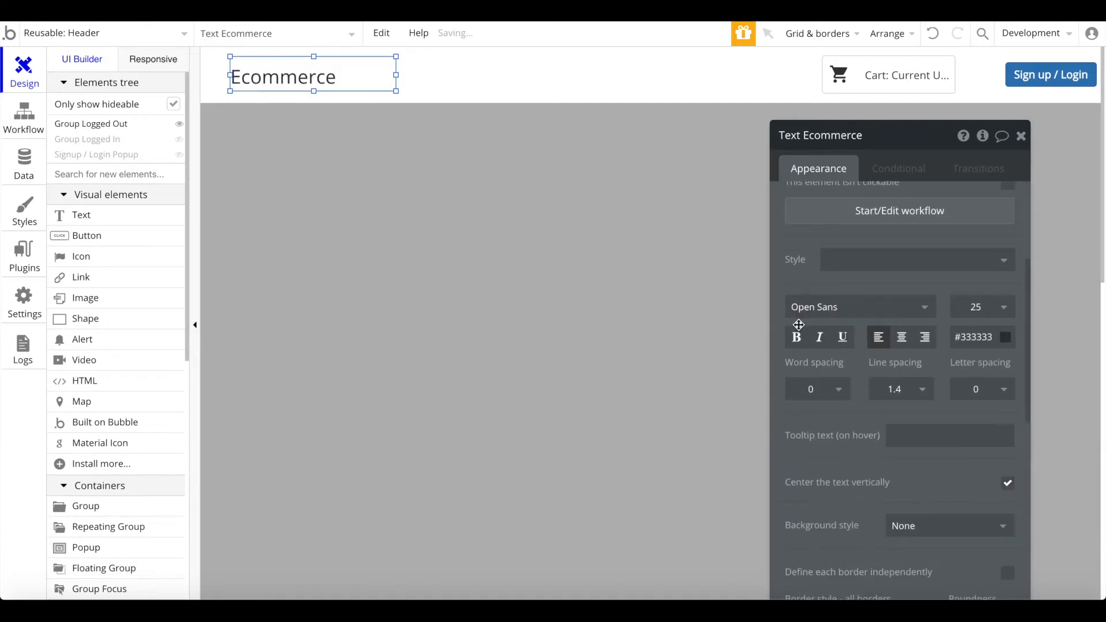
{"action": "left_click", "coordinate": [797, 337]}
{"action": "right_click", "coordinate": [311, 90]}
{"action": "left_click", "coordinate": [378, 516]}
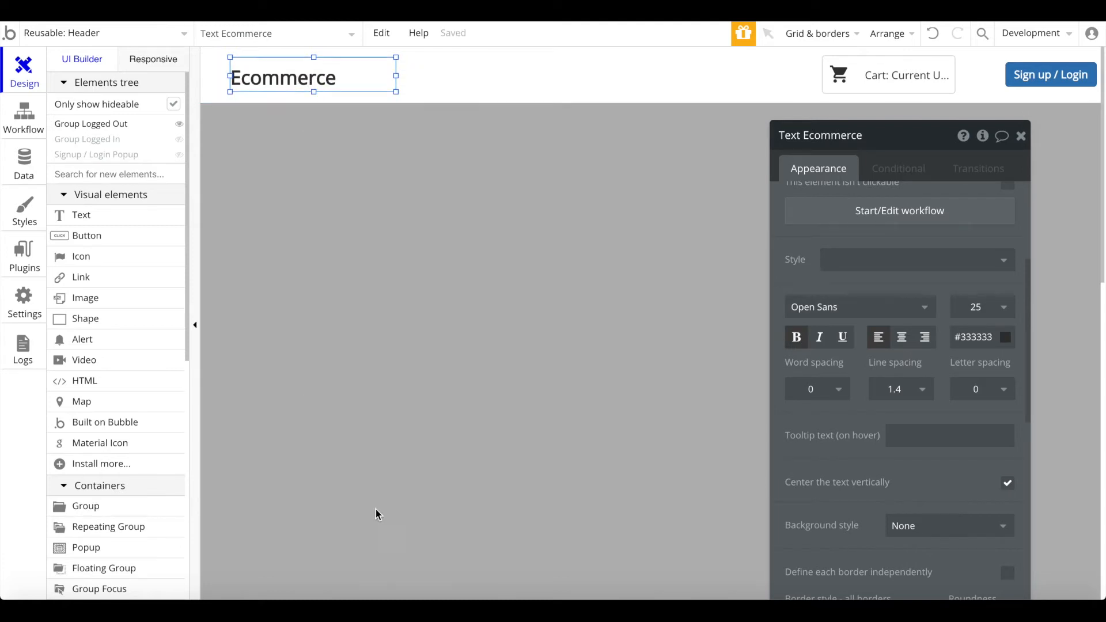
Step: Uncheck 'Apply a max width' on Header contents and give the Header an Outset shadow
{"action": "left_click", "coordinate": [444, 105]}
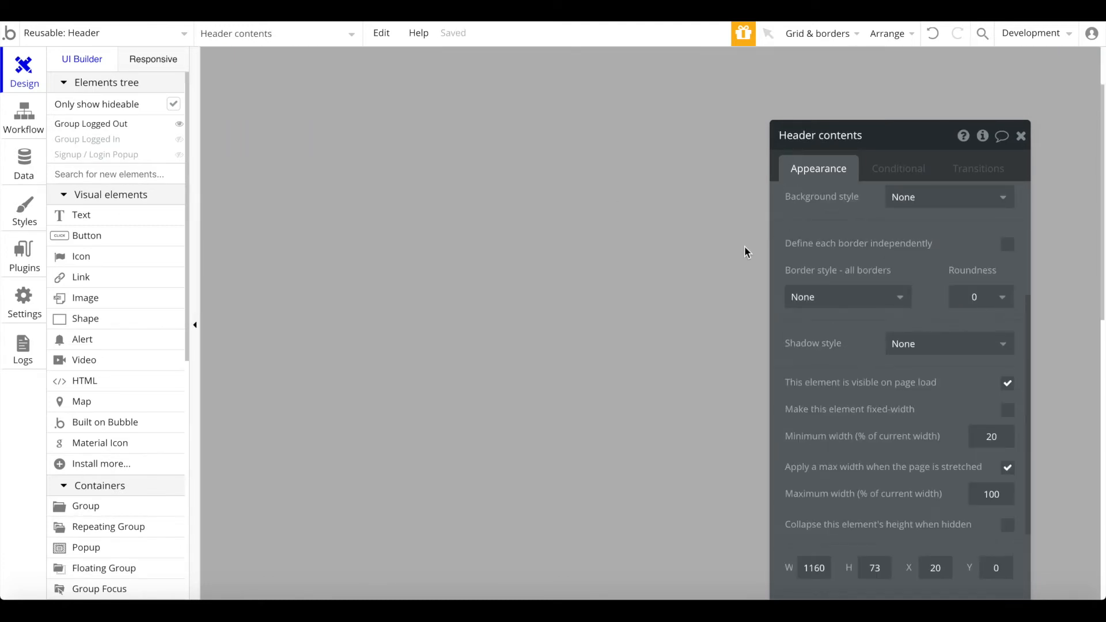
{"action": "left_click", "coordinate": [1014, 468]}
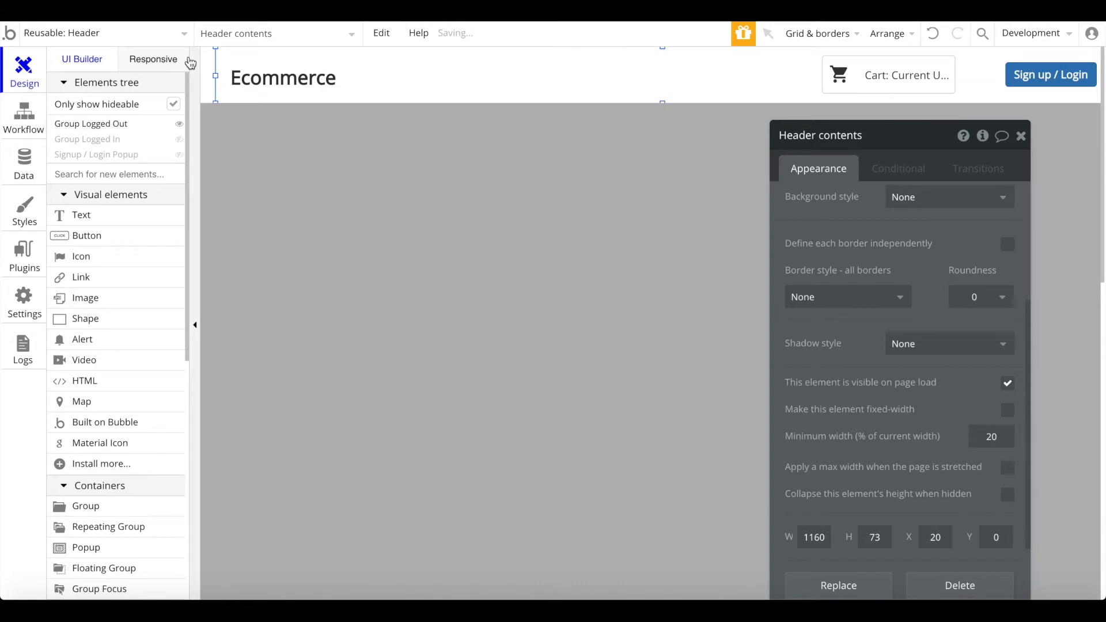
{"action": "left_click", "coordinate": [207, 80]}
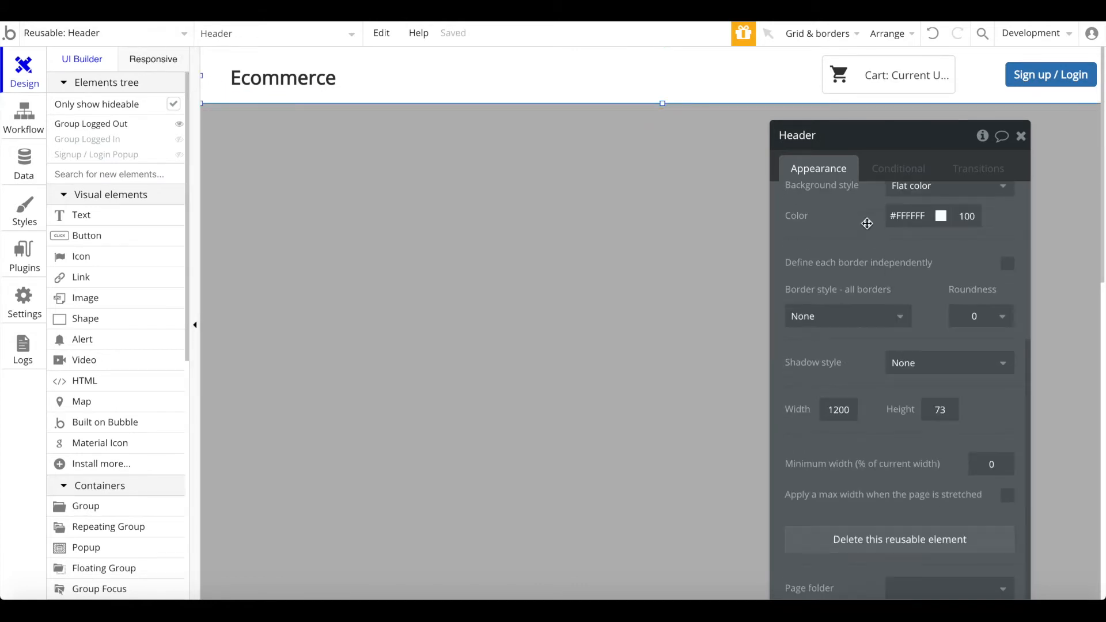
{"action": "left_click", "coordinate": [903, 364]}
{"action": "left_click", "coordinate": [906, 410]}
Step: Lighten the shadow colour
{"action": "scroll", "coordinate": [922, 472], "scroll_direction": "down", "scroll_amount": 1}
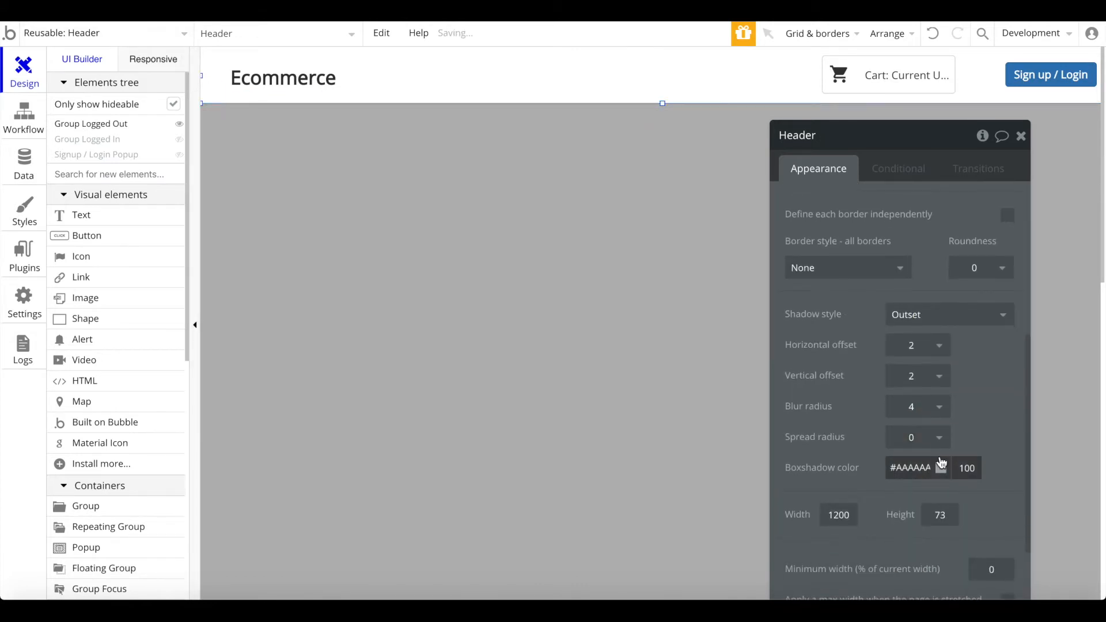
{"action": "left_click", "coordinate": [939, 470]}
{"action": "mouse_move", "coordinate": [913, 499]}
{"action": "left_mouse_down"}
{"action": "mouse_move", "coordinate": [876, 493]}
{"action": "mouse_move", "coordinate": [886, 512]}
{"action": "left_mouse_up"}
Step: On the index page, center the Latest Products group horizontally
{"action": "left_click", "coordinate": [93, 33]}
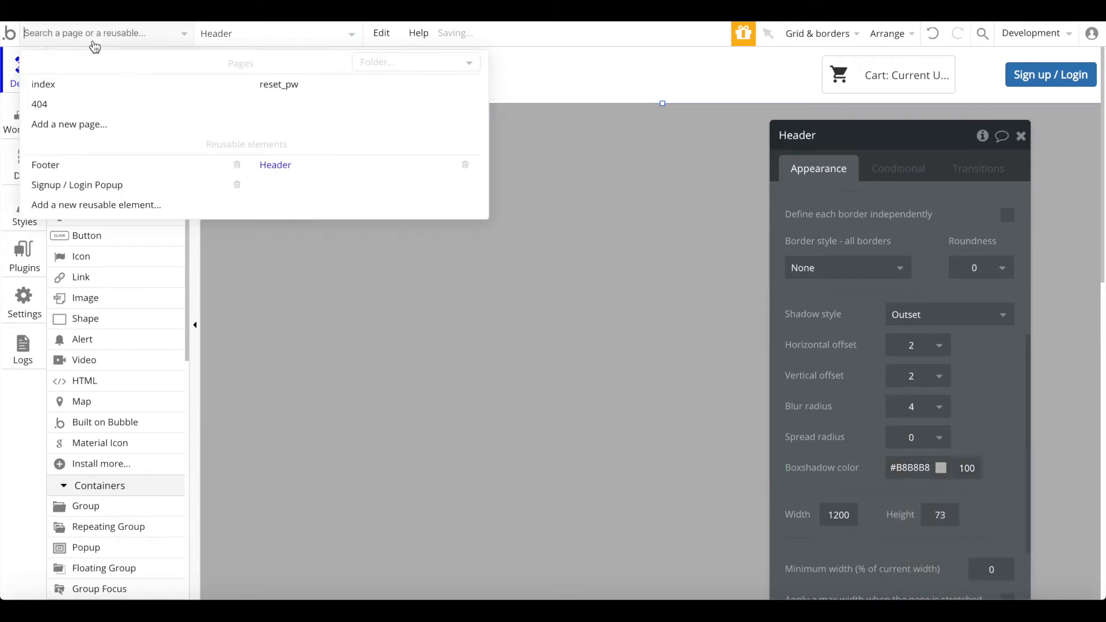
{"action": "left_click", "coordinate": [81, 81]}
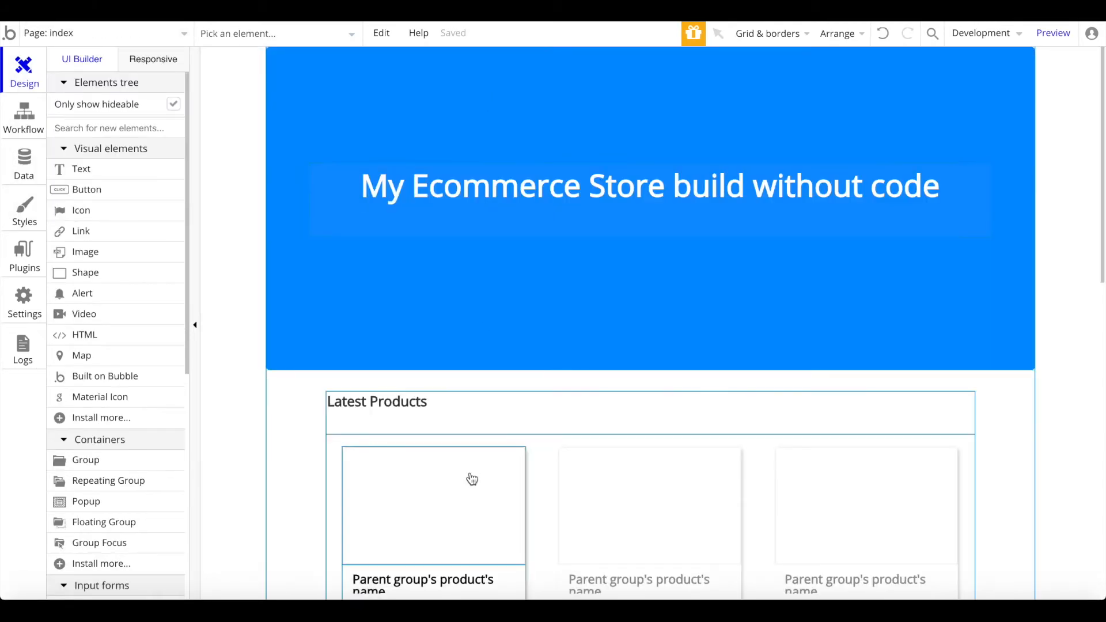
{"action": "scroll", "coordinate": [469, 477], "scroll_direction": "down", "scroll_amount": 2}
{"action": "scroll", "coordinate": [601, 556], "scroll_direction": "down", "scroll_amount": 3}
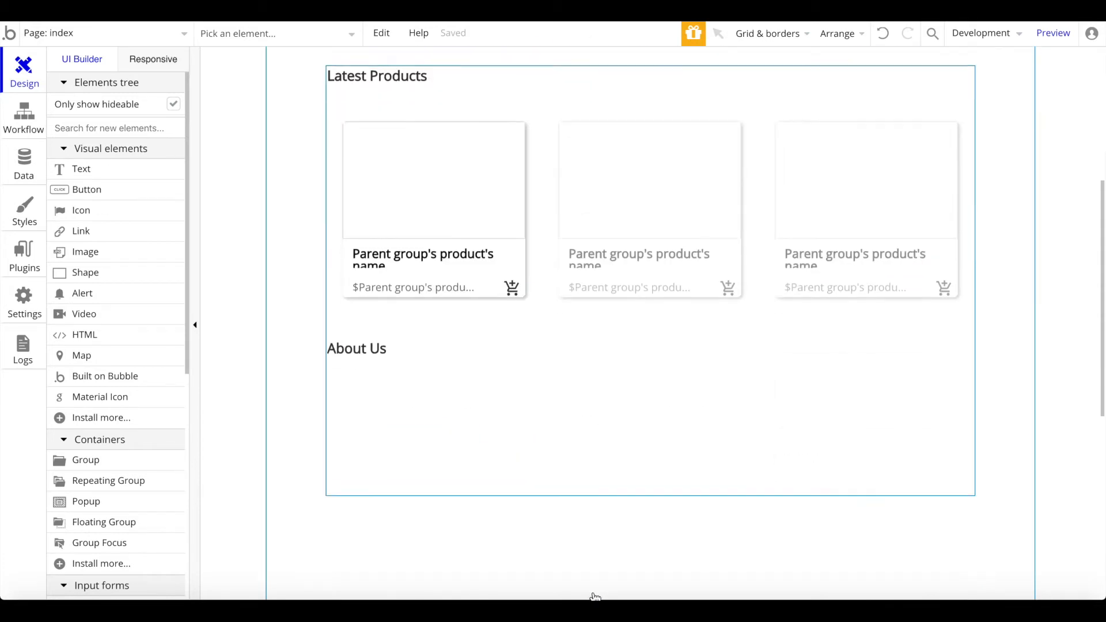
{"action": "left_click", "coordinate": [650, 445]}
{"action": "scroll", "coordinate": [650, 445], "scroll_direction": "up", "scroll_amount": 1}
{"action": "right_click", "coordinate": [650, 459]}
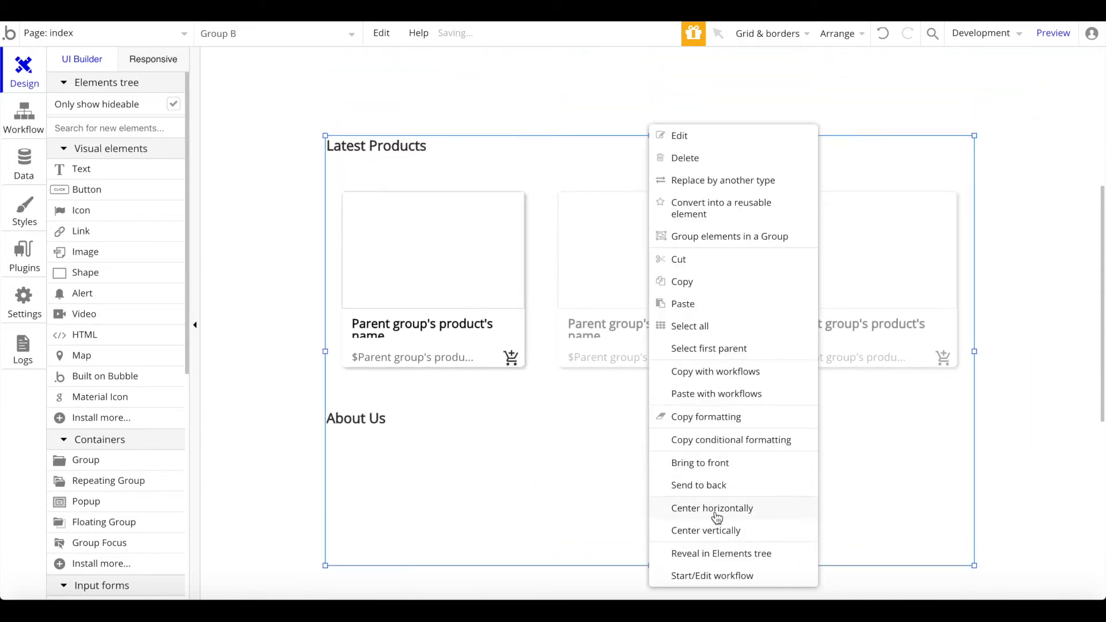
{"action": "left_click", "coordinate": [691, 508]}
Step: Drag the blue banner group down about 118 px to free space at the top
{"action": "scroll", "coordinate": [717, 513], "scroll_direction": "up", "scroll_amount": 5}
{"action": "left_click", "coordinate": [680, 266]}
{"action": "left_click_drag", "start_coordinate": [680, 267], "coordinate": [679, 335]}
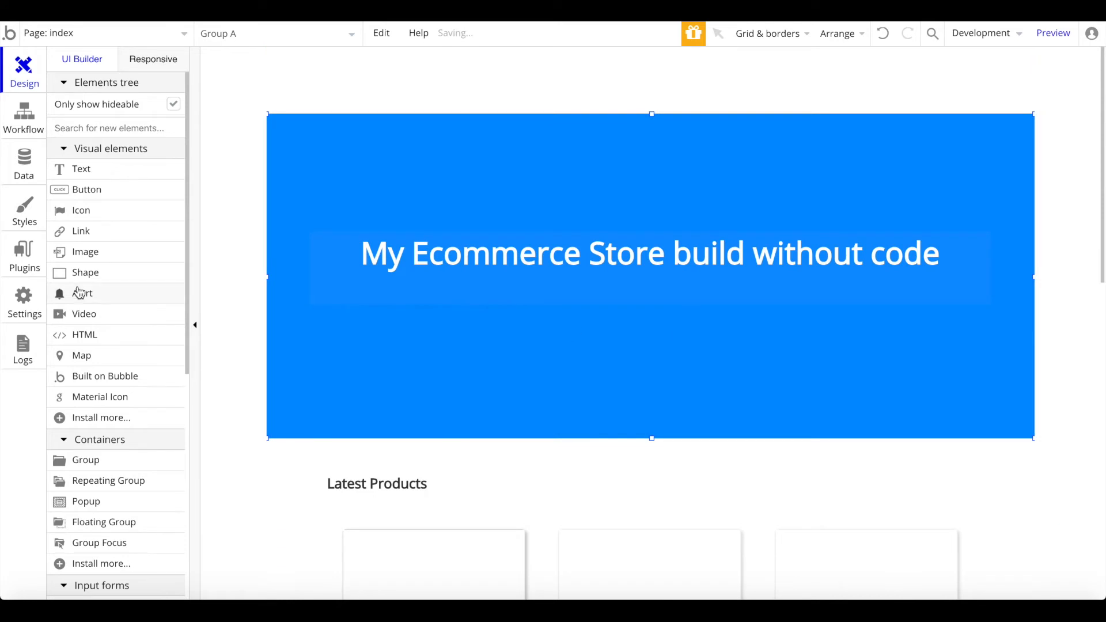
{"action": "scroll", "coordinate": [79, 293], "scroll_direction": "down", "scroll_amount": 8}
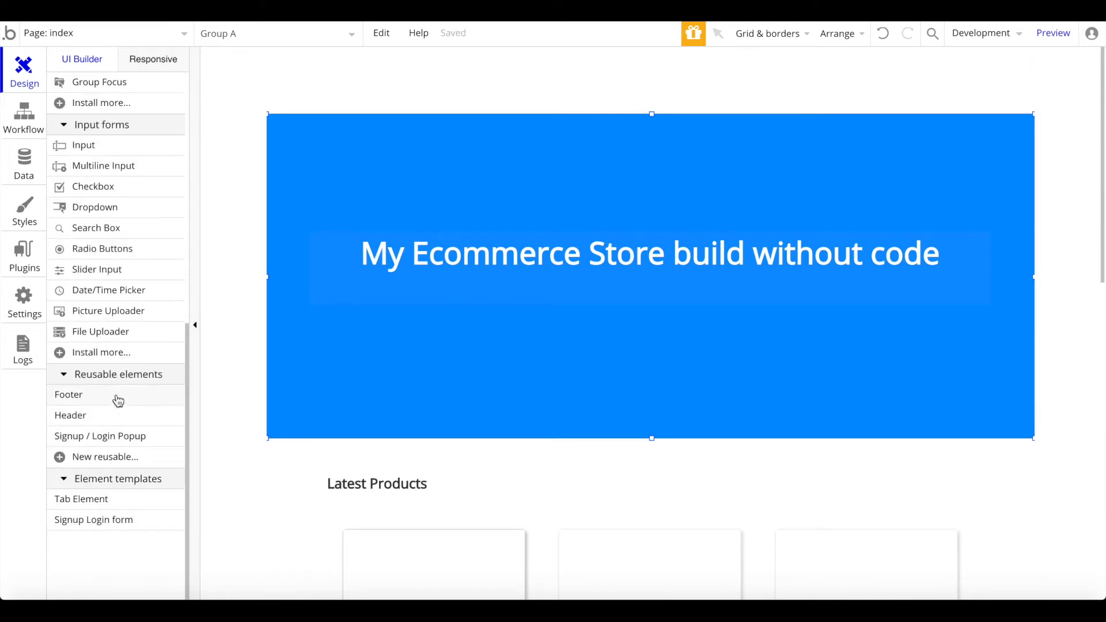
{"action": "left_click", "coordinate": [81, 416]}
Step: Place the reusable Header across the top of the index page at width 1000
{"action": "left_click_drag", "start_coordinate": [305, 56], "coordinate": [489, 91]}
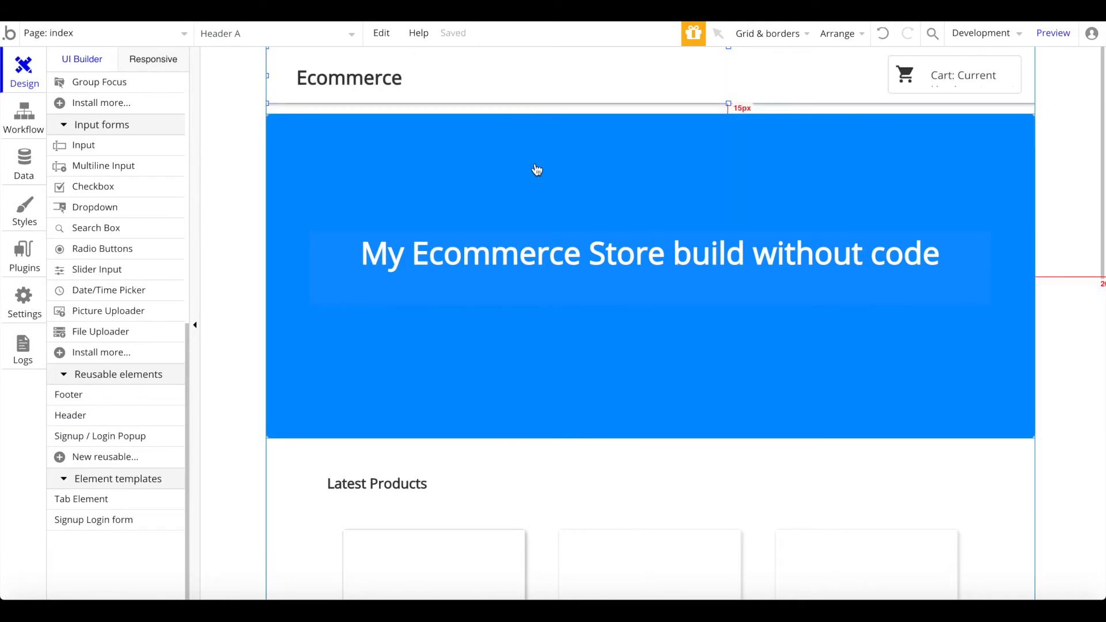
{"action": "double_click", "coordinate": [252, 195]}
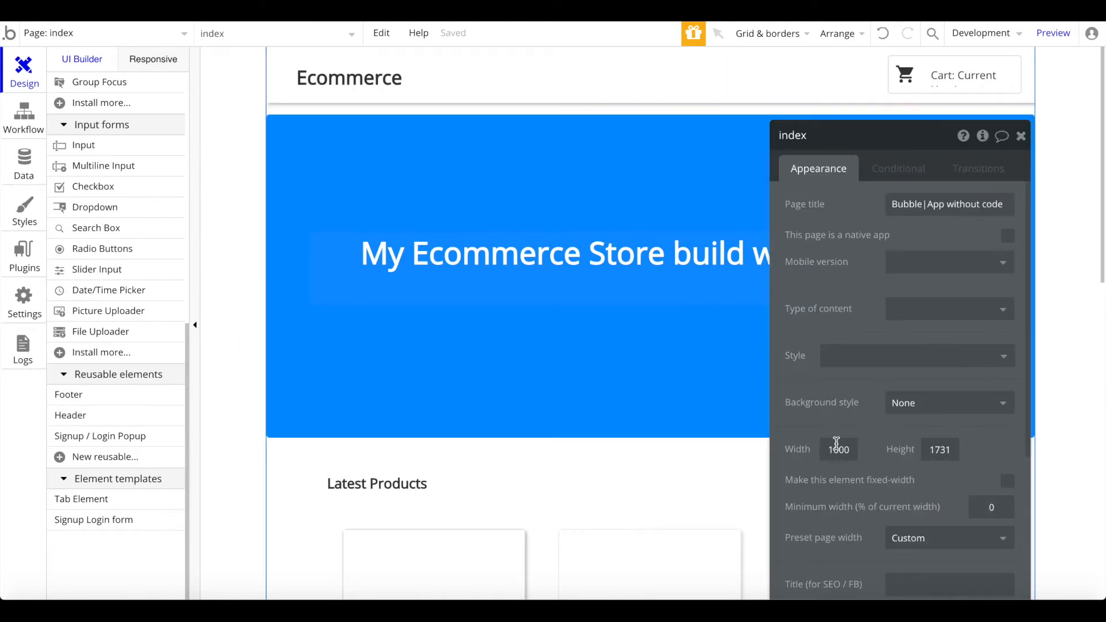
{"action": "left_click_drag", "start_coordinate": [807, 95], "coordinate": [797, 87]}
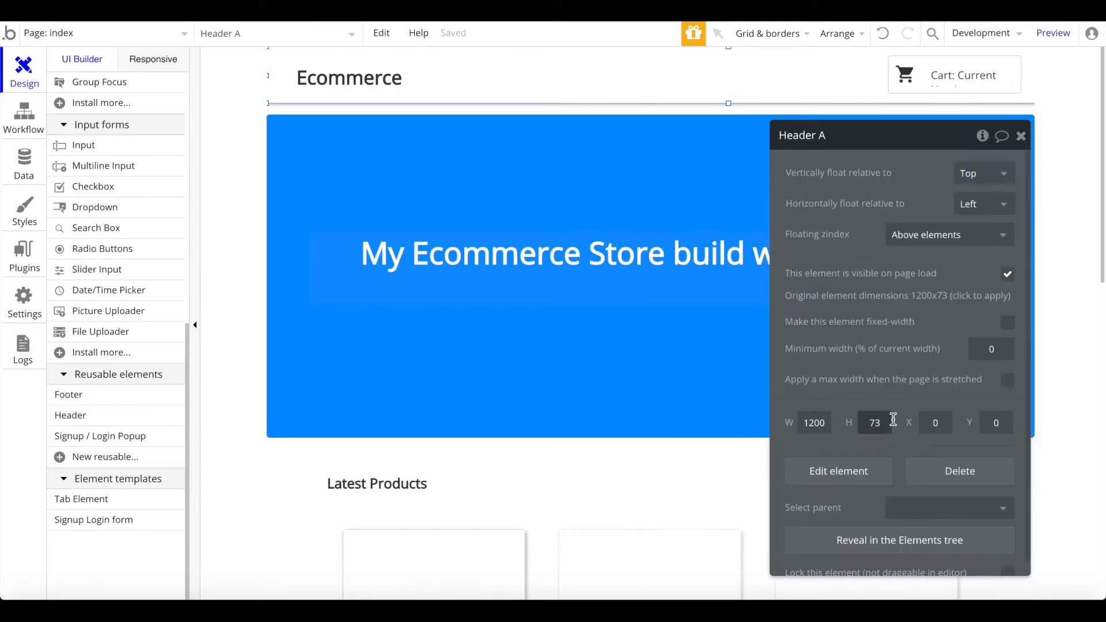
{"action": "double_click", "coordinate": [814, 423]}
{"action": "type", "text": "1000"}
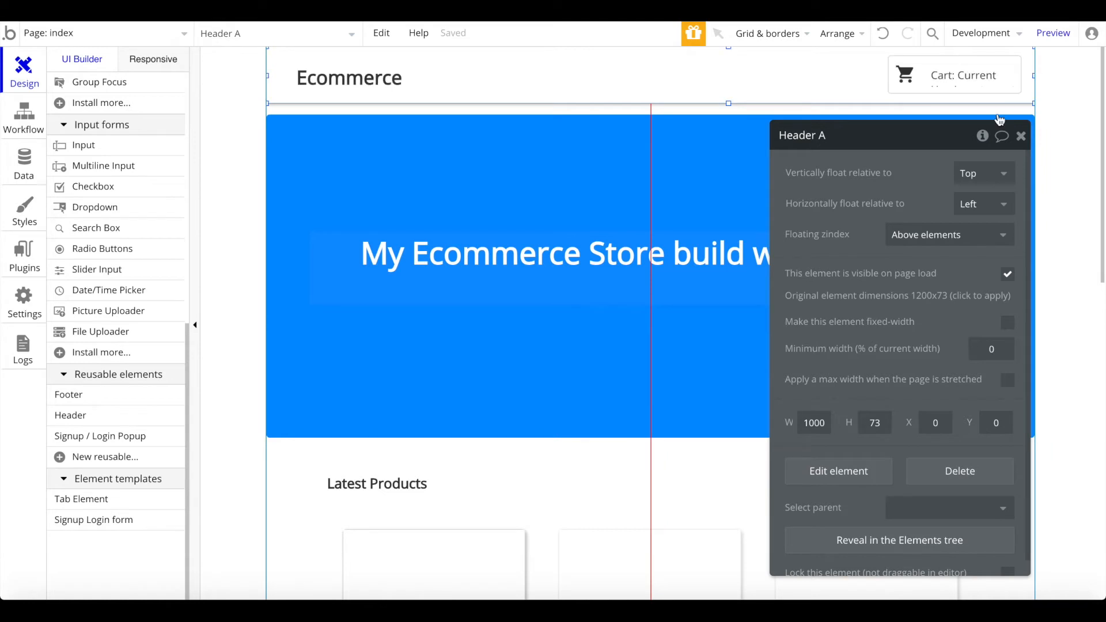
Step: Move the blue banner up so it sits directly beneath the header
{"action": "left_click", "coordinate": [1025, 138]}
{"action": "left_click_drag", "start_coordinate": [795, 194], "coordinate": [794, 177]}
{"action": "left_click", "coordinate": [1095, 174]}
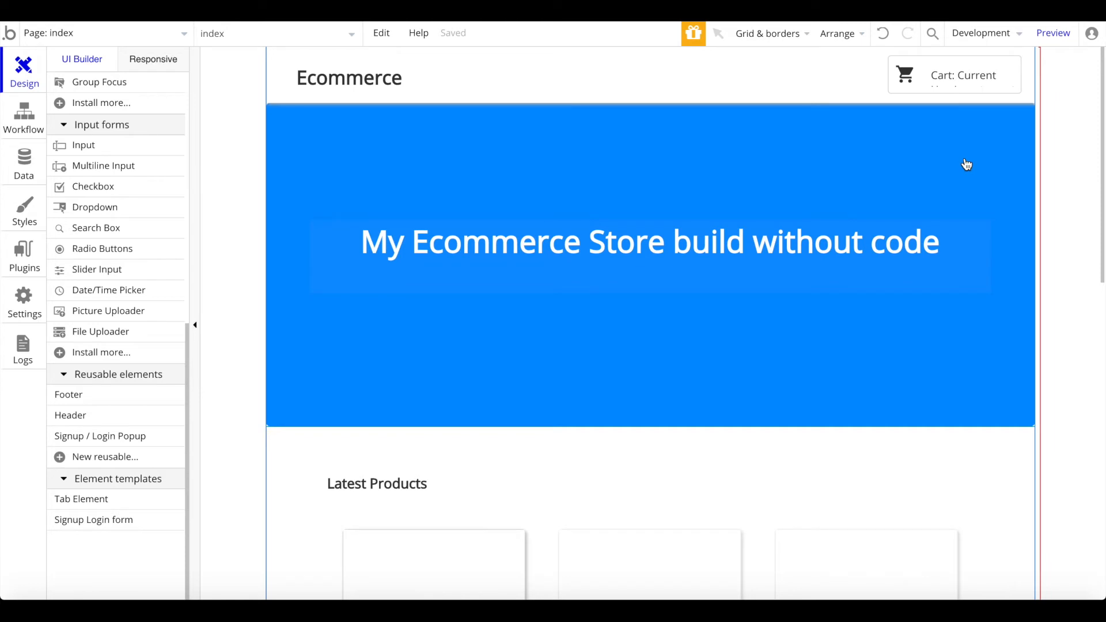
{"action": "left_click_drag", "start_coordinate": [730, 393], "coordinate": [990, 294]}
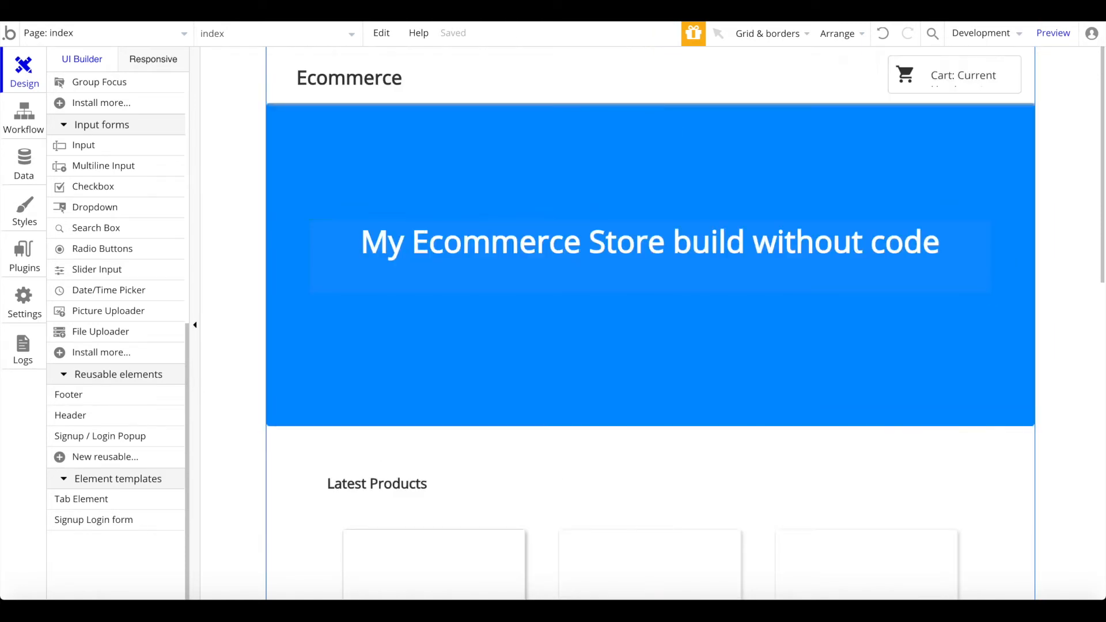
{"action": "left_click", "coordinate": [1064, 38]}
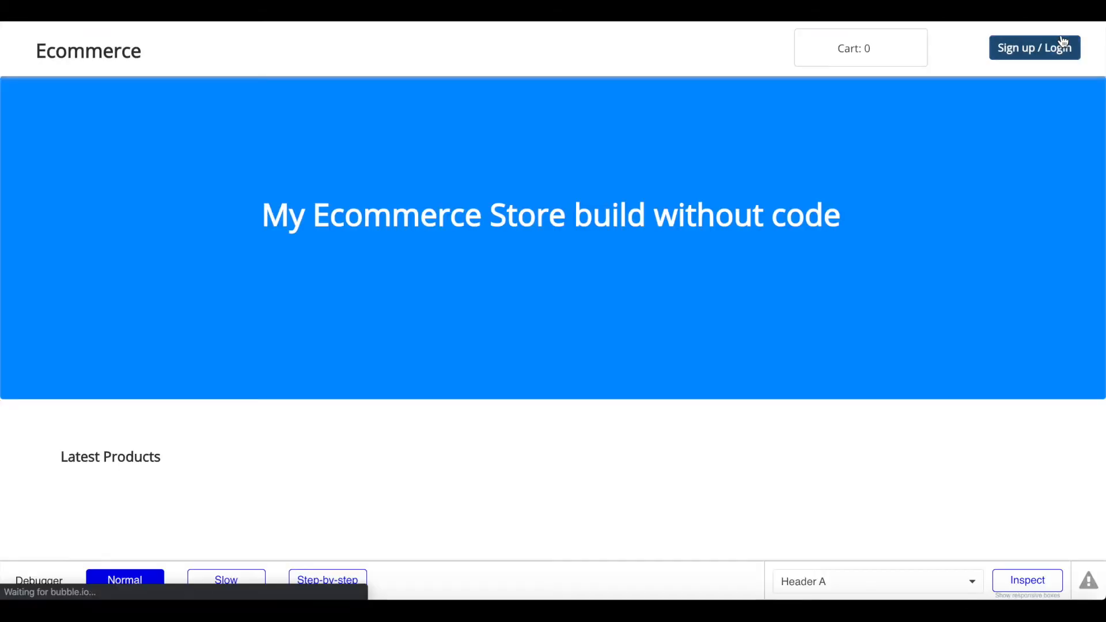
{"action": "scroll", "coordinate": [853, 160], "scroll_direction": "down", "scroll_amount": 3}
{"action": "scroll", "coordinate": [853, 160], "scroll_direction": "up", "scroll_amount": 3}
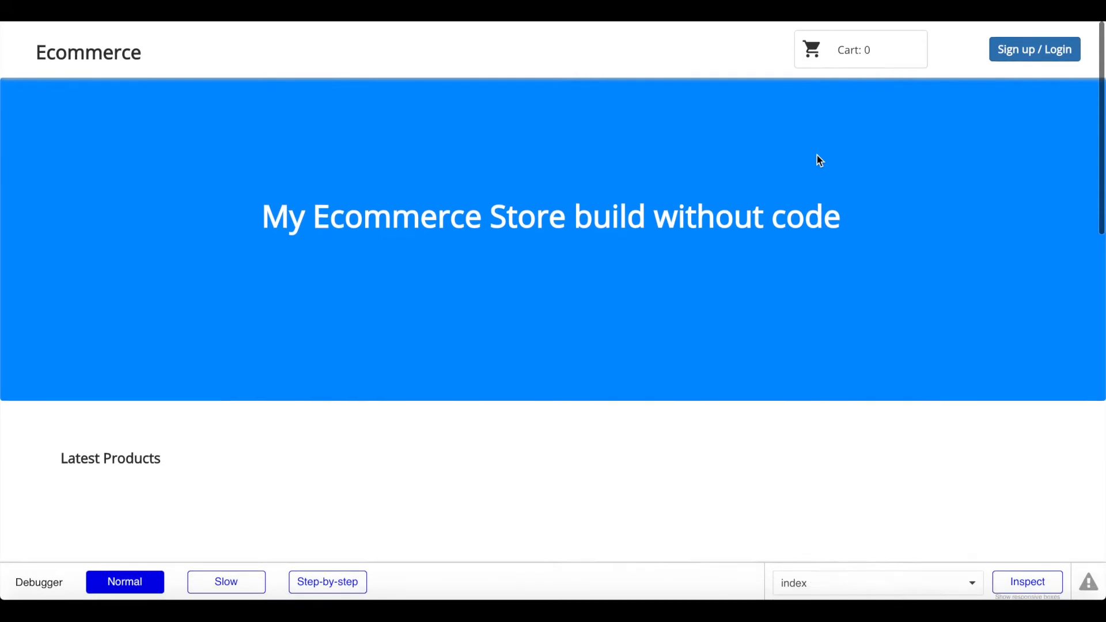
{"action": "scroll", "coordinate": [288, 281], "scroll_direction": "down", "scroll_amount": 2}
{"action": "scroll", "coordinate": [287, 278], "scroll_direction": "up", "scroll_amount": 2}
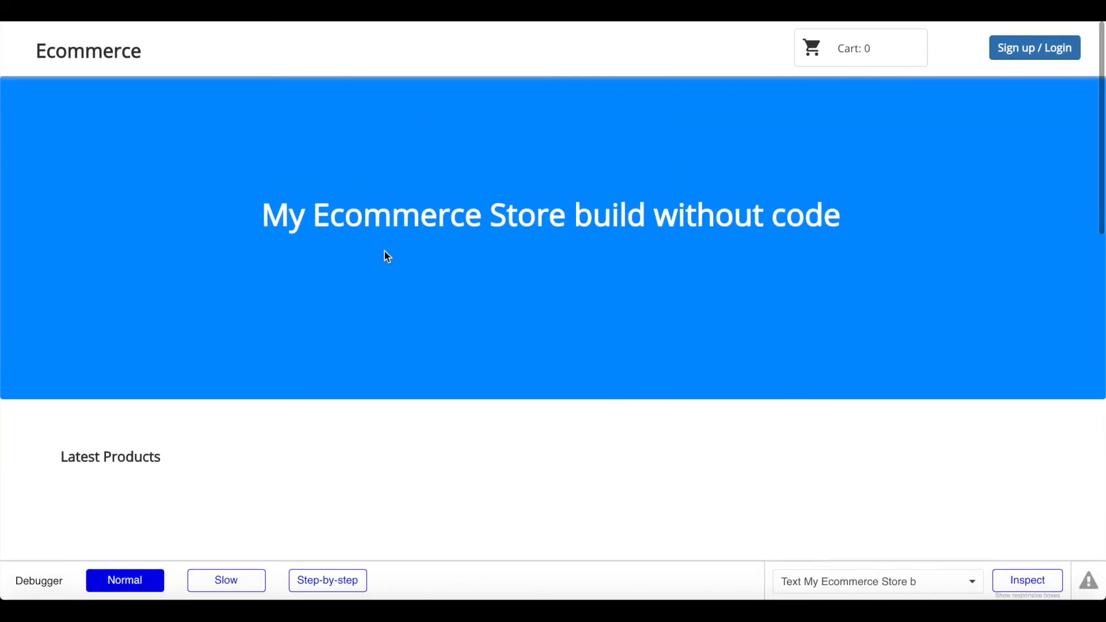
{"action": "triple_click", "coordinate": [334, 228]}
{"action": "left_click", "coordinate": [584, 218]}
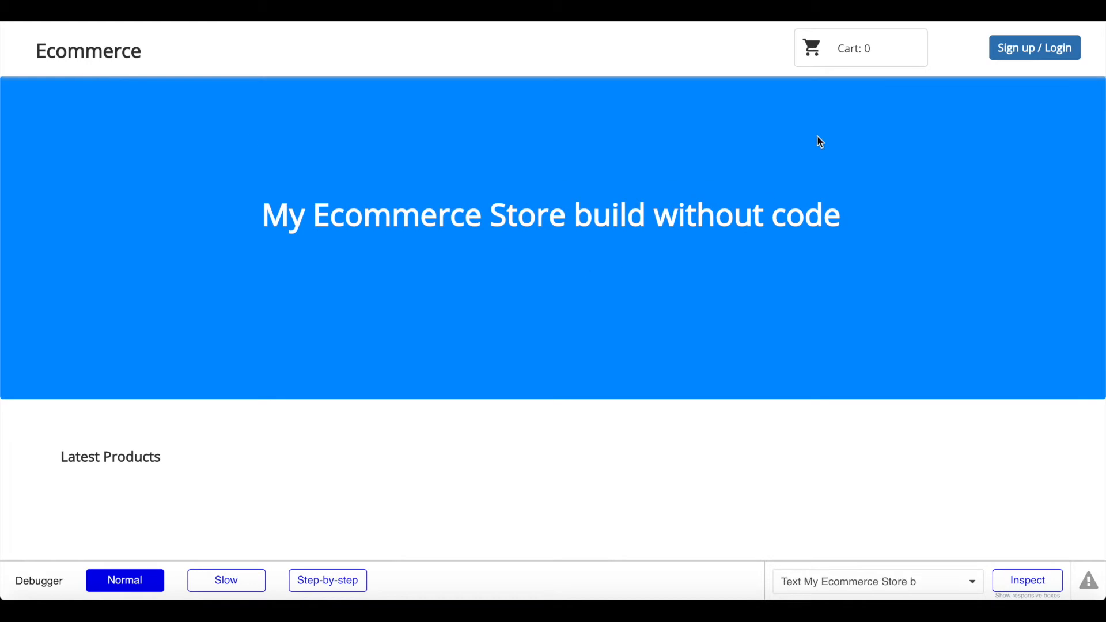
{"action": "left_click", "coordinate": [1030, 58]}
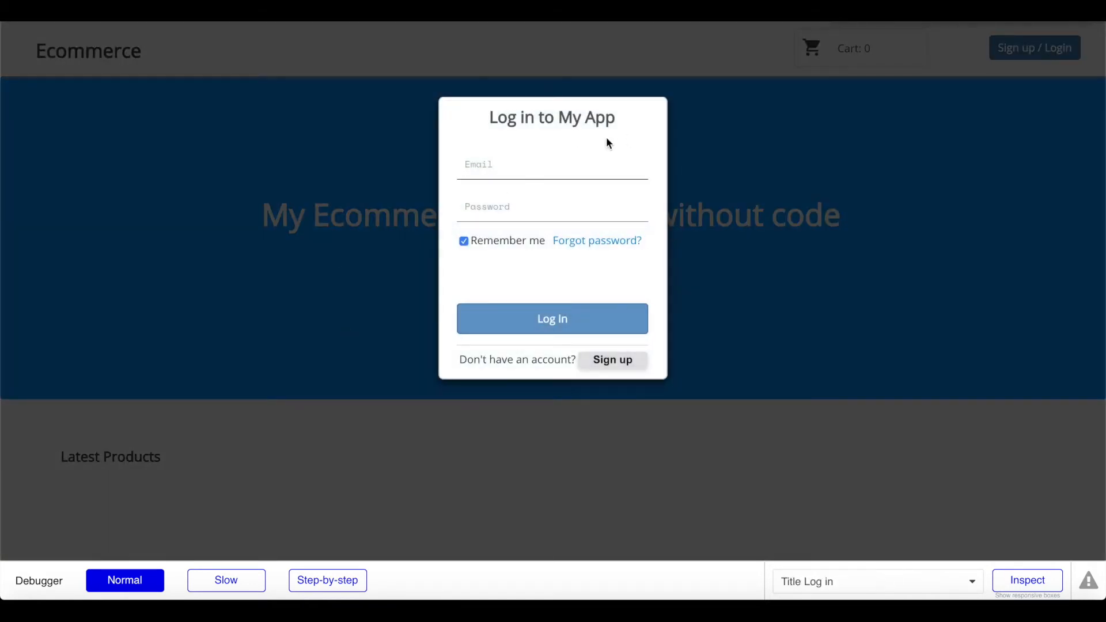
{"action": "left_click", "coordinate": [880, 198]}
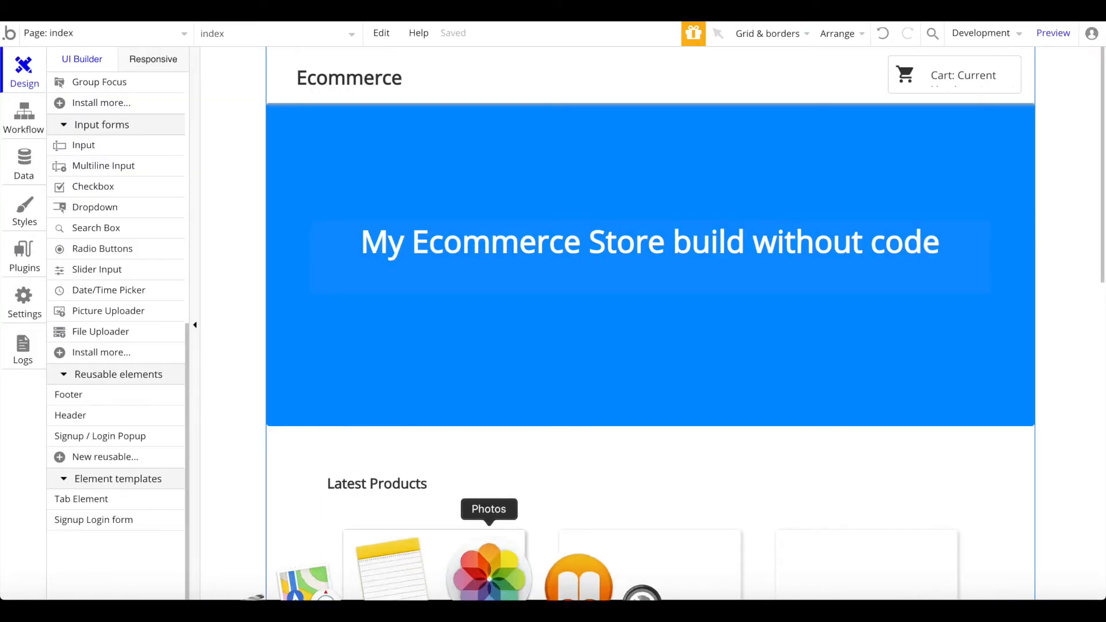
{"action": "scroll", "coordinate": [514, 386], "scroll_direction": "down", "scroll_amount": 5}
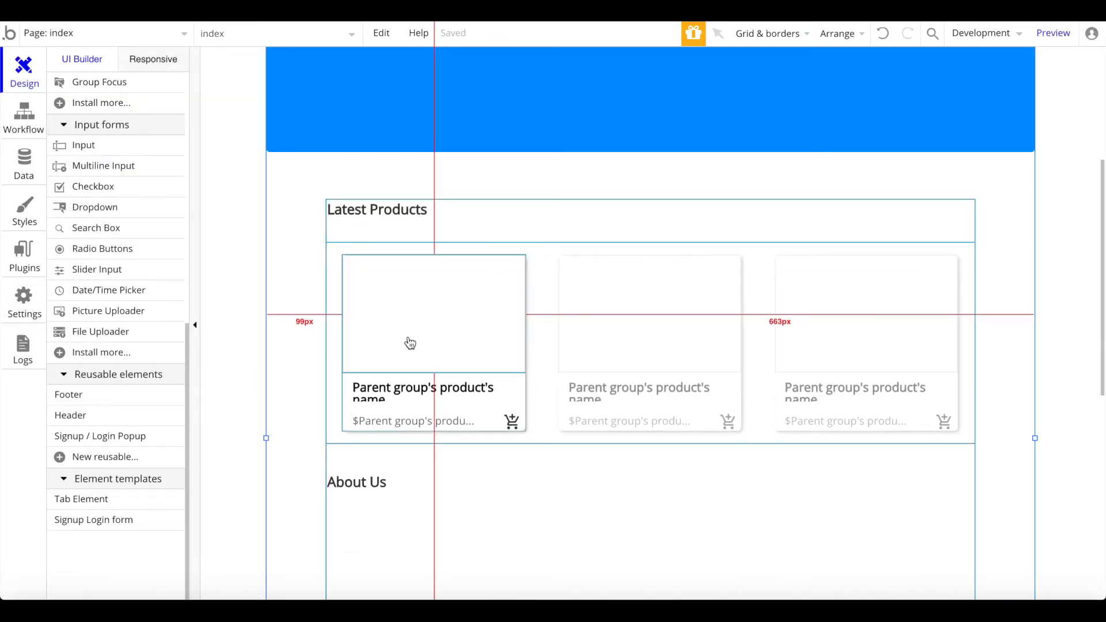
Step: Create a new blank page named 'product' from the page list
{"action": "scroll", "coordinate": [411, 343], "scroll_direction": "down", "scroll_amount": 1}
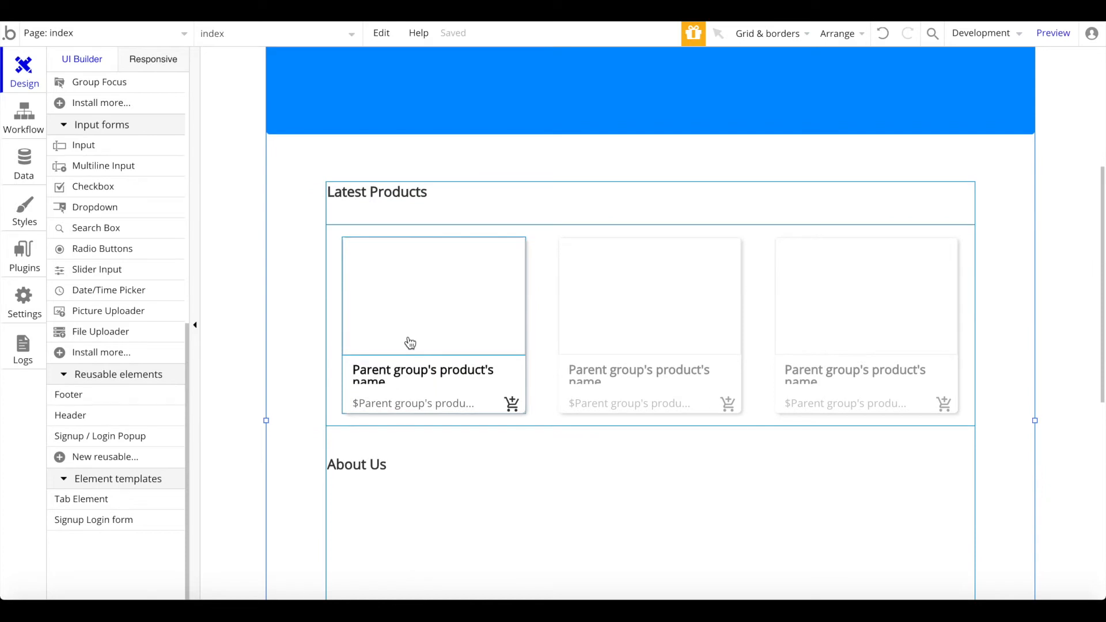
{"action": "left_click", "coordinate": [127, 30]}
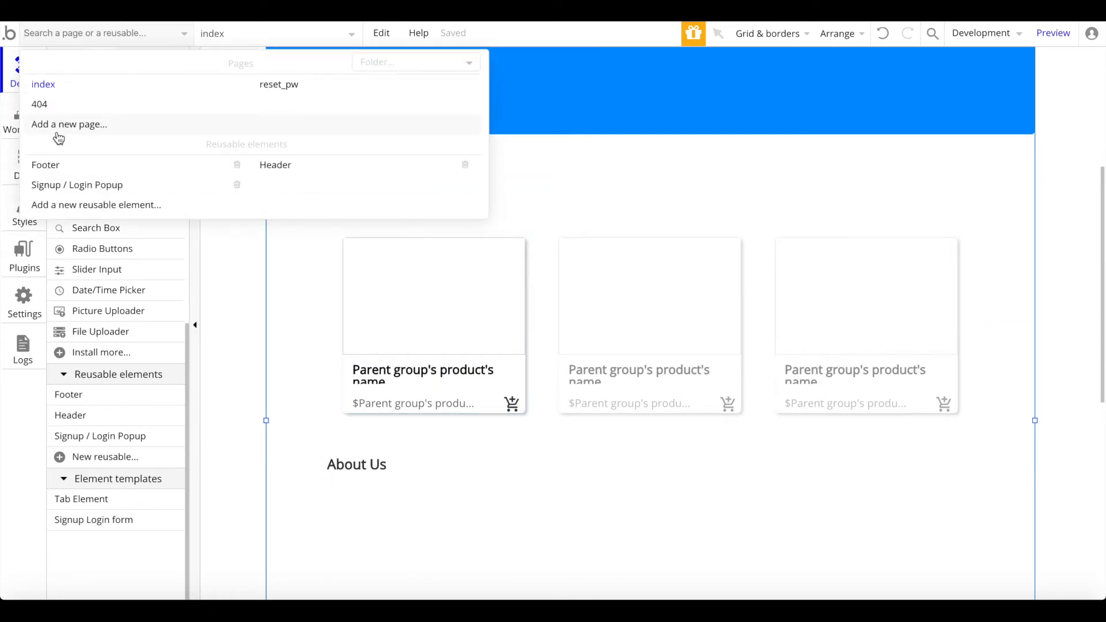
{"action": "left_click", "coordinate": [84, 125]}
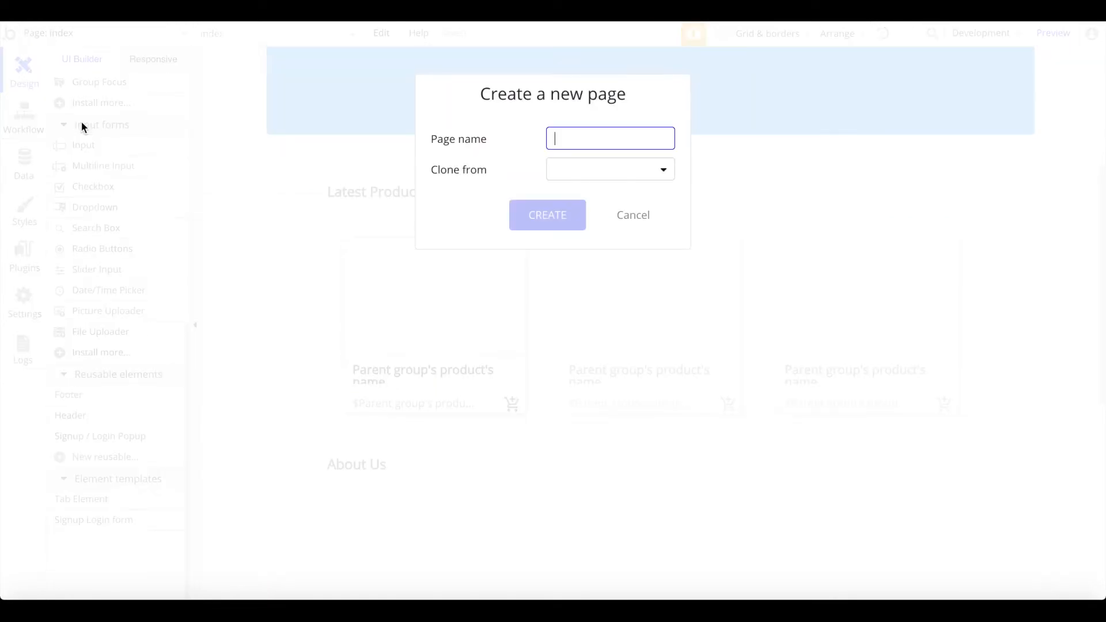
{"action": "type", "text": "product"}
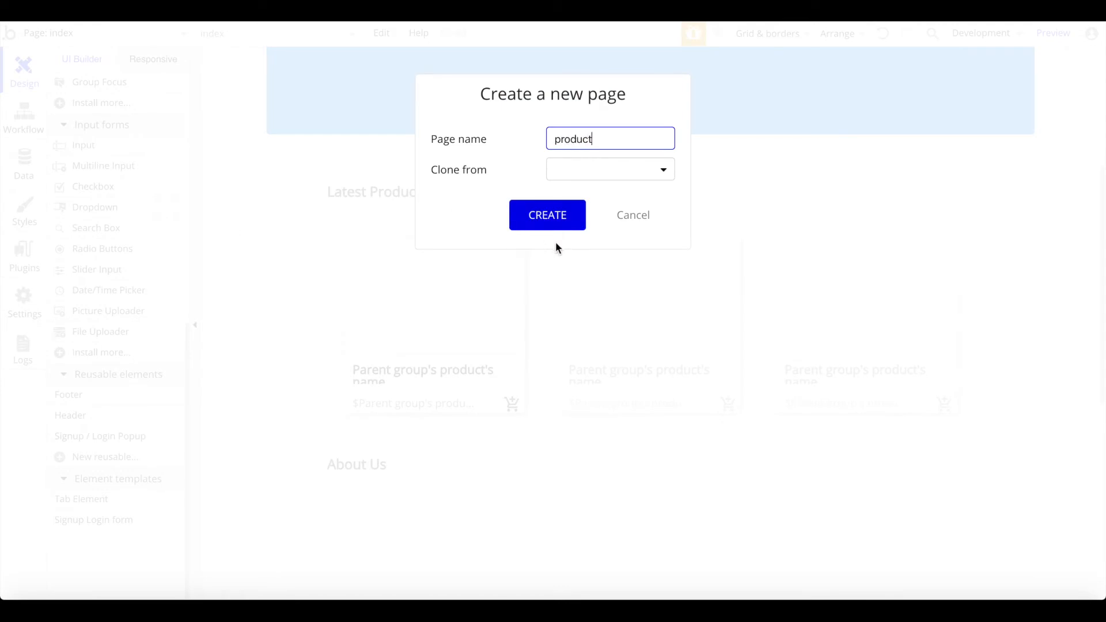
{"action": "left_click", "coordinate": [549, 214]}
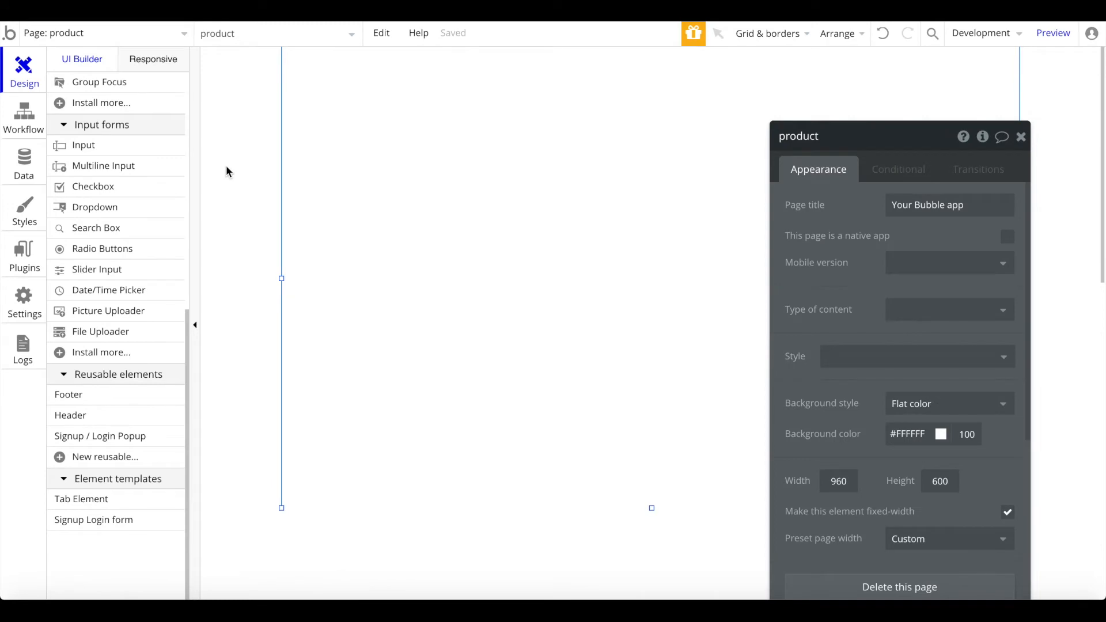
Step: Make the page 1000 wide, not fixed-width, with a light grey background
{"action": "scroll", "coordinate": [922, 346], "scroll_direction": "down", "scroll_amount": 2}
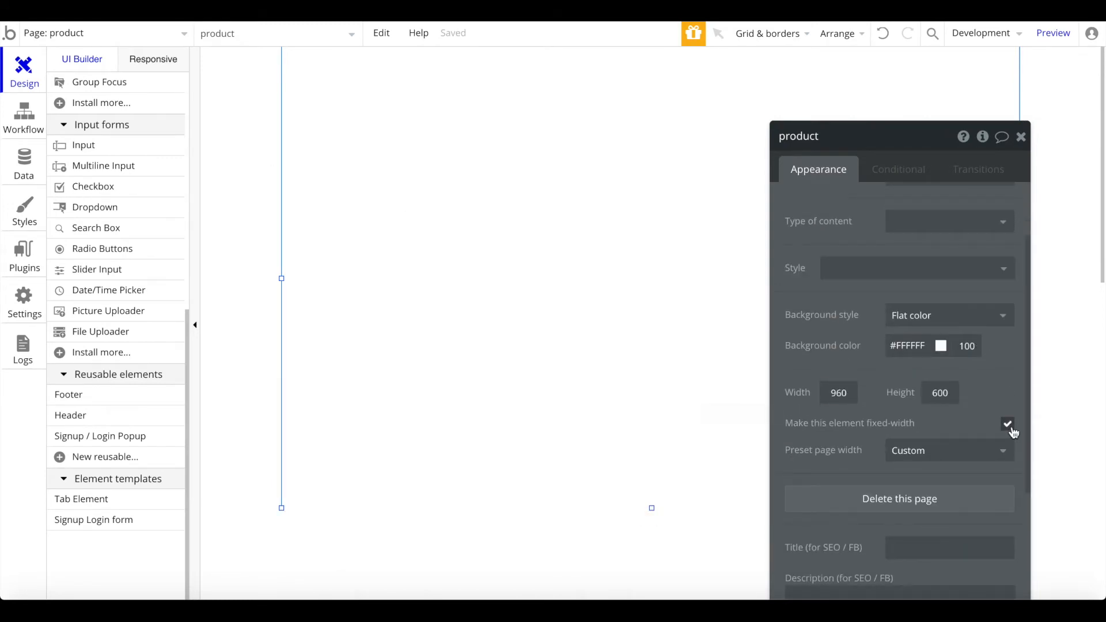
{"action": "left_click", "coordinate": [1008, 425]}
{"action": "double_click", "coordinate": [846, 385]}
{"action": "type", "text": "1000"}
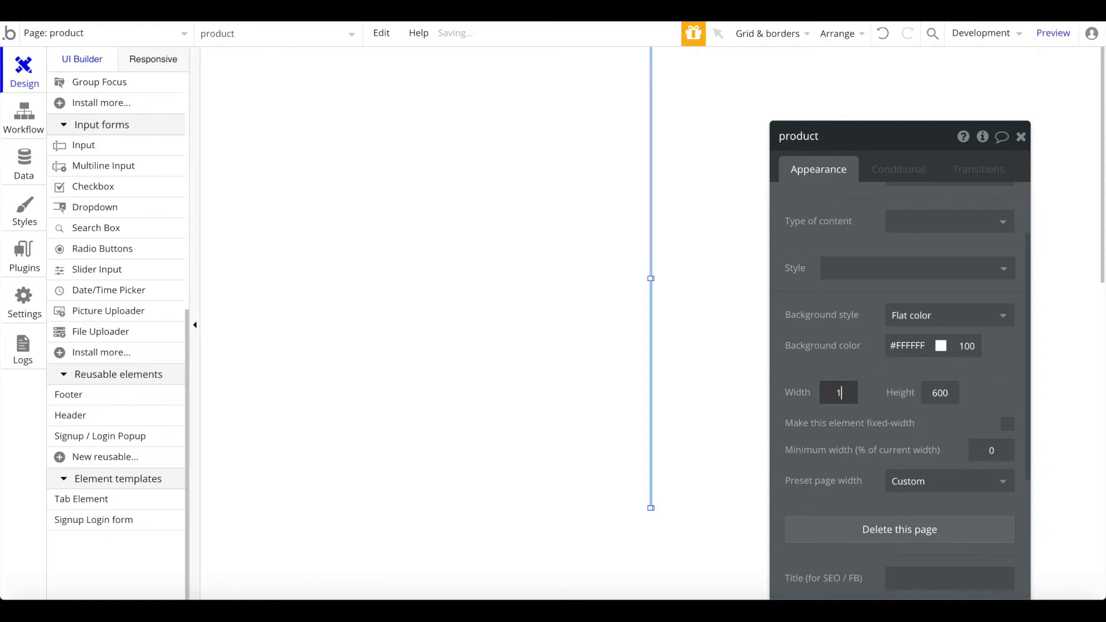
{"action": "left_click", "coordinate": [902, 347]}
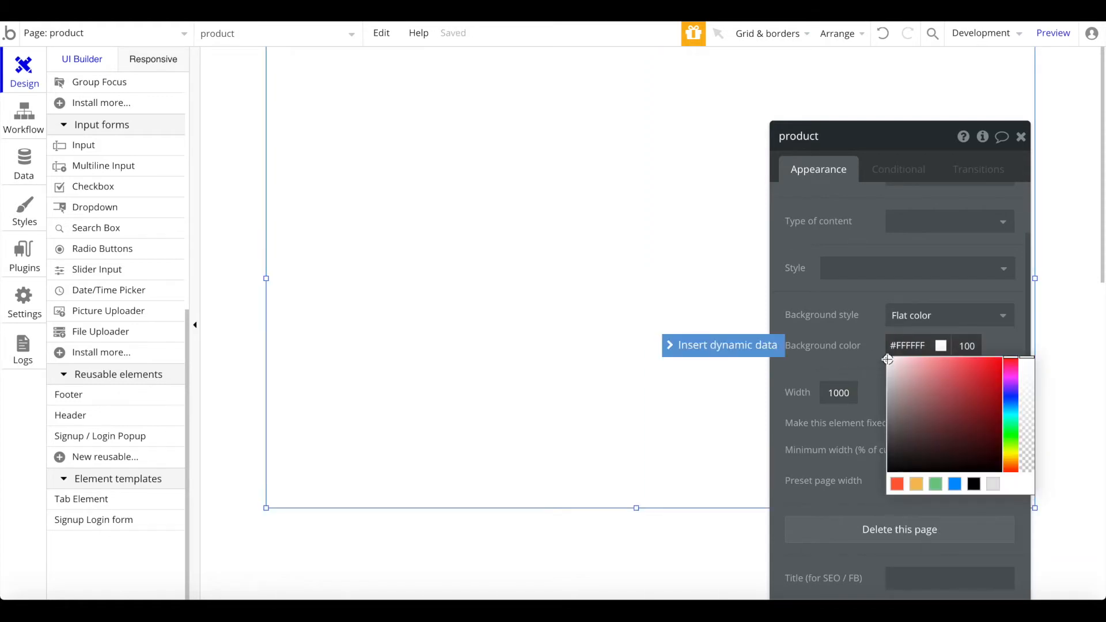
{"action": "left_click", "coordinate": [886, 363]}
Step: Make the page taller and set its type of content to product
{"action": "left_click_drag", "start_coordinate": [637, 509], "coordinate": [637, 569]}
{"action": "left_click", "coordinate": [976, 314]}
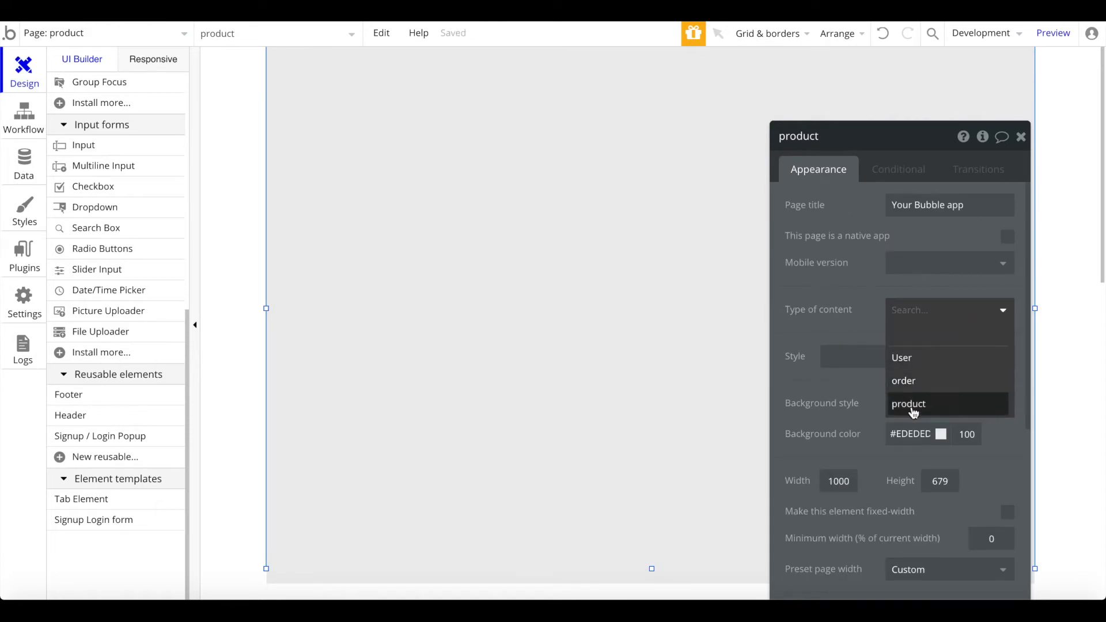
{"action": "left_click", "coordinate": [923, 402]}
{"action": "left_click", "coordinate": [1023, 137]}
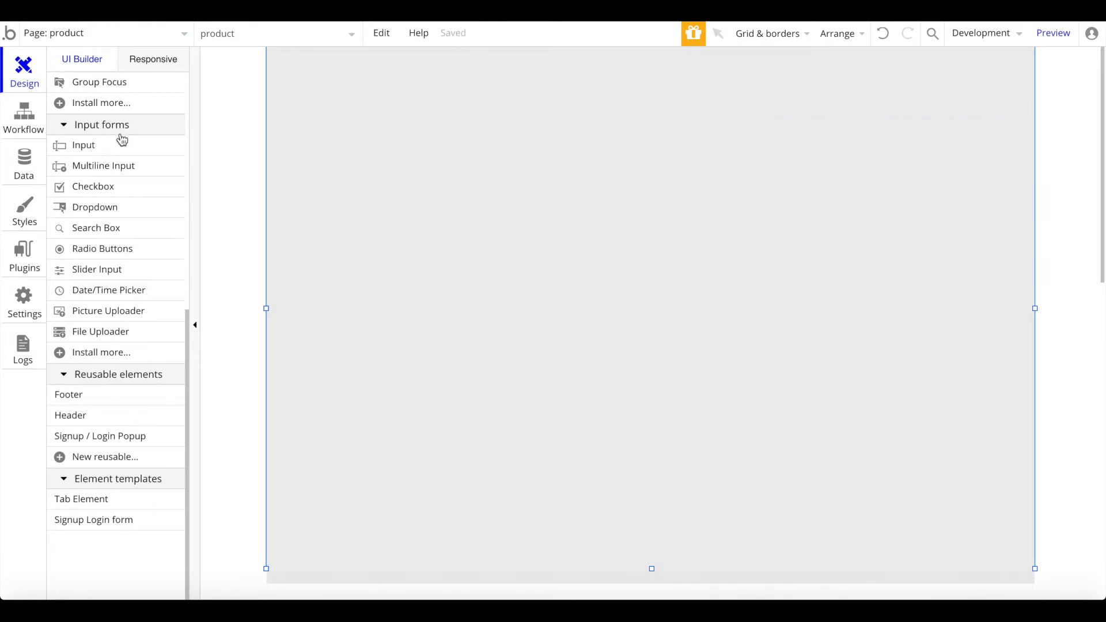
{"action": "scroll", "coordinate": [119, 138], "scroll_direction": "up", "scroll_amount": 7}
{"action": "double_click", "coordinate": [363, 333]}
{"action": "left_click", "coordinate": [926, 468]}
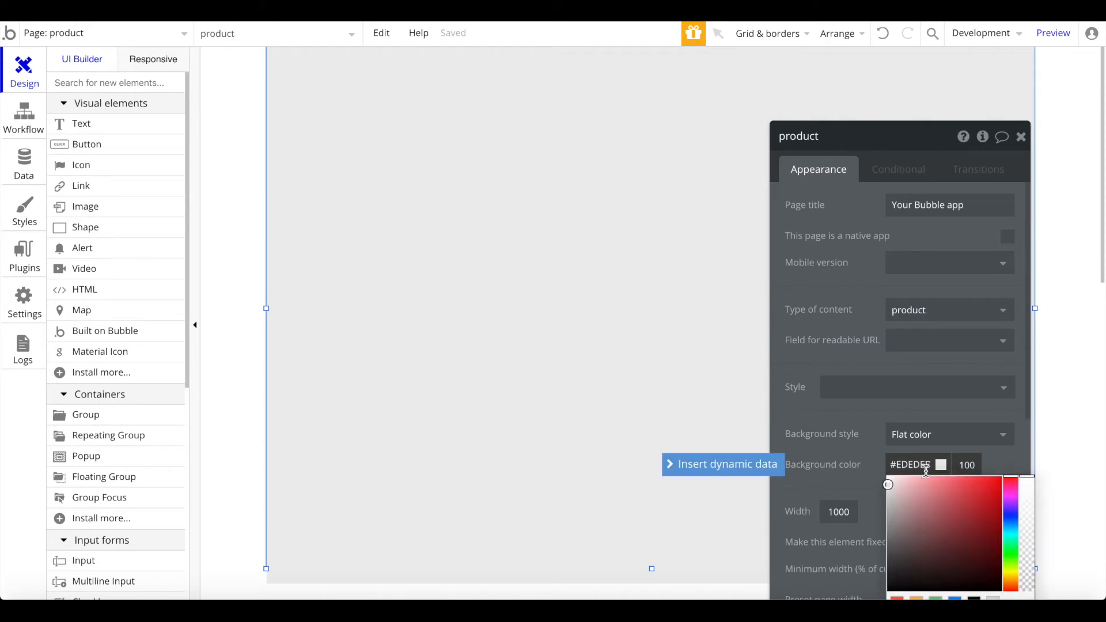
Step: Draw a wide text box near the page top and center it horizontally
{"action": "left_click", "coordinate": [104, 122]}
{"action": "mouse_move", "coordinate": [362, 94]}
{"action": "left_mouse_down"}
{"action": "mouse_move", "coordinate": [982, 125]}
{"action": "mouse_move", "coordinate": [974, 168]}
{"action": "left_mouse_up"}
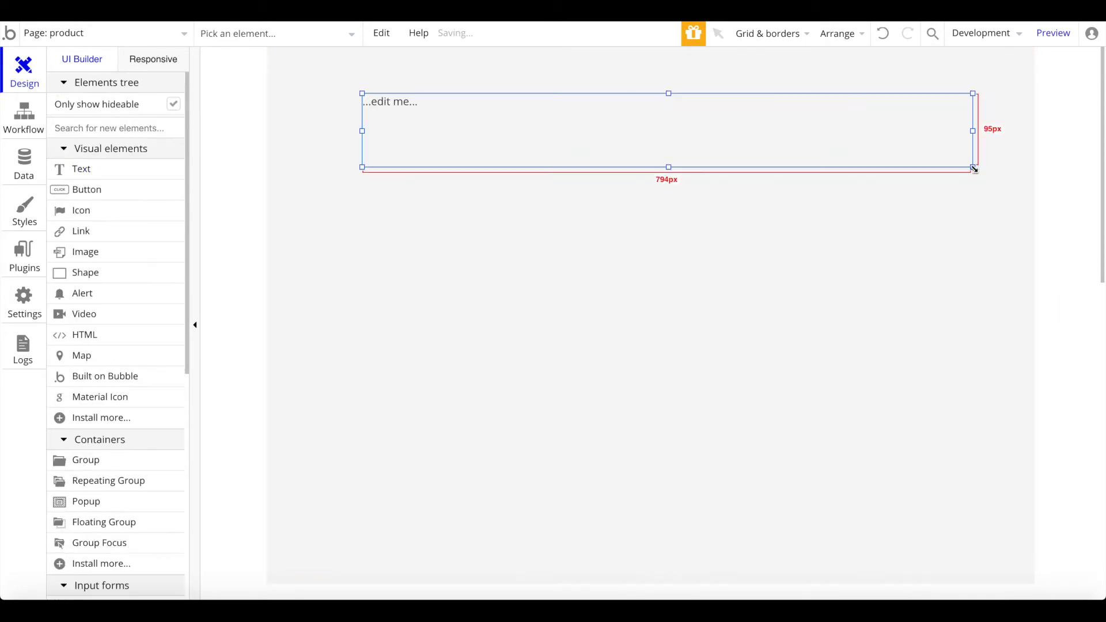
{"action": "right_click", "coordinate": [732, 168]}
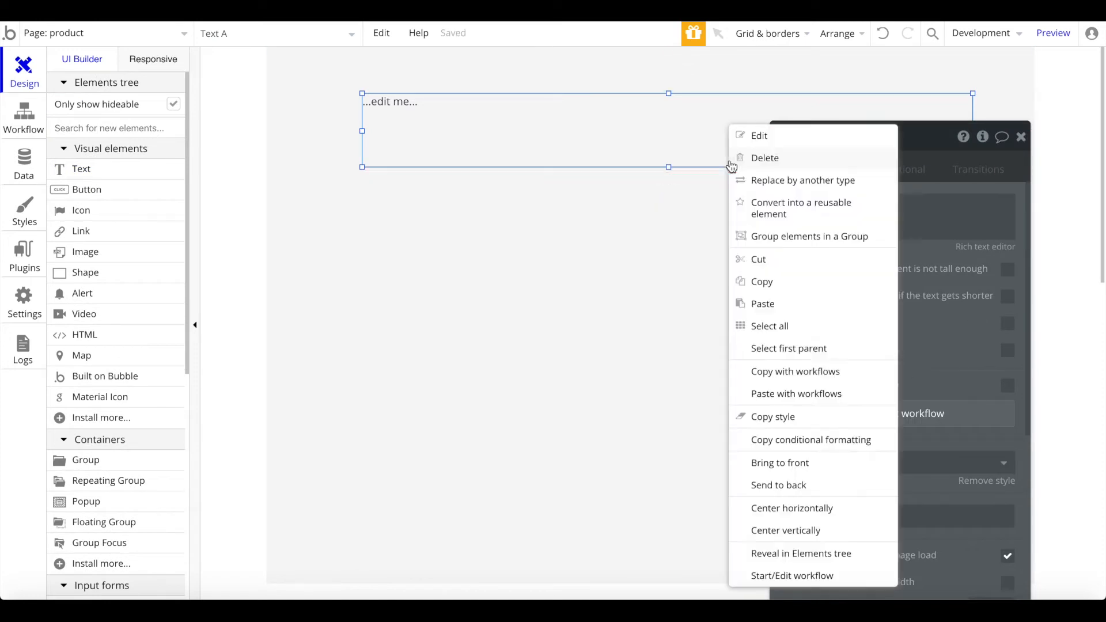
{"action": "left_click", "coordinate": [806, 508]}
{"action": "scroll", "coordinate": [988, 440], "scroll_direction": "down", "scroll_amount": 5}
{"action": "scroll", "coordinate": [974, 346], "scroll_direction": "up", "scroll_amount": 5}
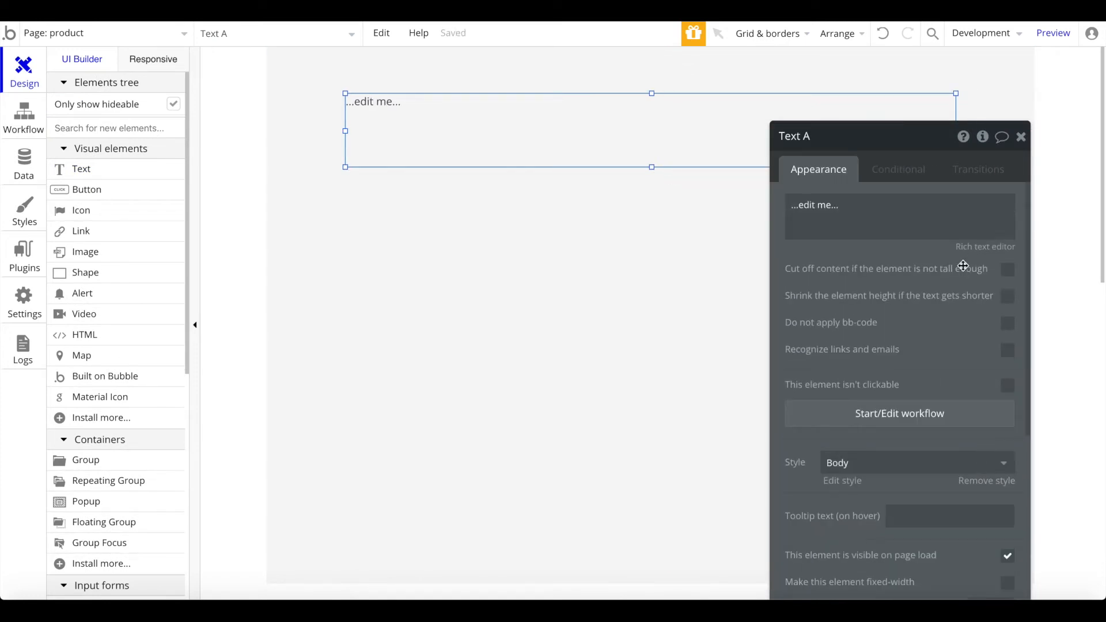
Step: Make the text show Current Page product's name, unstyled, centre-aligned at size 40
{"action": "left_click", "coordinate": [920, 241]}
{"action": "left_click", "coordinate": [729, 207]}
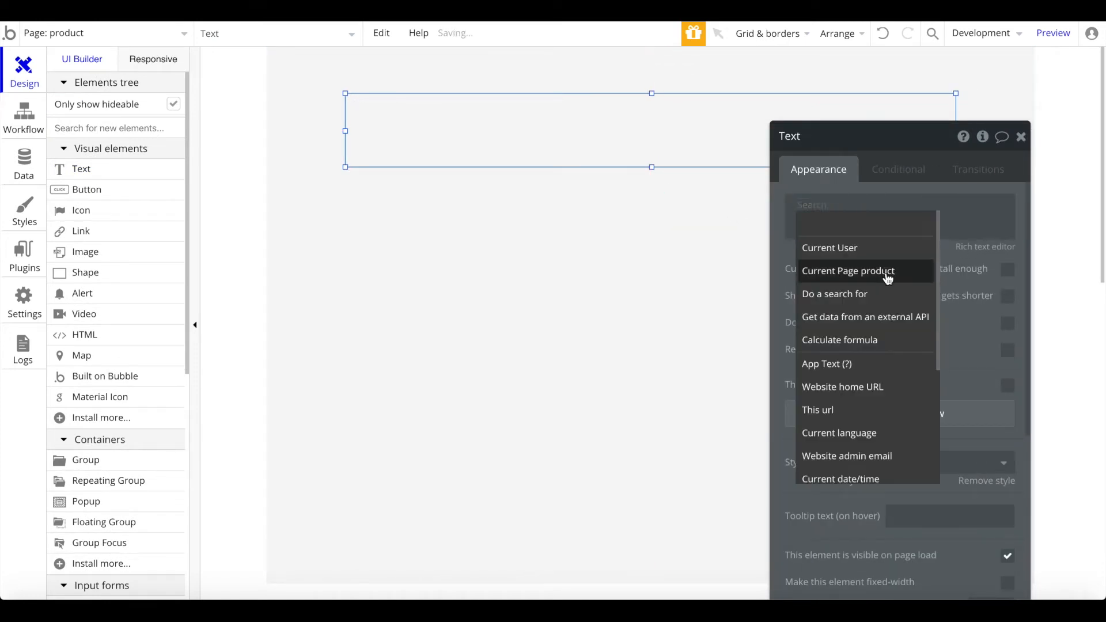
{"action": "left_click", "coordinate": [847, 269]}
{"action": "left_click", "coordinate": [941, 271]}
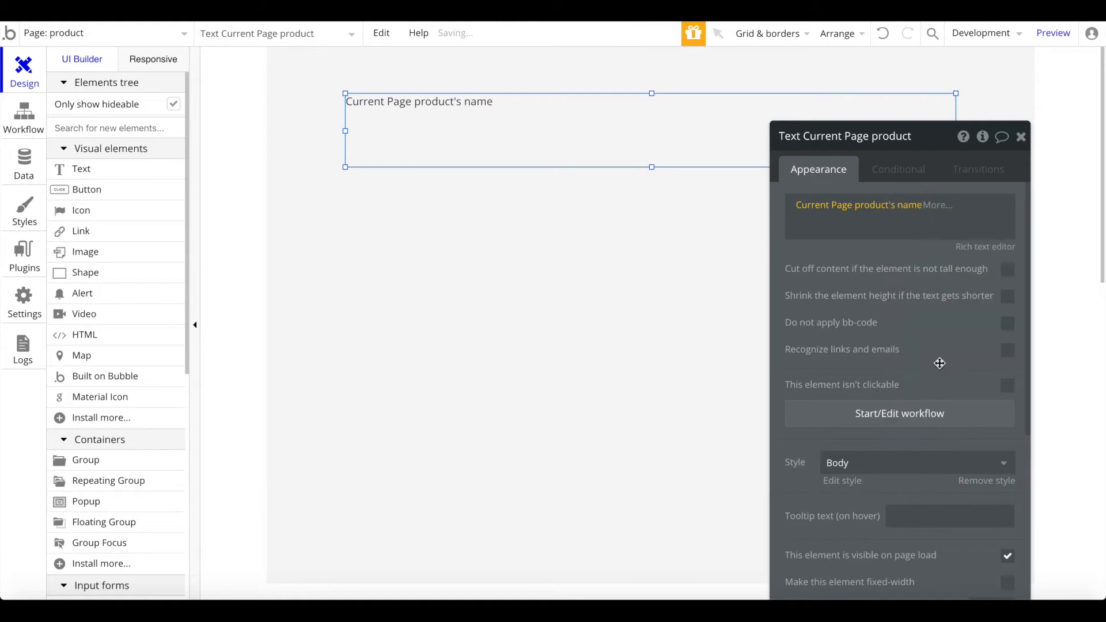
{"action": "left_click", "coordinate": [984, 482]}
{"action": "left_click", "coordinate": [904, 542]}
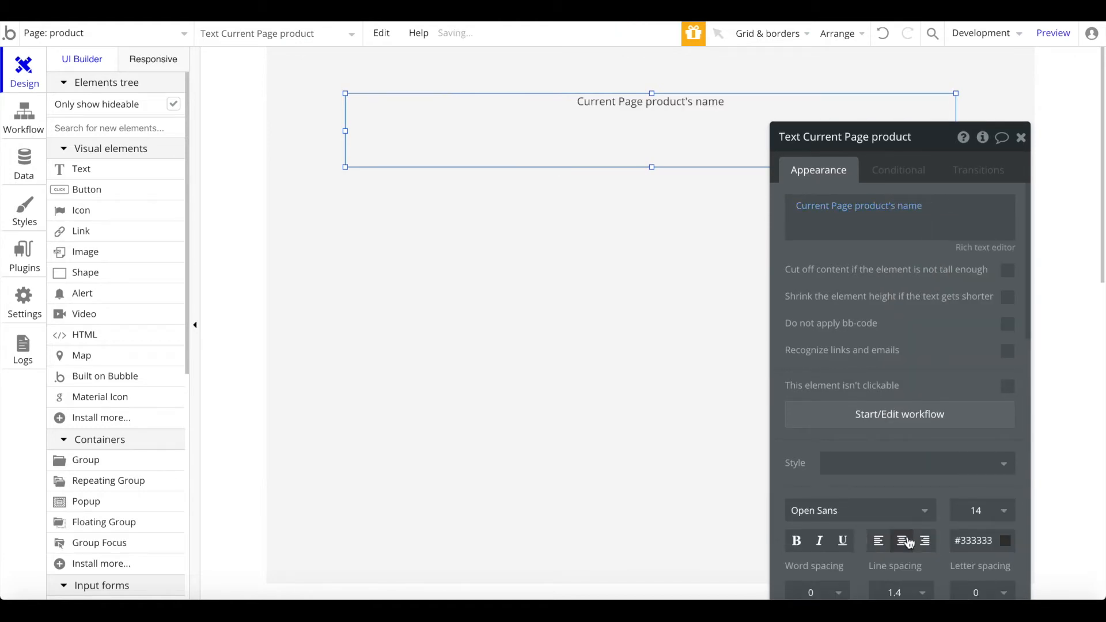
{"action": "left_click", "coordinate": [977, 510]}
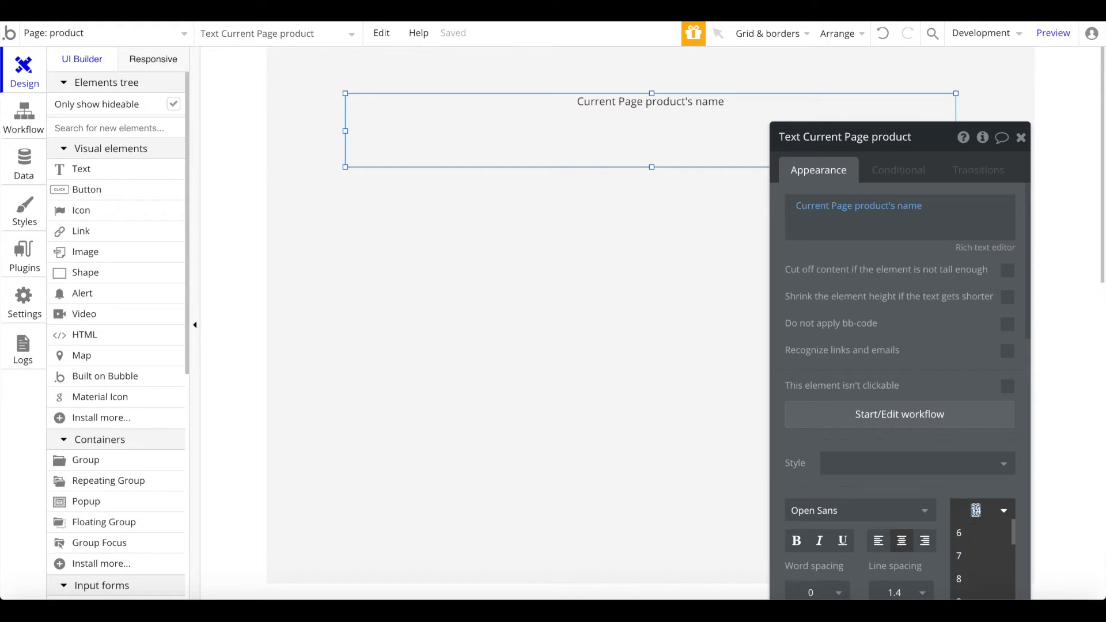
{"action": "key", "text": "Return"}
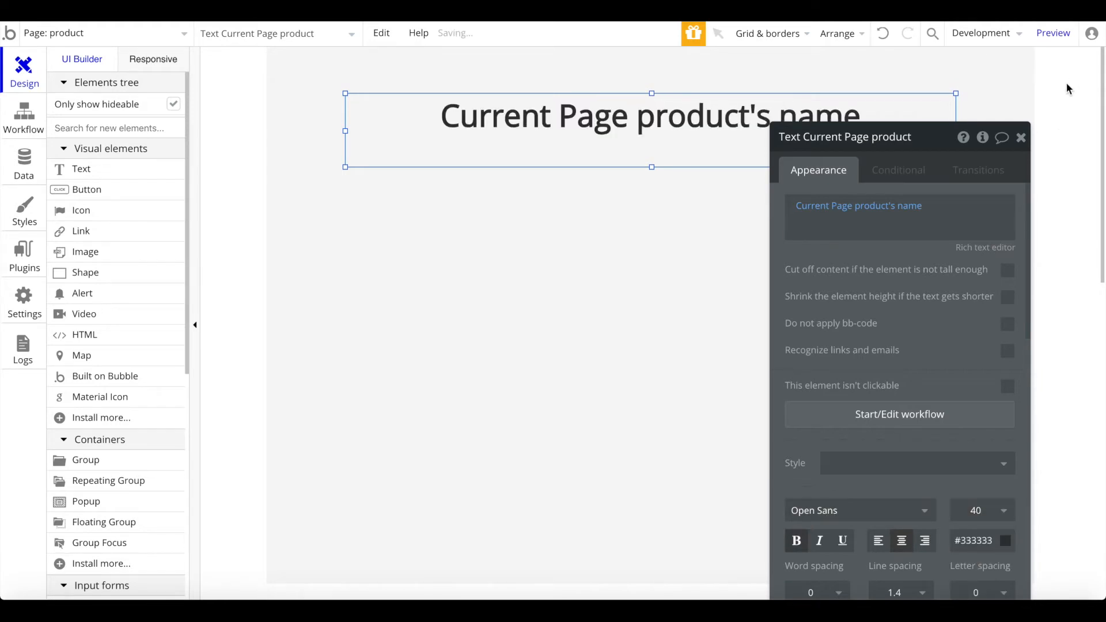
{"action": "left_click", "coordinate": [1021, 137]}
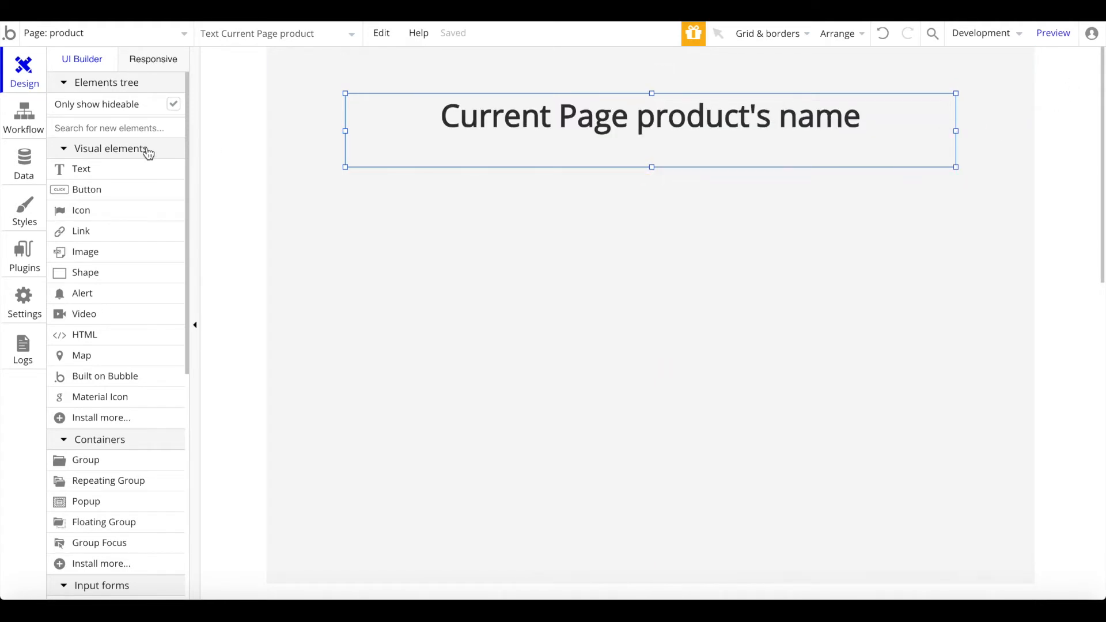
{"action": "type", "text": "imag"}
{"action": "left_click", "coordinate": [87, 168]}
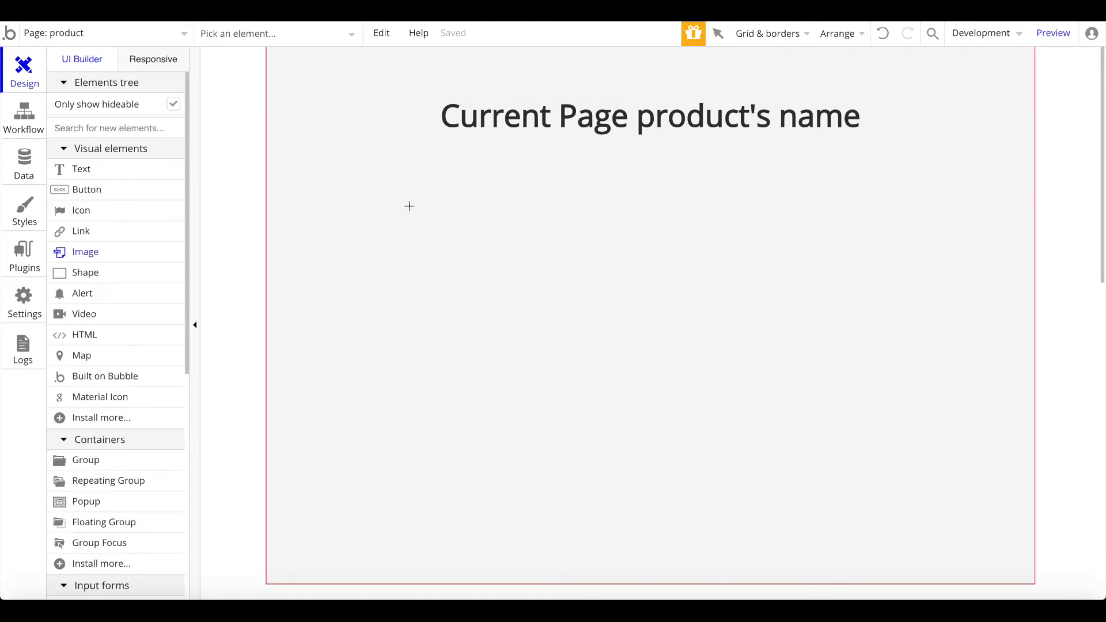
Step: Draw an image under the title showing Current Page product's image
{"action": "left_click_drag", "start_coordinate": [408, 186], "coordinate": [667, 409]}
{"action": "left_click_drag", "start_coordinate": [493, 217], "coordinate": [432, 208]}
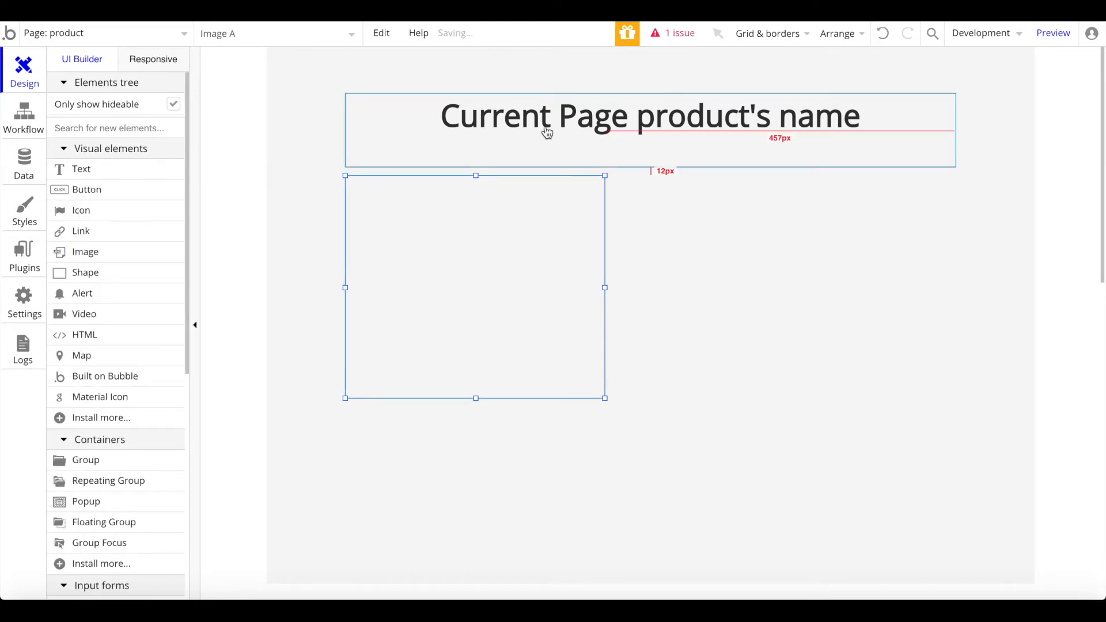
{"action": "double_click", "coordinate": [586, 238]}
{"action": "left_click", "coordinate": [781, 262]}
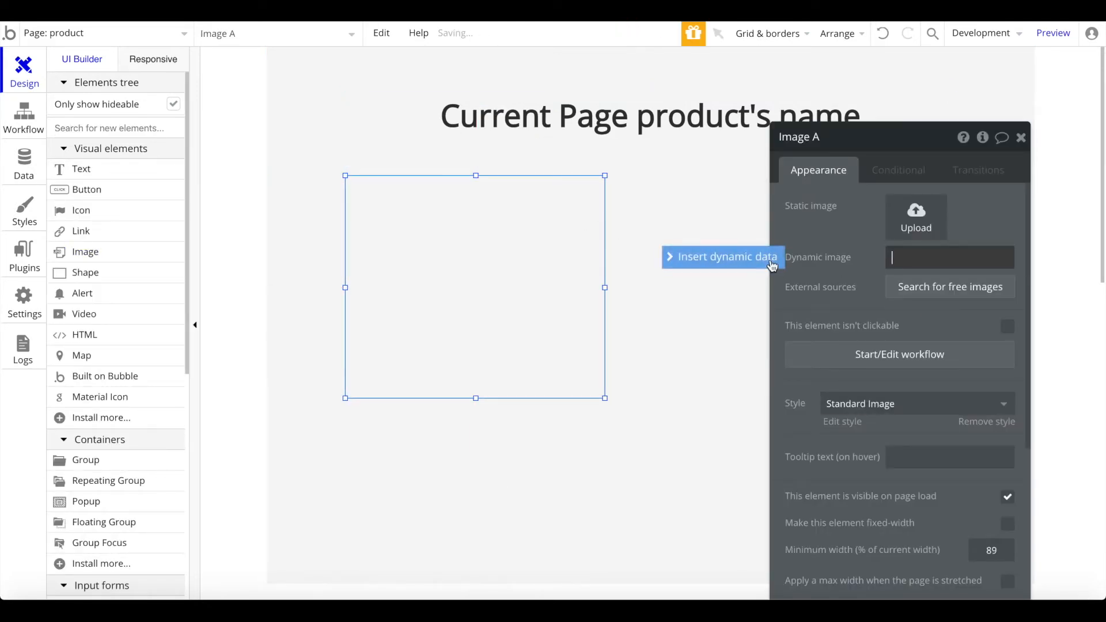
{"action": "left_click", "coordinate": [969, 322]}
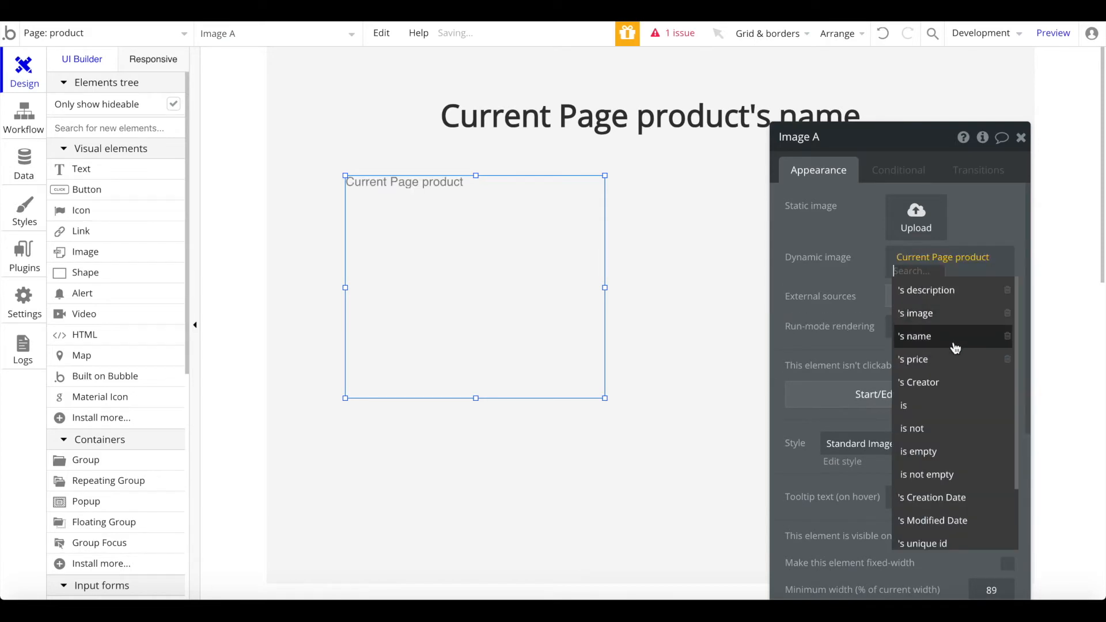
{"action": "left_click", "coordinate": [949, 315]}
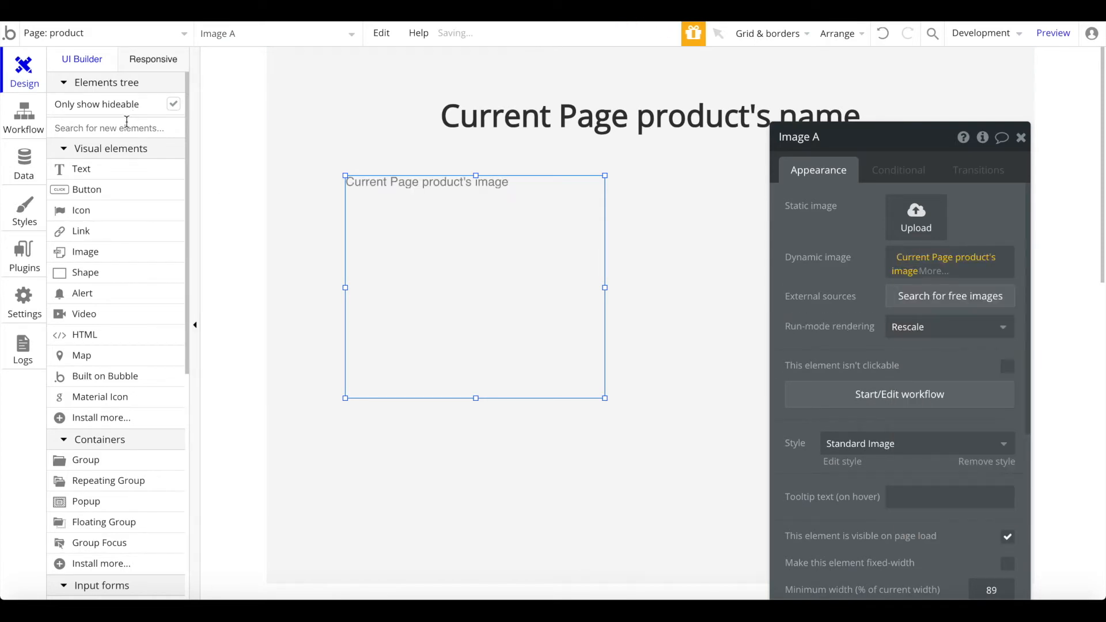
Step: Draw a new text box to the right of the image
{"action": "type", "text": "te"}
{"action": "left_click", "coordinate": [84, 167]}
{"action": "left_click_drag", "start_coordinate": [656, 172], "coordinate": [858, 310]}
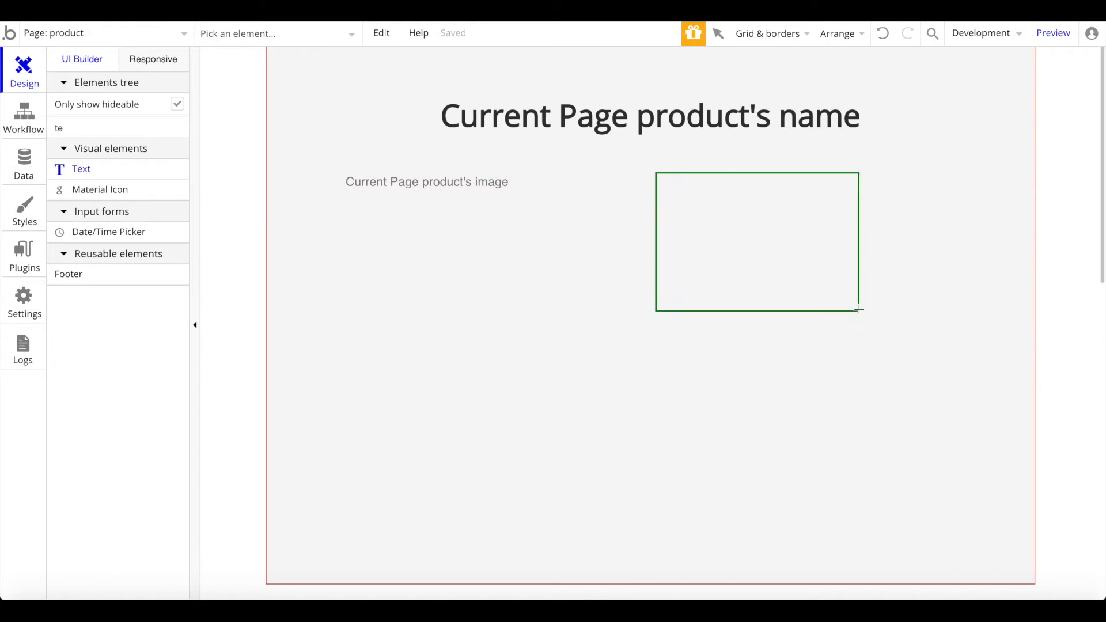
{"action": "left_click_drag", "start_coordinate": [716, 240], "coordinate": [700, 243]}
Step: Enlarge the text box and make it show Current Page product's description
{"action": "left_click_drag", "start_coordinate": [841, 316], "coordinate": [903, 335]}
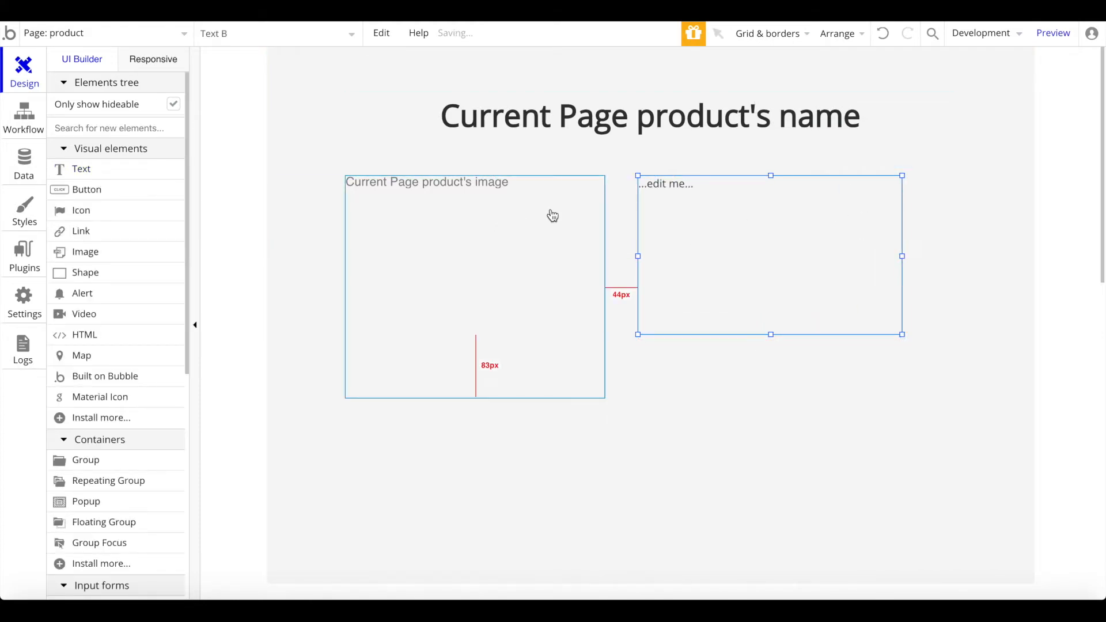
{"action": "left_click_drag", "start_coordinate": [903, 256], "coordinate": [956, 254]}
{"action": "double_click", "coordinate": [798, 225]}
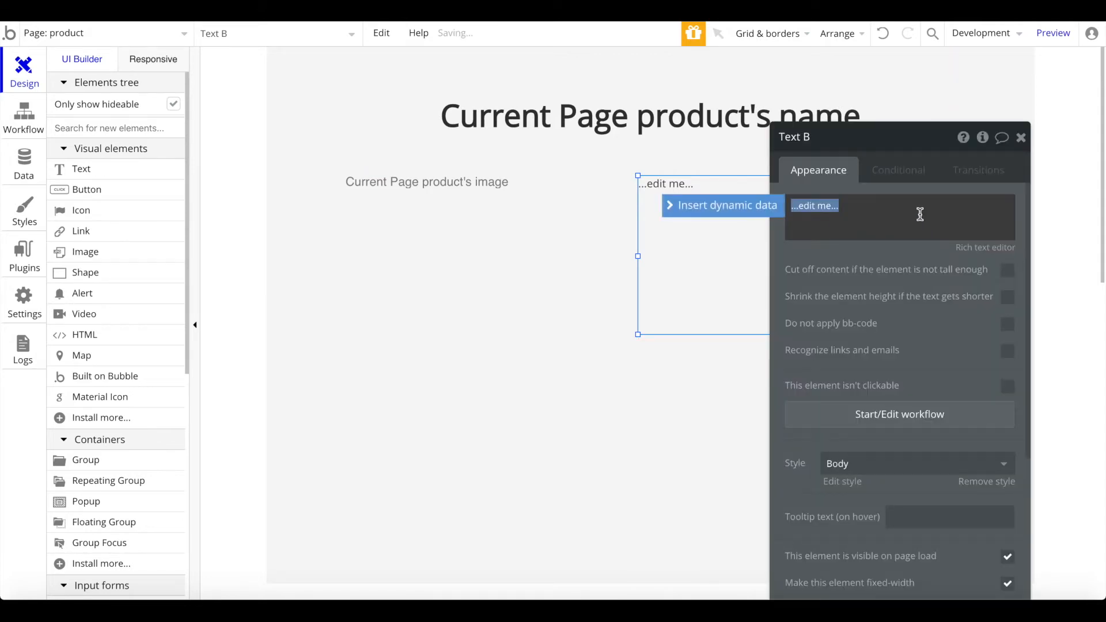
{"action": "left_click", "coordinate": [727, 206]}
{"action": "left_click", "coordinate": [865, 268]}
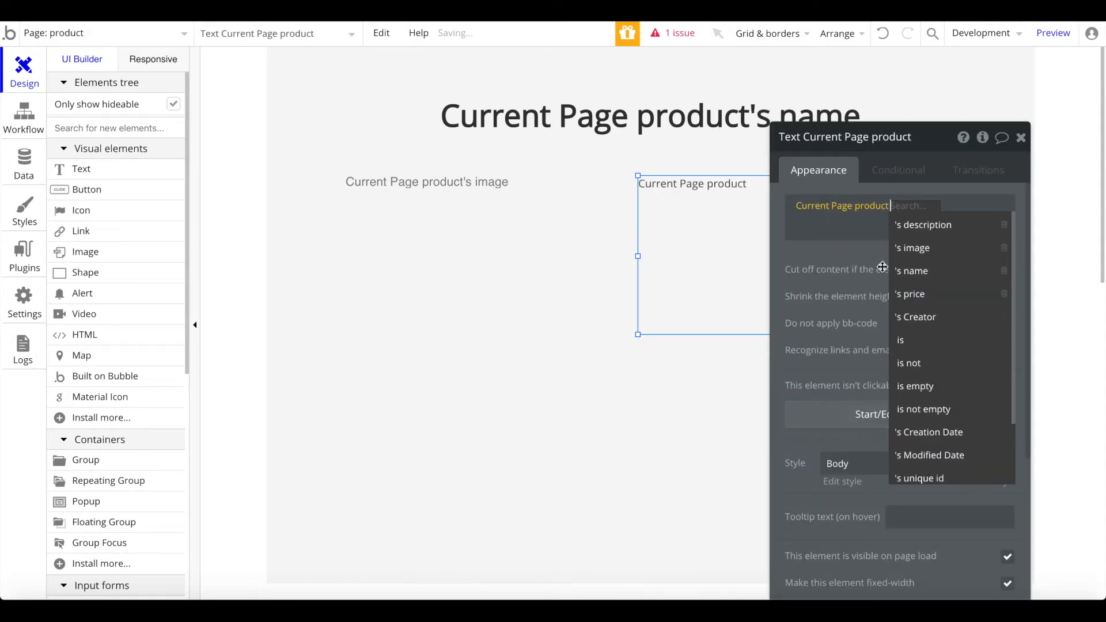
{"action": "left_click", "coordinate": [931, 229]}
{"action": "left_click", "coordinate": [931, 211]}
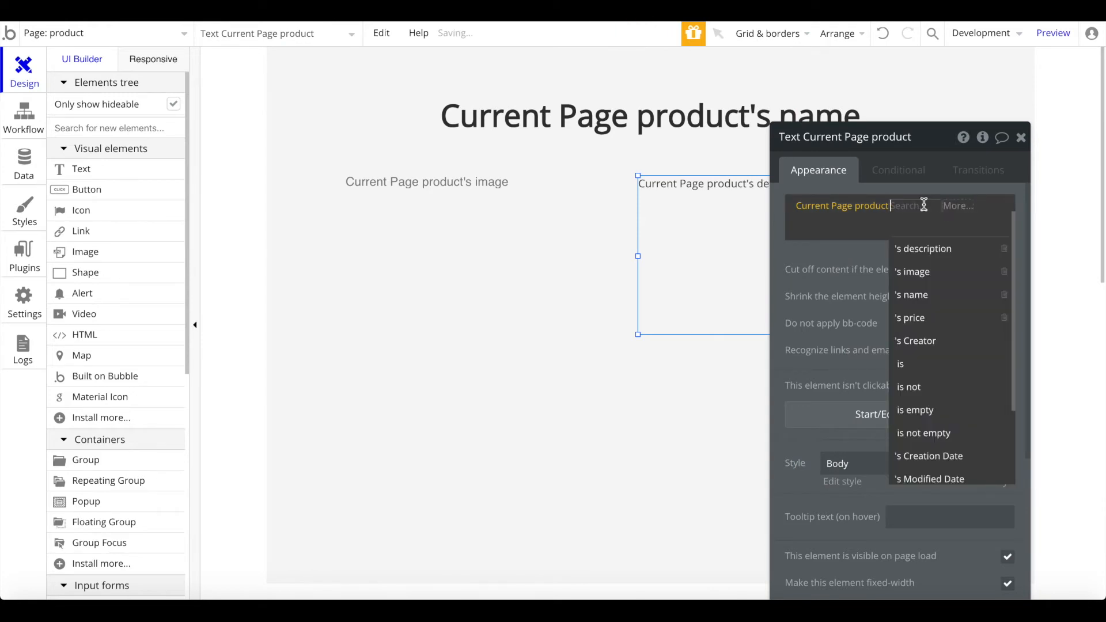
{"action": "left_click", "coordinate": [824, 260]}
{"action": "left_click", "coordinate": [1022, 137]}
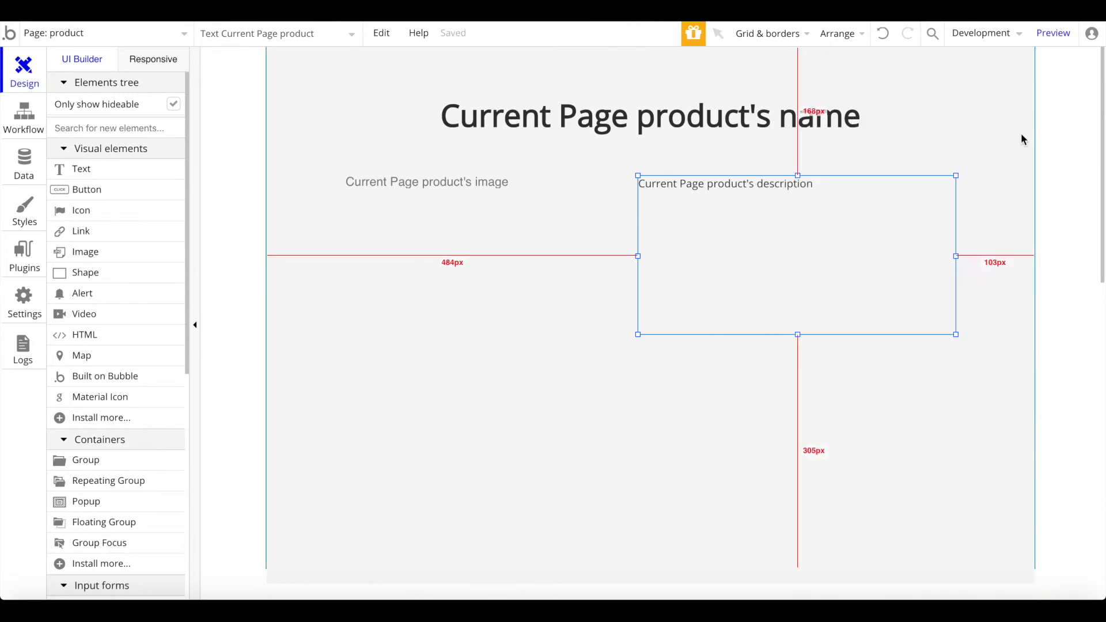
Step: Add another text box below the description, aligned to its left edge
{"action": "left_click", "coordinate": [115, 171]}
{"action": "left_click_drag", "start_coordinate": [787, 383], "coordinate": [788, 383]}
{"action": "mouse_move", "coordinate": [700, 364]}
{"action": "left_mouse_down"}
{"action": "mouse_move", "coordinate": [672, 365]}
{"action": "mouse_move", "coordinate": [686, 359]}
{"action": "left_mouse_up"}
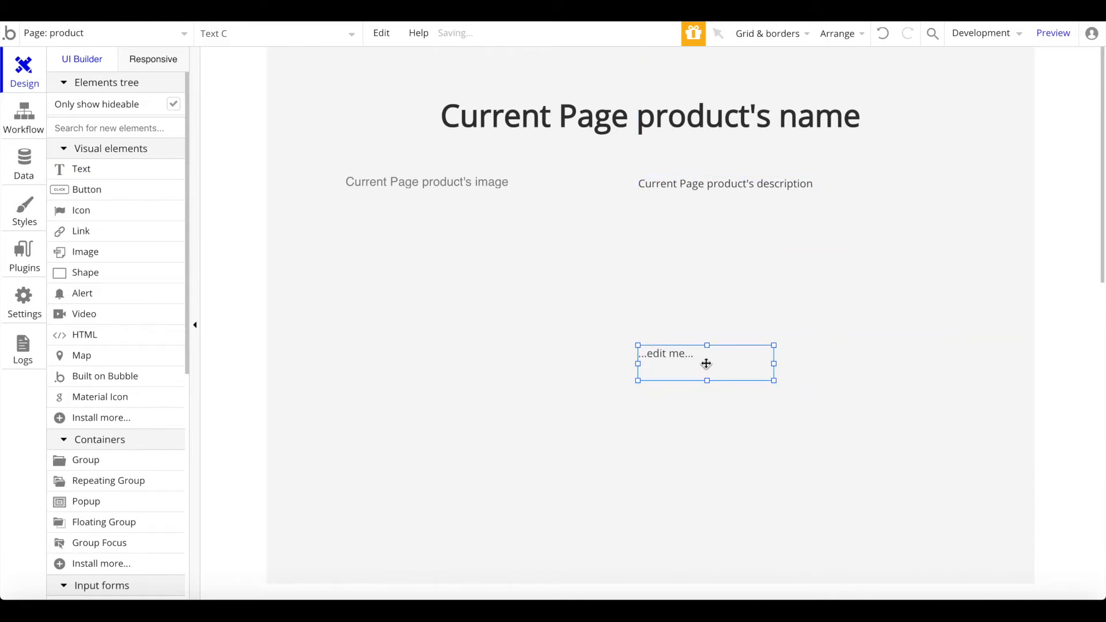
Step: Make the lower text read 'Price: $' followed by Current Page product's price
{"action": "double_click", "coordinate": [736, 353]}
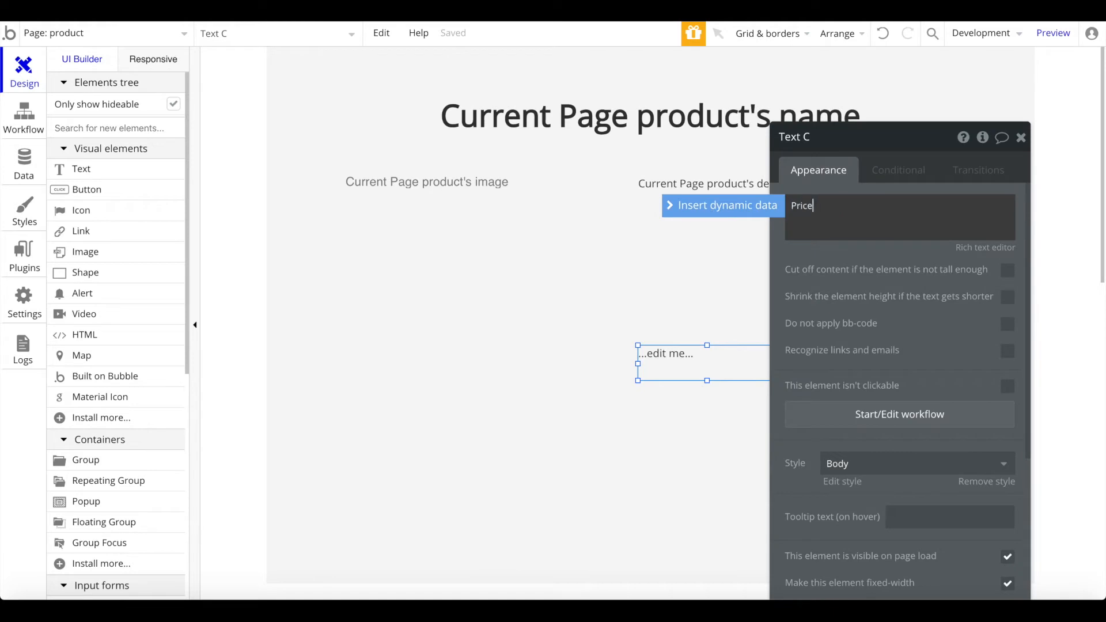
{"action": "type", "text": "Price: $"}
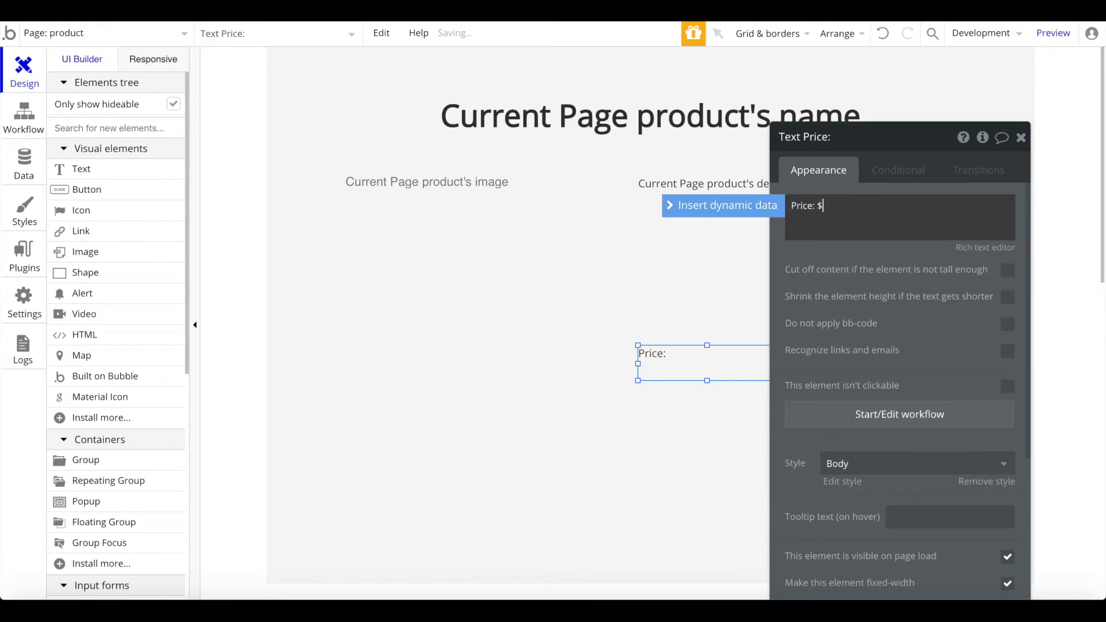
{"action": "left_click", "coordinate": [712, 206]}
{"action": "left_click", "coordinate": [869, 270]}
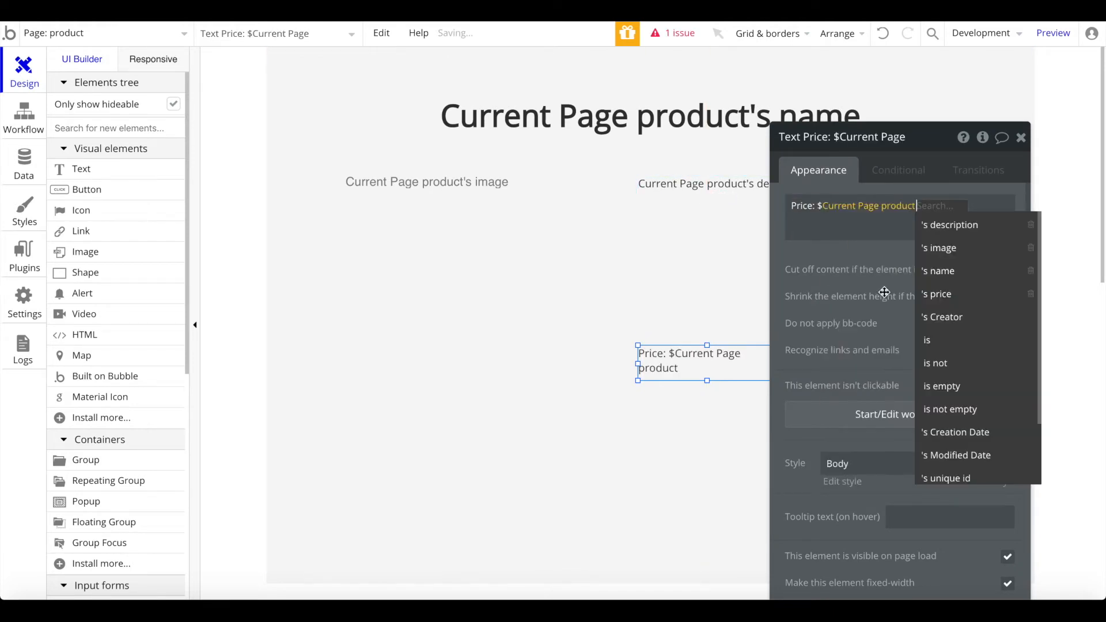
{"action": "left_click", "coordinate": [945, 294]}
Step: Style the price text bold at size 23, shrink it to one line, and add a button beside it
{"action": "left_click", "coordinate": [974, 483]}
{"action": "left_click", "coordinate": [977, 508]}
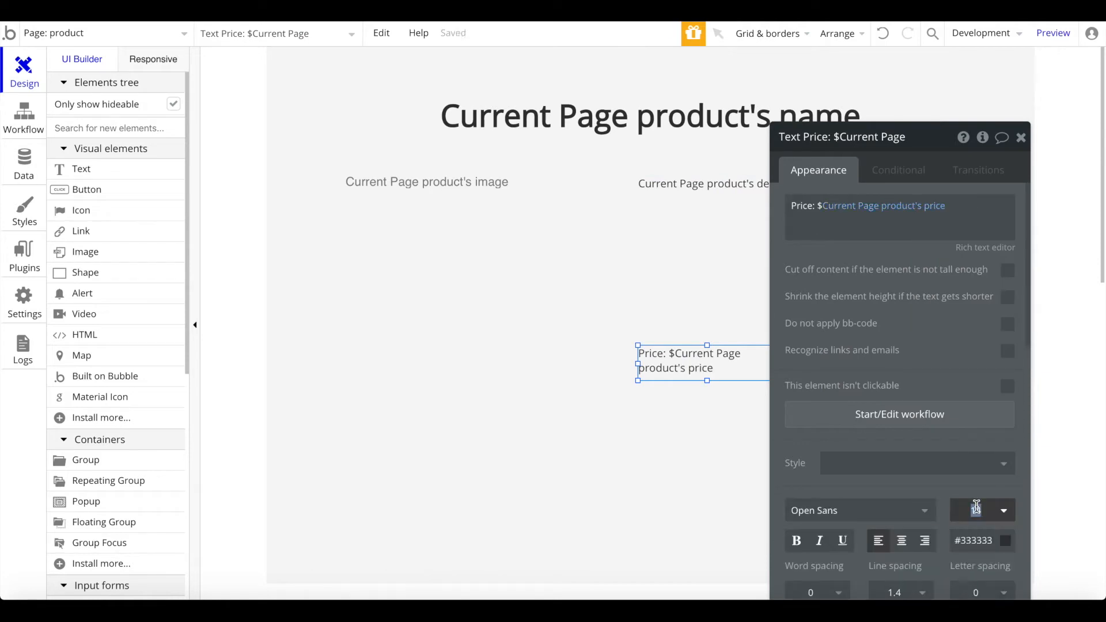
{"action": "type", "text": "23"}
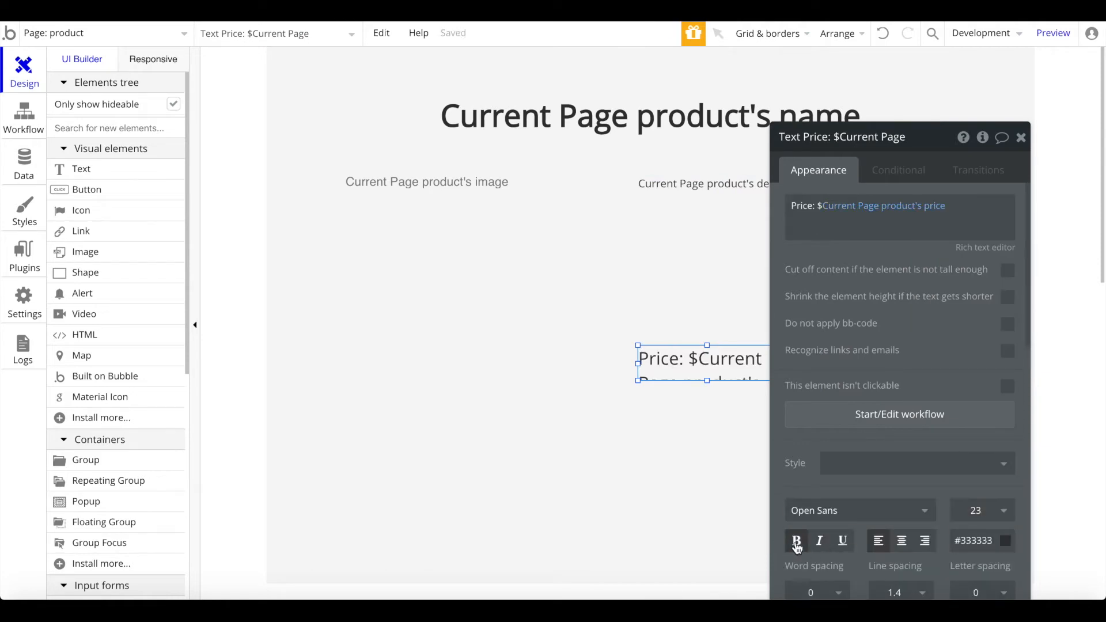
{"action": "left_click", "coordinate": [797, 540]}
{"action": "left_click", "coordinate": [1022, 137]}
{"action": "left_click_drag", "start_coordinate": [711, 378], "coordinate": [709, 373]}
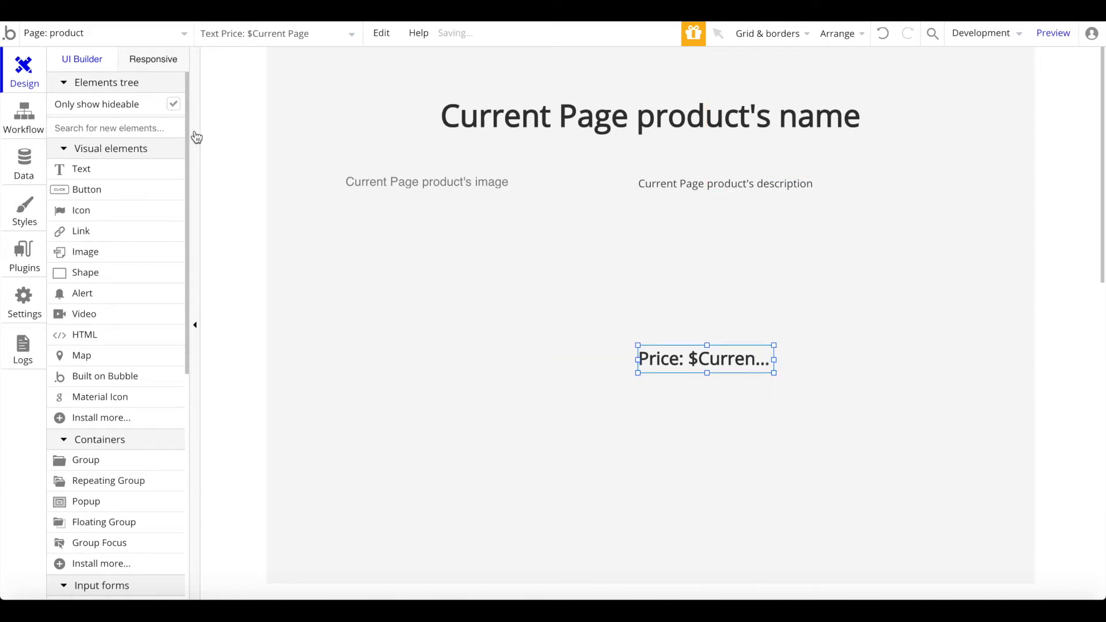
{"action": "left_click", "coordinate": [137, 189]}
{"action": "left_click_drag", "start_coordinate": [898, 359], "coordinate": [851, 373]}
Step: Label the button 'Add to Cart' and widen it slightly
{"action": "double_click", "coordinate": [851, 358]}
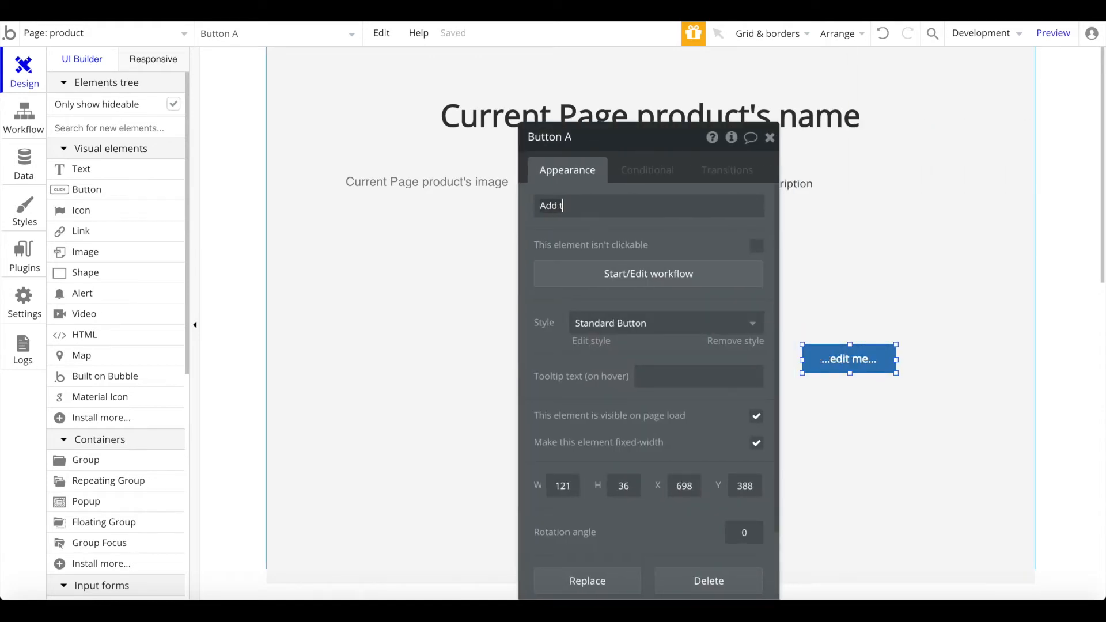
{"action": "type", "text": "Add to Cart"}
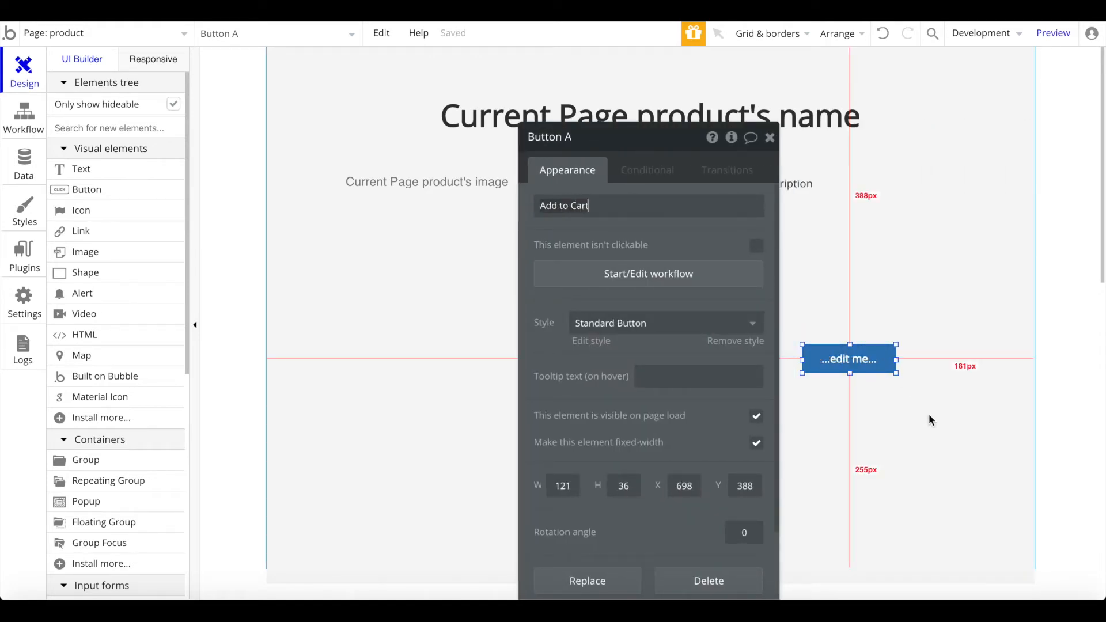
{"action": "left_click_drag", "start_coordinate": [897, 360], "coordinate": [900, 375]}
{"action": "left_click", "coordinate": [856, 319]}
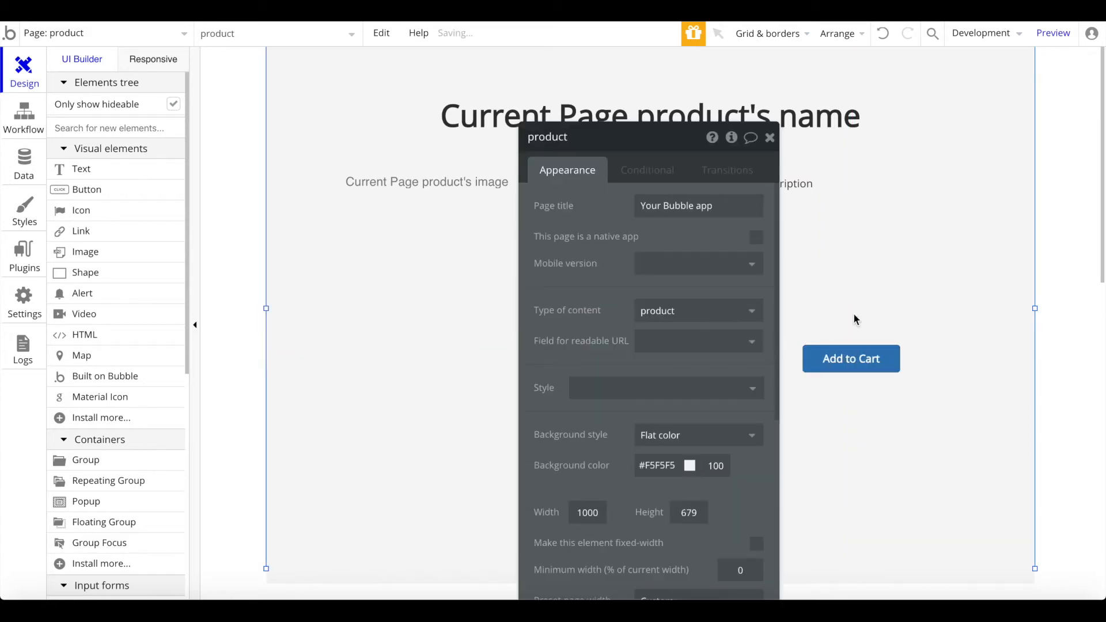
{"action": "left_click", "coordinate": [770, 139]}
Step: Start the button's click workflow with a Make changes action on Current User
{"action": "double_click", "coordinate": [853, 360]}
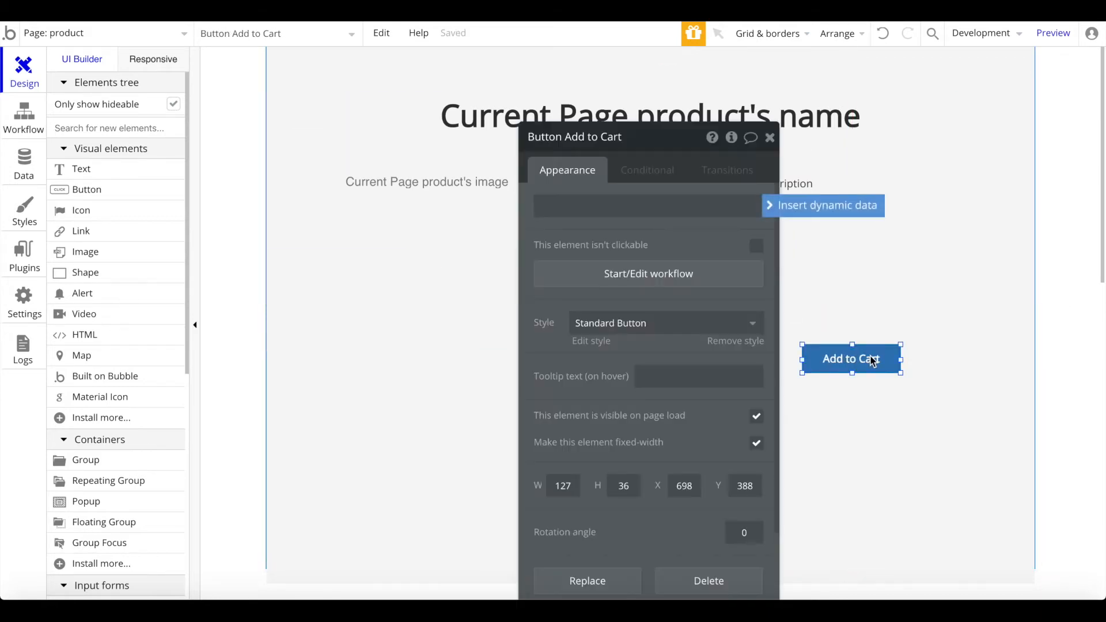
{"action": "left_click", "coordinate": [634, 273]}
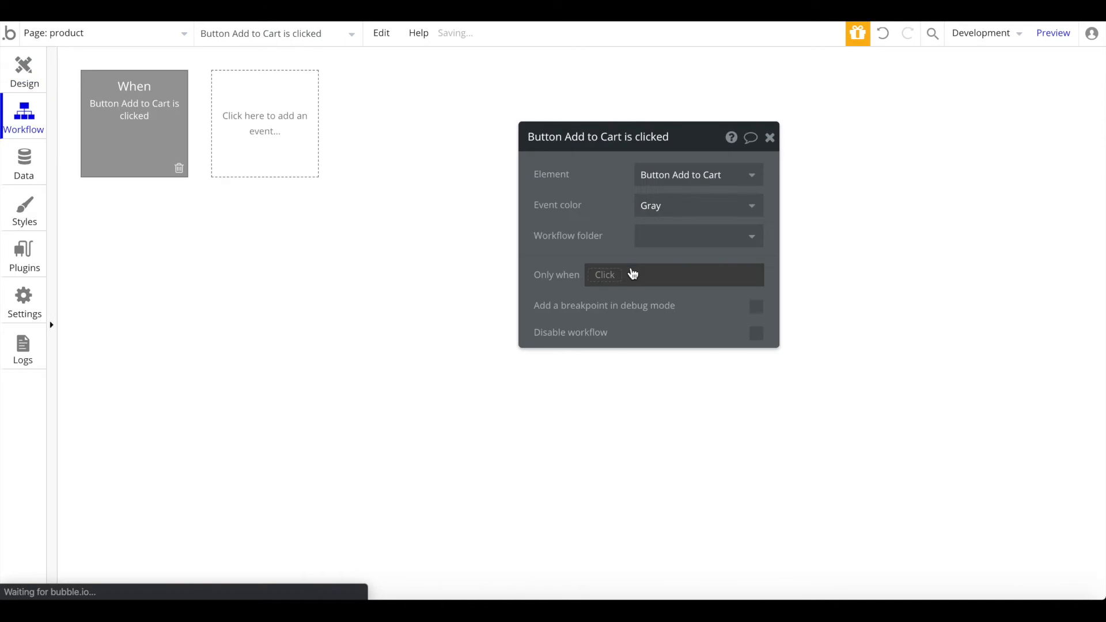
{"action": "left_click", "coordinate": [185, 243]}
{"action": "mouse_move", "coordinate": [159, 312]}
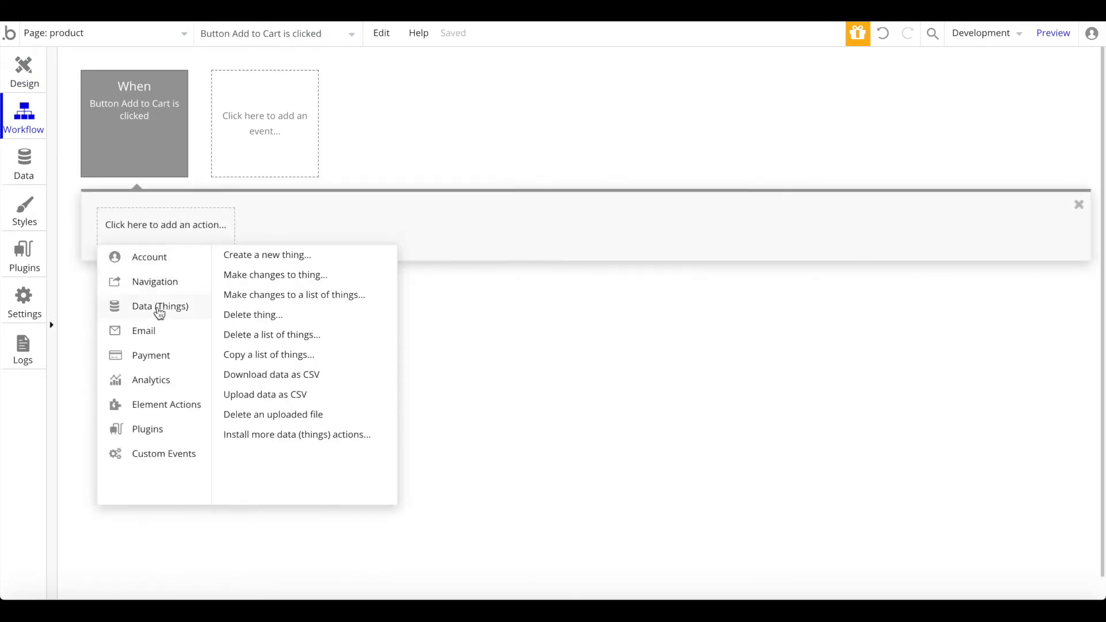
{"action": "left_click", "coordinate": [291, 277]}
{"action": "left_click", "coordinate": [680, 173]}
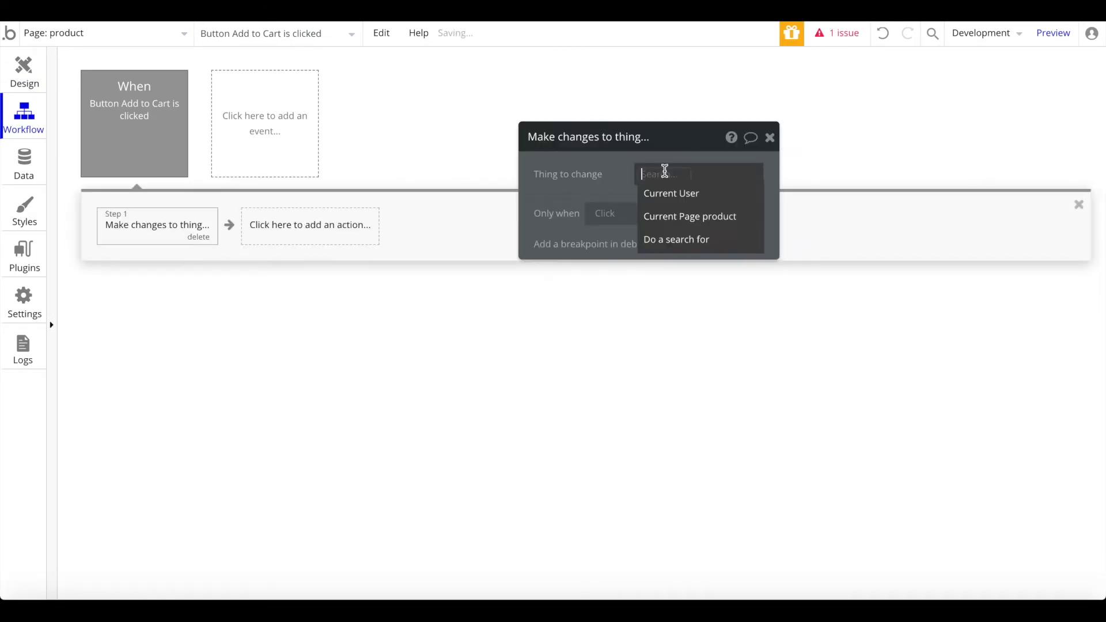
{"action": "left_click", "coordinate": [671, 191]}
Step: Have the action add Current Page product to the user's cart list
{"action": "left_click", "coordinate": [644, 218]}
{"action": "type", "text": "cart"}
{"action": "left_click", "coordinate": [562, 227]}
{"action": "left_click", "coordinate": [570, 211]}
{"action": "left_click", "coordinate": [571, 231]}
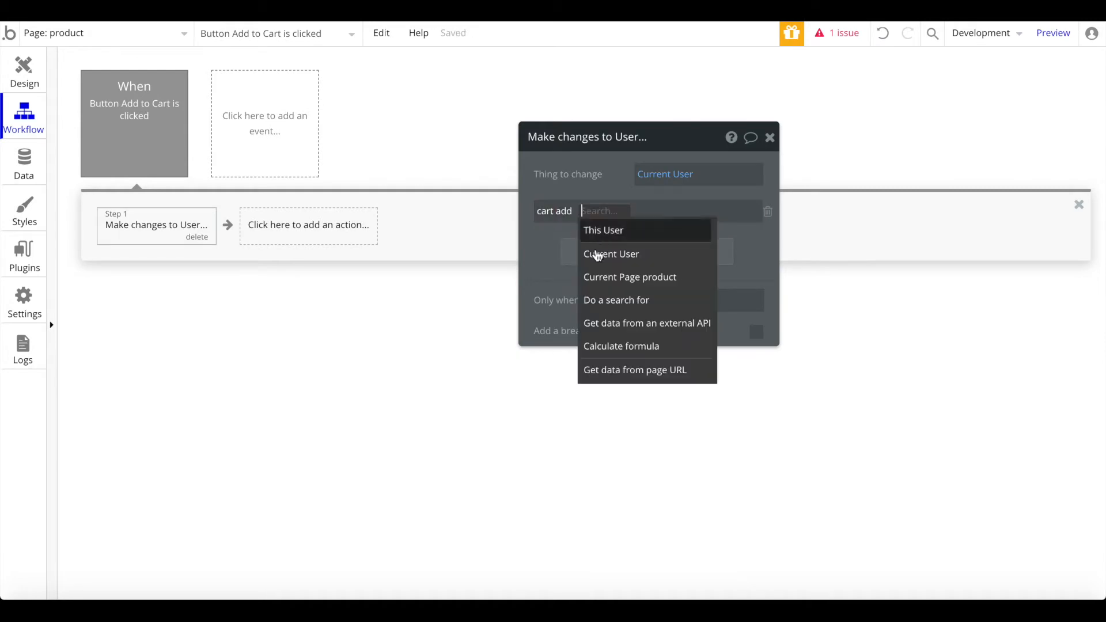
{"action": "left_click", "coordinate": [646, 277]}
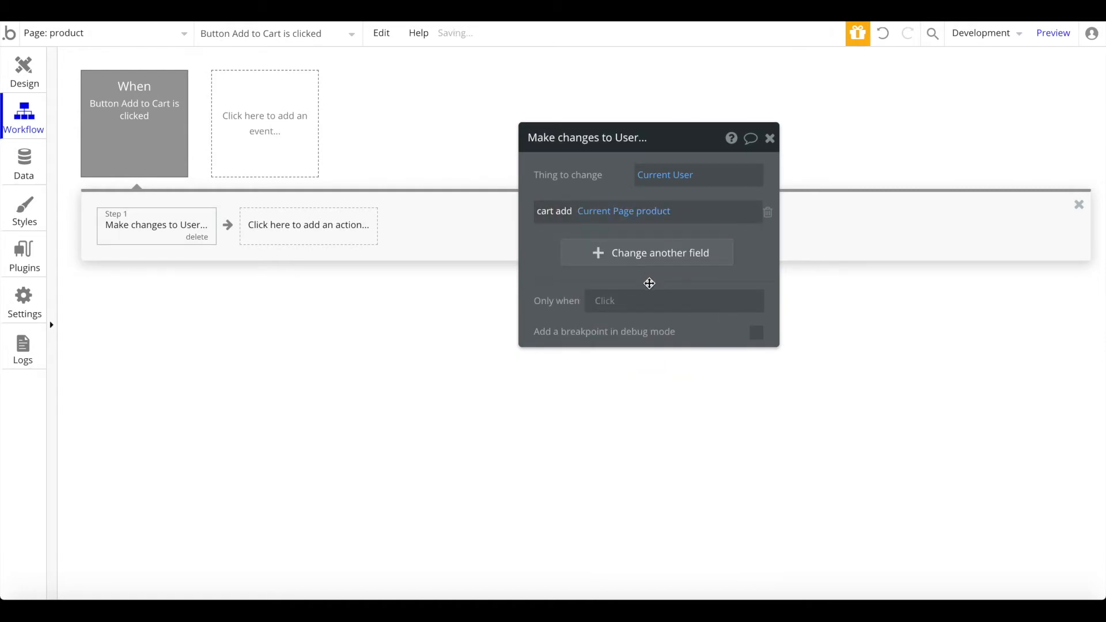
{"action": "left_click", "coordinate": [28, 74]}
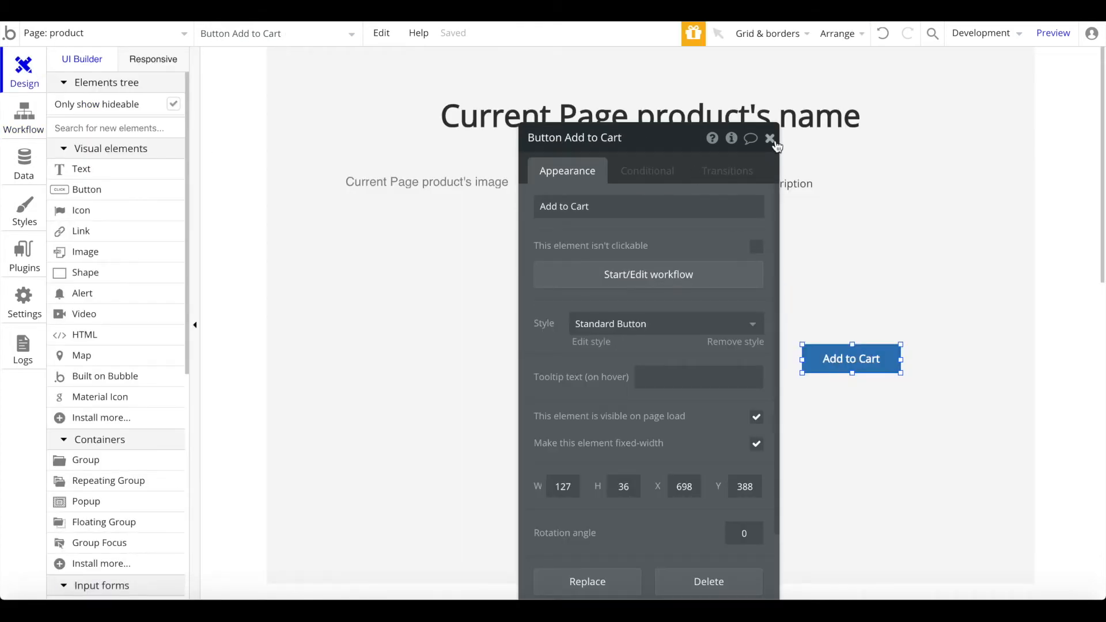
Step: Group the product name, image, description, price and Add to Cart button into one Group
{"action": "left_click", "coordinate": [770, 139]}
{"action": "double_click", "coordinate": [852, 358]}
{"action": "left_click", "coordinate": [770, 138]}
{"action": "left_click", "coordinate": [671, 115]}
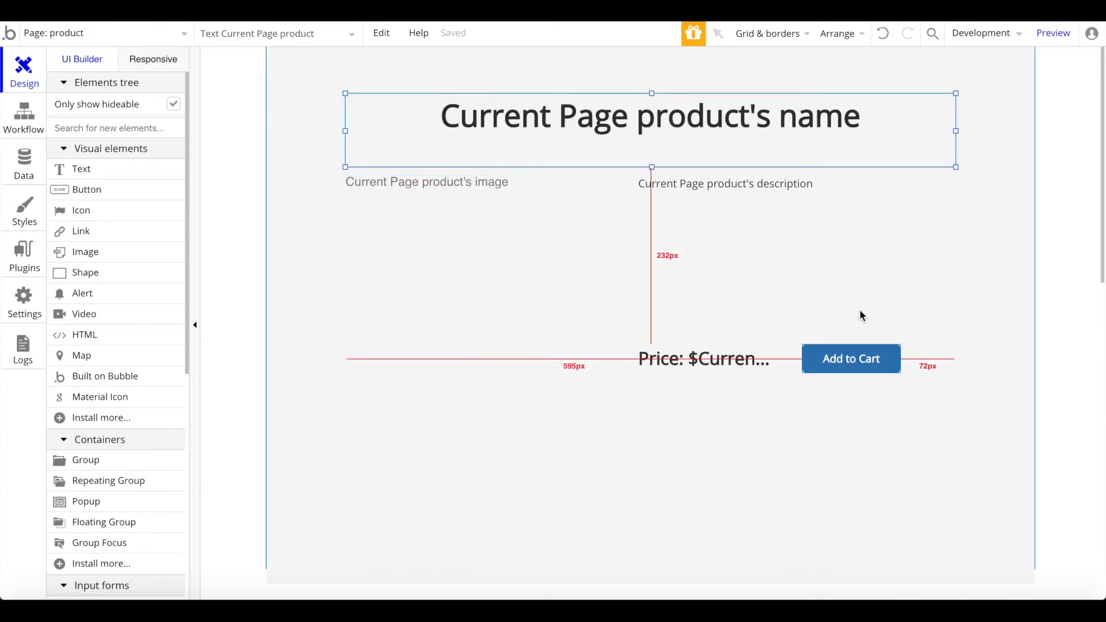
{"action": "left_click", "coordinate": [541, 237], "text": "shift"}
{"action": "left_click", "coordinate": [749, 242], "text": "shift"}
{"action": "right_click", "coordinate": [481, 259]}
{"action": "right_click", "coordinate": [836, 178]}
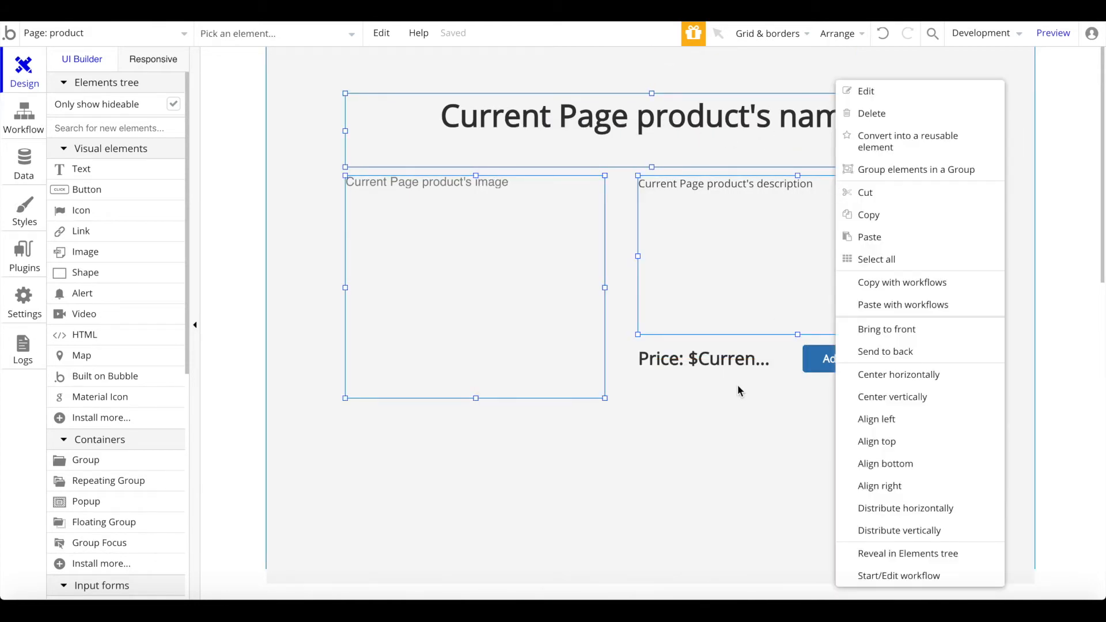
{"action": "left_click", "coordinate": [724, 368], "text": "shift"}
{"action": "right_click", "coordinate": [724, 367]}
{"action": "left_click", "coordinate": [896, 367], "text": "shift"}
{"action": "right_click", "coordinate": [897, 367]}
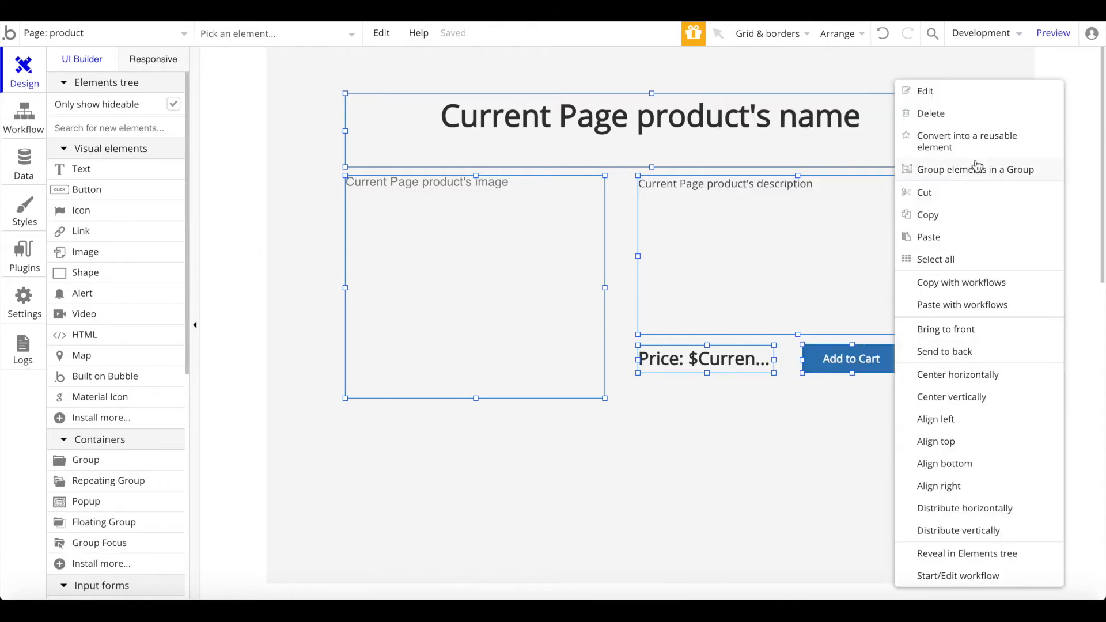
{"action": "left_click", "coordinate": [976, 168]}
Step: Centre the new product group horizontally on the page
{"action": "right_click", "coordinate": [632, 306]}
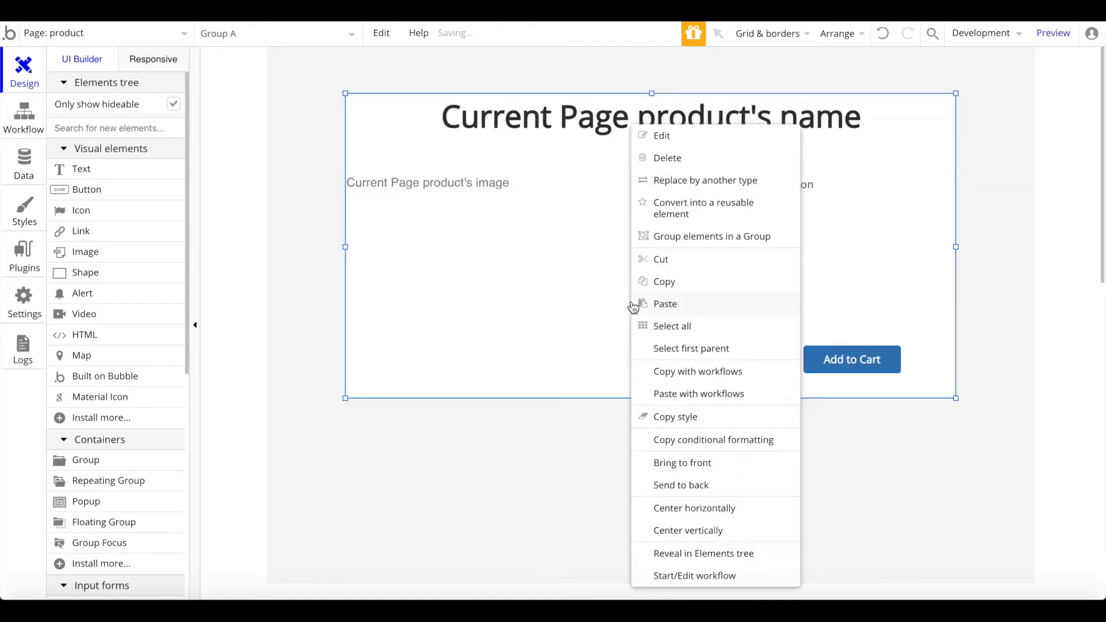
{"action": "left_click", "coordinate": [731, 515]}
{"action": "left_click", "coordinate": [638, 479]}
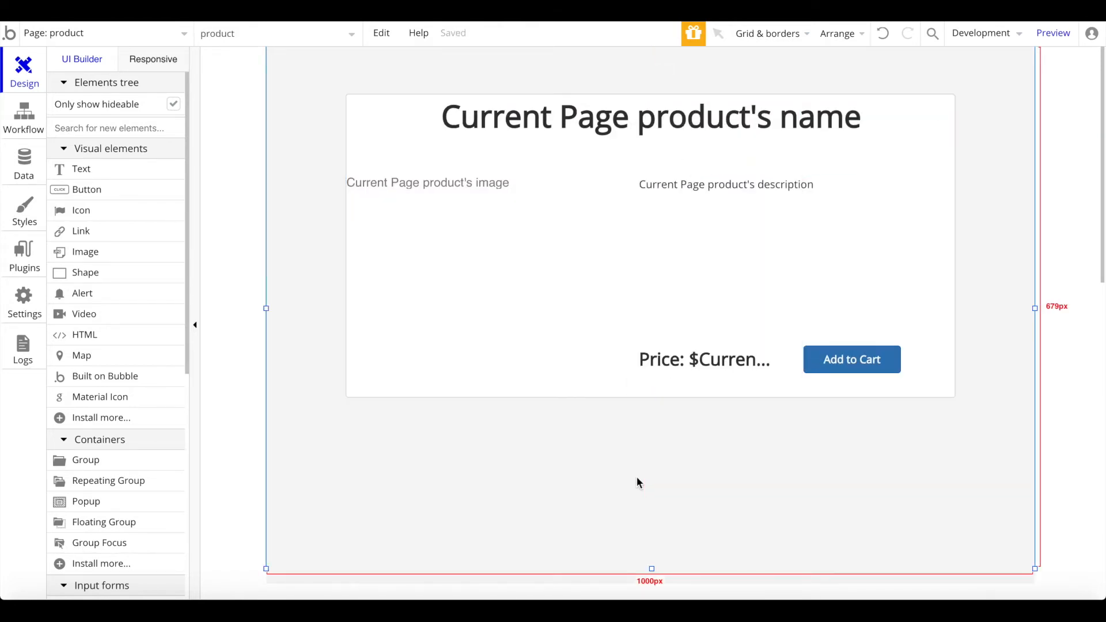
{"action": "left_click", "coordinate": [406, 134]}
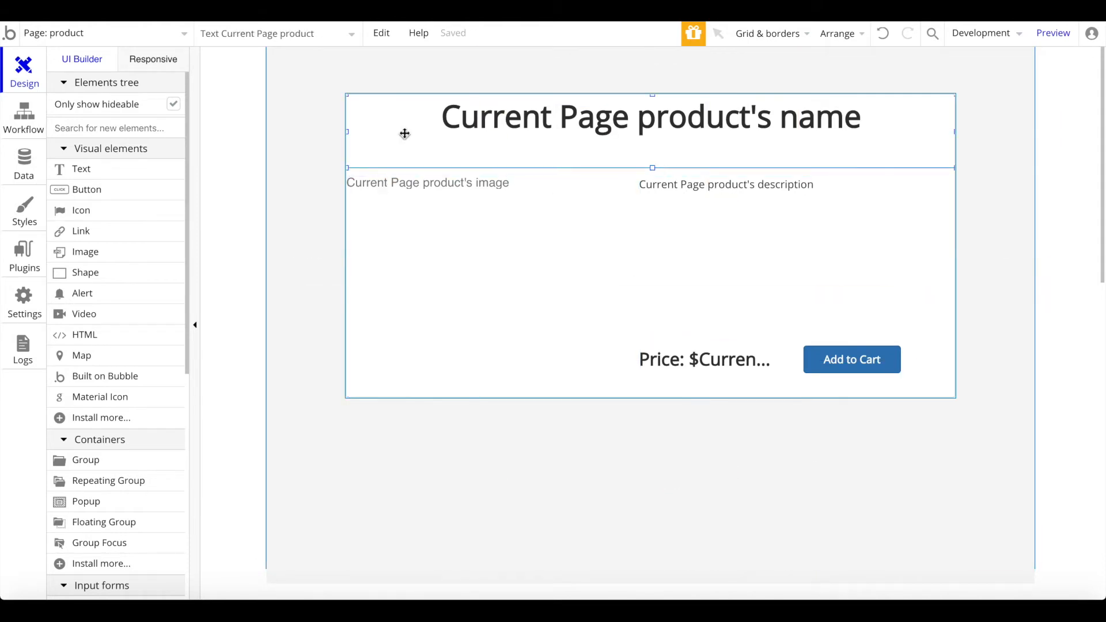
{"action": "left_click", "coordinate": [628, 172]}
{"action": "left_click", "coordinate": [653, 85]}
Step: Nudge the image's left edge right, narrow the description slightly, and re-centre the group
{"action": "left_click", "coordinate": [377, 243]}
{"action": "left_click_drag", "start_coordinate": [347, 288], "coordinate": [354, 286]}
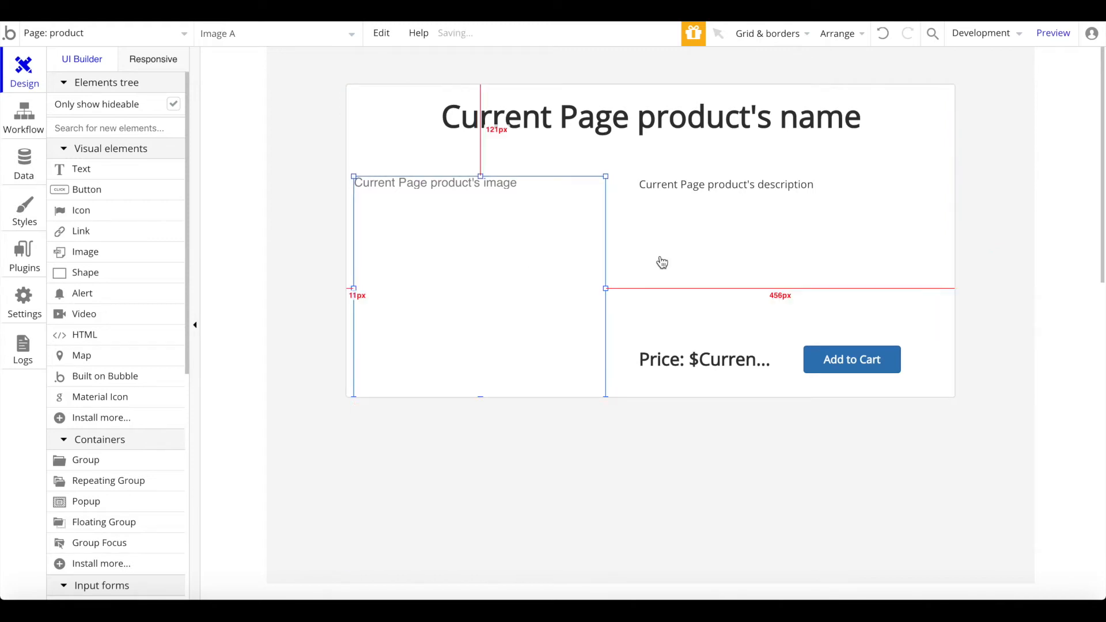
{"action": "left_click", "coordinate": [689, 263]}
{"action": "left_click_drag", "start_coordinate": [956, 257], "coordinate": [951, 254]}
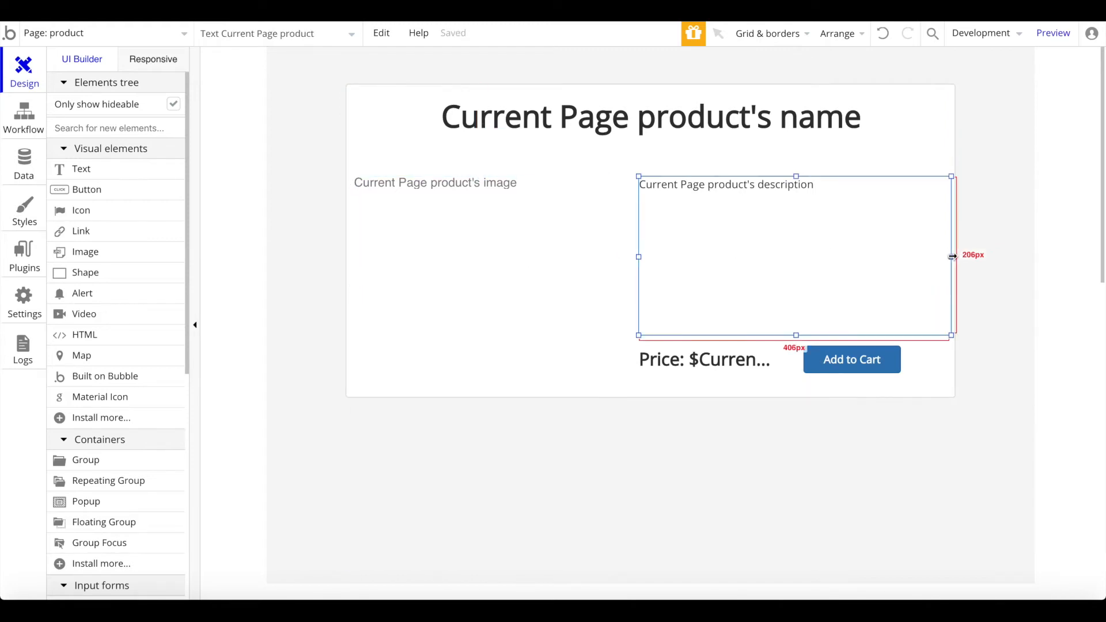
{"action": "left_click", "coordinate": [943, 378]}
{"action": "scroll", "coordinate": [910, 347], "scroll_direction": "up", "scroll_amount": 1}
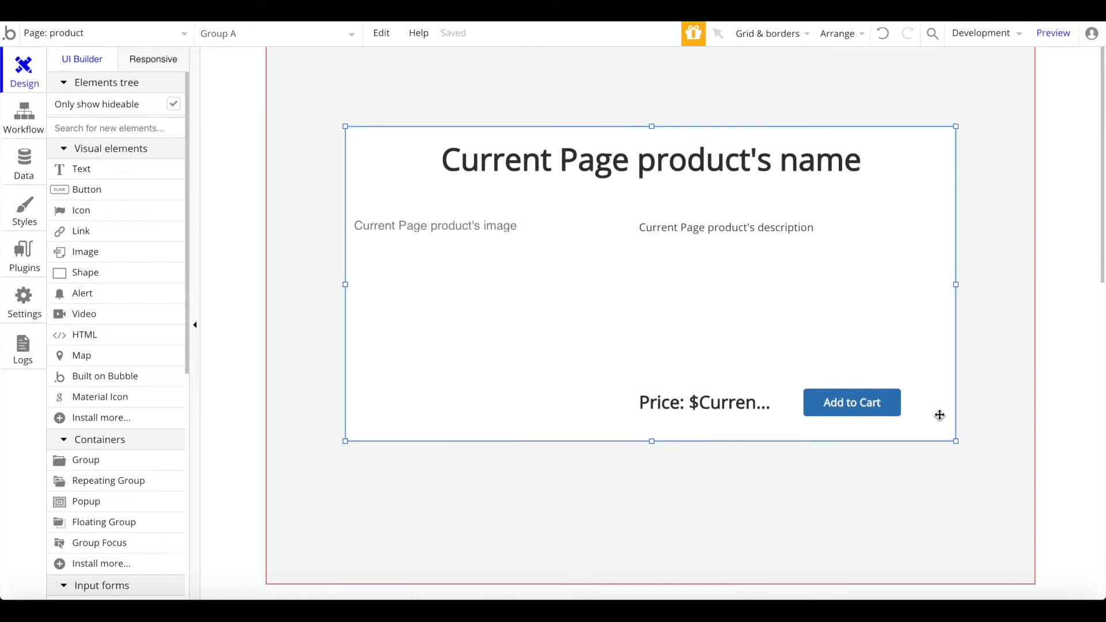
{"action": "right_click", "coordinate": [940, 419]}
{"action": "left_click", "coordinate": [1005, 507]}
{"action": "scroll", "coordinate": [109, 230], "scroll_direction": "down", "scroll_amount": 8}
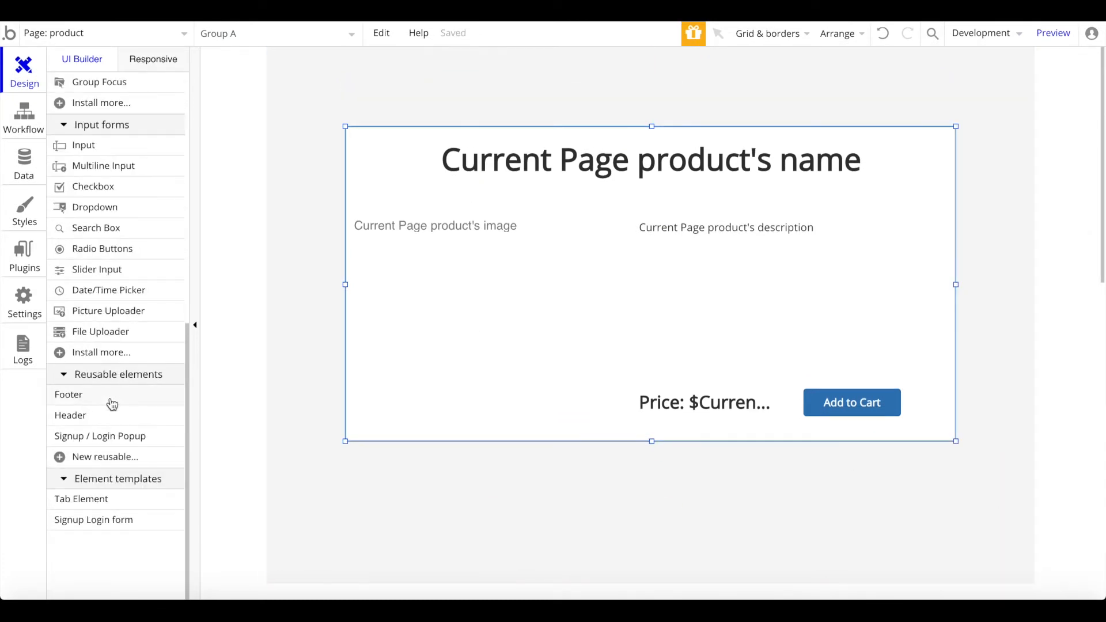
Step: Place the reusable Header at the top of the page with width 1000
{"action": "left_click", "coordinate": [109, 415]}
{"action": "left_click", "coordinate": [427, 92]}
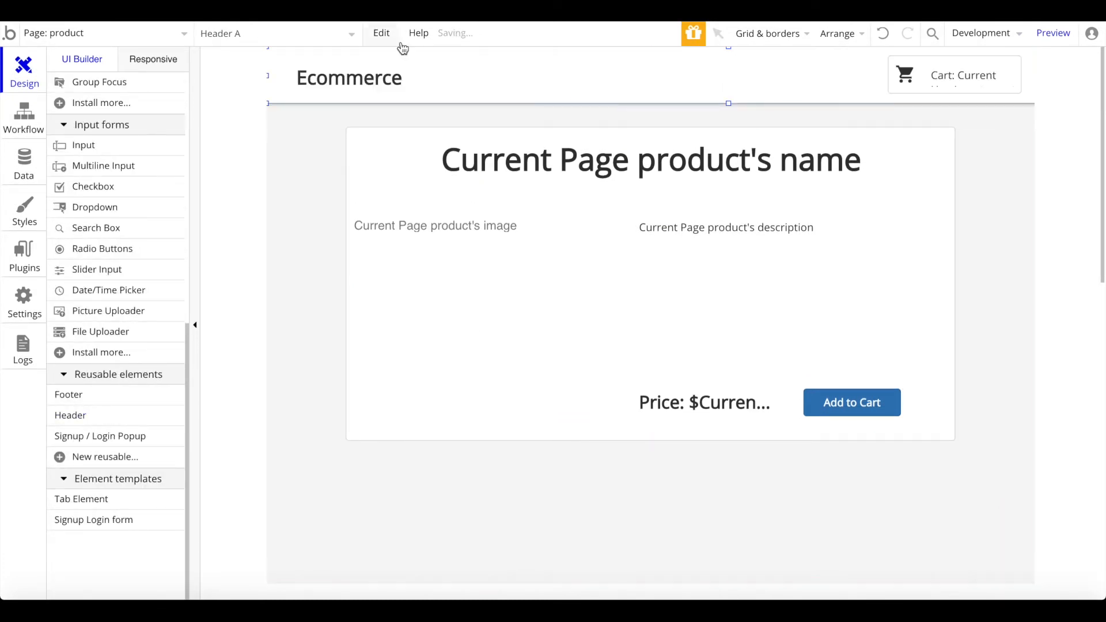
{"action": "type", "text": "1000"}
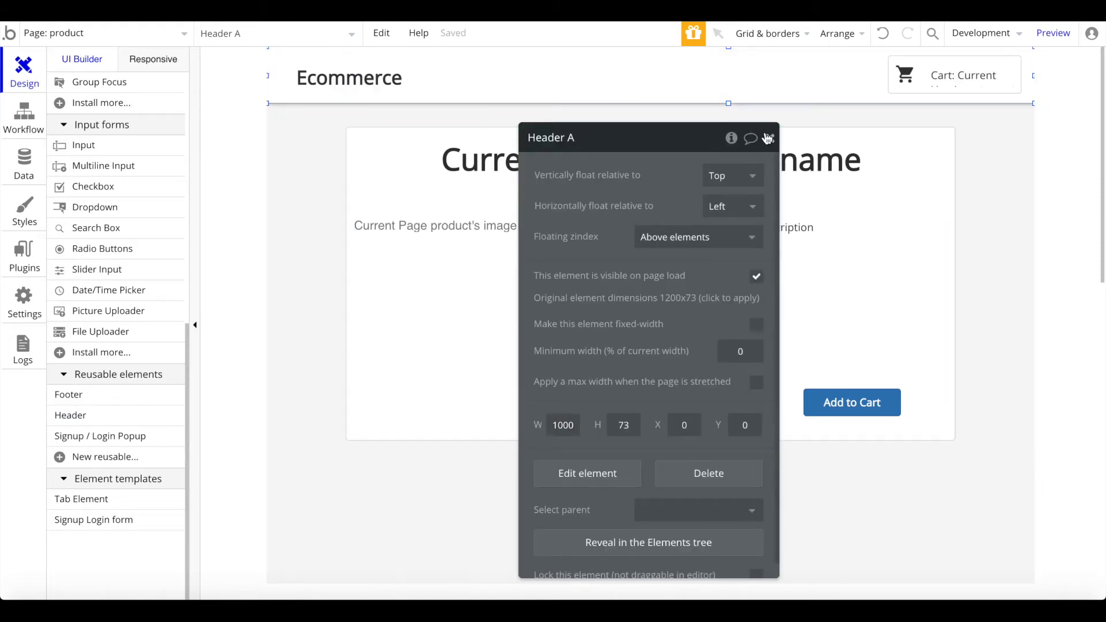
{"action": "left_click", "coordinate": [744, 484]}
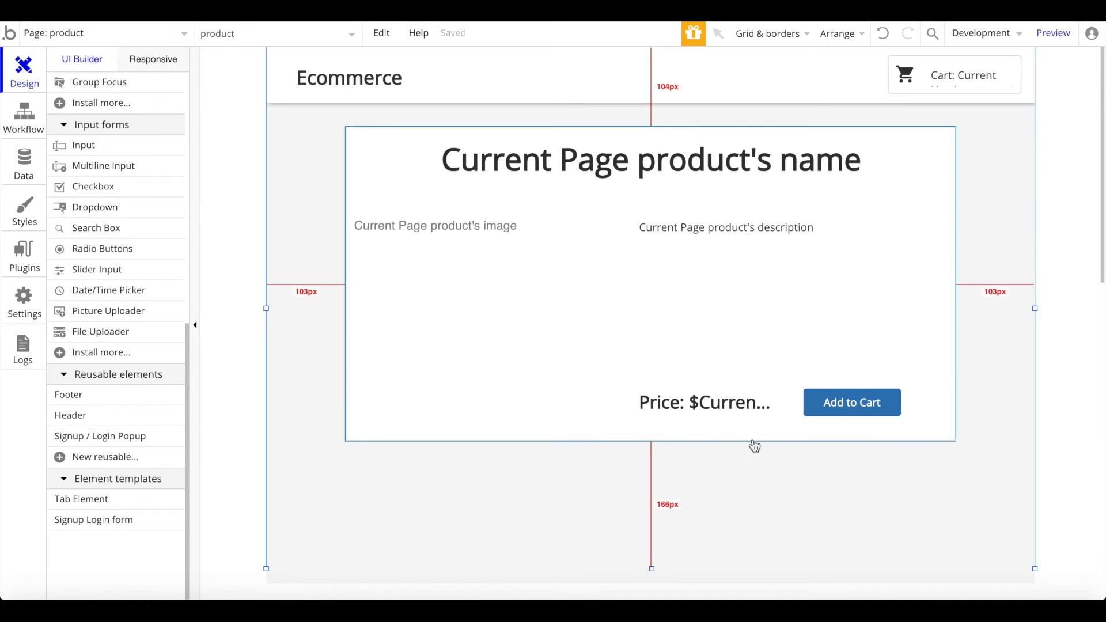
Step: Switch the editor to the index page and scroll down to the product cards
{"action": "left_click", "coordinate": [105, 34]}
{"action": "left_click", "coordinate": [72, 86]}
{"action": "scroll", "coordinate": [355, 233], "scroll_direction": "down", "scroll_amount": 5}
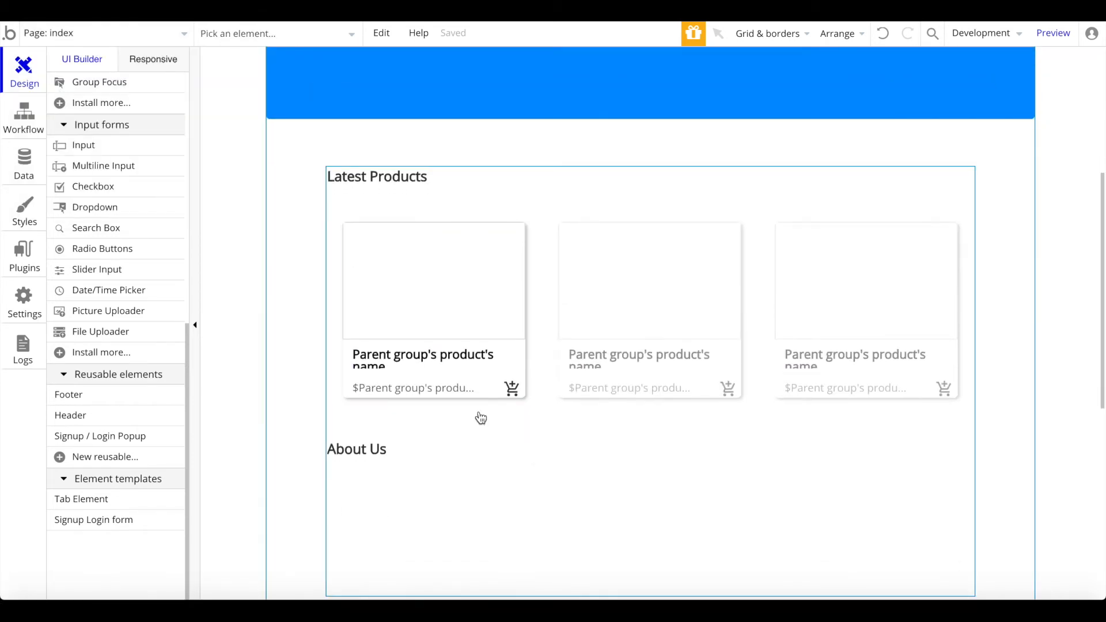
{"action": "scroll", "coordinate": [481, 419], "scroll_direction": "down", "scroll_amount": 1}
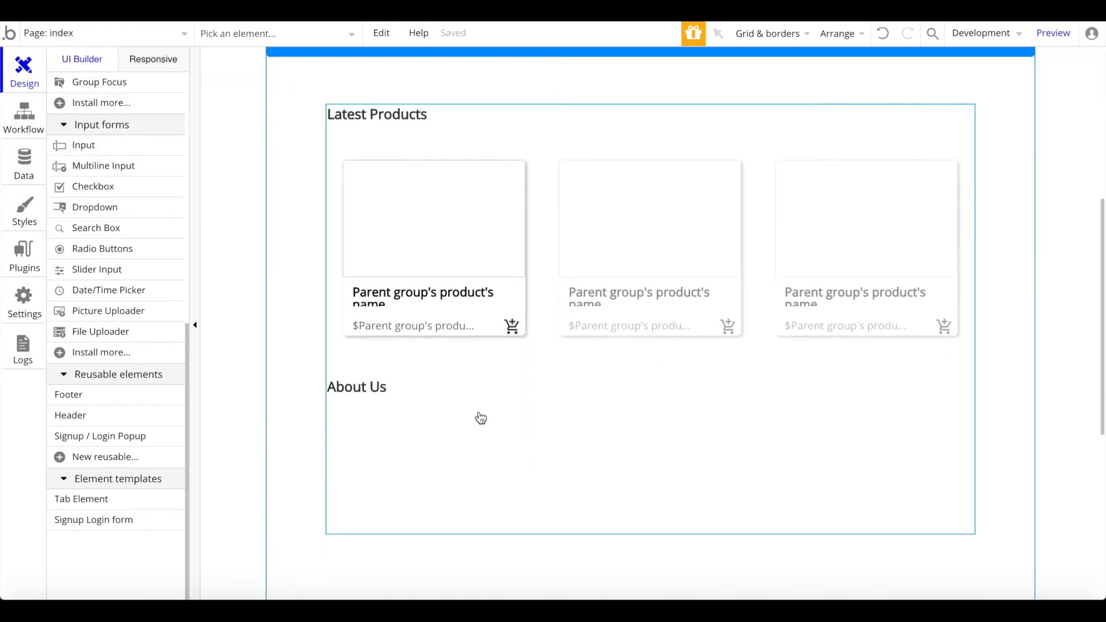
Step: Point the card's name link to the product page, sending Parent group's product
{"action": "double_click", "coordinate": [380, 298]}
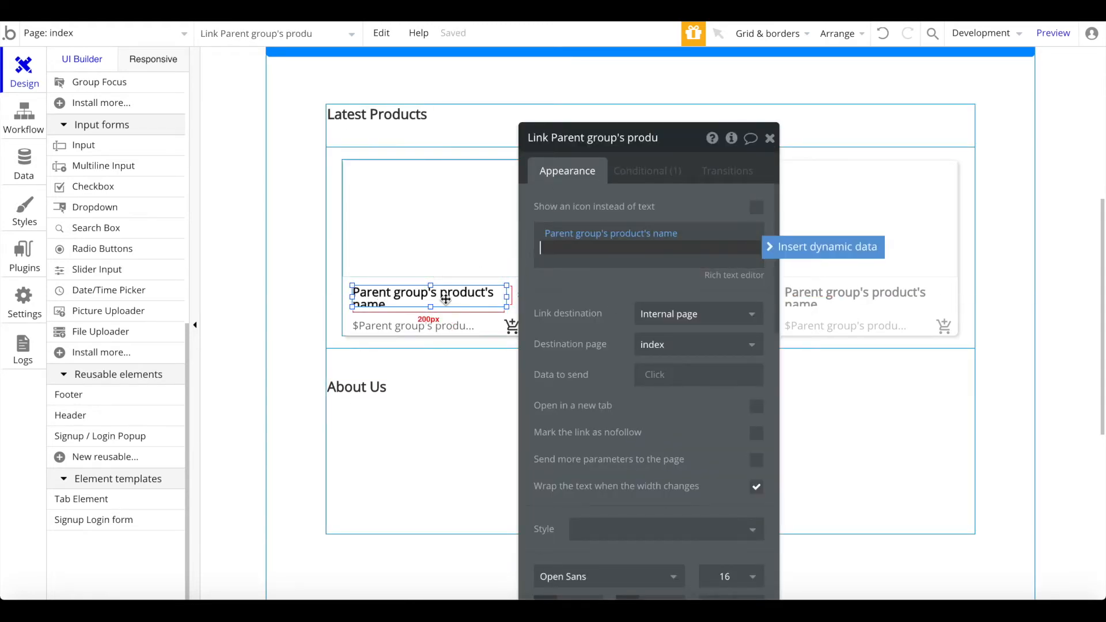
{"action": "scroll", "coordinate": [714, 195], "scroll_direction": "down", "scroll_amount": 1}
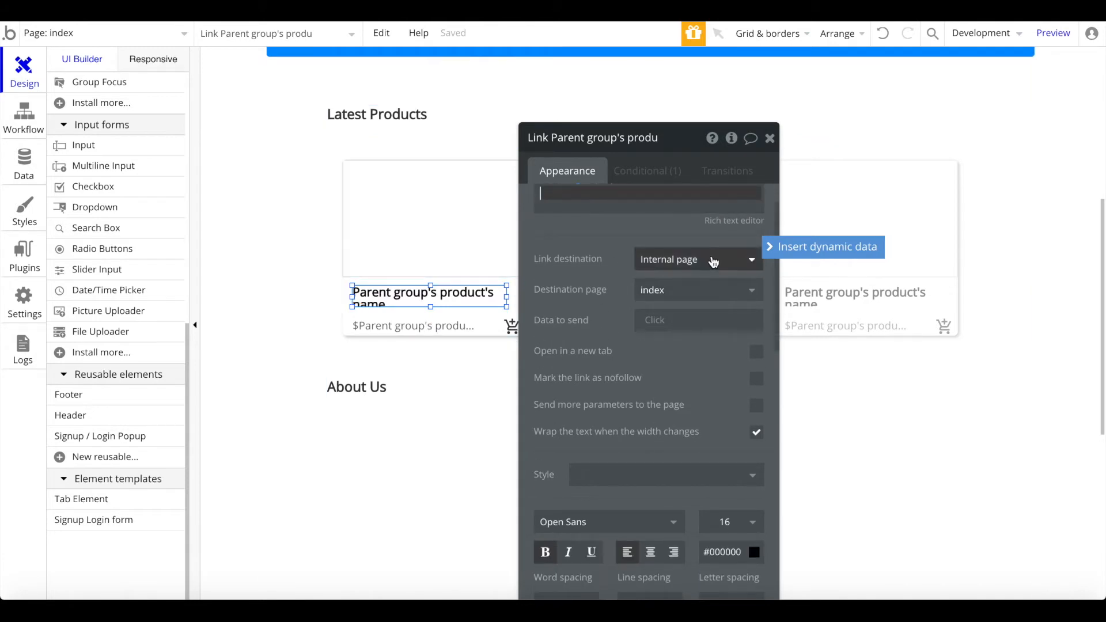
{"action": "left_click", "coordinate": [648, 290]}
{"action": "left_click", "coordinate": [651, 336]}
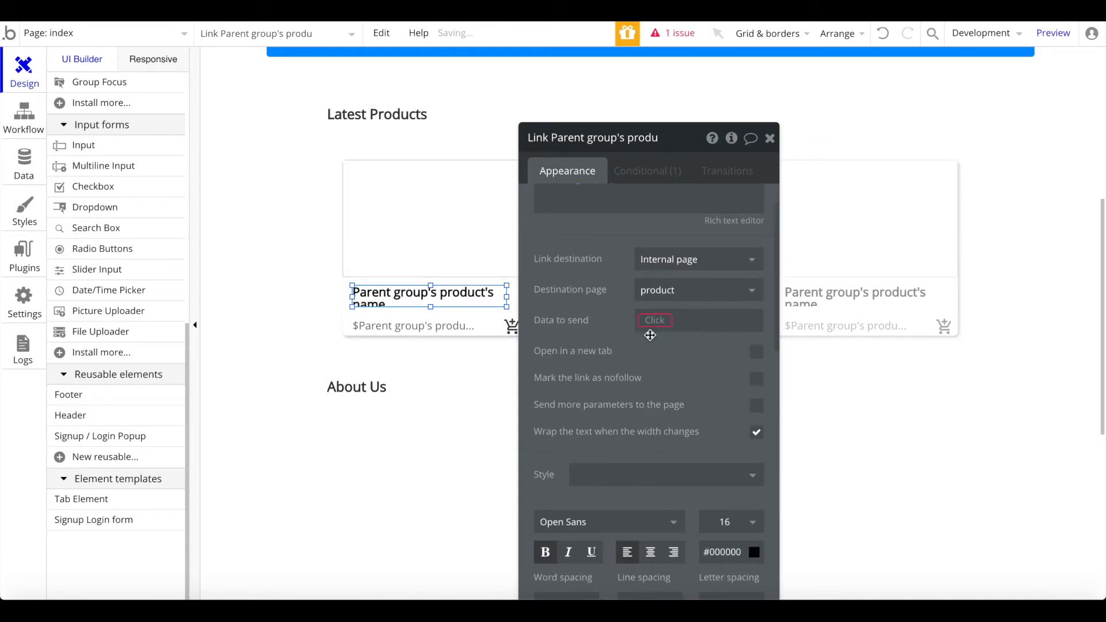
{"action": "left_click", "coordinate": [661, 326]}
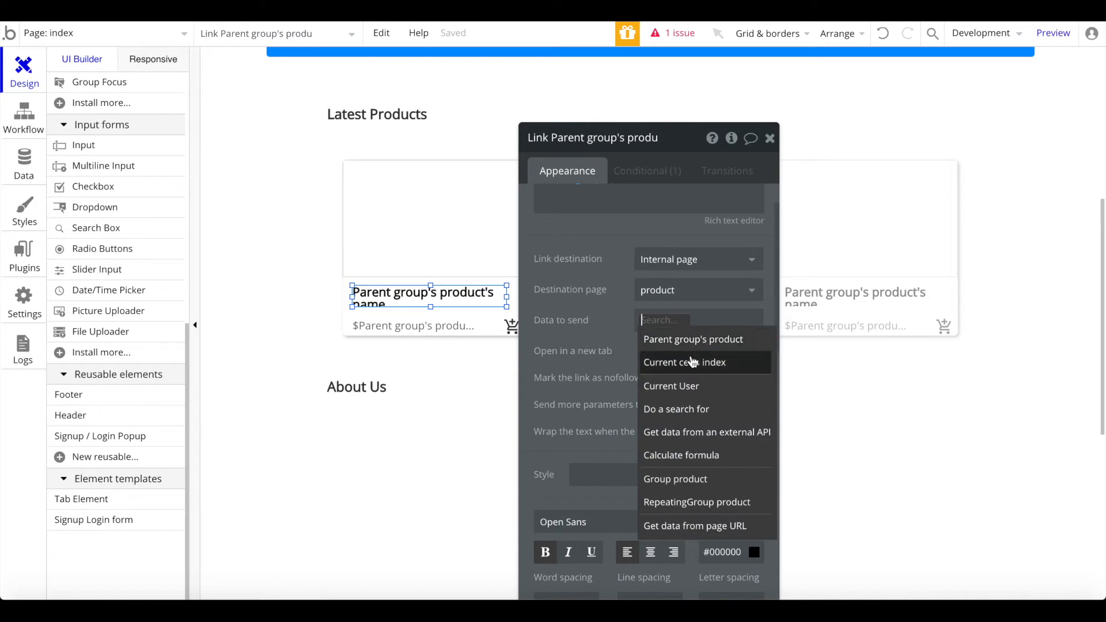
{"action": "left_click", "coordinate": [713, 339]}
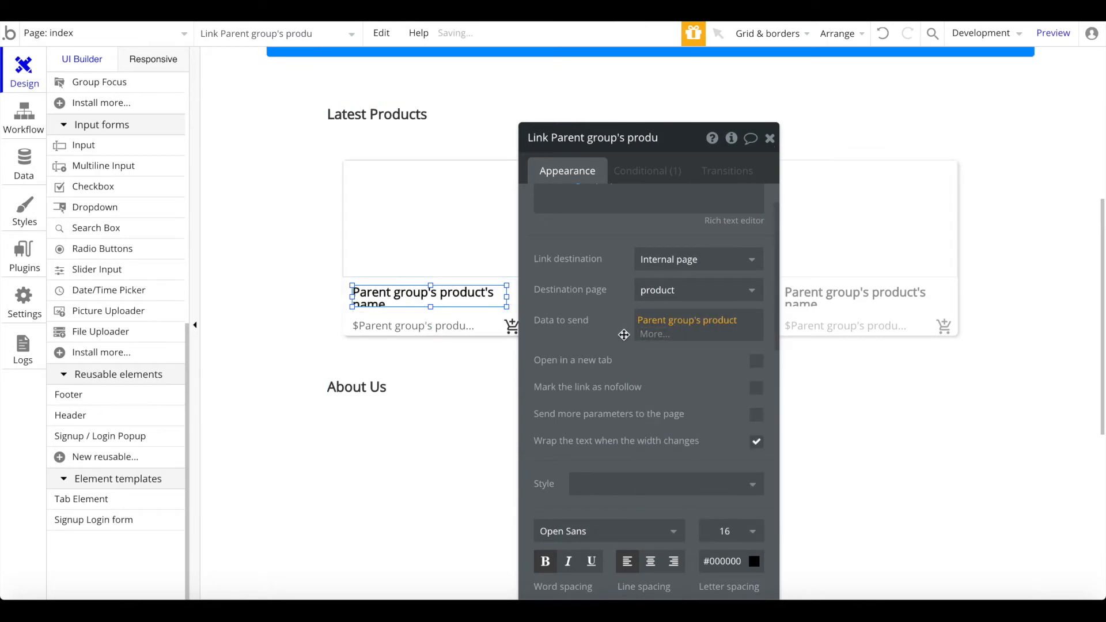
{"action": "left_click", "coordinate": [769, 138]}
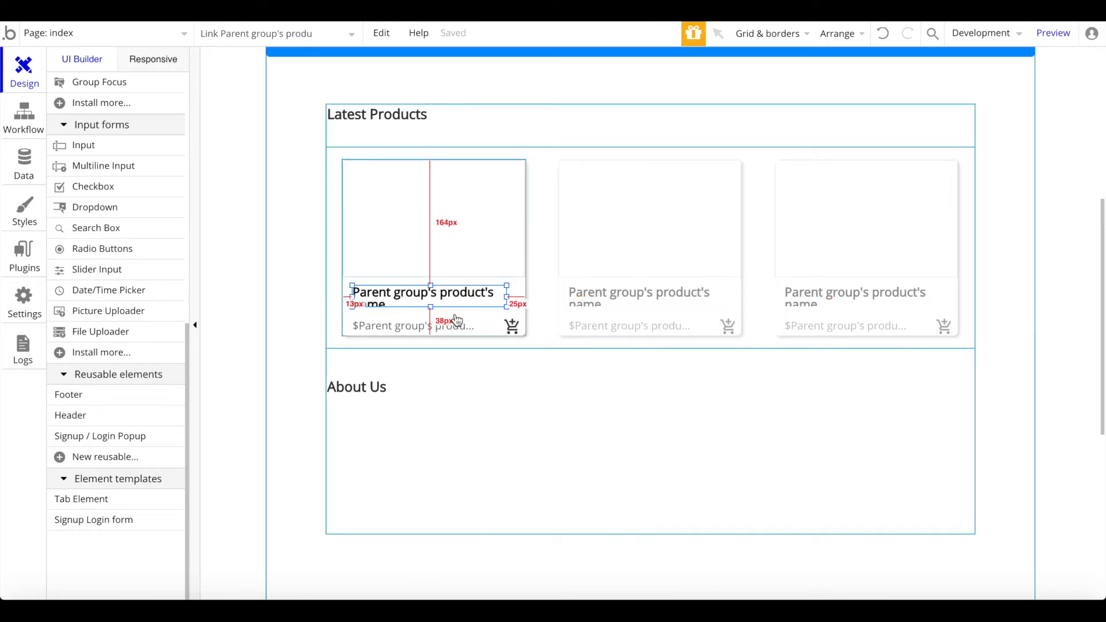
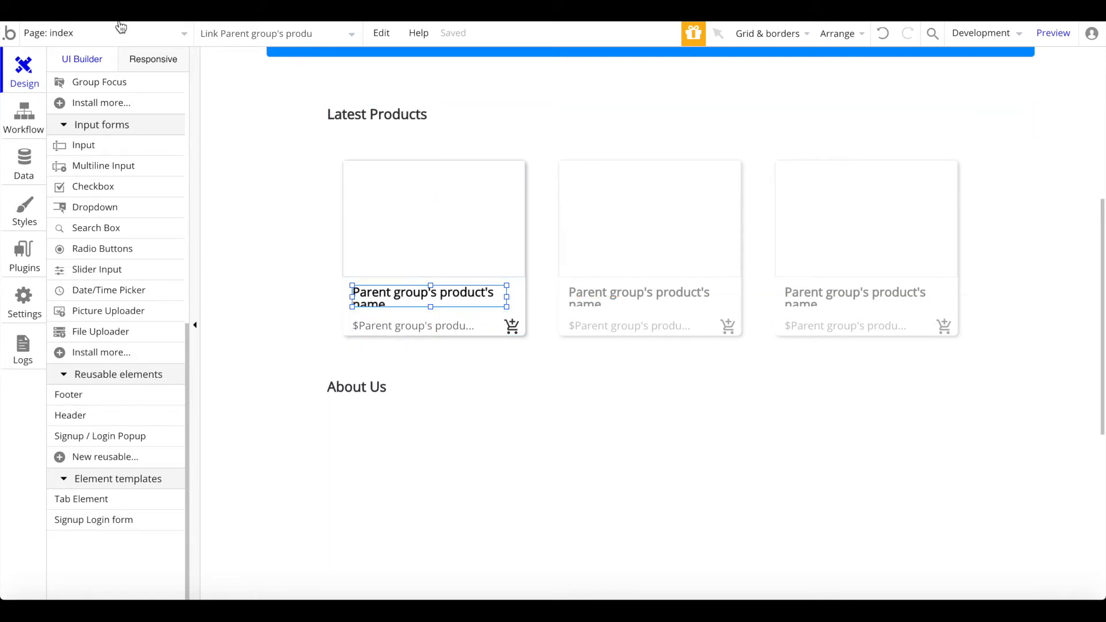
Step: Open the product page in the editor from the page list
{"action": "left_click", "coordinate": [104, 33]}
{"action": "left_click", "coordinate": [271, 83]}
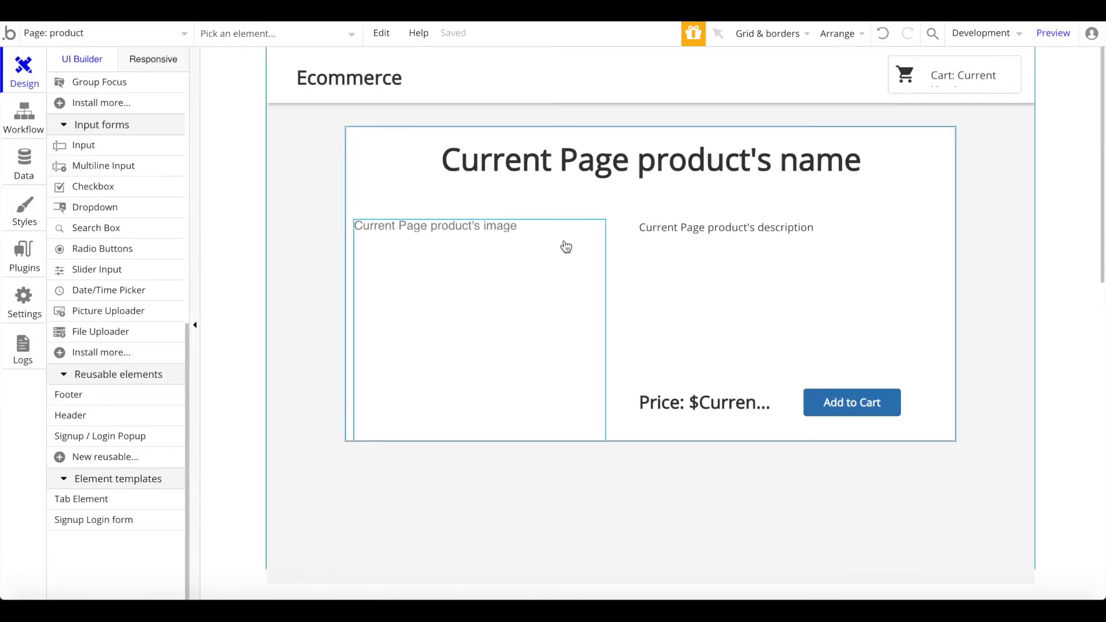
{"action": "scroll", "coordinate": [565, 245], "scroll_direction": "down", "scroll_amount": 1}
{"action": "scroll", "coordinate": [564, 245], "scroll_direction": "up", "scroll_amount": 1}
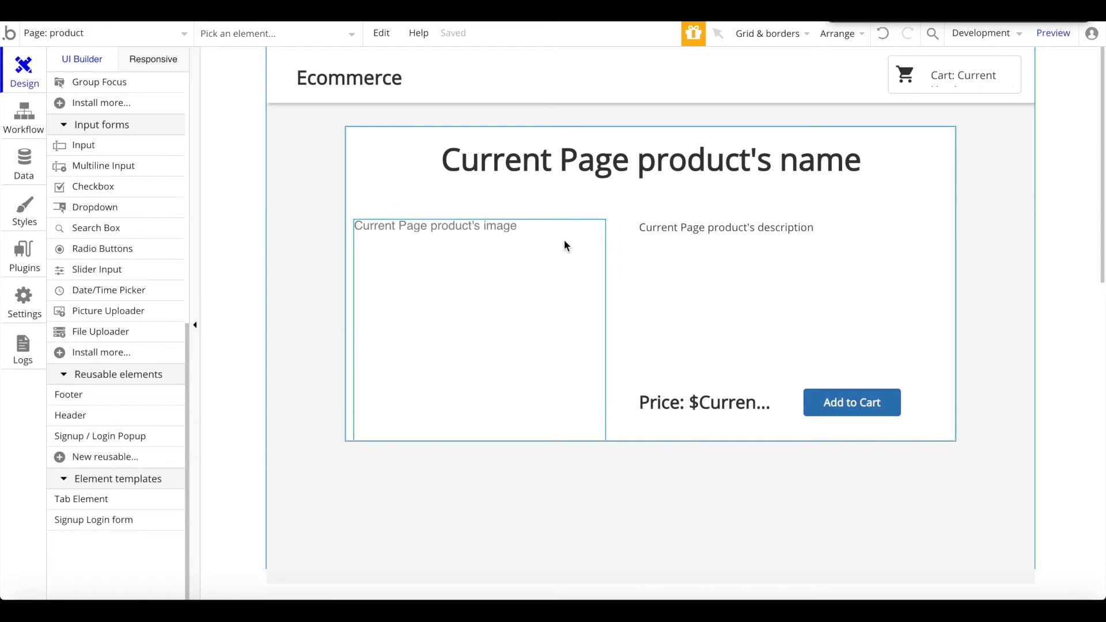
Step: Add a new page named cart without cloning an existing page
{"action": "left_click", "coordinate": [158, 33]}
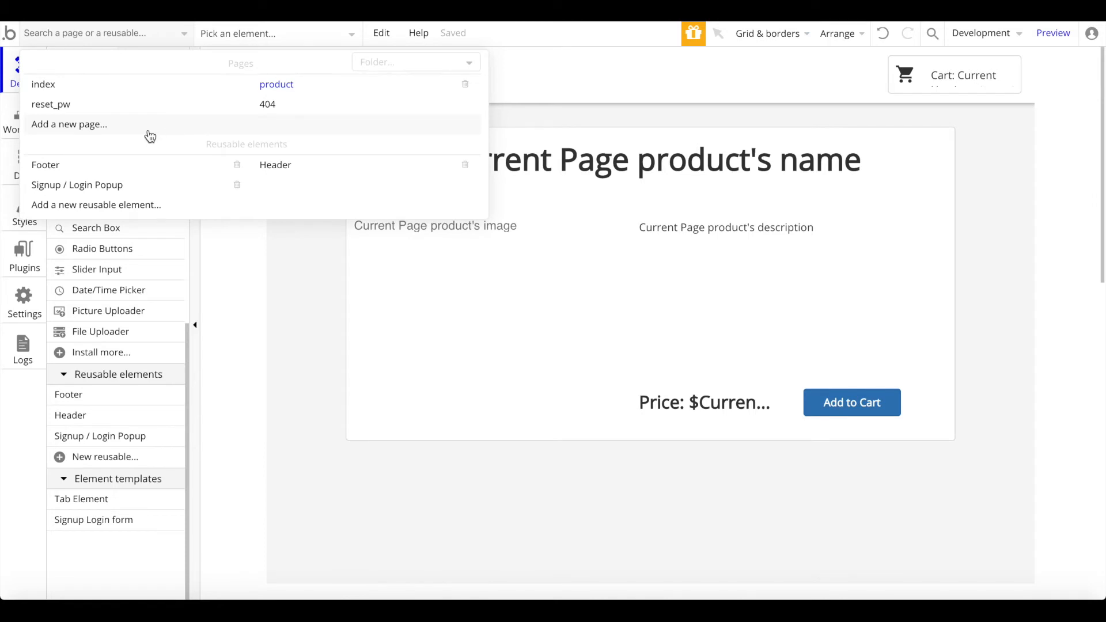
{"action": "left_click", "coordinate": [150, 136]}
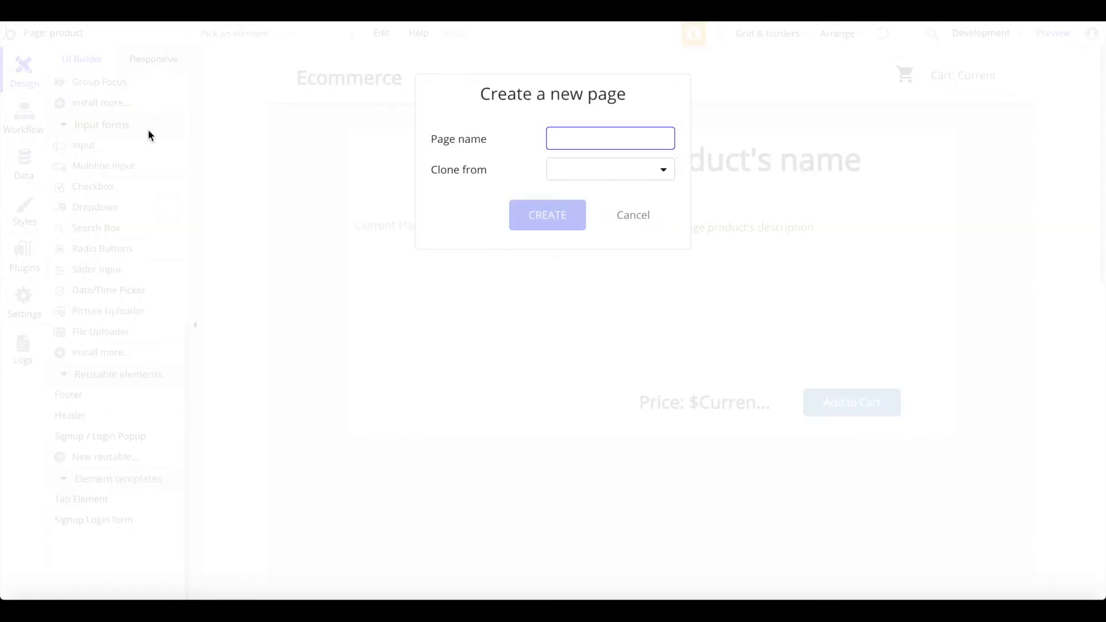
{"action": "type", "text": "cart"}
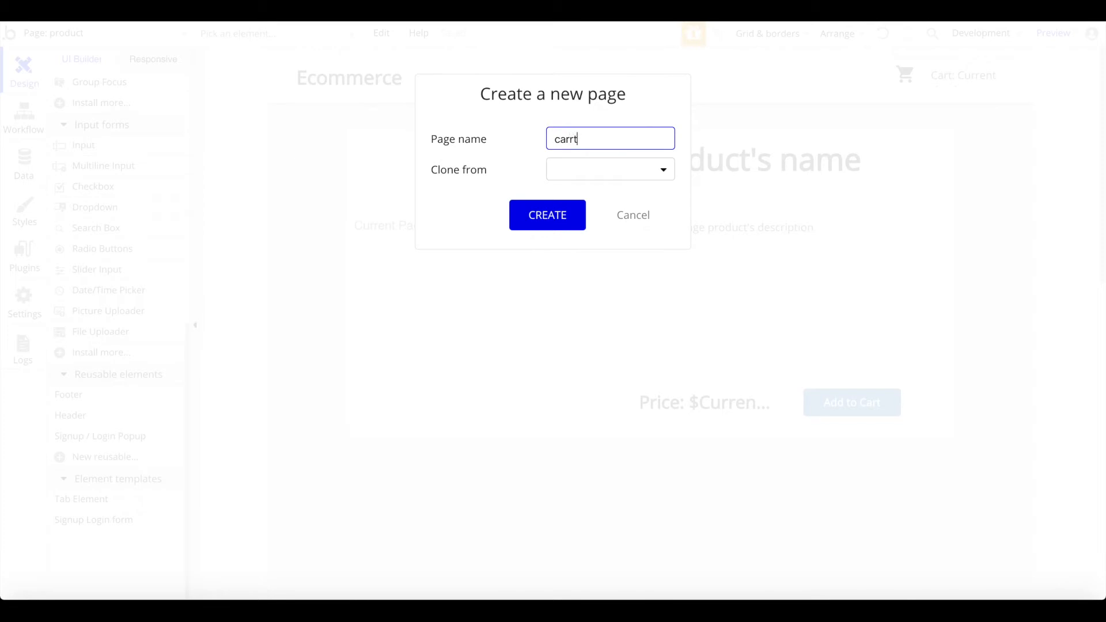
{"action": "left_click", "coordinate": [621, 178]}
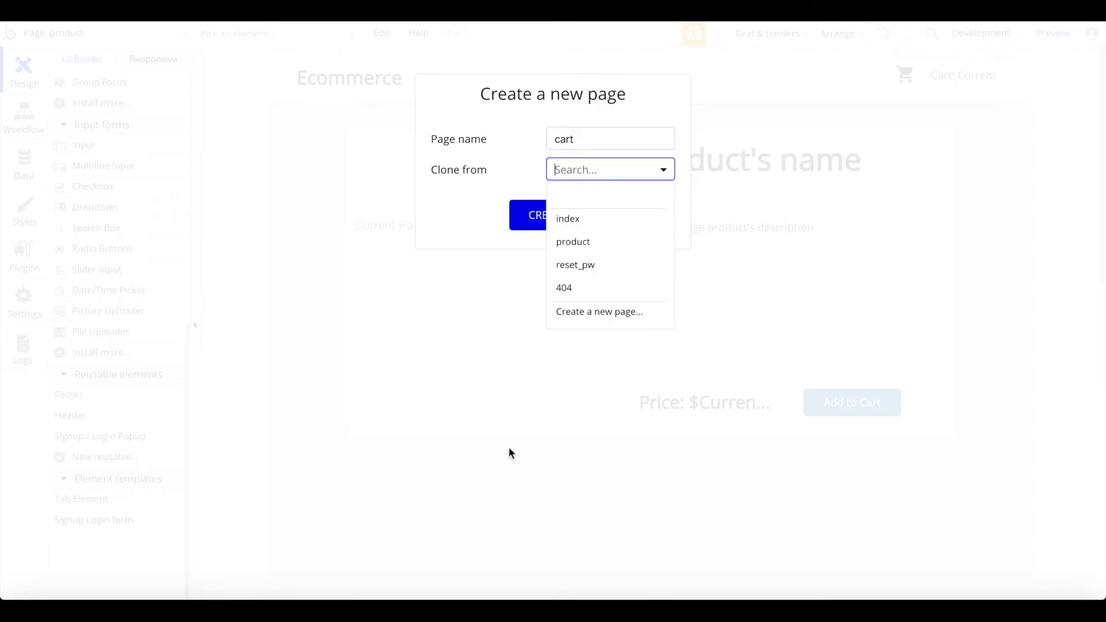
{"action": "left_click", "coordinate": [444, 173]}
{"action": "left_click", "coordinate": [533, 220]}
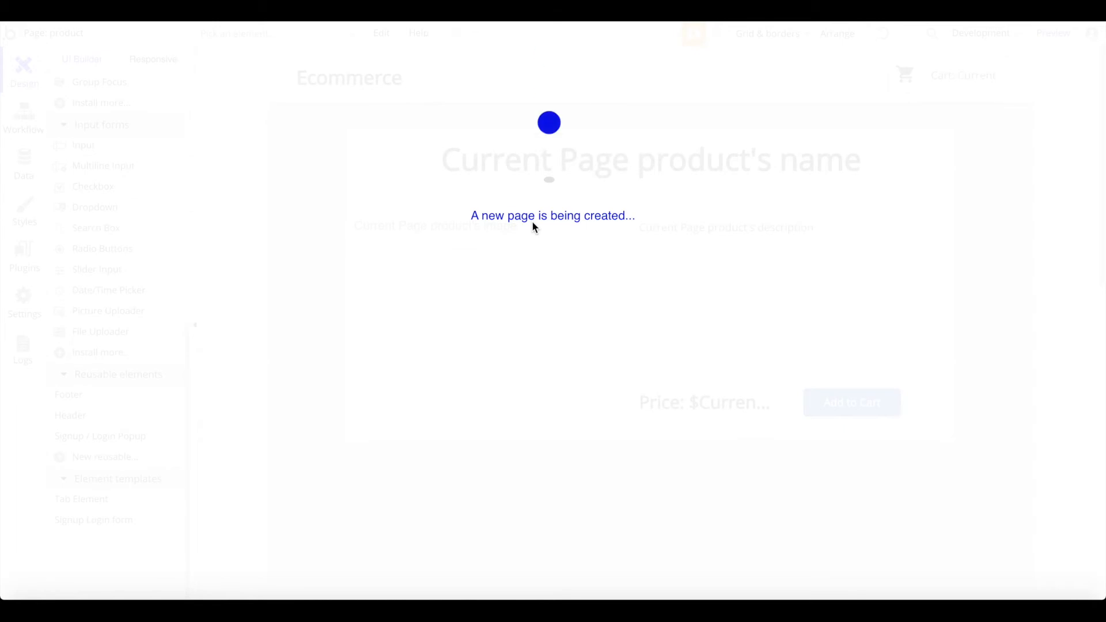
Step: Make the cart page 1000 px wide, not fixed-width, very light grey (#FAFAFA), and taller
{"action": "double_click", "coordinate": [586, 245]}
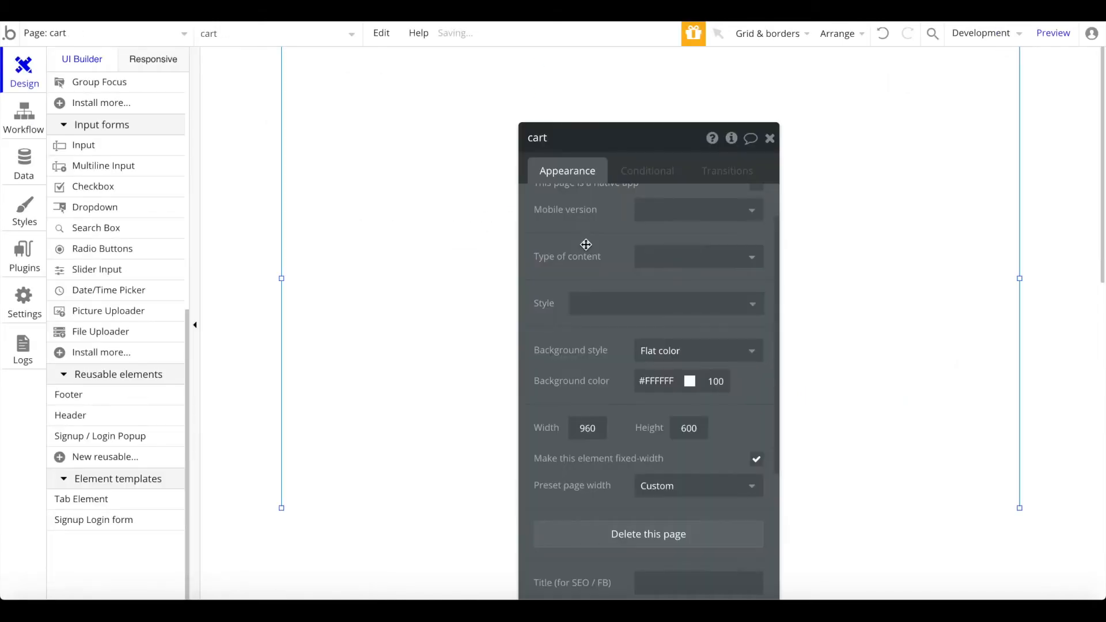
{"action": "left_click", "coordinate": [768, 460]}
{"action": "double_click", "coordinate": [599, 430]}
{"action": "type", "text": "1000"}
{"action": "left_click", "coordinate": [655, 382]}
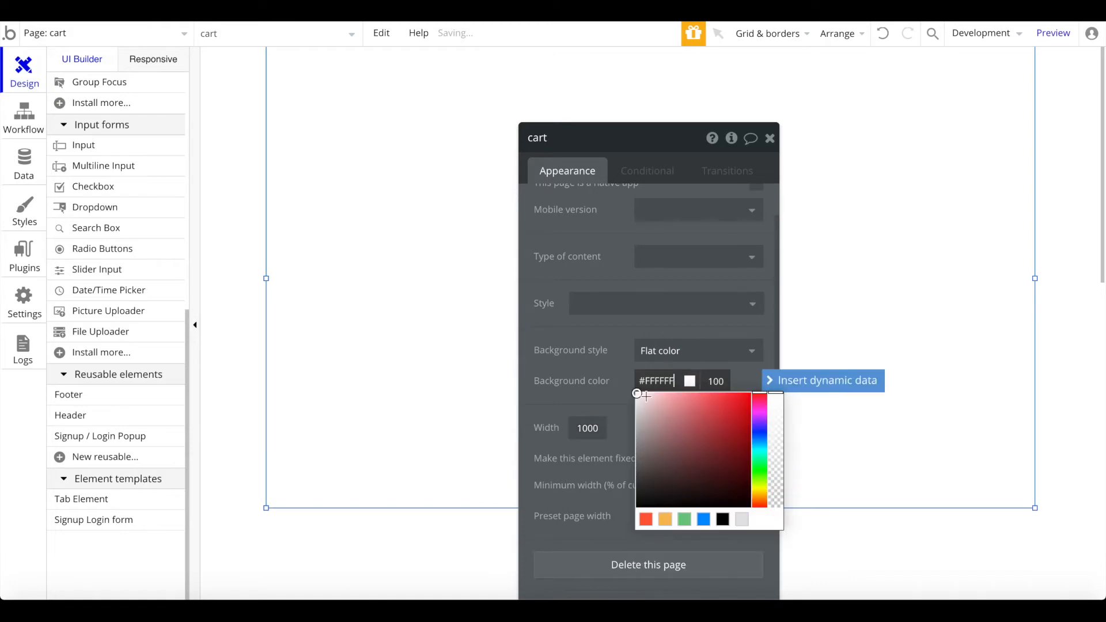
{"action": "left_click_drag", "start_coordinate": [636, 396], "coordinate": [637, 394]}
{"action": "left_click", "coordinate": [770, 138]}
{"action": "left_click_drag", "start_coordinate": [638, 509], "coordinate": [637, 550]}
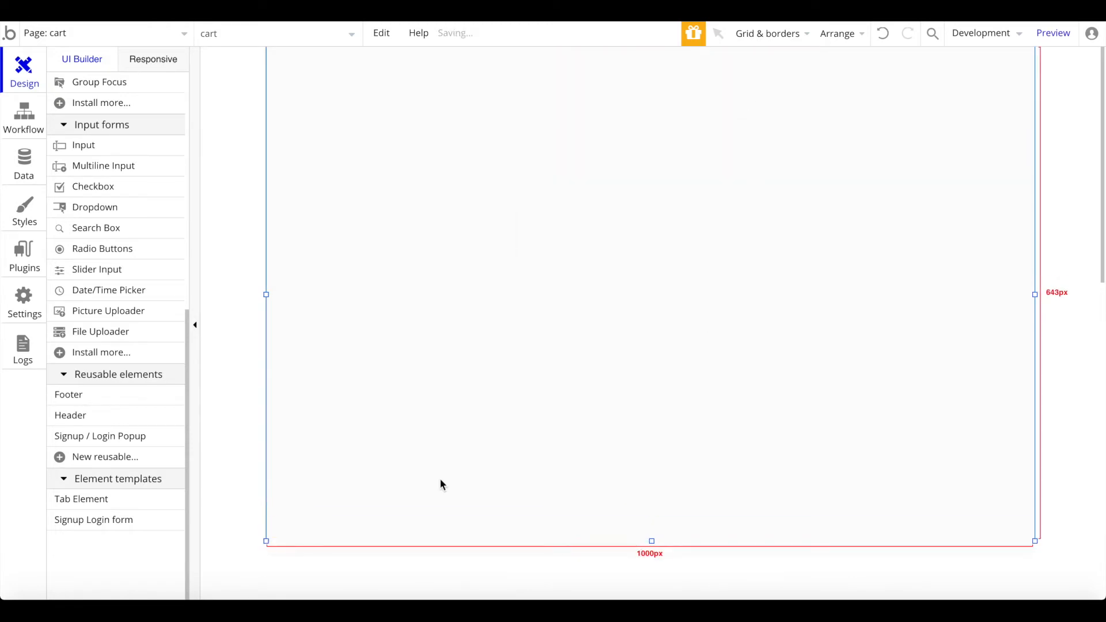
{"action": "left_click", "coordinate": [123, 415]}
Step: Place the reusable Header at the top of the cart page with width 1000
{"action": "left_click", "coordinate": [615, 73]}
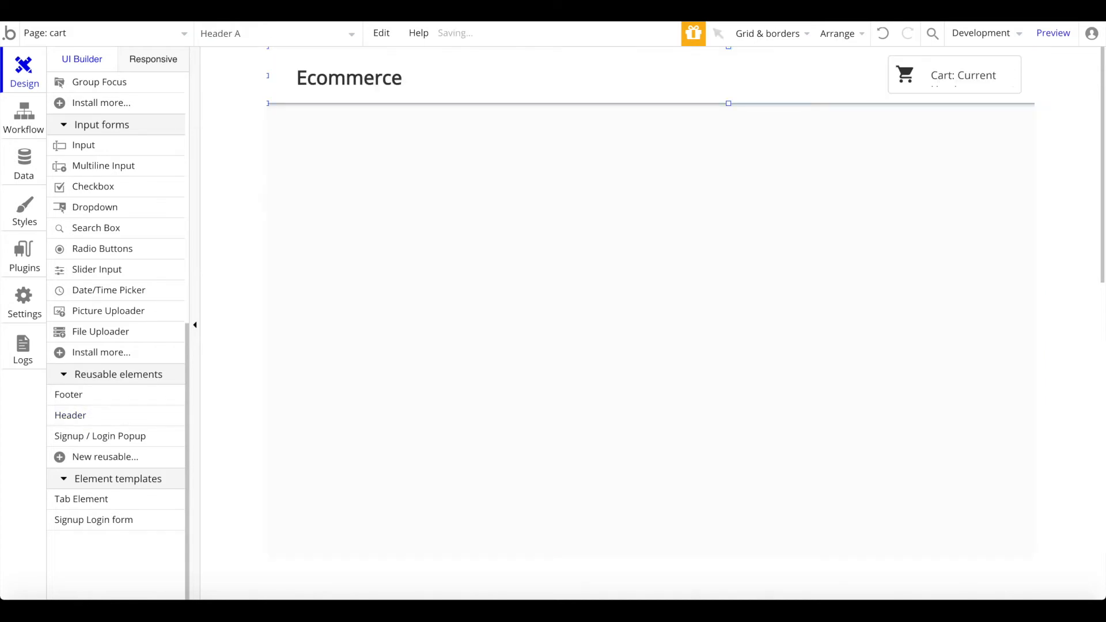
{"action": "double_click", "coordinate": [502, 57]}
{"action": "type", "text": "1000"}
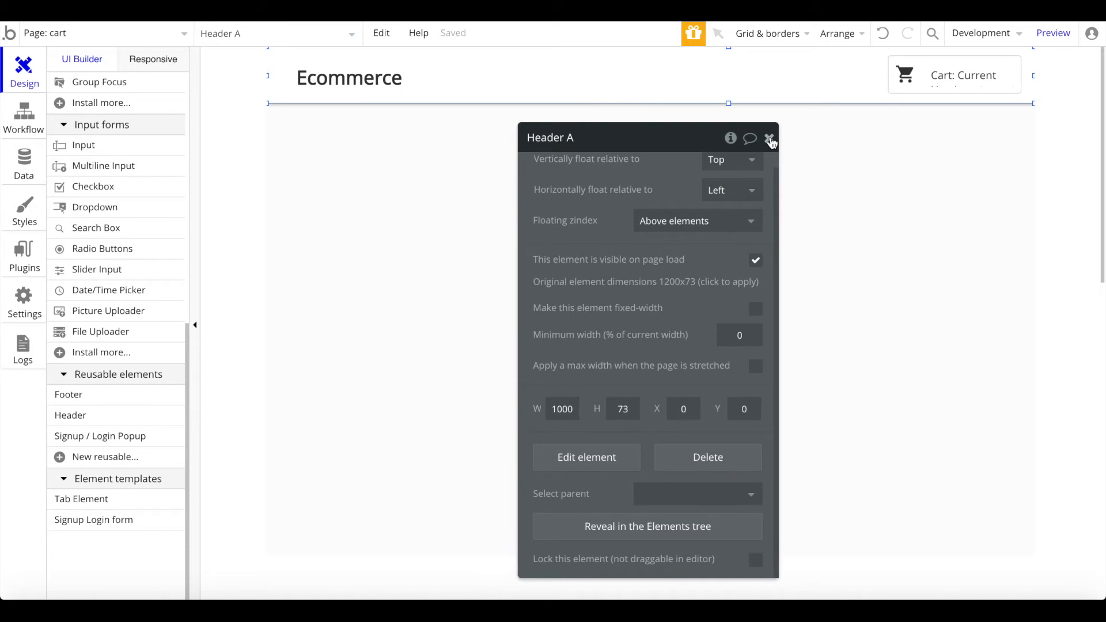
{"action": "scroll", "coordinate": [138, 199], "scroll_direction": "up", "scroll_amount": 8}
Step: Add a horizontally centred 'My Cart' title without Body style, at font size 25
{"action": "left_click", "coordinate": [106, 169]}
{"action": "left_click_drag", "start_coordinate": [553, 130], "coordinate": [808, 170]}
{"action": "right_click", "coordinate": [737, 149]}
{"action": "left_click", "coordinate": [767, 507]}
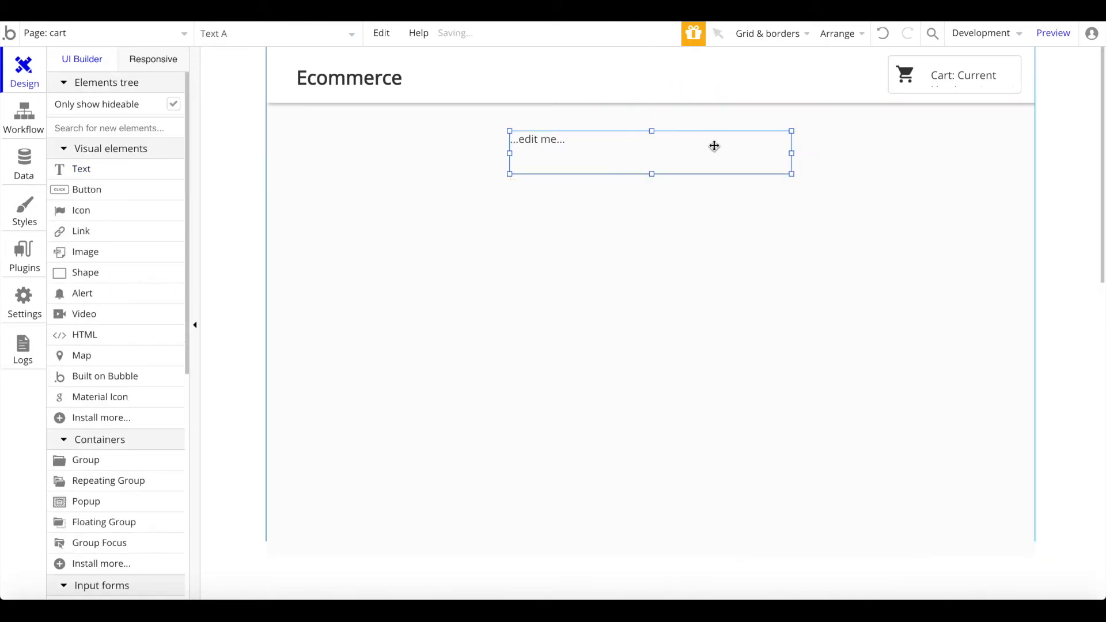
{"action": "double_click", "coordinate": [714, 146]}
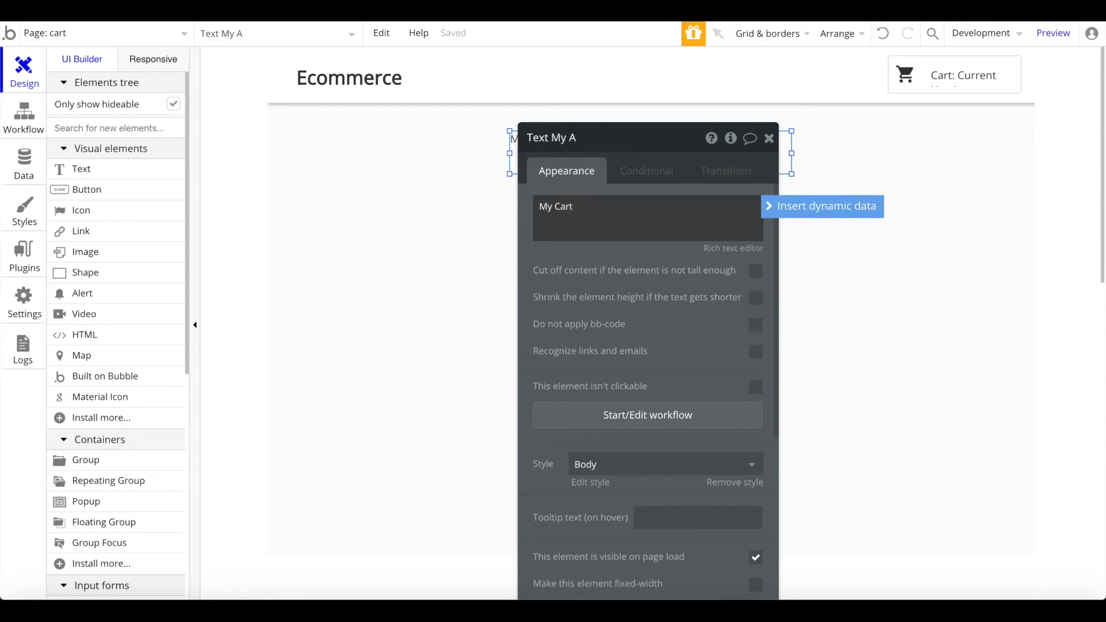
{"action": "type", "text": "My Cart"}
{"action": "left_click", "coordinate": [717, 482]}
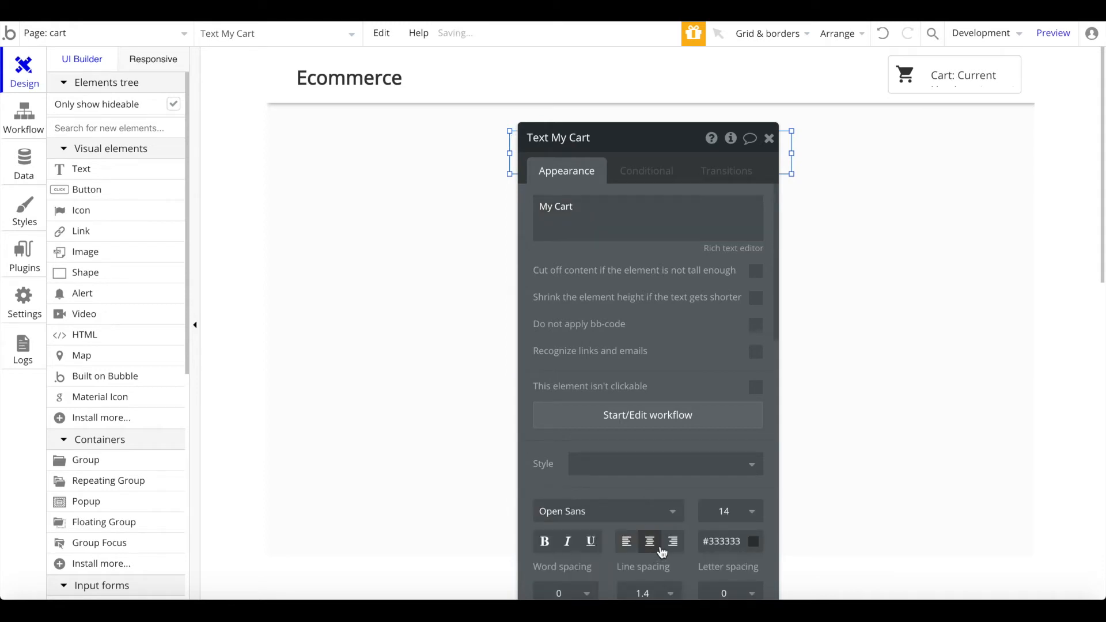
{"action": "left_click", "coordinate": [723, 511]}
{"action": "type", "text": "25"}
{"action": "key", "text": "Return"}
{"action": "left_click", "coordinate": [769, 138]}
Step: Draw a Repeating Group below the My Cart title
{"action": "left_click", "coordinate": [96, 134]}
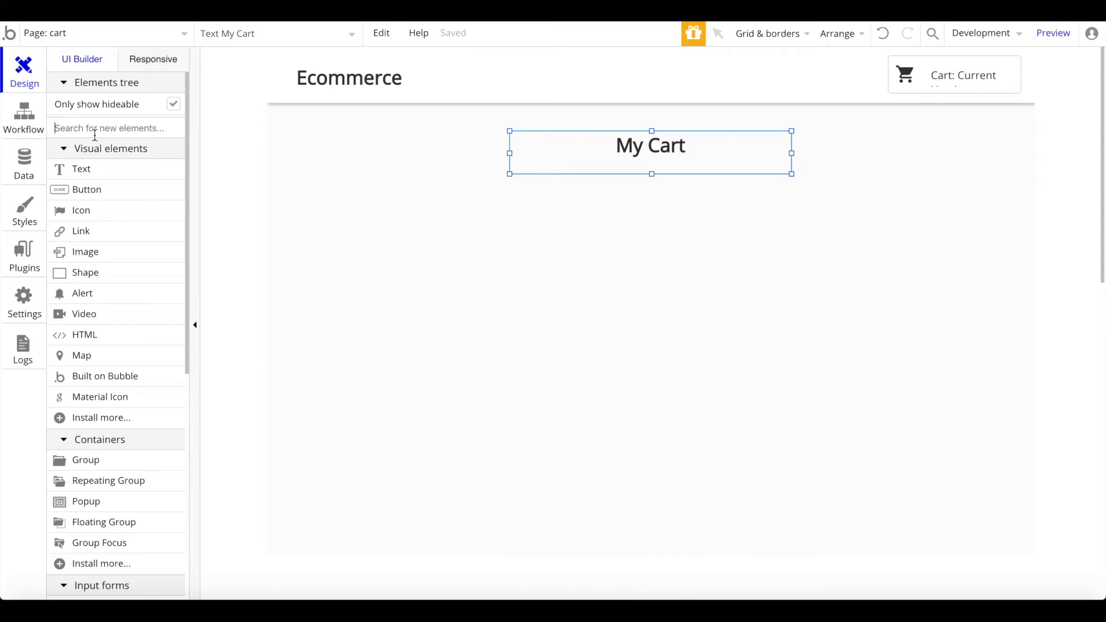
{"action": "type", "text": "re"}
{"action": "left_click", "coordinate": [87, 171]}
{"action": "left_click_drag", "start_coordinate": [439, 213], "coordinate": [880, 312]}
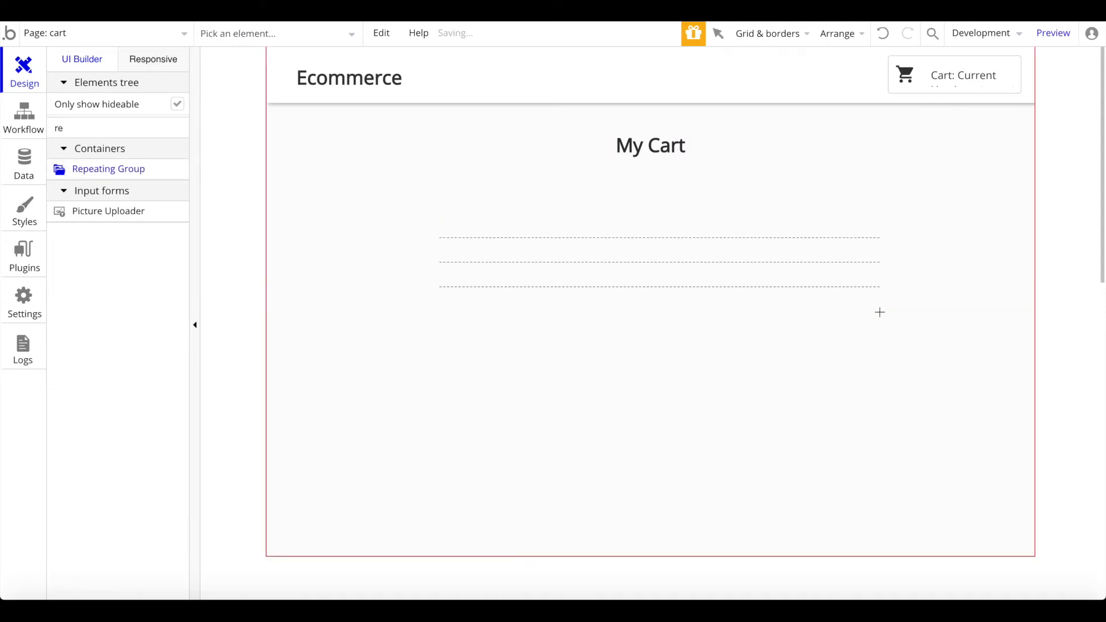
Step: Centre the repeating group and set it to list products from Current User's cart
{"action": "right_click", "coordinate": [661, 148]}
{"action": "left_click", "coordinate": [752, 514]}
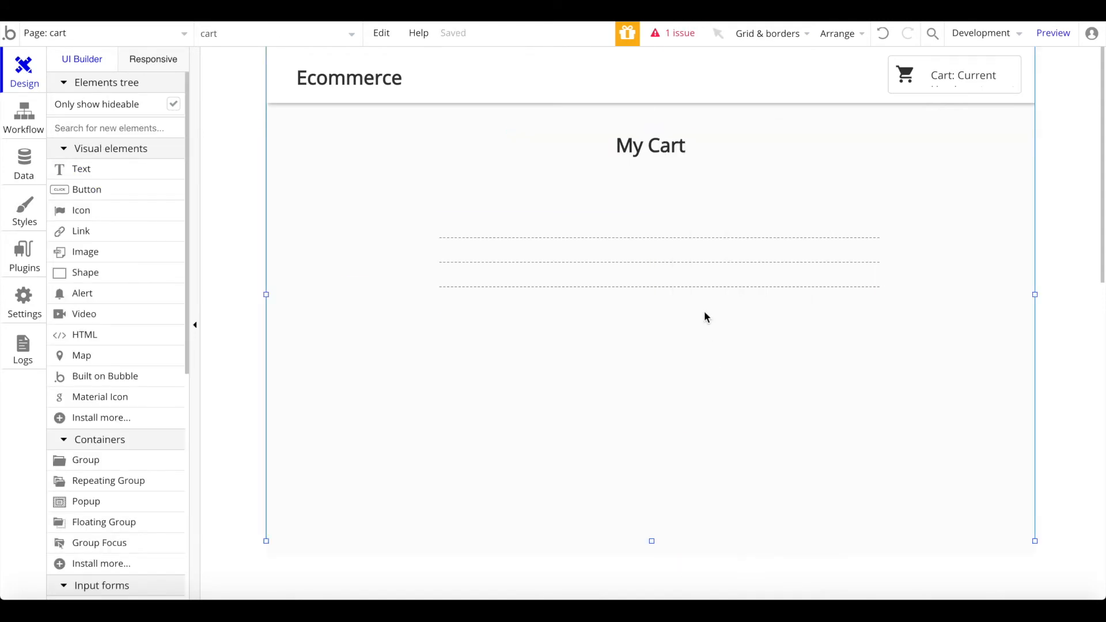
{"action": "right_click", "coordinate": [706, 338]}
{"action": "left_click", "coordinate": [729, 551]}
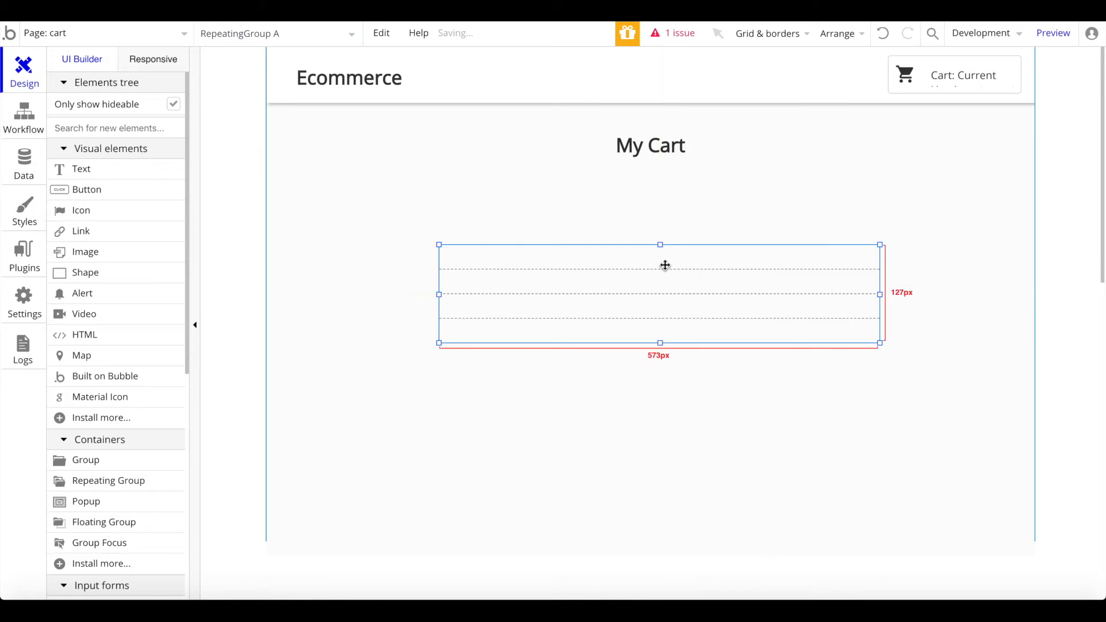
{"action": "left_click_drag", "start_coordinate": [660, 245], "coordinate": [660, 214]}
{"action": "double_click", "coordinate": [647, 271]}
{"action": "left_click", "coordinate": [678, 205]}
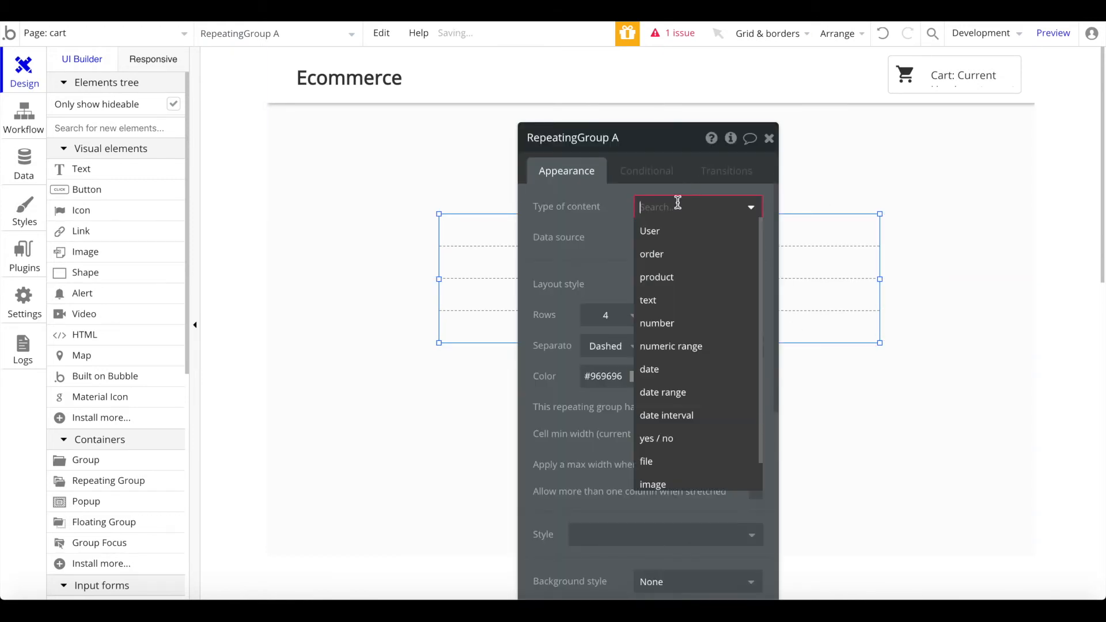
{"action": "left_click", "coordinate": [717, 278]}
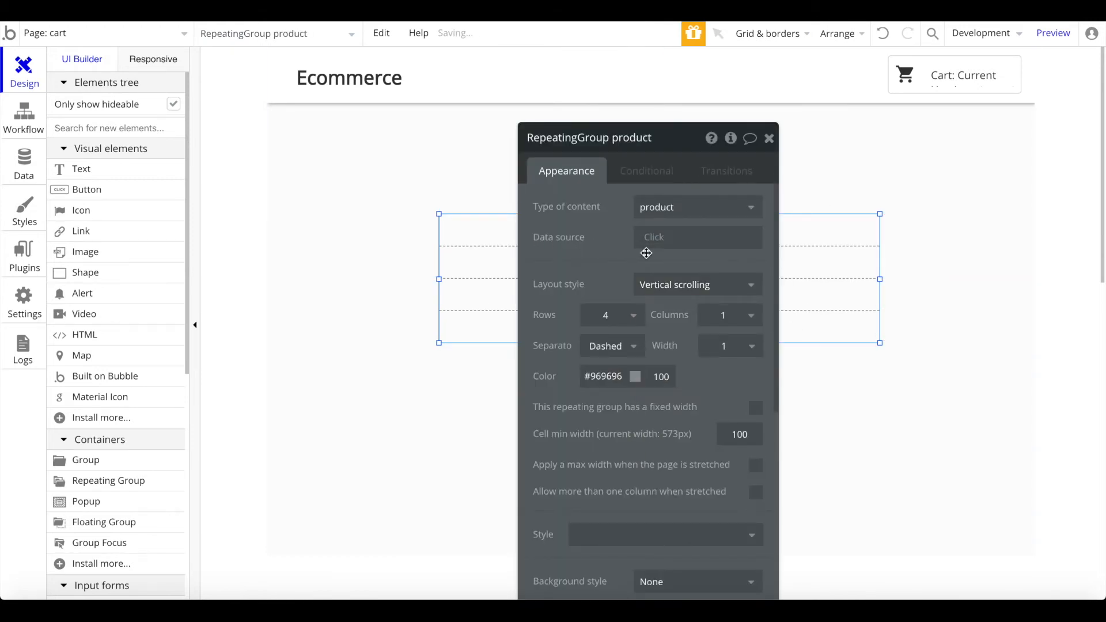
{"action": "left_click", "coordinate": [664, 243]}
{"action": "left_click", "coordinate": [660, 280]}
{"action": "left_click", "coordinate": [755, 258]}
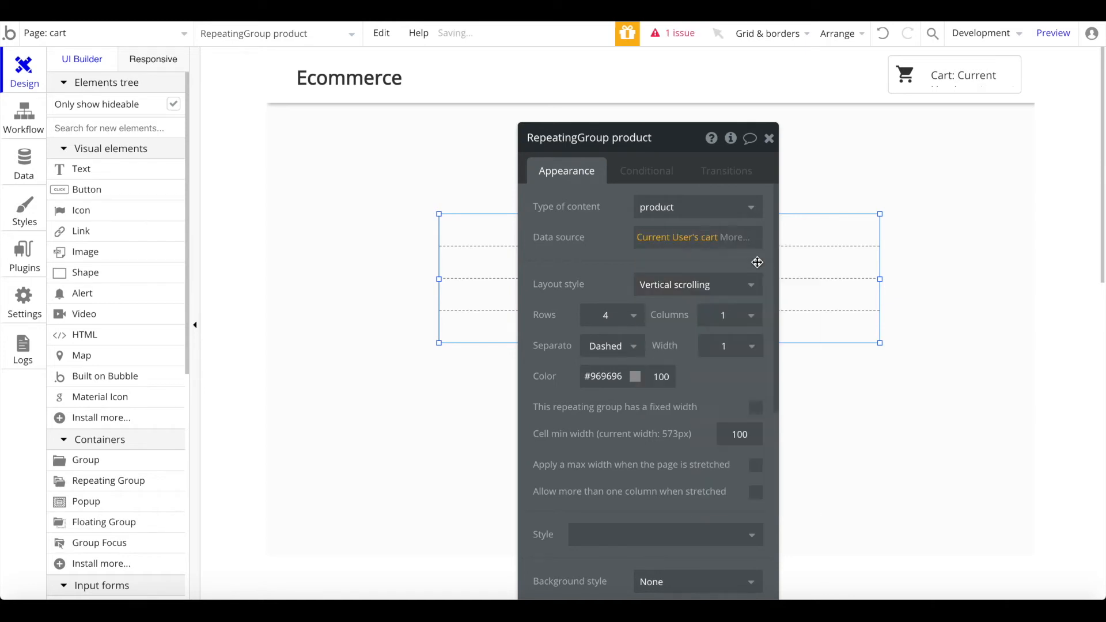
{"action": "left_click", "coordinate": [770, 139]}
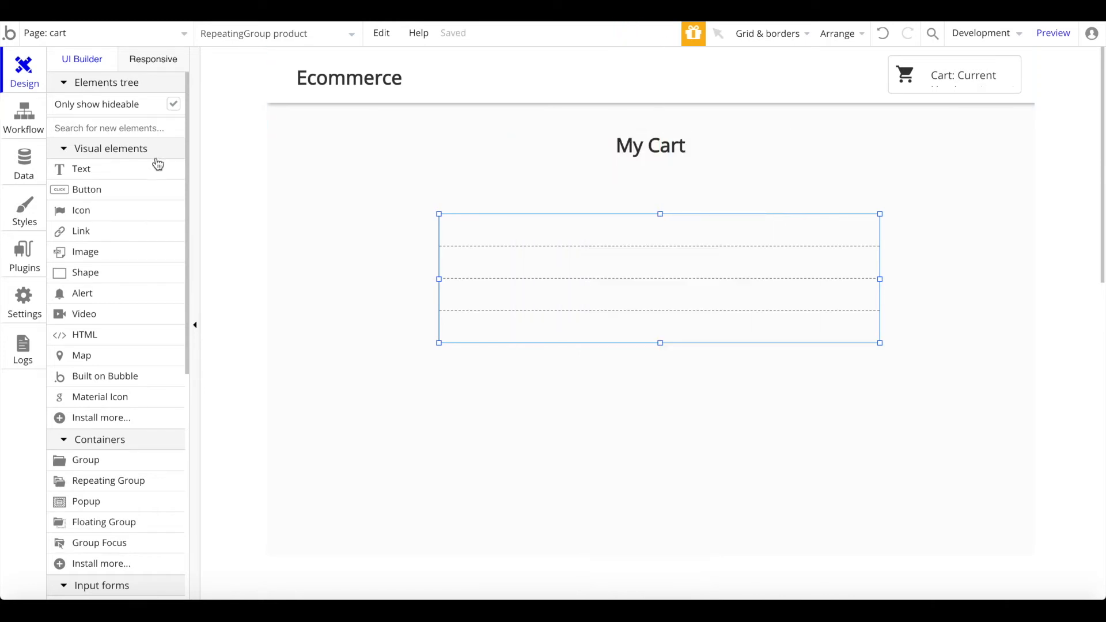
Step: Add a vertically centred shopping_cart Material Icon in the list's first row
{"action": "left_click", "coordinate": [123, 123]}
{"action": "type", "text": "mat"}
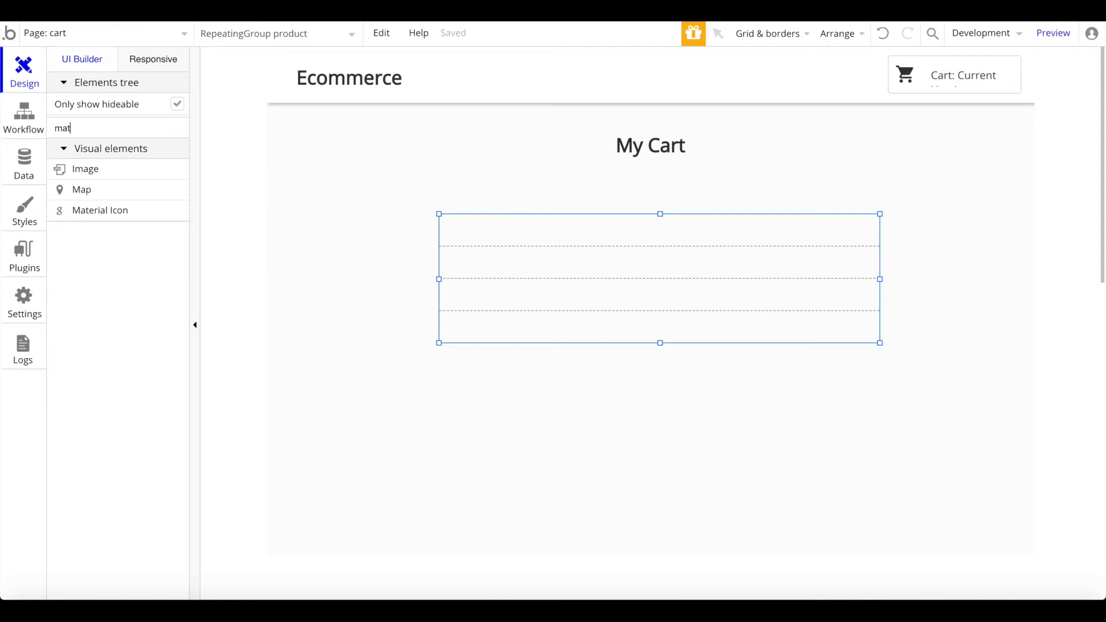
{"action": "left_click", "coordinate": [114, 167]}
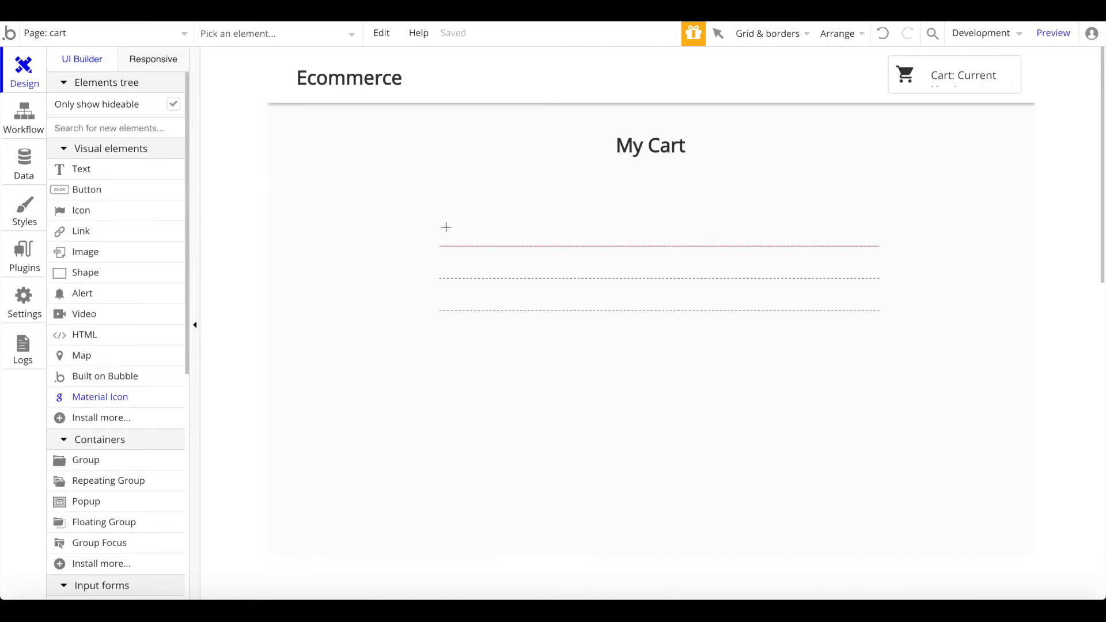
{"action": "left_click", "coordinate": [462, 238]}
{"action": "right_click", "coordinate": [452, 231]}
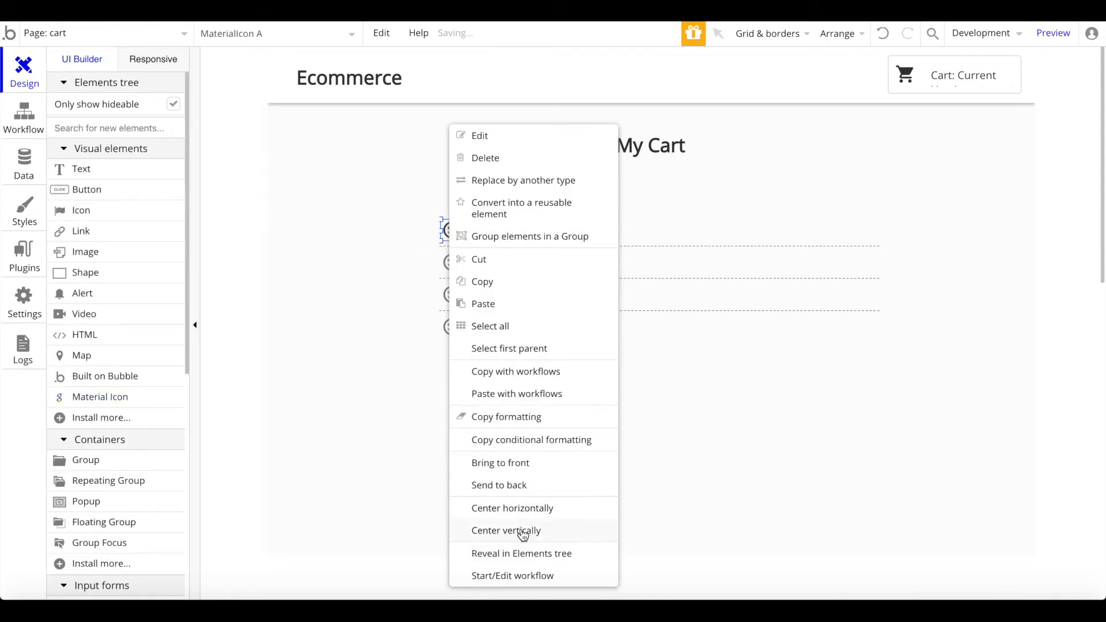
{"action": "left_click", "coordinate": [524, 532]}
{"action": "double_click", "coordinate": [453, 234]}
{"action": "left_click", "coordinate": [663, 204]}
{"action": "left_click", "coordinate": [663, 204]}
{"action": "type", "text": "cart"}
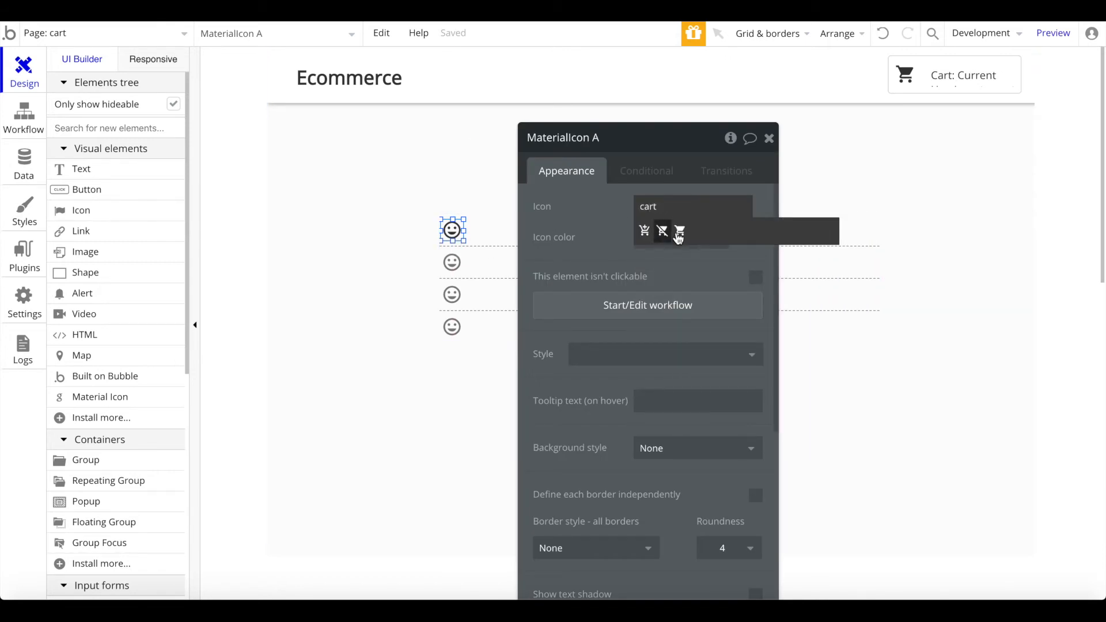
{"action": "left_click", "coordinate": [680, 233]}
{"action": "left_click", "coordinate": [770, 138]}
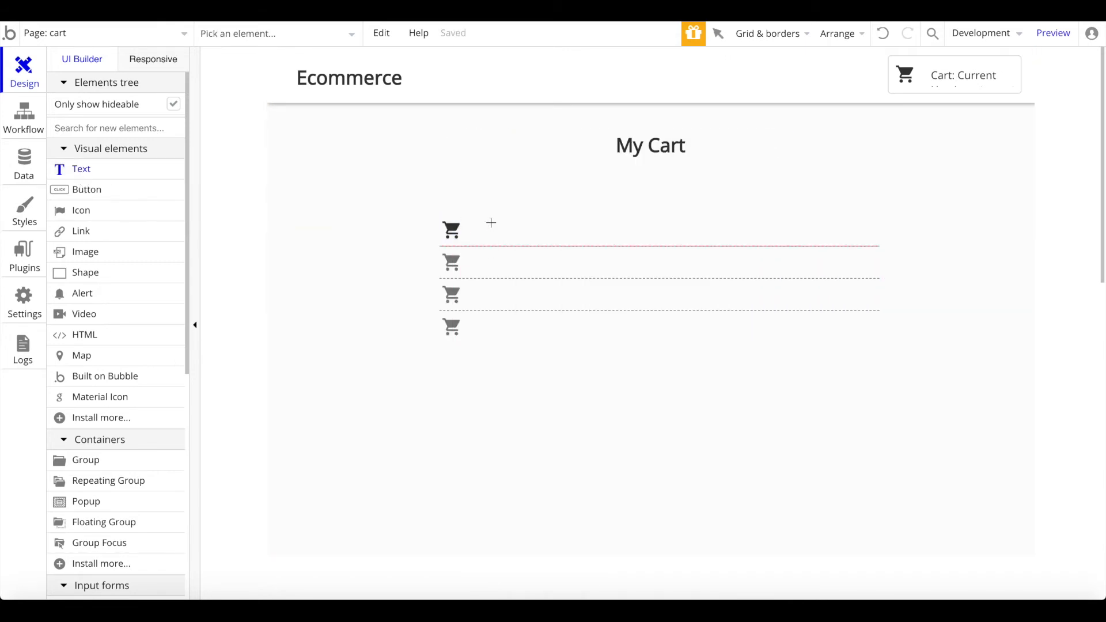
Step: Add a vertically centred, unstyled text showing Current cell's product's name beside the icon
{"action": "left_click_drag", "start_coordinate": [552, 238], "coordinate": [790, 241]}
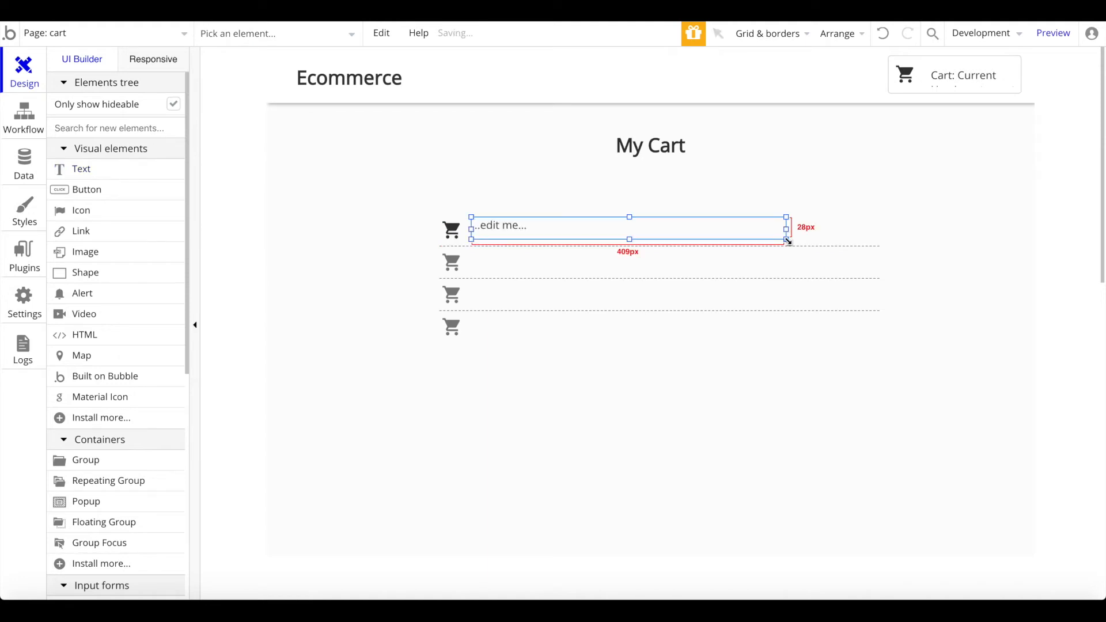
{"action": "right_click", "coordinate": [747, 244]}
{"action": "right_click", "coordinate": [700, 232]}
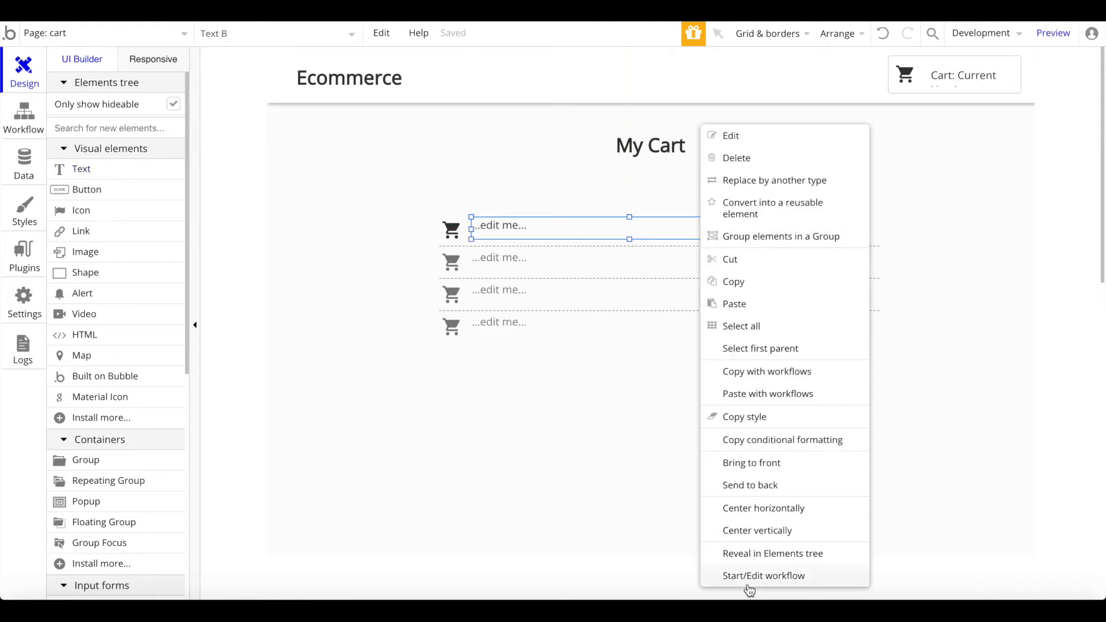
{"action": "left_click", "coordinate": [789, 539]}
{"action": "double_click", "coordinate": [685, 235]}
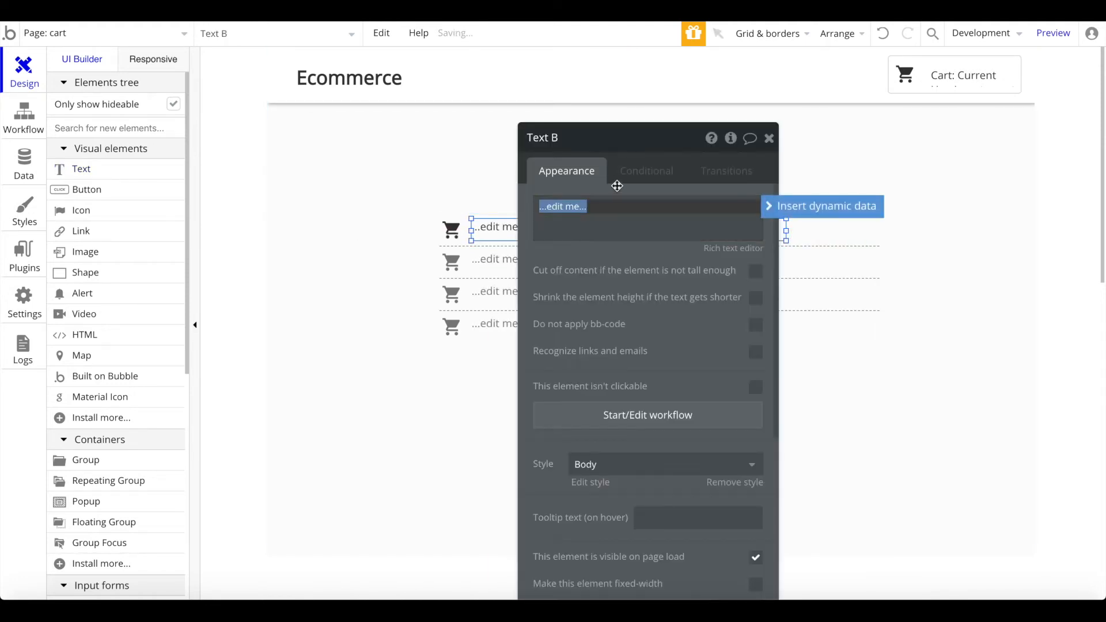
{"action": "left_click", "coordinate": [821, 213]}
{"action": "left_click", "coordinate": [651, 248]}
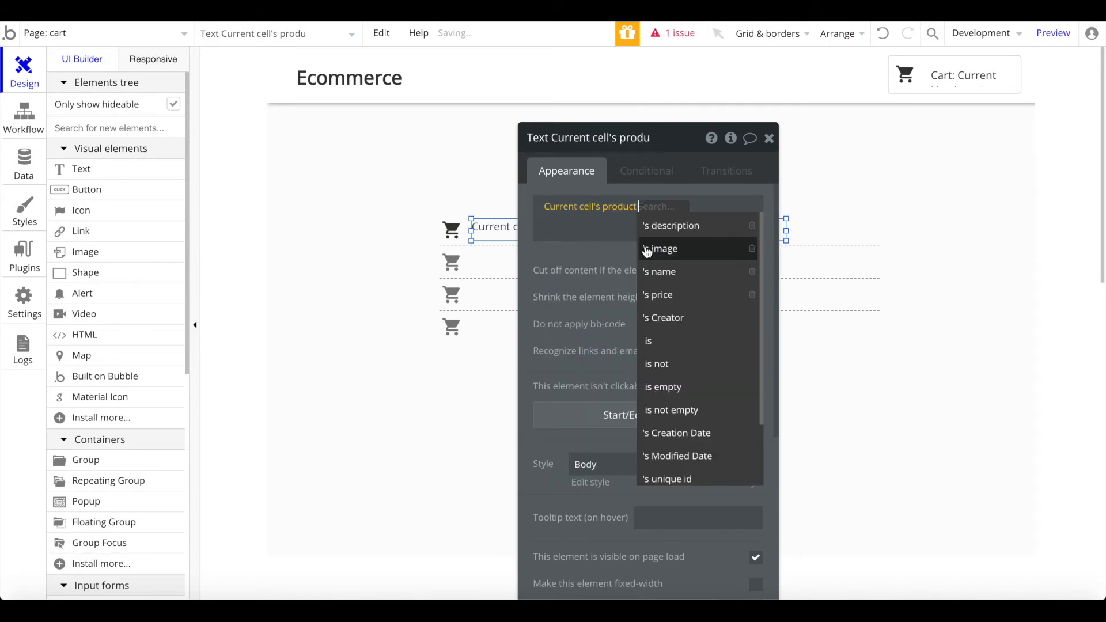
{"action": "left_click", "coordinate": [662, 272]}
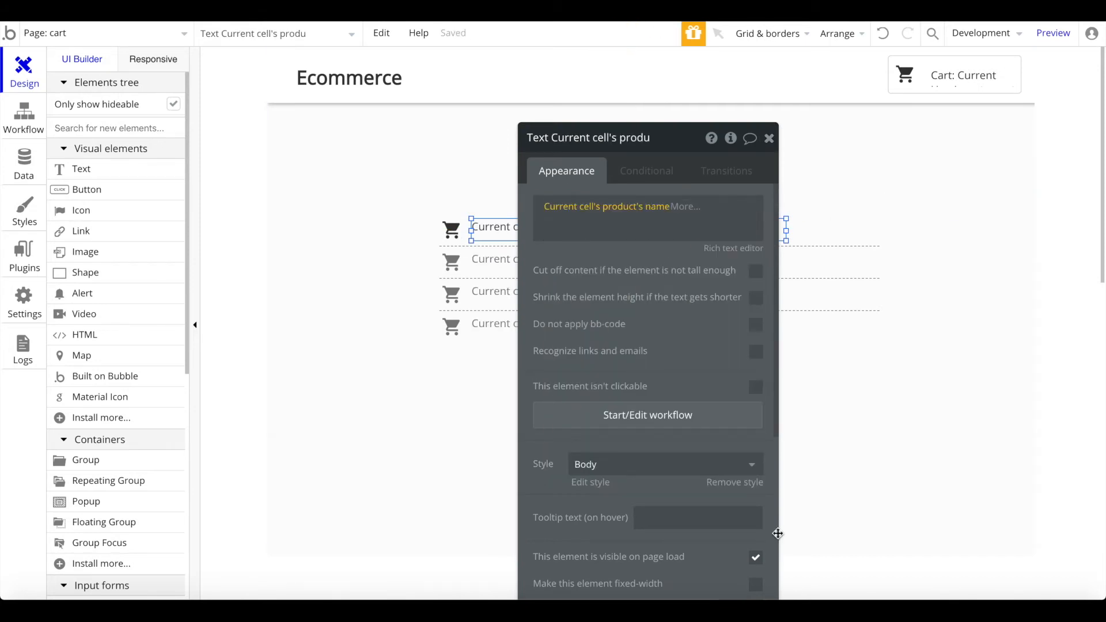
{"action": "left_click", "coordinate": [735, 483]}
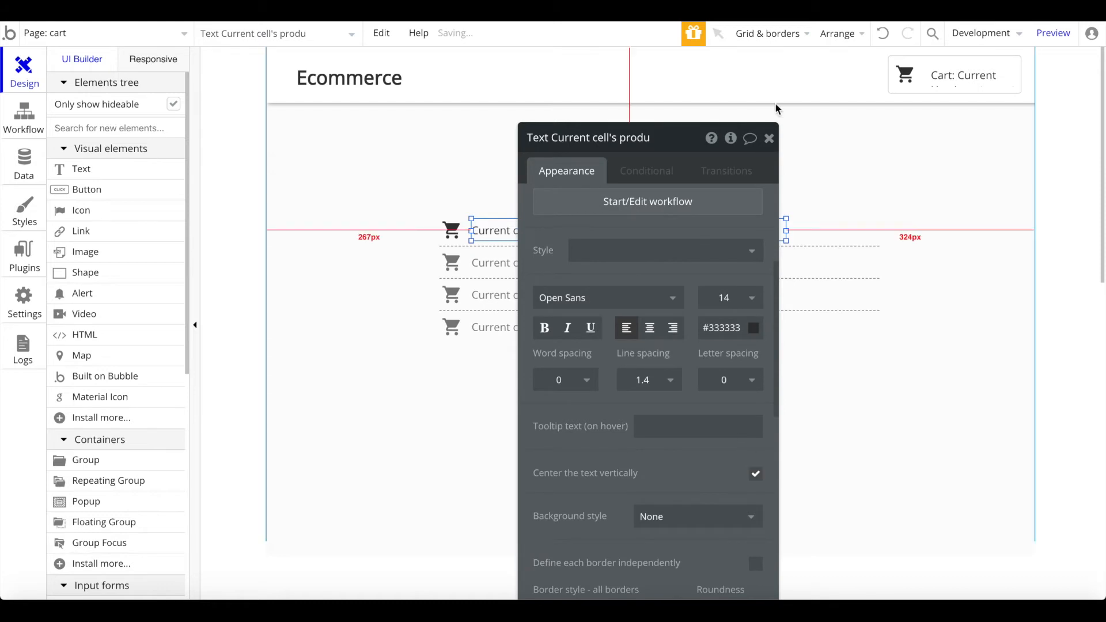
{"action": "left_click", "coordinate": [770, 146]}
Step: Give the cart repeating group solid row separators
{"action": "double_click", "coordinate": [795, 262]}
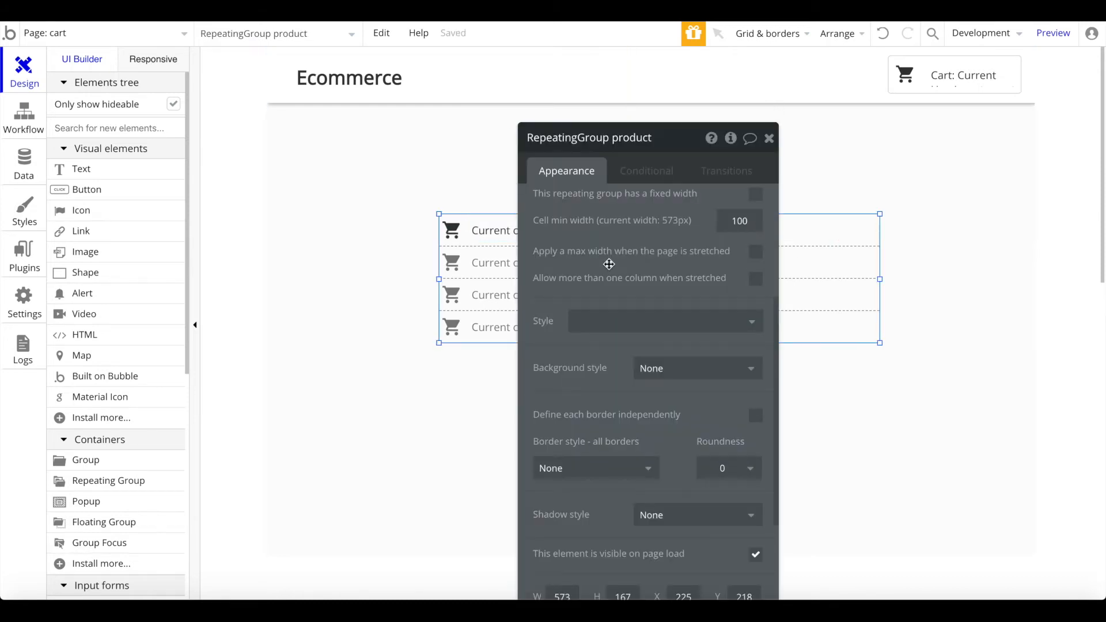
{"action": "scroll", "coordinate": [599, 297], "scroll_direction": "up", "scroll_amount": 3}
{"action": "left_click", "coordinate": [608, 346]}
{"action": "left_click", "coordinate": [601, 390]}
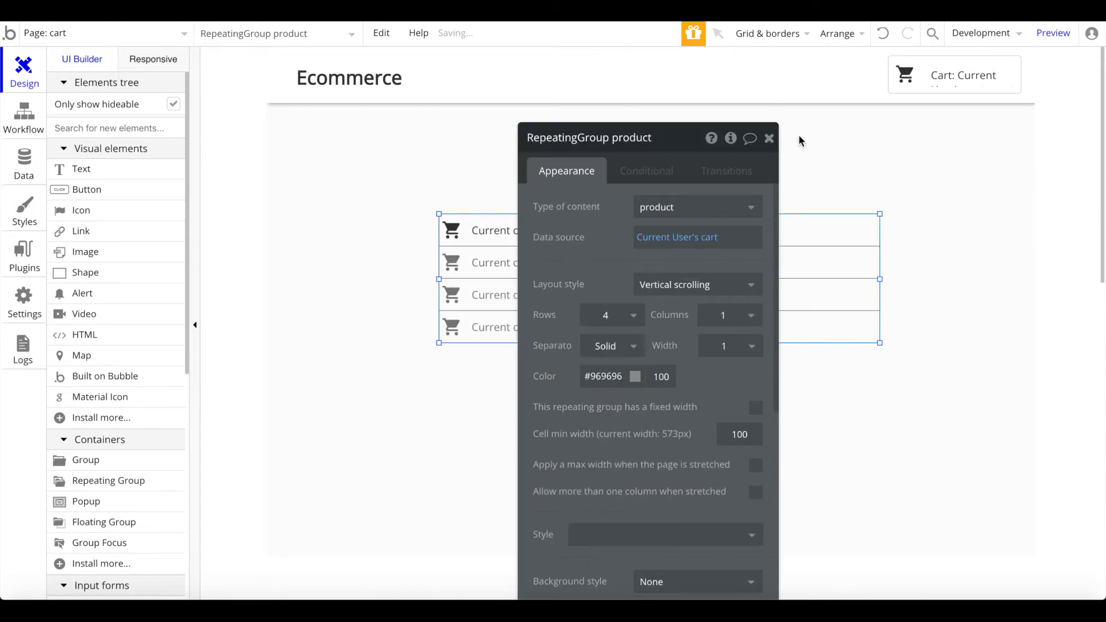
{"action": "left_click", "coordinate": [770, 145]}
Step: Limit the cart list's stretch width and centre it vertically and horizontally on the page
{"action": "double_click", "coordinate": [775, 304]}
{"action": "scroll", "coordinate": [770, 346], "scroll_direction": "down", "scroll_amount": 2}
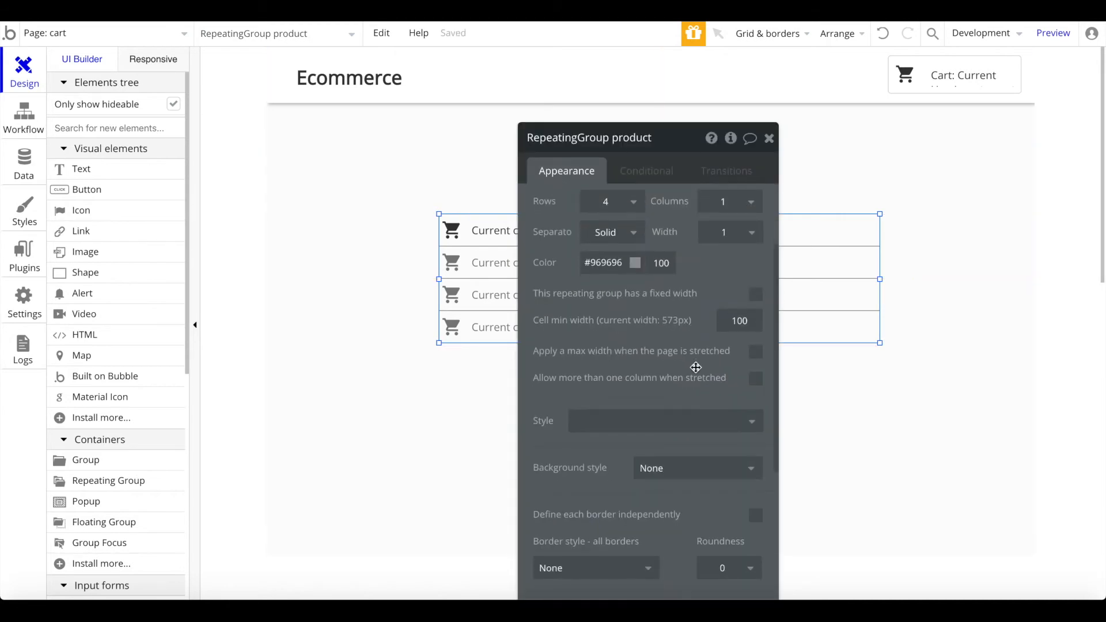
{"action": "left_click", "coordinate": [756, 351]}
{"action": "left_click", "coordinate": [769, 137]}
{"action": "right_click", "coordinate": [729, 334]}
{"action": "left_click", "coordinate": [788, 549]}
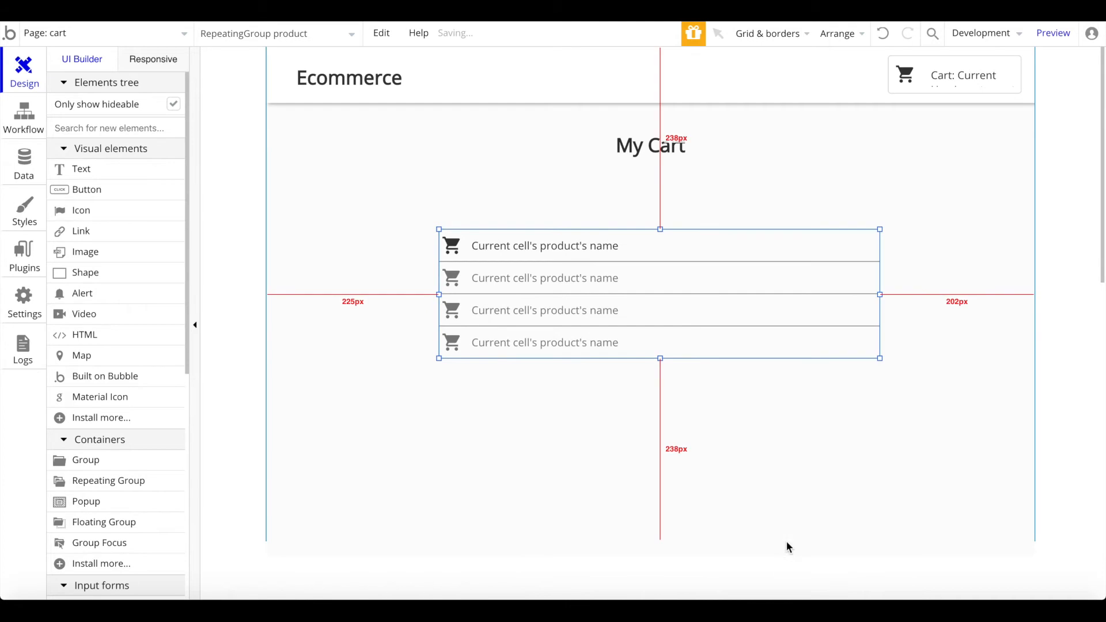
{"action": "right_click", "coordinate": [703, 290]}
{"action": "left_click", "coordinate": [776, 526]}
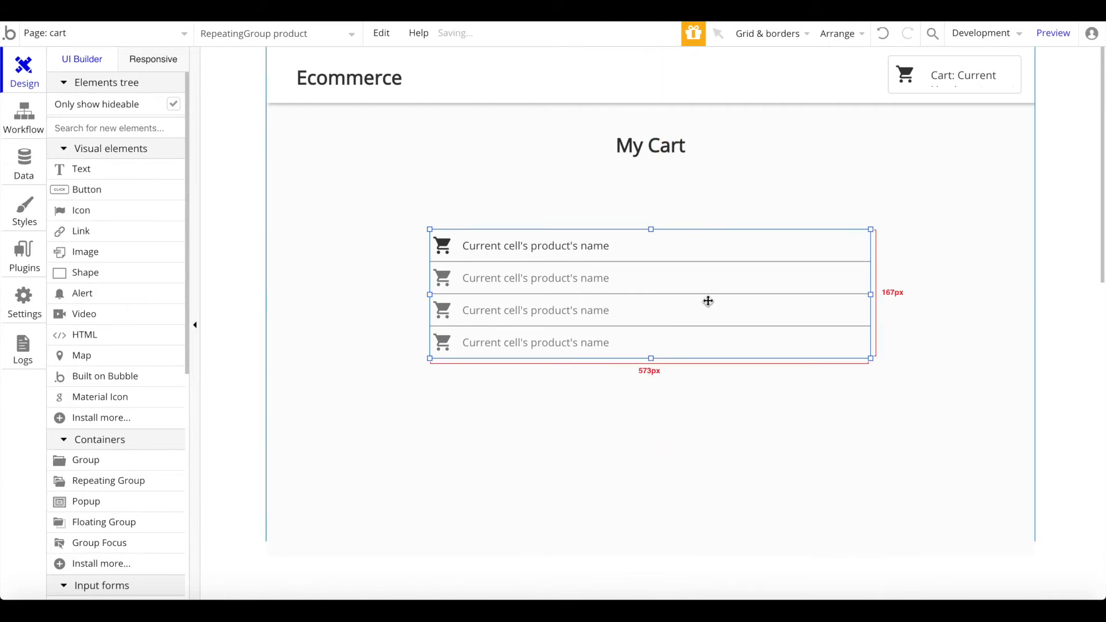
{"action": "type", "text": "m"}
{"action": "key", "text": "BackSpace"}
{"action": "type", "text": "mat"}
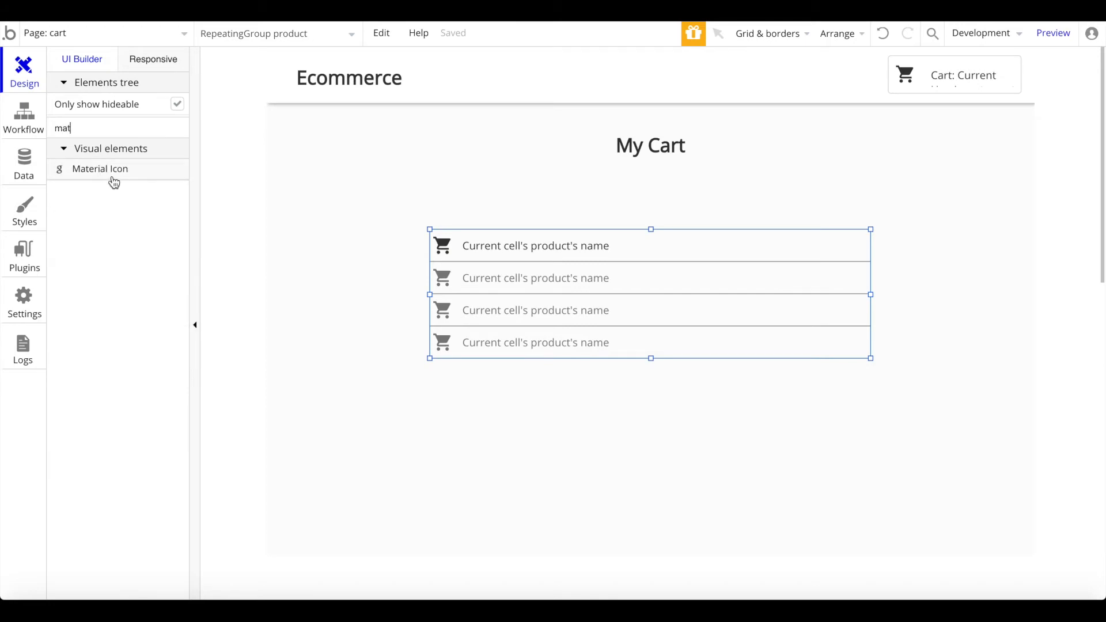
{"action": "left_click", "coordinate": [114, 178]}
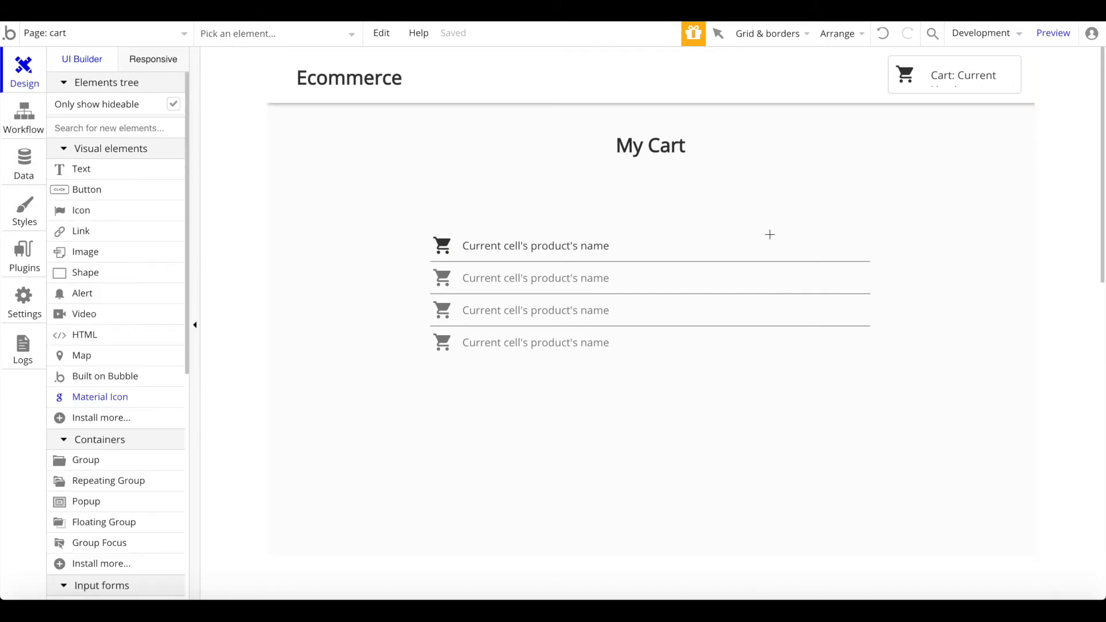
Step: Put a Material Icon at the right end of the first cart row, set to 'remove'
{"action": "left_click", "coordinate": [791, 254]}
{"action": "left_click_drag", "start_coordinate": [783, 245], "coordinate": [856, 247]}
{"action": "right_click", "coordinate": [856, 246]}
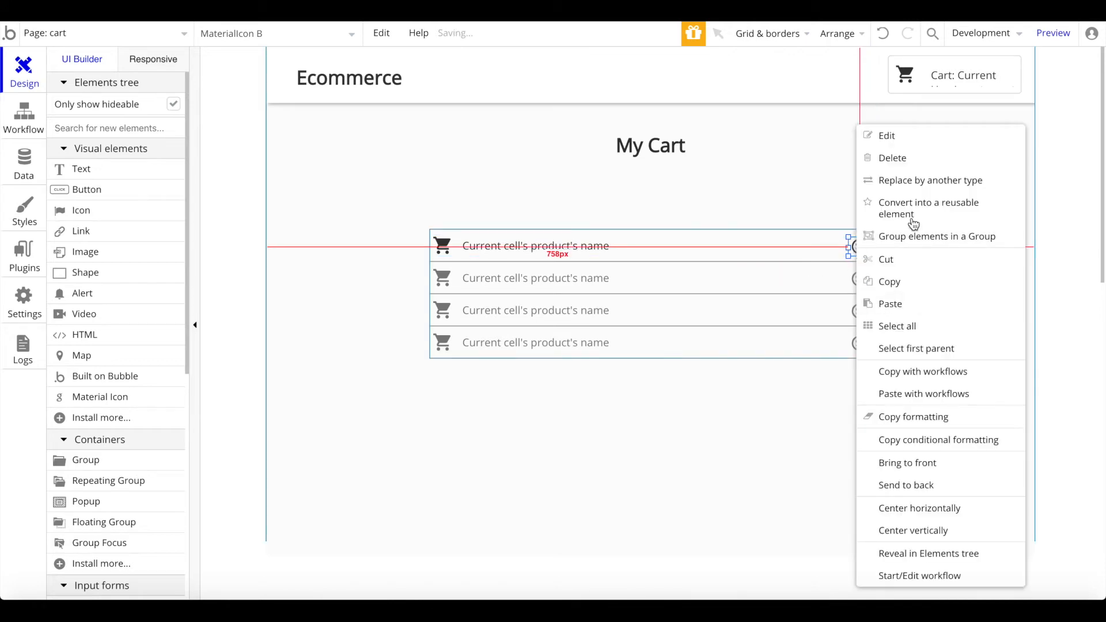
{"action": "left_click", "coordinate": [783, 244]}
{"action": "double_click", "coordinate": [857, 247]}
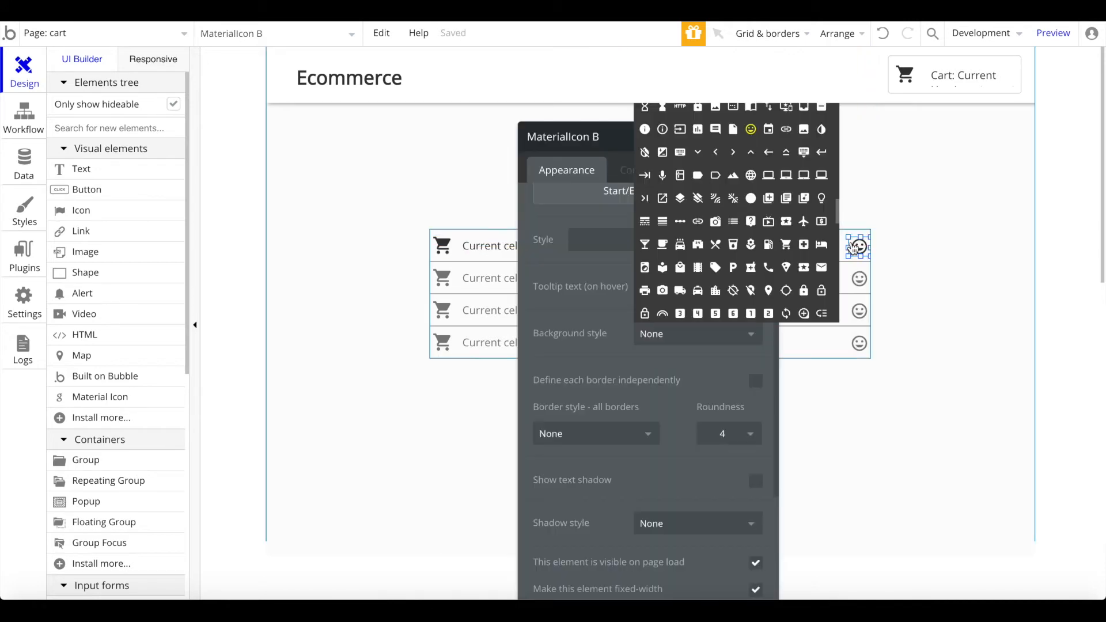
{"action": "left_click", "coordinate": [645, 206]}
{"action": "type", "text": "remo"}
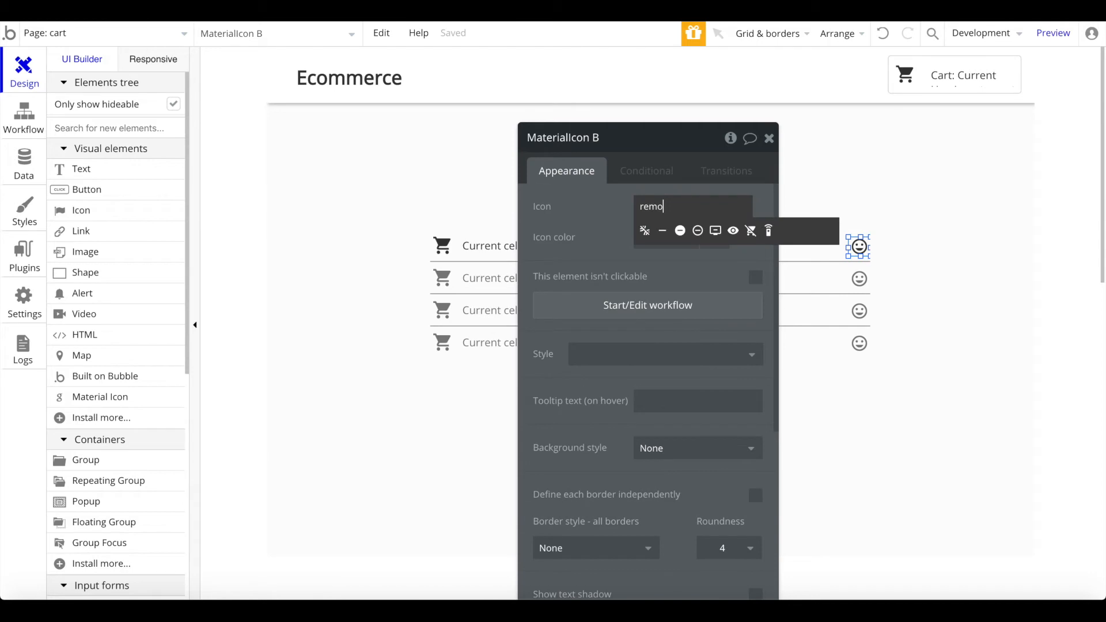
{"action": "left_click", "coordinate": [663, 230]}
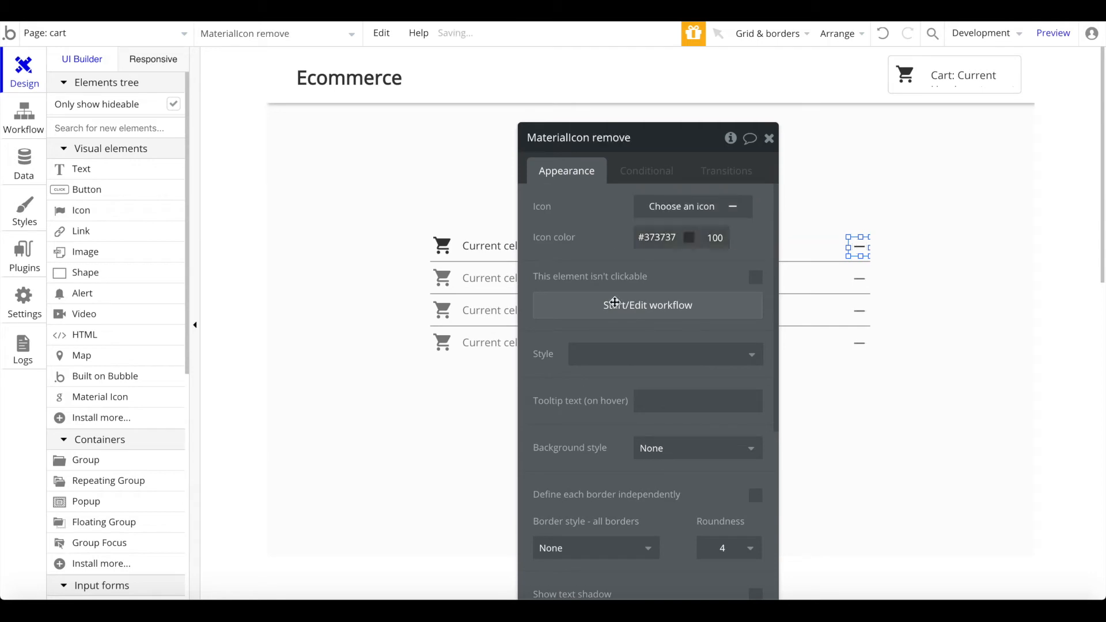
{"action": "scroll", "coordinate": [668, 259], "scroll_direction": "down", "scroll_amount": 2}
{"action": "scroll", "coordinate": [675, 276], "scroll_direction": "up", "scroll_amount": 2}
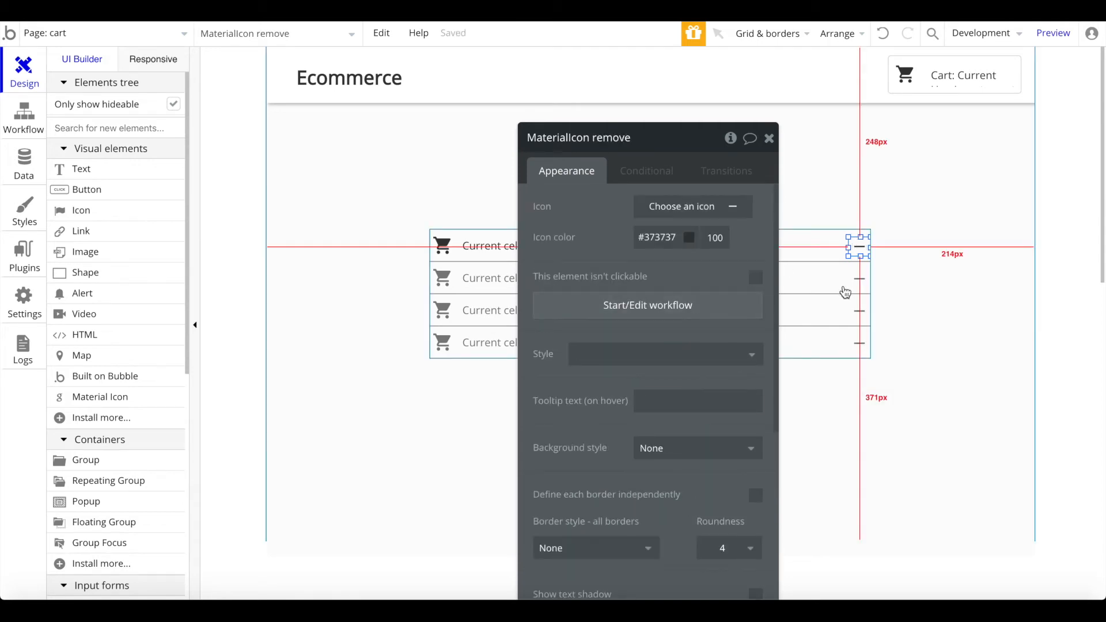
Step: Start the remove icon's workflow with a Make changes to Current User action
{"action": "left_click", "coordinate": [655, 317]}
{"action": "left_click", "coordinate": [190, 224]}
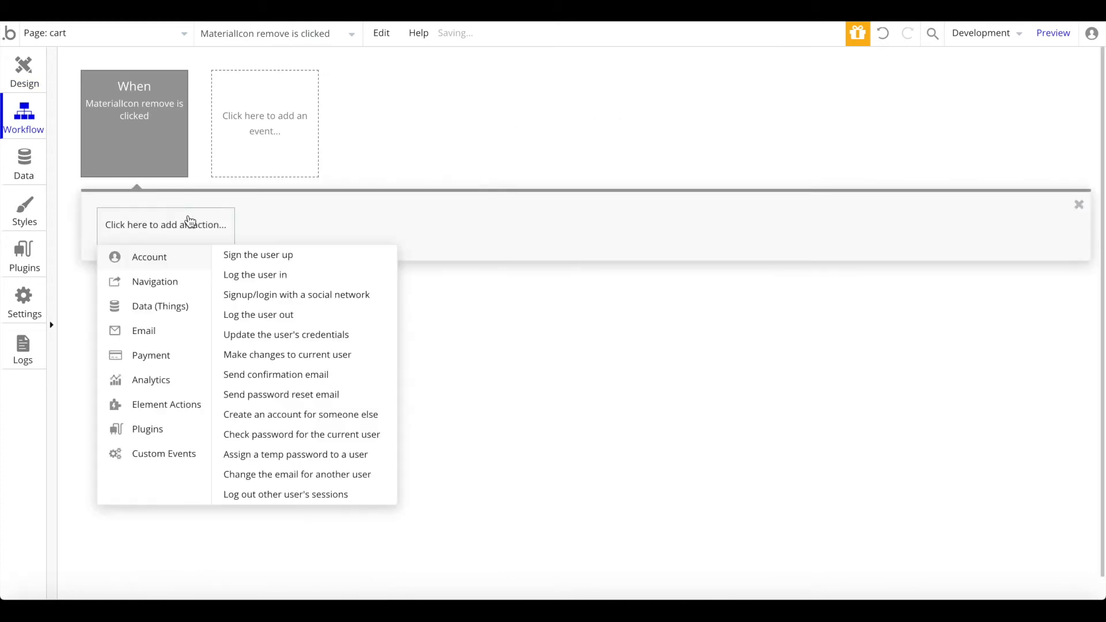
{"action": "mouse_move", "coordinate": [170, 309]}
{"action": "left_click", "coordinate": [292, 279]}
{"action": "left_click", "coordinate": [659, 182]}
{"action": "left_click", "coordinate": [668, 215]}
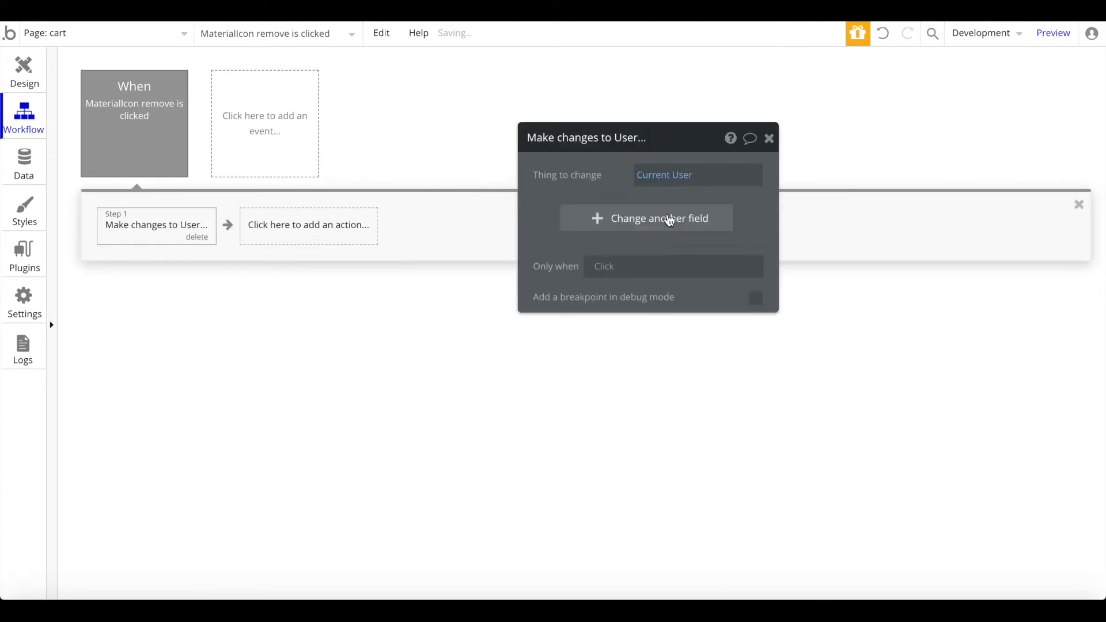
Step: Set the action to remove Current cell's product from the user's cart field
{"action": "left_click", "coordinate": [670, 219]}
{"action": "left_click", "coordinate": [545, 213]}
{"action": "left_click", "coordinate": [548, 230]}
{"action": "left_click", "coordinate": [571, 212]}
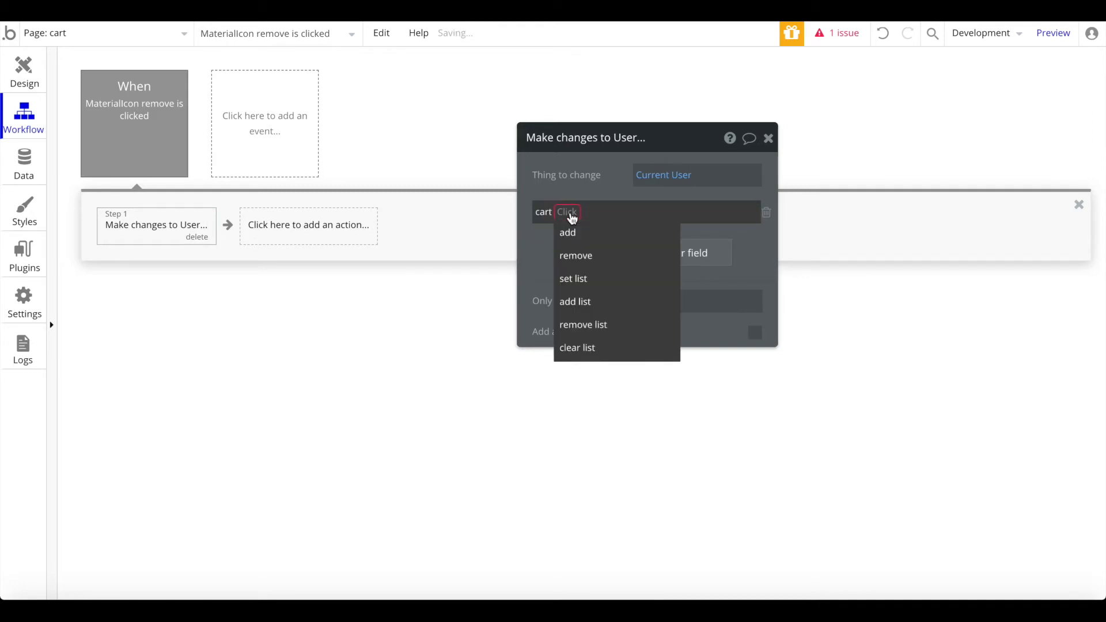
{"action": "left_click", "coordinate": [571, 232]}
{"action": "left_click", "coordinate": [569, 213]}
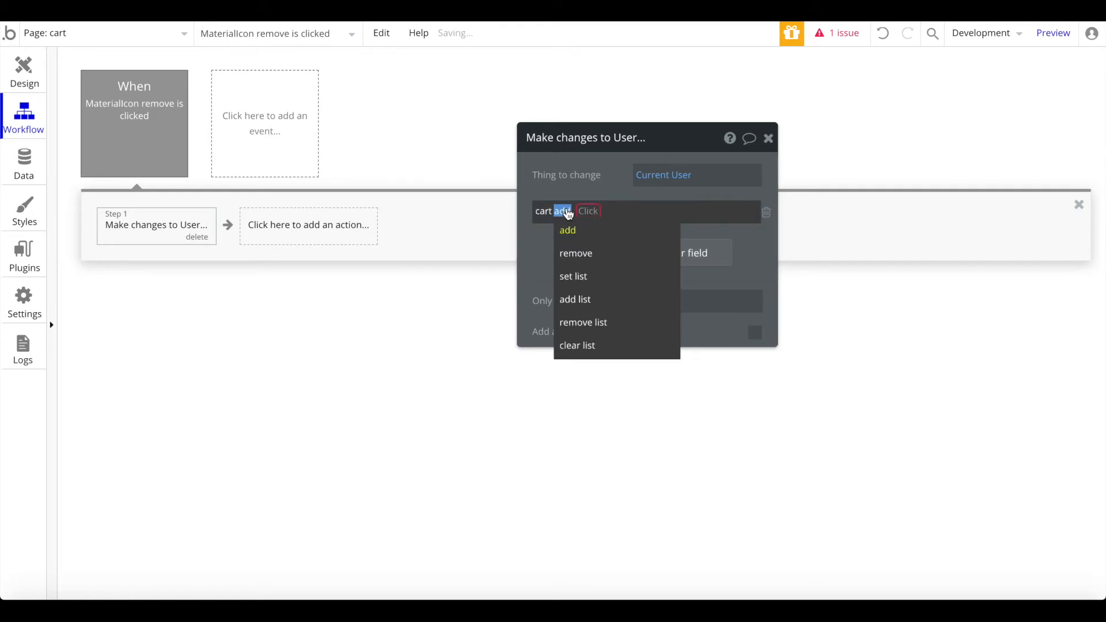
{"action": "left_click", "coordinate": [577, 253]}
{"action": "left_click", "coordinate": [603, 211]}
{"action": "left_click", "coordinate": [608, 255]}
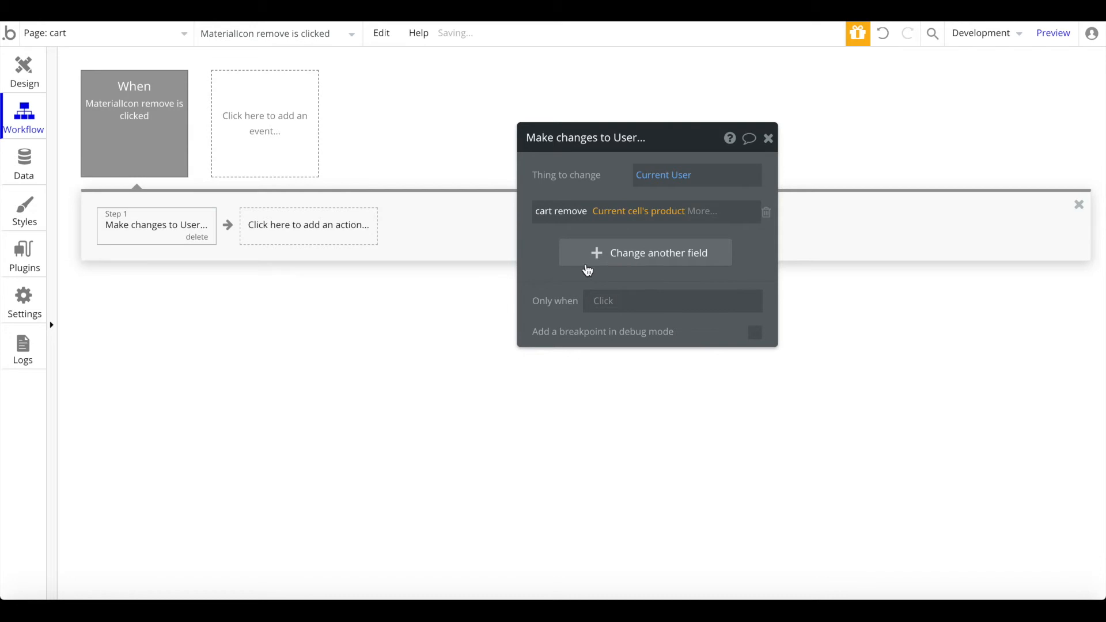
{"action": "left_click", "coordinate": [6, 75]}
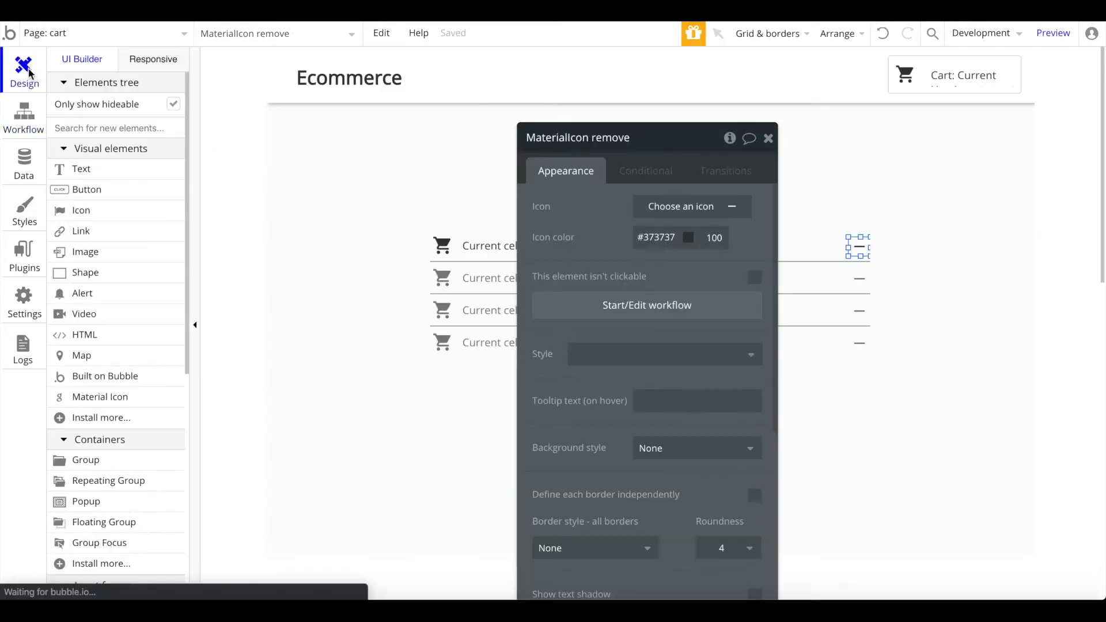
Step: Narrow the name text to 347 px and make the copied text show the product's price
{"action": "left_click", "coordinate": [768, 138]}
{"action": "left_click", "coordinate": [696, 243]}
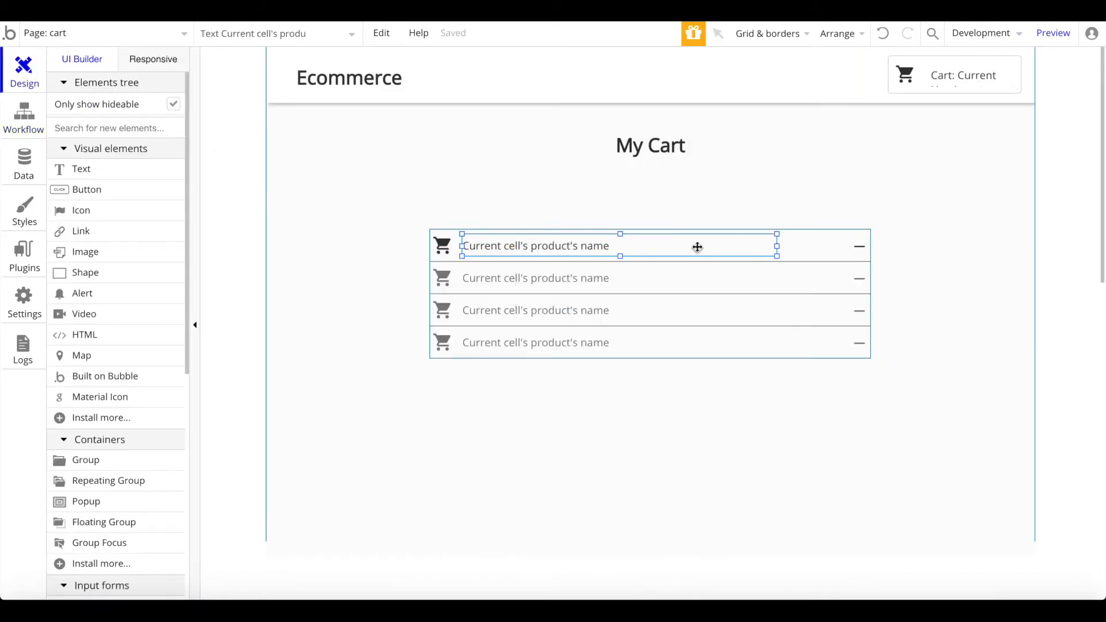
{"action": "left_click_drag", "start_coordinate": [777, 246], "coordinate": [712, 246]}
{"action": "left_click", "coordinate": [709, 240]}
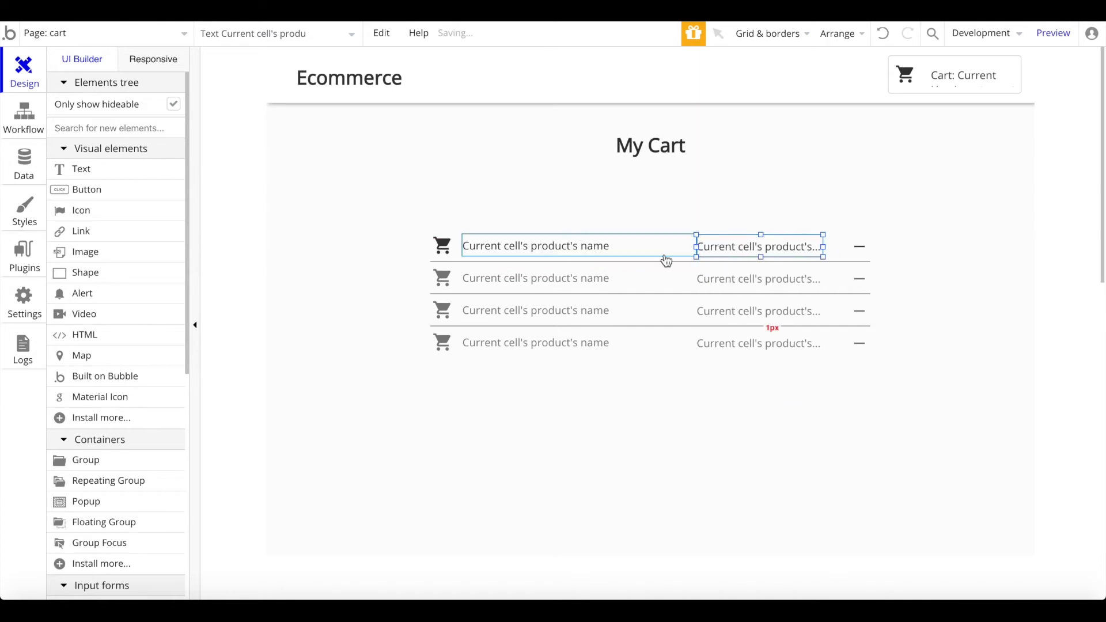
{"action": "double_click", "coordinate": [747, 256]}
{"action": "left_click", "coordinate": [677, 229]}
{"action": "left_click", "coordinate": [655, 217]}
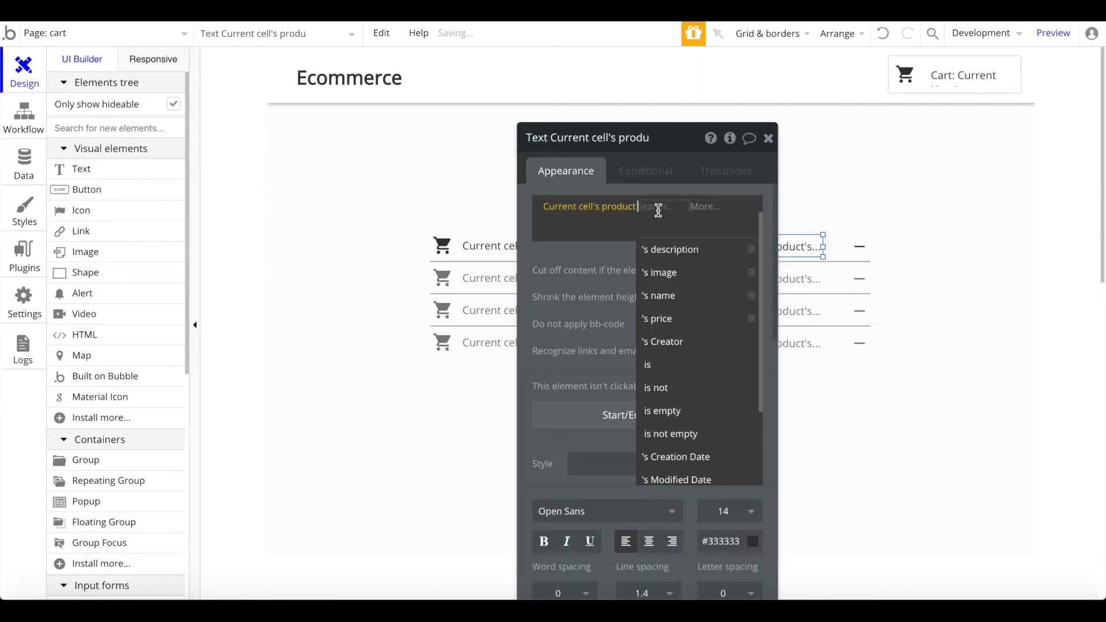
{"action": "left_click", "coordinate": [663, 316]}
Step: Change the price text to '$' followed by Current cell's product's price
{"action": "left_click", "coordinate": [536, 211]}
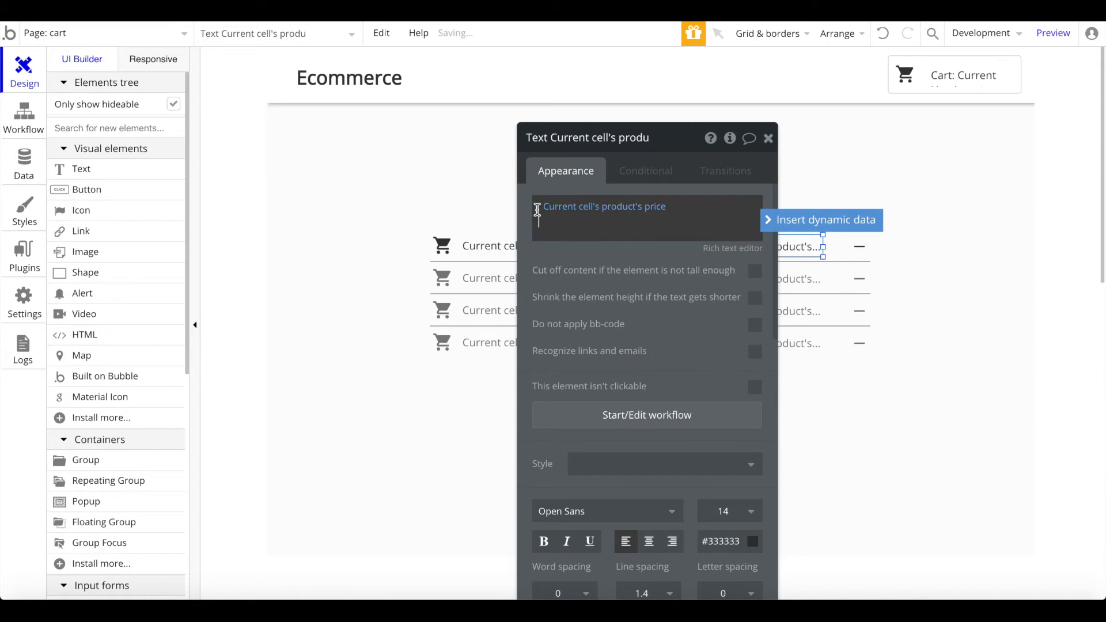
{"action": "key", "text": "BackSpace"}
{"action": "key", "text": "BackSpace"}
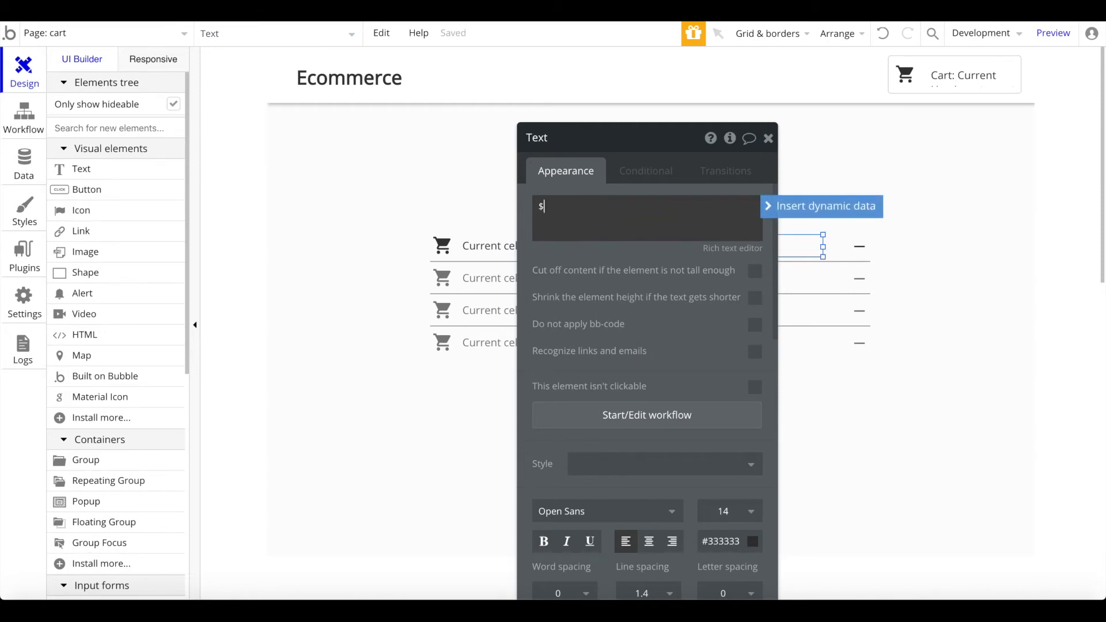
{"action": "triple_click", "coordinate": [692, 206]}
{"action": "left_click", "coordinate": [799, 208]}
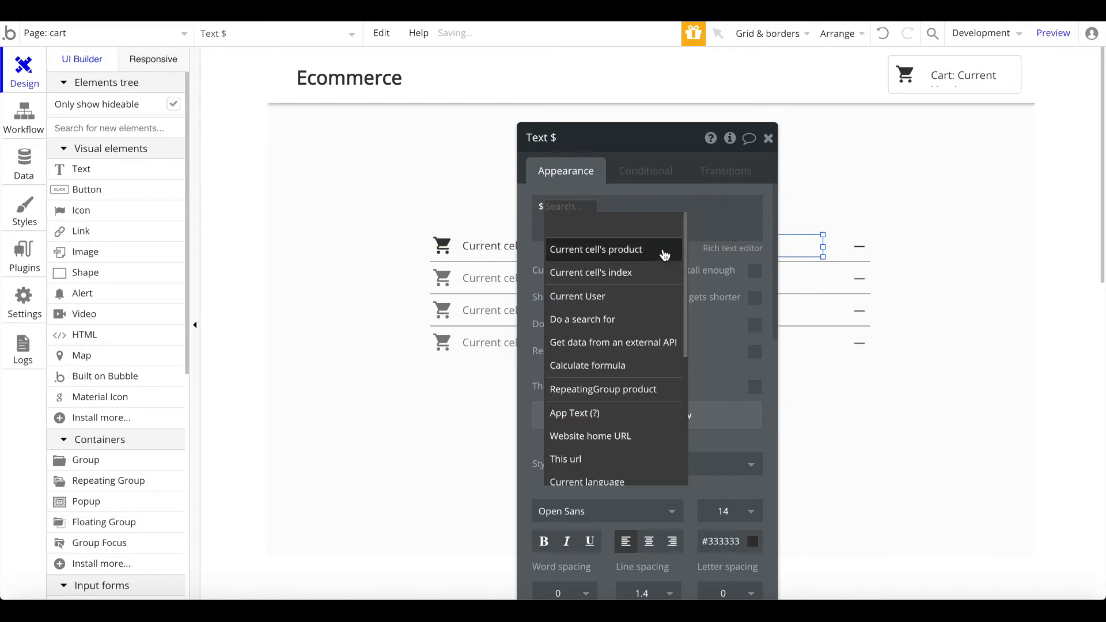
{"action": "left_click", "coordinate": [665, 256]}
{"action": "left_click", "coordinate": [656, 292]}
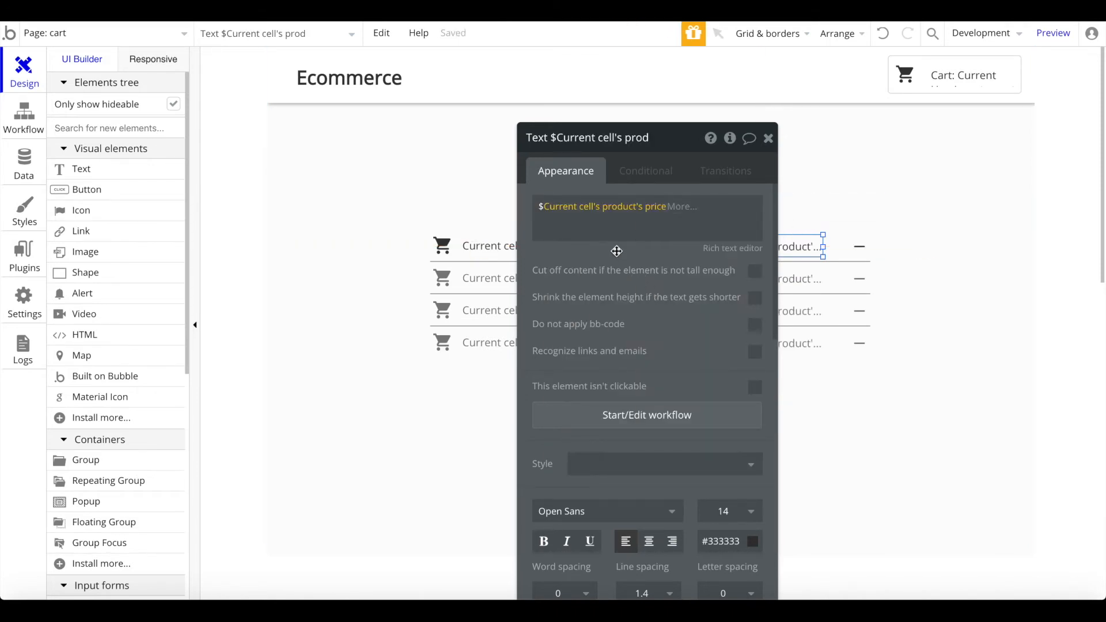
{"action": "left_click", "coordinate": [769, 138]}
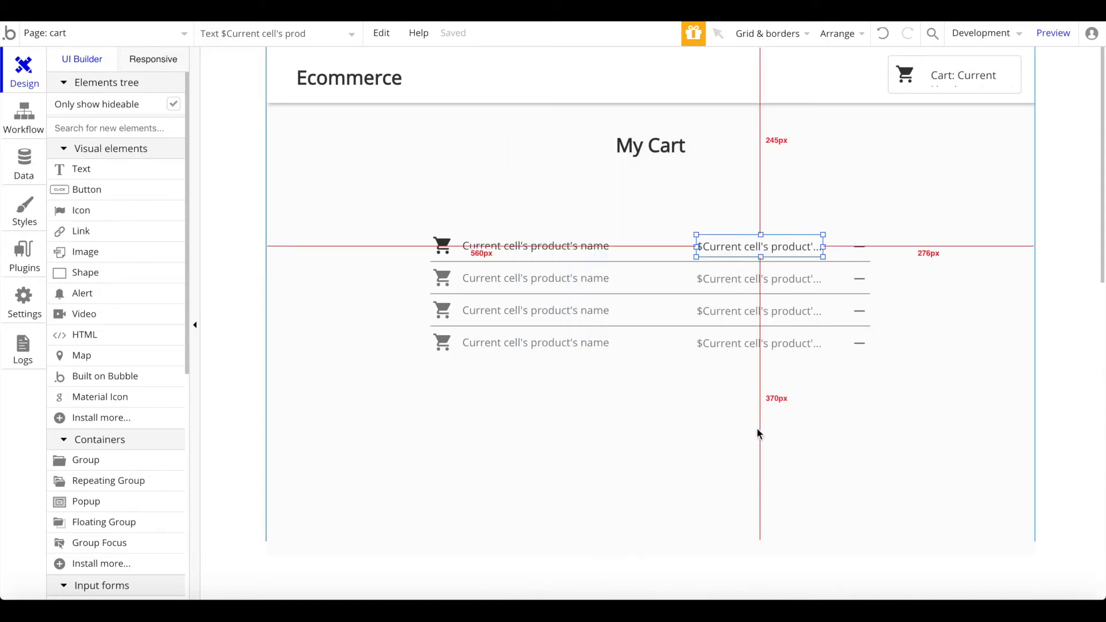
Step: Draw a new blank text element below the cart list
{"action": "left_click", "coordinate": [130, 177]}
{"action": "scroll", "coordinate": [507, 429], "scroll_direction": "down", "scroll_amount": 2}
{"action": "mouse_move", "coordinate": [439, 320]}
{"action": "left_mouse_down"}
{"action": "mouse_move", "coordinate": [656, 359]}
{"action": "mouse_move", "coordinate": [582, 349]}
{"action": "left_mouse_up"}
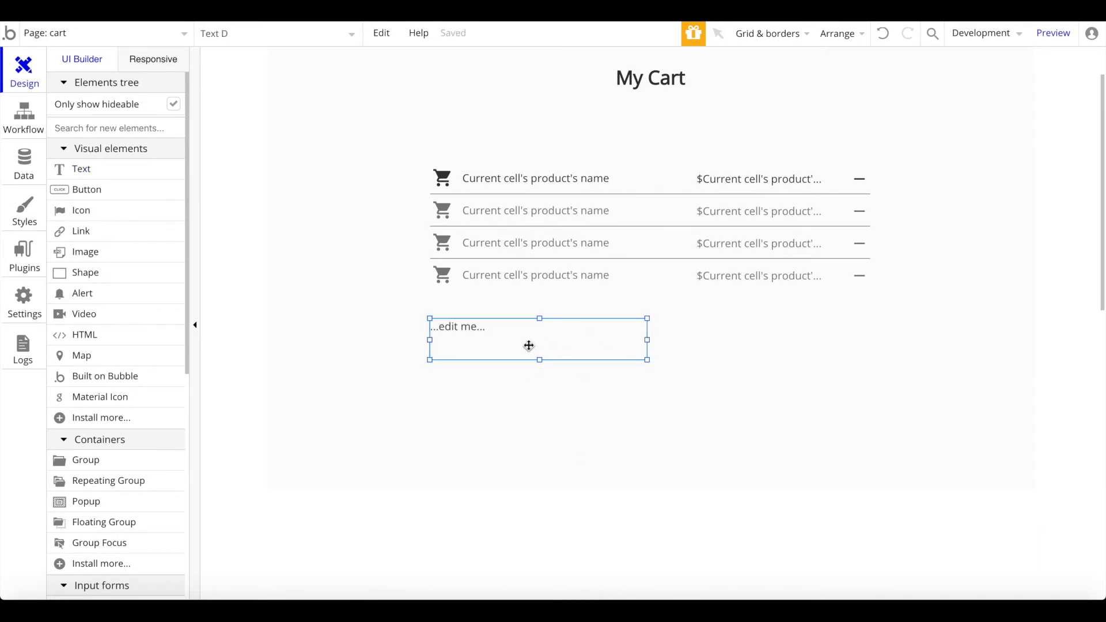
Step: Detach the Total Price text from its preset style and set its font size to 23
{"action": "double_click", "coordinate": [529, 346]}
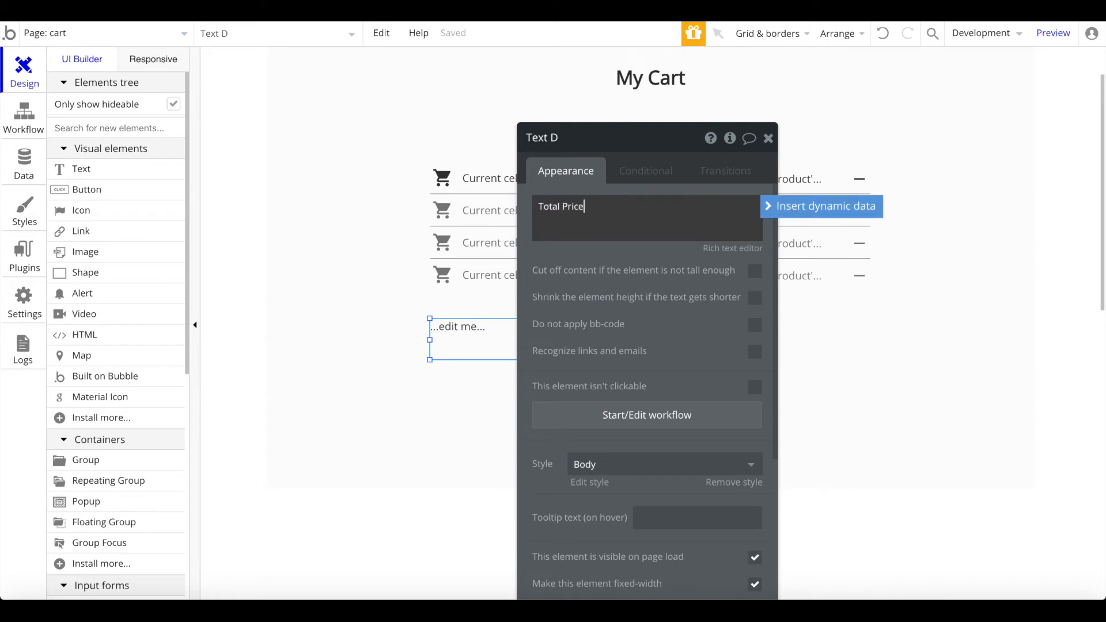
{"action": "left_click", "coordinate": [769, 207]}
{"action": "left_click", "coordinate": [769, 207]}
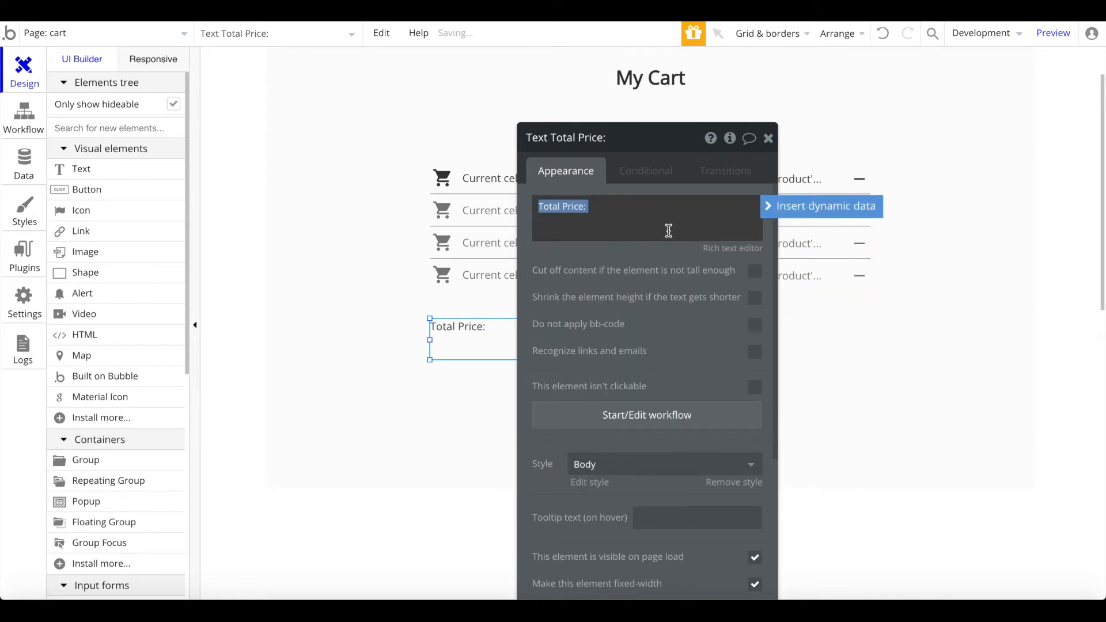
{"action": "scroll", "coordinate": [737, 408], "scroll_direction": "down", "scroll_amount": 2}
{"action": "left_click", "coordinate": [741, 349]}
{"action": "left_click", "coordinate": [736, 363]}
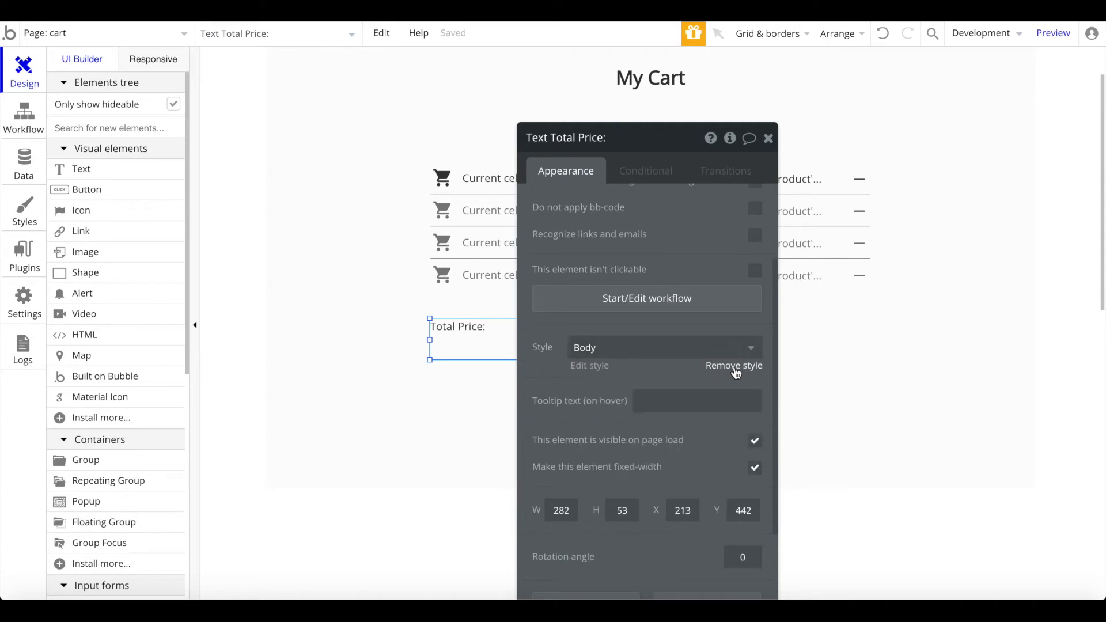
{"action": "left_click", "coordinate": [734, 366]}
{"action": "left_click", "coordinate": [723, 395]}
{"action": "key", "text": "Return"}
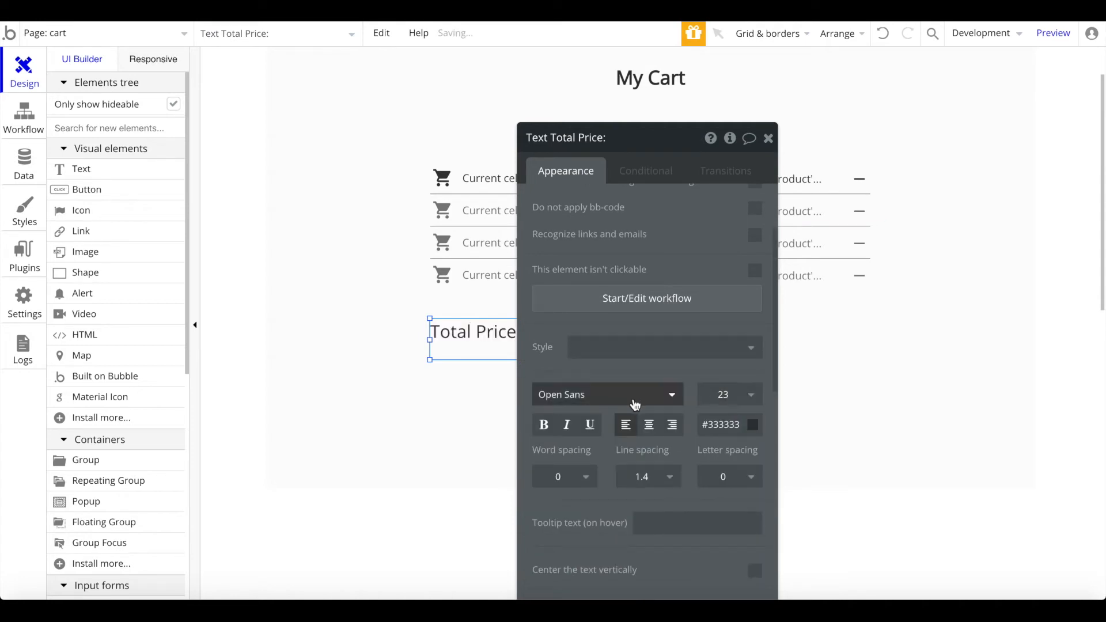
Step: Insert dynamic data Current User's cart's price:sum into the Total Price text
{"action": "scroll", "coordinate": [669, 233], "scroll_direction": "up", "scroll_amount": 2}
{"action": "triple_click", "coordinate": [671, 228]}
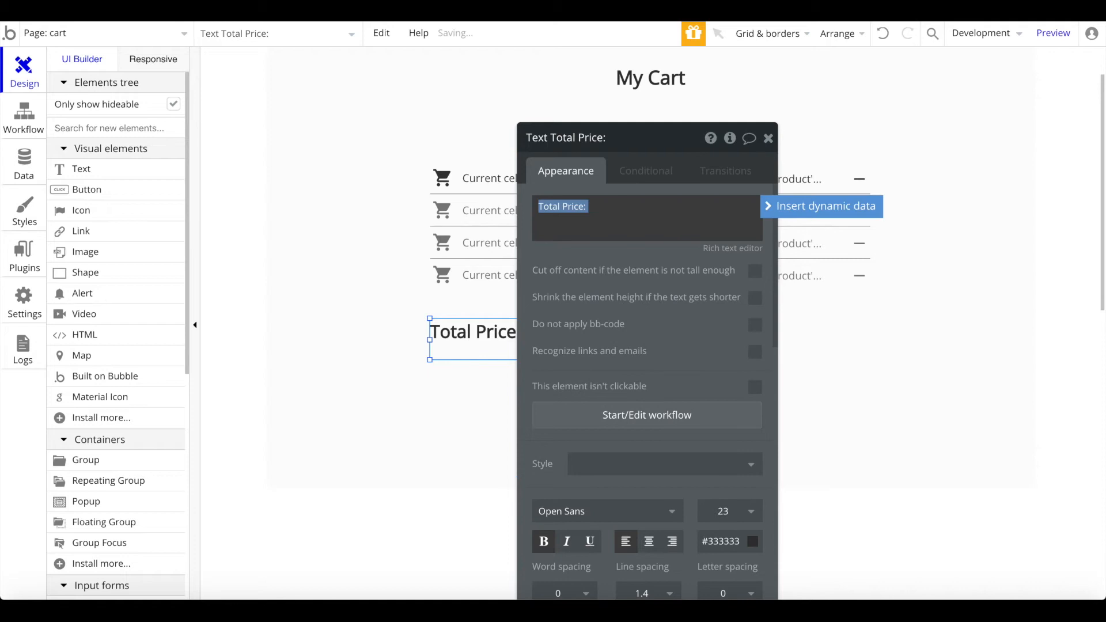
{"action": "left_click", "coordinate": [774, 219]}
{"action": "left_click", "coordinate": [650, 248]}
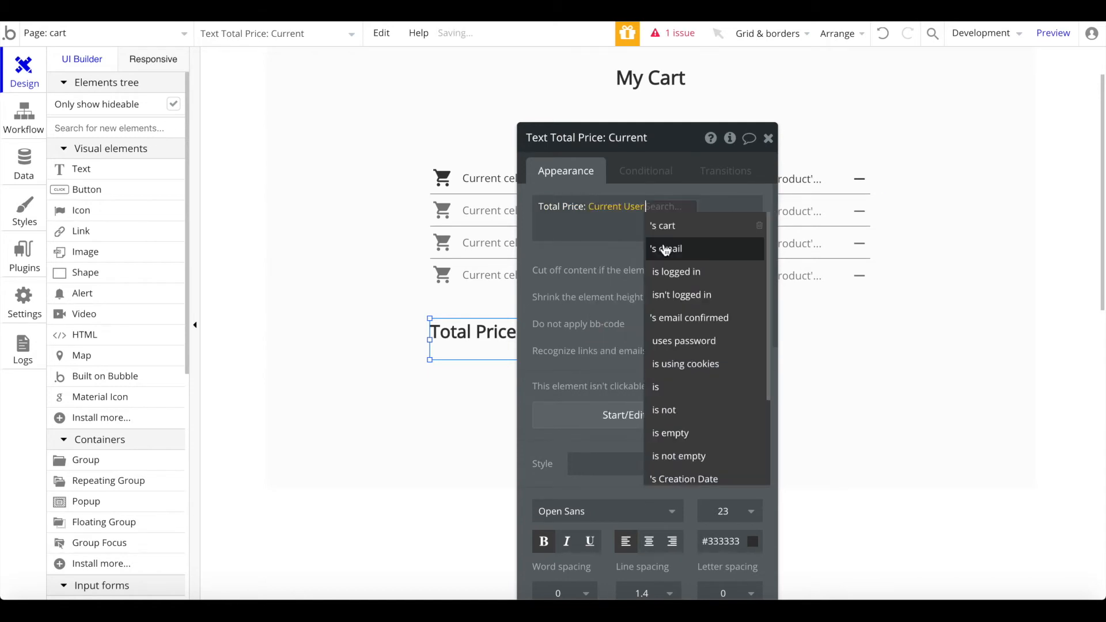
{"action": "left_click", "coordinate": [694, 226]}
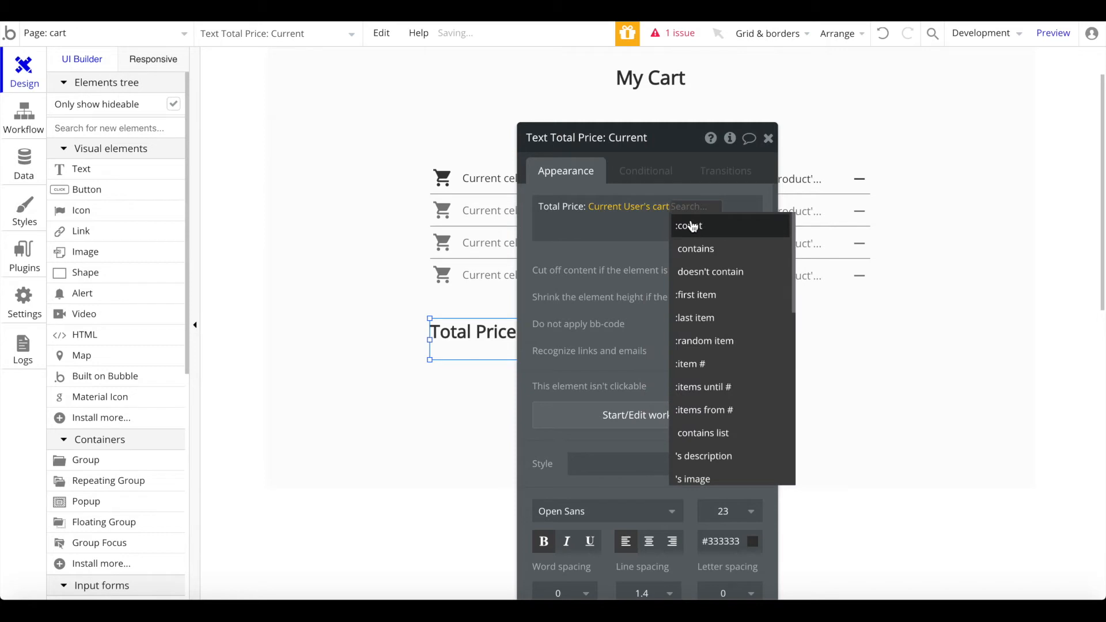
{"action": "scroll", "coordinate": [749, 358], "scroll_direction": "down", "scroll_amount": 4}
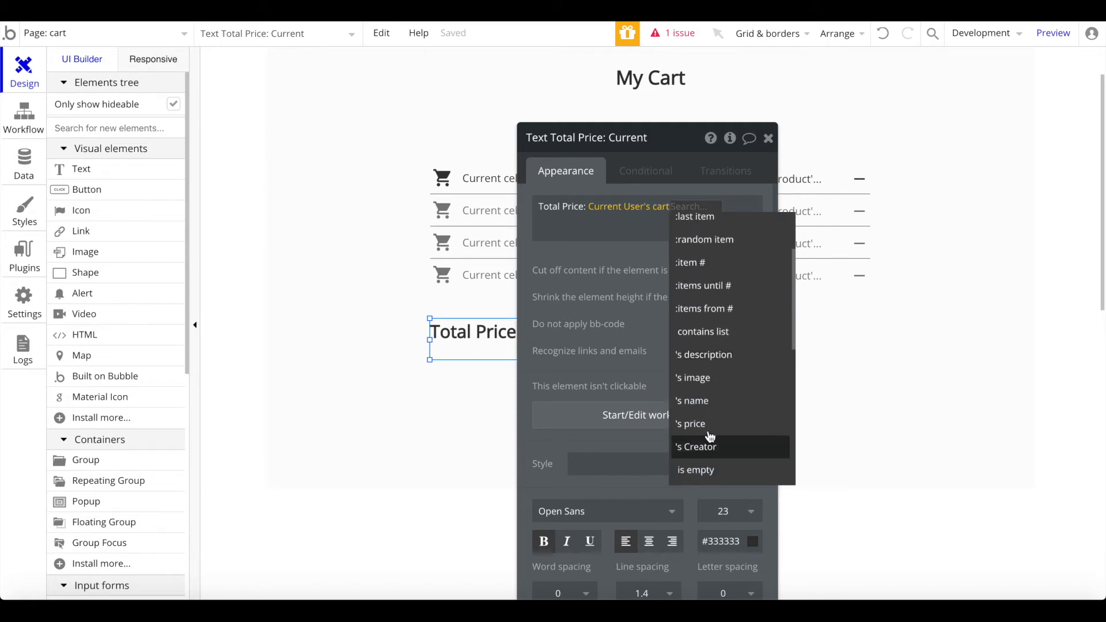
{"action": "left_click", "coordinate": [692, 424]}
{"action": "left_click", "coordinate": [717, 208]}
{"action": "type", "text": "su"}
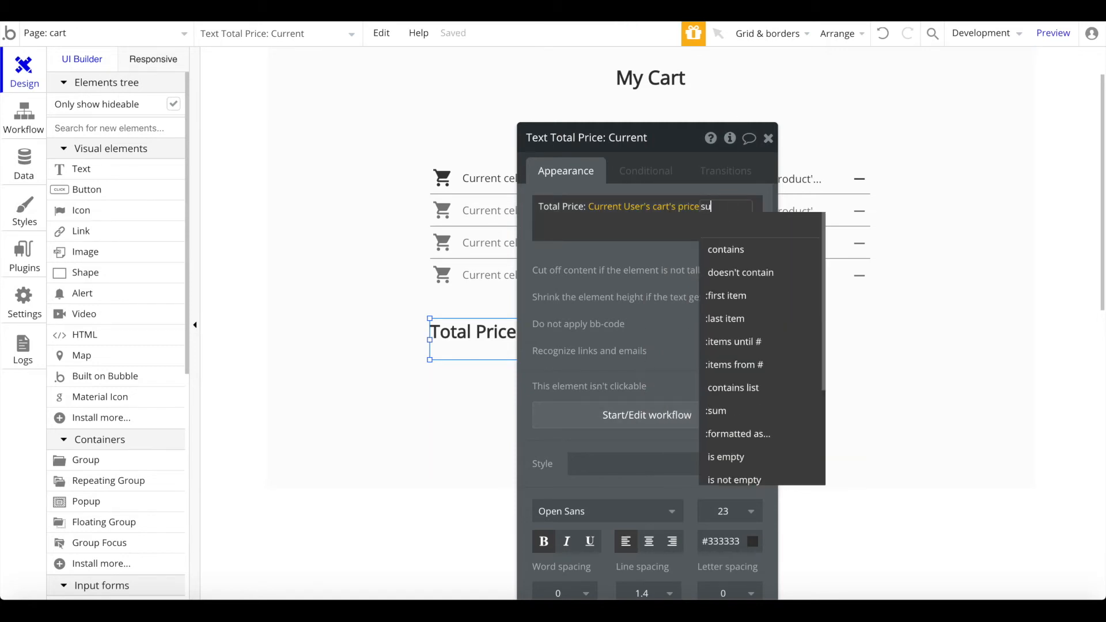
{"action": "type", "text": "m"}
{"action": "left_click", "coordinate": [714, 248]}
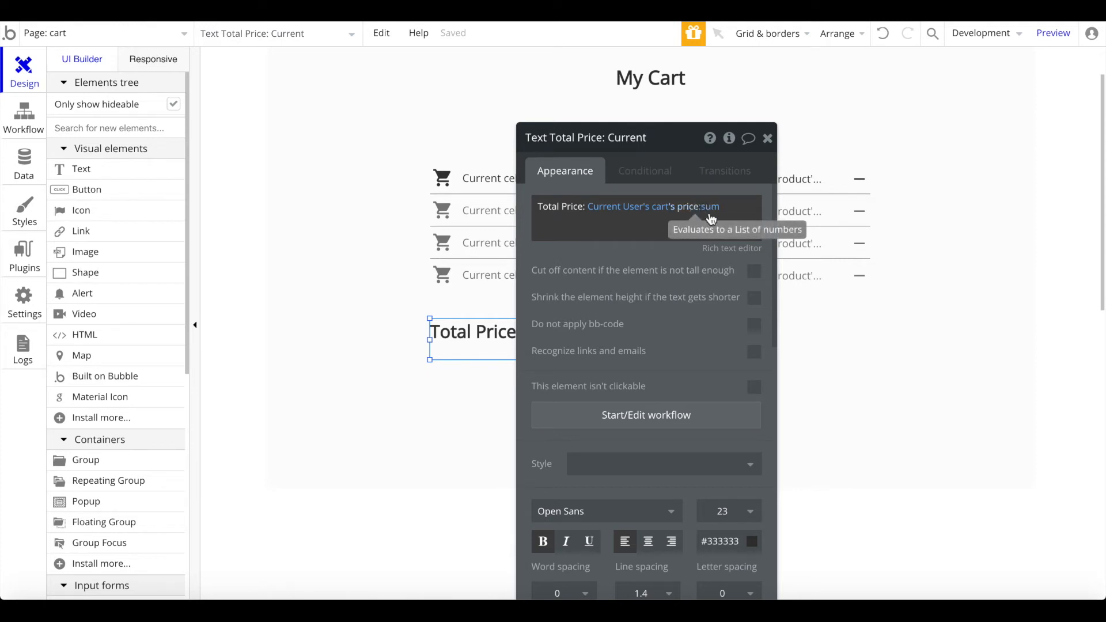
Step: Put a $ before the total expression and widen the text box
{"action": "triple_click", "coordinate": [554, 203]}
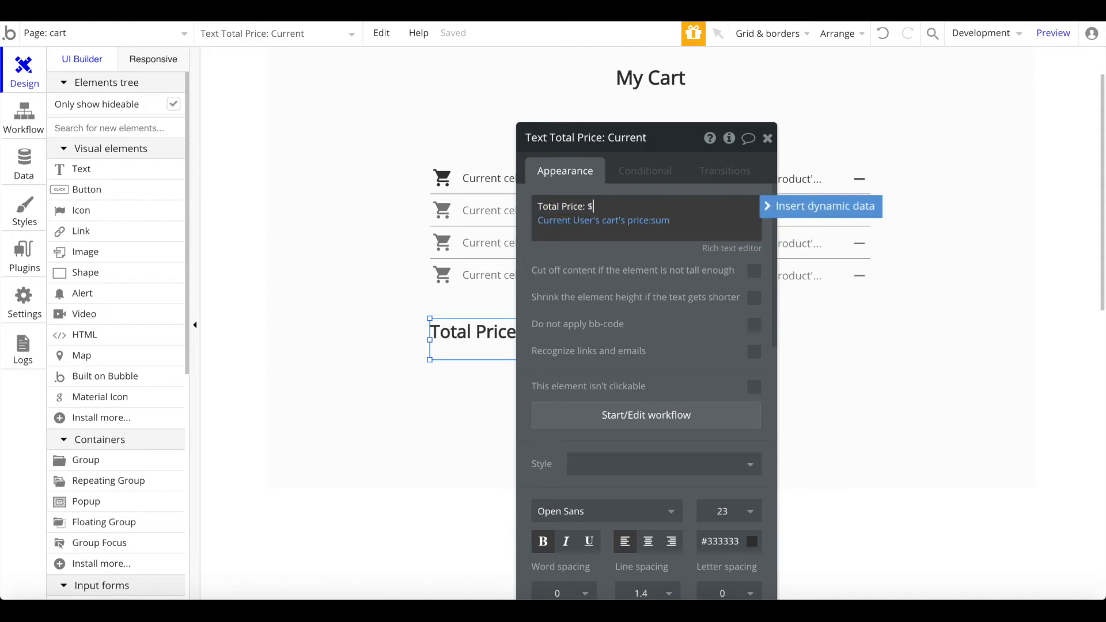
{"action": "type", "text": "$"}
{"action": "left_click", "coordinate": [767, 139]}
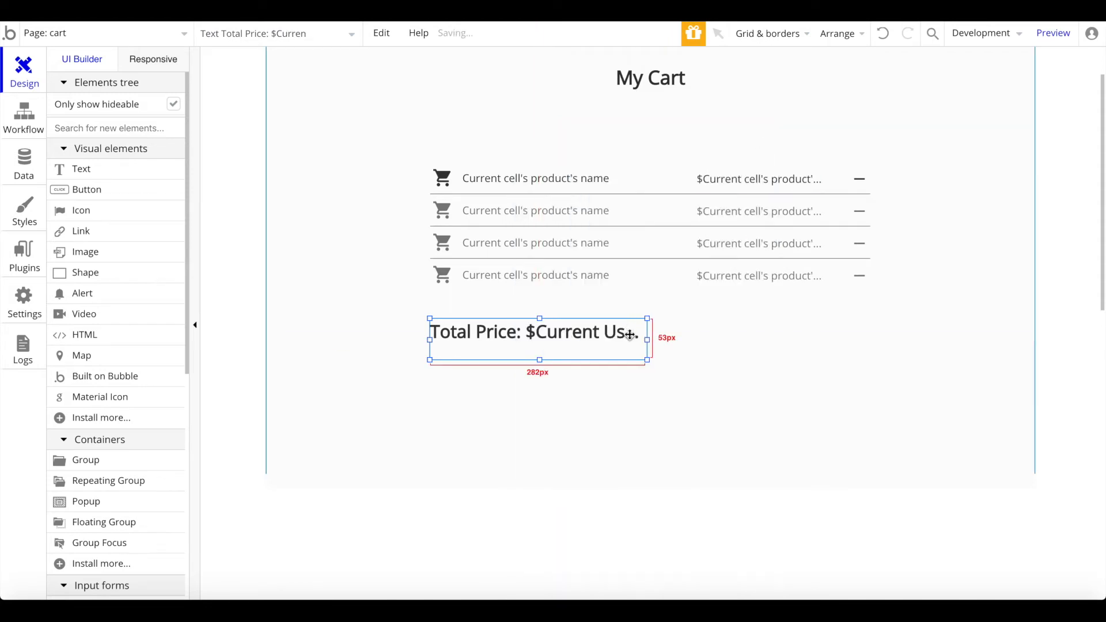
{"action": "left_click_drag", "start_coordinate": [649, 341], "coordinate": [696, 341]}
{"action": "left_click", "coordinate": [666, 384]}
{"action": "scroll", "coordinate": [667, 384], "scroll_direction": "down", "scroll_amount": 2}
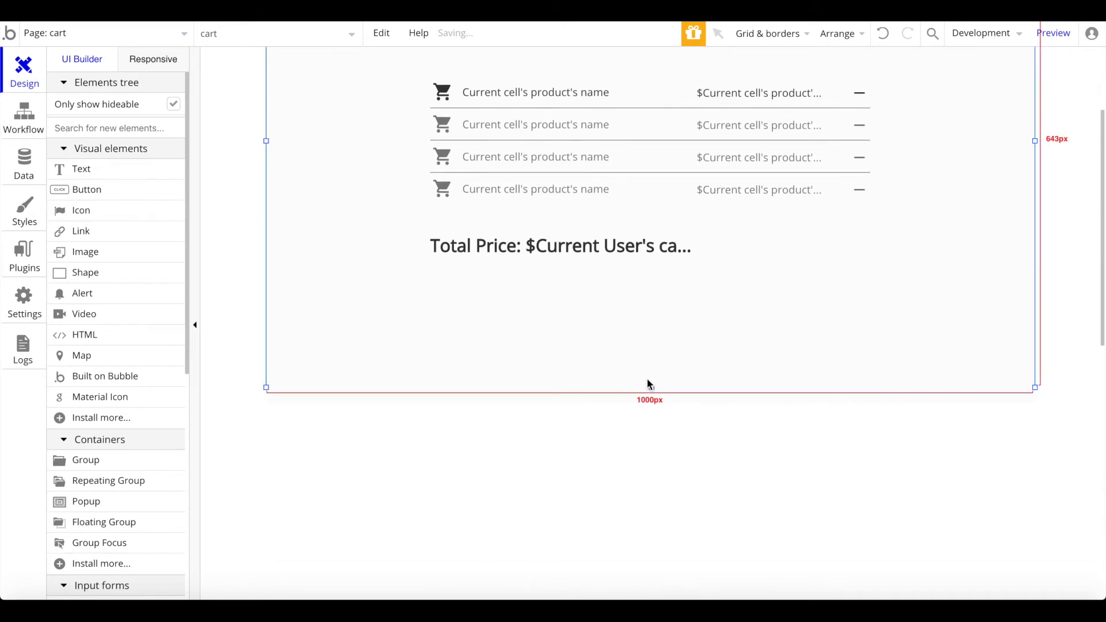
{"action": "left_click_drag", "start_coordinate": [652, 389], "coordinate": [649, 438]}
{"action": "scroll", "coordinate": [650, 442], "scroll_direction": "up", "scroll_amount": 3}
Step: Draw a button below the total and set its label to 'Purchase for $'
{"action": "left_click", "coordinate": [153, 209]}
{"action": "scroll", "coordinate": [452, 420], "scroll_direction": "down", "scroll_amount": 2}
{"action": "mouse_move", "coordinate": [433, 378]}
{"action": "left_mouse_down"}
{"action": "mouse_move", "coordinate": [617, 457]}
{"action": "mouse_move", "coordinate": [632, 413]}
{"action": "left_mouse_up"}
{"action": "left_click_drag", "start_coordinate": [520, 398], "coordinate": [519, 397]}
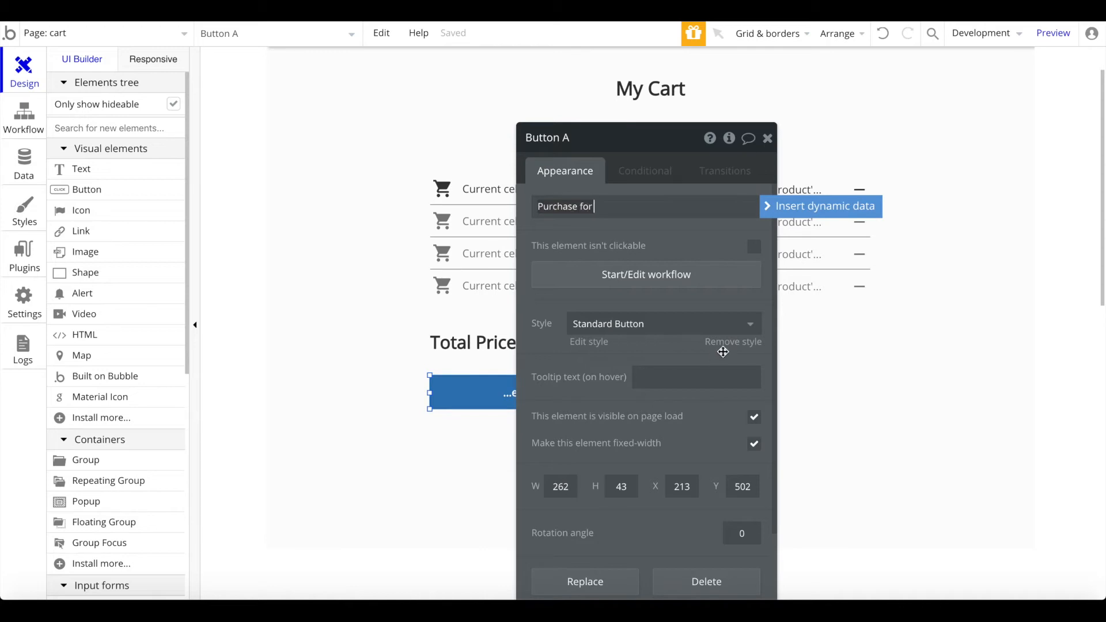
{"action": "left_click", "coordinate": [818, 206]}
{"action": "left_click", "coordinate": [742, 199]}
{"action": "key", "text": "BackSpace"}
{"action": "key", "text": "ctrl+a"}
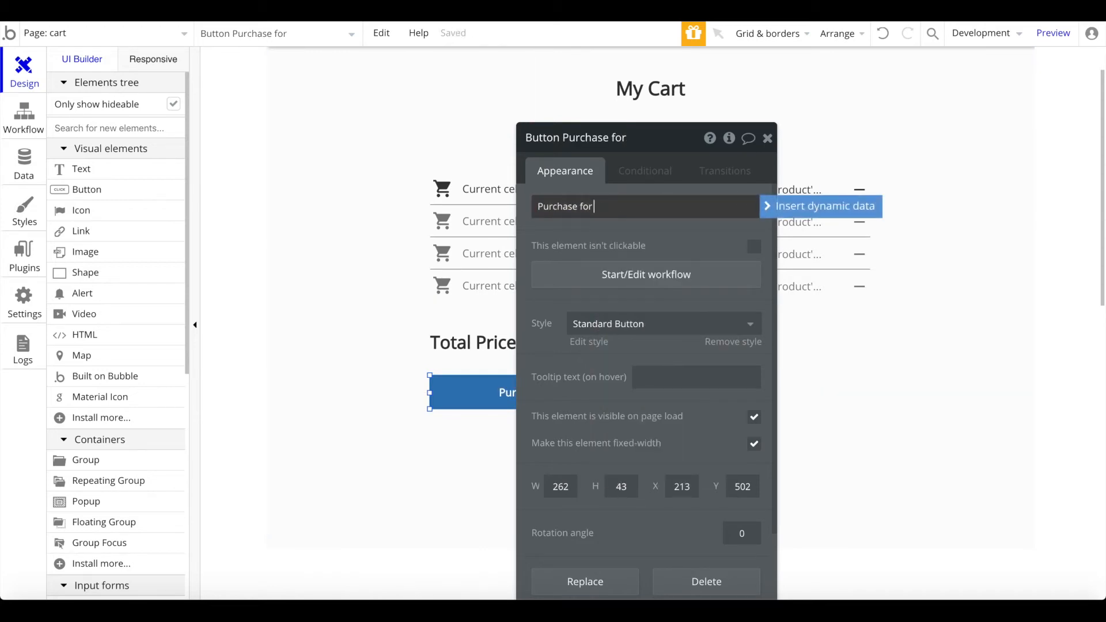
{"action": "type", "text": "$"}
Step: Append dynamic data Current User's cart's price:sum to the button label
{"action": "left_click", "coordinate": [772, 207]}
{"action": "left_click", "coordinate": [697, 251]}
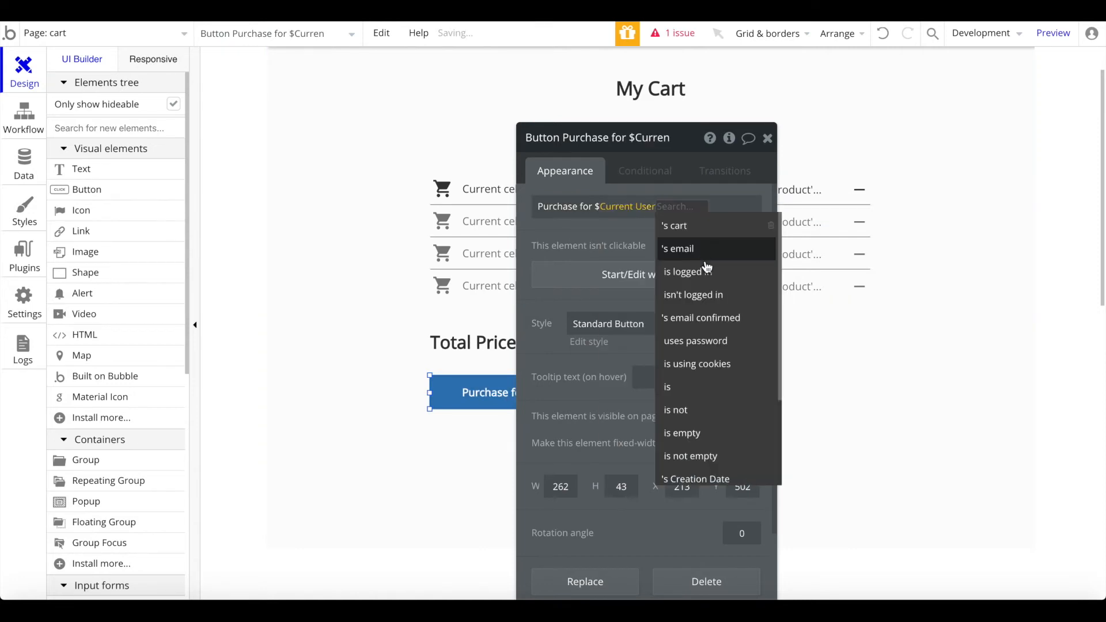
{"action": "type", "text": "cart pr"}
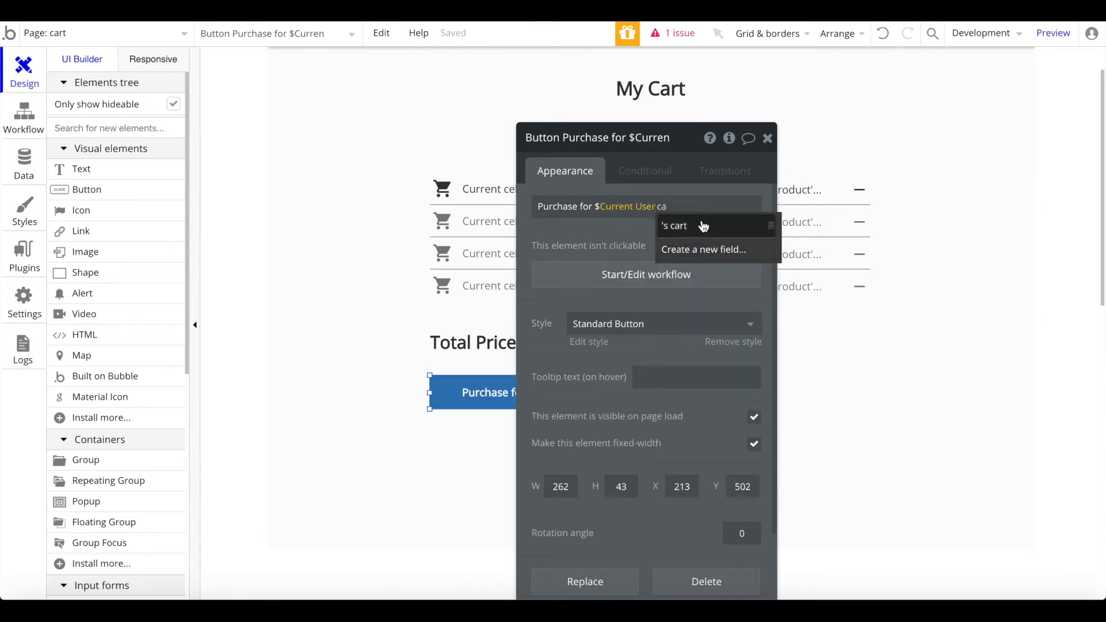
{"action": "left_click", "coordinate": [701, 225]}
{"action": "type", "text": "price sum"}
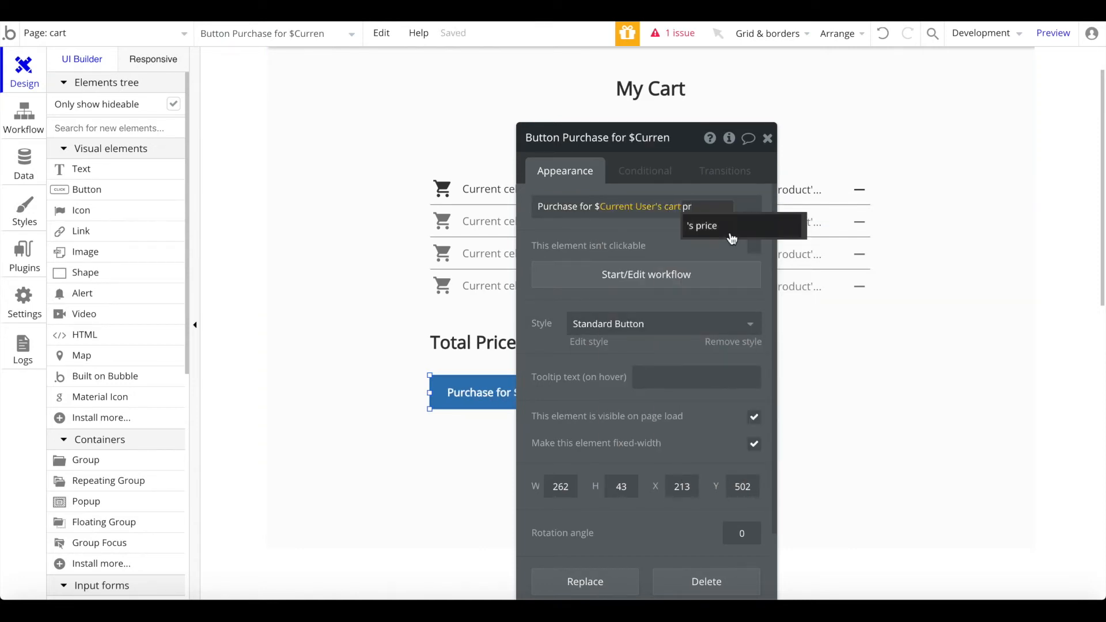
{"action": "left_click", "coordinate": [704, 225]}
{"action": "type", "text": "sum"}
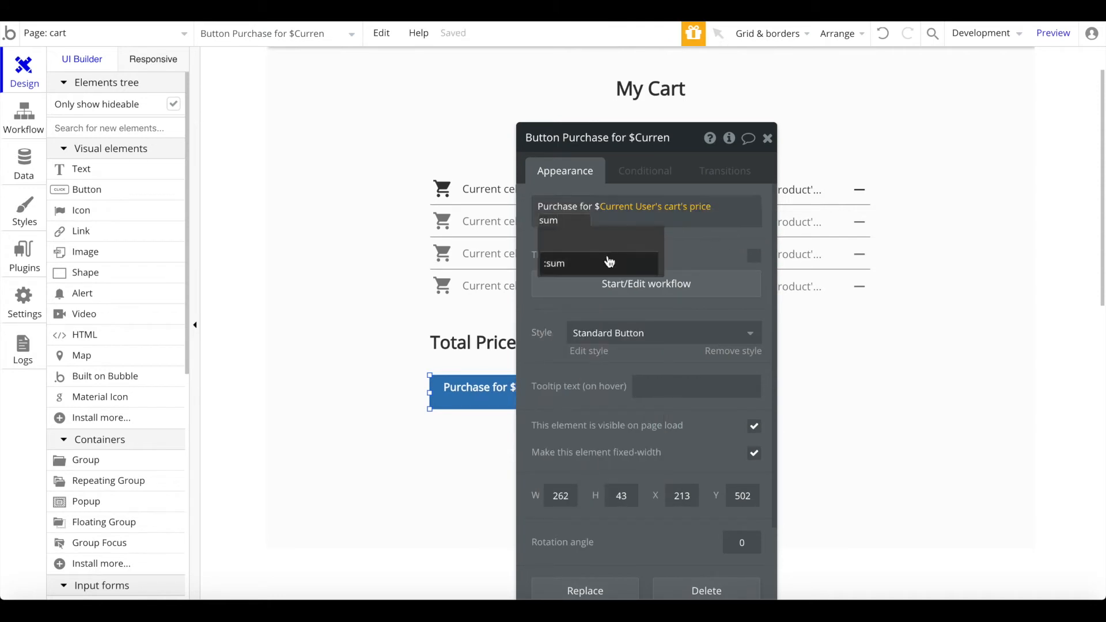
{"action": "left_click", "coordinate": [605, 262]}
{"action": "left_click", "coordinate": [768, 139]}
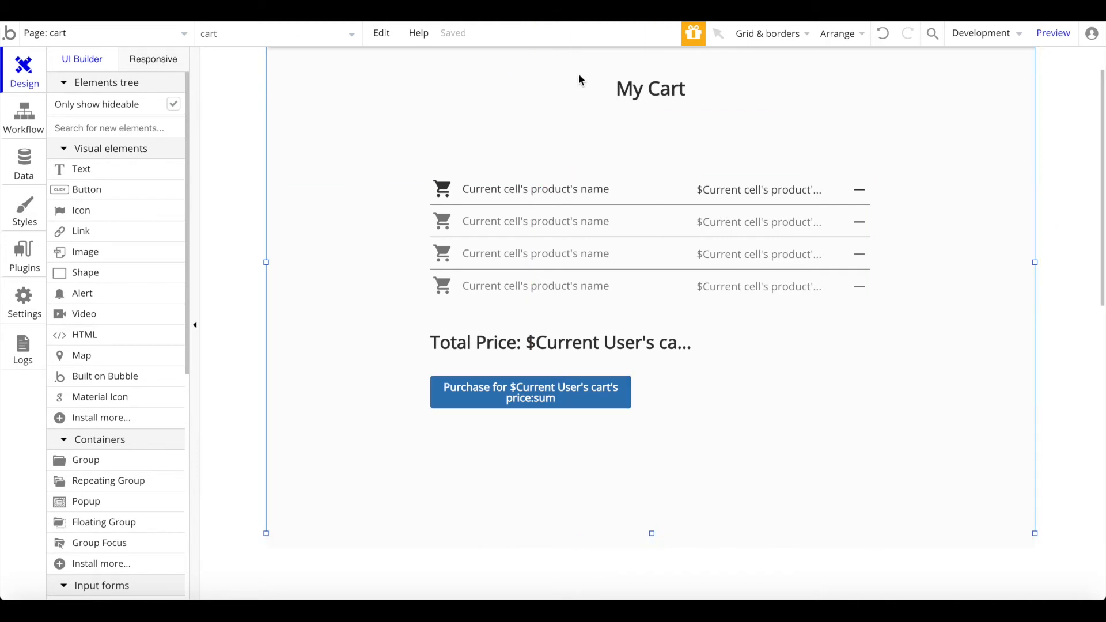
{"action": "scroll", "coordinate": [576, 70], "scroll_direction": "up", "scroll_amount": 1}
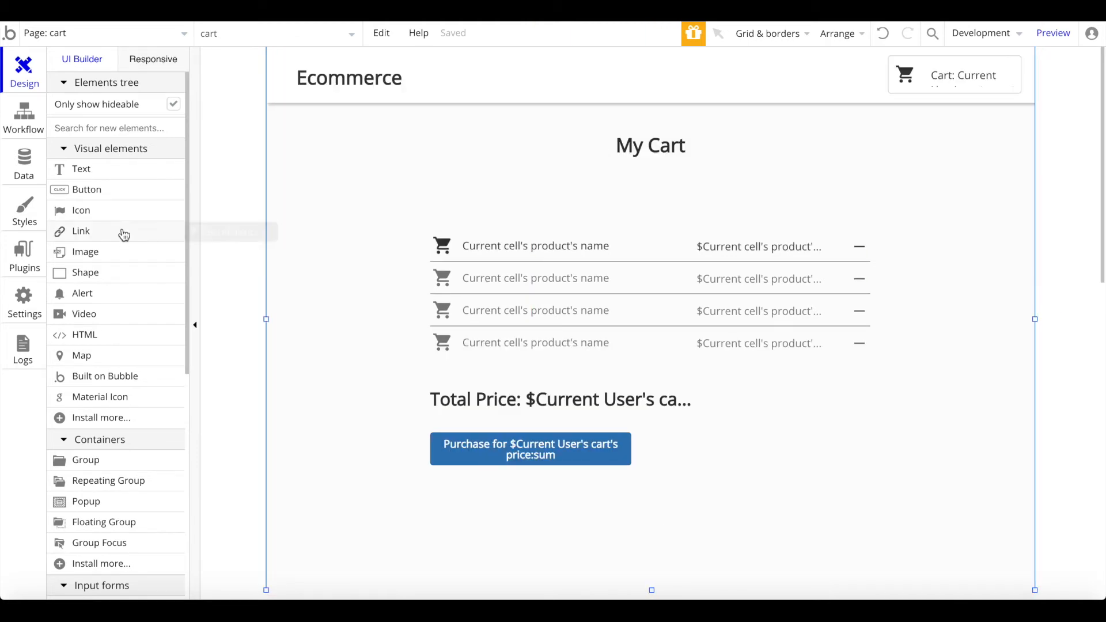
Step: Search the plugin store for 'stripe' and install Bubble's Stripe plugin
{"action": "left_click", "coordinate": [23, 257]}
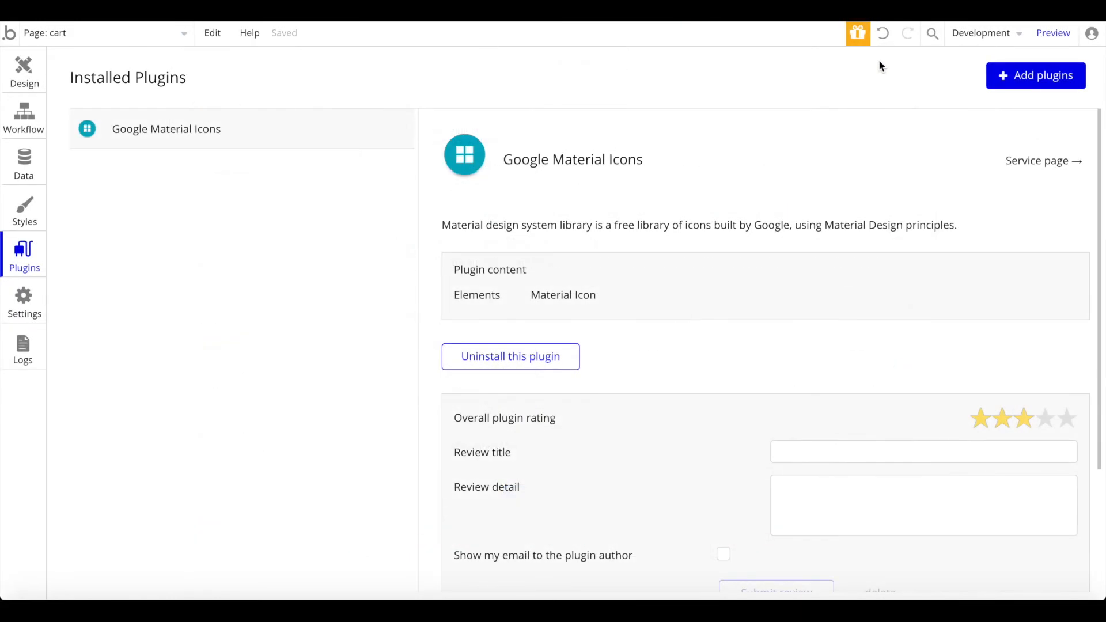
{"action": "type", "text": "s"}
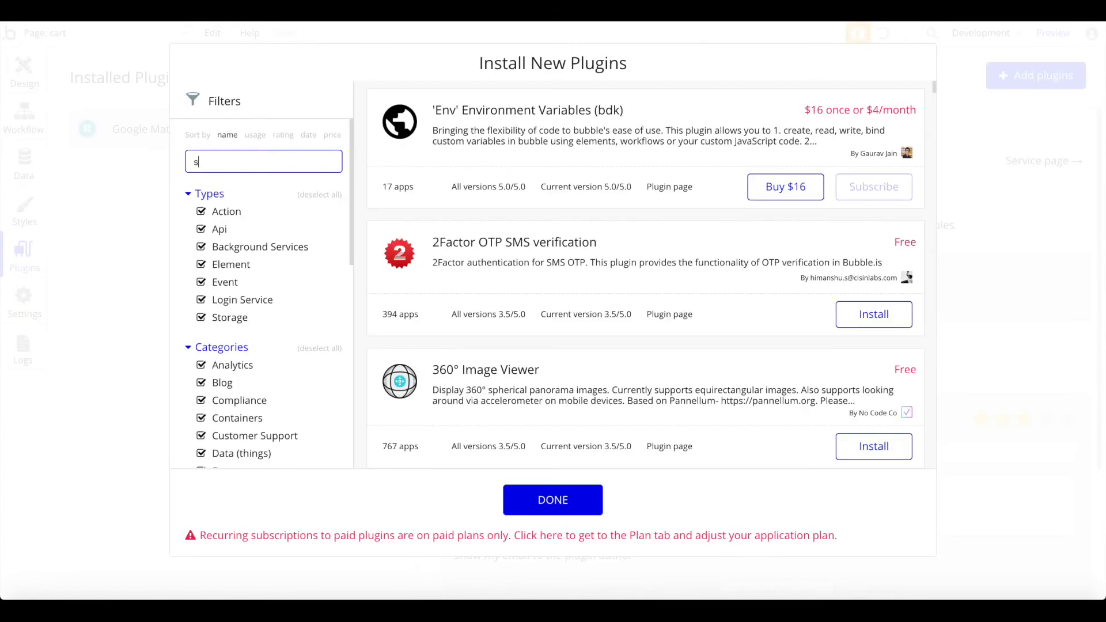
{"action": "type", "text": "tripe"}
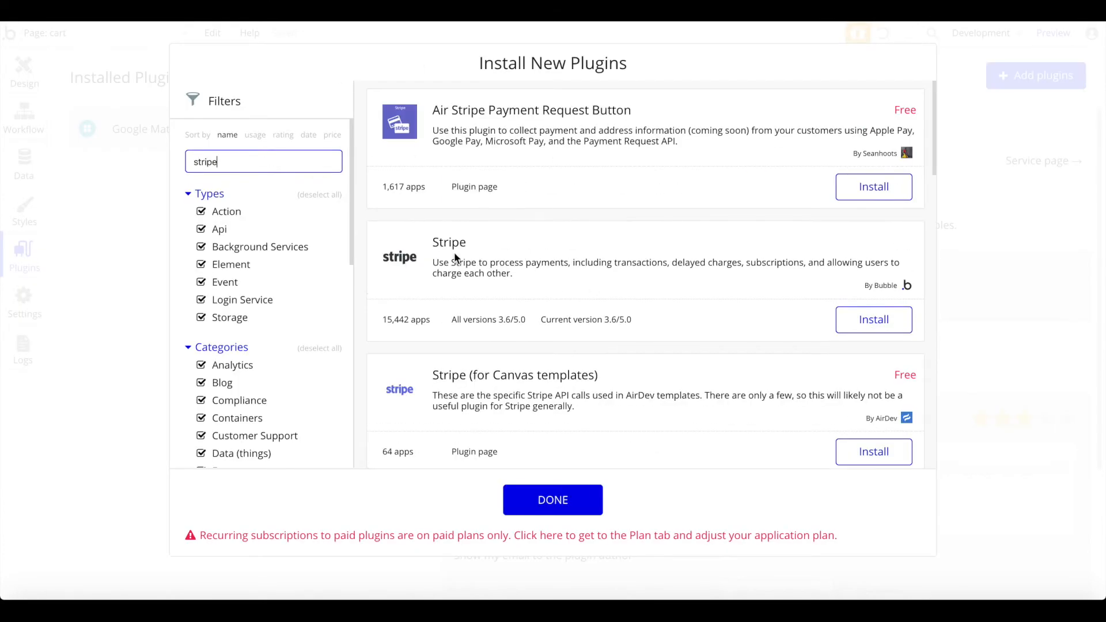
{"action": "scroll", "coordinate": [454, 251], "scroll_direction": "down", "scroll_amount": 1}
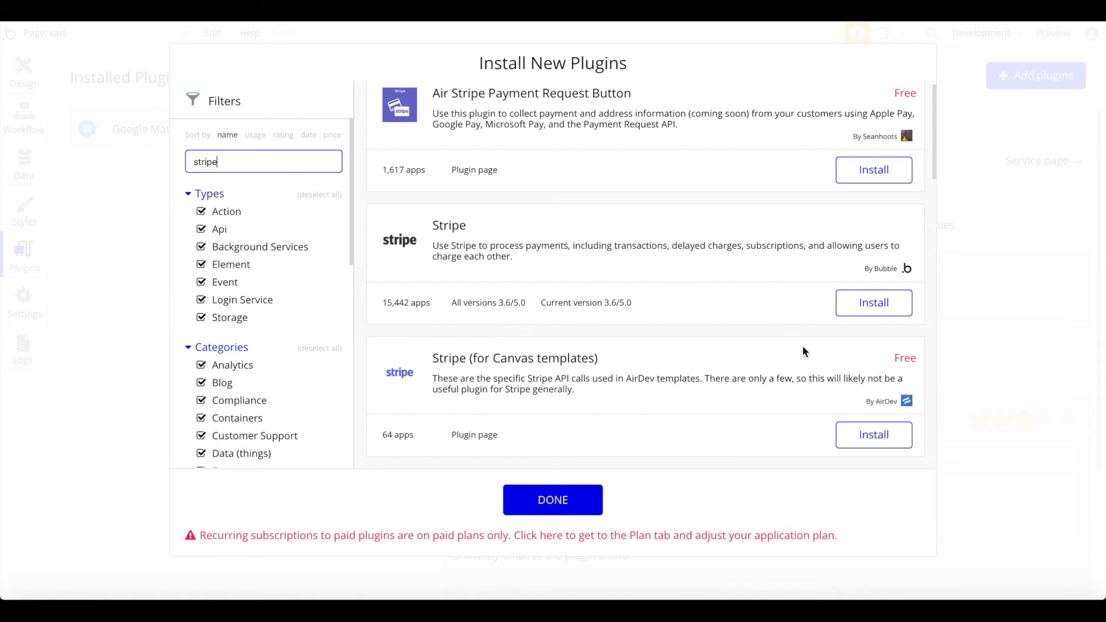
{"action": "left_click", "coordinate": [874, 302]}
{"action": "left_click", "coordinate": [983, 318]}
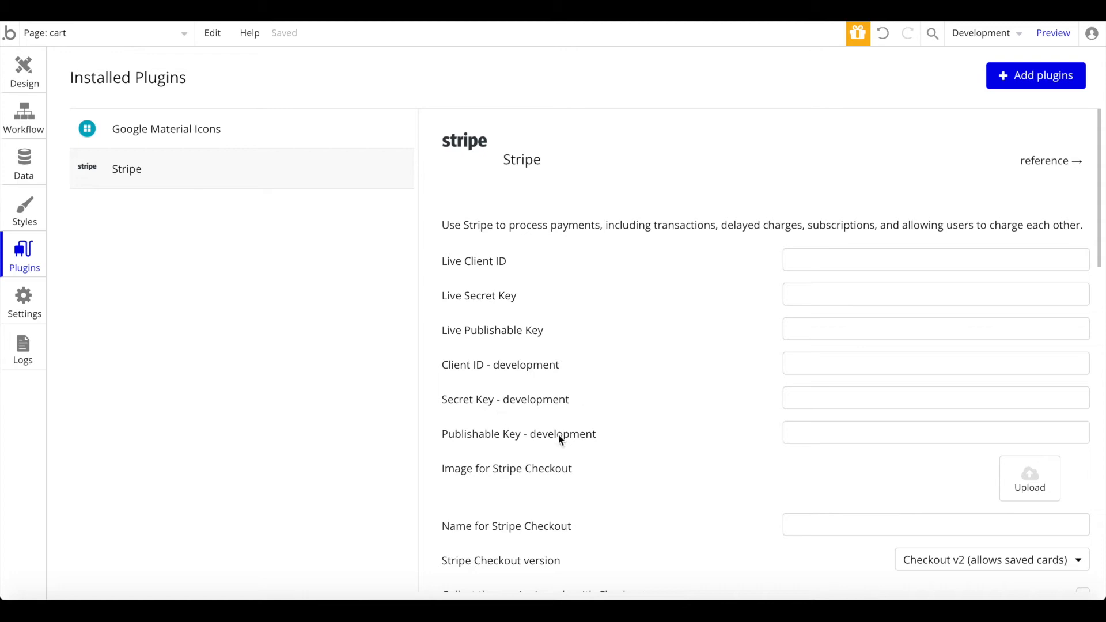
Step: Enter the Stripe development secret and publishable keys, then return to the Design tab
{"action": "left_click", "coordinate": [851, 399]}
{"action": "key", "text": "Tab"}
{"action": "left_click", "coordinate": [618, 293]}
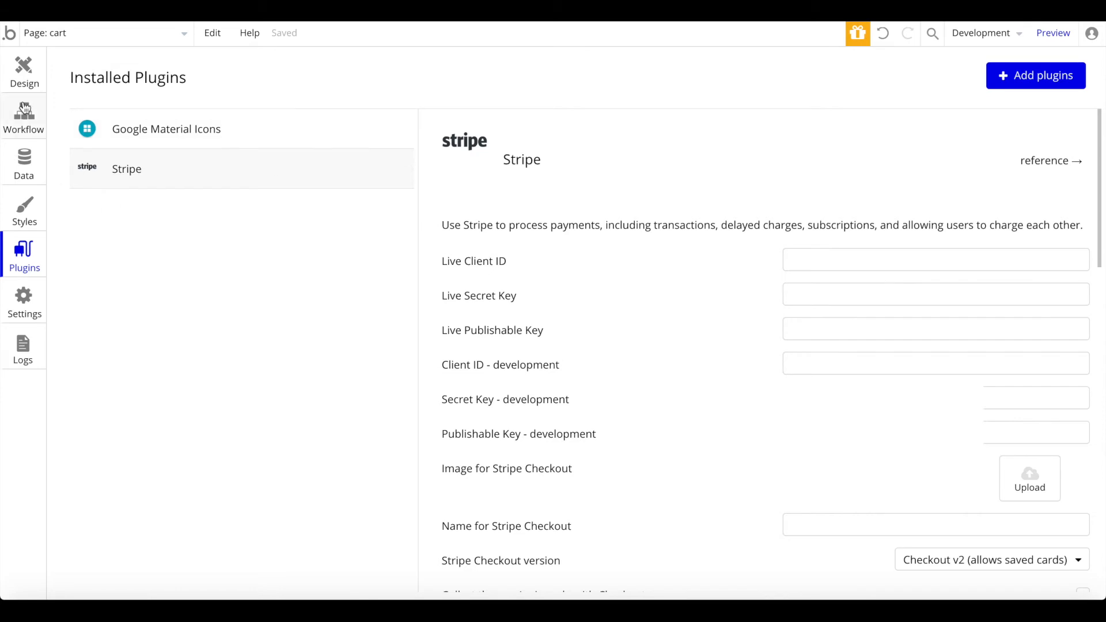
{"action": "left_click", "coordinate": [23, 77]}
Step: Give the Purchase button a click workflow with an Animate an element action, target unset
{"action": "scroll", "coordinate": [520, 330], "scroll_direction": "down", "scroll_amount": 1}
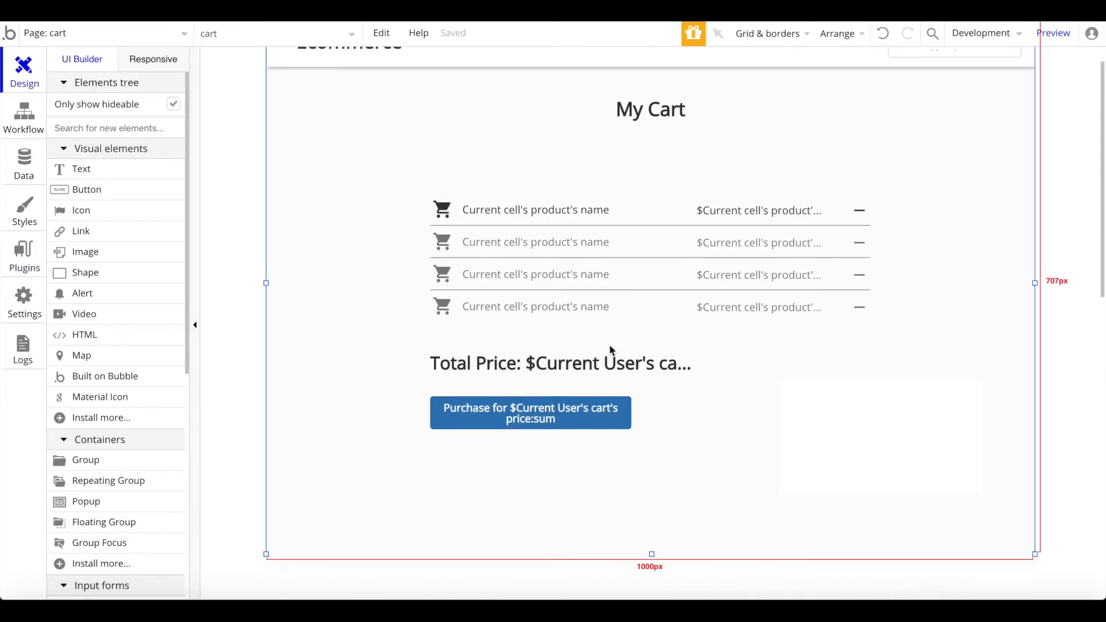
{"action": "double_click", "coordinate": [517, 417]}
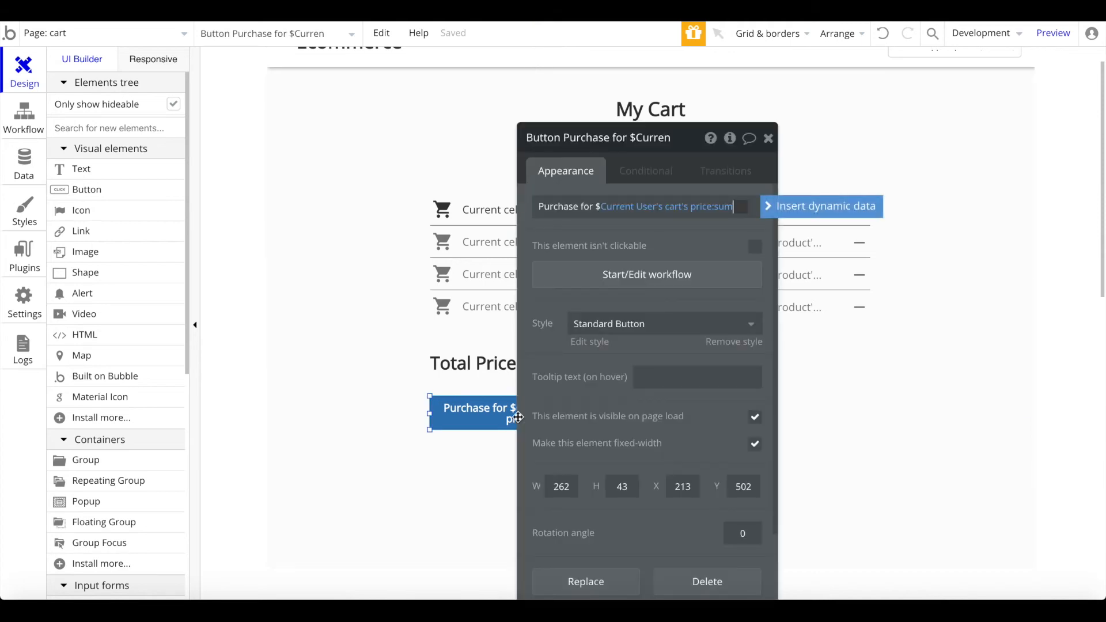
{"action": "left_click", "coordinate": [670, 274]}
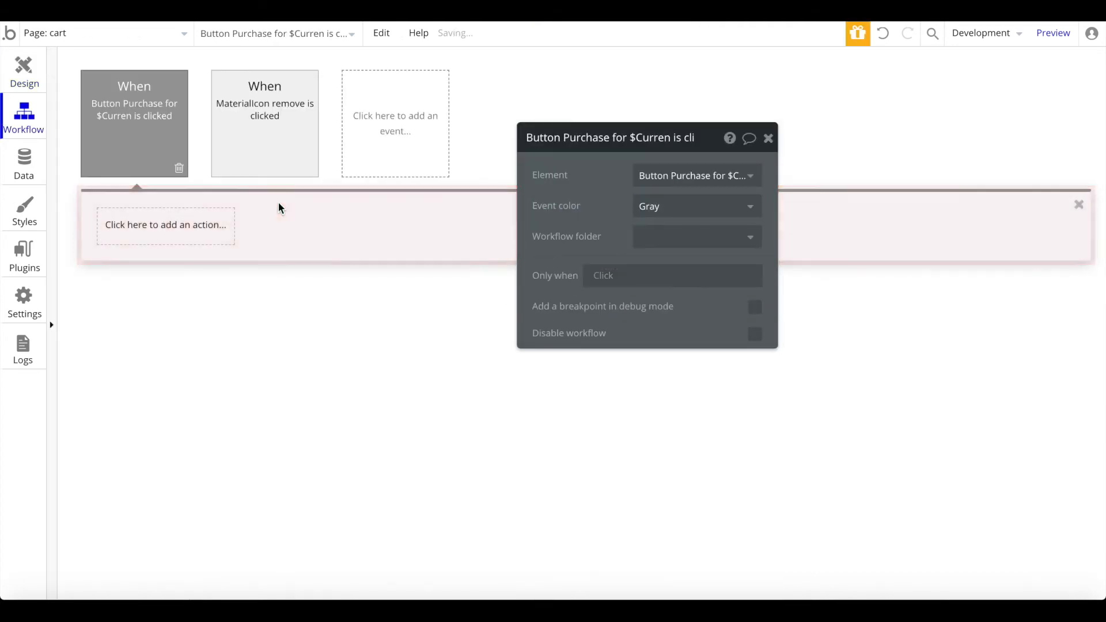
{"action": "left_click", "coordinate": [192, 240]}
{"action": "mouse_move", "coordinate": [168, 415]}
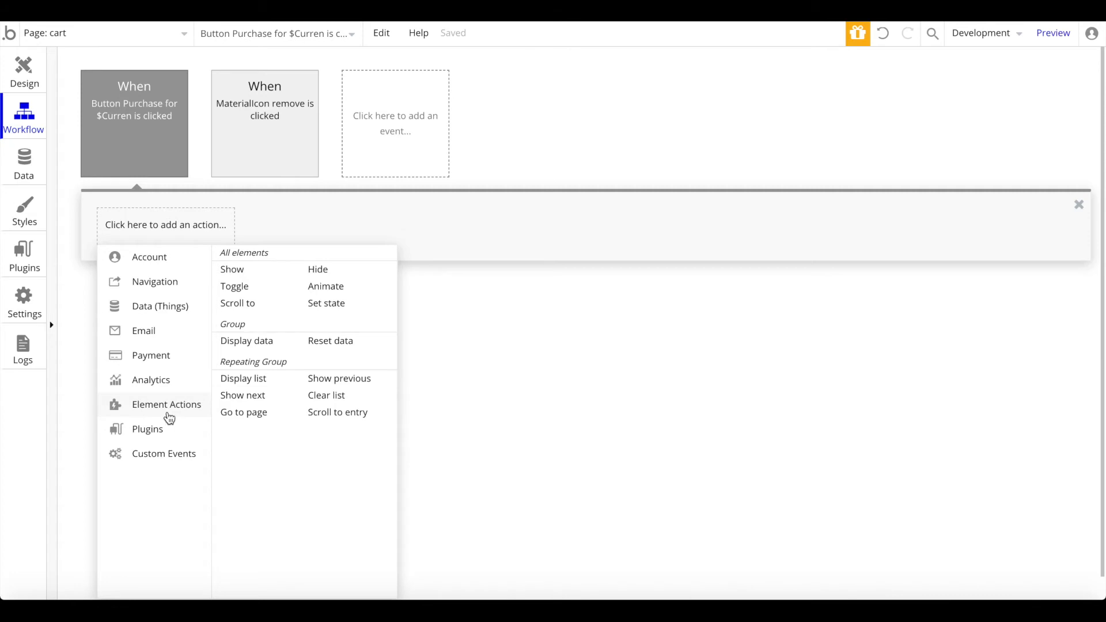
{"action": "left_click", "coordinate": [352, 289]}
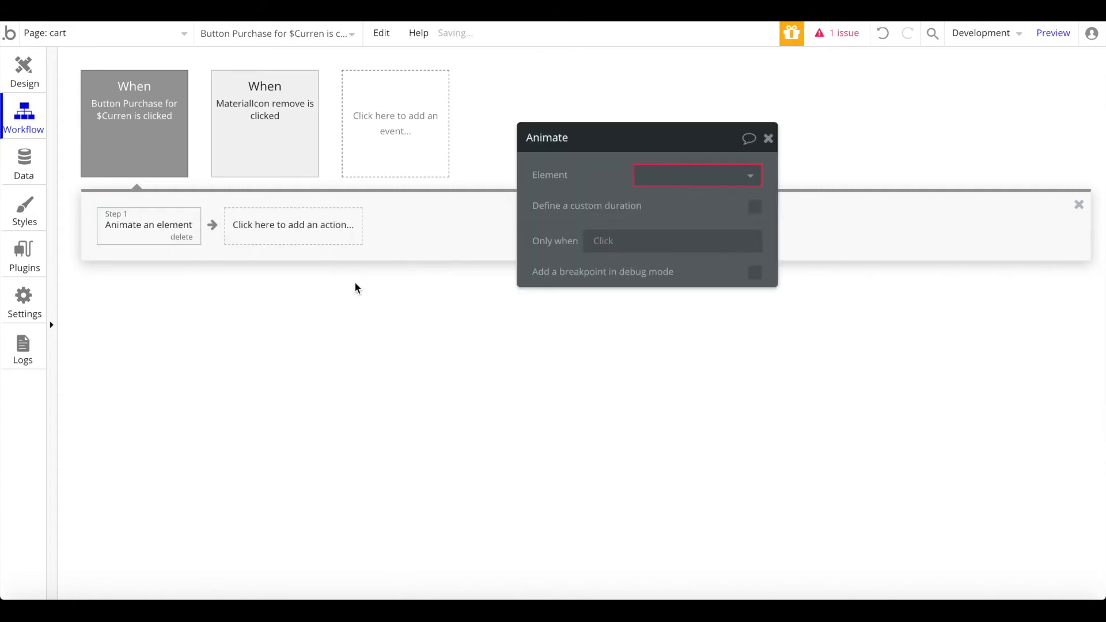
{"action": "left_click", "coordinate": [730, 183]}
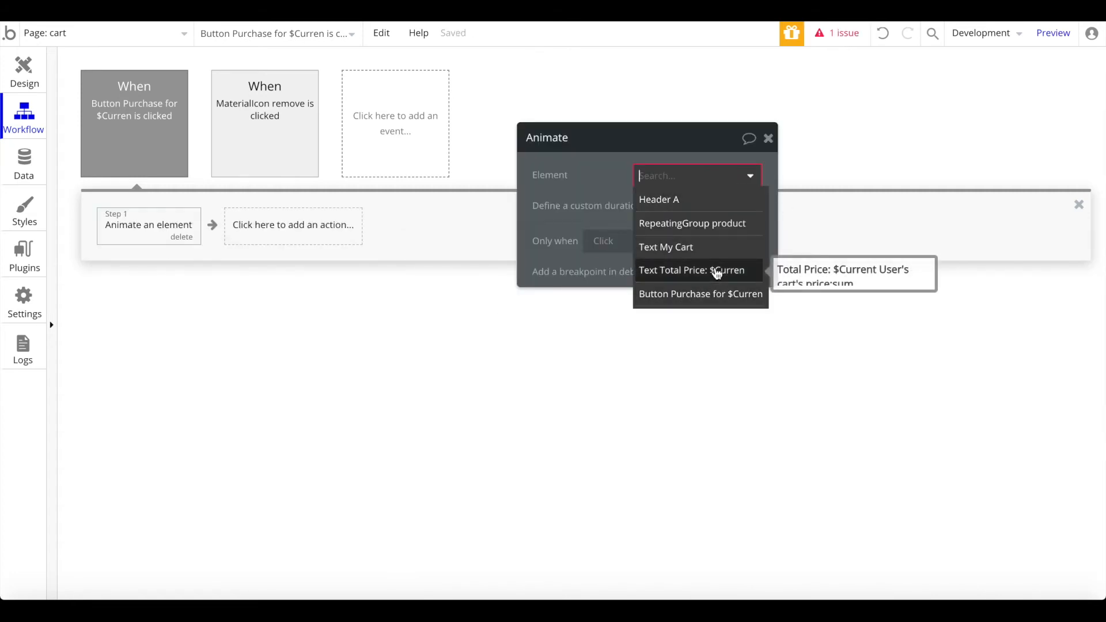
{"action": "left_click", "coordinate": [38, 79]}
{"action": "scroll", "coordinate": [122, 523], "scroll_direction": "down", "scroll_amount": 10}
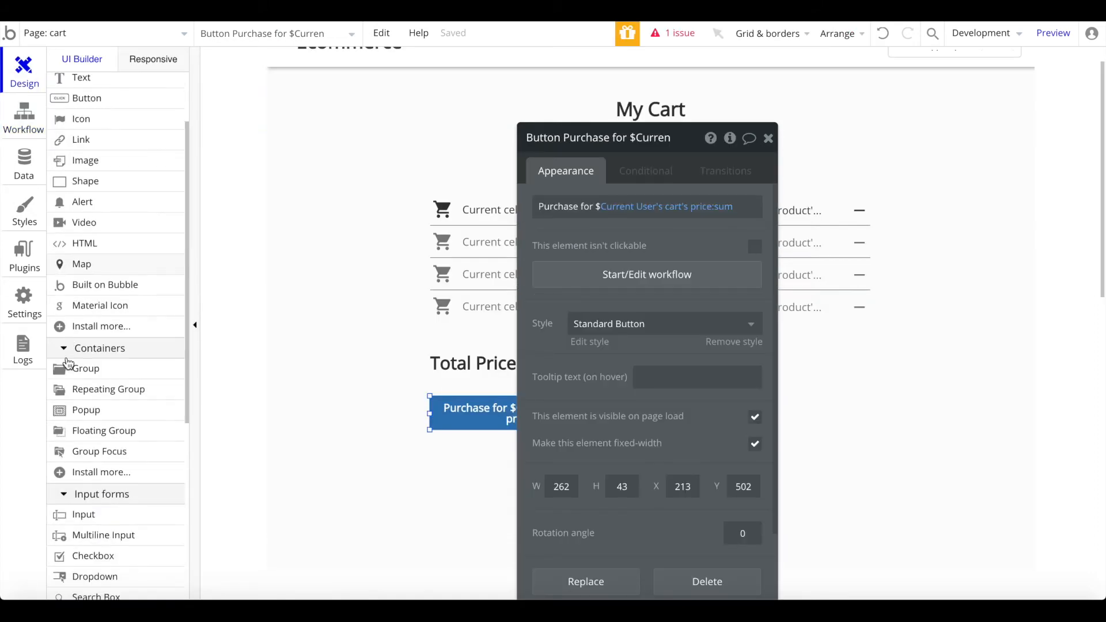
Step: Place the reusable Signup / Login Popup on the cart page
{"action": "mouse_move", "coordinate": [122, 524]}
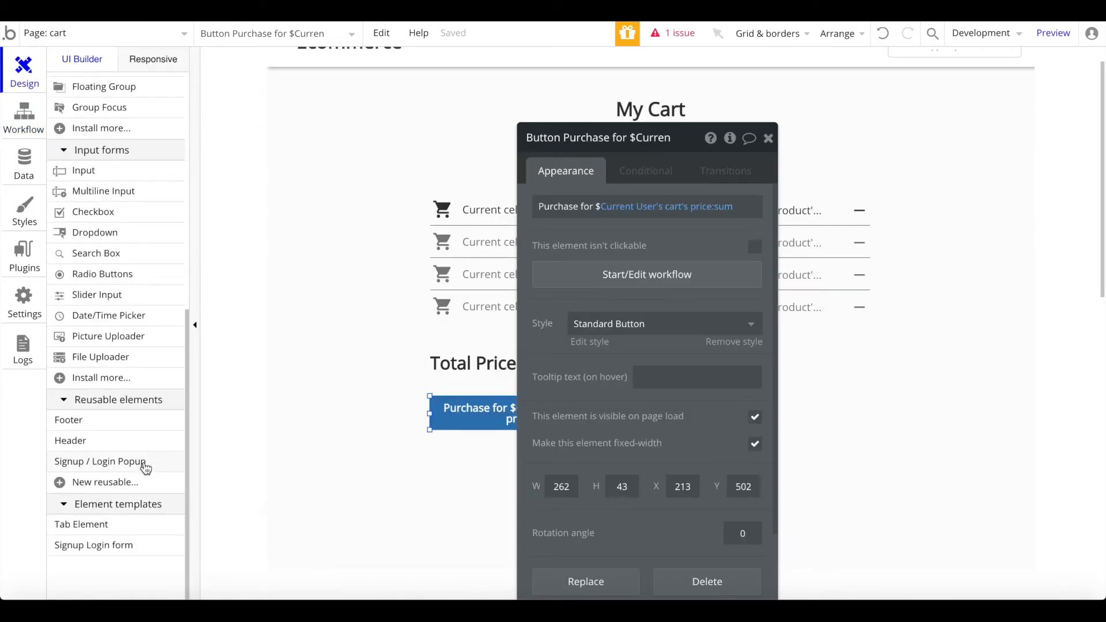
{"action": "left_click", "coordinate": [144, 462]}
{"action": "left_click_drag", "start_coordinate": [502, 140], "coordinate": [796, 451]}
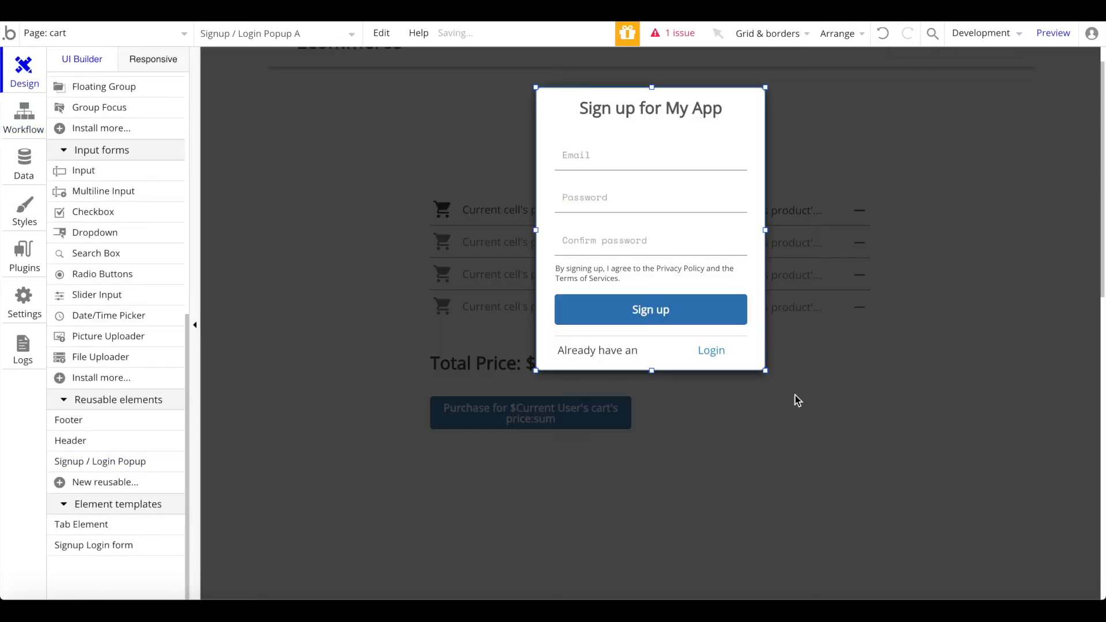
{"action": "left_click", "coordinate": [519, 288]}
Step: Make the animate step target Signup / Login Popup A, only when Current User isn't logged in
{"action": "left_click", "coordinate": [501, 410]}
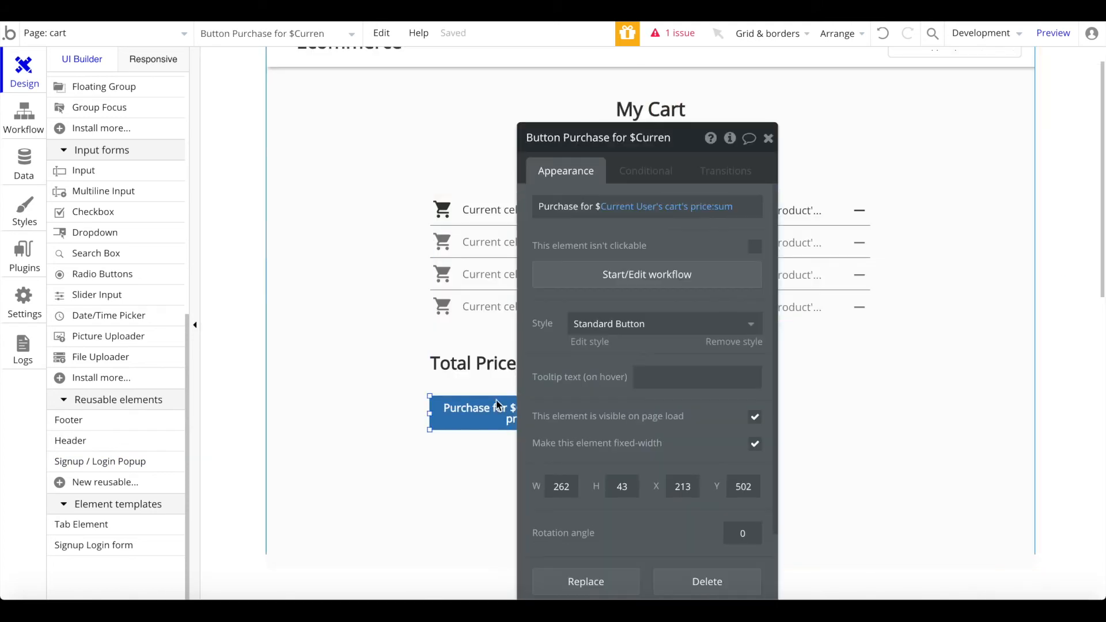
{"action": "left_click", "coordinate": [607, 274]}
{"action": "left_click", "coordinate": [680, 180]}
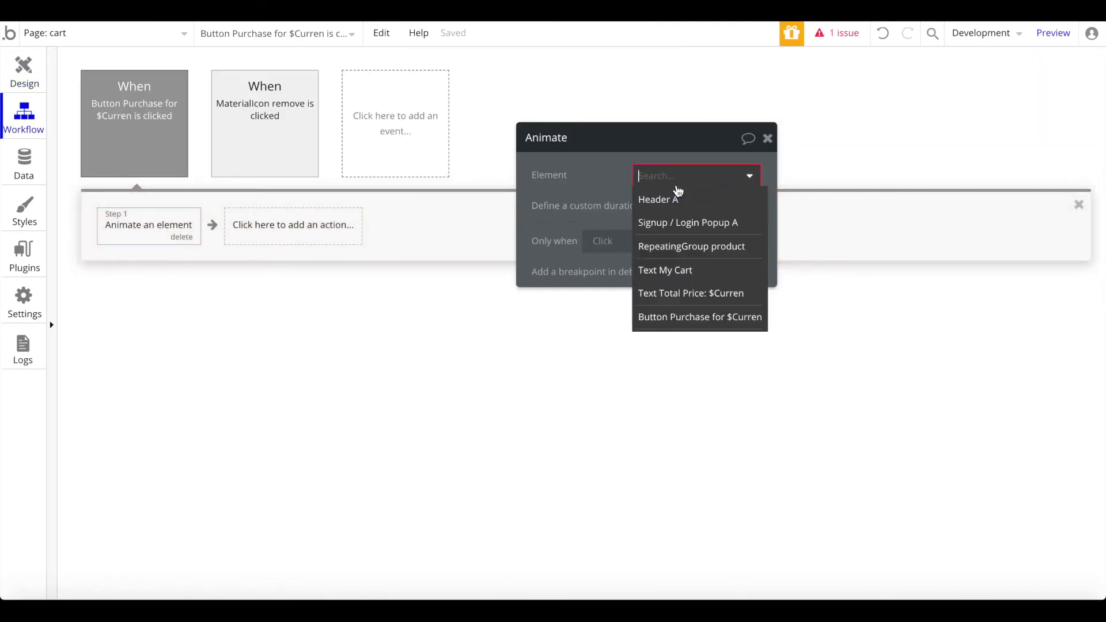
{"action": "left_click", "coordinate": [702, 223]}
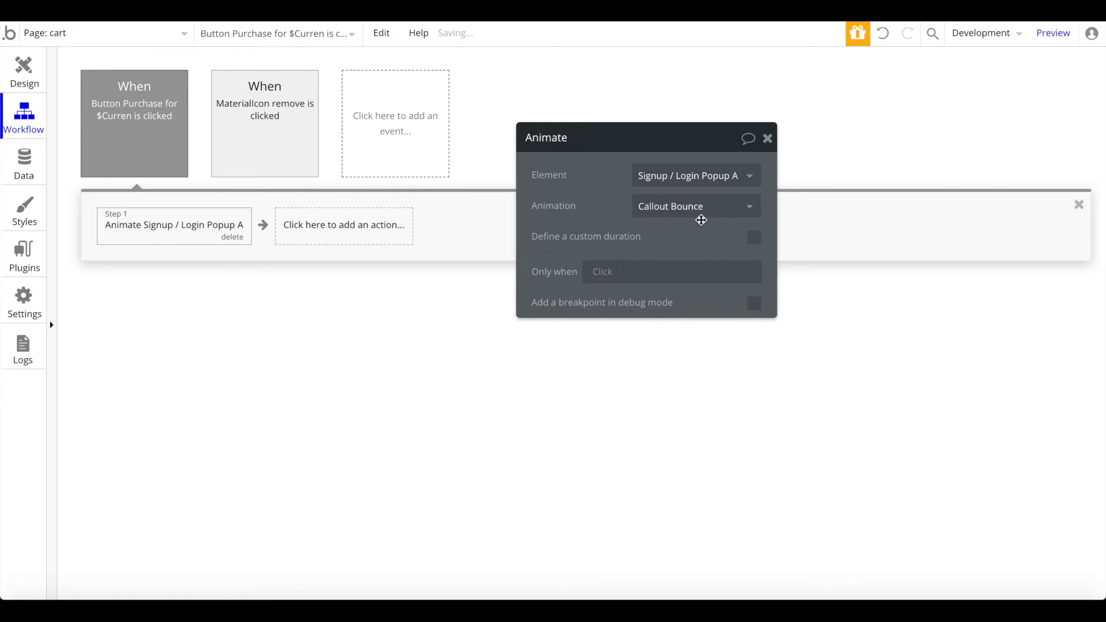
{"action": "left_click", "coordinate": [597, 271]}
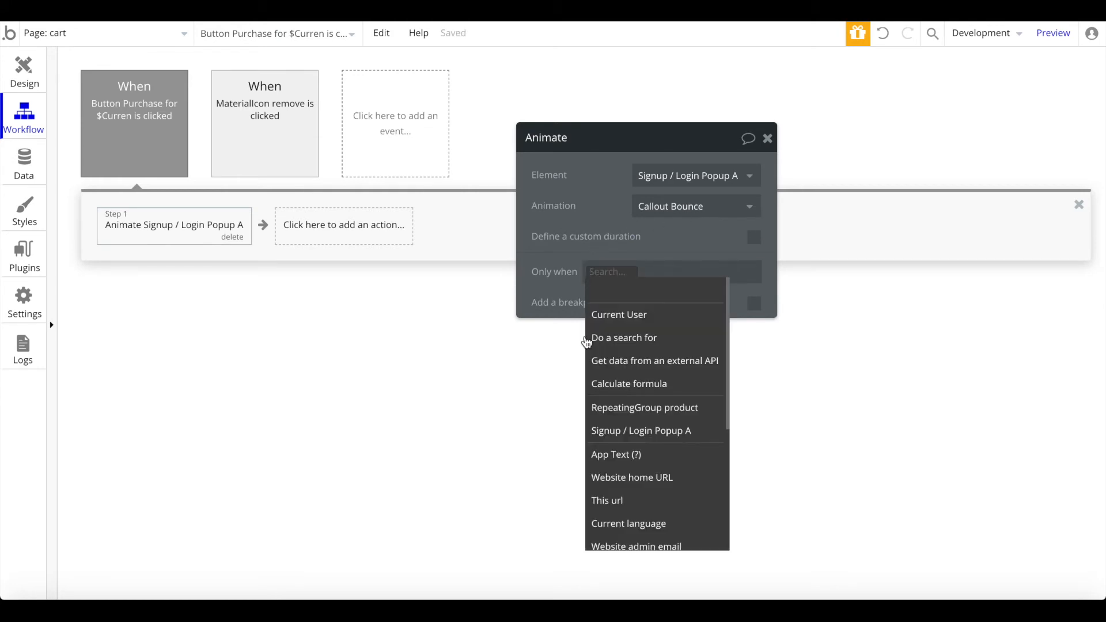
{"action": "left_click", "coordinate": [628, 316]}
{"action": "left_click", "coordinate": [696, 358]}
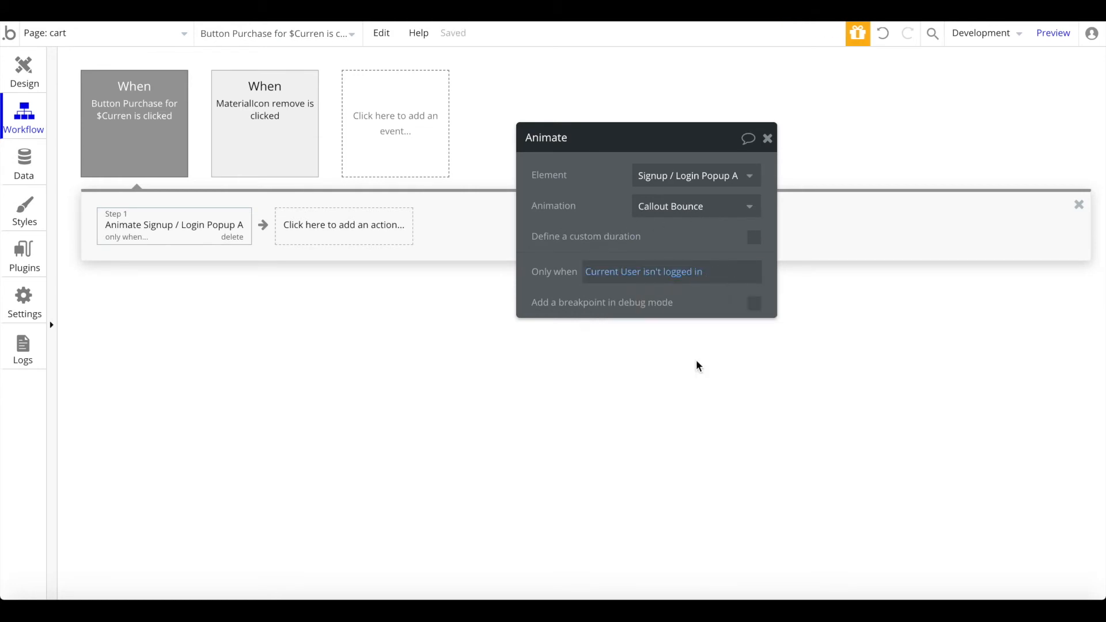
{"action": "left_click", "coordinate": [769, 139]}
{"action": "left_click", "coordinate": [379, 238]}
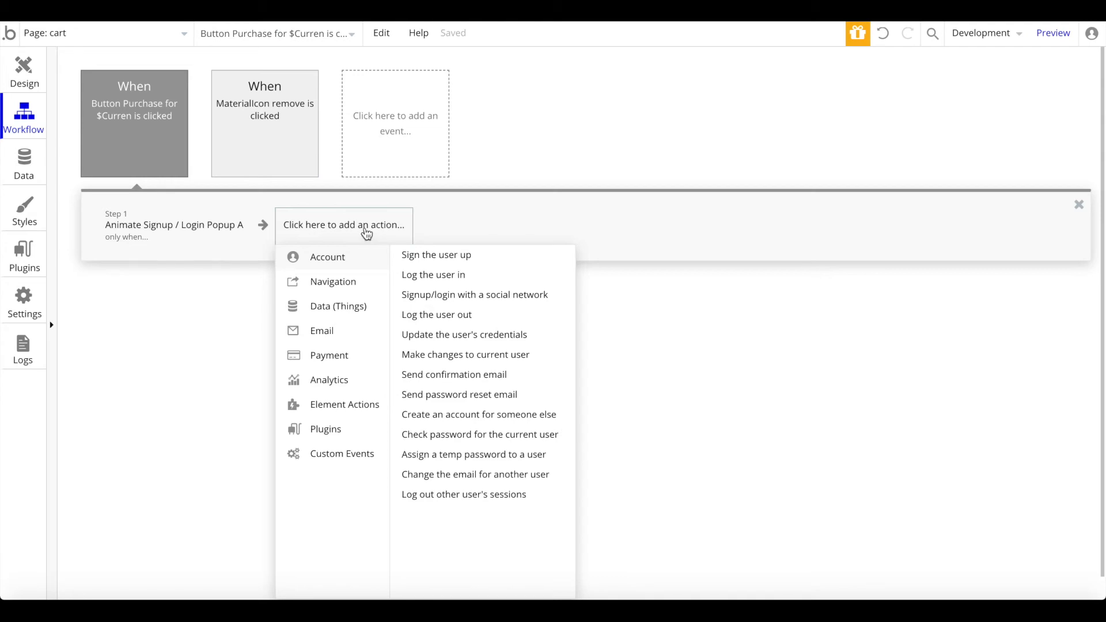
Step: Add a Charge the current user step with amount Current User's cart's price:sum
{"action": "mouse_move", "coordinate": [349, 447]}
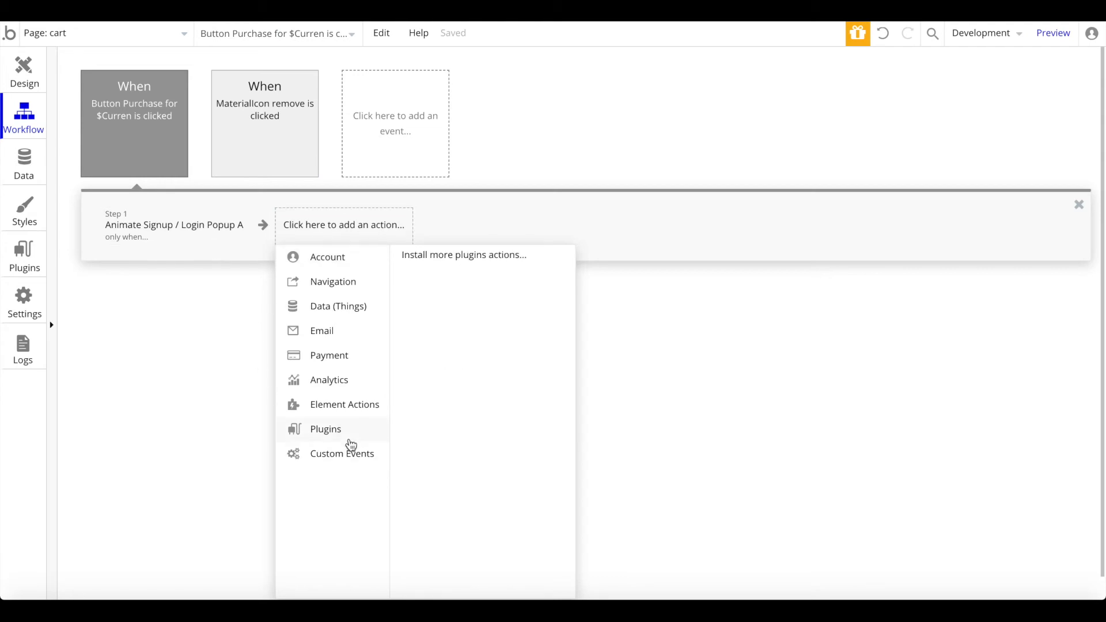
{"action": "mouse_move", "coordinate": [358, 359]}
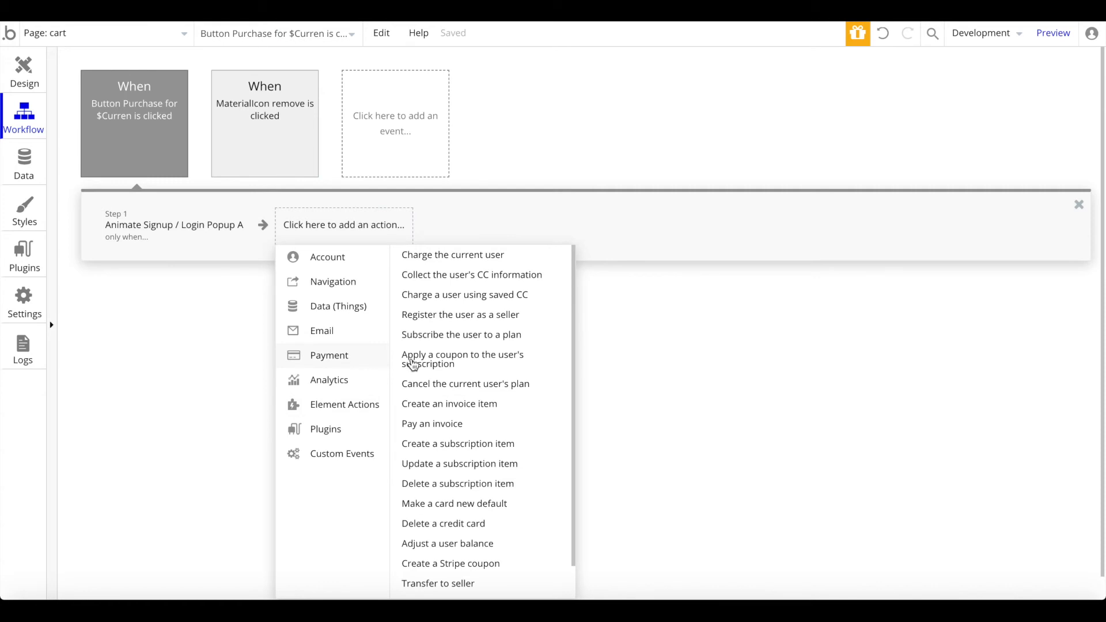
{"action": "left_click", "coordinate": [497, 260]}
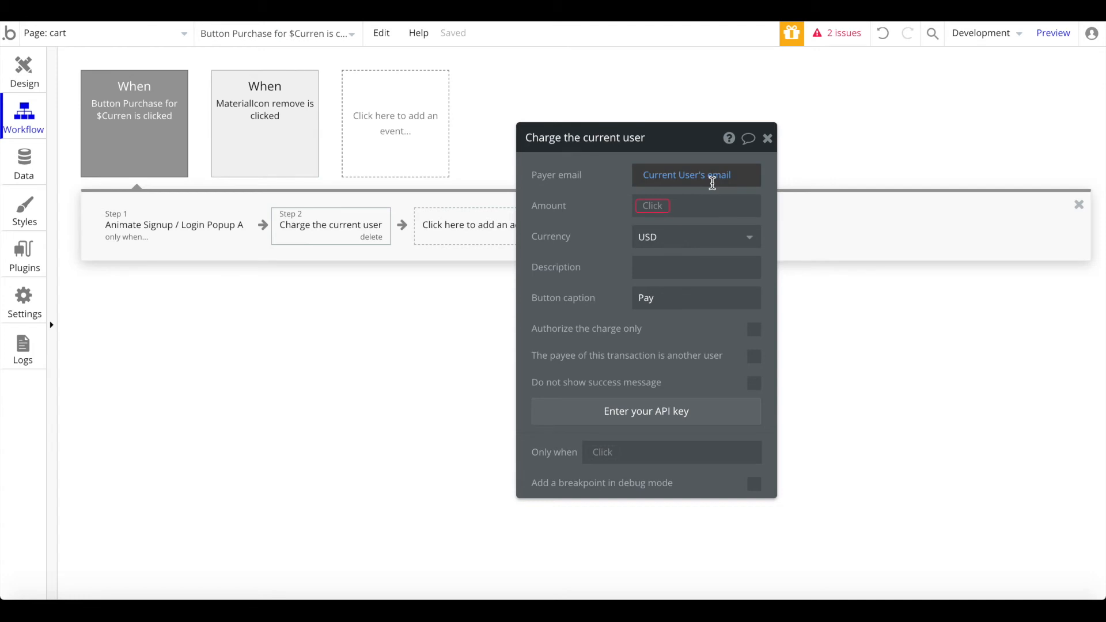
{"action": "left_click", "coordinate": [648, 202]}
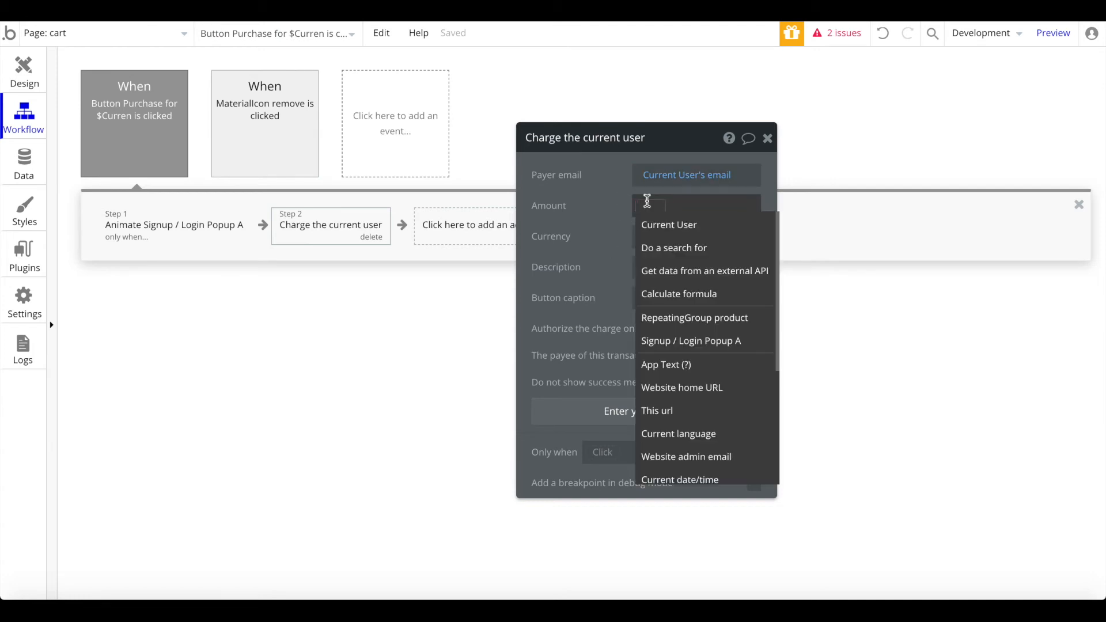
{"action": "left_click", "coordinate": [652, 228]}
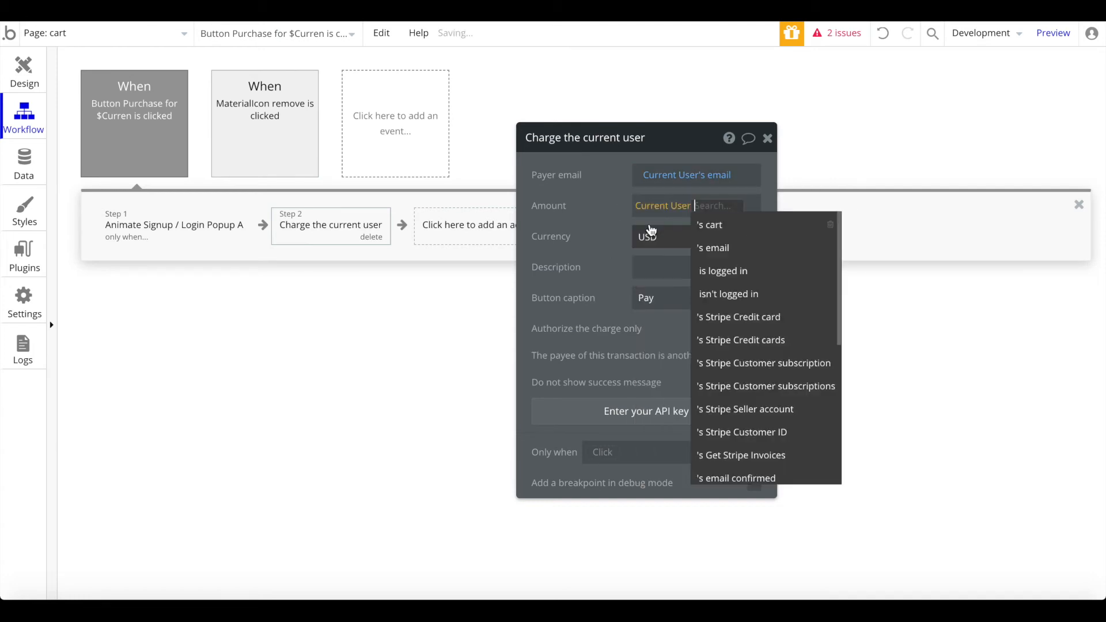
{"action": "left_click", "coordinate": [743, 226]}
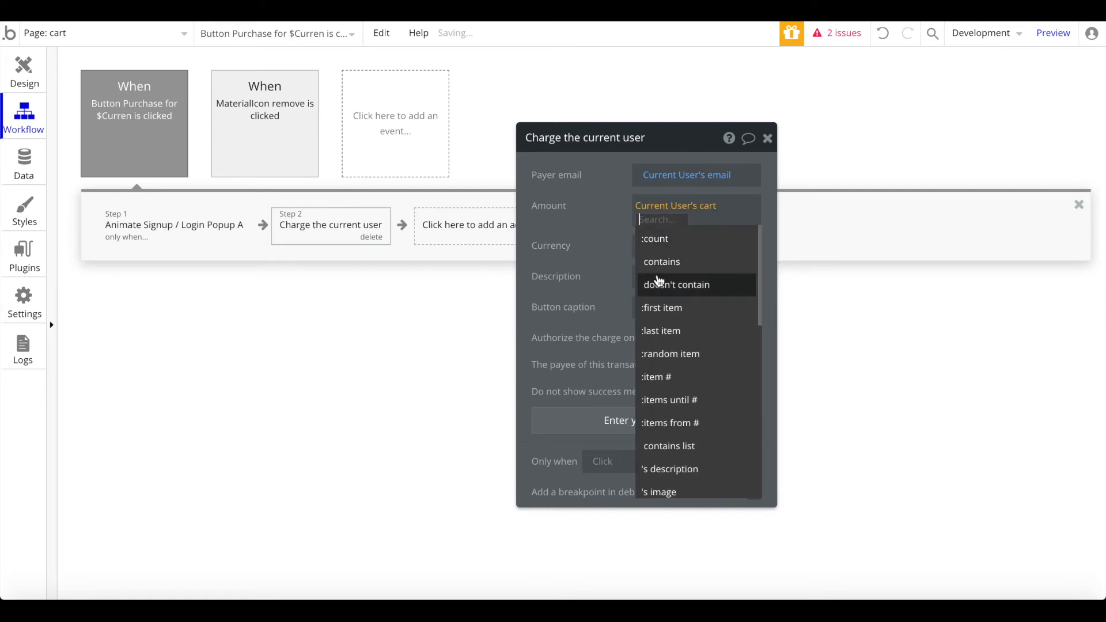
{"action": "type", "text": "pr"}
{"action": "left_click", "coordinate": [683, 249]}
{"action": "type", "text": "sum"}
{"action": "key", "text": "Return"}
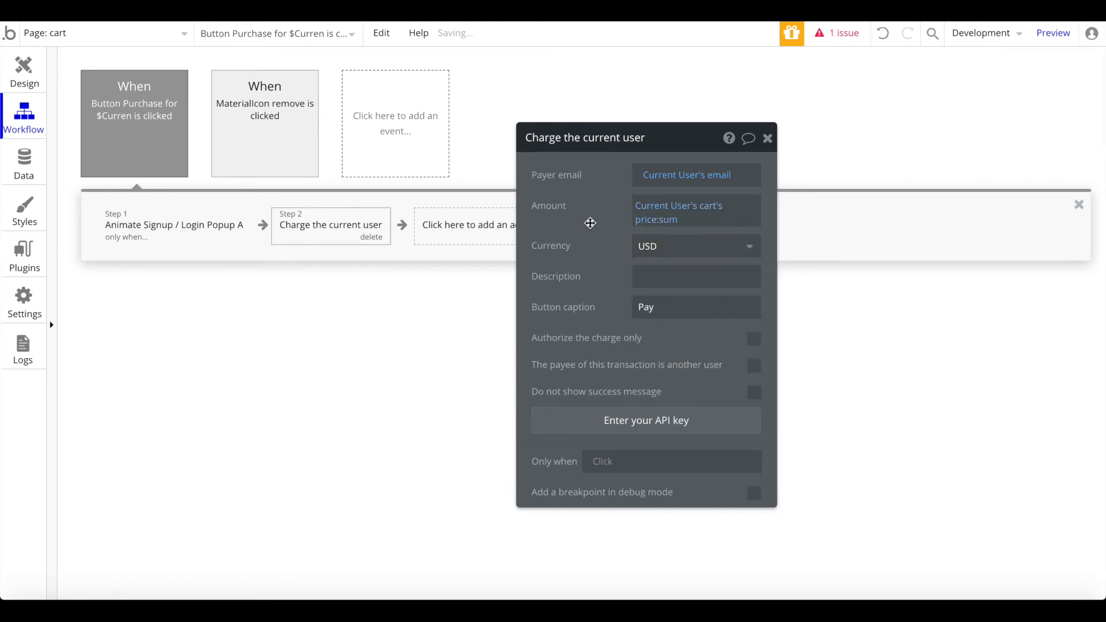
Step: Keep USD, set description 'Nocode HQ', and charge only when Current User is logged in
{"action": "left_click", "coordinate": [646, 245]}
{"action": "left_click", "coordinate": [648, 270]}
{"action": "left_click", "coordinate": [703, 269]}
{"action": "type", "text": "Nocode"}
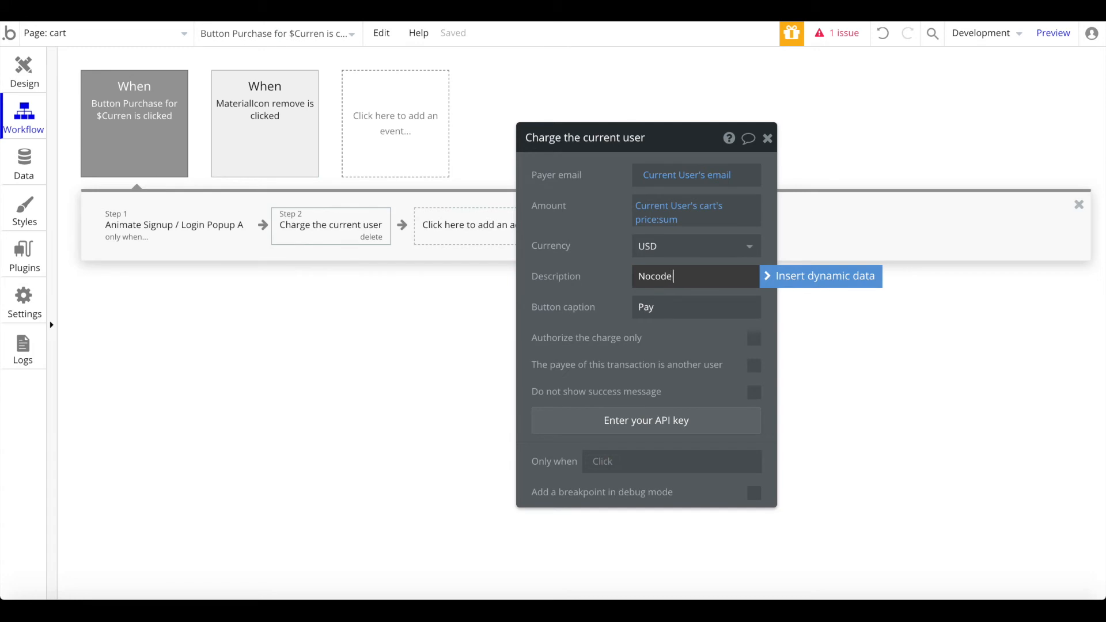
{"action": "type", "text": " HQ"}
{"action": "double_click", "coordinate": [694, 309]}
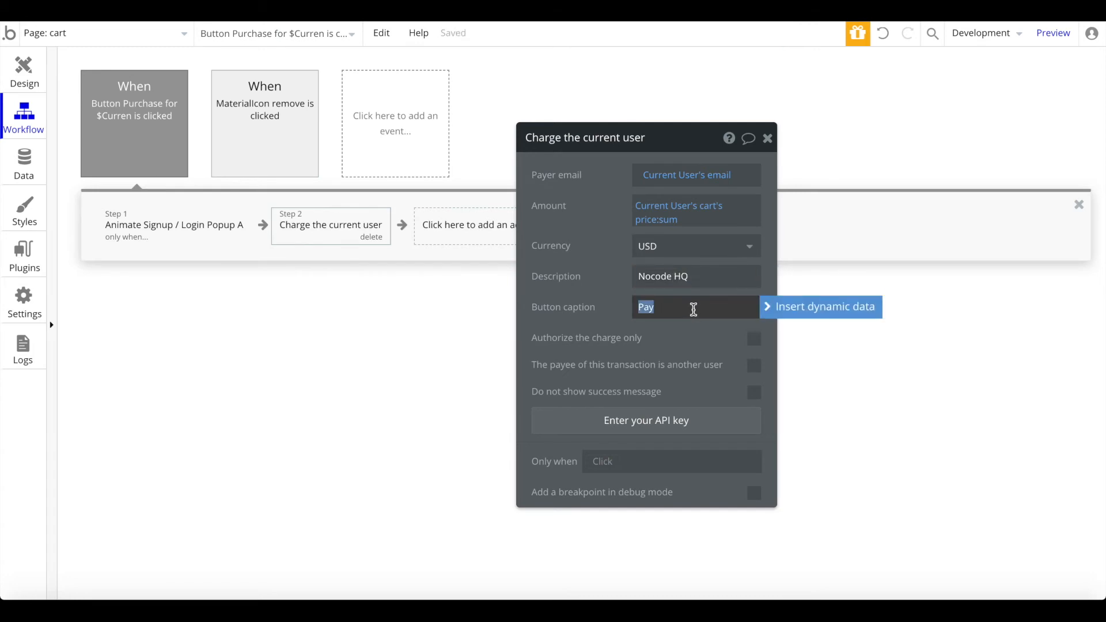
{"action": "left_click", "coordinate": [688, 343]}
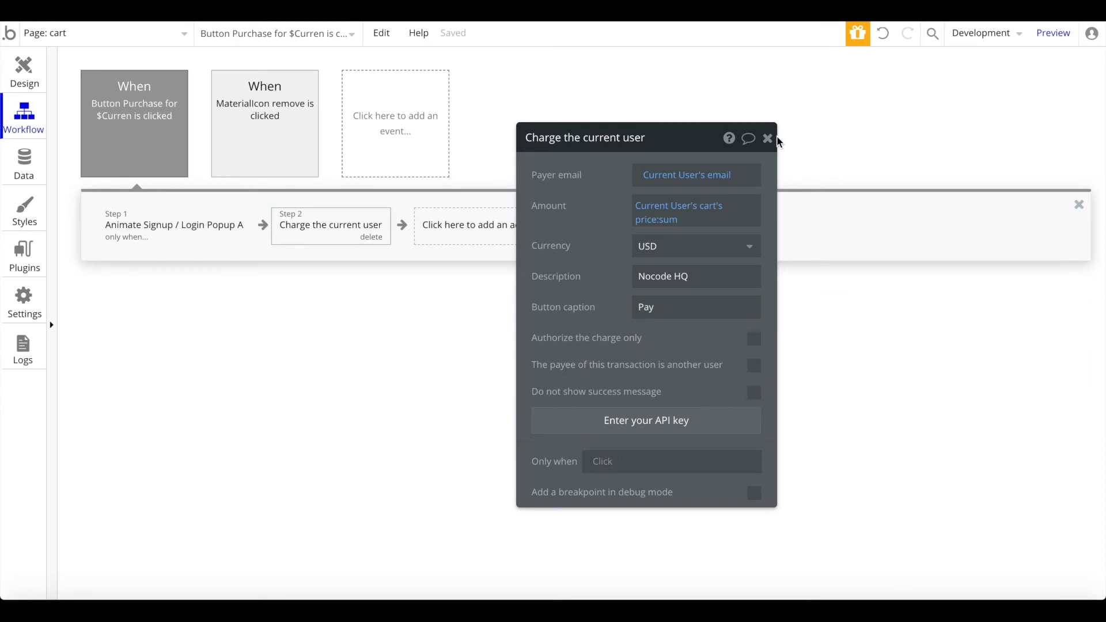
{"action": "left_click", "coordinate": [608, 464]}
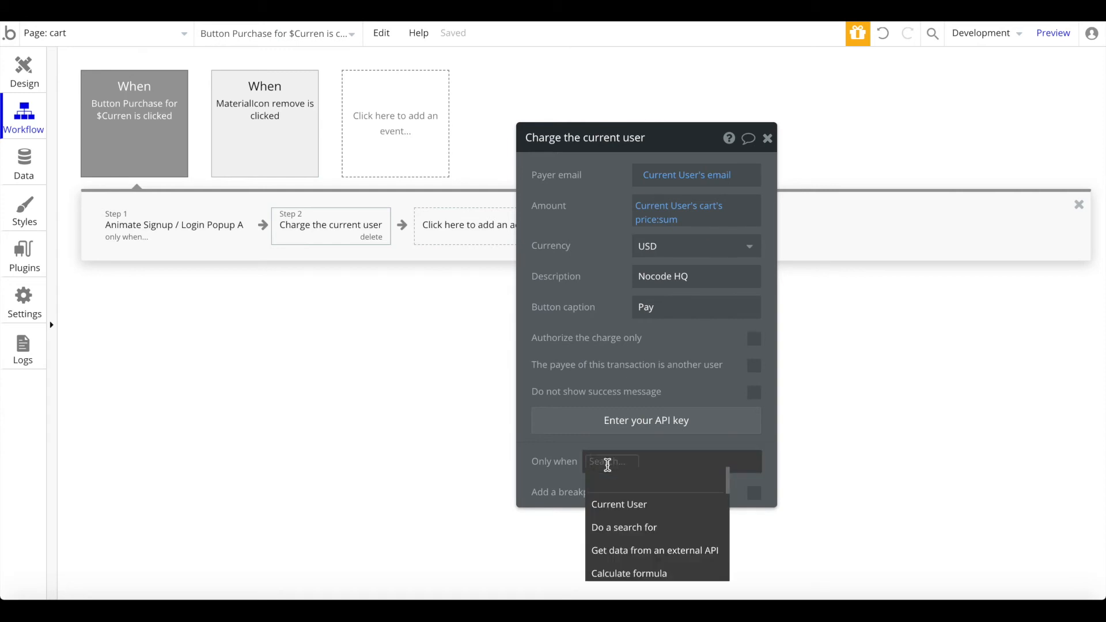
{"action": "left_click", "coordinate": [616, 507]}
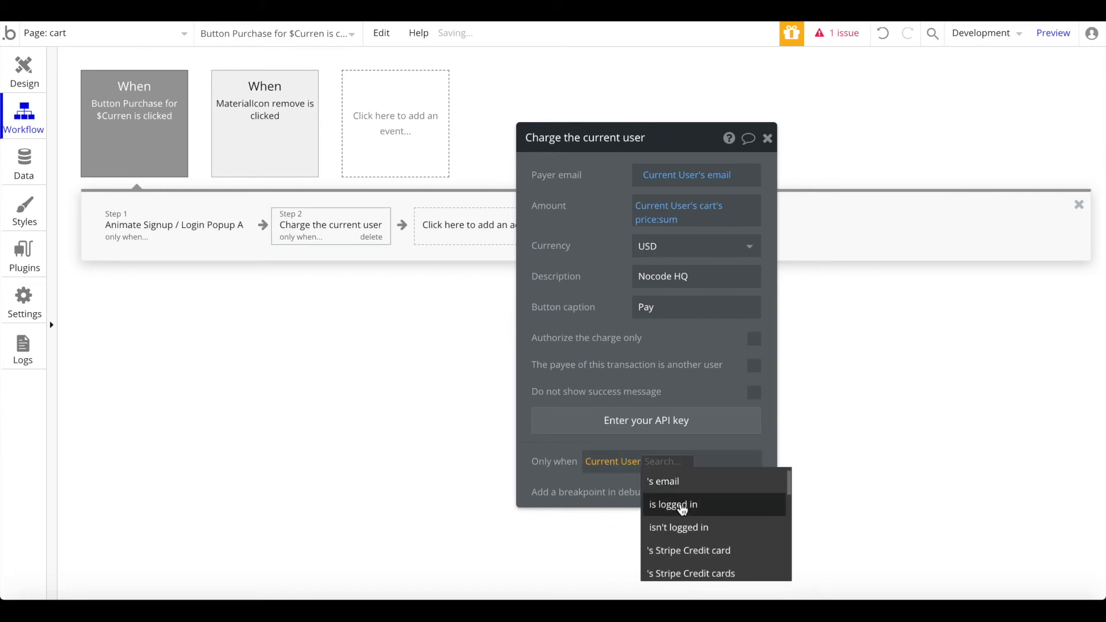
{"action": "left_click", "coordinate": [685, 506]}
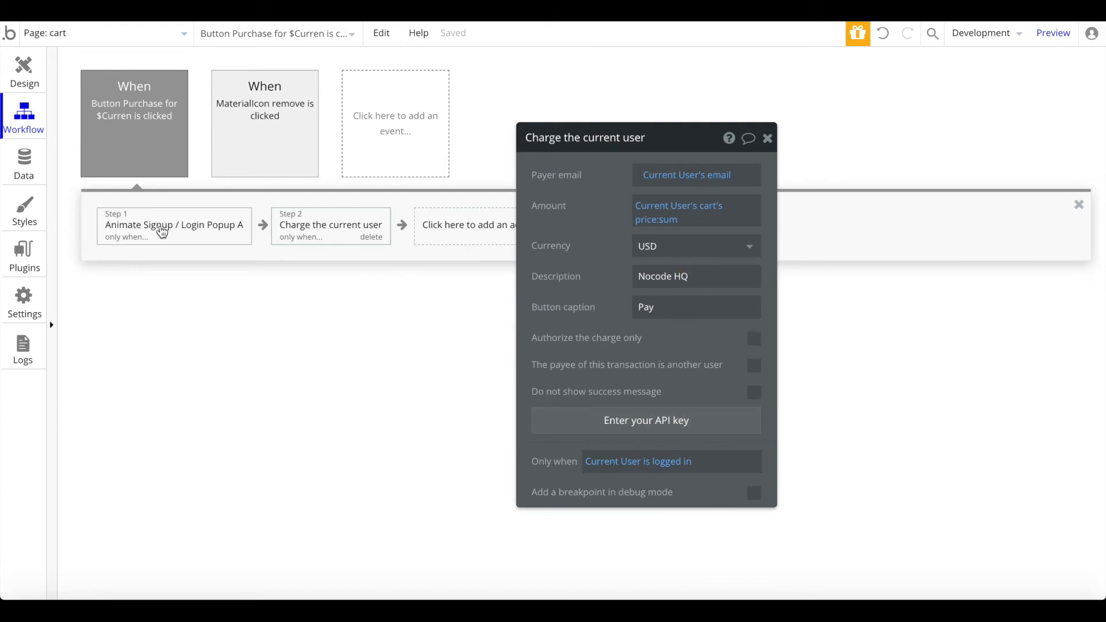
{"action": "mouse_move", "coordinate": [163, 232]}
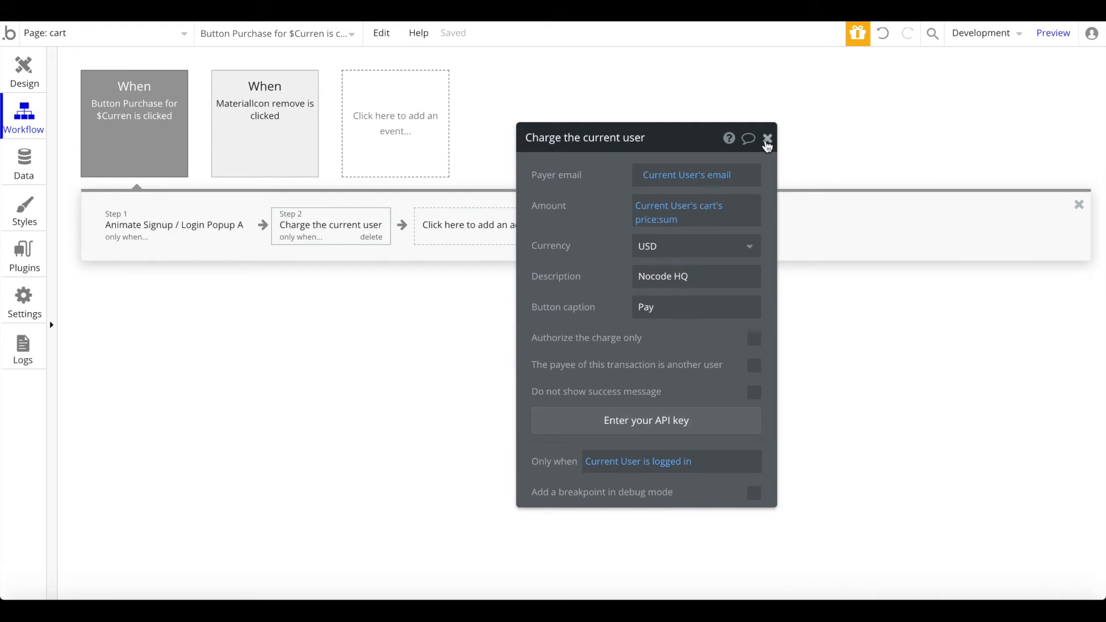
{"action": "left_click", "coordinate": [768, 138]}
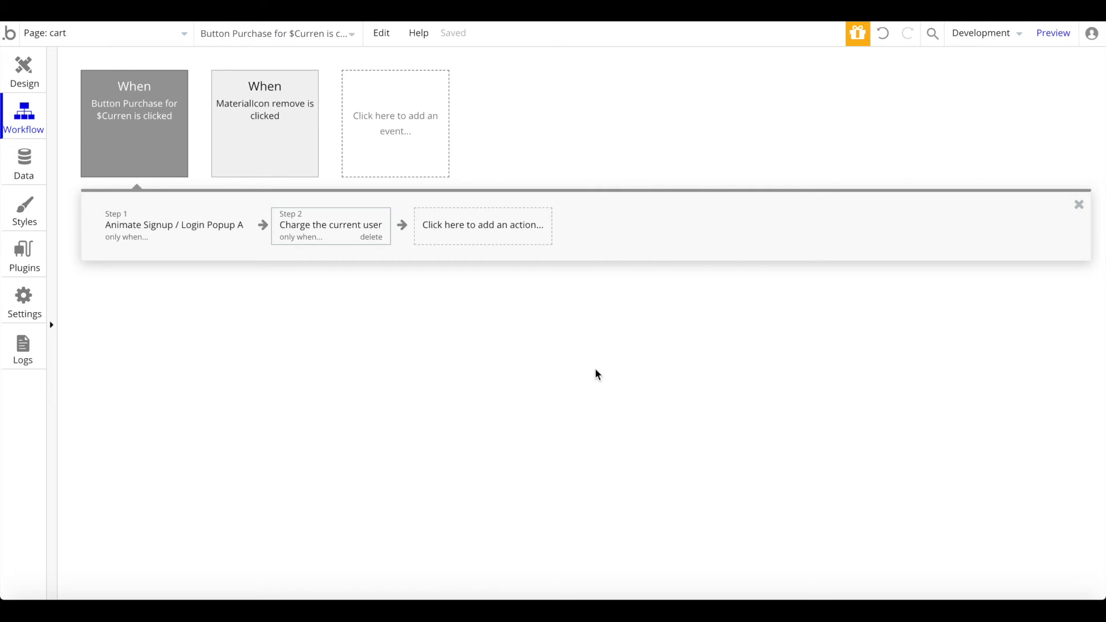
{"action": "left_click", "coordinate": [294, 217]}
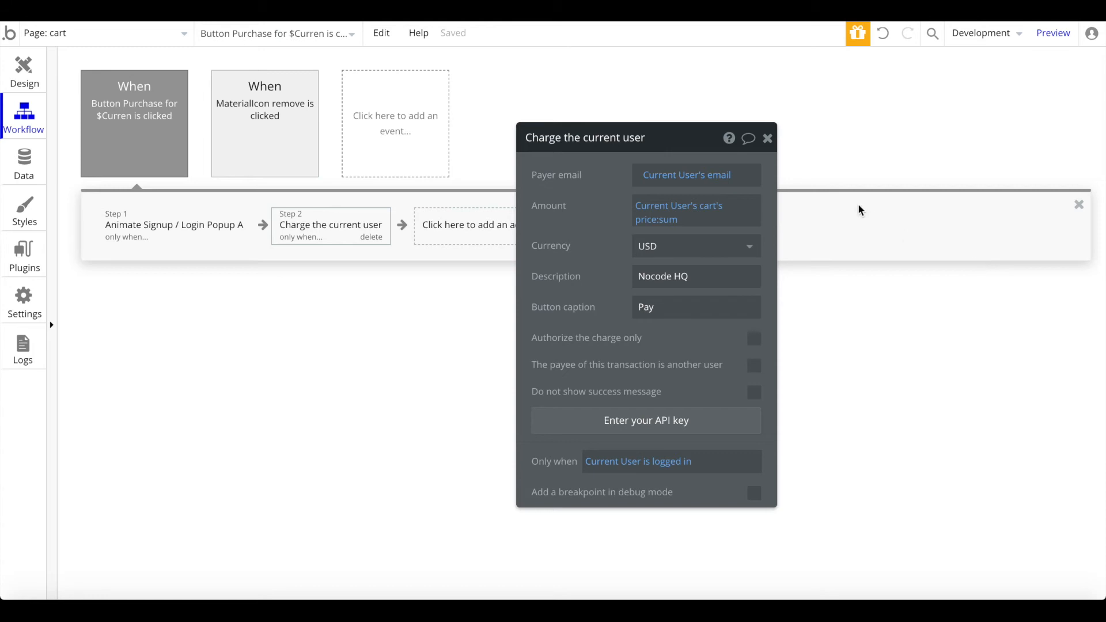
{"action": "left_click", "coordinate": [769, 138]}
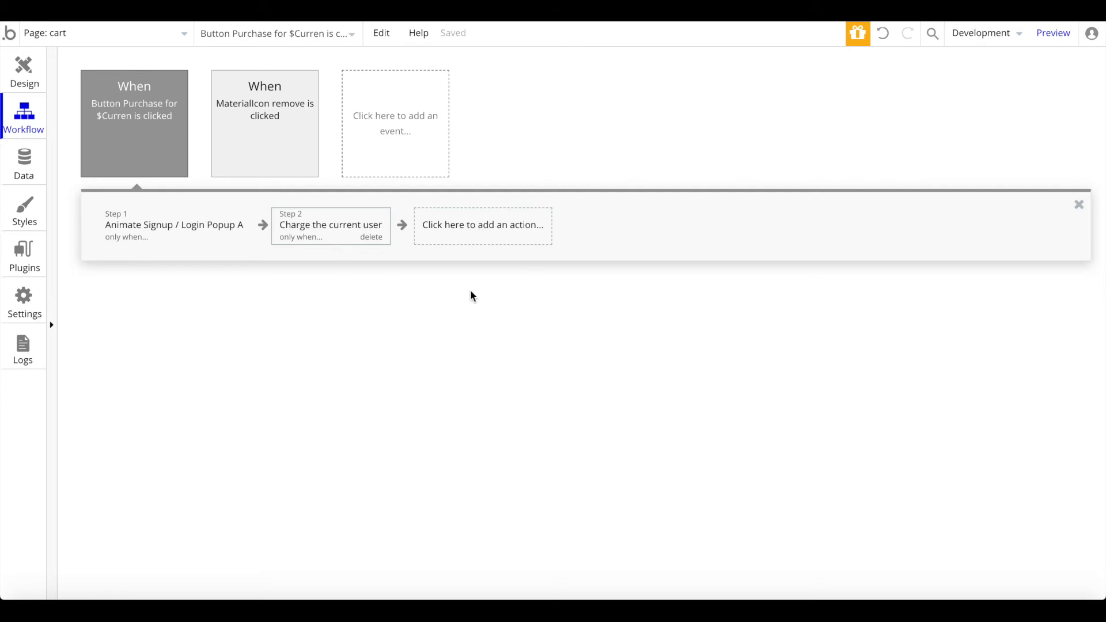
Step: Add a Create a new thing step of type order
{"action": "left_click", "coordinate": [483, 241]}
{"action": "mouse_move", "coordinate": [463, 307]}
{"action": "left_click", "coordinate": [599, 254]}
{"action": "left_click", "coordinate": [694, 176]}
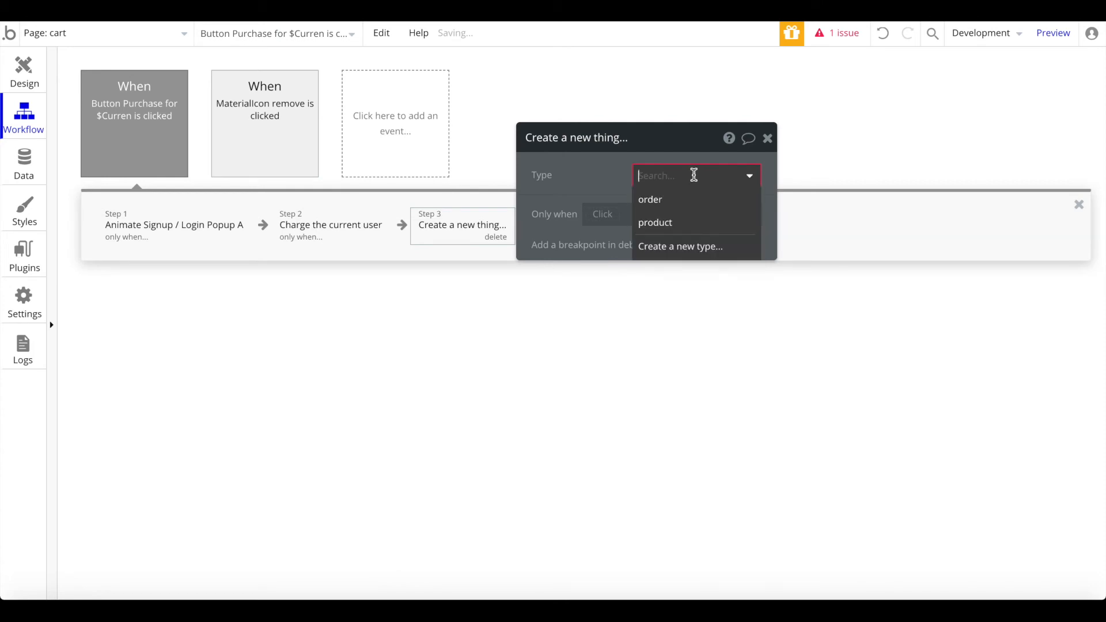
{"action": "type", "text": "order"}
{"action": "key", "text": "Return"}
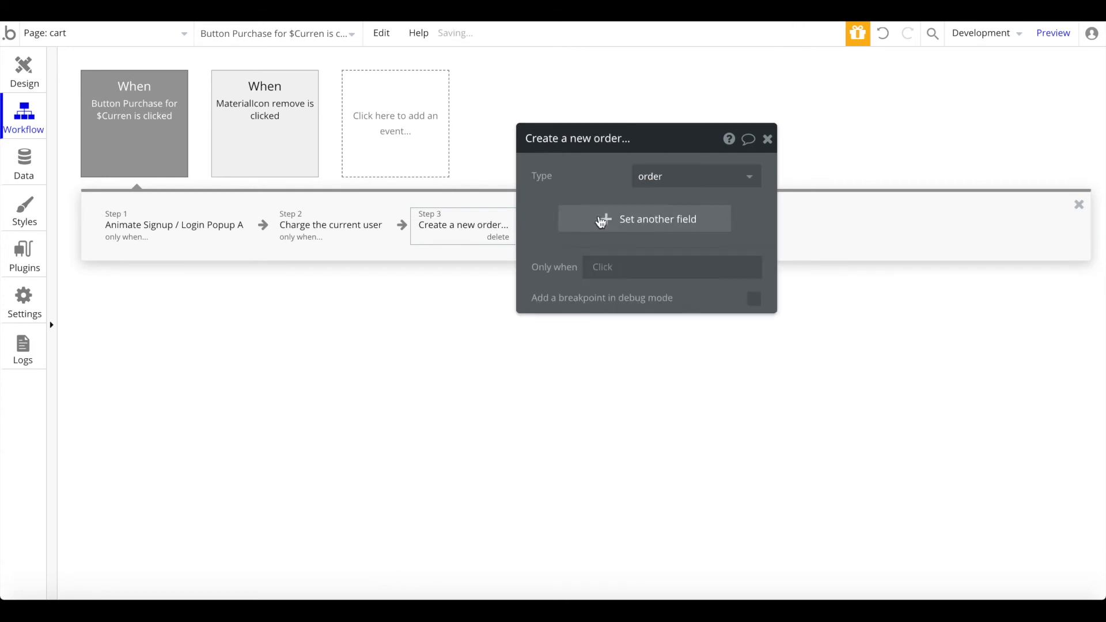
Step: Set the order's products field to add the Current User's cart list
{"action": "left_click", "coordinate": [605, 222]}
{"action": "left_click", "coordinate": [604, 233]}
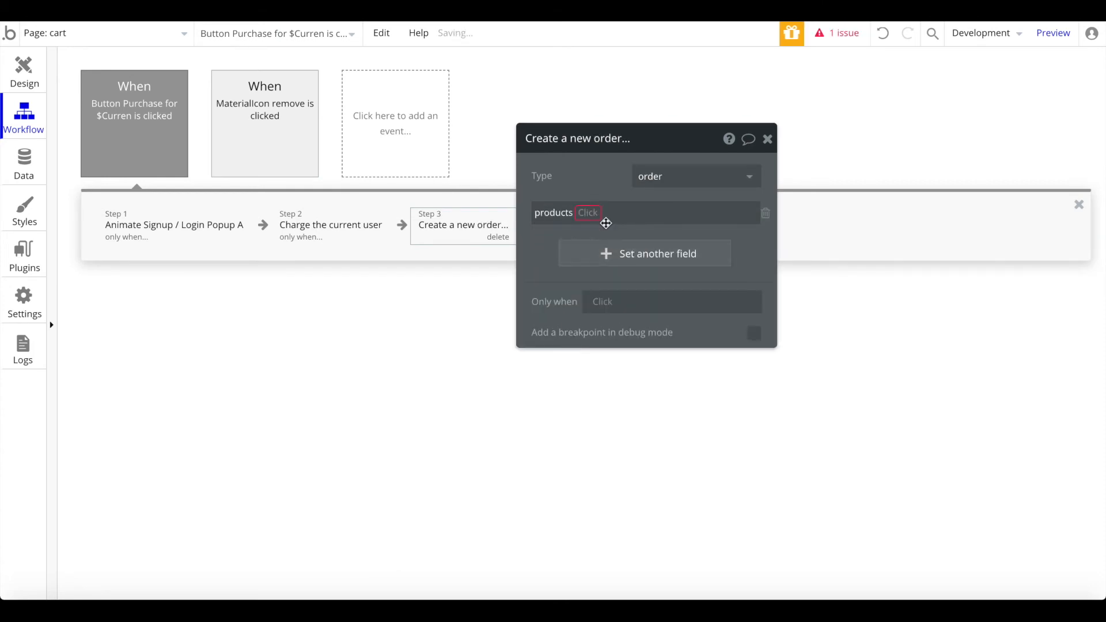
{"action": "left_click", "coordinate": [591, 214]}
{"action": "left_click", "coordinate": [588, 234]}
{"action": "left_click", "coordinate": [610, 214]}
{"action": "left_click", "coordinate": [631, 255]}
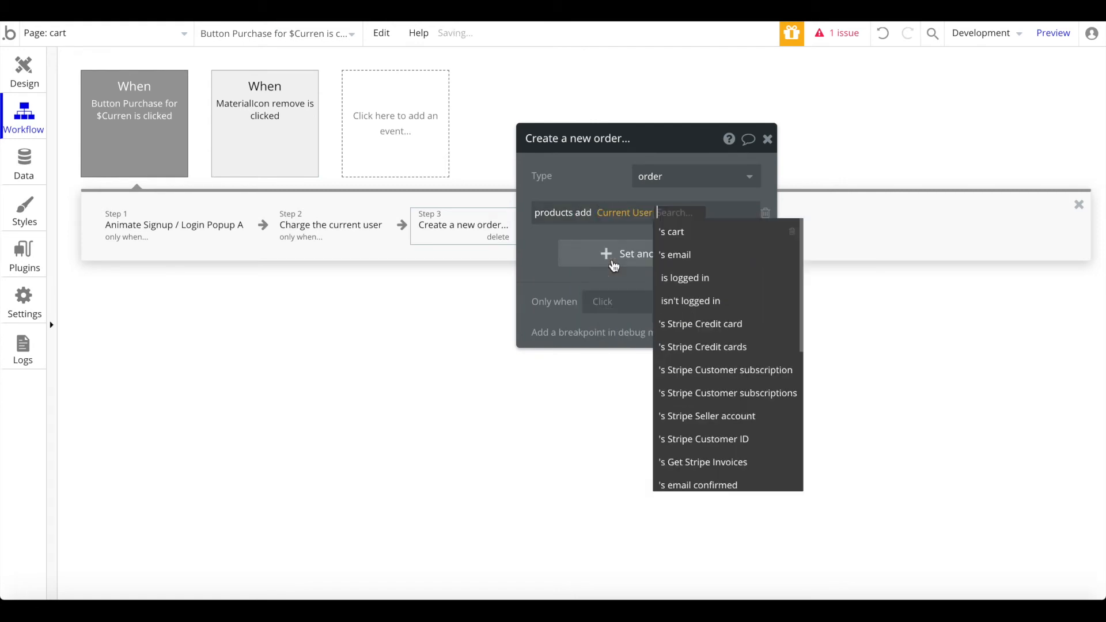
{"action": "left_click", "coordinate": [691, 233]}
{"action": "left_click", "coordinate": [583, 212]}
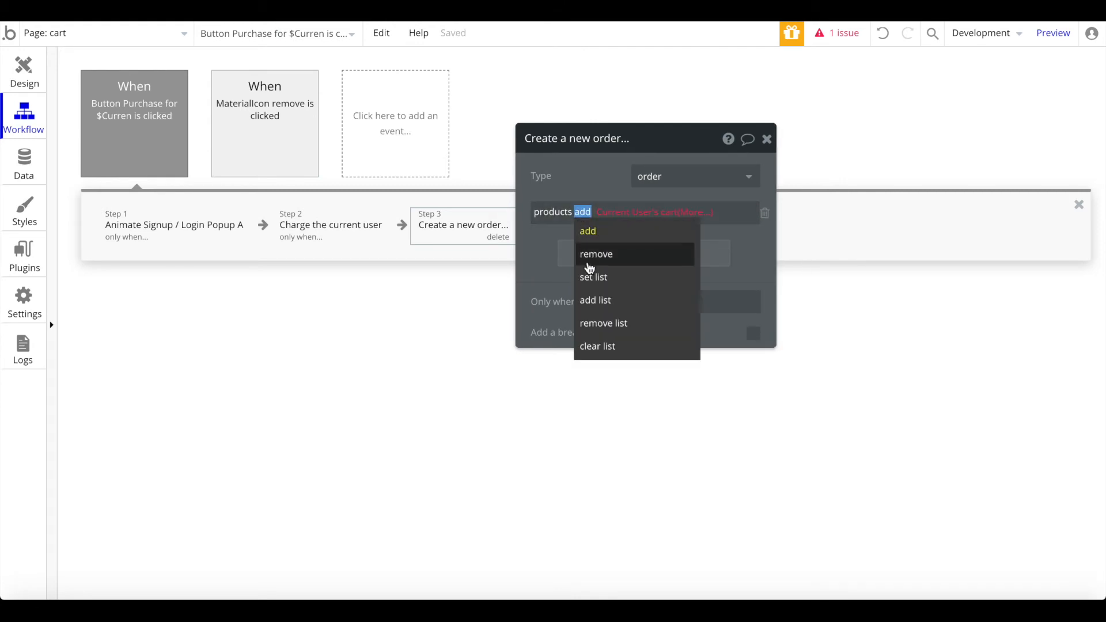
{"action": "left_click", "coordinate": [590, 301]}
Step: Set the order's total price to Current User's cart's price:sum
{"action": "left_click", "coordinate": [596, 256]}
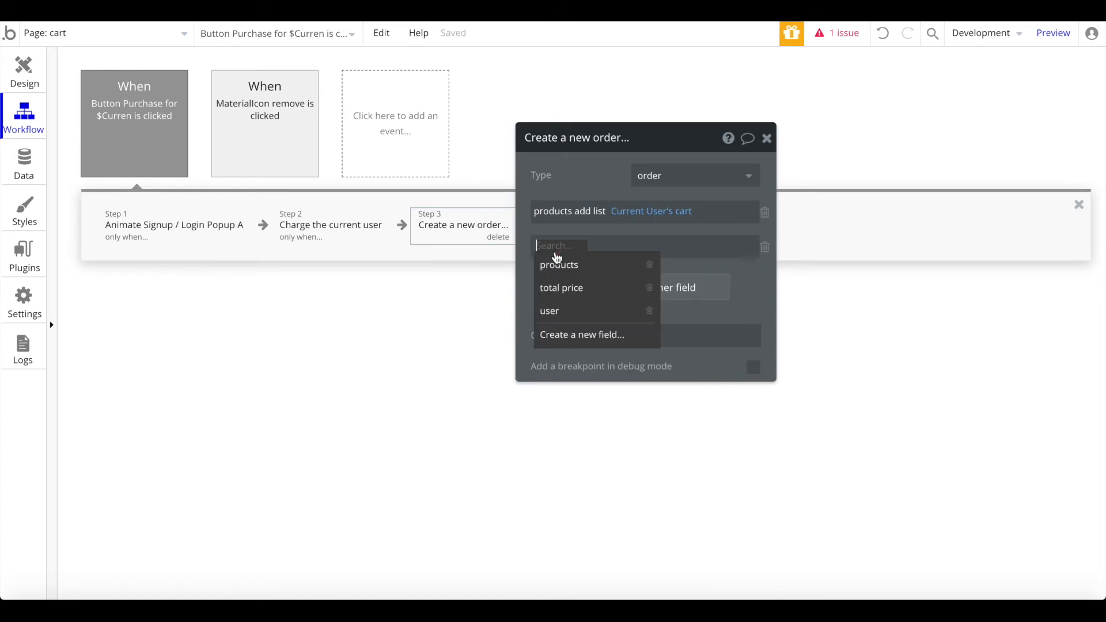
{"action": "left_click", "coordinate": [601, 288]}
{"action": "left_click", "coordinate": [613, 248]}
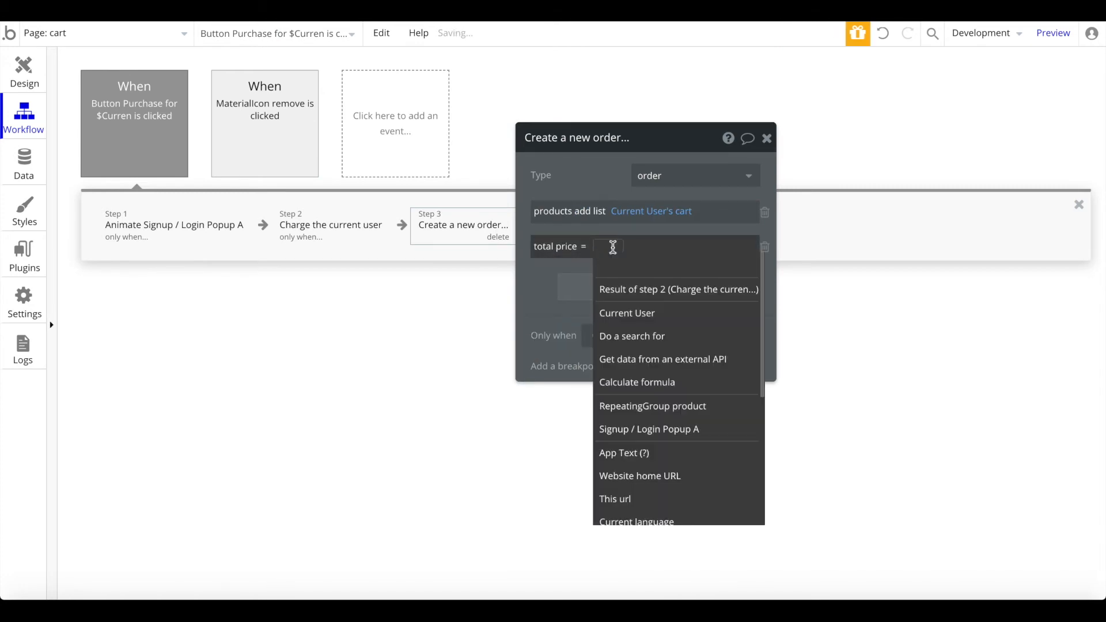
{"action": "left_click", "coordinate": [628, 312]}
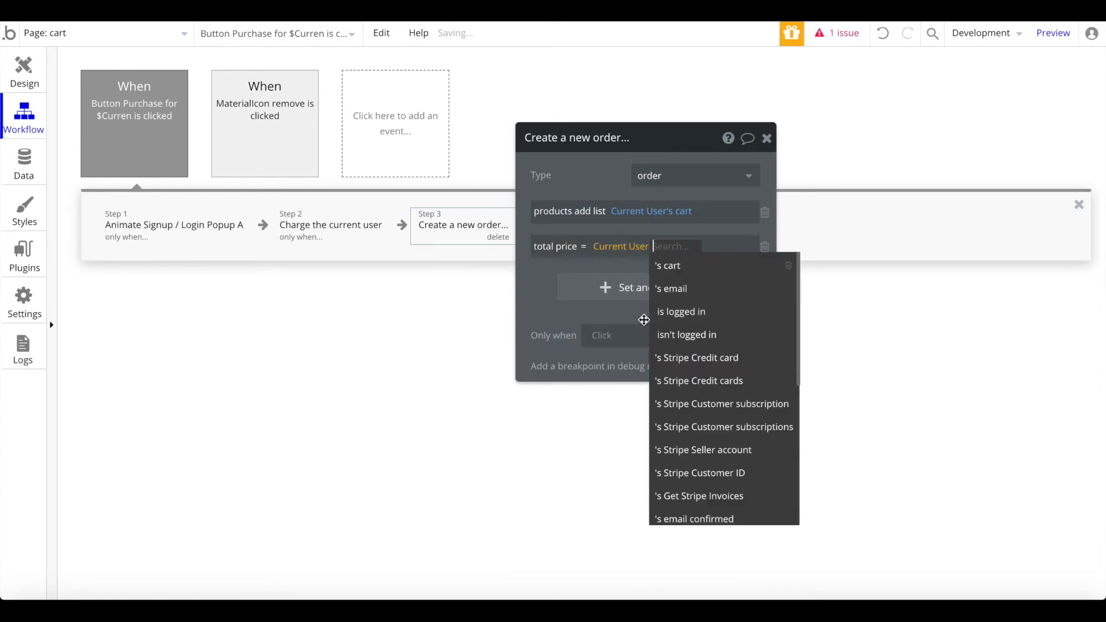
{"action": "left_click", "coordinate": [703, 266]}
{"action": "type", "text": "pr"}
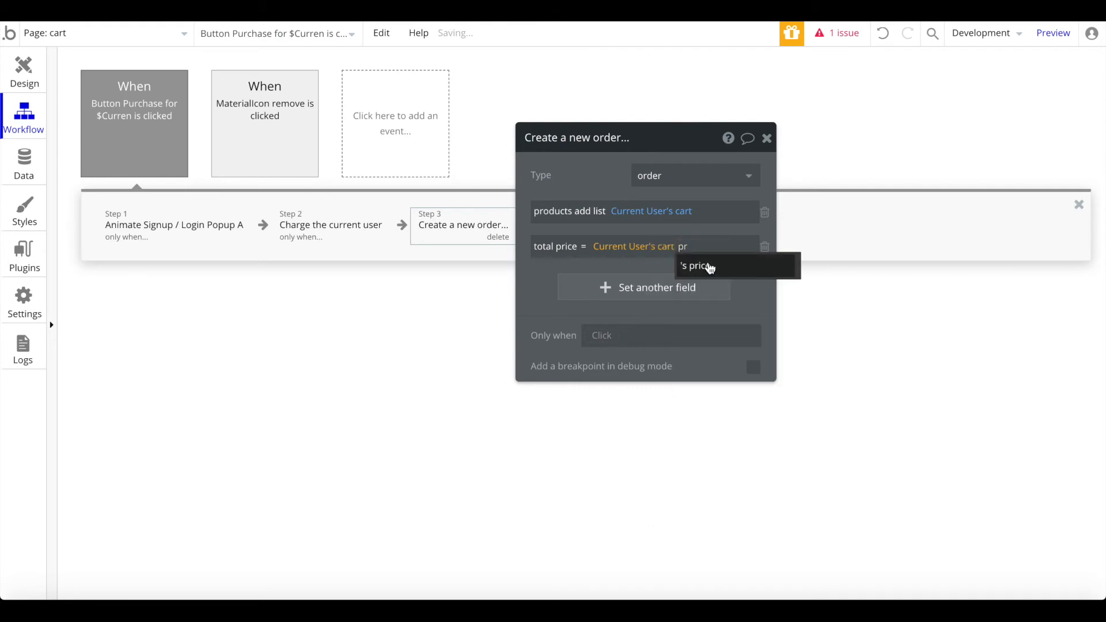
{"action": "left_click", "coordinate": [710, 268]}
{"action": "type", "text": "sum"}
{"action": "left_click", "coordinate": [593, 283]}
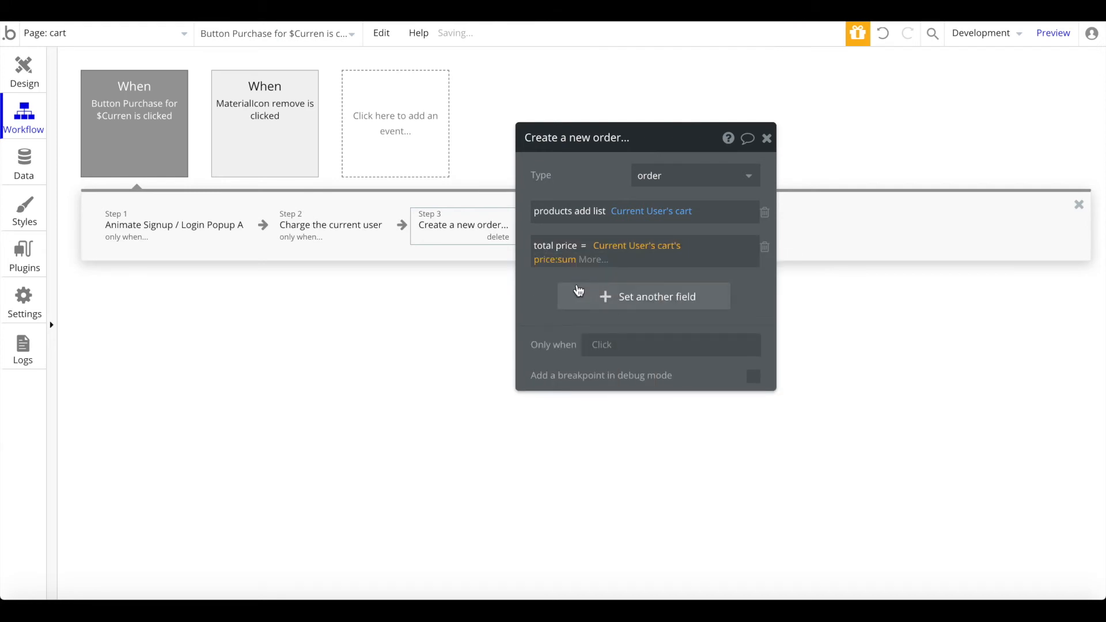
Step: Set the order's user to Current User and run the step only when logged in
{"action": "left_click", "coordinate": [579, 291]}
{"action": "left_click", "coordinate": [565, 347]}
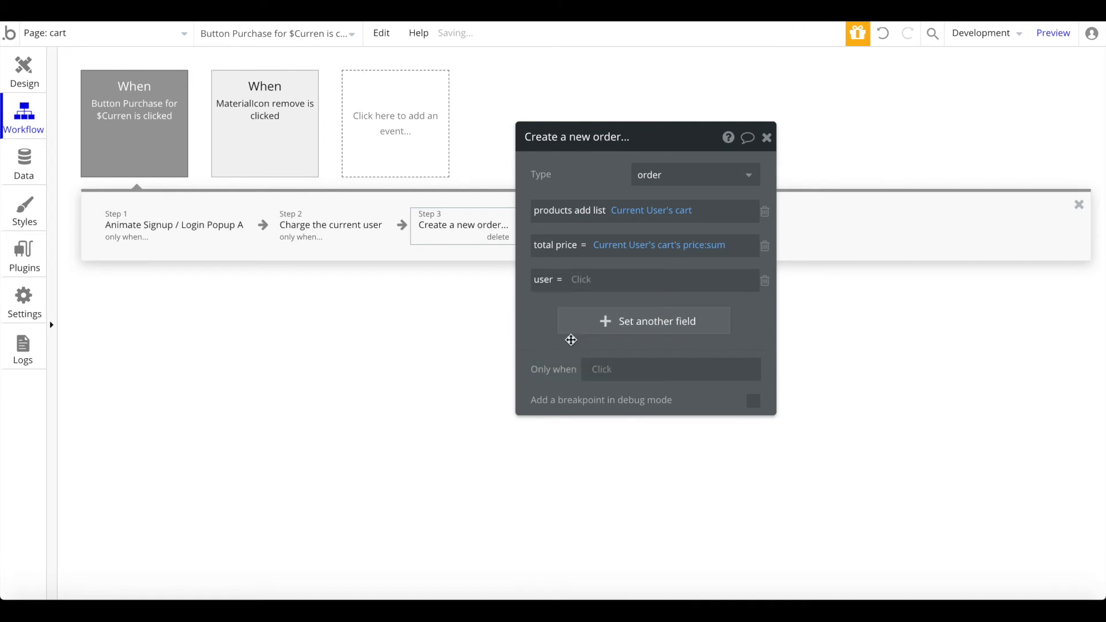
{"action": "left_click", "coordinate": [596, 278]}
{"action": "left_click", "coordinate": [587, 346]}
{"action": "left_click", "coordinate": [600, 372]}
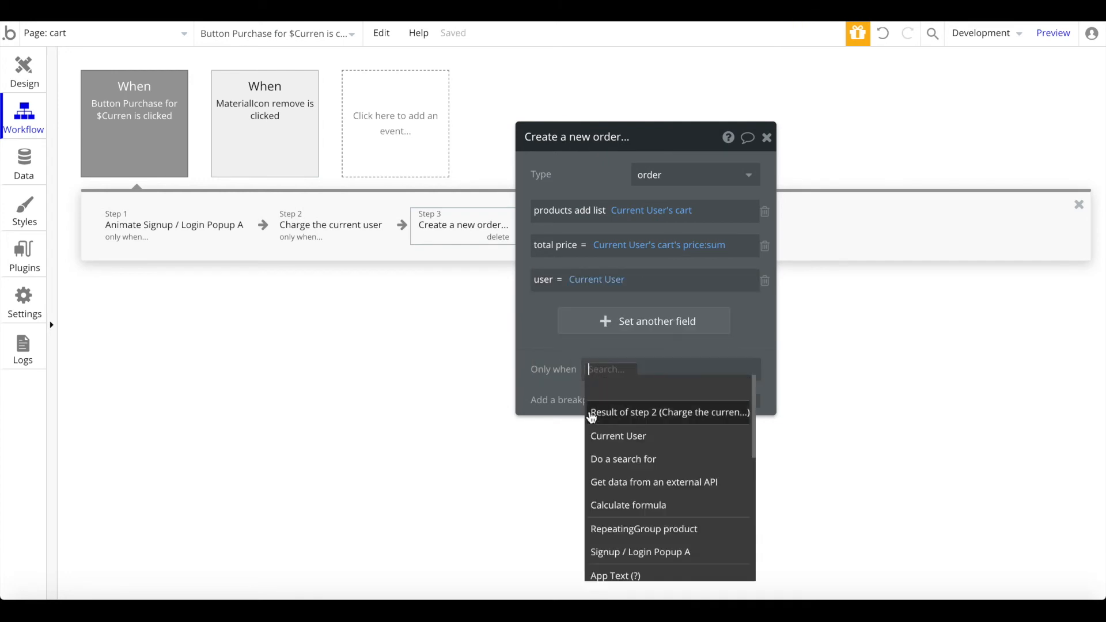
{"action": "left_click", "coordinate": [637, 433]}
{"action": "left_click", "coordinate": [694, 434]}
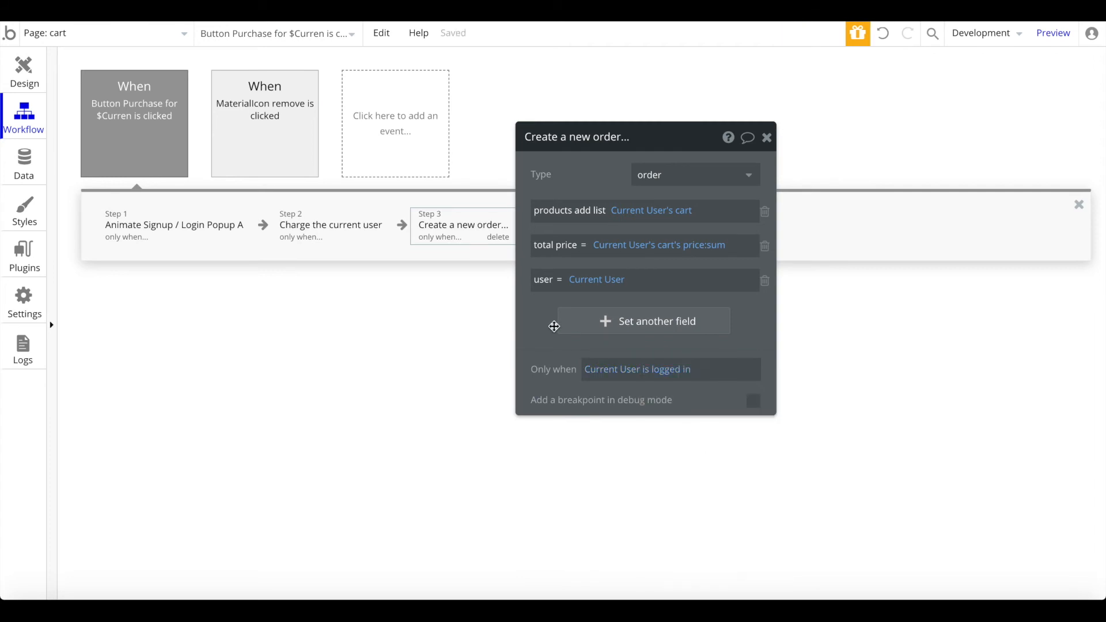
{"action": "left_click", "coordinate": [768, 138]}
{"action": "left_click", "coordinate": [625, 225]}
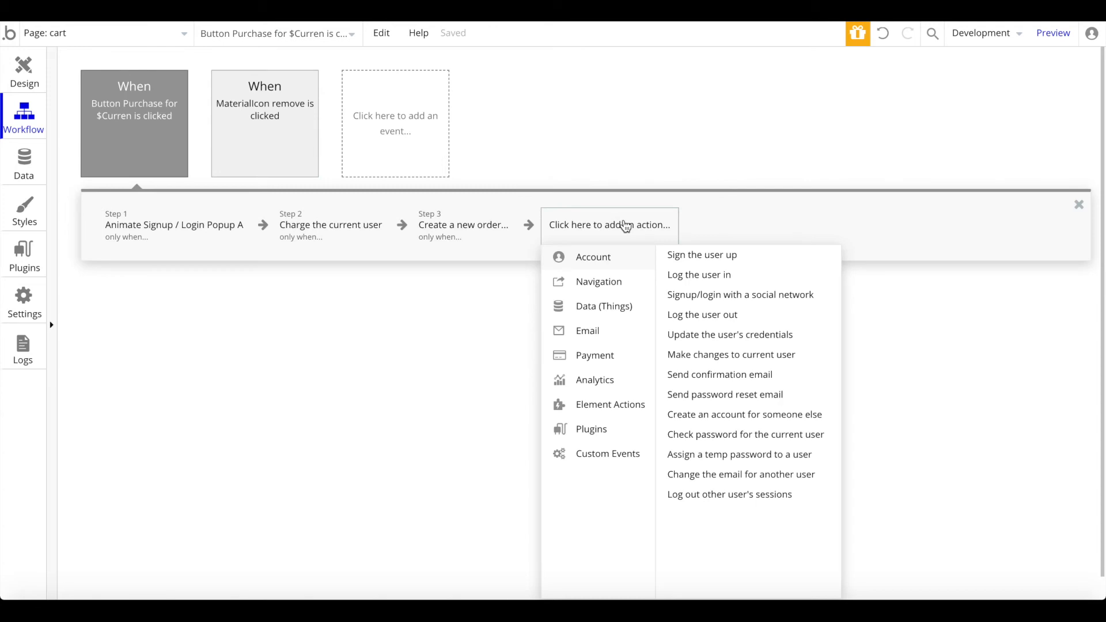
Step: Add a Make changes step that clears Current User's cart list, only when the user is logged in
{"action": "mouse_move", "coordinate": [593, 308]}
{"action": "left_click", "coordinate": [737, 275]}
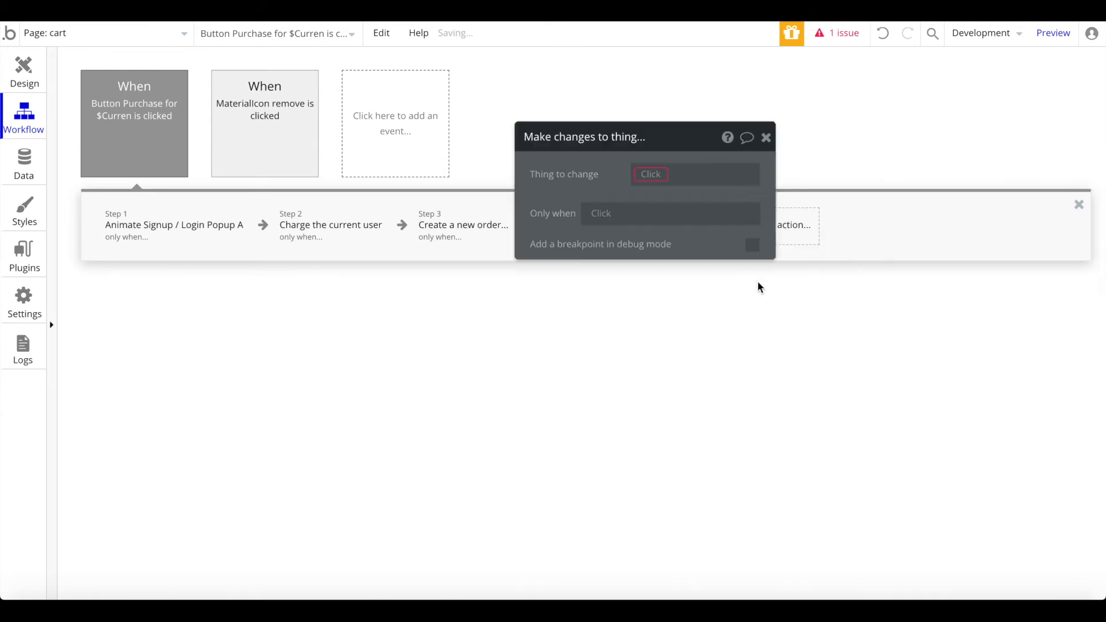
{"action": "left_click", "coordinate": [830, 183]}
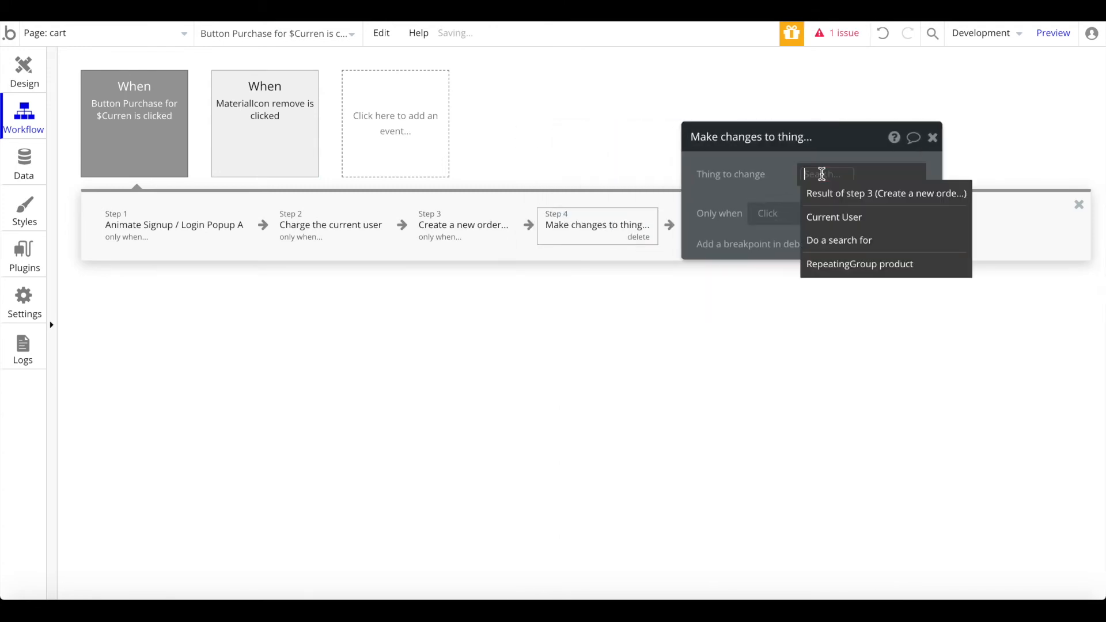
{"action": "left_click", "coordinate": [864, 221]}
{"action": "left_click", "coordinate": [803, 220]}
{"action": "left_click", "coordinate": [712, 229]}
{"action": "left_click", "coordinate": [732, 212]}
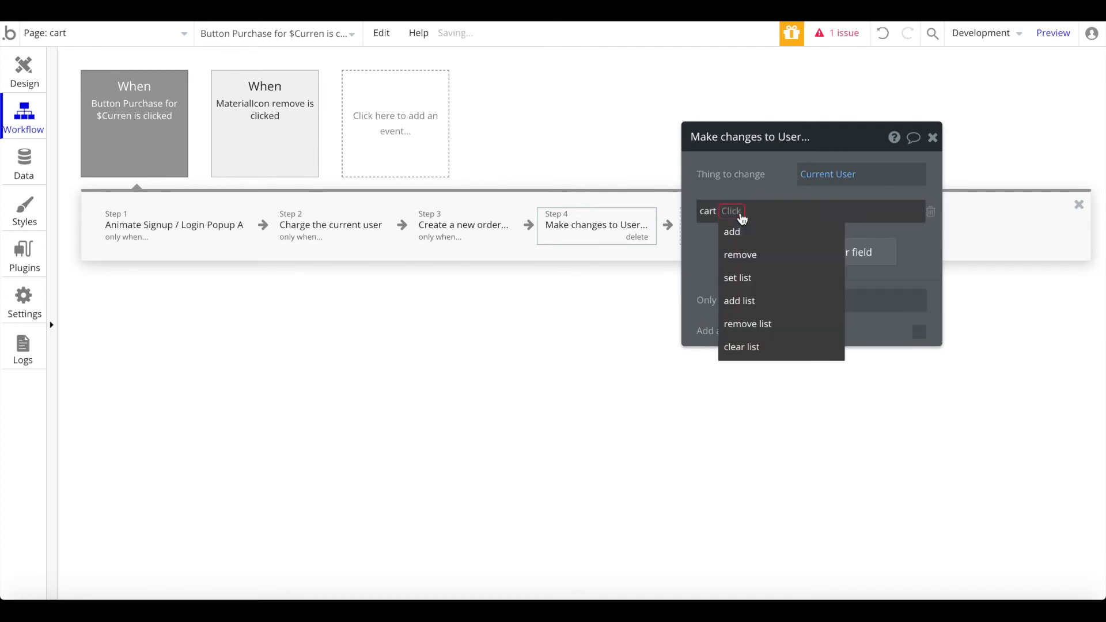
{"action": "left_click", "coordinate": [737, 348]}
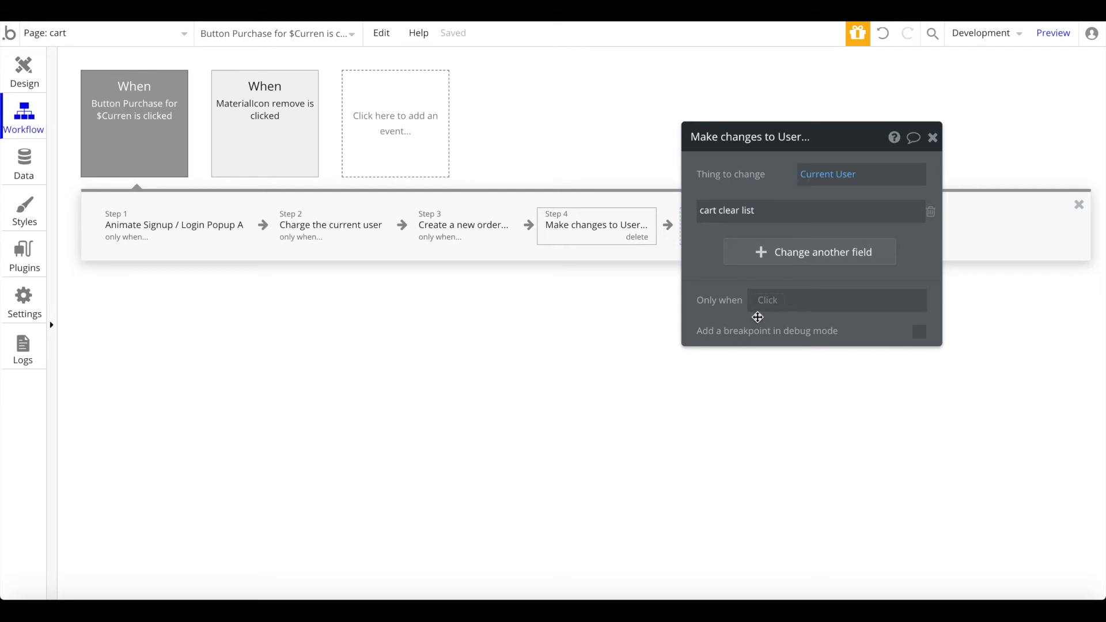
{"action": "left_click", "coordinate": [767, 302]}
{"action": "left_click", "coordinate": [808, 390]}
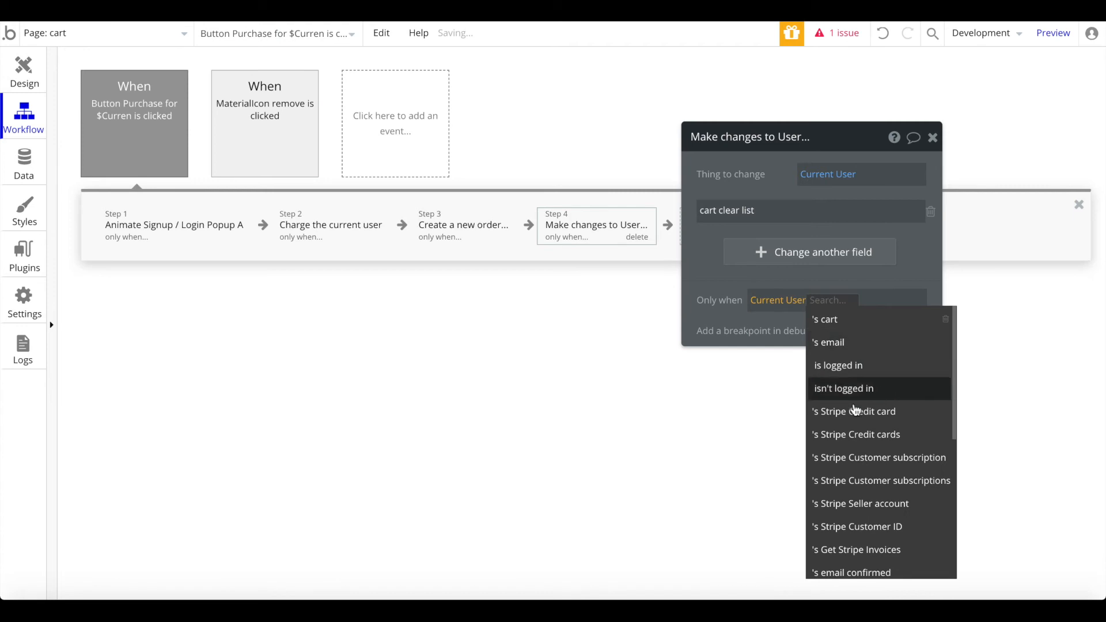
{"action": "left_click", "coordinate": [865, 372]}
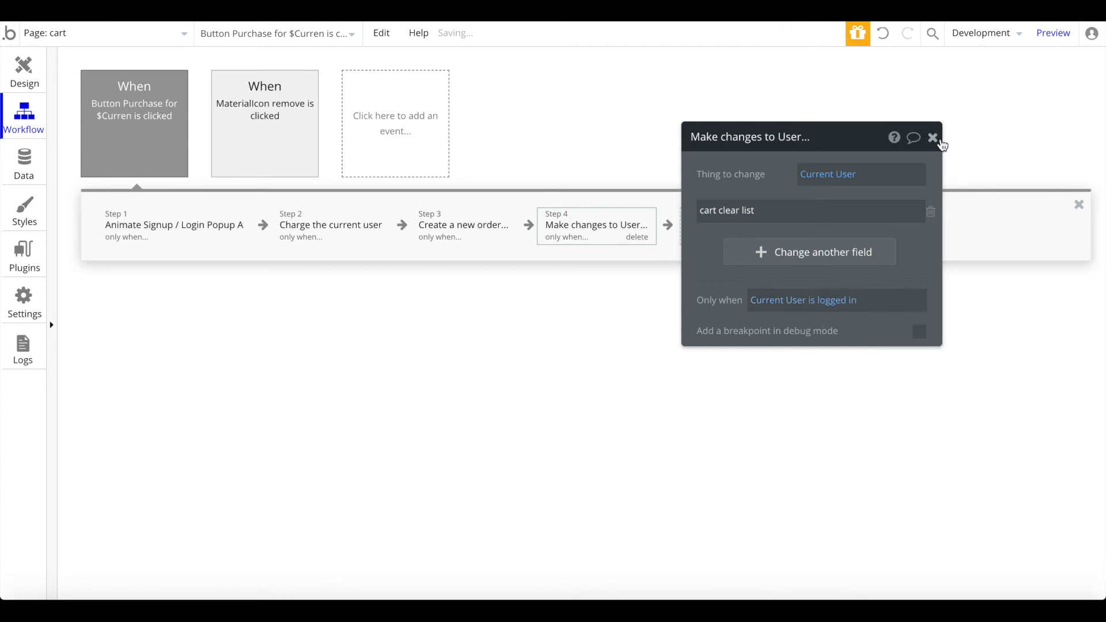
{"action": "left_click", "coordinate": [933, 138]}
Step: Back on the cart page design, draw a new Popup element over the page
{"action": "left_click", "coordinate": [14, 68]}
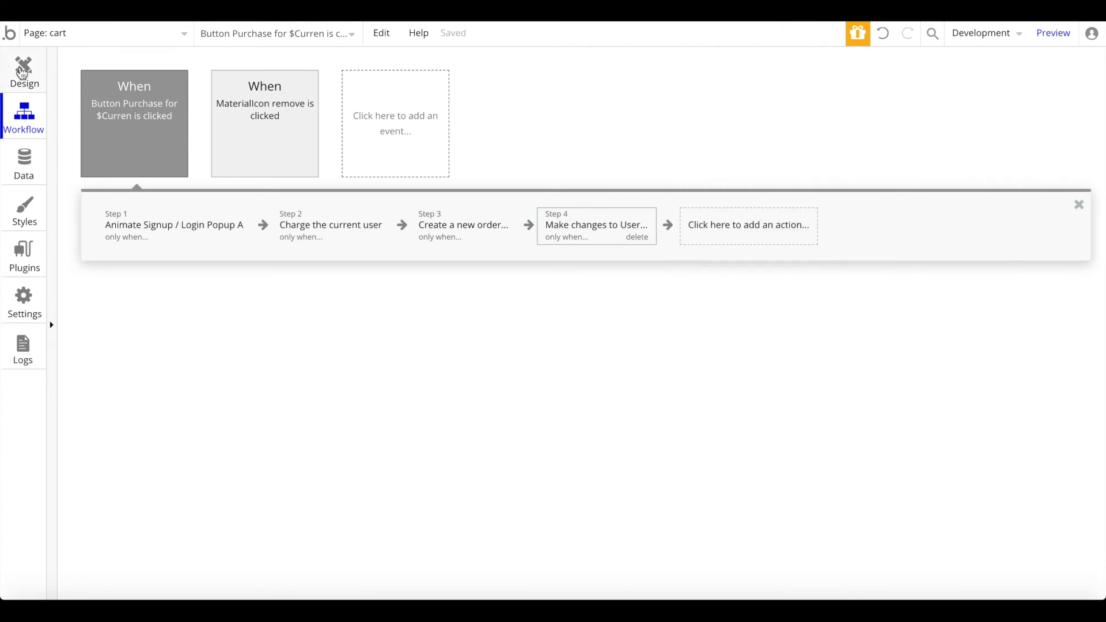
{"action": "scroll", "coordinate": [144, 444], "scroll_direction": "up", "scroll_amount": 7}
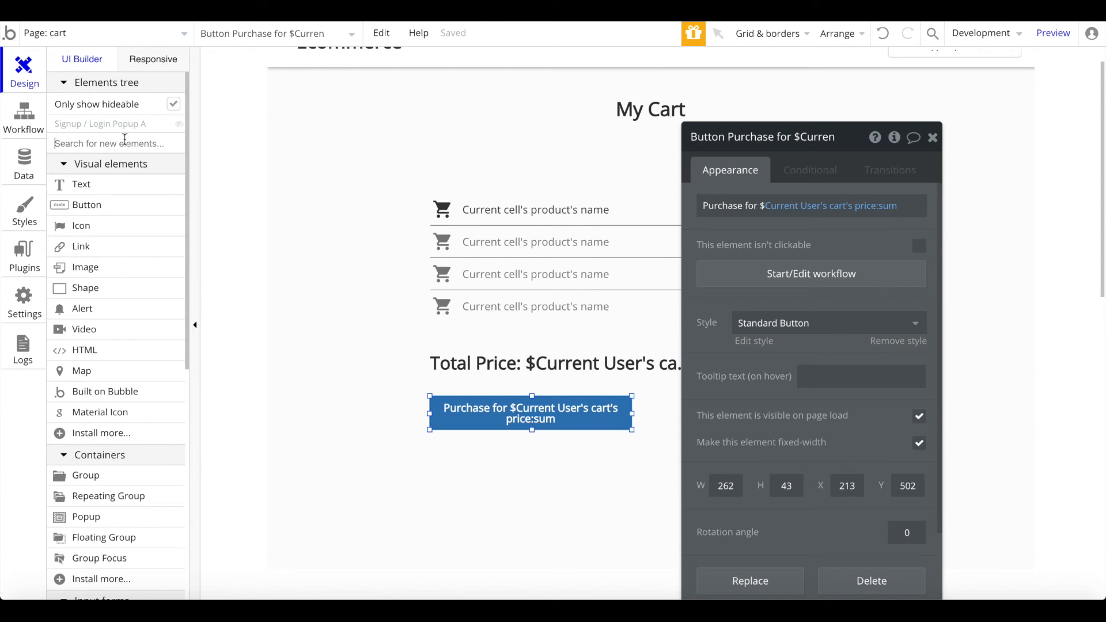
{"action": "left_click", "coordinate": [125, 144]}
{"action": "type", "text": "pop"}
{"action": "left_click", "coordinate": [105, 182]}
{"action": "left_click_drag", "start_coordinate": [477, 136], "coordinate": [845, 408]}
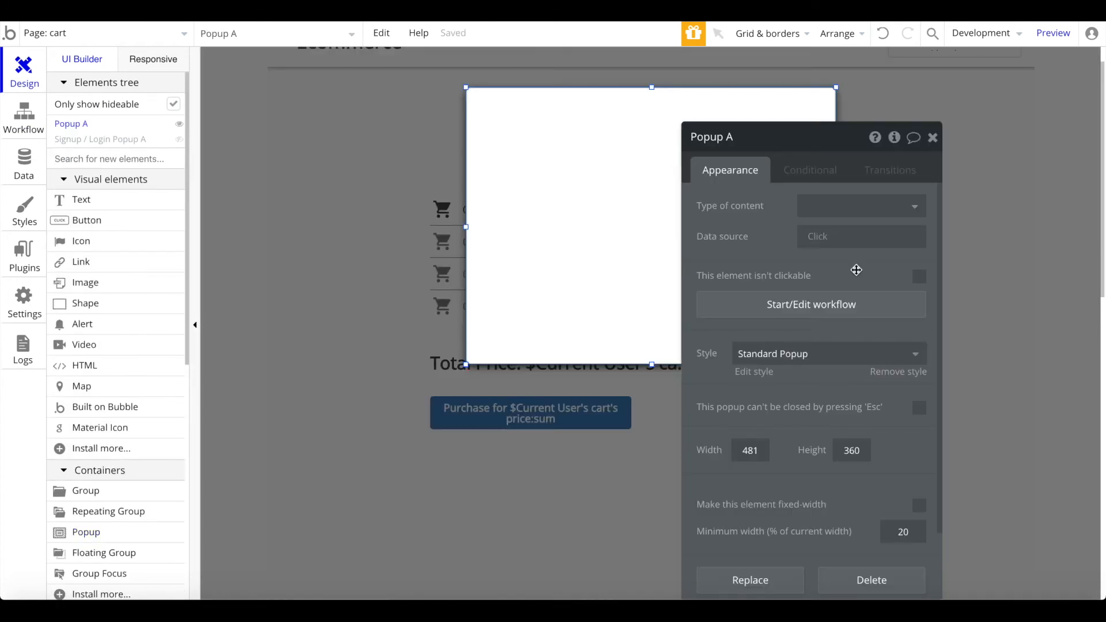
Step: Set the popup's content type to order and add a horizontally centred text box at its top
{"action": "left_click", "coordinate": [840, 206]}
{"action": "left_click", "coordinate": [833, 279]}
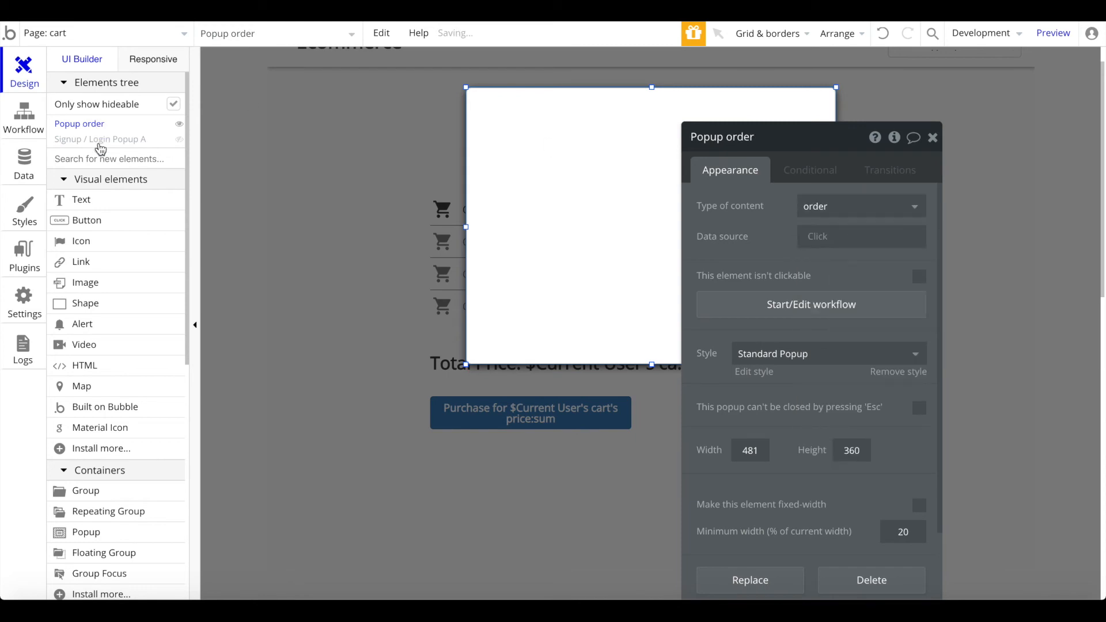
{"action": "left_click", "coordinate": [94, 200]}
{"action": "mouse_move", "coordinate": [489, 109]}
{"action": "left_mouse_down"}
{"action": "mouse_move", "coordinate": [839, 180]}
{"action": "mouse_move", "coordinate": [798, 173]}
{"action": "left_mouse_up"}
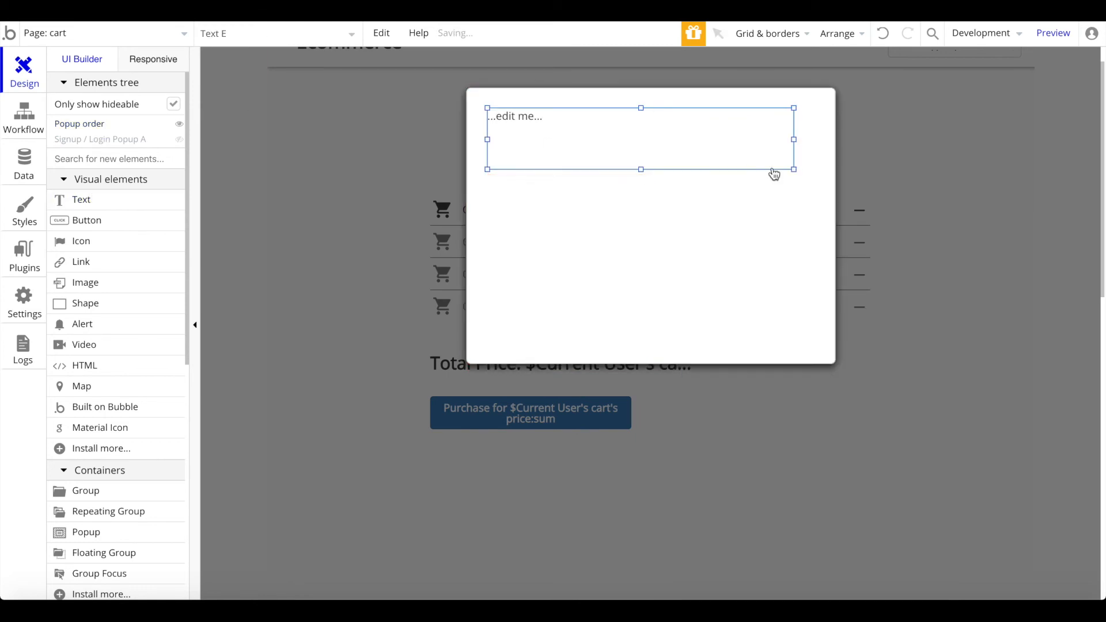
{"action": "right_click", "coordinate": [740, 172]}
{"action": "left_click", "coordinate": [835, 515]}
Step: Write 'Thank you for purchasing' in the text box, then replace it with 'Your purchase was successful!'
{"action": "double_click", "coordinate": [632, 129]}
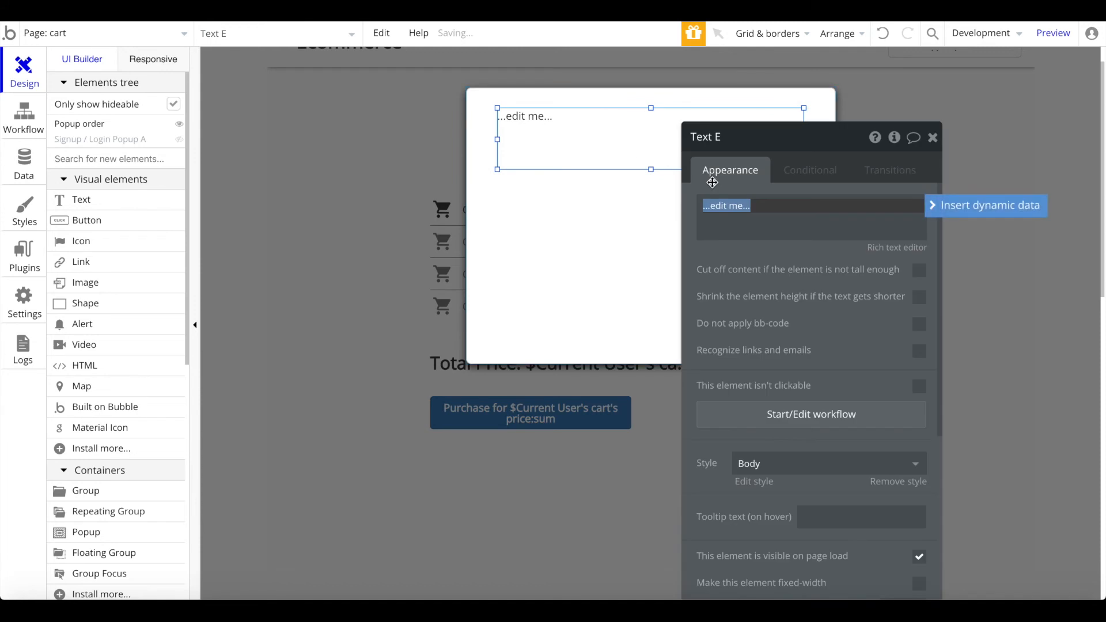
{"action": "type", "text": "Thank you for purc"}
{"action": "key", "text": "BackSpace"}
{"action": "type", "text": "purcha"}
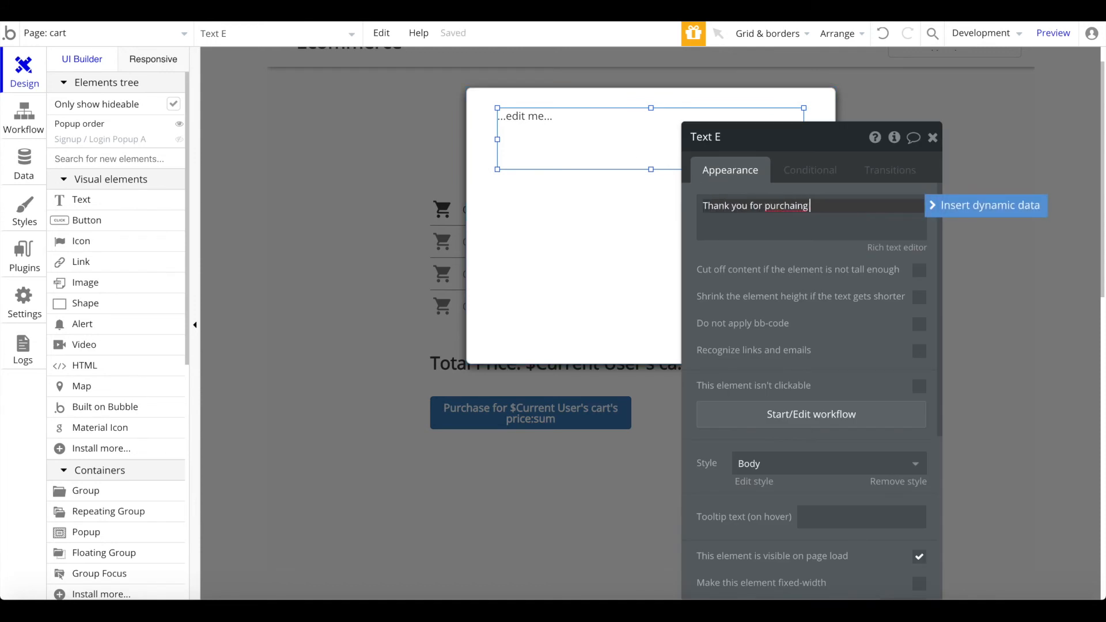
{"action": "type", "text": "sing"}
{"action": "key", "text": "ctrl+a"}
{"action": "type", "text": "Ypur"}
{"action": "key", "text": "BackSpace"}
{"action": "key", "text": "BackSpace"}
{"action": "key", "text": "BackSpace"}
{"action": "type", "text": "our pruchas"}
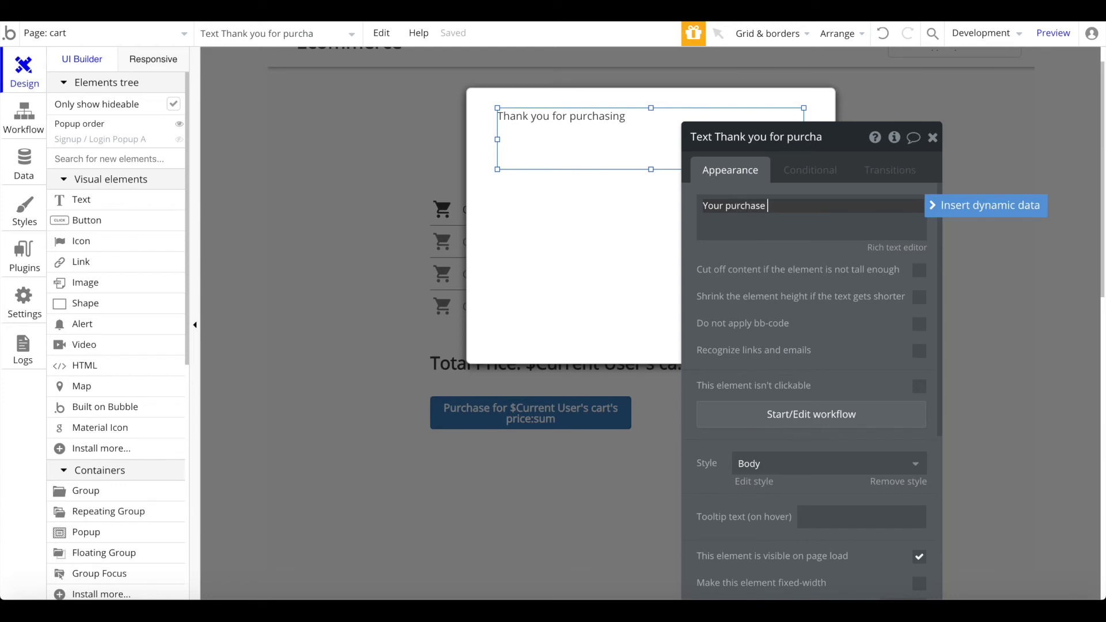
{"action": "type", "text": "sfull!"}
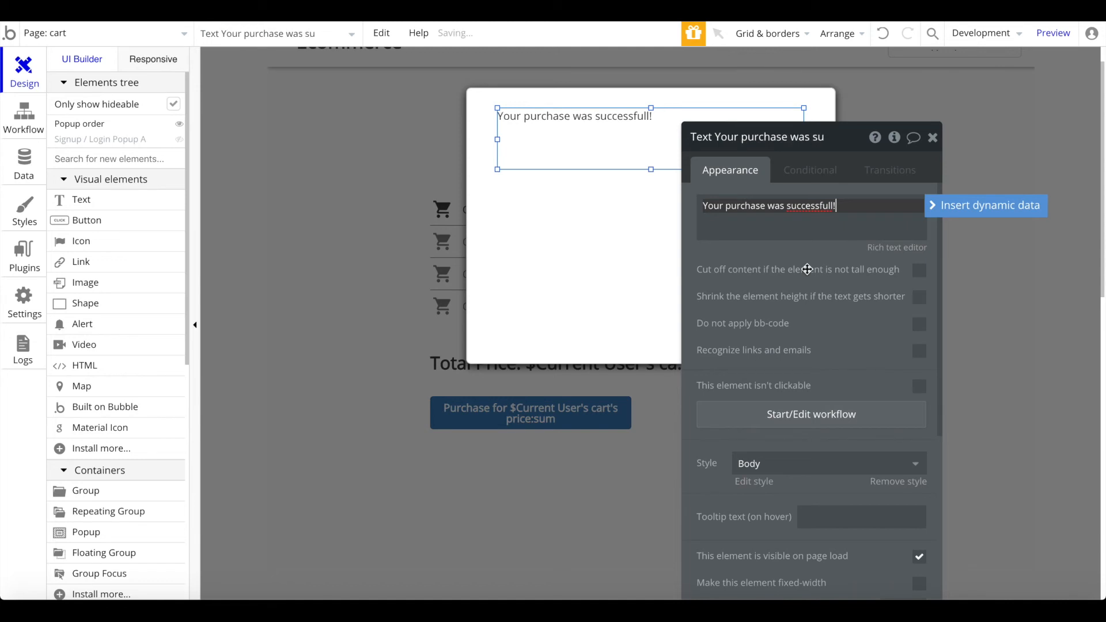
Step: Insert the parent group's order total price into the popup message
{"action": "left_click", "coordinate": [977, 206]}
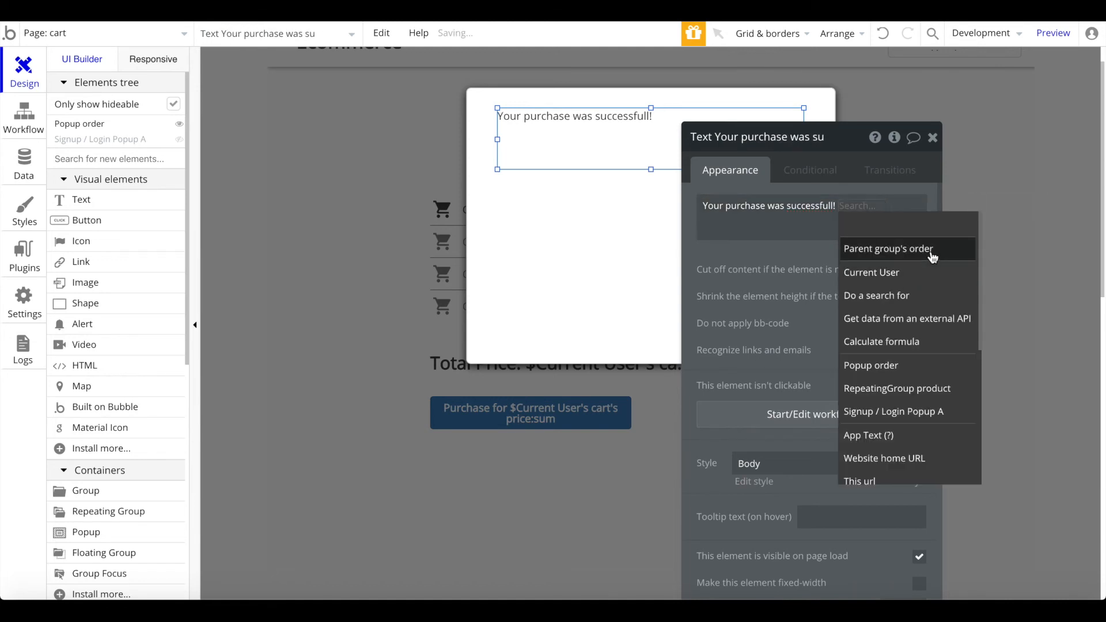
{"action": "left_click", "coordinate": [870, 247]}
{"action": "left_click", "coordinate": [773, 259]}
Step: Put 'The total order value was $' before the price and '! You will also receive a confirmation email' after it
{"action": "left_click", "coordinate": [823, 227]}
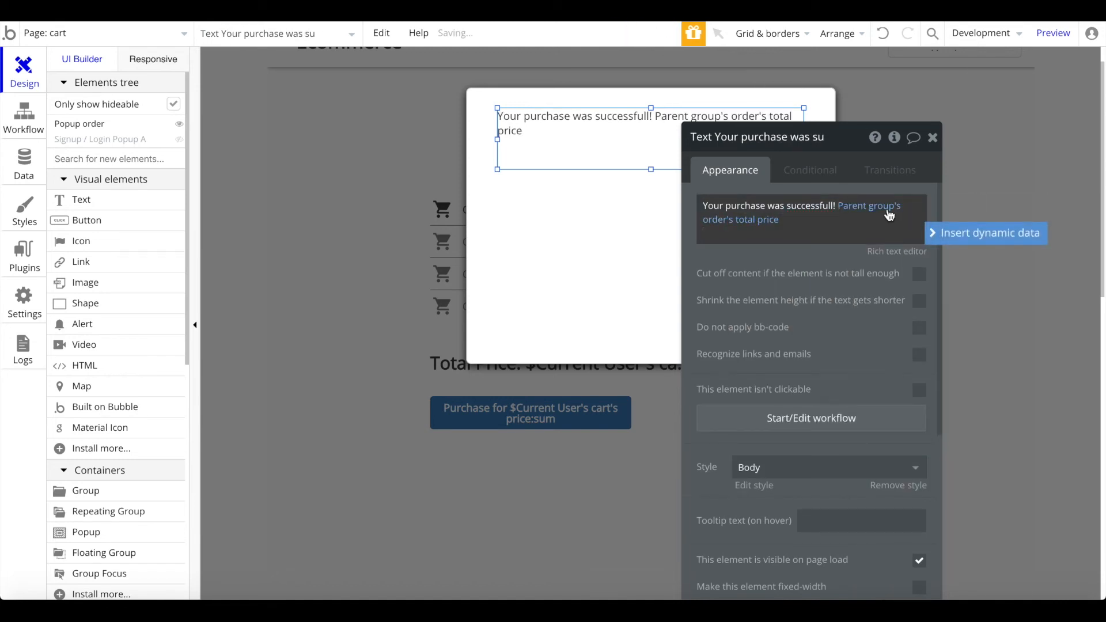
{"action": "triple_click", "coordinate": [832, 206]}
{"action": "key", "text": "Left"}
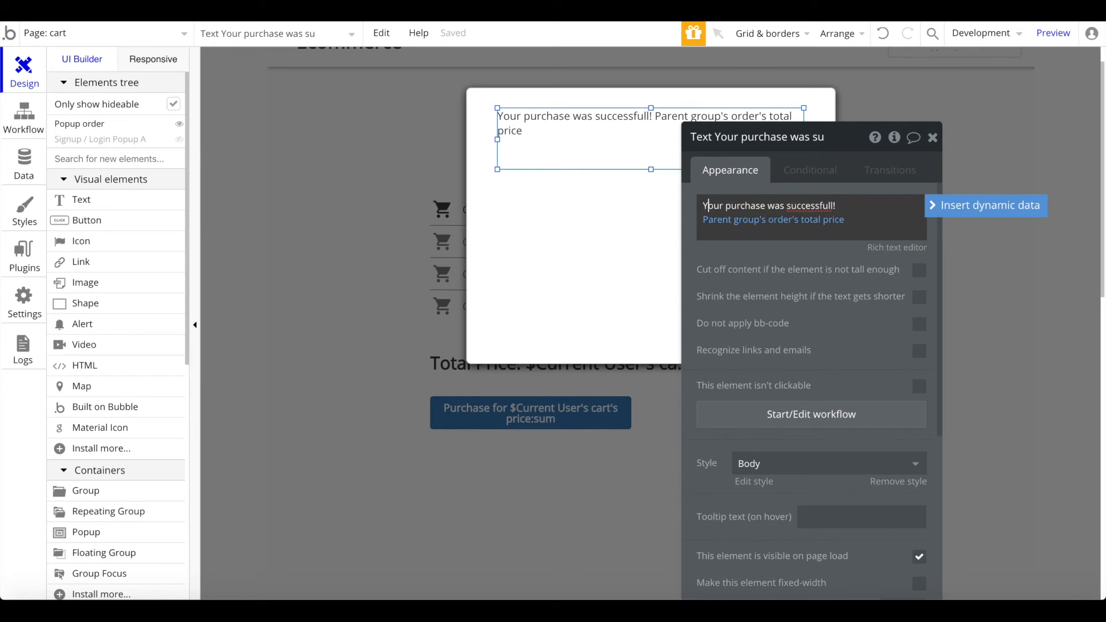
{"action": "left_click", "coordinate": [847, 206]}
{"action": "type", "text": "$"}
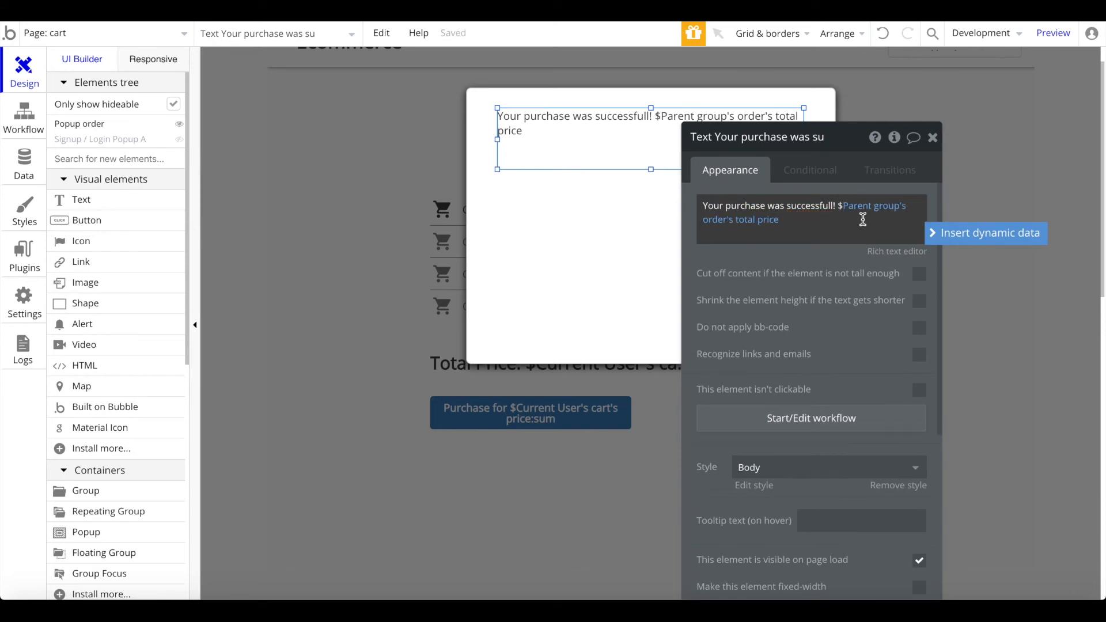
{"action": "type", "text": "was"}
{"action": "key", "text": "ctrl+z"}
{"action": "type", "text": "The total ord"}
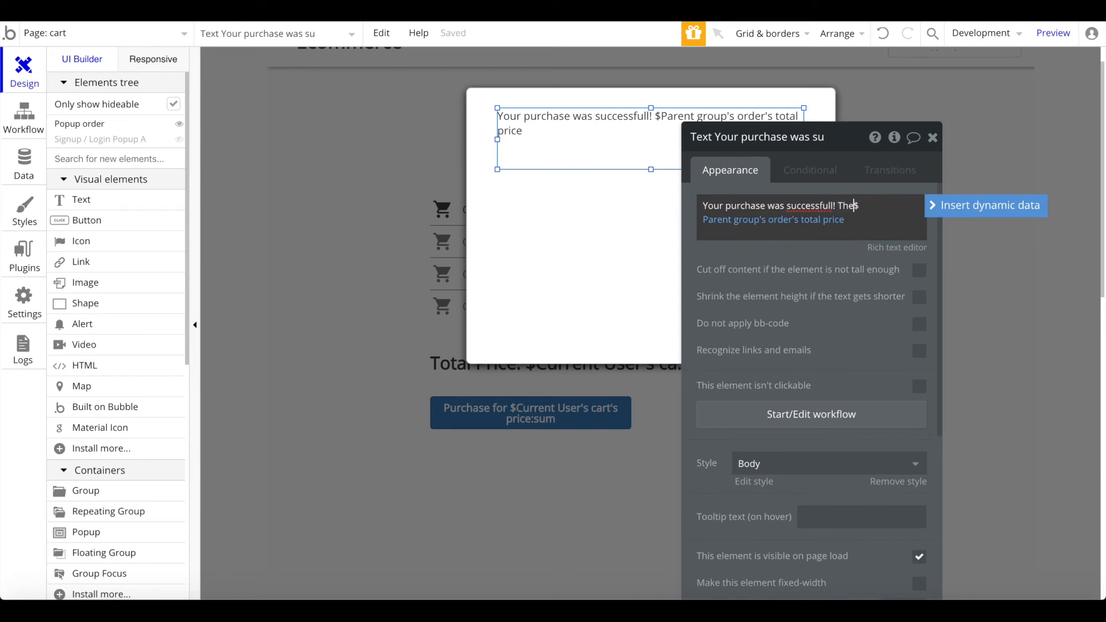
{"action": "type", "text": "er value was"}
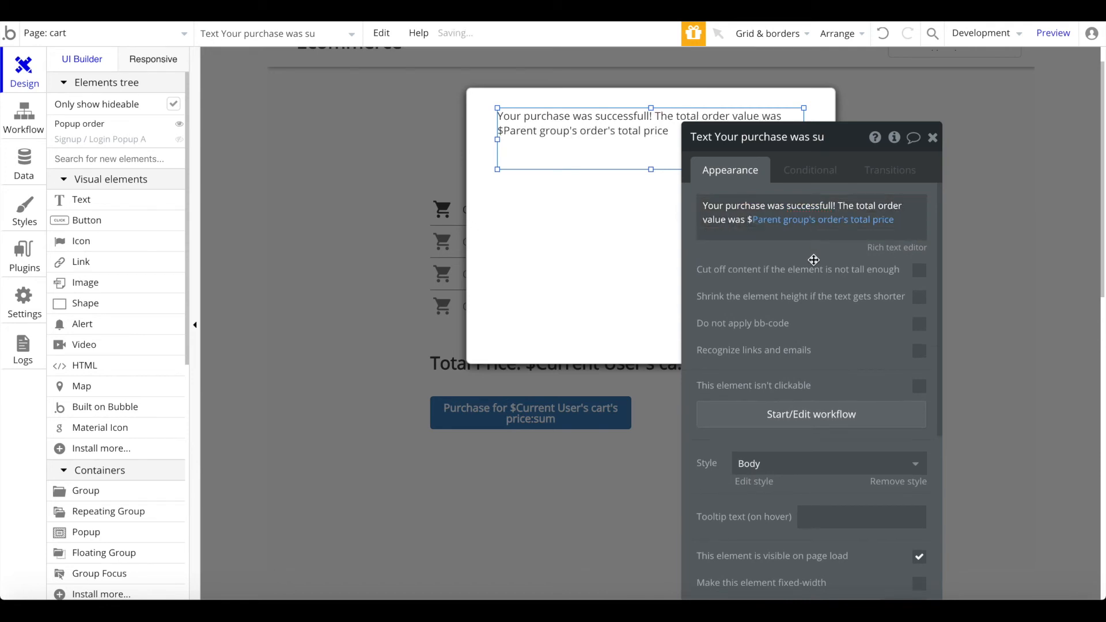
{"action": "left_click", "coordinate": [897, 220]}
{"action": "type", "text": "! You will also receive a confirmation email!"}
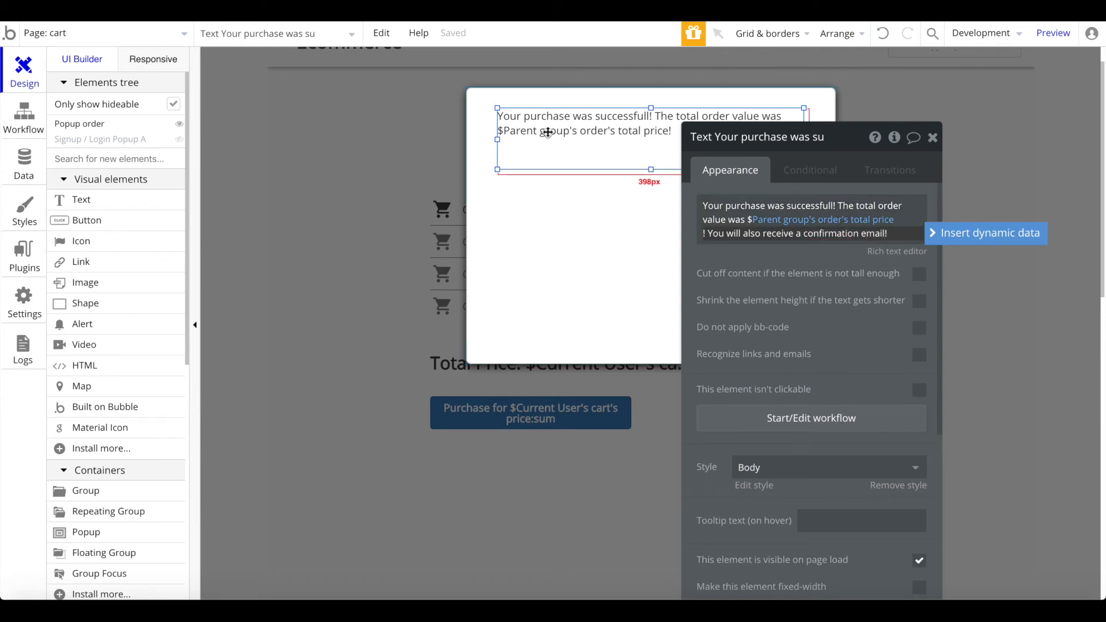
Step: Format the message: no preset style, centre-aligned, font size 18, taller box, centred horizontally in the popup
{"action": "left_click", "coordinate": [899, 486]}
{"action": "left_click", "coordinate": [813, 545]}
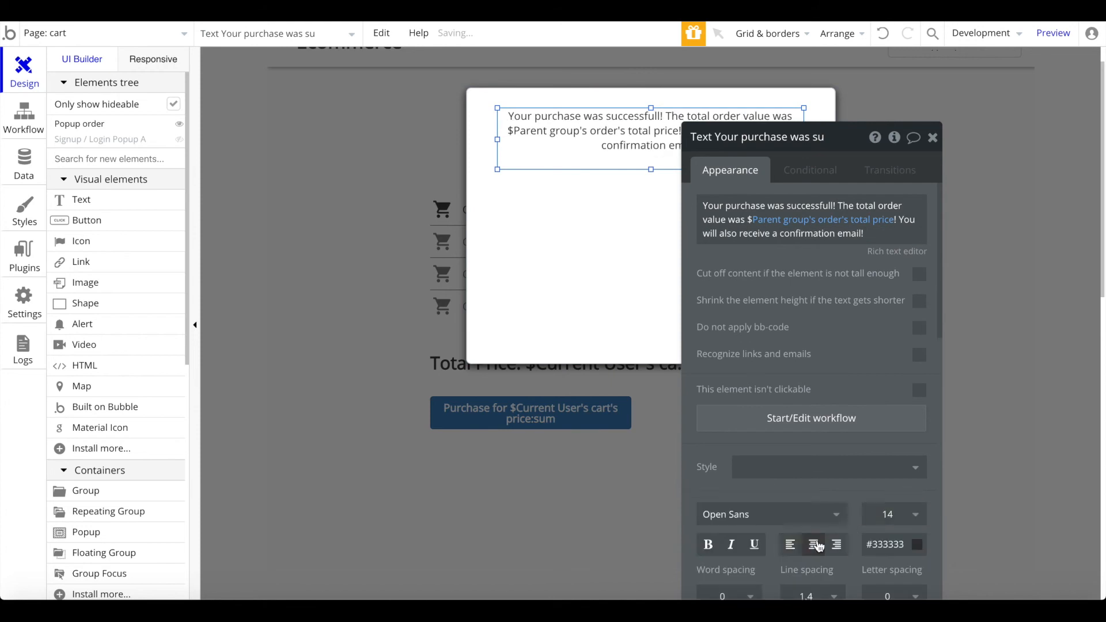
{"action": "left_click", "coordinate": [894, 514]}
{"action": "type", "text": "18"}
{"action": "key", "text": "Return"}
{"action": "left_click", "coordinate": [652, 183]}
{"action": "left_click", "coordinate": [652, 166]}
{"action": "left_click_drag", "start_coordinate": [651, 170], "coordinate": [651, 215]}
{"action": "right_click", "coordinate": [650, 215]}
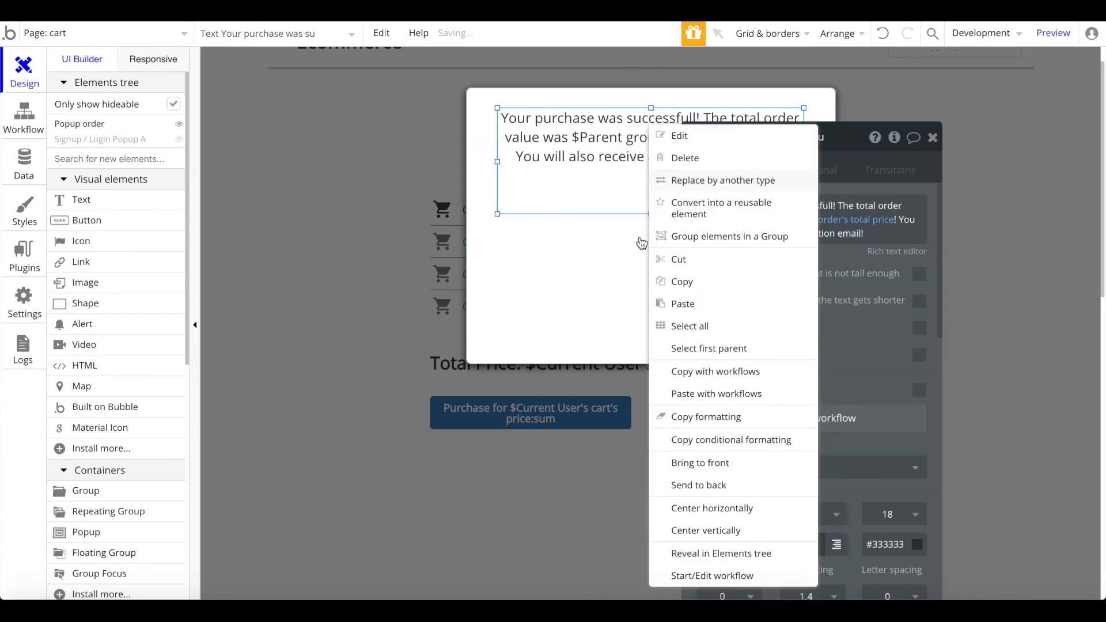
{"action": "left_click", "coordinate": [709, 509]}
Step: Add a Material Icon below the message and centre it horizontally in the popup
{"action": "left_click", "coordinate": [144, 159]}
{"action": "type", "text": "ma"}
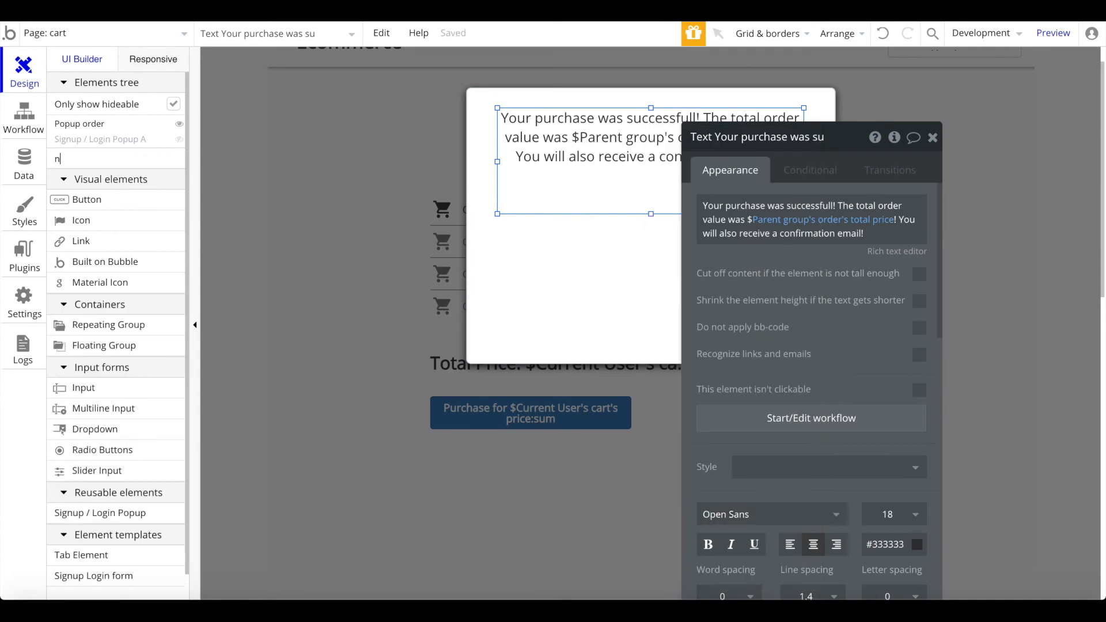
{"action": "type", "text": "t"}
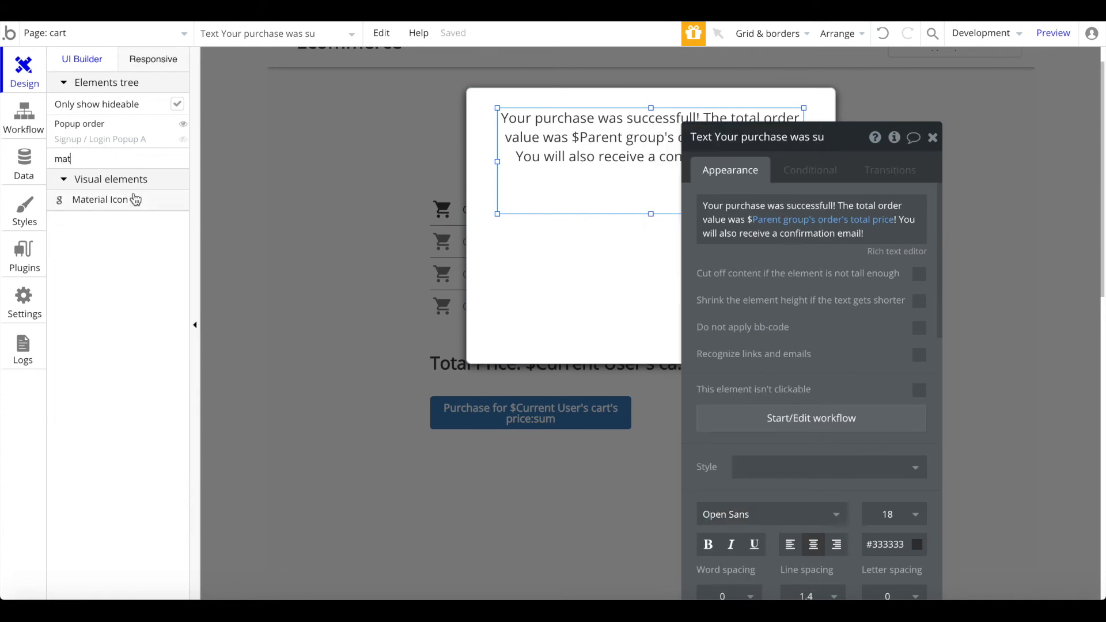
{"action": "left_click", "coordinate": [136, 199]}
{"action": "mouse_move", "coordinate": [562, 245]}
{"action": "left_mouse_down"}
{"action": "mouse_move", "coordinate": [663, 316]}
{"action": "mouse_move", "coordinate": [648, 313]}
{"action": "left_mouse_up"}
{"action": "right_click", "coordinate": [624, 298]}
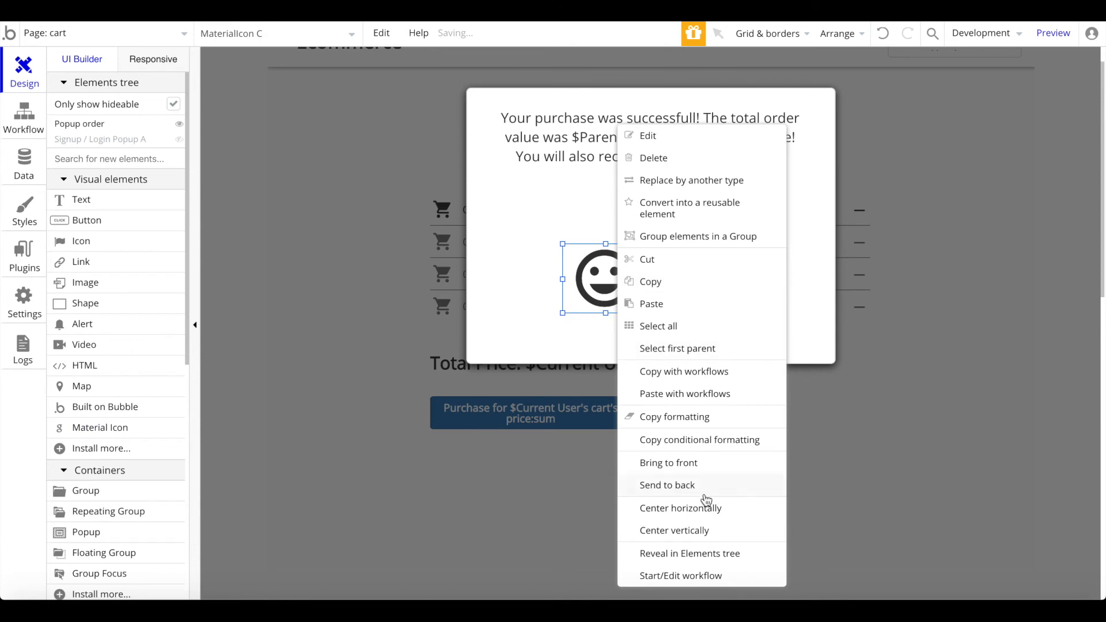
{"action": "left_click", "coordinate": [703, 506]}
Step: Set the icon to the check mark and colour it green
{"action": "double_click", "coordinate": [655, 279]}
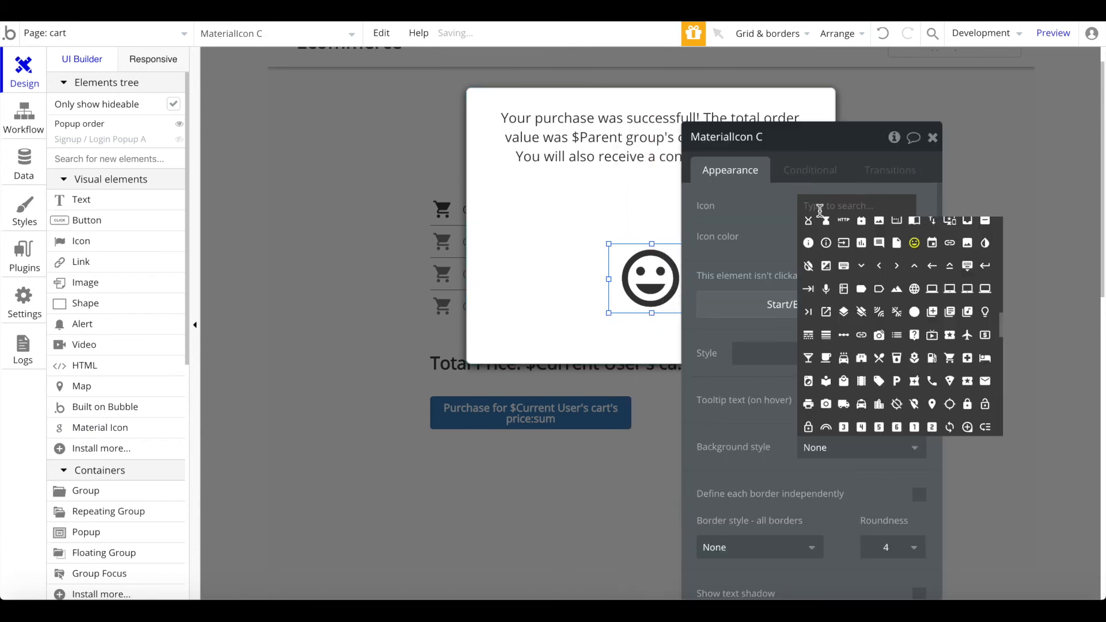
{"action": "left_click", "coordinate": [822, 214]}
{"action": "left_click", "coordinate": [822, 213]}
{"action": "type", "text": "chec"}
{"action": "left_click", "coordinate": [805, 226]}
{"action": "left_click", "coordinate": [825, 236]}
{"action": "left_click", "coordinate": [847, 376]}
Step: Delete the icon's unneeded click event, close the popup and select the purchase button
{"action": "left_click", "coordinate": [749, 305]}
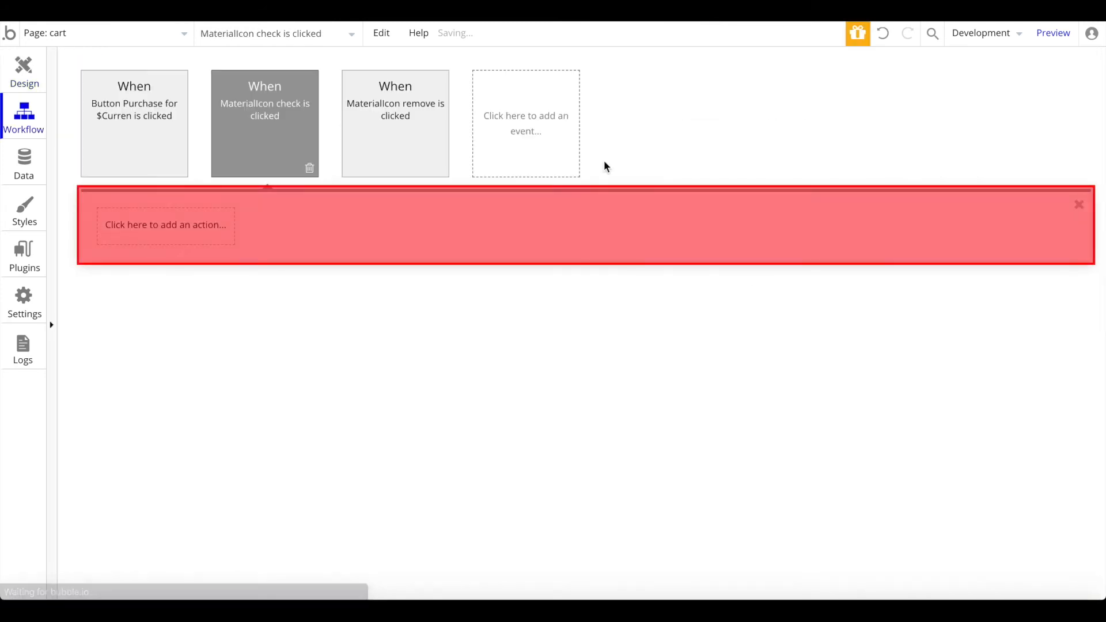
{"action": "left_click", "coordinate": [310, 171]}
{"action": "left_click", "coordinate": [24, 72]}
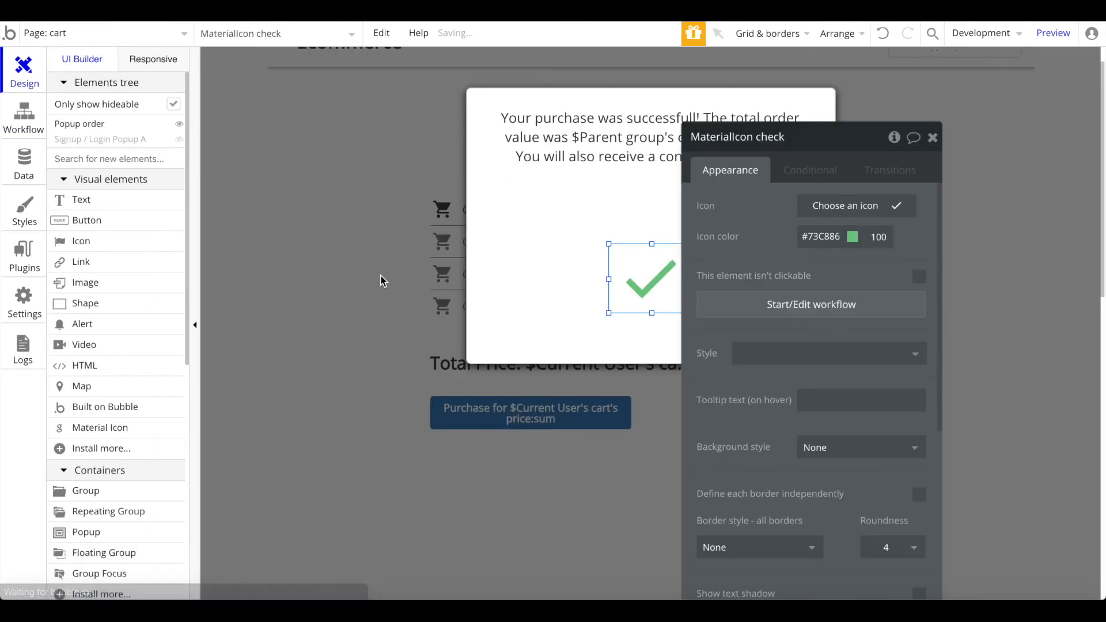
{"action": "left_click", "coordinate": [386, 287]}
{"action": "left_click", "coordinate": [497, 531]}
{"action": "double_click", "coordinate": [553, 425]}
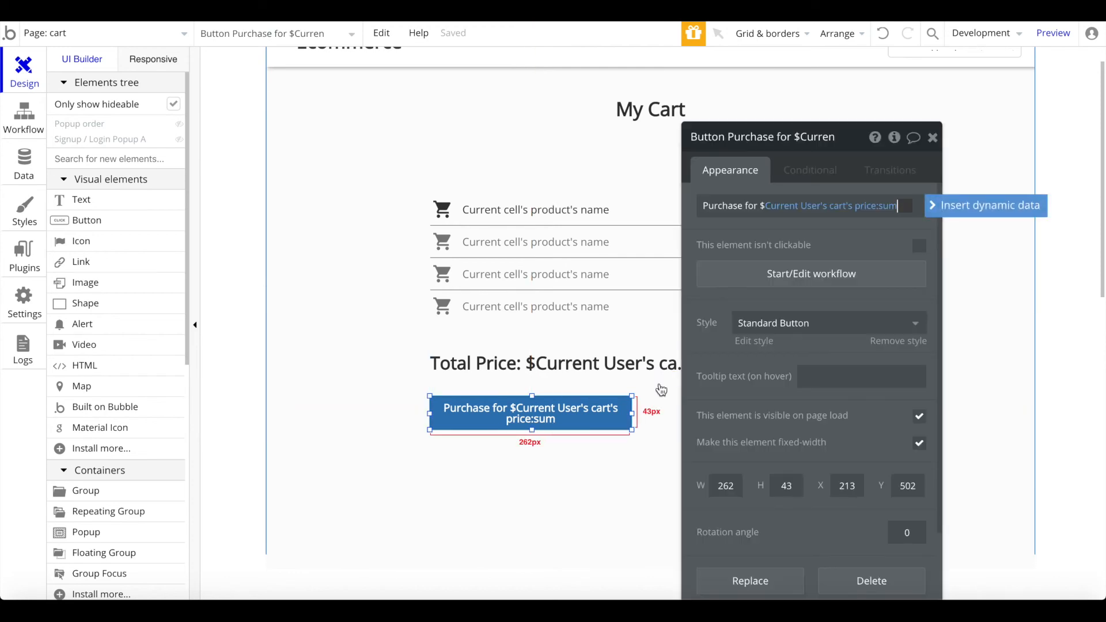
Step: Open the purchase button's workflow and review the step 4 cart-clearing action
{"action": "left_click", "coordinate": [762, 268]}
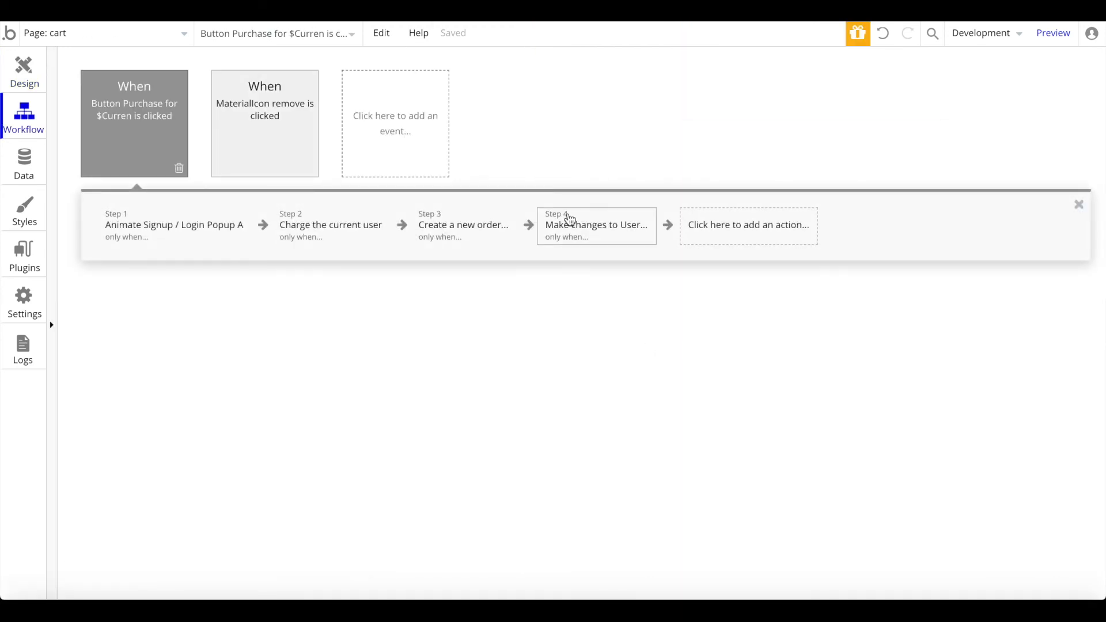
{"action": "left_click", "coordinate": [568, 220]}
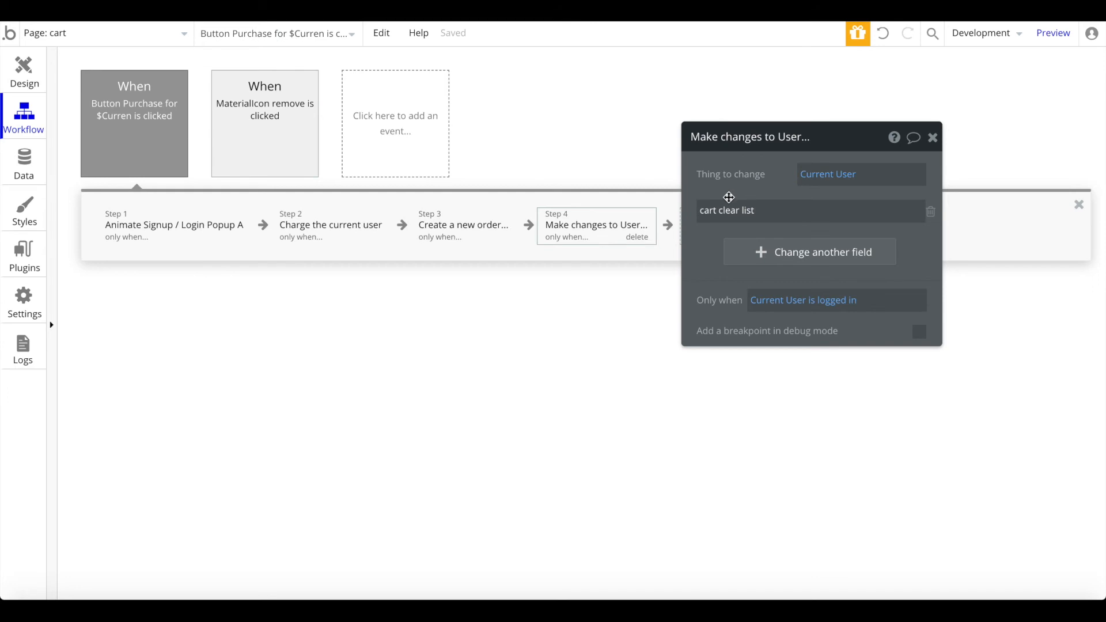
{"action": "left_click", "coordinate": [933, 138]}
Step: Add an Animate step for Popup order that runs only when Current User is logged in
{"action": "left_click", "coordinate": [753, 218]}
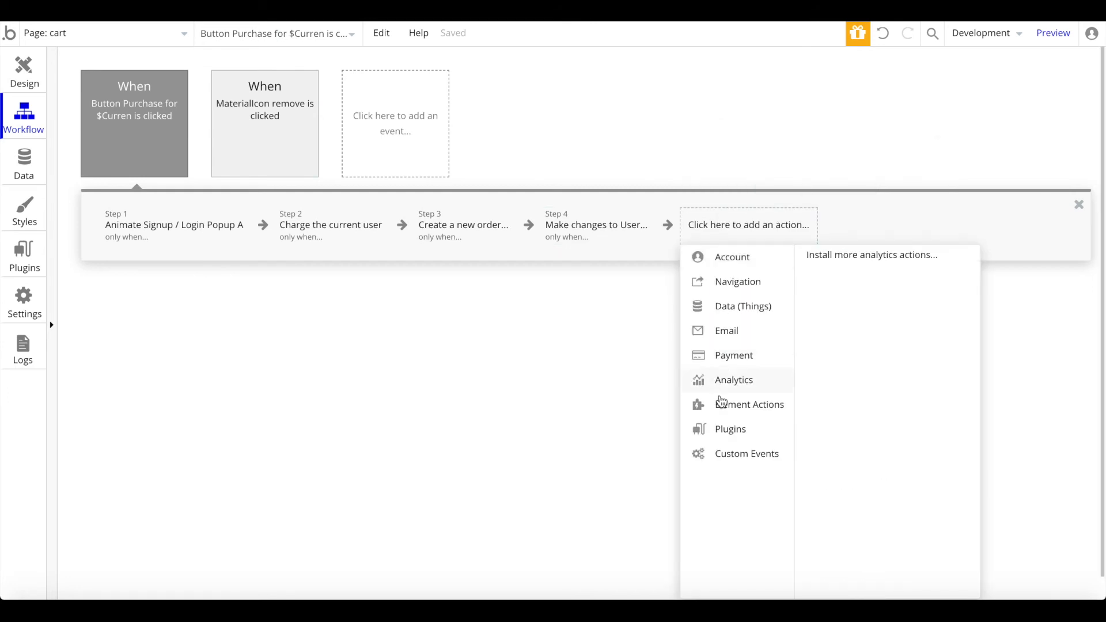
{"action": "mouse_move", "coordinate": [759, 403]}
{"action": "left_click", "coordinate": [916, 292]}
{"action": "left_click", "coordinate": [864, 178]}
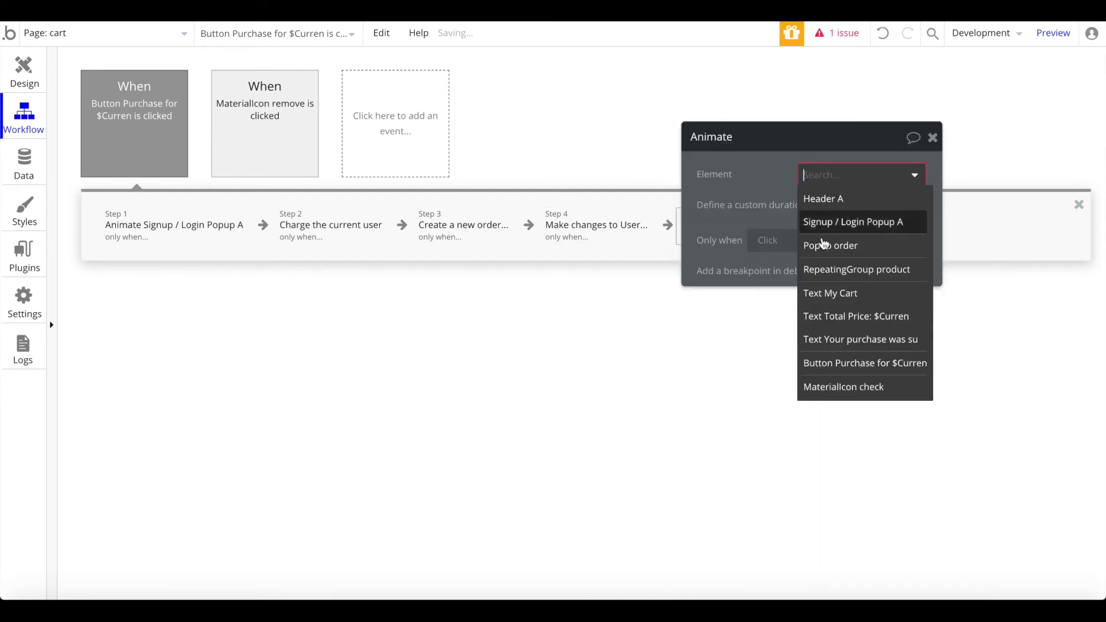
{"action": "left_click", "coordinate": [827, 242]}
{"action": "left_click", "coordinate": [773, 272]}
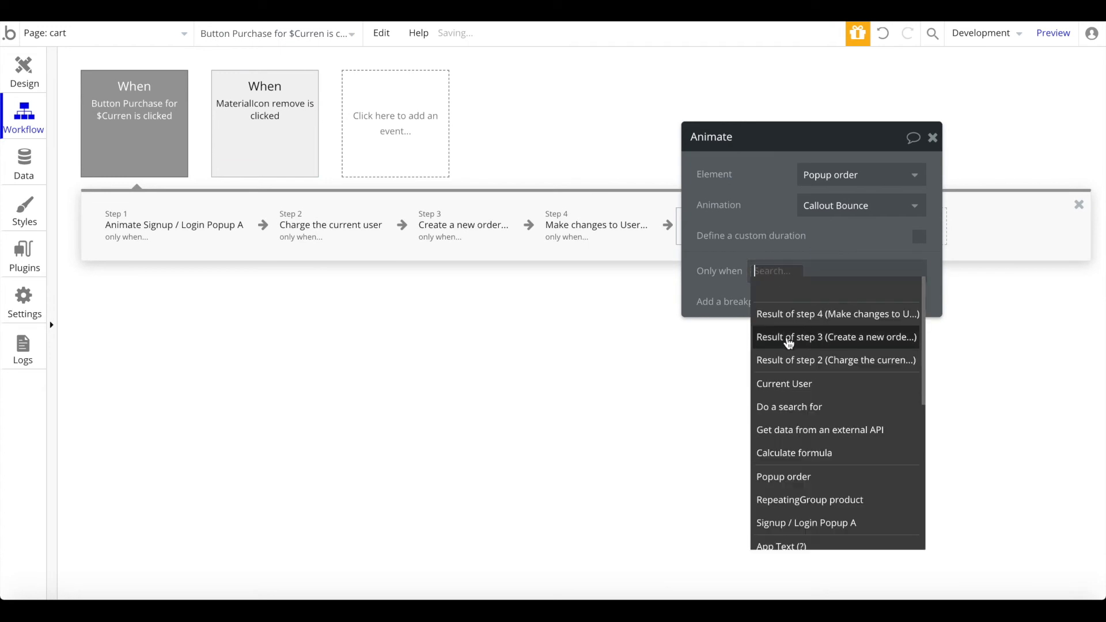
{"action": "left_click", "coordinate": [788, 377]}
{"action": "left_click", "coordinate": [859, 337]}
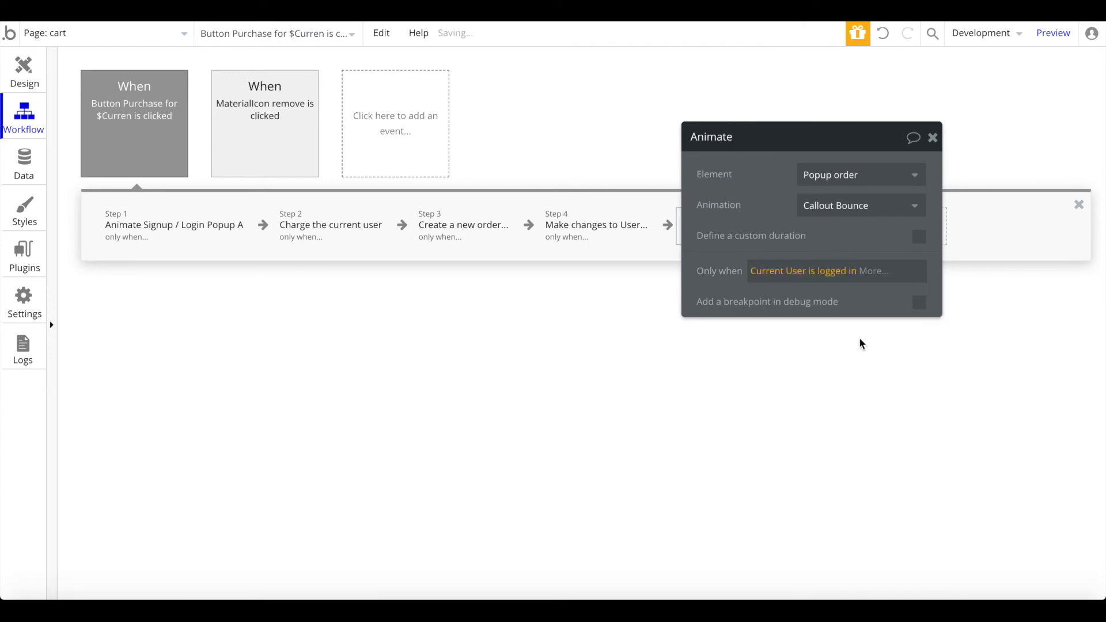
{"action": "left_click", "coordinate": [934, 139]}
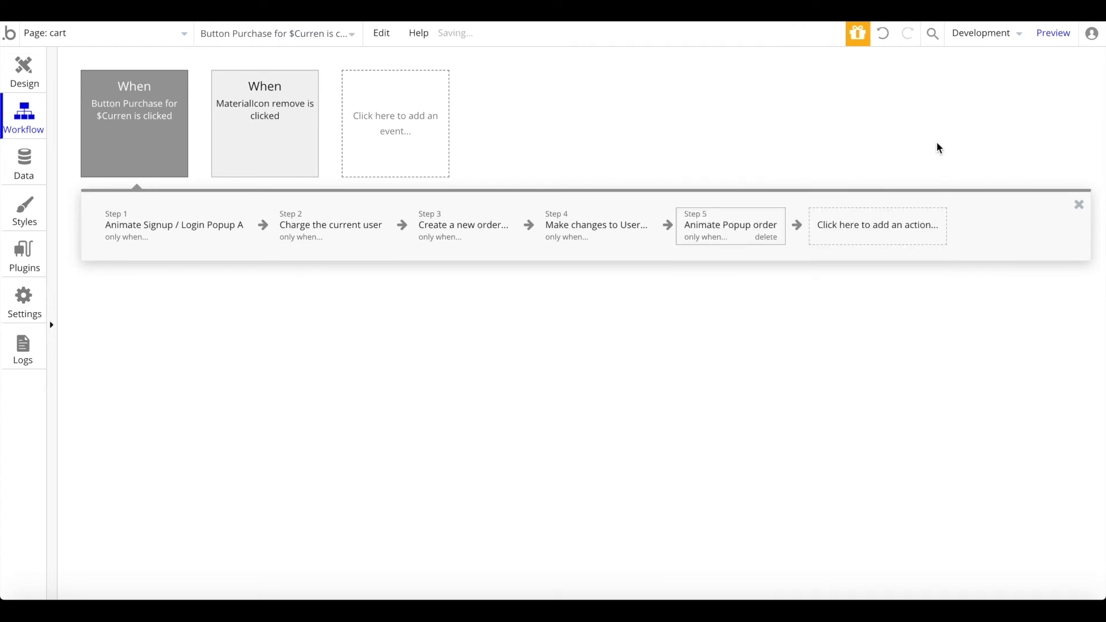
{"action": "left_click", "coordinate": [873, 224]}
{"action": "mouse_move", "coordinate": [848, 414]}
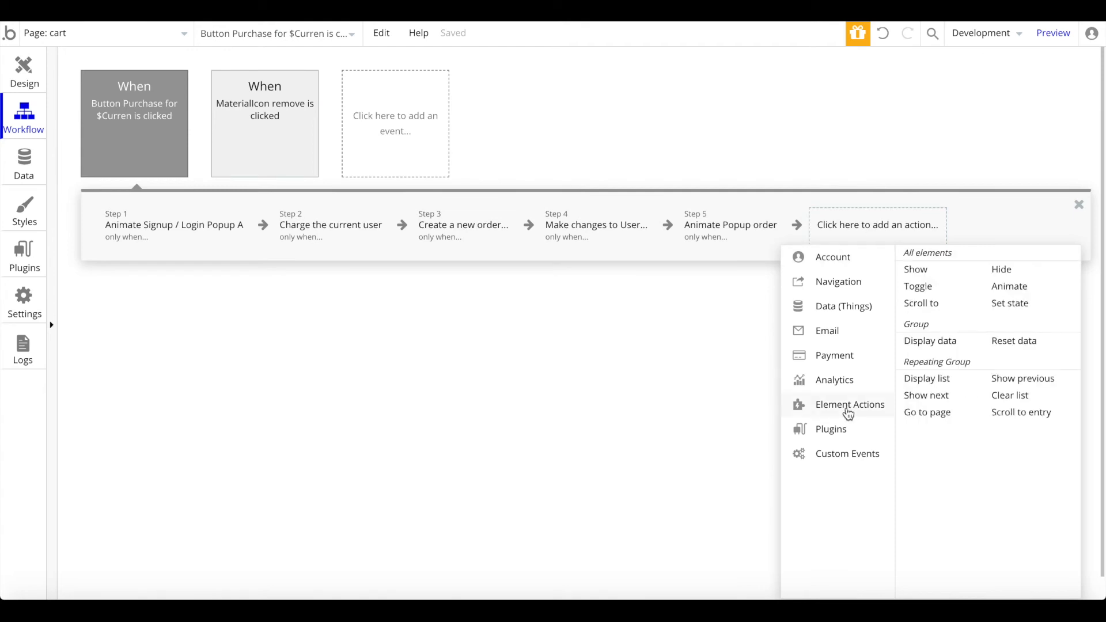
Step: Add a Display data step sending Result of step 3 to the Popup order element
{"action": "left_click", "coordinate": [931, 345]}
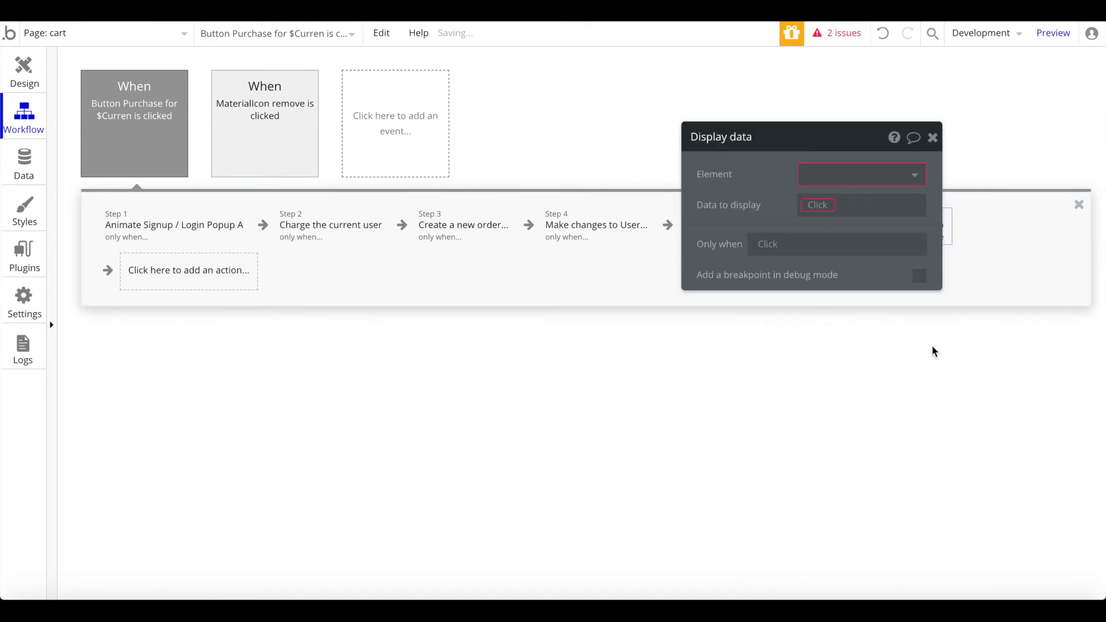
{"action": "left_click", "coordinate": [828, 178]}
{"action": "left_click", "coordinate": [859, 277]}
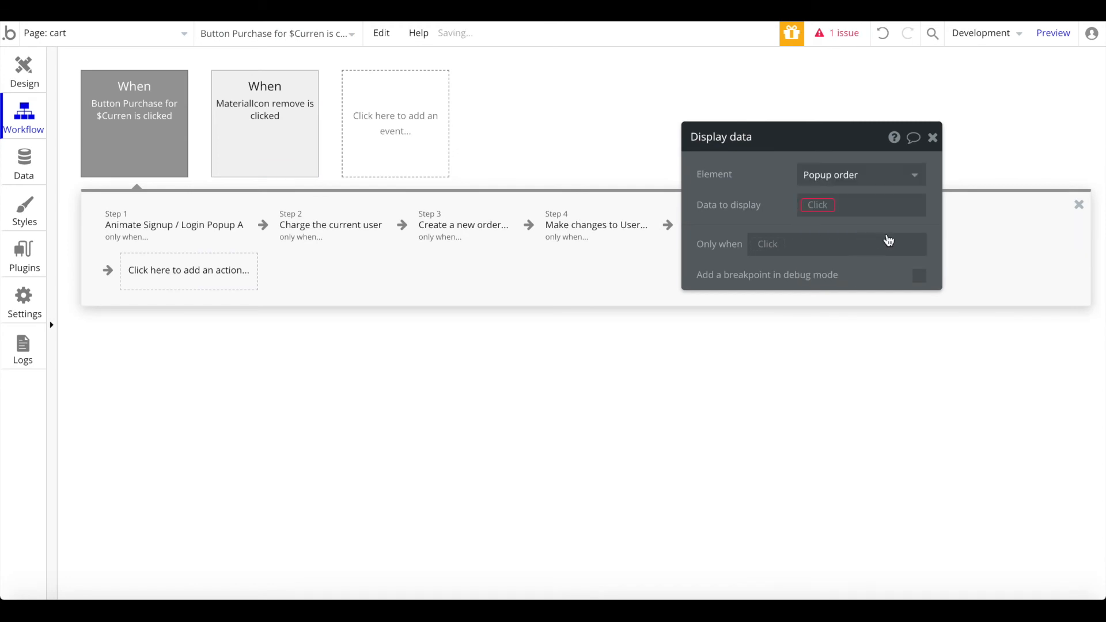
{"action": "left_click", "coordinate": [818, 205]}
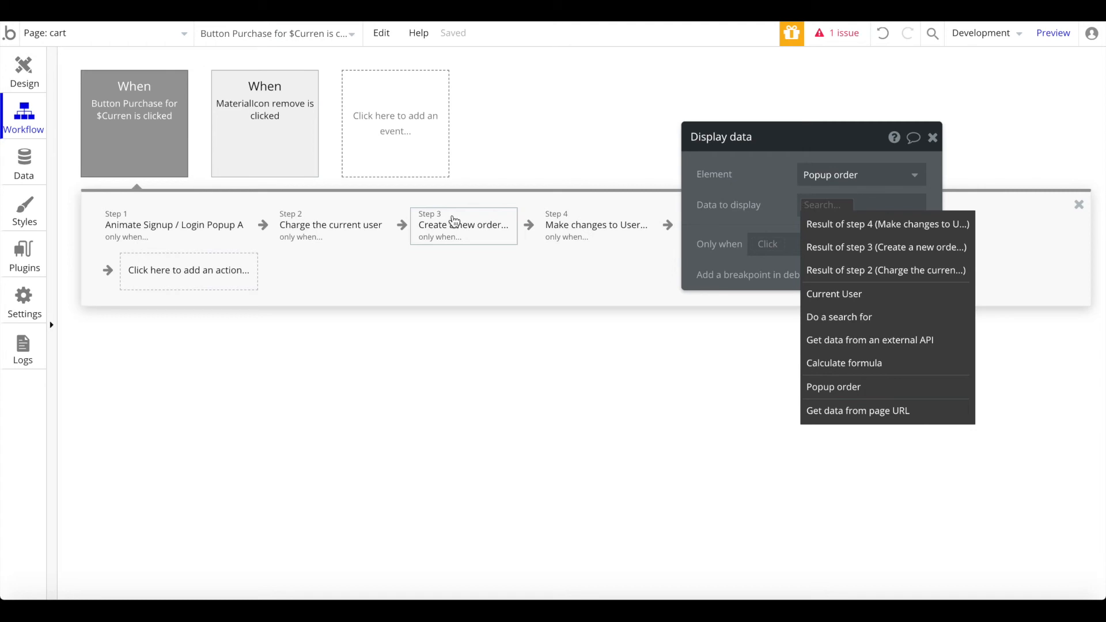
{"action": "left_click", "coordinate": [873, 259]}
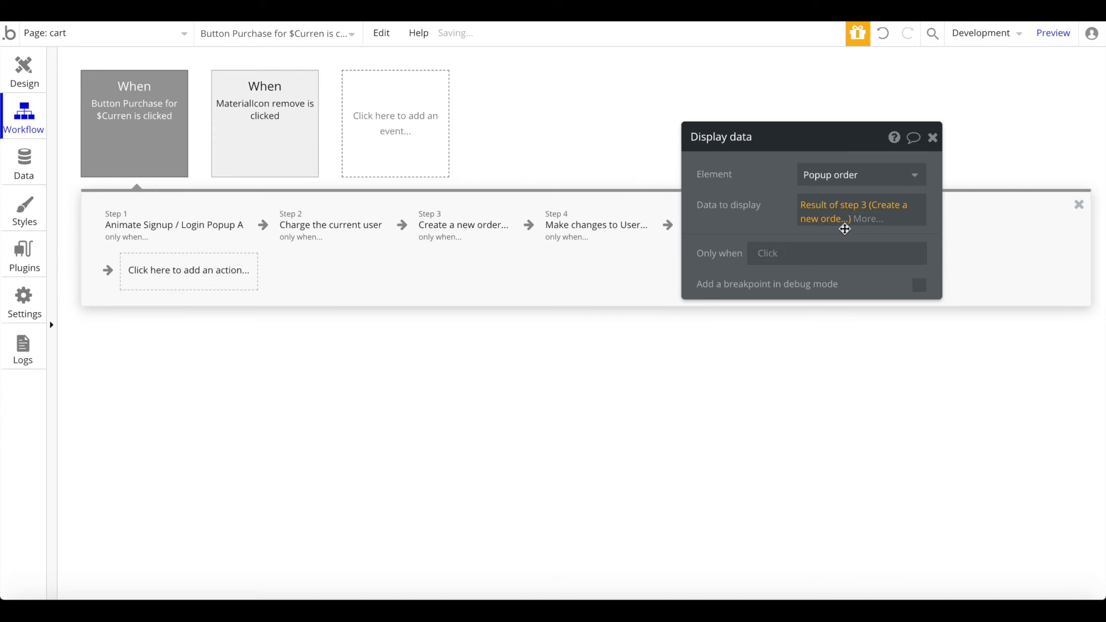
{"action": "left_click", "coordinate": [934, 139]}
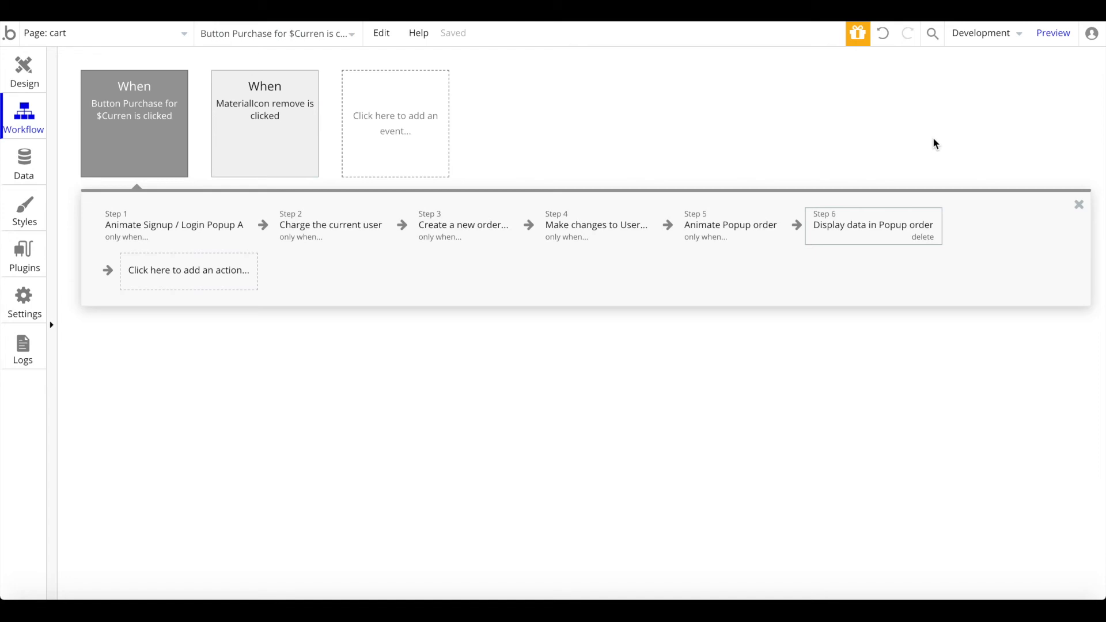
{"action": "left_click", "coordinate": [246, 285]}
{"action": "mouse_move", "coordinate": [215, 416]}
{"action": "left_click", "coordinate": [293, 352]}
{"action": "left_click", "coordinate": [864, 173]}
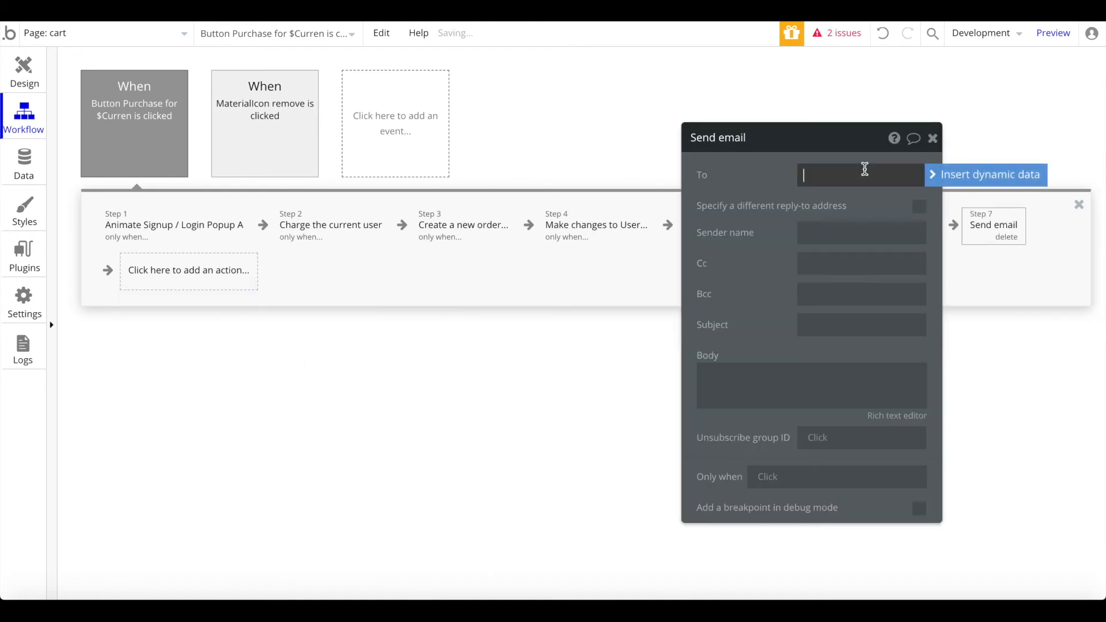
{"action": "left_click", "coordinate": [951, 173]}
{"action": "left_click", "coordinate": [849, 288]}
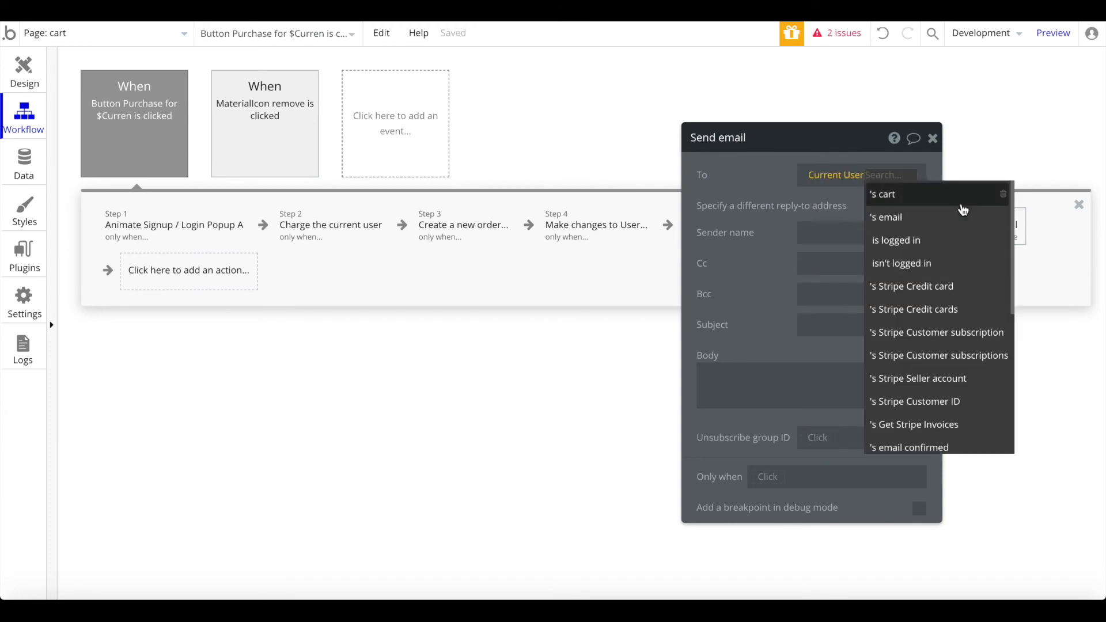
{"action": "left_click", "coordinate": [899, 196]}
{"action": "left_click", "coordinate": [882, 175]}
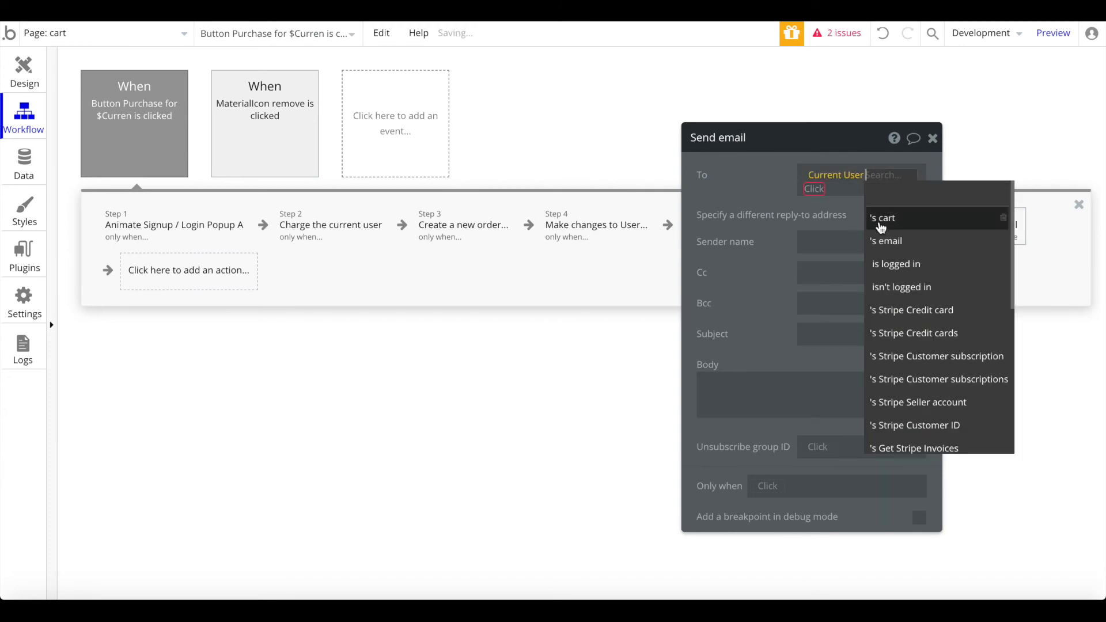
{"action": "left_click", "coordinate": [884, 241]}
{"action": "left_click", "coordinate": [780, 173]}
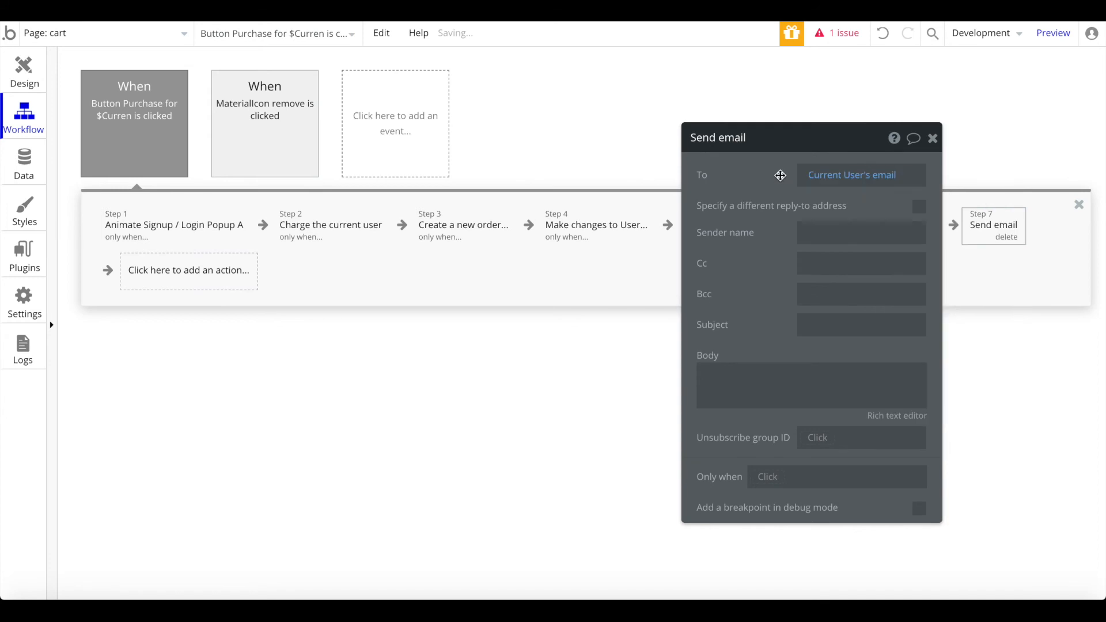
Step: Set sender 'Ecommerce App', subject 'Order confirmation', and begin the body 'Thank you for your order. We charged your credit card...'
{"action": "left_click", "coordinate": [807, 225]}
{"action": "type", "text": "Ecommerce App"}
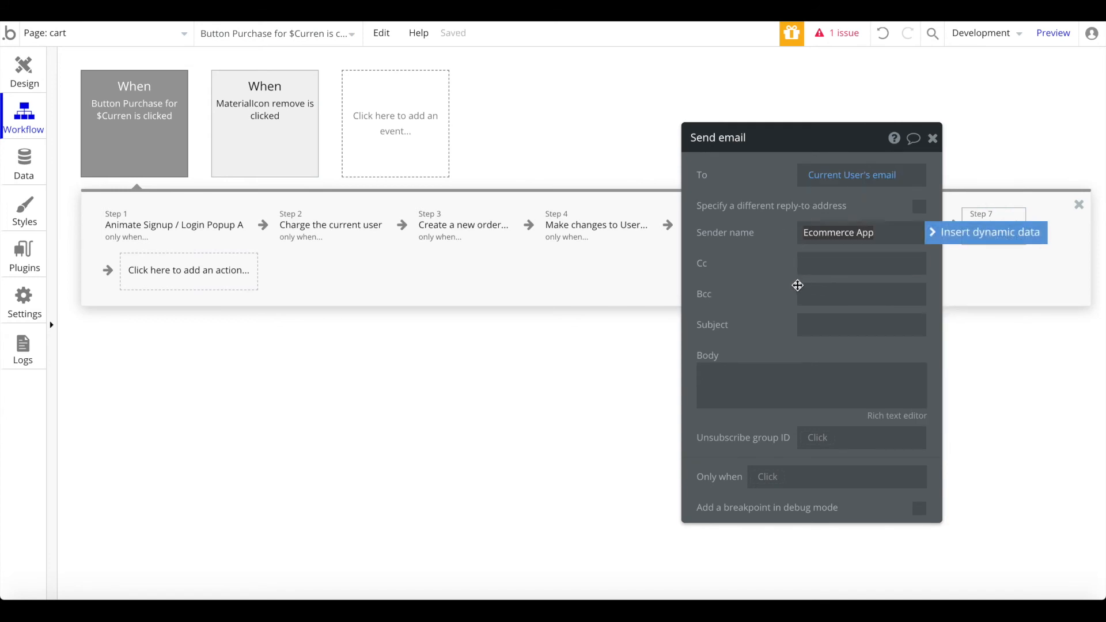
{"action": "left_click", "coordinate": [812, 323]}
{"action": "type", "text": "Orcer"}
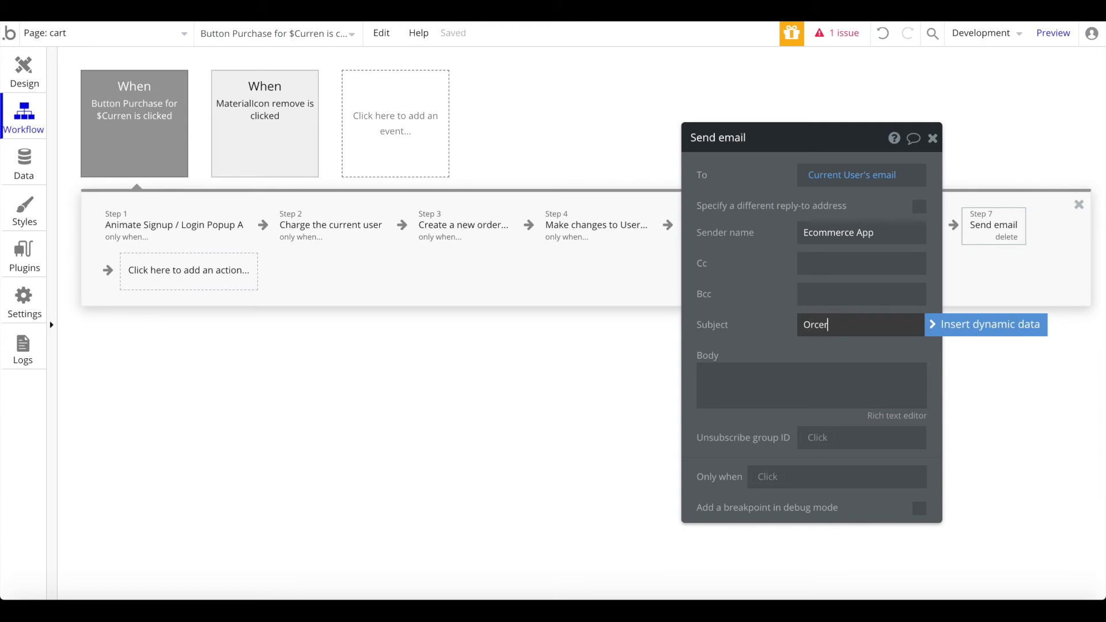
{"action": "type", "text": " confirmation"}
{"action": "left_click", "coordinate": [762, 403]}
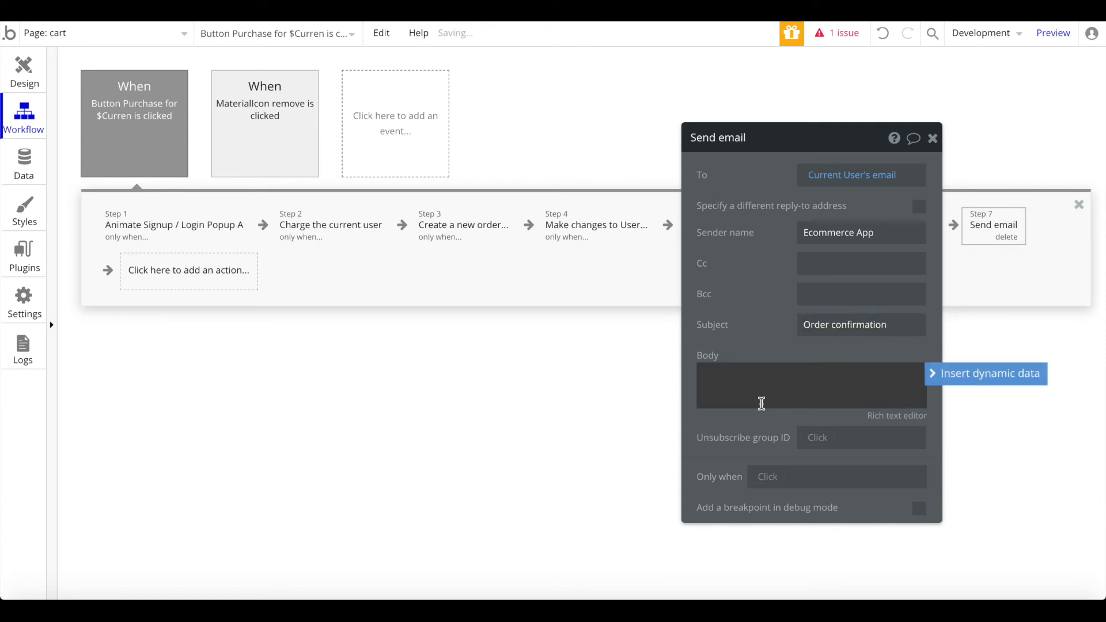
{"action": "type", "text": "Thank you for your order. We cha"}
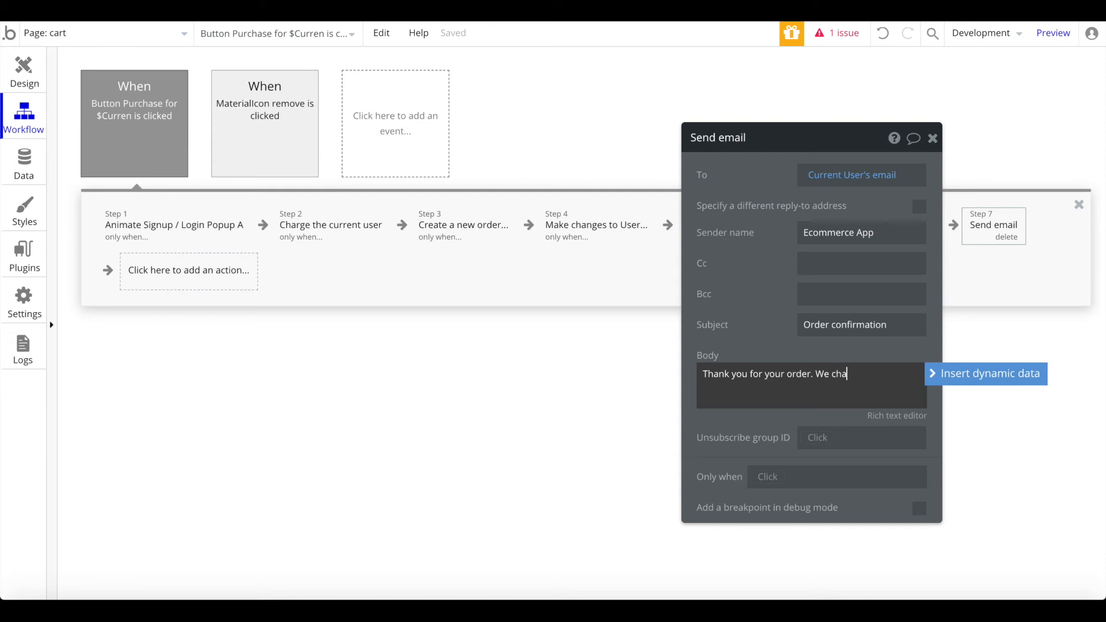
{"action": "type", "text": "rged your credit card wiot"}
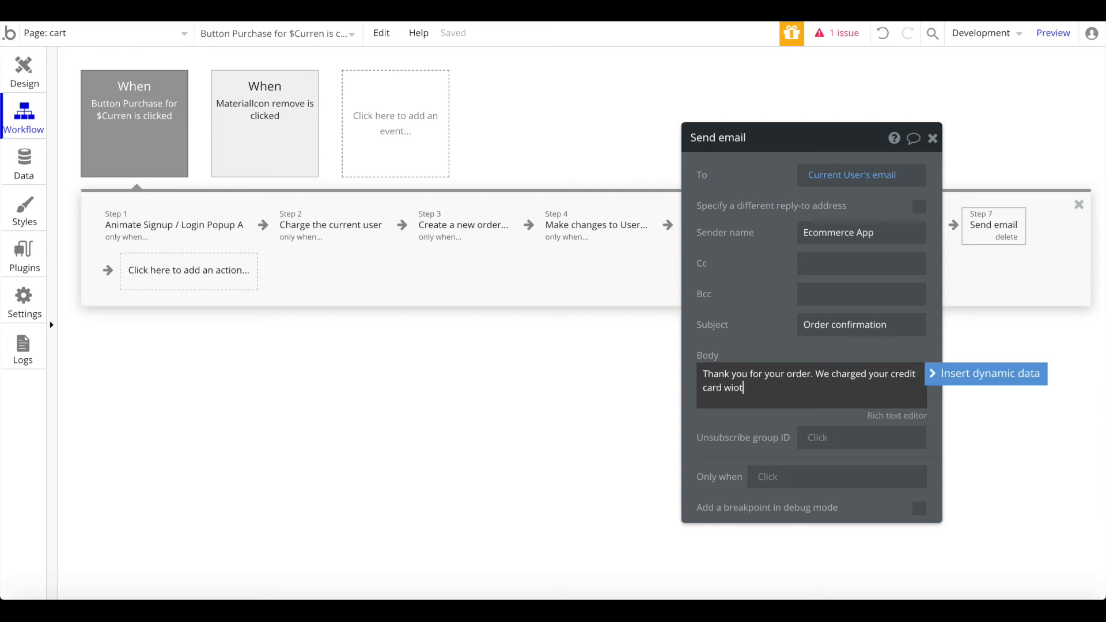
{"action": "key", "text": "BackSpace"}
{"action": "key", "text": "BackSpace"}
{"action": "type", "text": "th:"}
Step: Finish the body with '$', Result of step 3's total price, '!' and 'Thank you for shopping with us'
{"action": "left_click", "coordinate": [975, 375]}
{"action": "left_click", "coordinate": [976, 375]}
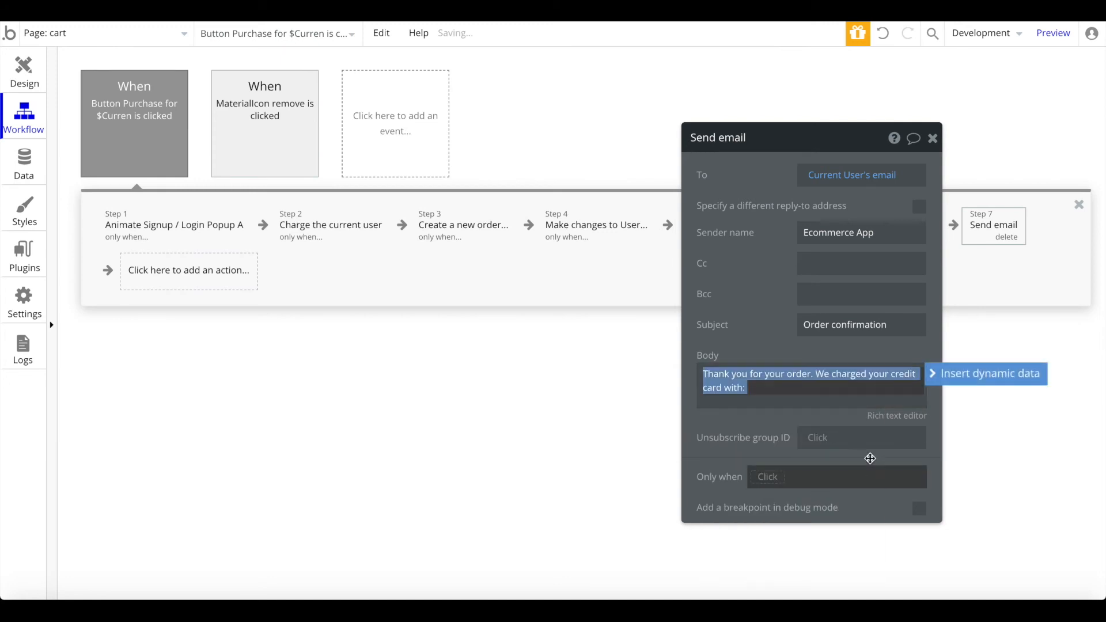
{"action": "left_click", "coordinate": [899, 384]}
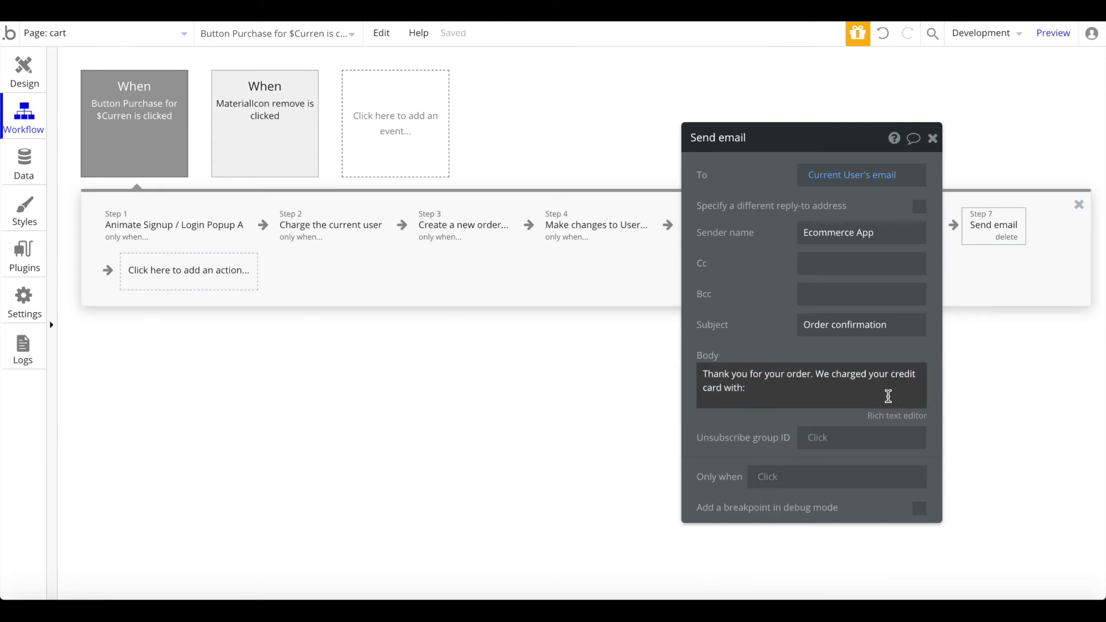
{"action": "triple_click", "coordinate": [871, 399]}
{"action": "key", "text": "Right"}
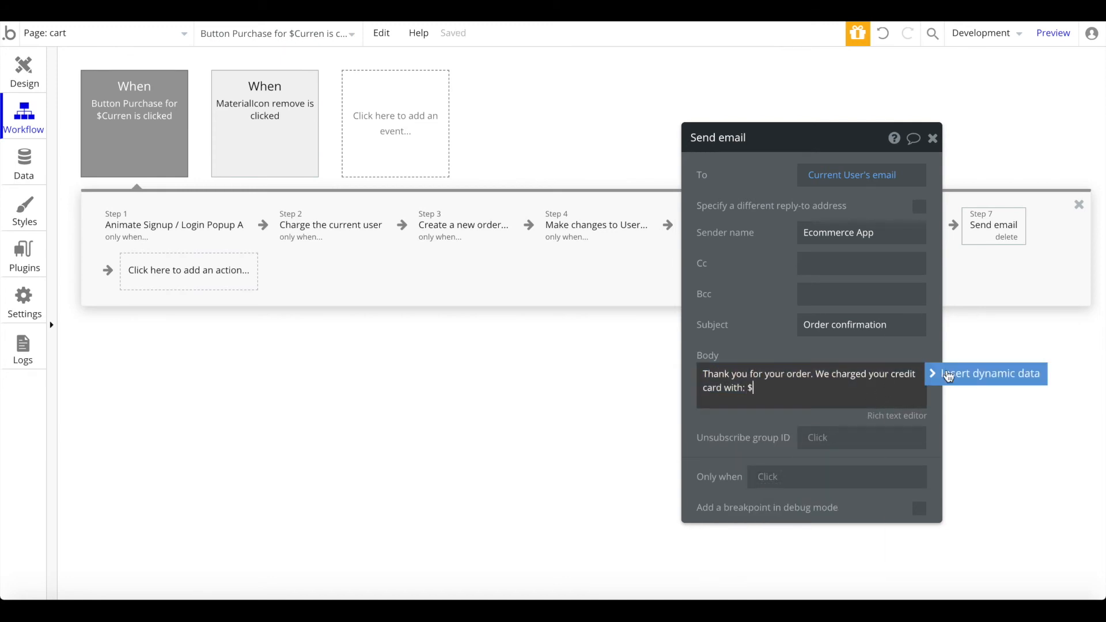
{"action": "type", "text": "$"}
{"action": "left_click", "coordinate": [959, 371]}
{"action": "left_click", "coordinate": [864, 456]}
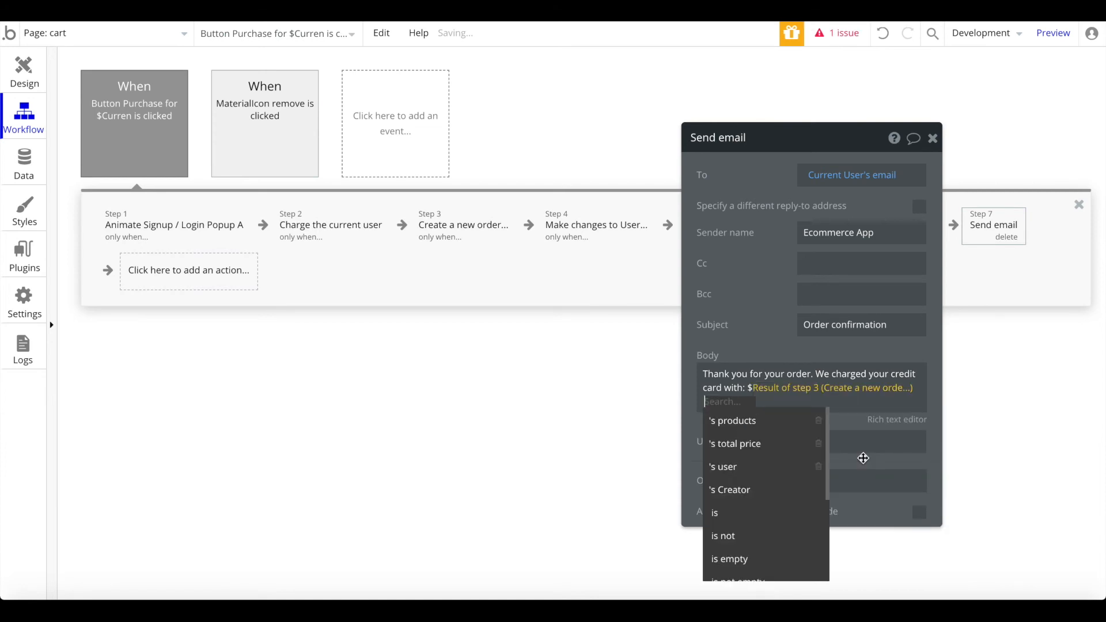
{"action": "left_click", "coordinate": [769, 446]}
{"action": "left_click", "coordinate": [805, 398]}
{"action": "type", "text": "!"}
{"action": "key", "text": "Return"}
{"action": "key", "text": "Return"}
{"action": "type", "text": "Thank you for shopping with us"}
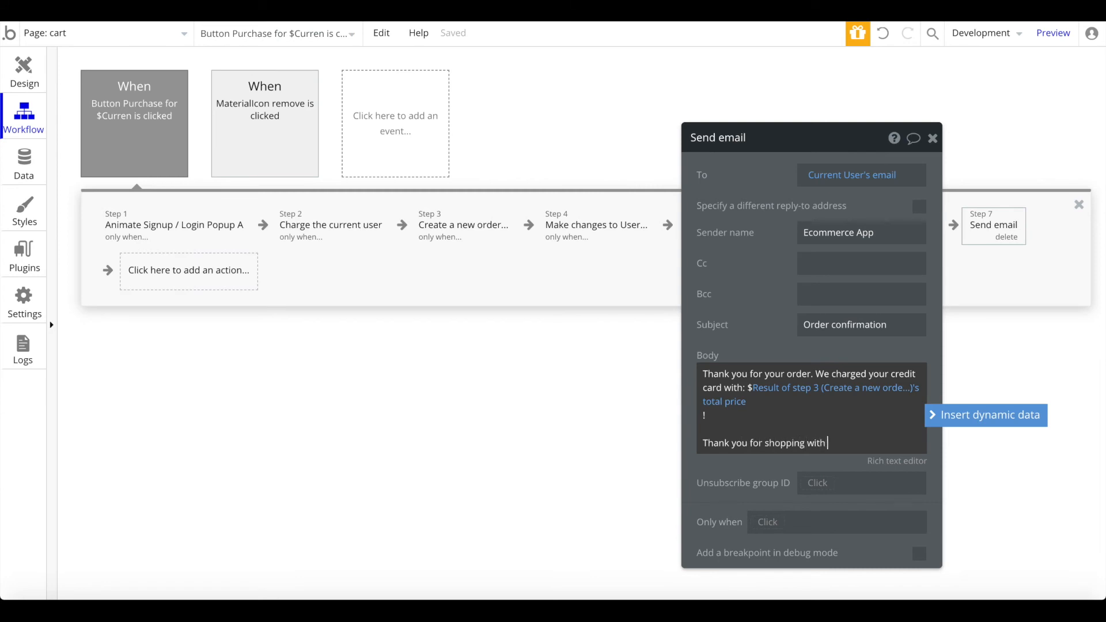
Step: Make the email step run only when Current User is logged in
{"action": "left_click", "coordinate": [770, 523]}
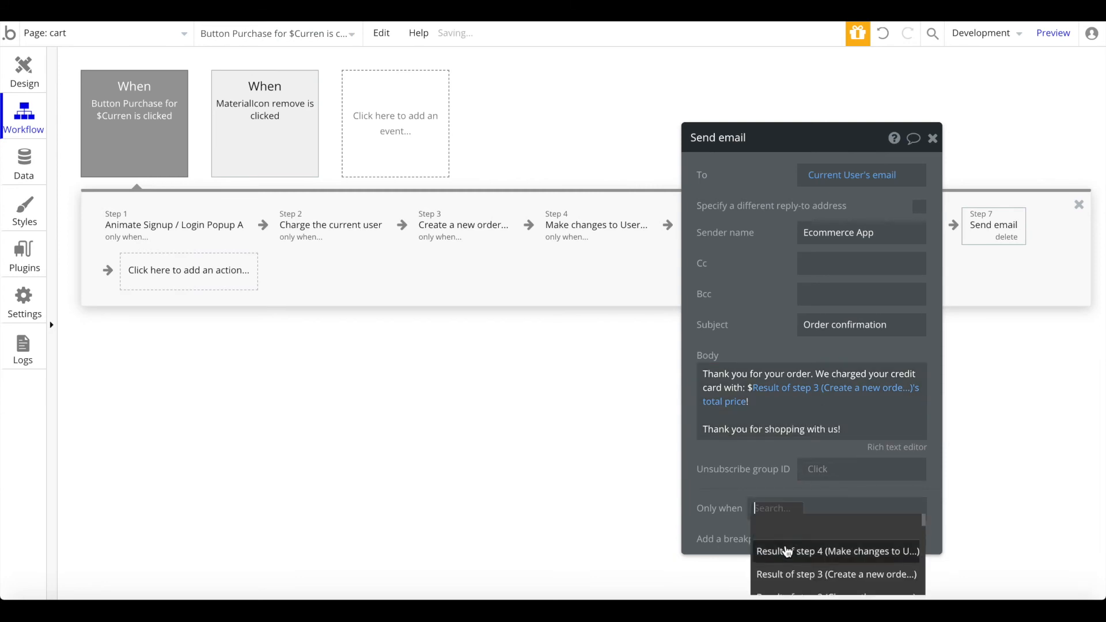
{"action": "left_click", "coordinate": [781, 567]}
{"action": "scroll", "coordinate": [825, 555], "scroll_direction": "down", "scroll_amount": 2}
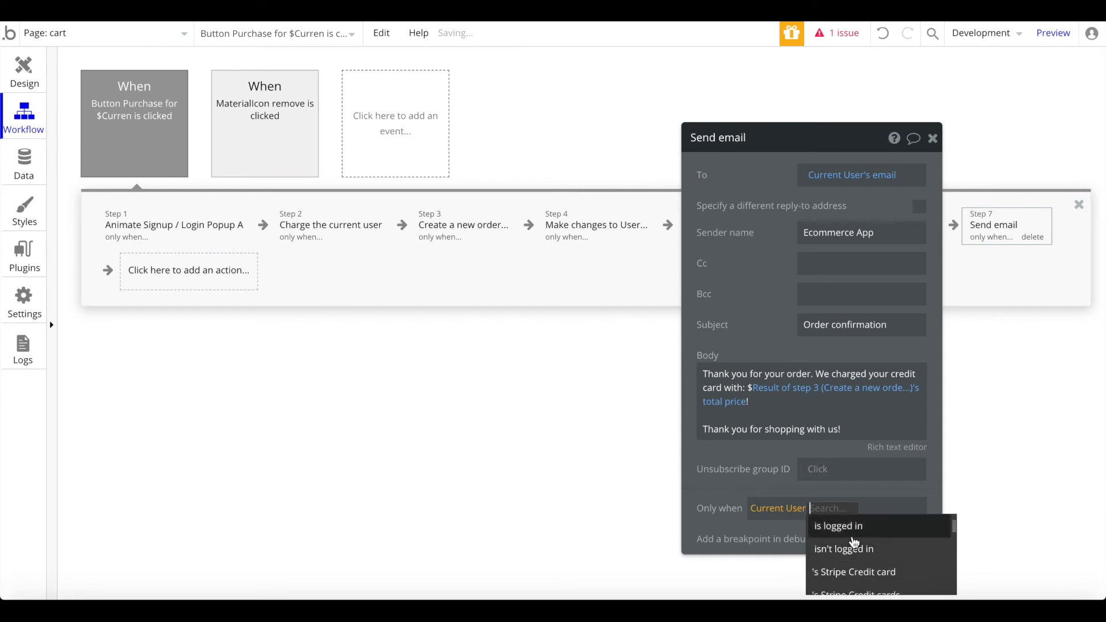
{"action": "left_click", "coordinate": [850, 531]}
{"action": "left_click", "coordinate": [933, 139]}
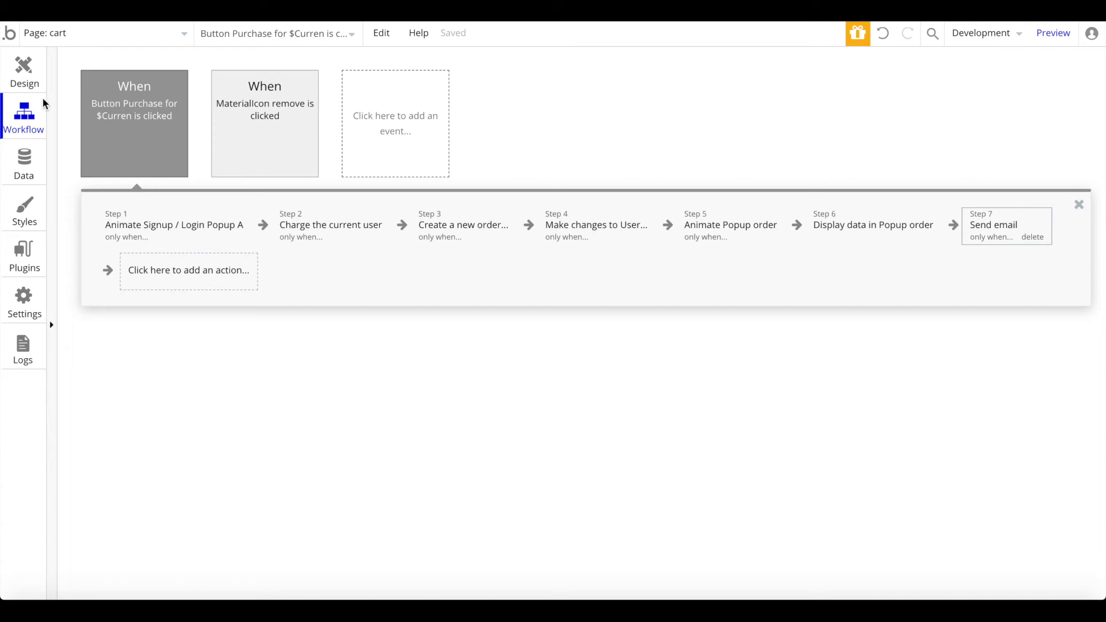
Step: Review each Purchase workflow step: login popup, Stripe charge, new order, cart clear, popup, email
{"action": "double_click", "coordinate": [133, 102]}
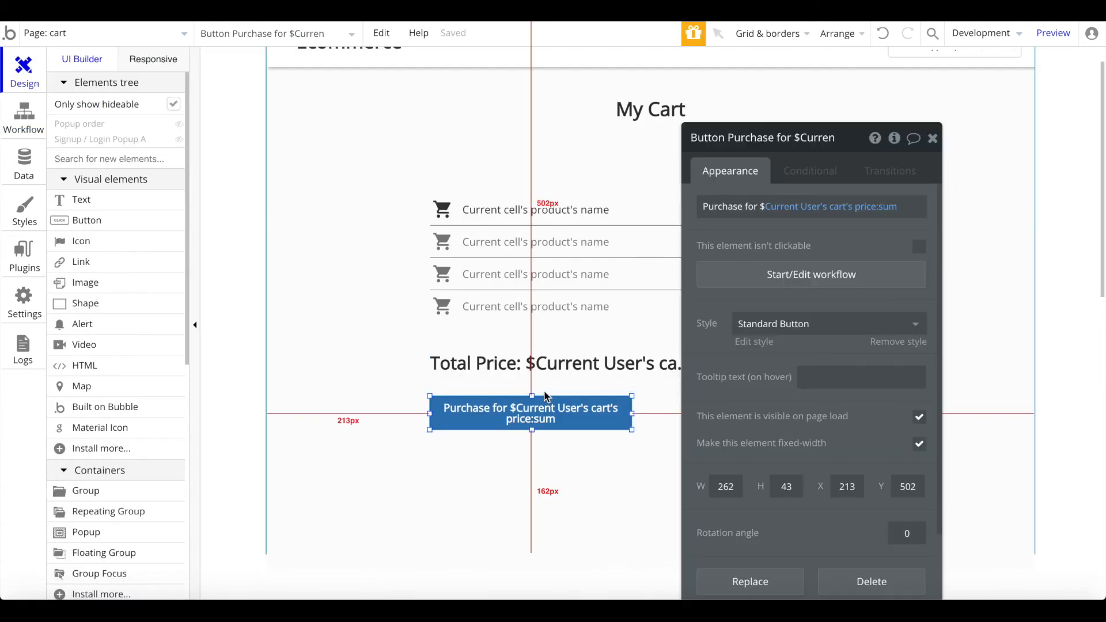
{"action": "left_click", "coordinate": [784, 282]}
{"action": "left_click", "coordinate": [203, 217]}
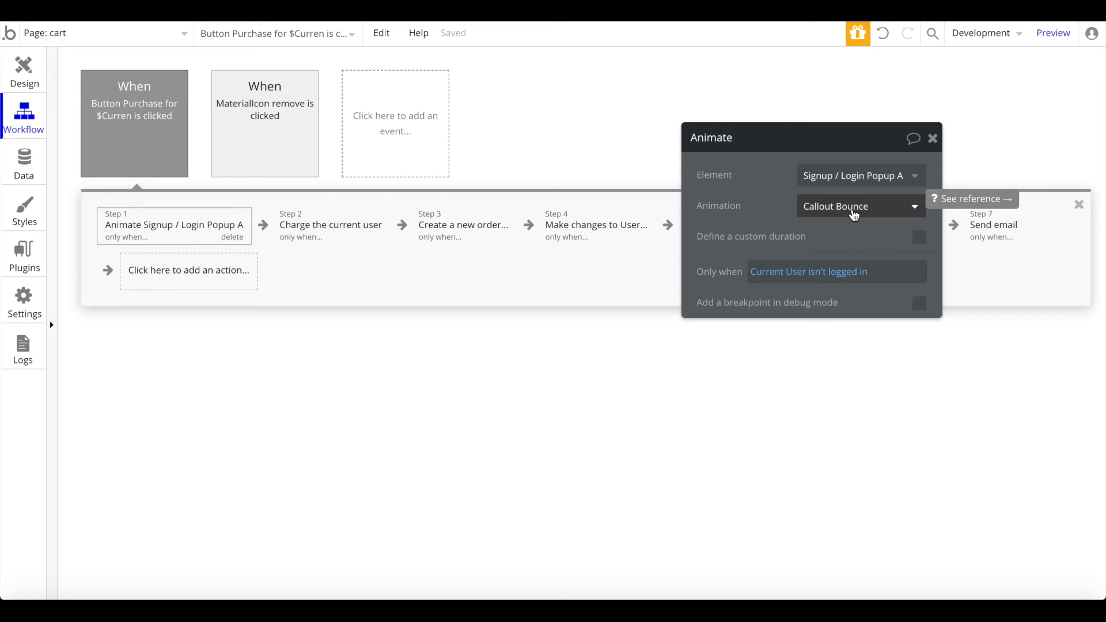
{"action": "left_click", "coordinate": [291, 228]}
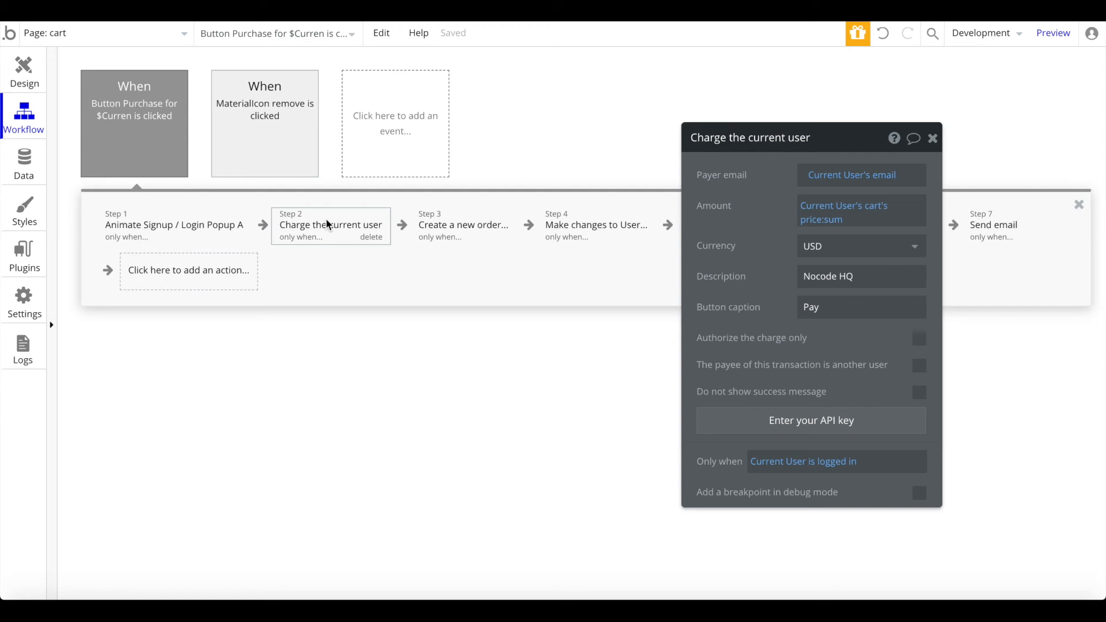
{"action": "mouse_move", "coordinate": [201, 231]}
{"action": "left_click", "coordinate": [452, 246]}
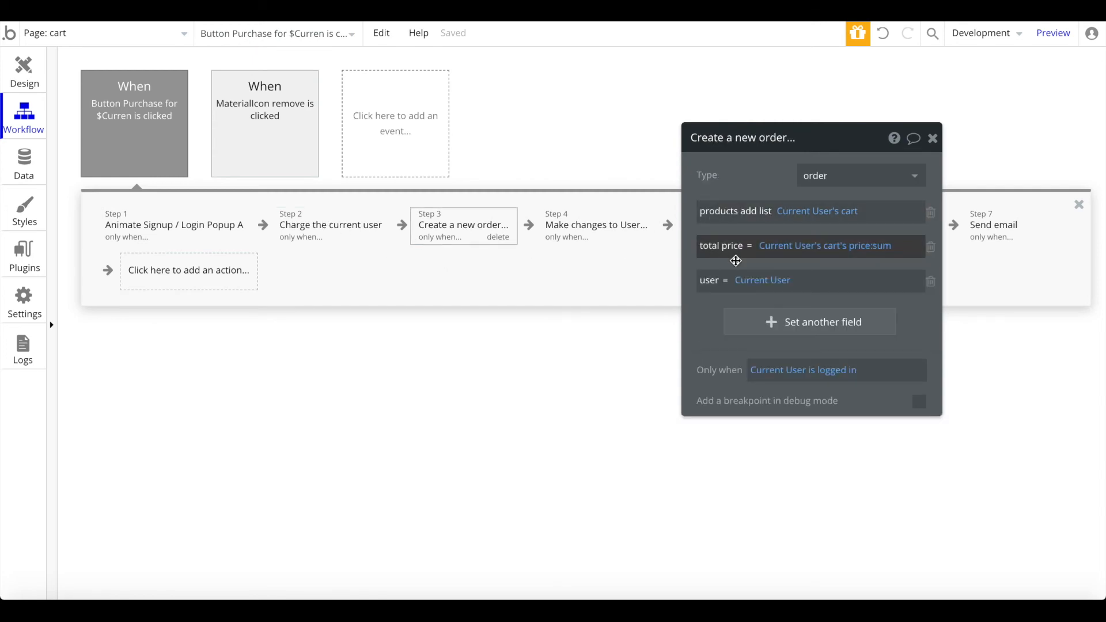
{"action": "left_click", "coordinate": [573, 219]}
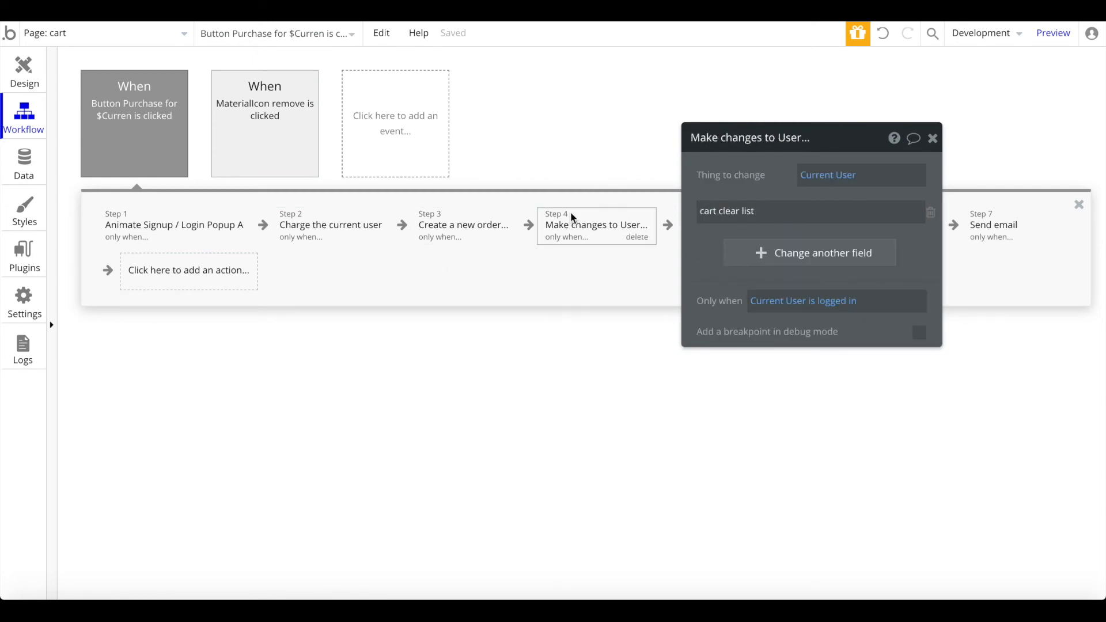
{"action": "left_click_drag", "start_coordinate": [849, 138], "coordinate": [798, 354]}
{"action": "left_click", "coordinate": [745, 237]}
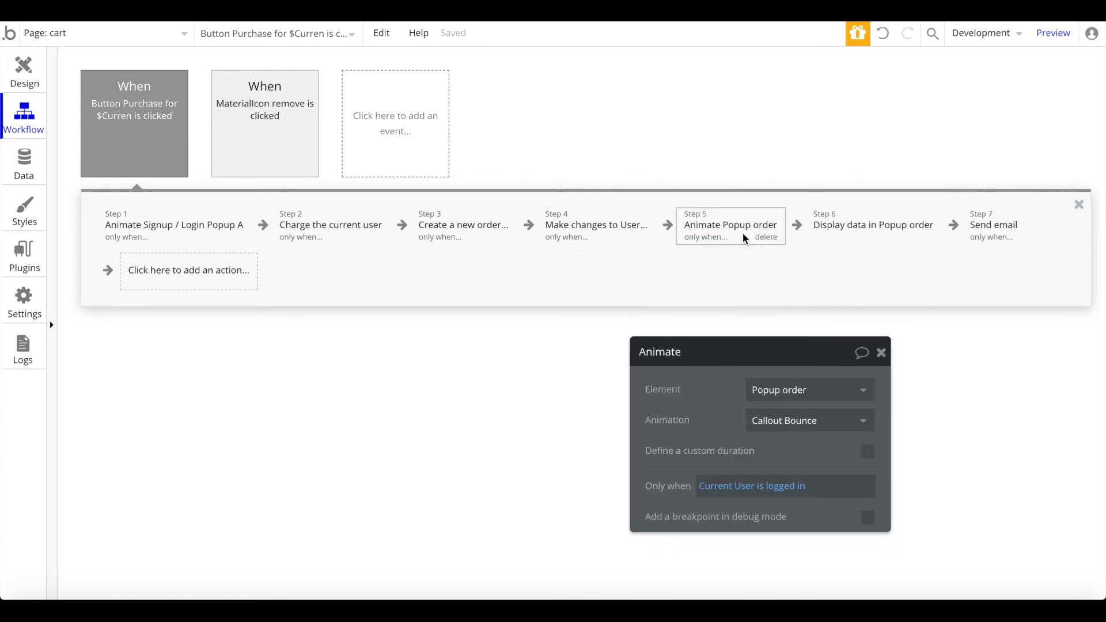
{"action": "left_click", "coordinate": [876, 230]}
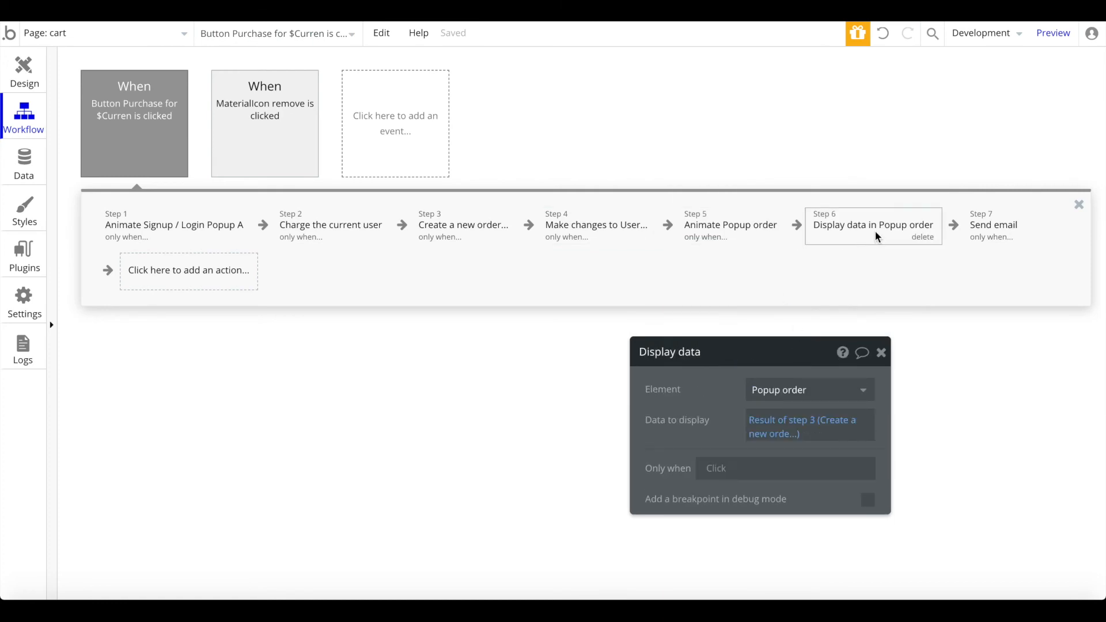
{"action": "left_click", "coordinate": [988, 230]}
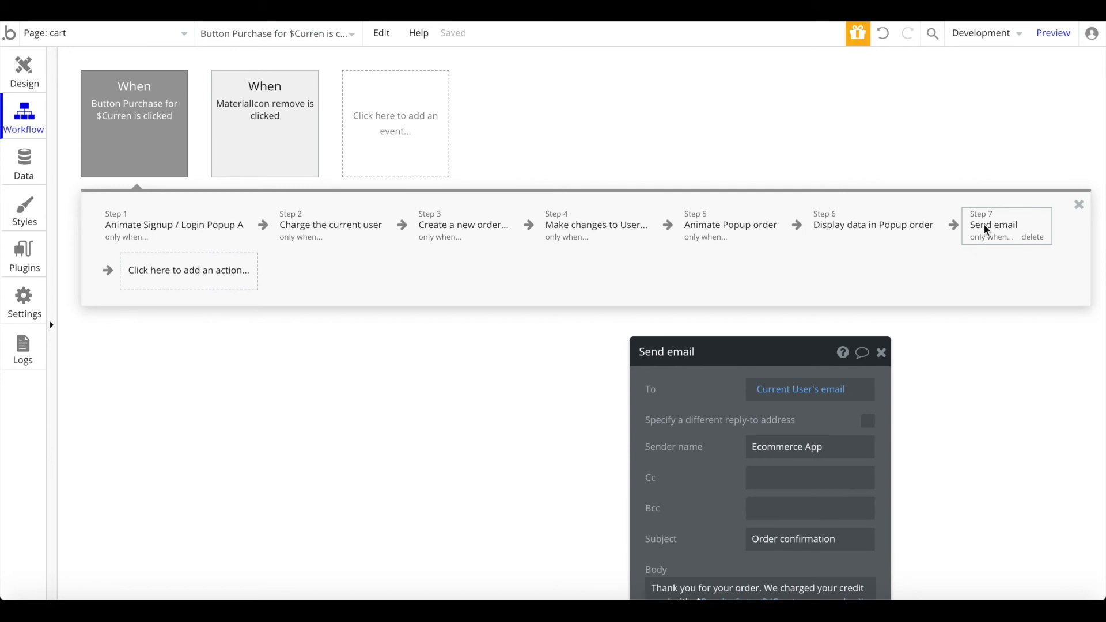
Step: Set Step 6 Display data in Popup order to run only when Current User is logged in
{"action": "left_click", "coordinate": [827, 238]}
{"action": "left_click_drag", "start_coordinate": [773, 347], "coordinate": [770, 329]}
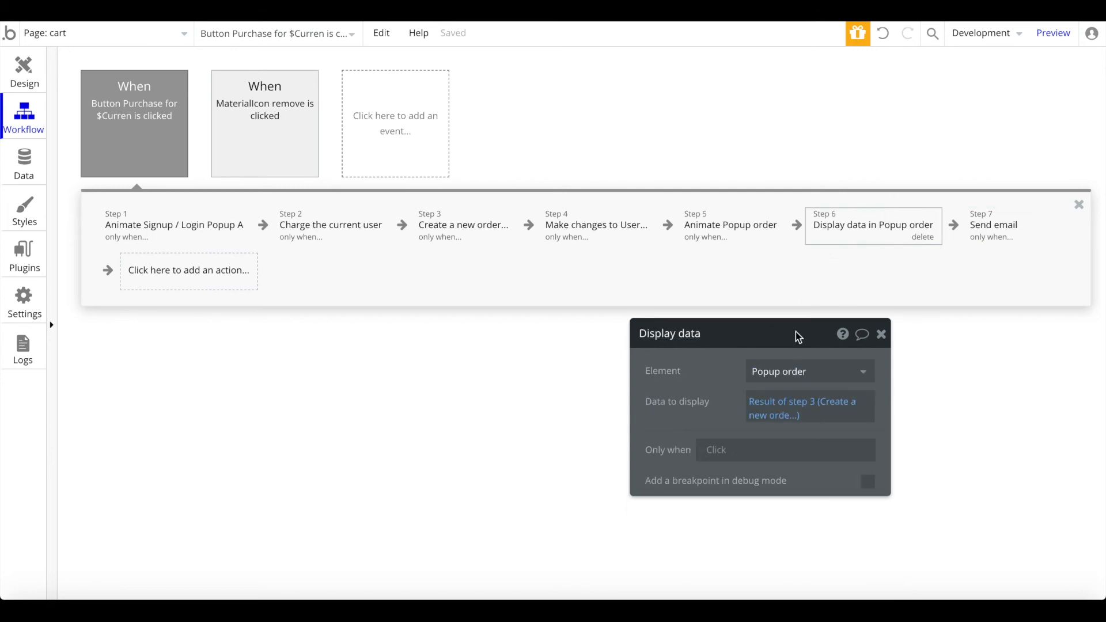
{"action": "left_click", "coordinate": [709, 455]}
{"action": "left_click", "coordinate": [745, 559]}
{"action": "scroll", "coordinate": [814, 514], "scroll_direction": "down", "scroll_amount": 2}
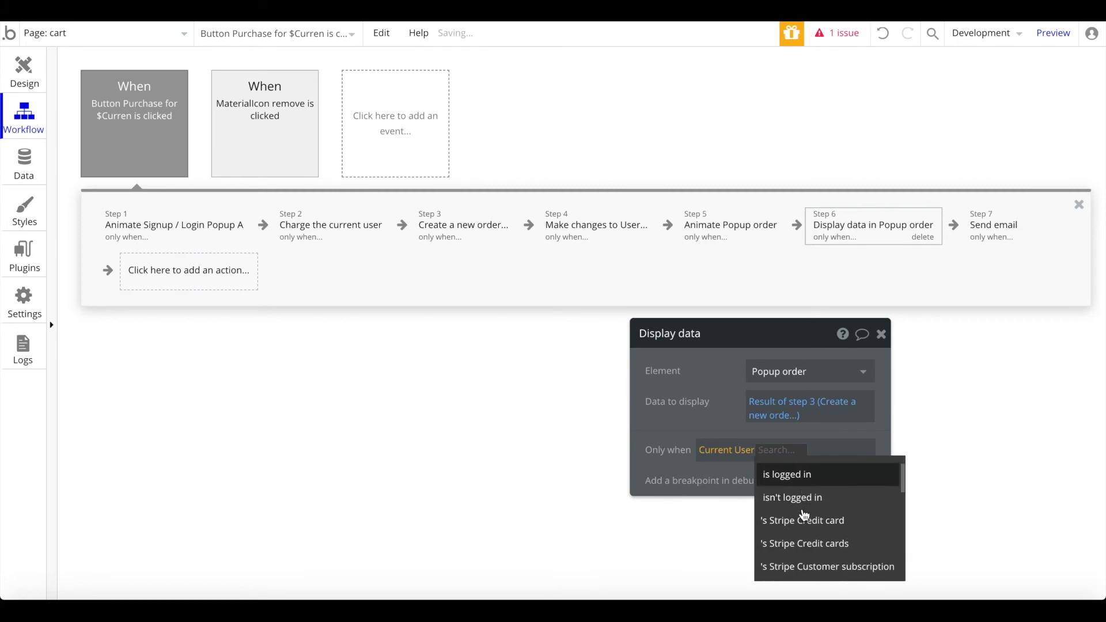
{"action": "left_click", "coordinate": [818, 474]}
{"action": "left_click", "coordinate": [736, 427]}
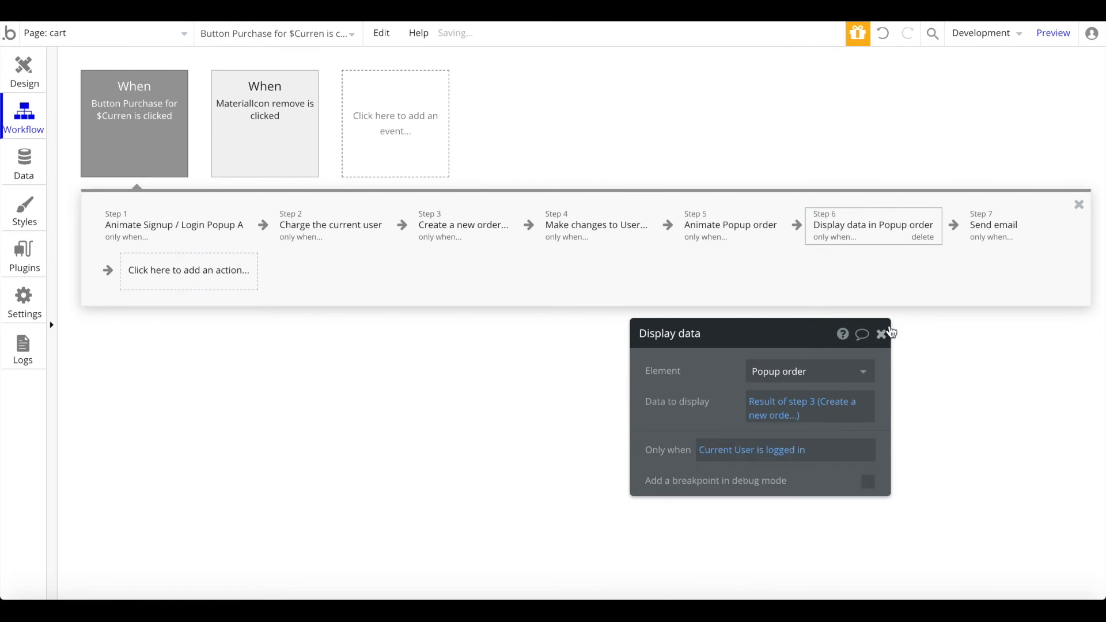
{"action": "left_click", "coordinate": [881, 335]}
{"action": "left_click", "coordinate": [25, 72]}
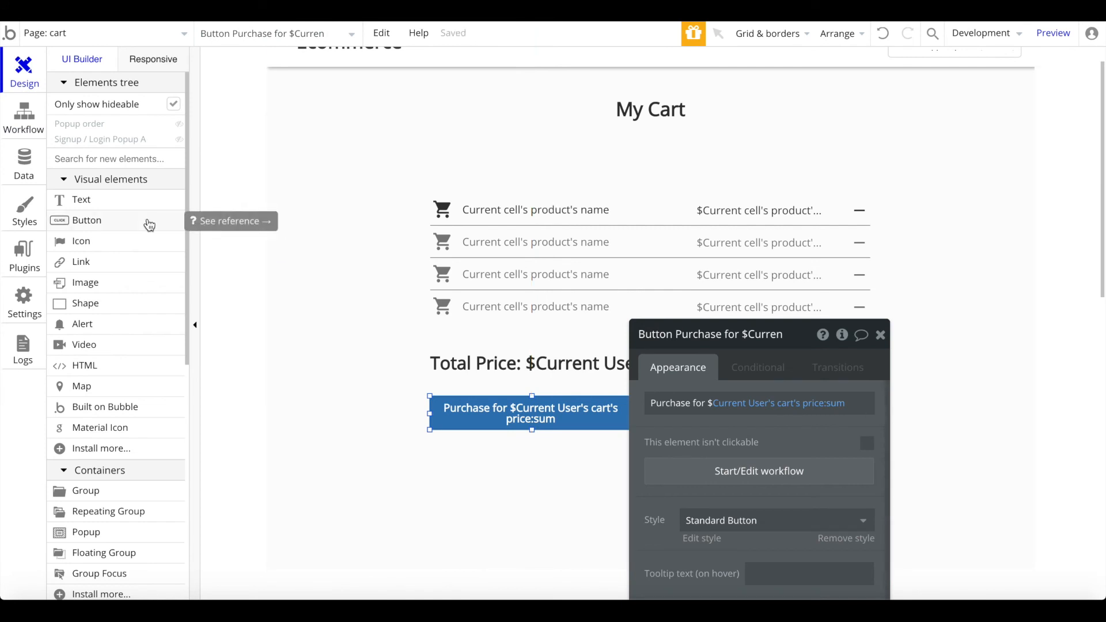
Step: Open App data and list All products in the database
{"action": "left_click", "coordinate": [29, 135]}
{"action": "left_click", "coordinate": [30, 183]}
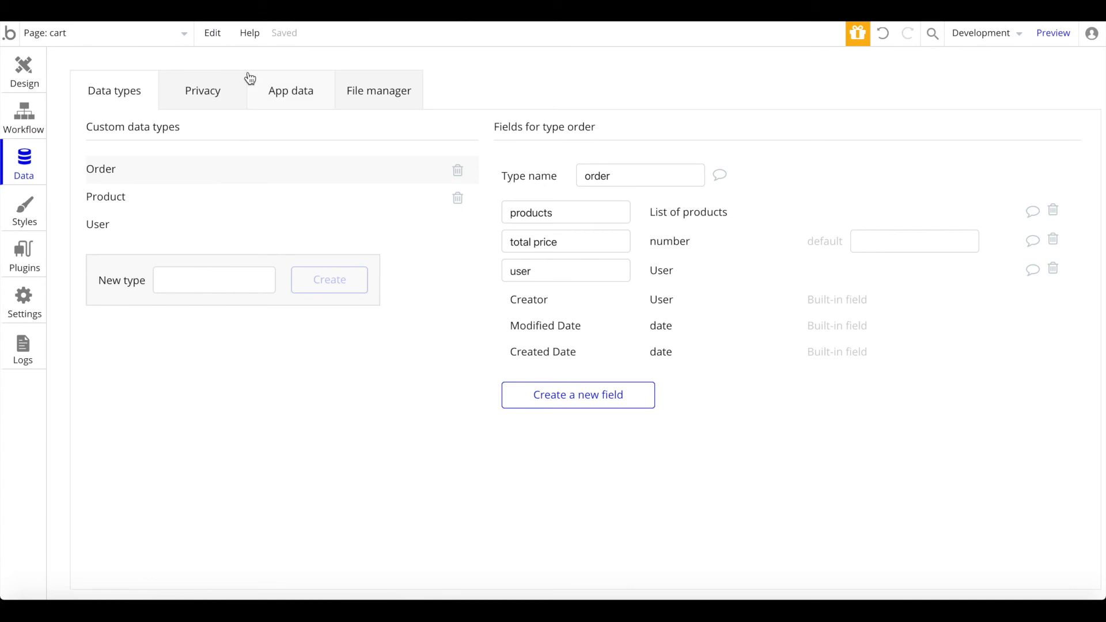
{"action": "left_click", "coordinate": [291, 93]}
{"action": "left_click", "coordinate": [189, 255]}
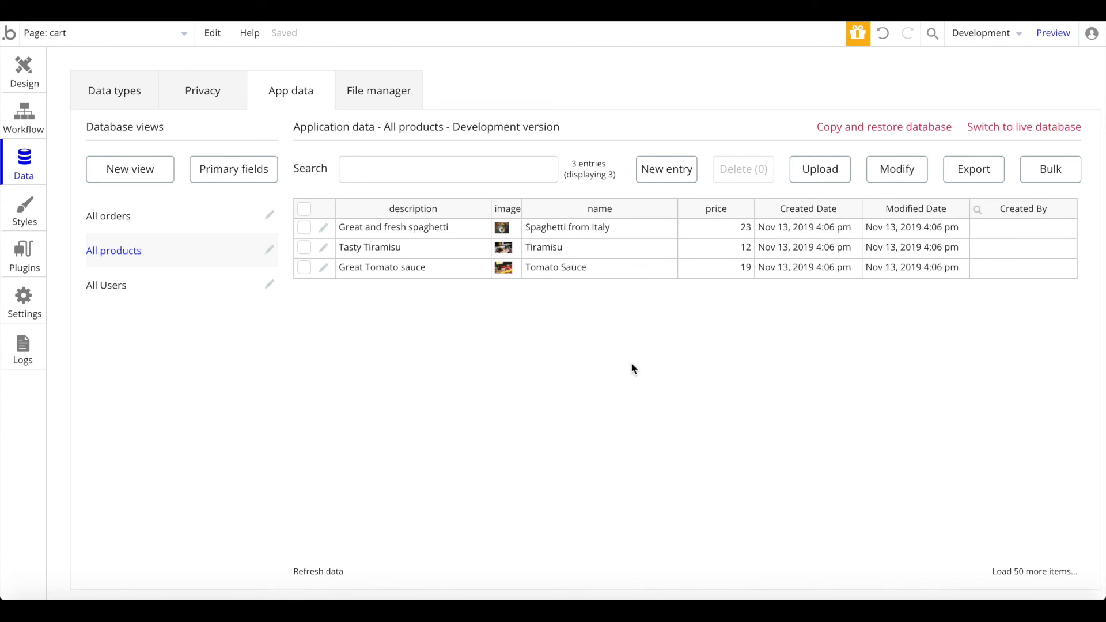
Step: Check the products' prices (23, 12, 19), names and descriptions, then open the index page
{"action": "left_click", "coordinate": [750, 235]}
{"action": "left_click", "coordinate": [749, 243]}
{"action": "left_click", "coordinate": [732, 265]}
{"action": "left_click", "coordinate": [533, 226]}
{"action": "left_click", "coordinate": [441, 229]}
{"action": "left_click", "coordinate": [420, 249]}
{"action": "left_click", "coordinate": [415, 264]}
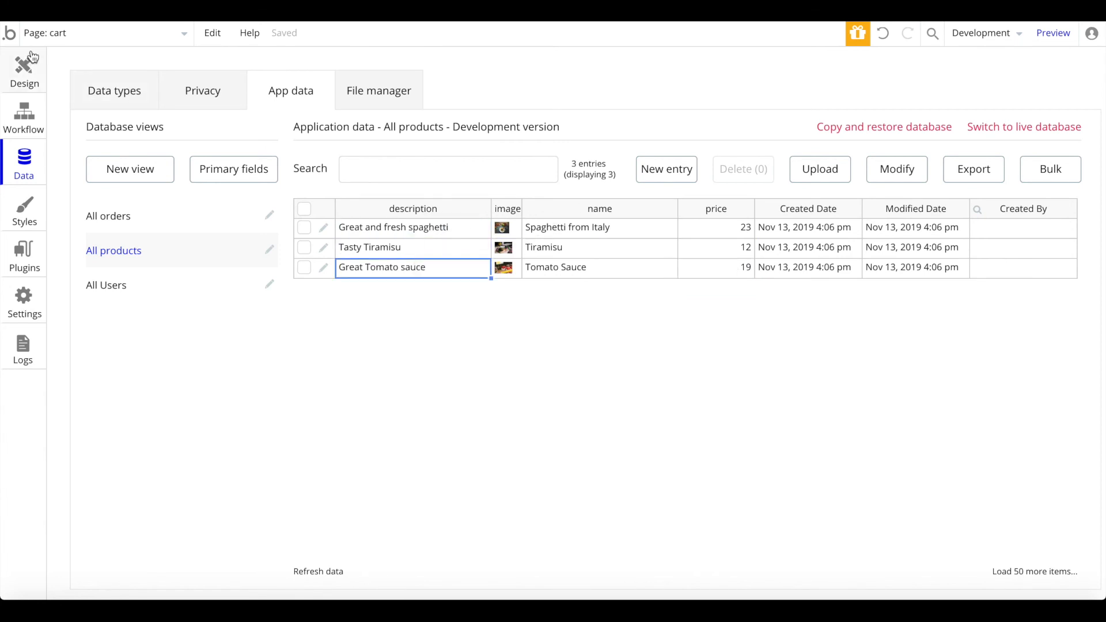
{"action": "left_click", "coordinate": [73, 33]}
{"action": "left_click", "coordinate": [102, 88]}
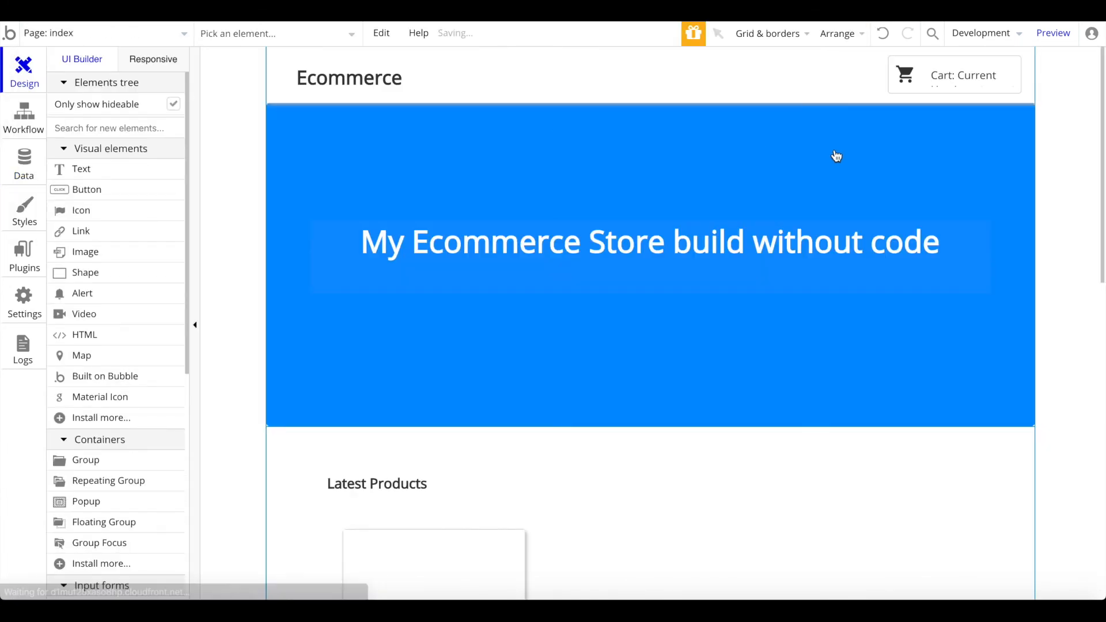
Step: Preview and refresh the store, view the Tiramisu product page, then return home
{"action": "left_click", "coordinate": [1063, 33]}
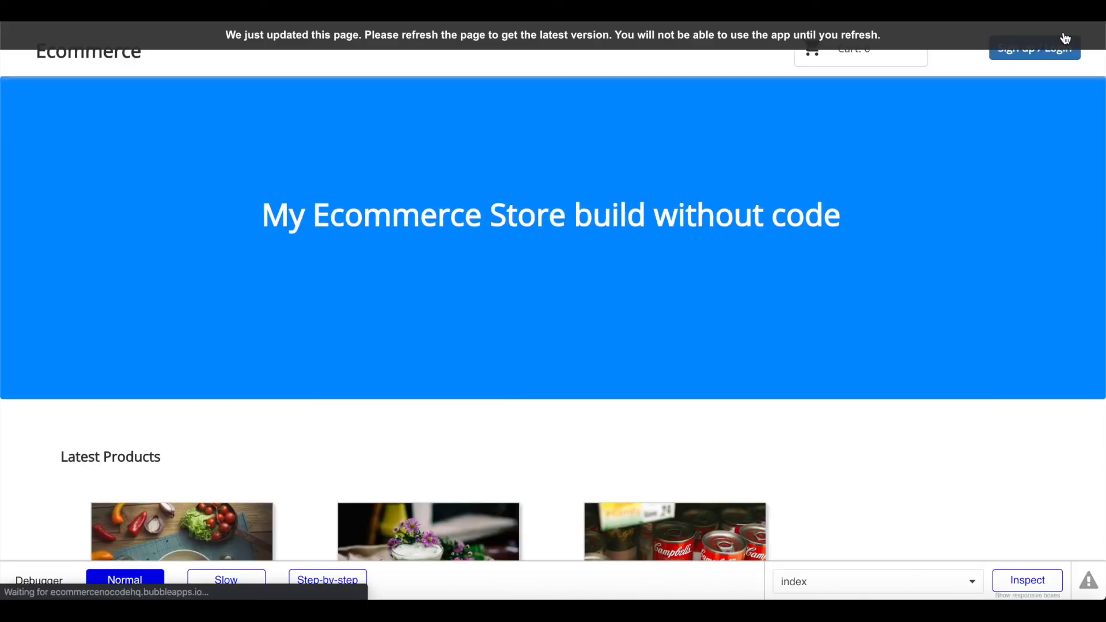
{"action": "left_click", "coordinate": [1065, 38]}
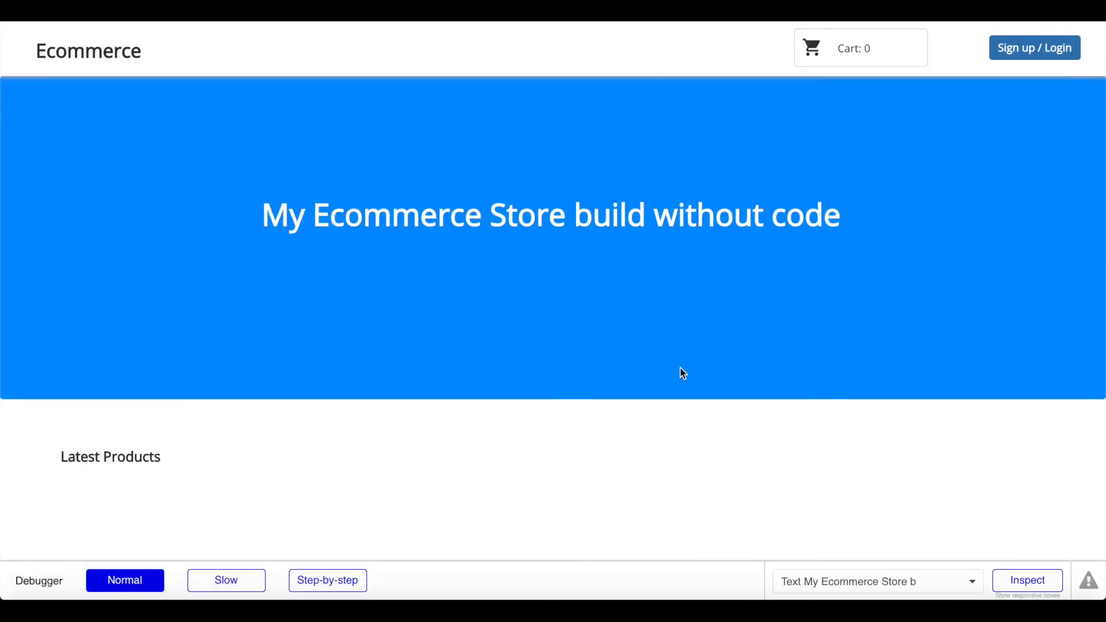
{"action": "scroll", "coordinate": [568, 147], "scroll_direction": "down", "scroll_amount": 3}
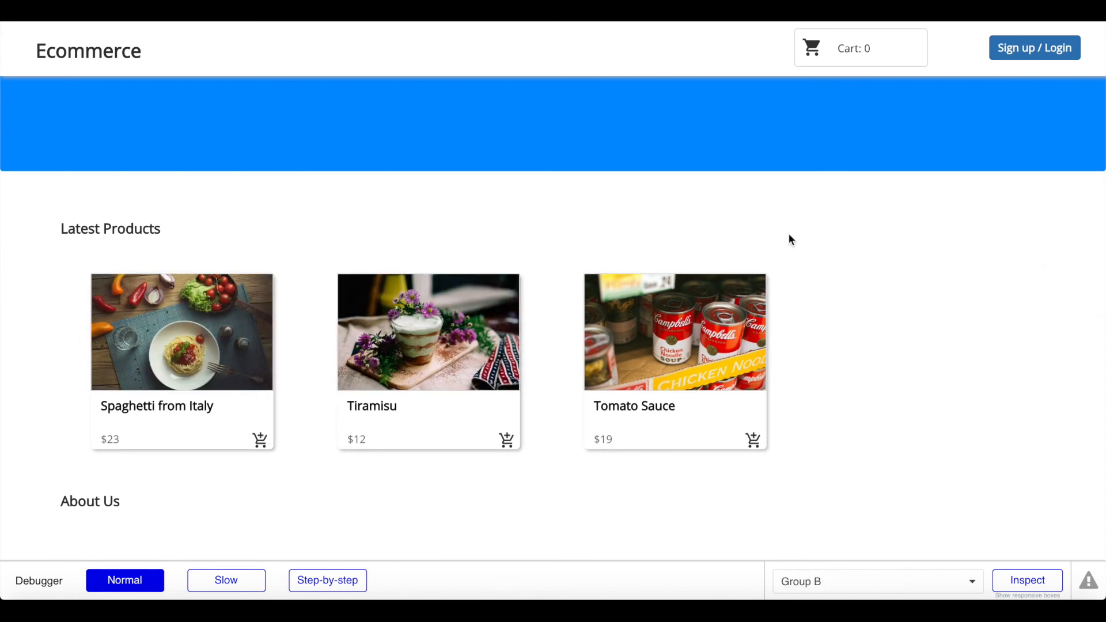
{"action": "scroll", "coordinate": [542, 120], "scroll_direction": "down", "scroll_amount": 1}
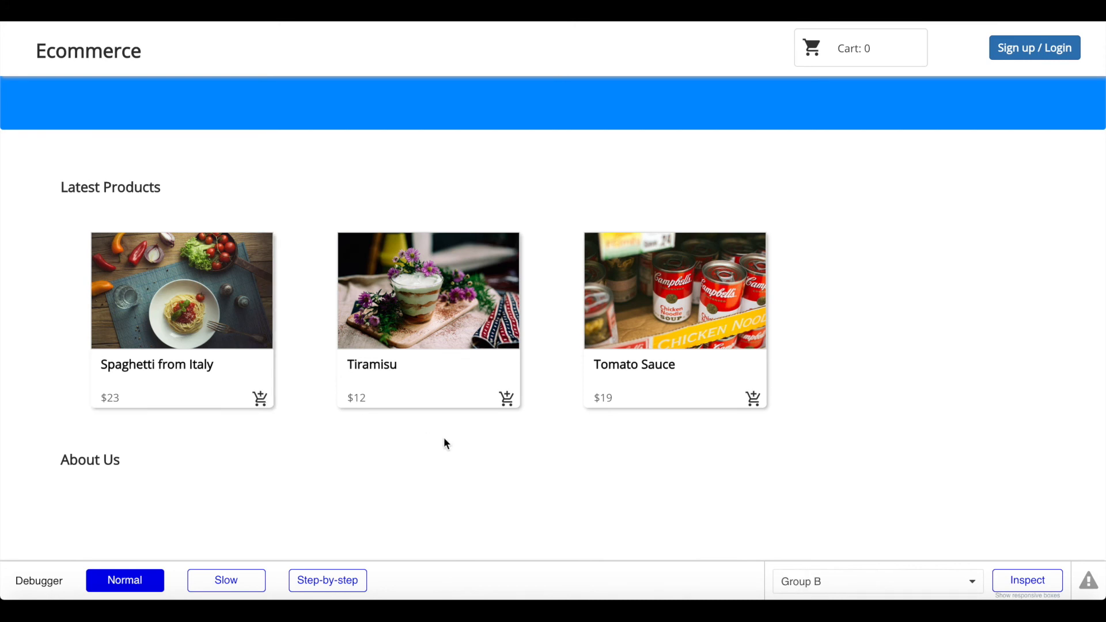
{"action": "left_click", "coordinate": [370, 374]}
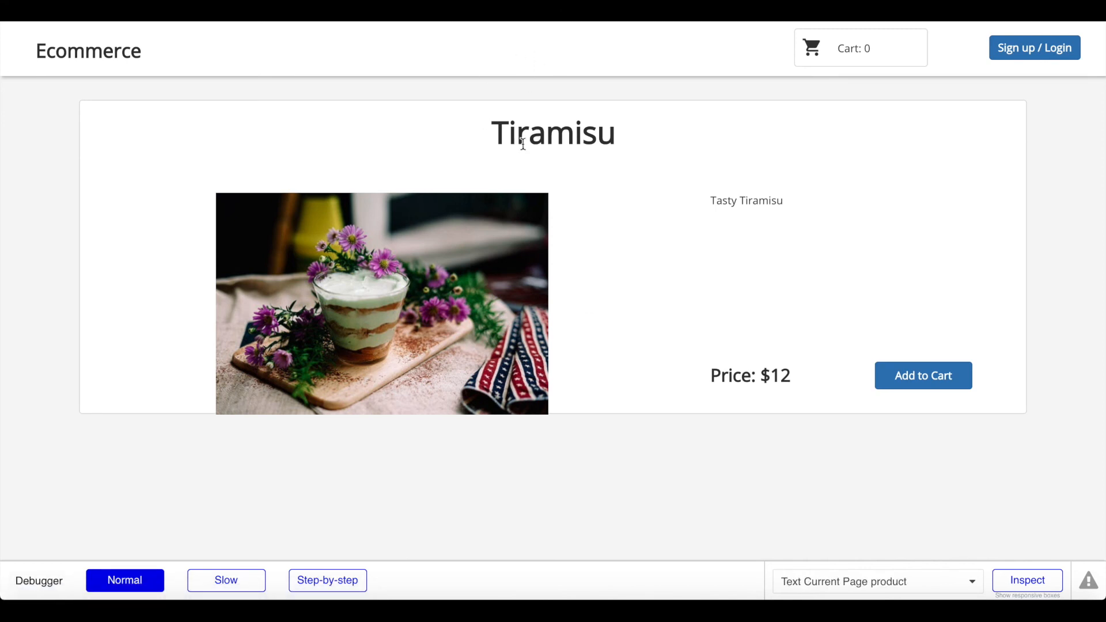
{"action": "left_click_drag", "start_coordinate": [730, 201], "coordinate": [840, 206]}
{"action": "left_click", "coordinate": [841, 207]}
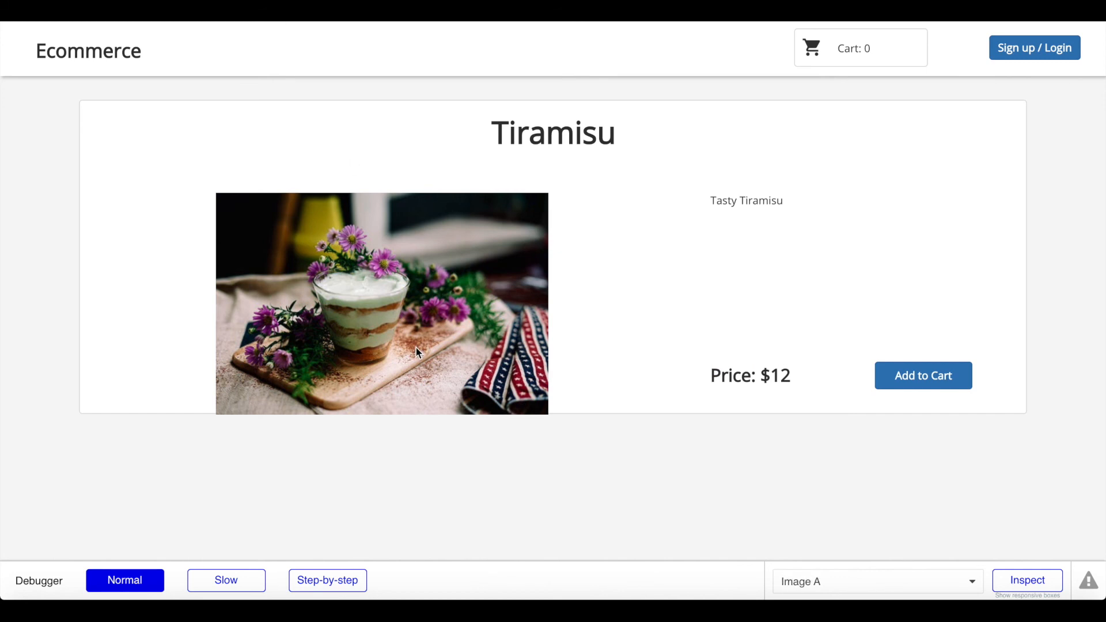
{"action": "left_click", "coordinate": [546, 47]}
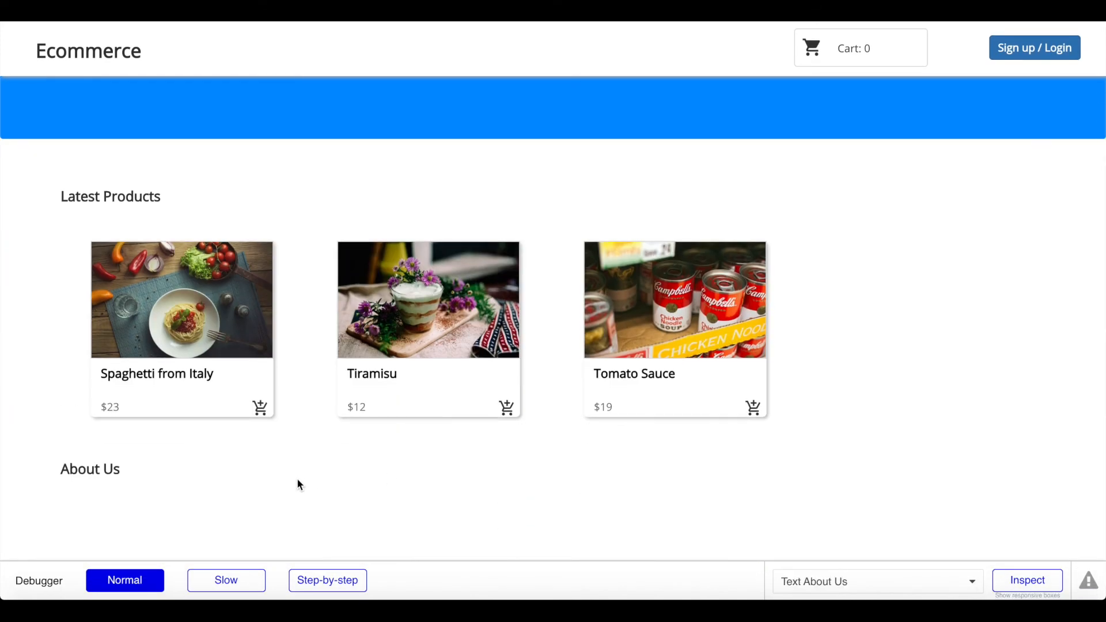
Step: Add Spaghetti from Italy, Tomato Sauce and Tiramisu to the cart, raising the count to 3
{"action": "left_click", "coordinate": [261, 409]}
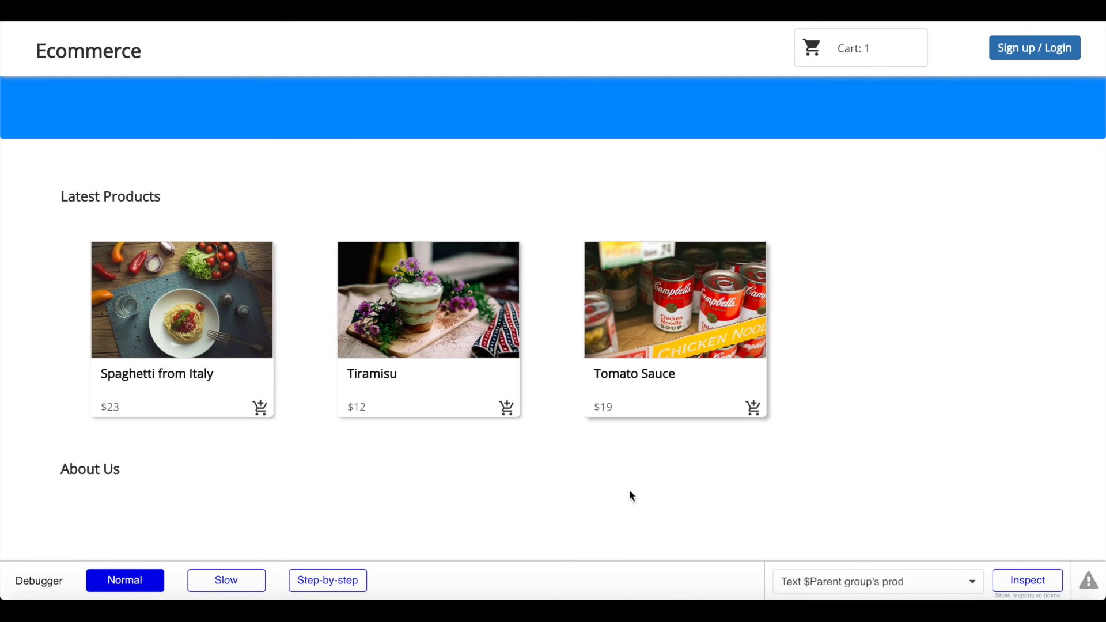
{"action": "left_click", "coordinate": [754, 408]}
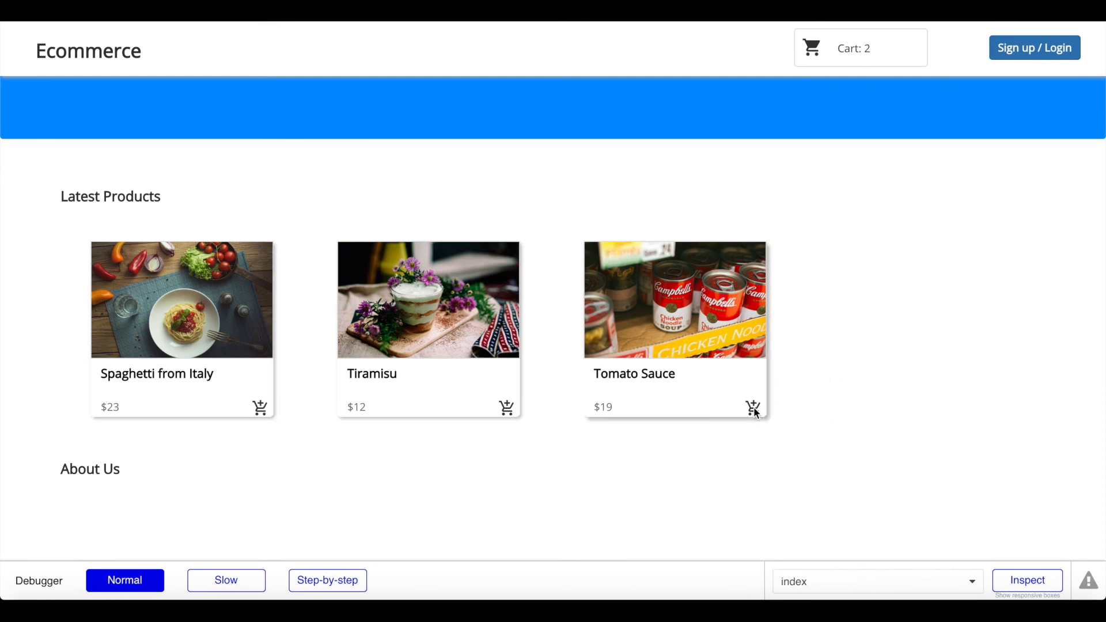
{"action": "left_click", "coordinate": [506, 408]}
{"action": "scroll", "coordinate": [469, 502], "scroll_direction": "down", "scroll_amount": 1}
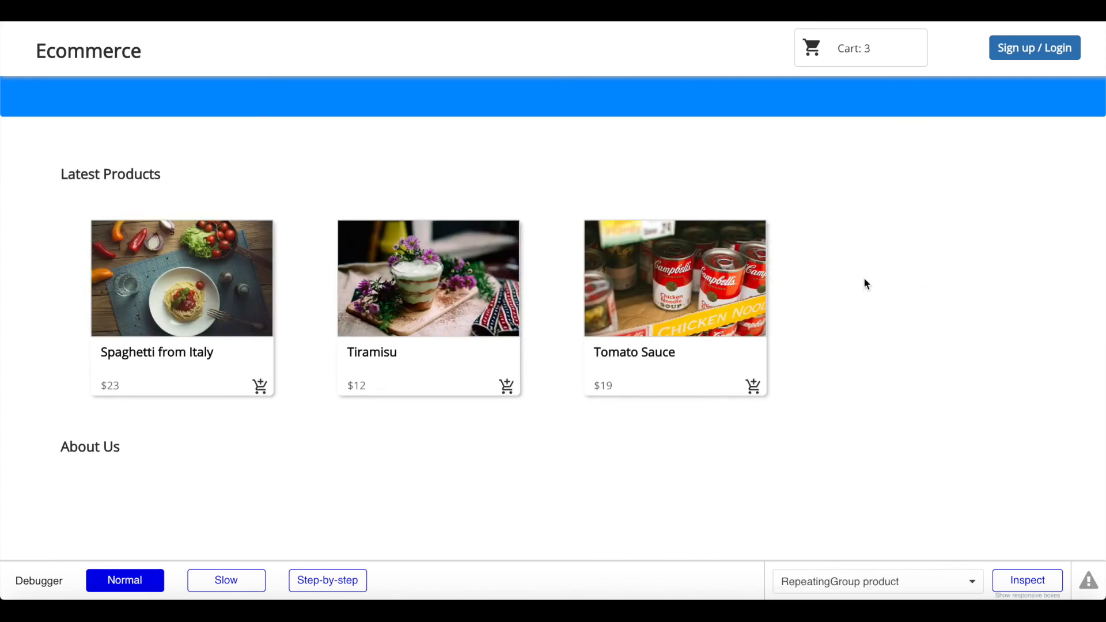
{"action": "left_click_drag", "start_coordinate": [896, 44], "coordinate": [806, 56]}
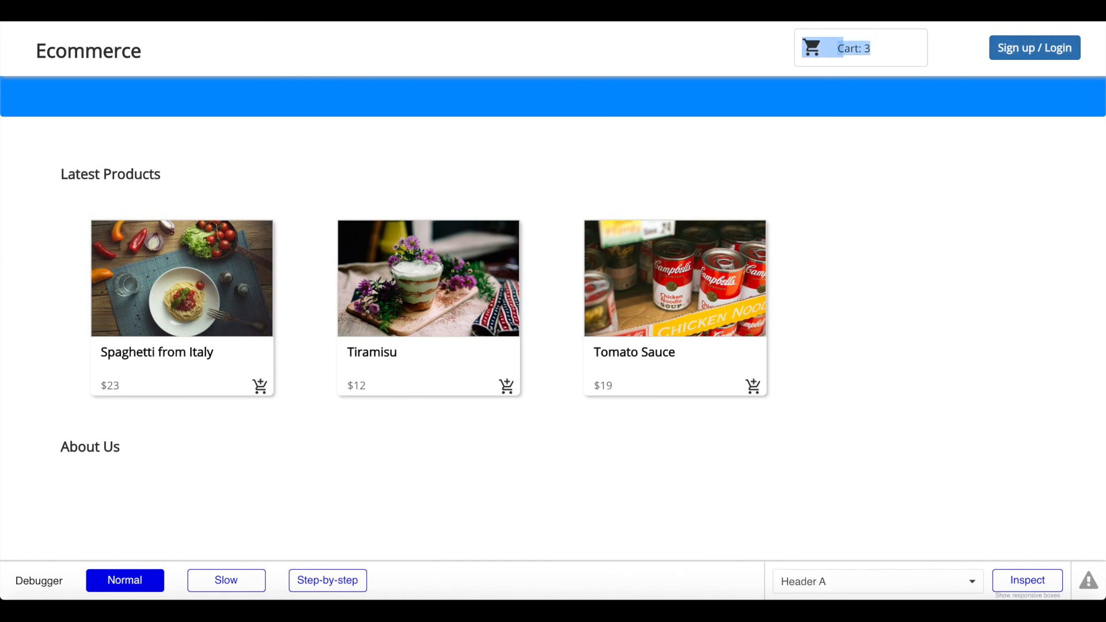
{"action": "key", "text": "ctrl+Tab"}
Step: In the Header reusable, give the cart group a click workflow with Go to page cart
{"action": "left_click", "coordinate": [129, 34]}
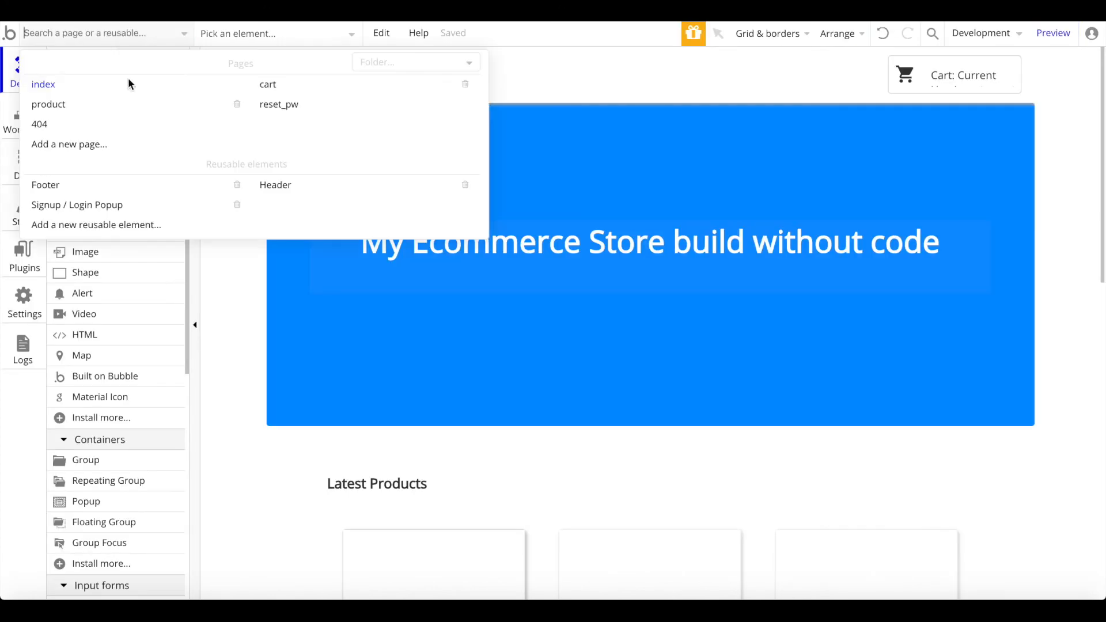
{"action": "left_click", "coordinate": [305, 185]}
{"action": "left_click", "coordinate": [853, 86]}
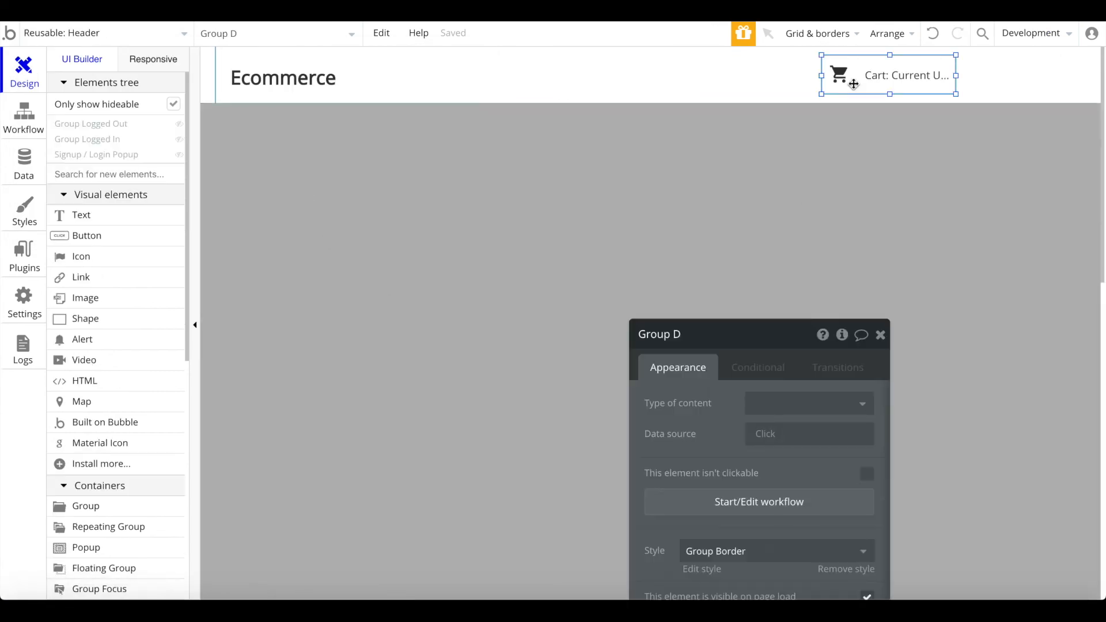
{"action": "left_click", "coordinate": [739, 510]}
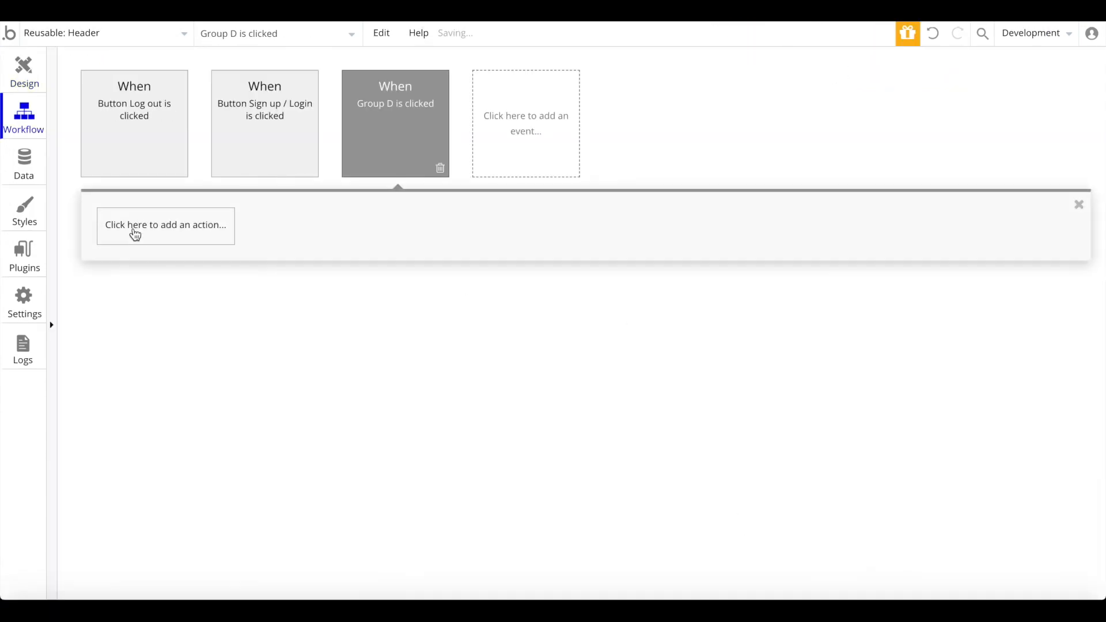
{"action": "left_click", "coordinate": [134, 231]}
{"action": "mouse_move", "coordinate": [135, 284]}
{"action": "left_click", "coordinate": [288, 253]}
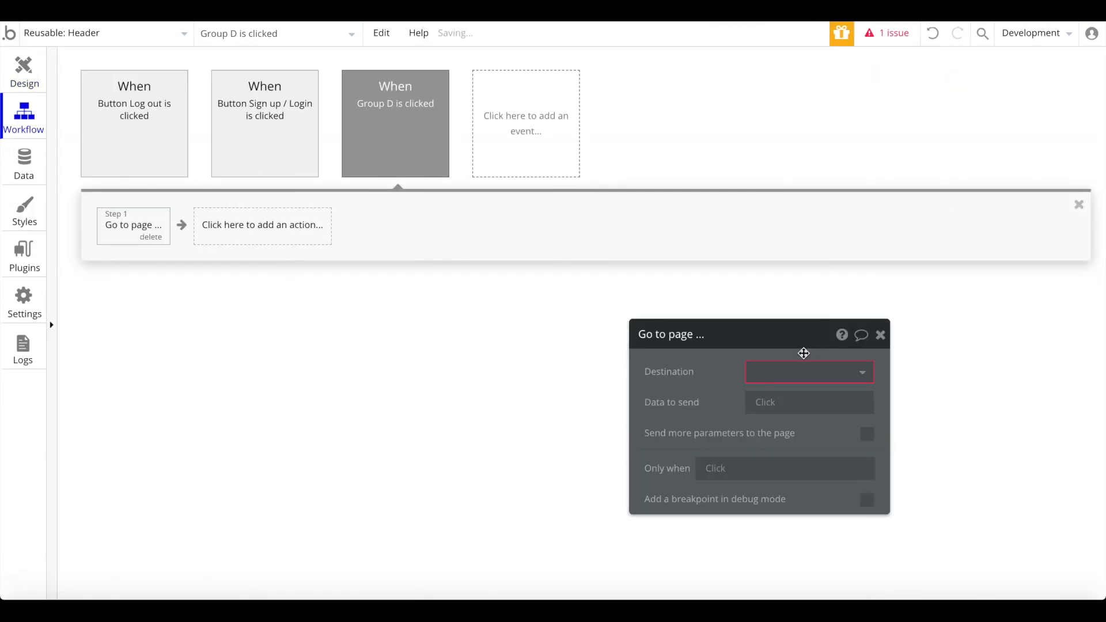
{"action": "left_click", "coordinate": [800, 372]}
{"action": "left_click", "coordinate": [784, 424]}
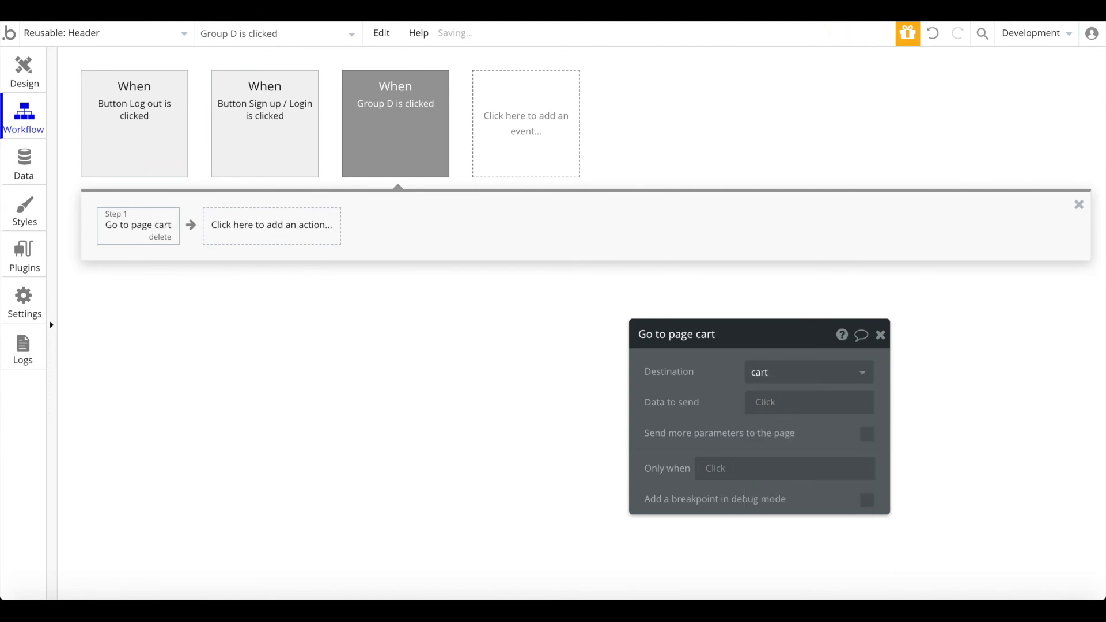
{"action": "key", "text": "ctrl+Tab"}
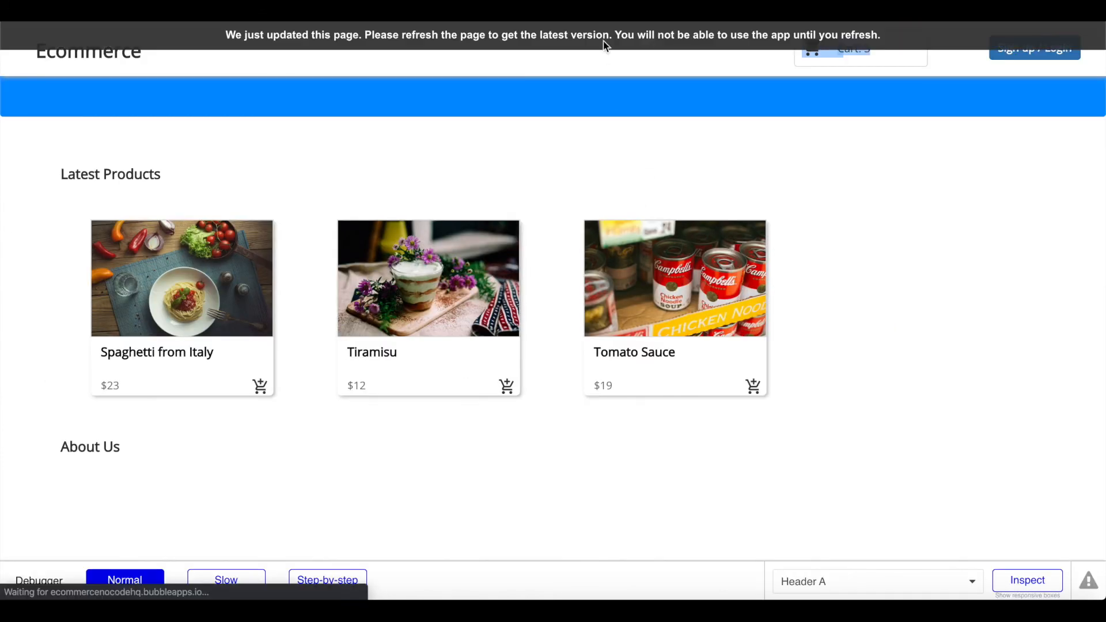
Step: Refresh the preview, open My Cart from the header, and check the $54 total
{"action": "left_click", "coordinate": [606, 31]}
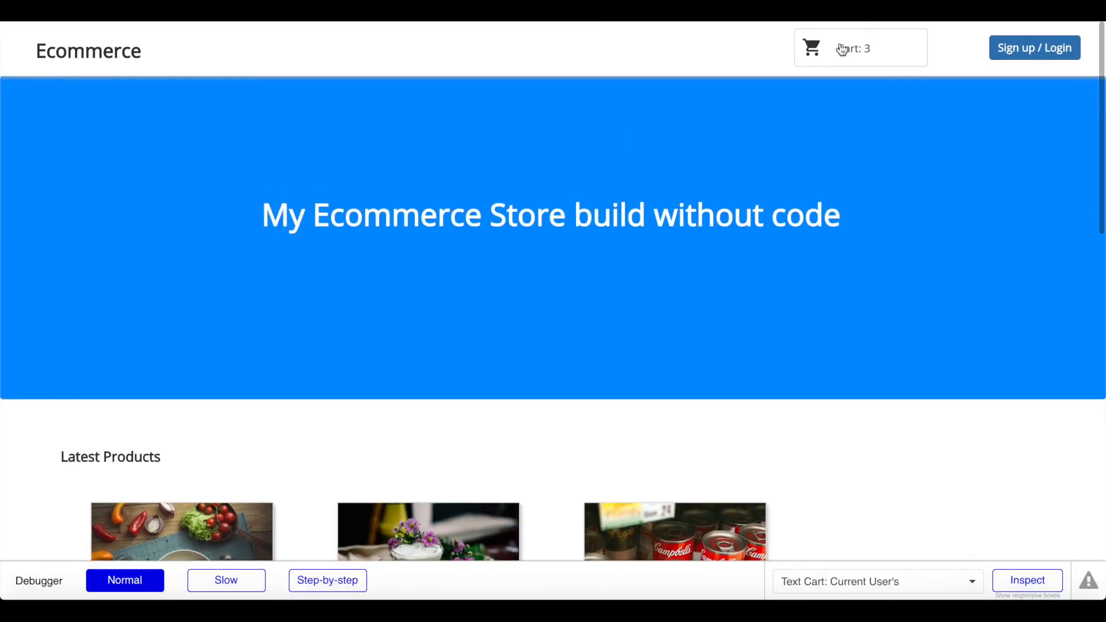
{"action": "left_click", "coordinate": [843, 49]}
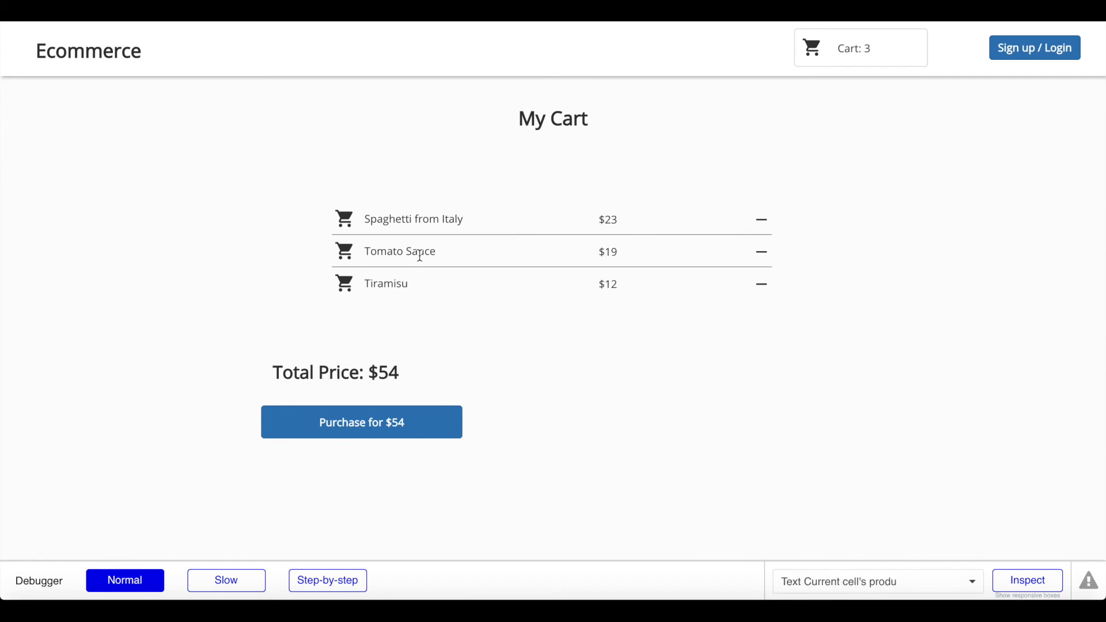
{"action": "left_click_drag", "start_coordinate": [294, 376], "coordinate": [441, 378]}
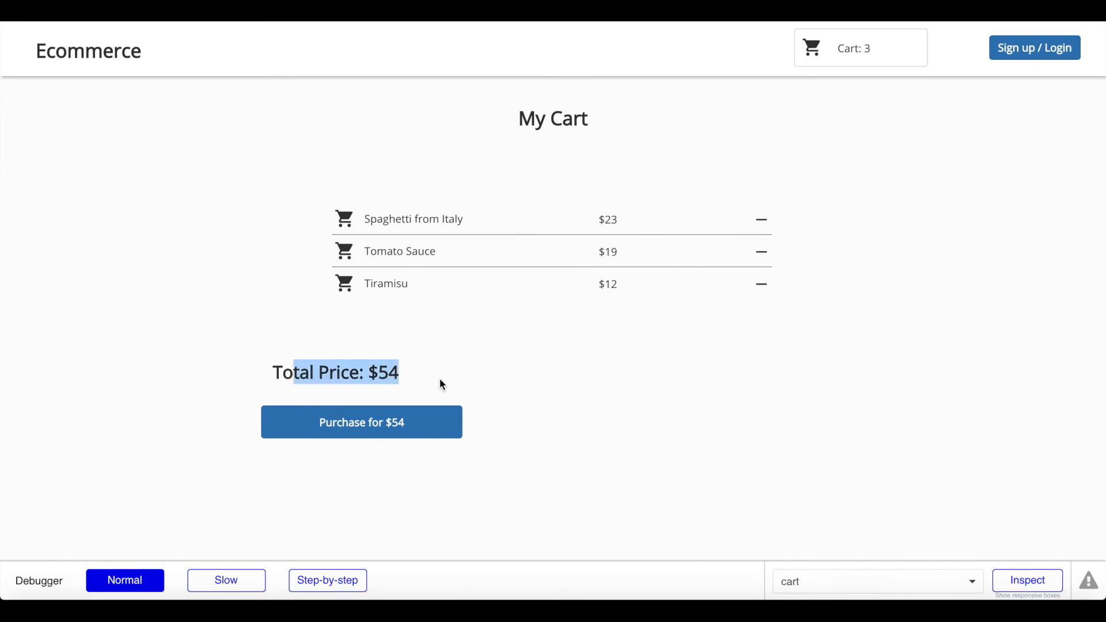
{"action": "left_click", "coordinate": [440, 379]}
{"action": "left_click_drag", "start_coordinate": [368, 373], "coordinate": [406, 379]}
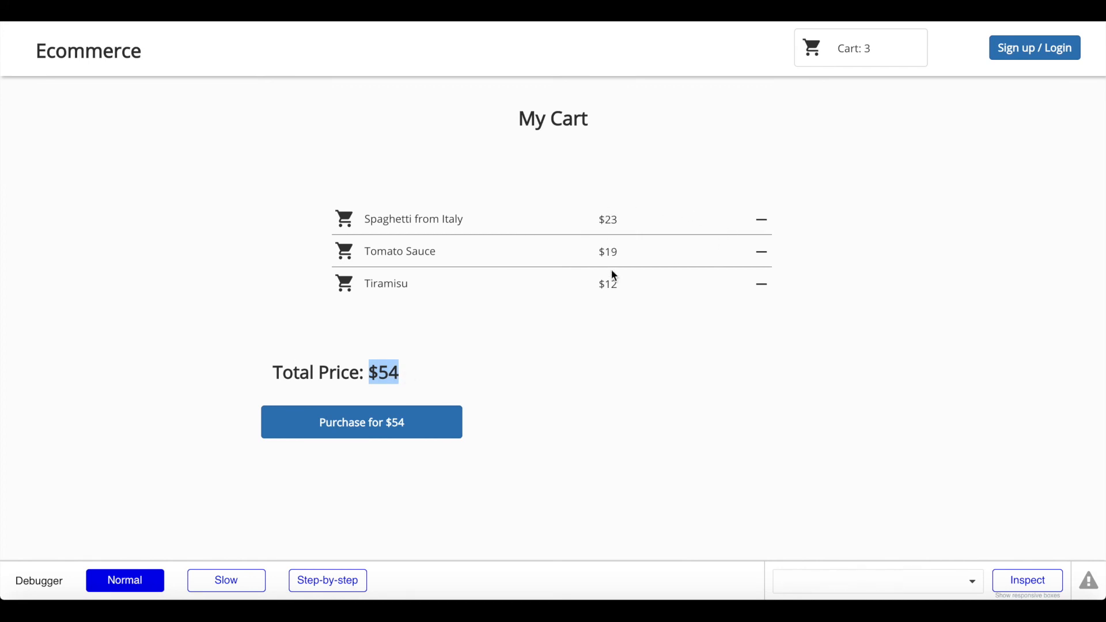
{"action": "left_click", "coordinate": [616, 348]}
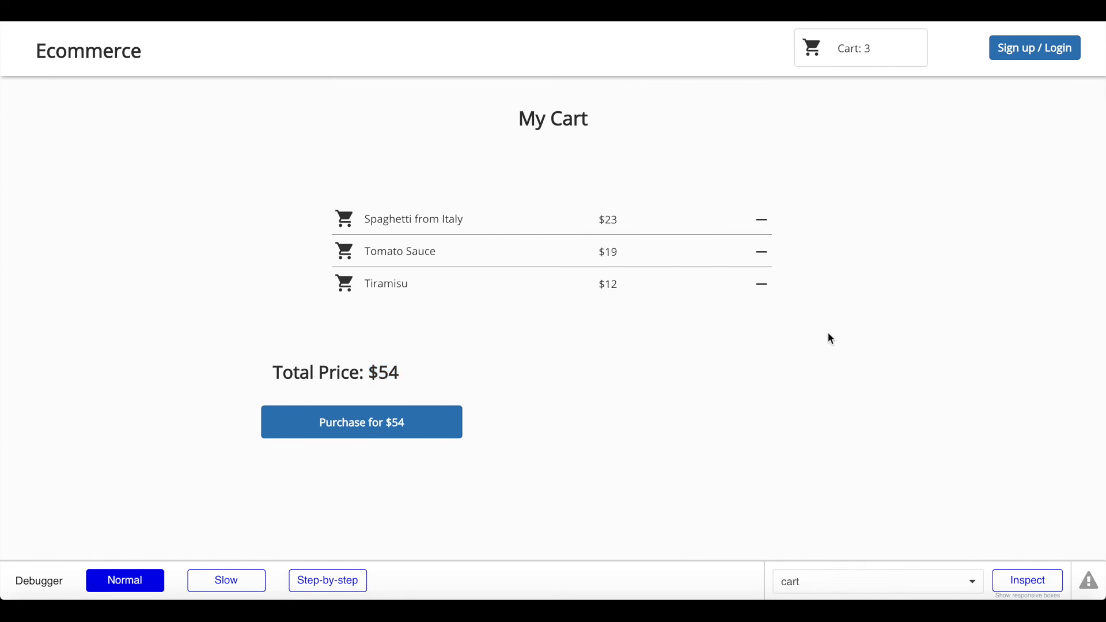
Step: Remove Tiramisu to leave $42, then try Purchase logged out and dismiss the login popup
{"action": "left_click", "coordinate": [767, 281]}
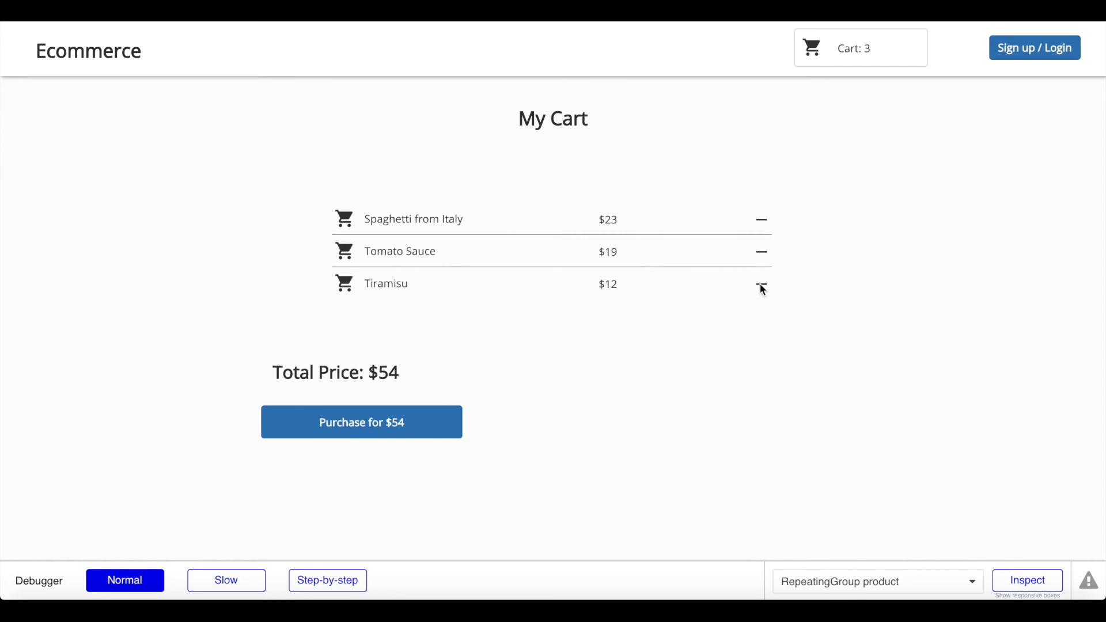
{"action": "left_click", "coordinate": [761, 284]}
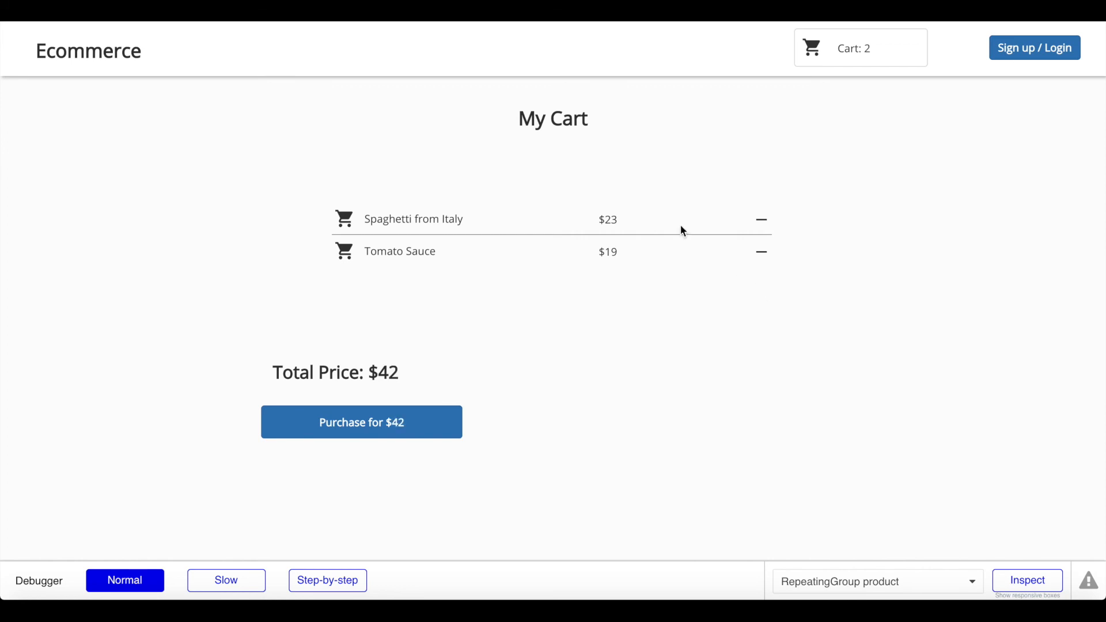
{"action": "left_click", "coordinate": [347, 383]}
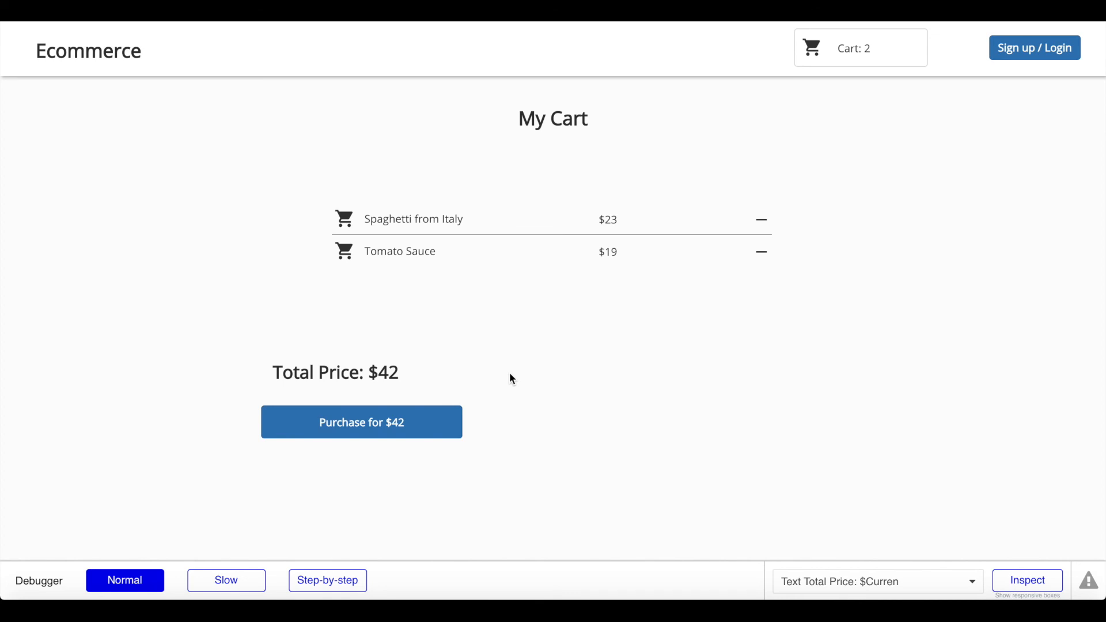
{"action": "left_click", "coordinate": [389, 428]}
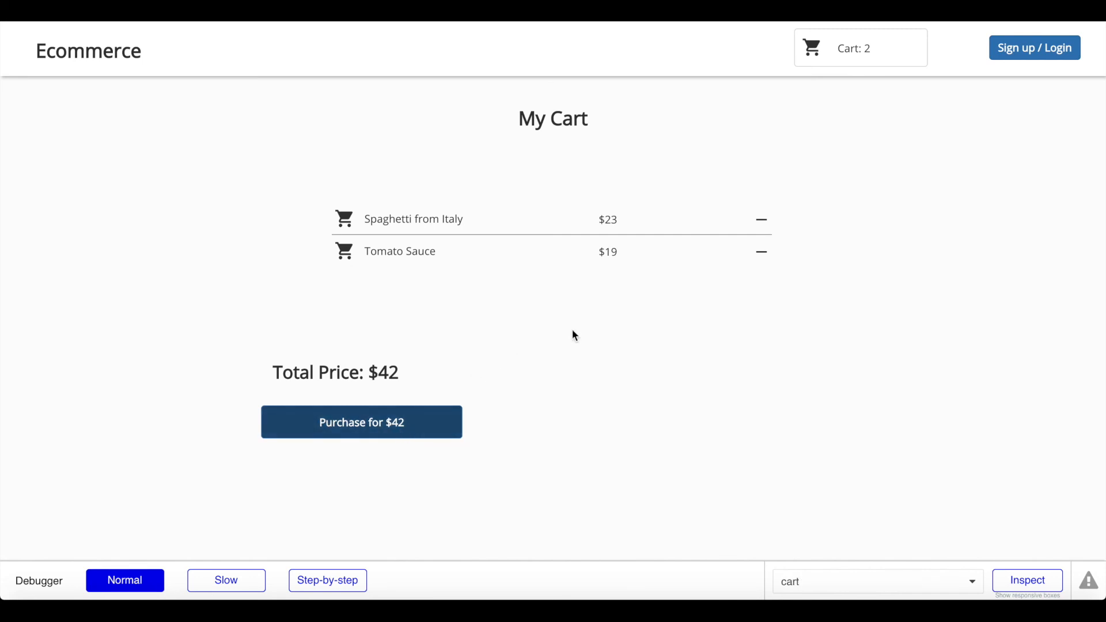
{"action": "left_click", "coordinate": [1027, 49]}
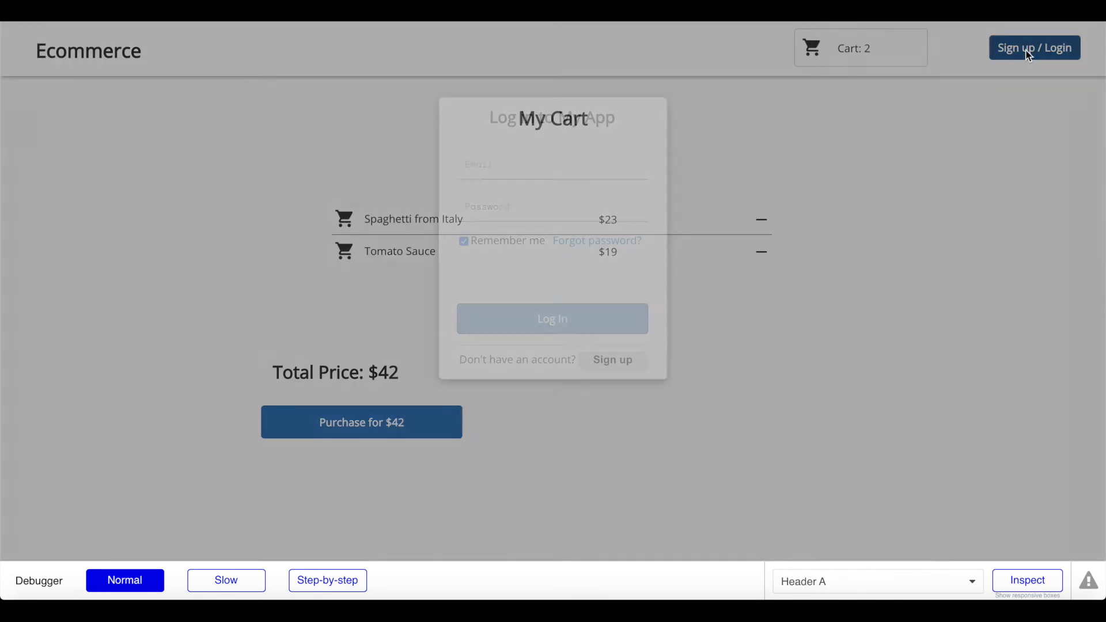
{"action": "left_click", "coordinate": [876, 122]}
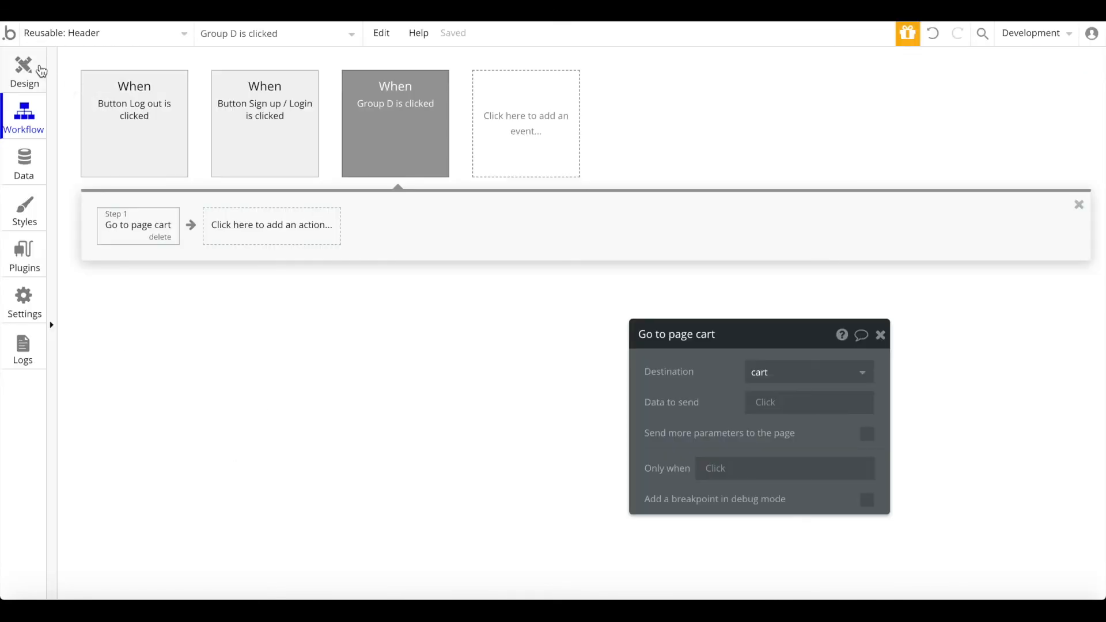
Step: On the cart page, set the Purchase workflow's Step 1 animation to Transition FadeIn
{"action": "left_click", "coordinate": [57, 33]}
{"action": "left_click", "coordinate": [268, 85]}
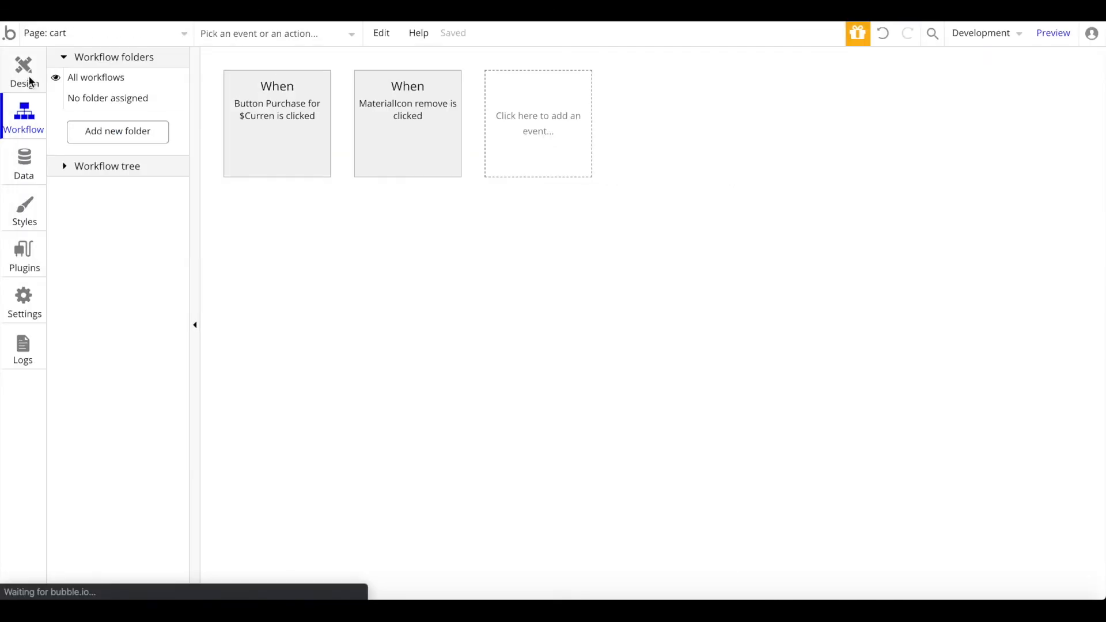
{"action": "left_click", "coordinate": [24, 78]}
{"action": "left_click", "coordinate": [462, 457]}
{"action": "left_click", "coordinate": [743, 478]}
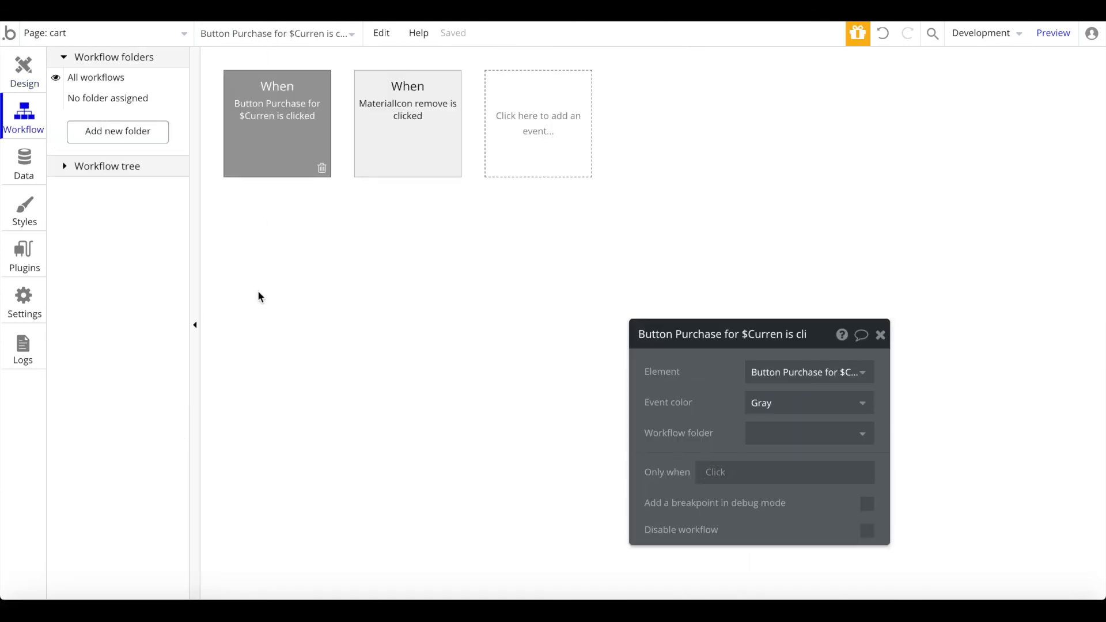
{"action": "left_click", "coordinate": [281, 237]}
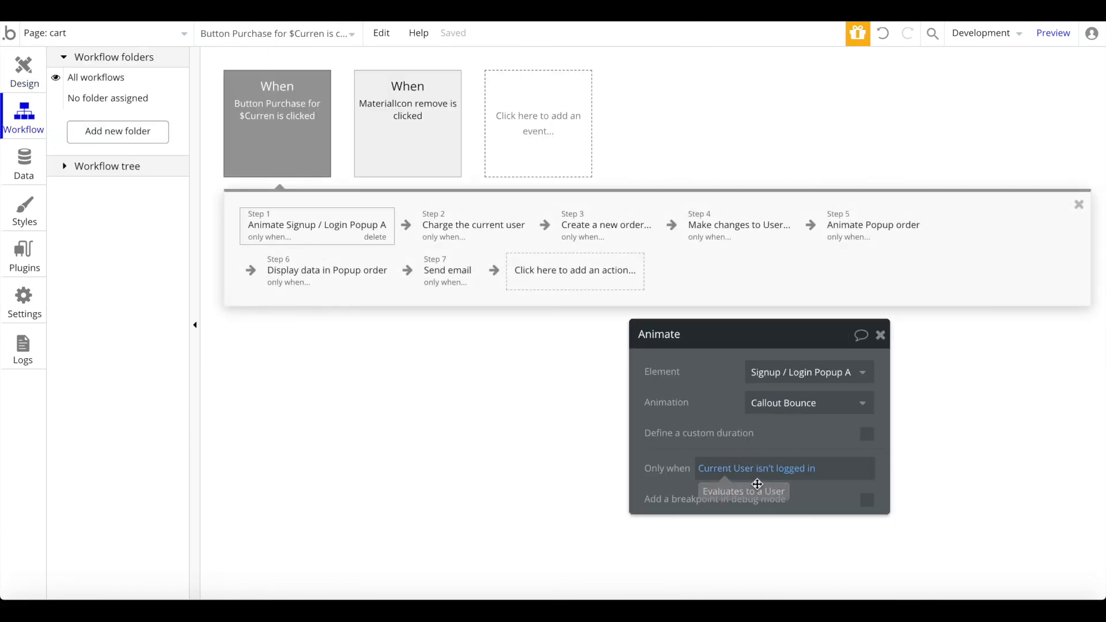
{"action": "left_click", "coordinate": [823, 401]}
{"action": "scroll", "coordinate": [812, 467], "scroll_direction": "down", "scroll_amount": 2}
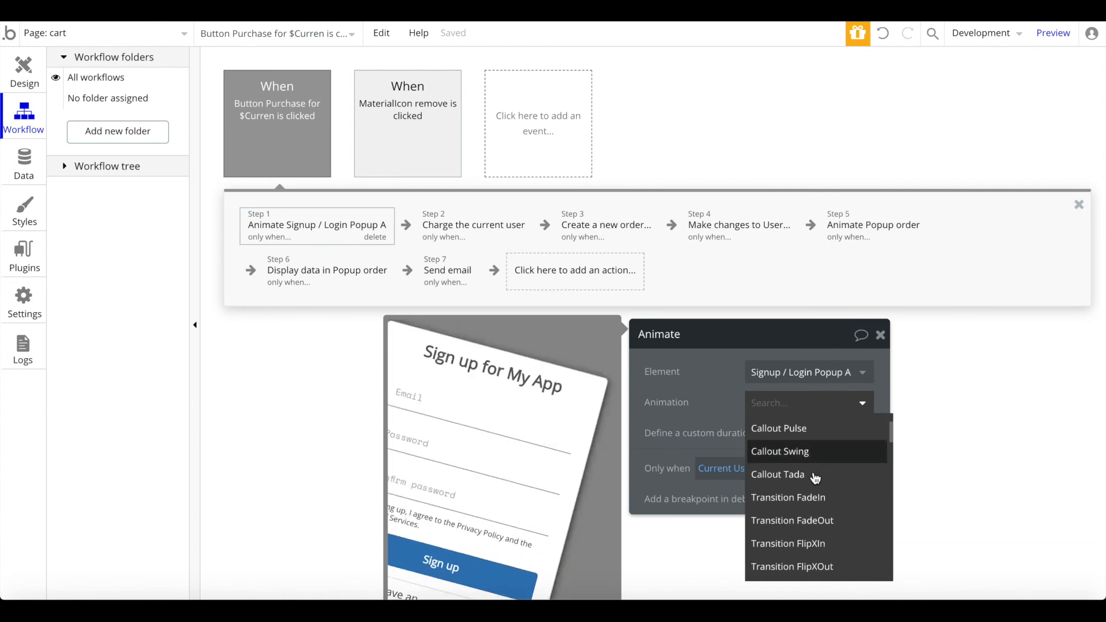
{"action": "left_click", "coordinate": [807, 474]}
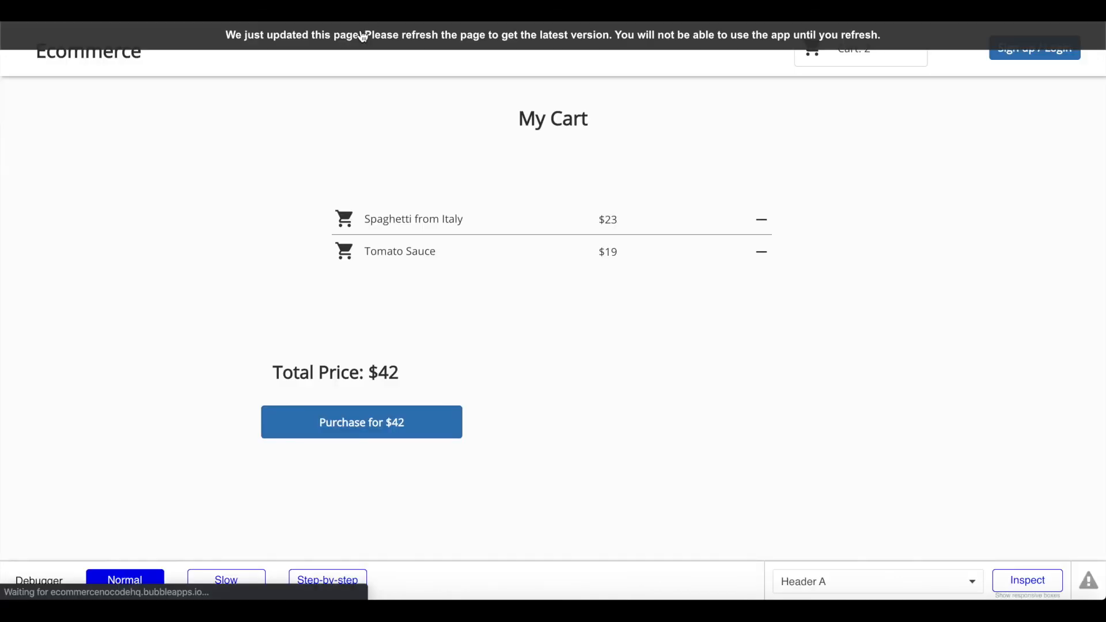
Step: Refresh the preview, click Purchase, and sign up with an email and matching password
{"action": "left_click", "coordinate": [363, 36]}
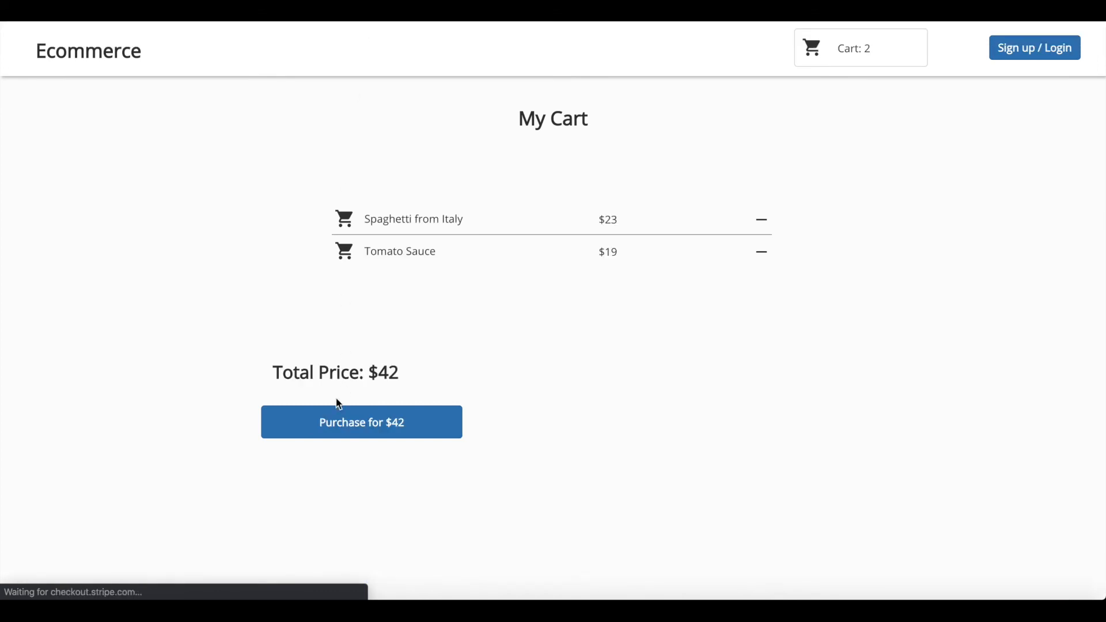
{"action": "left_click", "coordinate": [335, 420]}
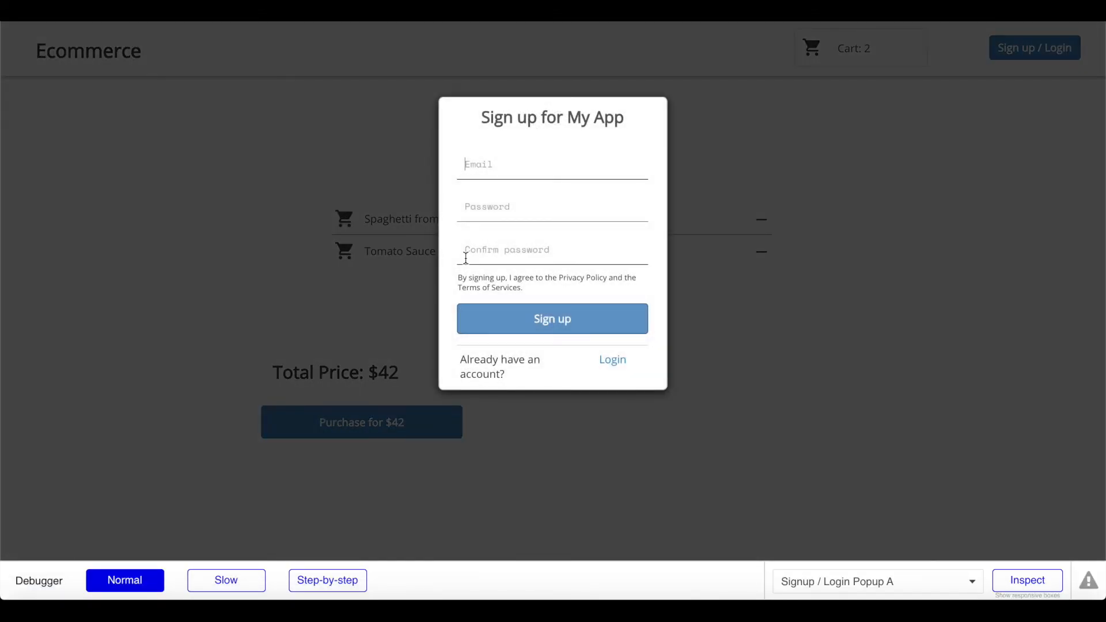
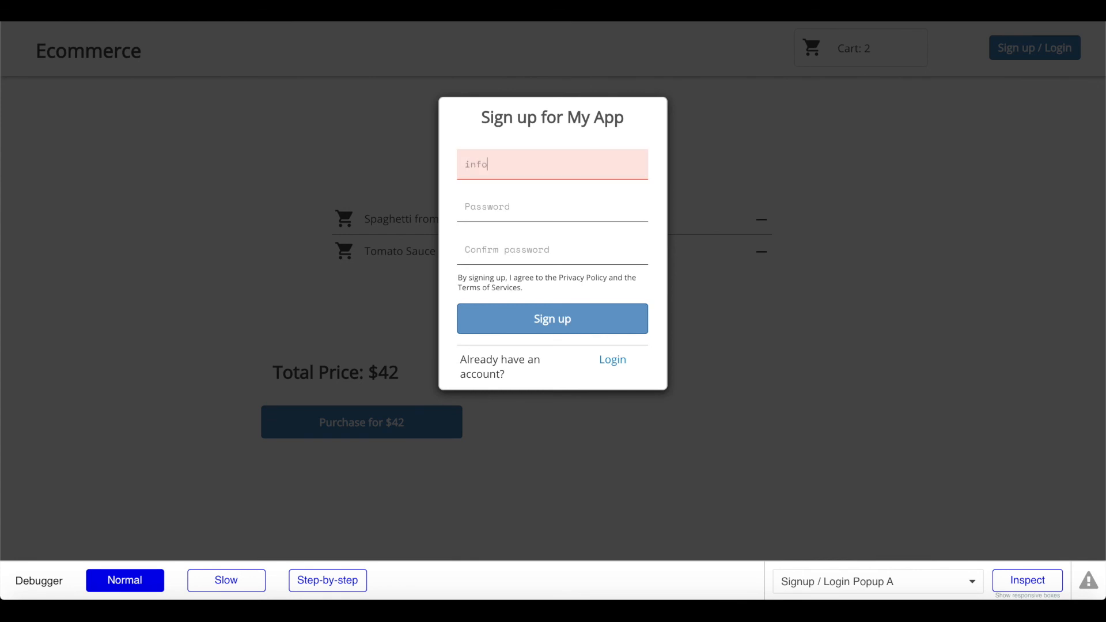
{"action": "key", "text": "Tab"}
{"action": "type", "text": "•••••"}
{"action": "key", "text": "BackSpace"}
{"action": "key", "text": "Tab"}
{"action": "type", "text": "••••"}
{"action": "left_click", "coordinate": [529, 330]}
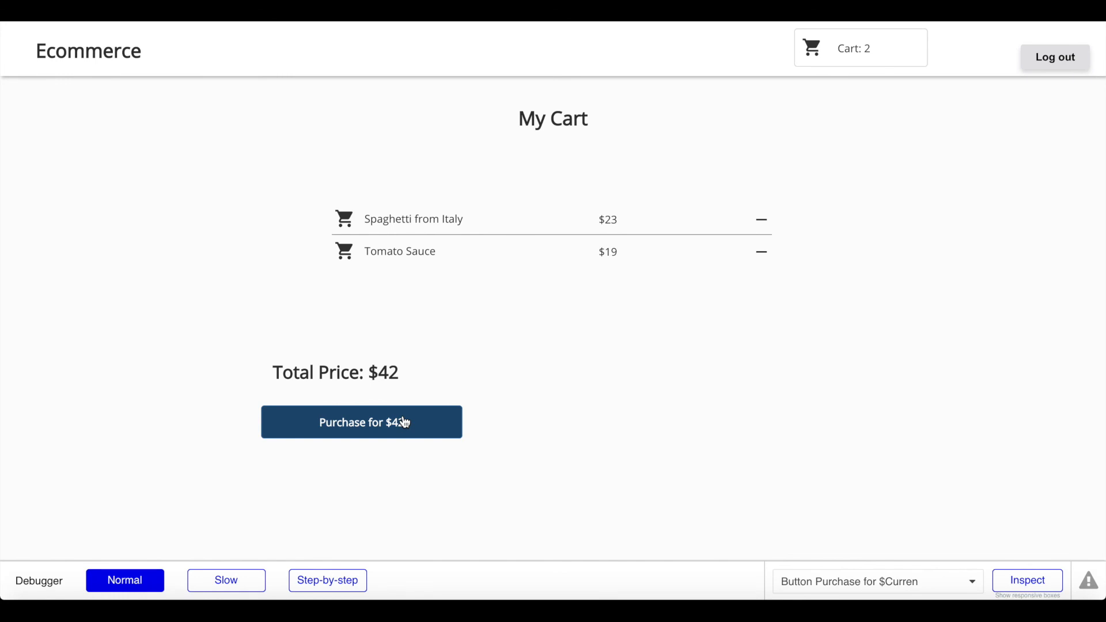
Step: Start checkout for the $42 cart, close the payment dialog, and reopen it
{"action": "left_click", "coordinate": [408, 433]}
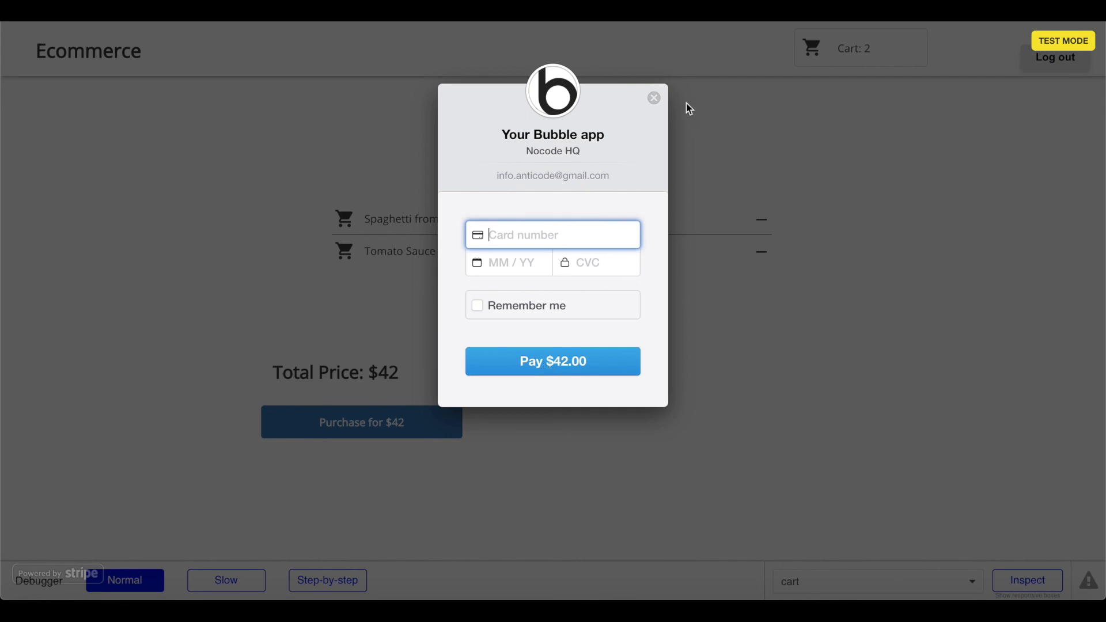
{"action": "left_click", "coordinate": [655, 99]}
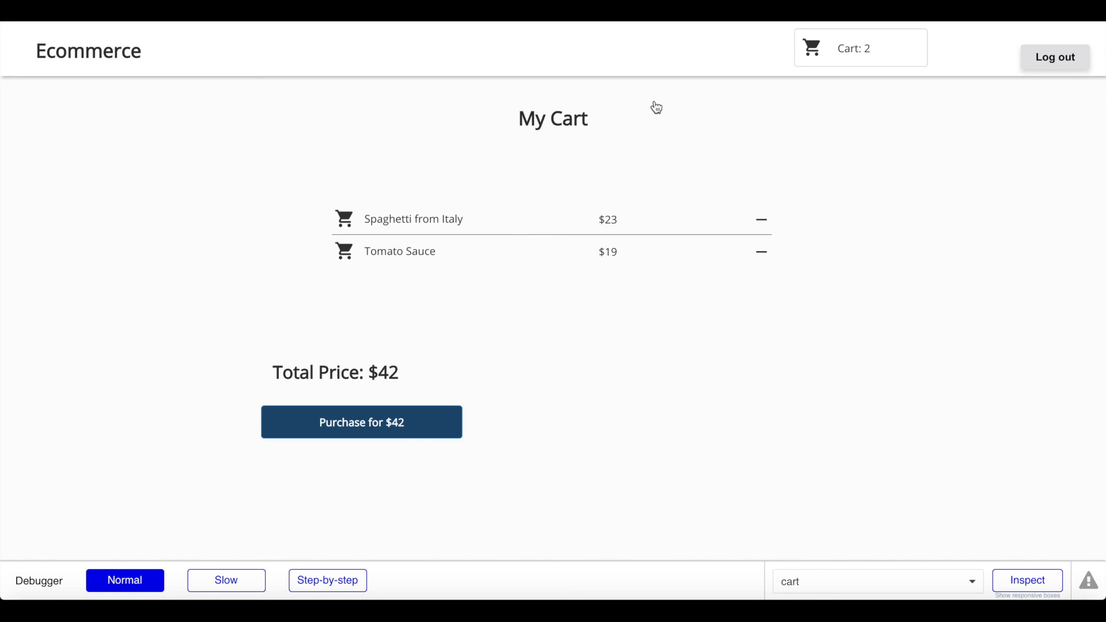
{"action": "left_click", "coordinate": [418, 428]}
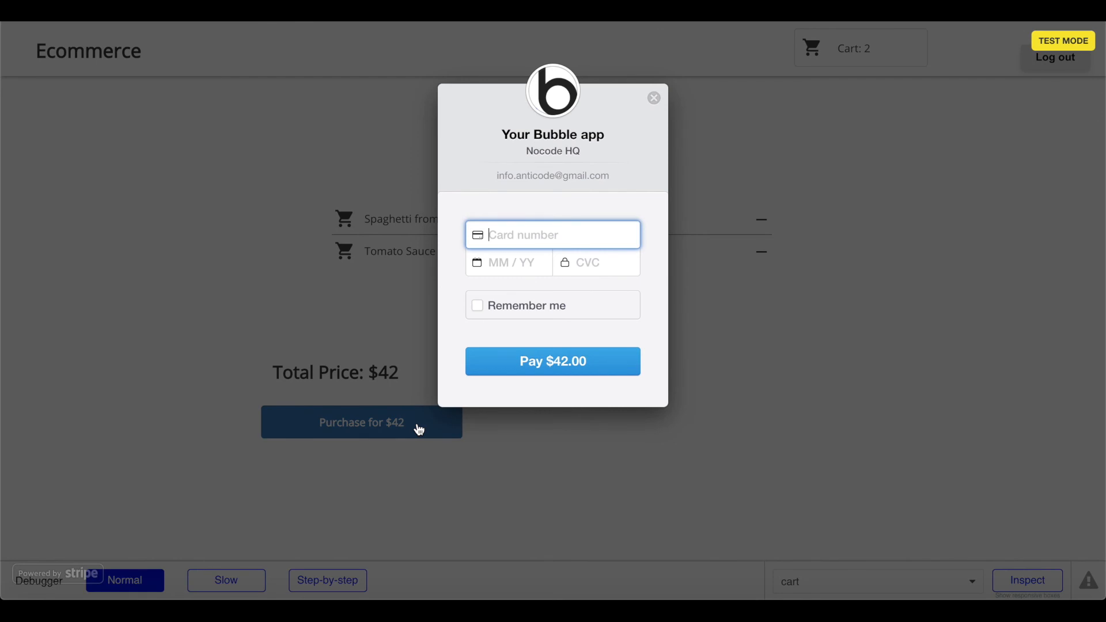
Step: Pay $42.00 with the Stripe test card details and acknowledge the successful charge message
{"action": "type", "text": "4242 4242 4242 4242"}
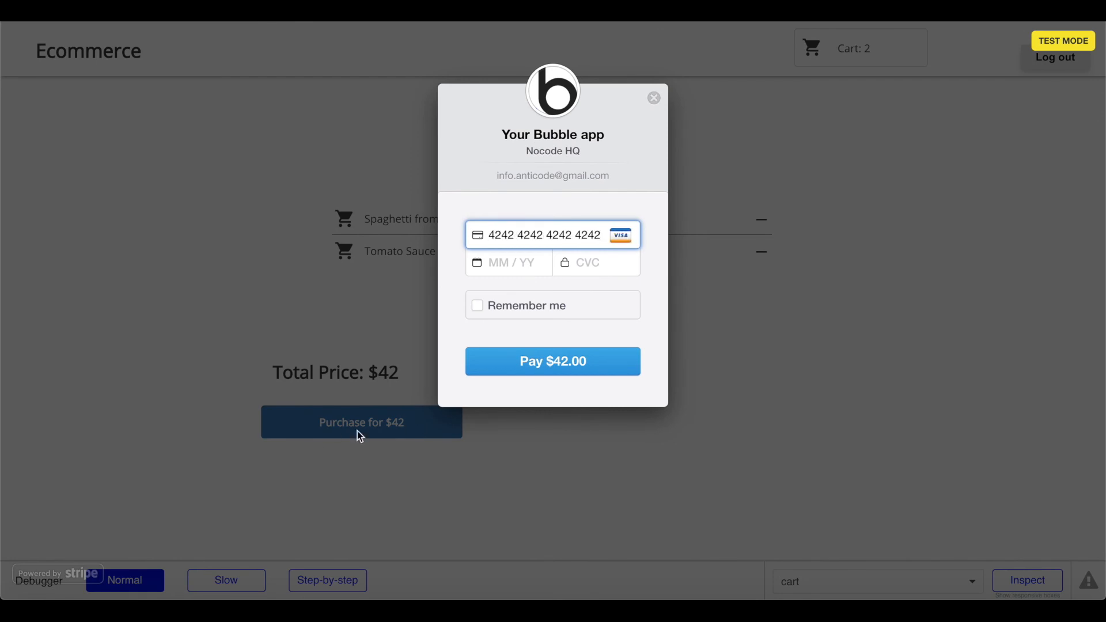
{"action": "left_click", "coordinate": [510, 264]}
{"action": "type", "text": "04242"}
{"action": "key", "text": "BackSpace"}
{"action": "key", "text": "Tab"}
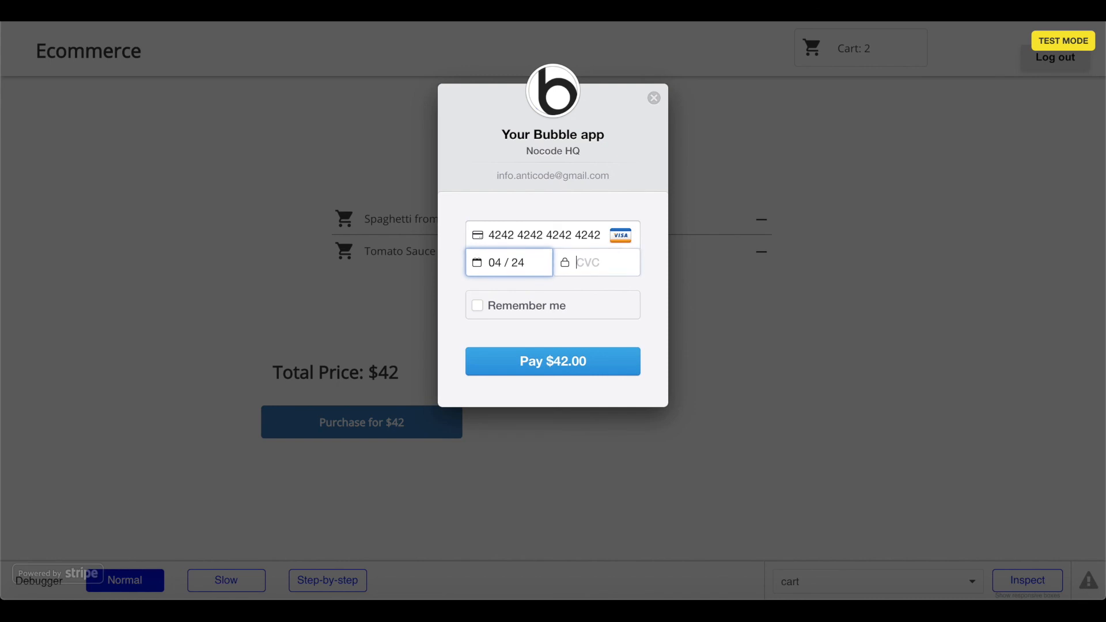
{"action": "type", "text": "4242"}
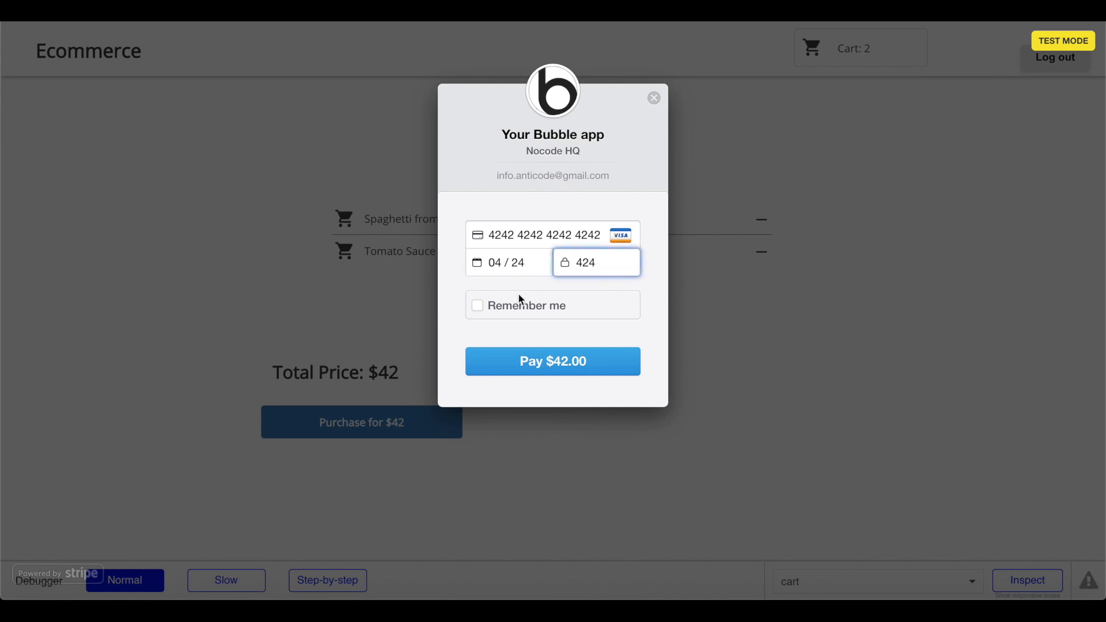
{"action": "left_click", "coordinate": [546, 360]}
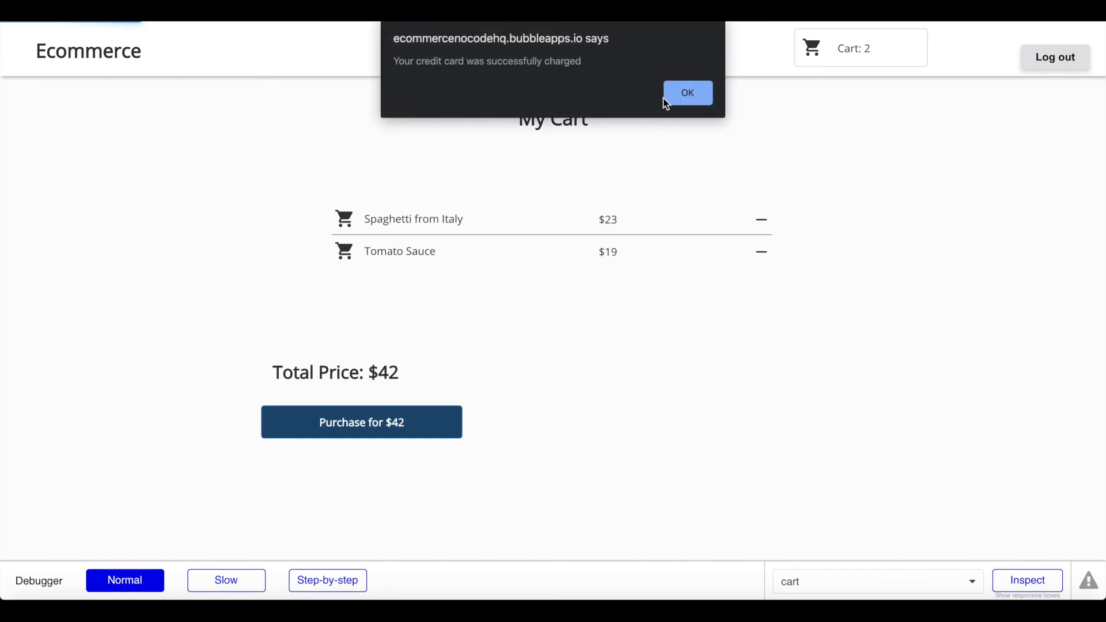
{"action": "left_click", "coordinate": [686, 96]}
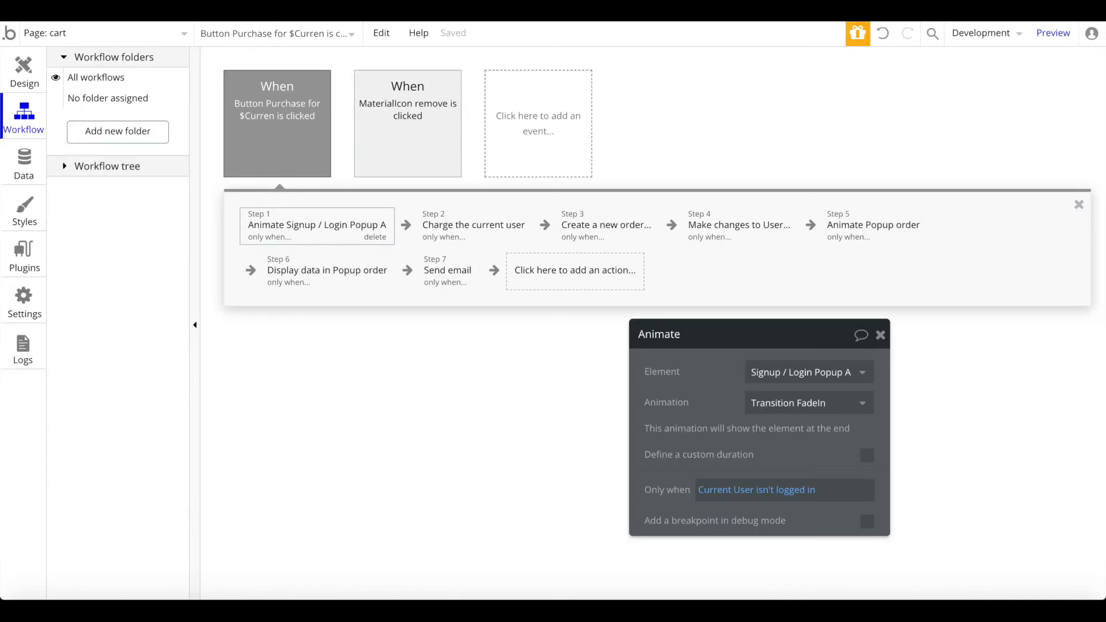
Step: Set Step 5's Popup order animation to Transition FadeIn, then open the Data tab
{"action": "left_click", "coordinate": [873, 226]}
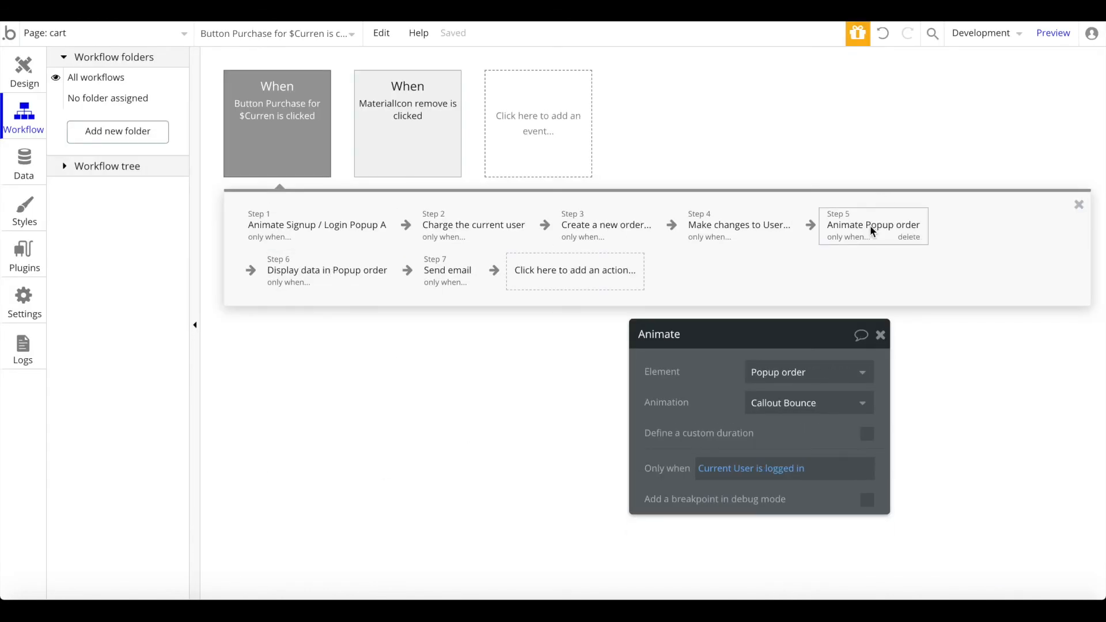
{"action": "left_click", "coordinate": [784, 402]}
{"action": "scroll", "coordinate": [784, 461], "scroll_direction": "down", "scroll_amount": 1}
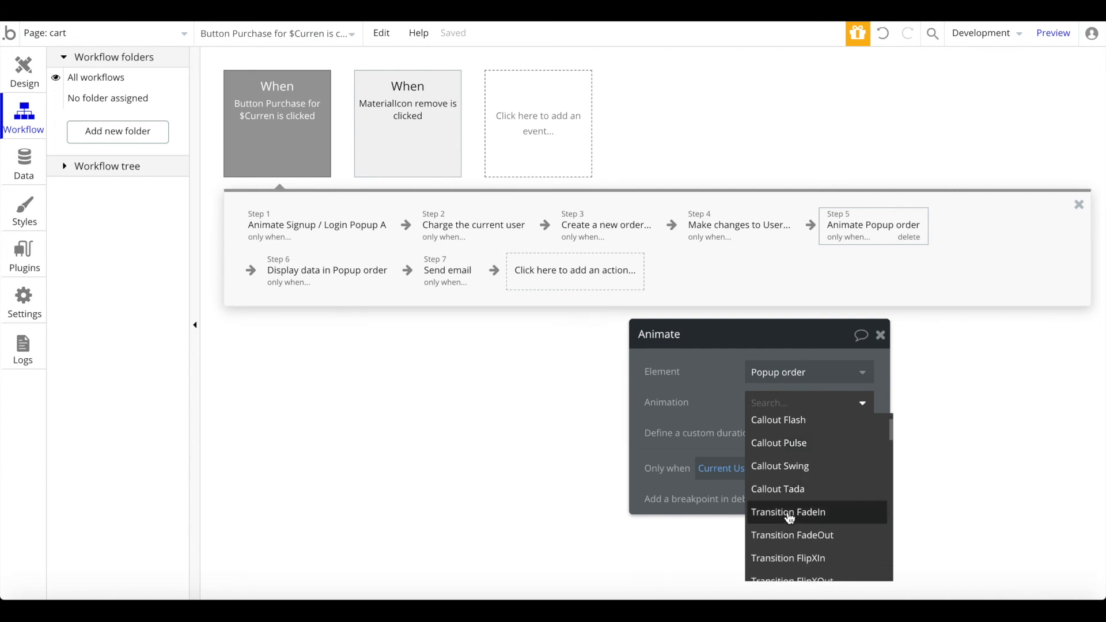
{"action": "left_click", "coordinate": [790, 519]}
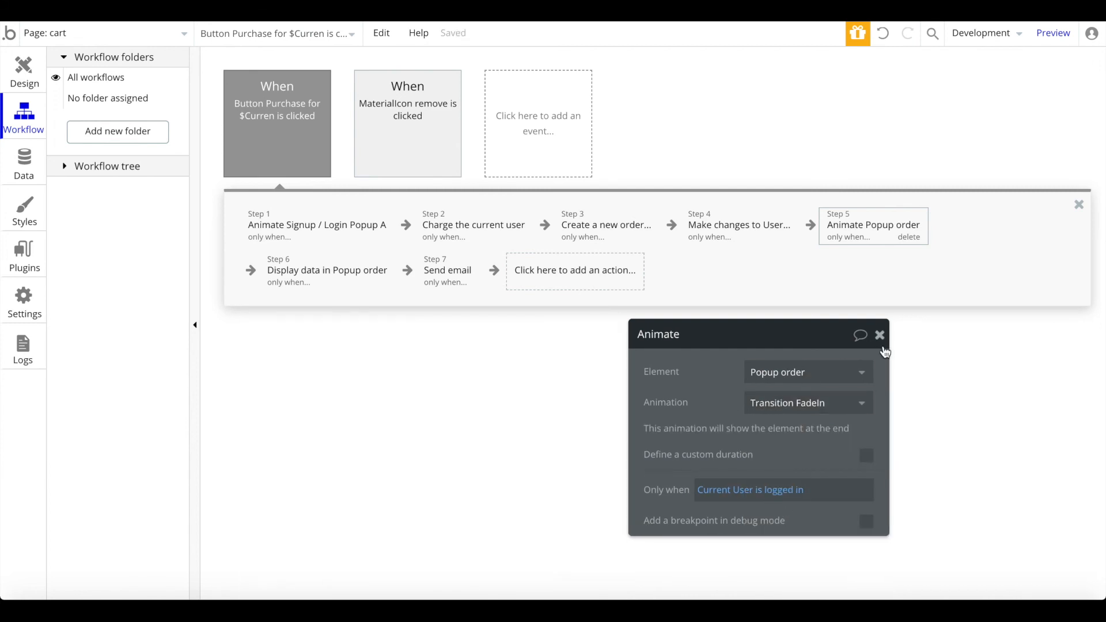
{"action": "left_click", "coordinate": [880, 335]}
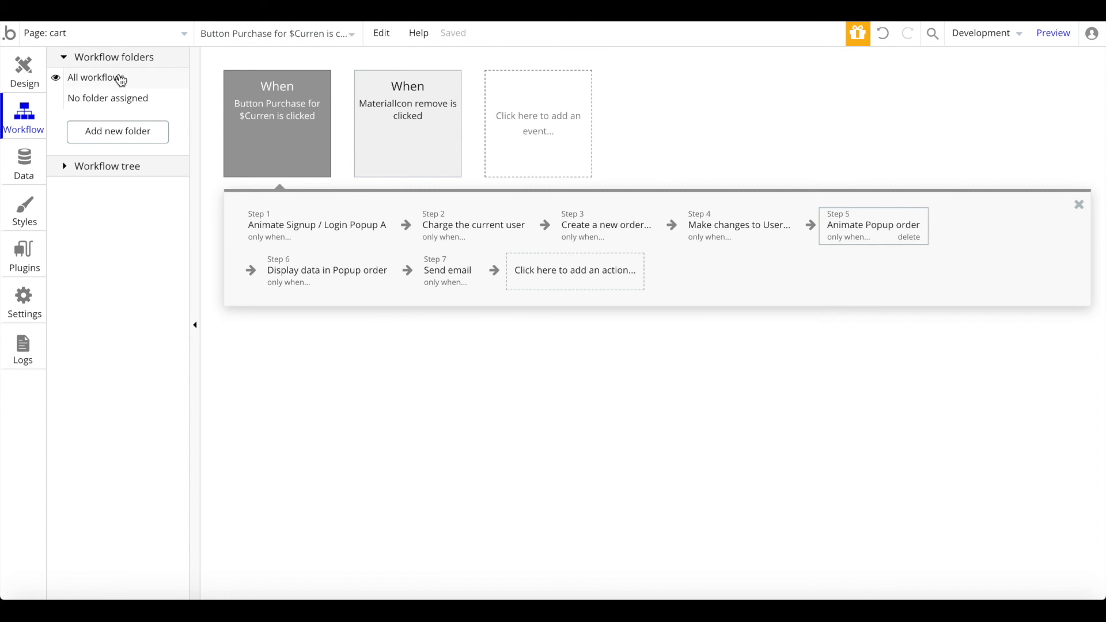
{"action": "left_click", "coordinate": [40, 168]}
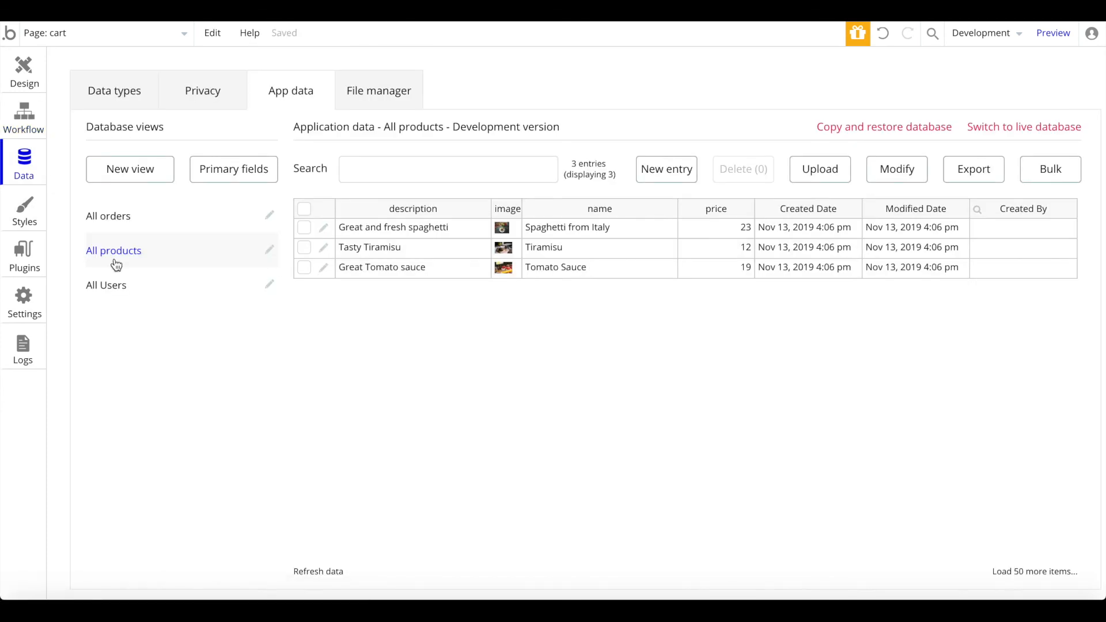
Step: Inspect the saved order of Spaghetti from Italy and Tomato Sauce totalling 42
{"action": "left_click", "coordinate": [172, 232]}
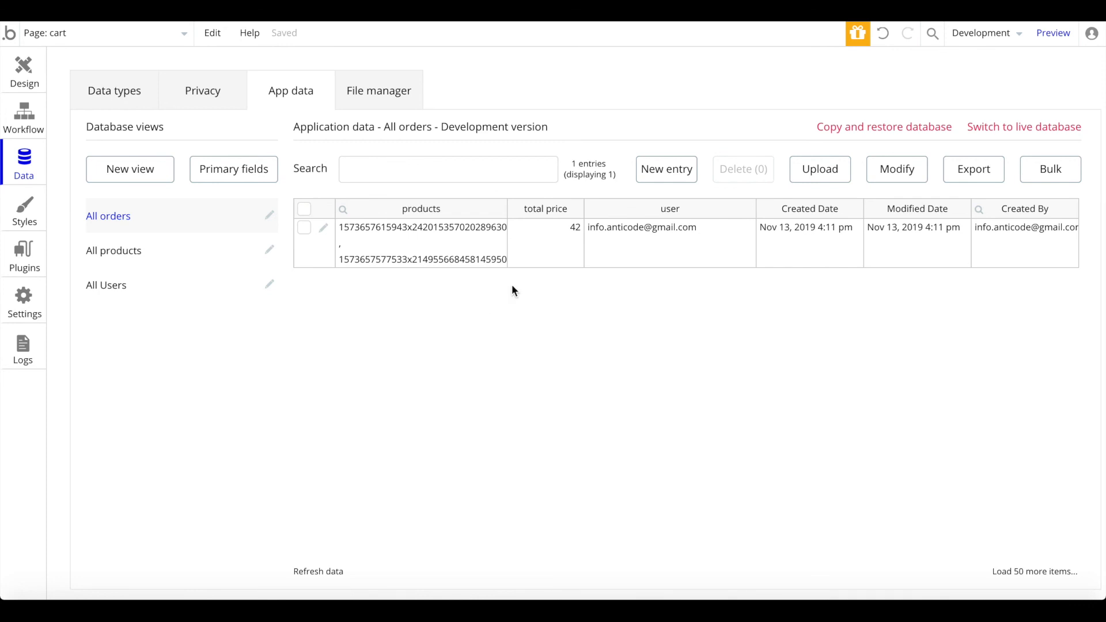
{"action": "left_click", "coordinate": [321, 228]}
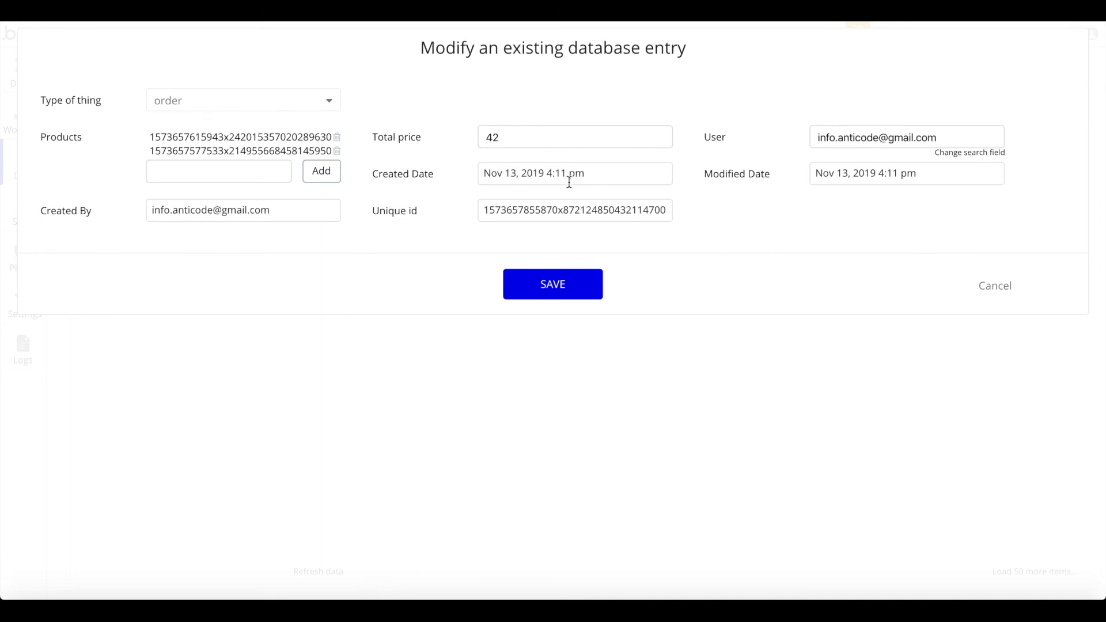
{"action": "left_click", "coordinate": [996, 286]}
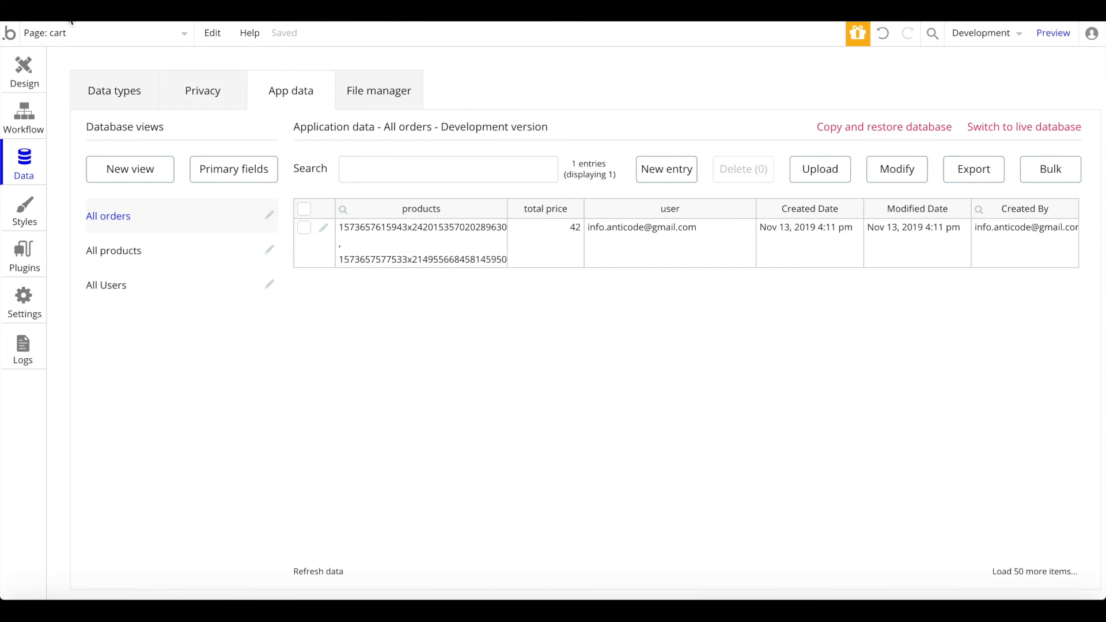
Step: Set the product's primary field to name, save, and switch to the index page
{"action": "left_click", "coordinate": [244, 168]}
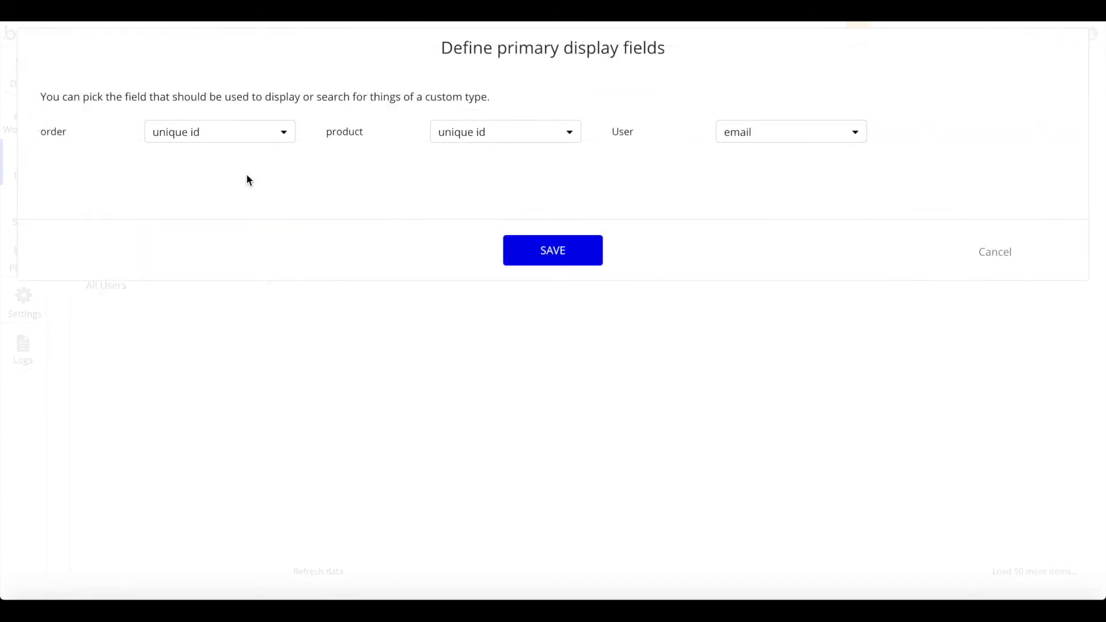
{"action": "left_click", "coordinate": [477, 144]}
{"action": "left_click", "coordinate": [450, 201]}
{"action": "left_click", "coordinate": [533, 252]}
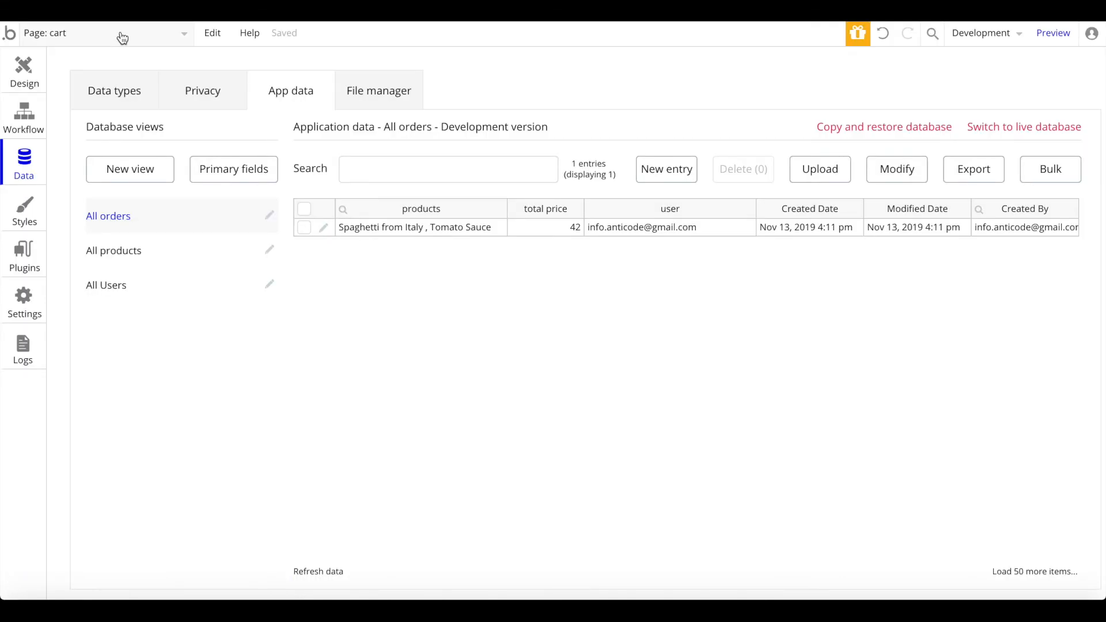
{"action": "left_click", "coordinate": [122, 38]}
{"action": "left_click", "coordinate": [106, 84]}
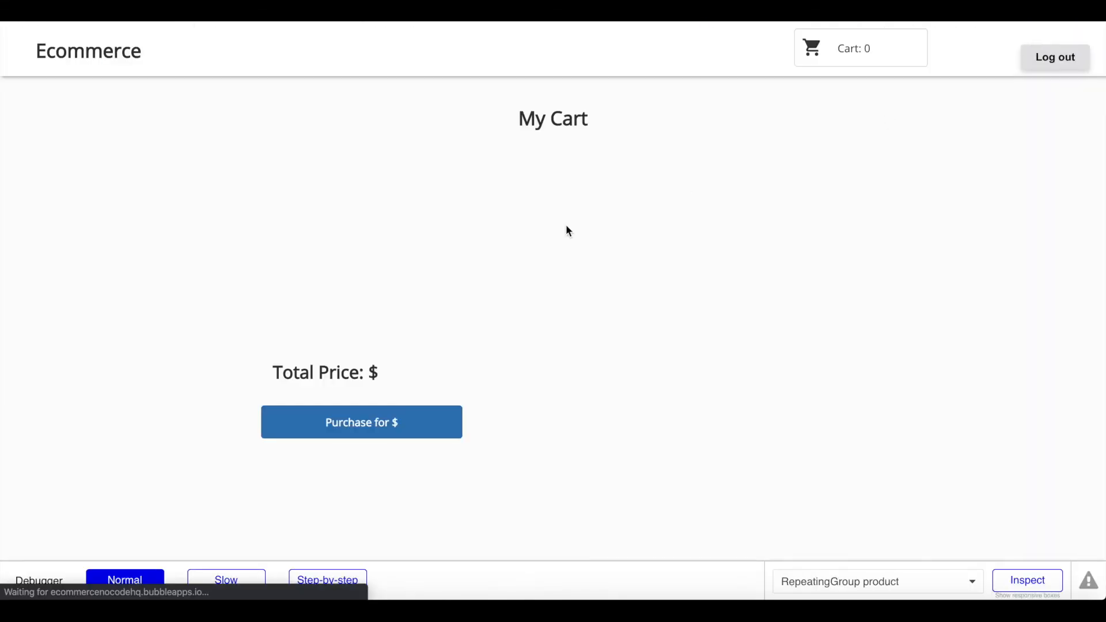
Step: Add Spaghetti from Italy and Tomato Sauce to the cart, then view the cart
{"action": "scroll", "coordinate": [413, 254], "scroll_direction": "down", "scroll_amount": 4}
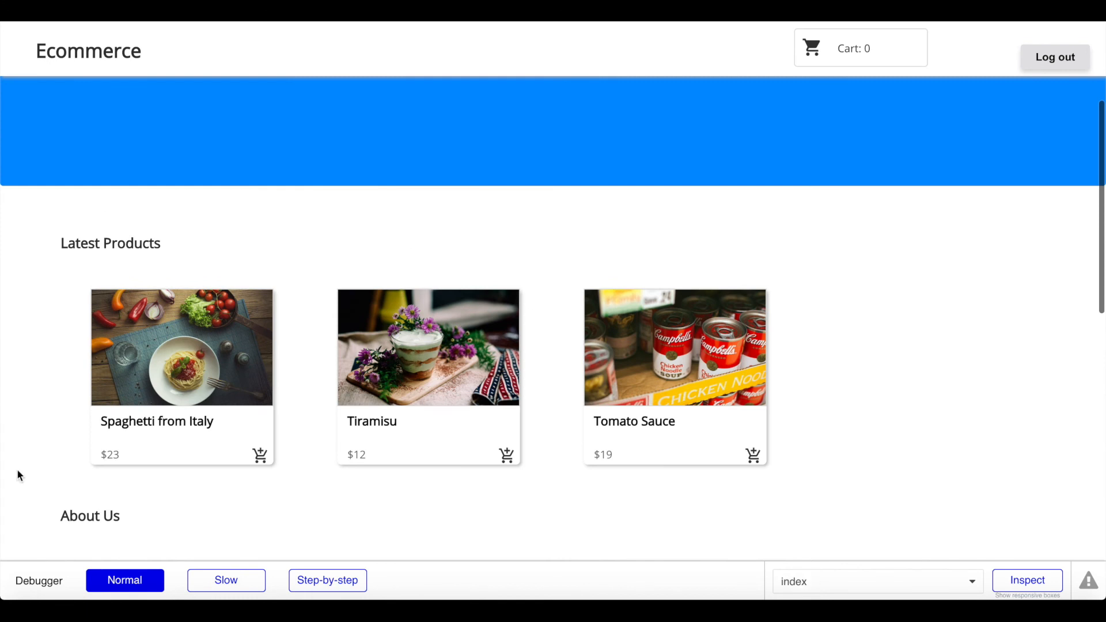
{"action": "left_click", "coordinate": [260, 455]}
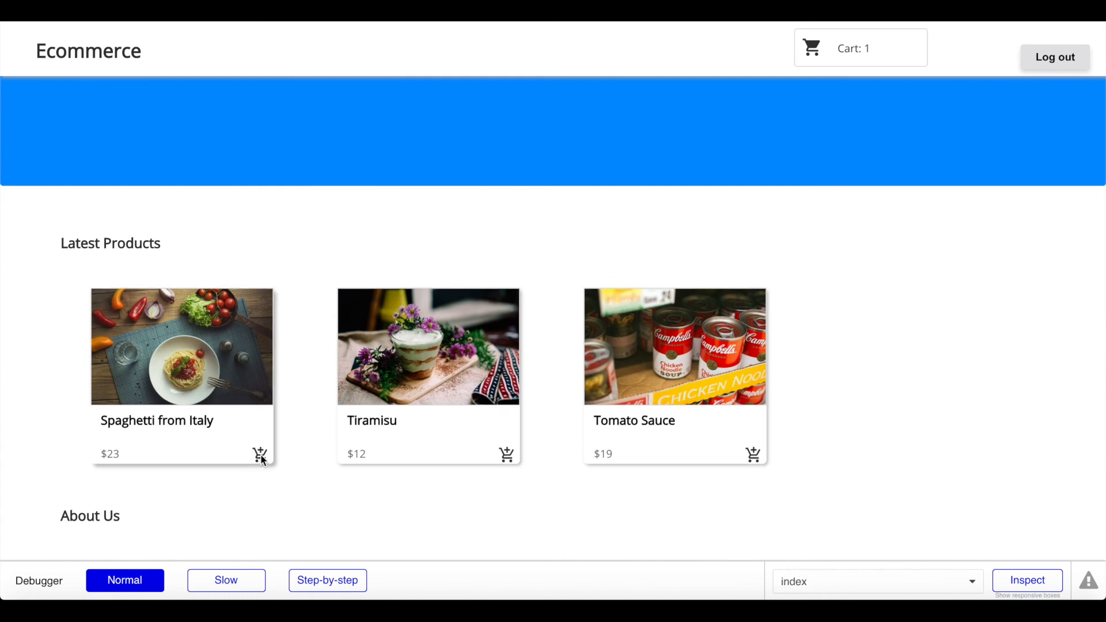
{"action": "left_click", "coordinate": [622, 426]}
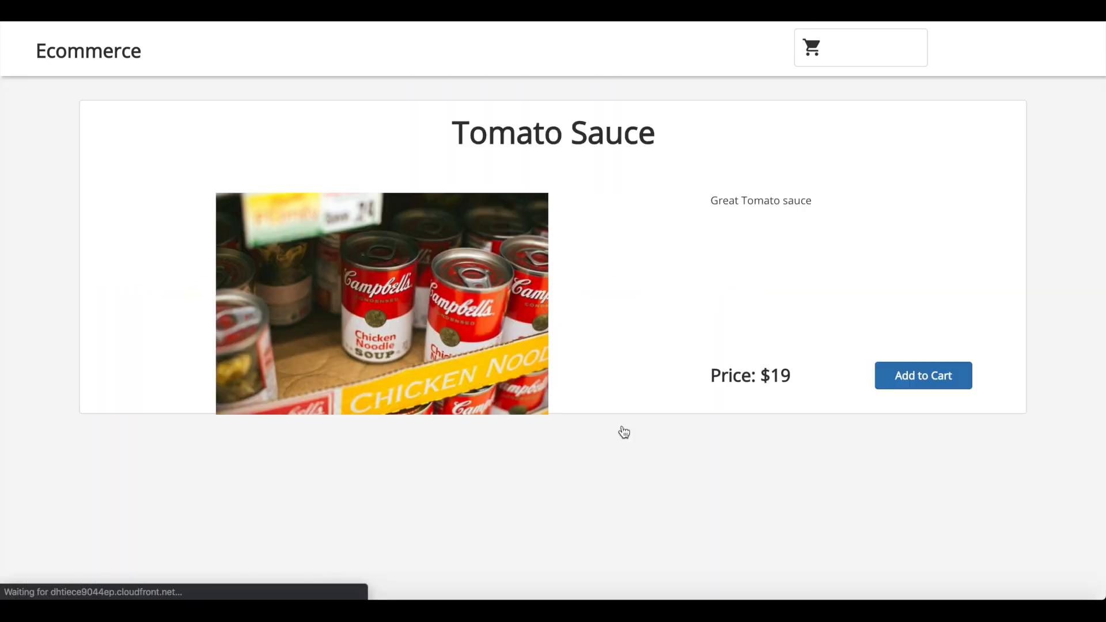
{"action": "left_click", "coordinate": [925, 362]}
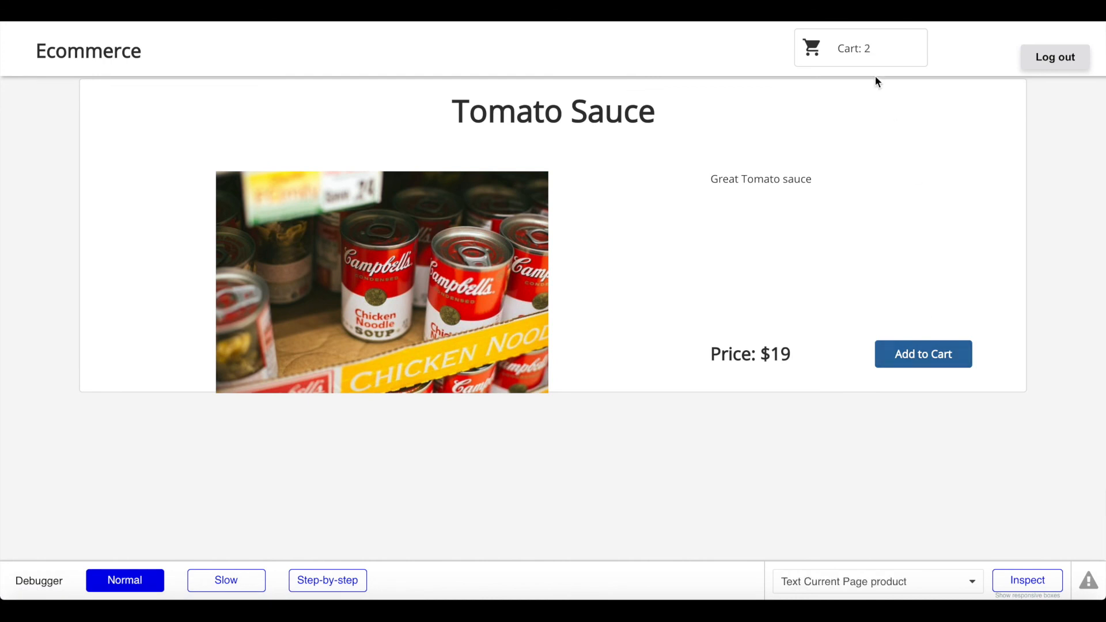
{"action": "left_click", "coordinate": [859, 42]}
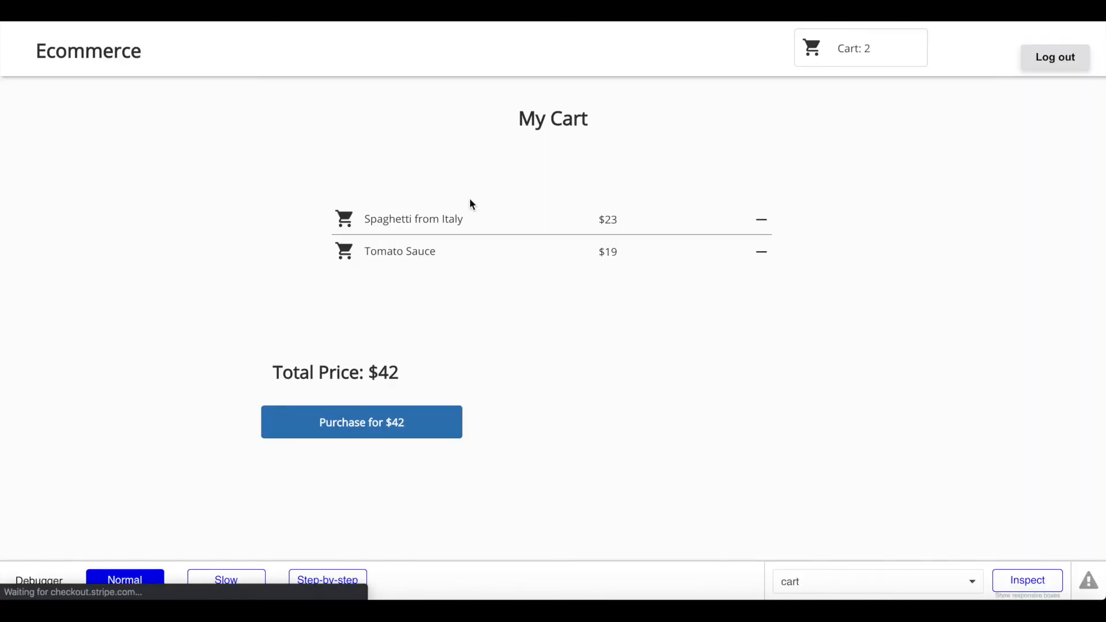
Step: Pay the $42 order with the Stripe test card details, then dismiss the charge alert and success popup
{"action": "scroll", "coordinate": [470, 204], "scroll_direction": "down", "scroll_amount": 1}
{"action": "left_click", "coordinate": [402, 378]}
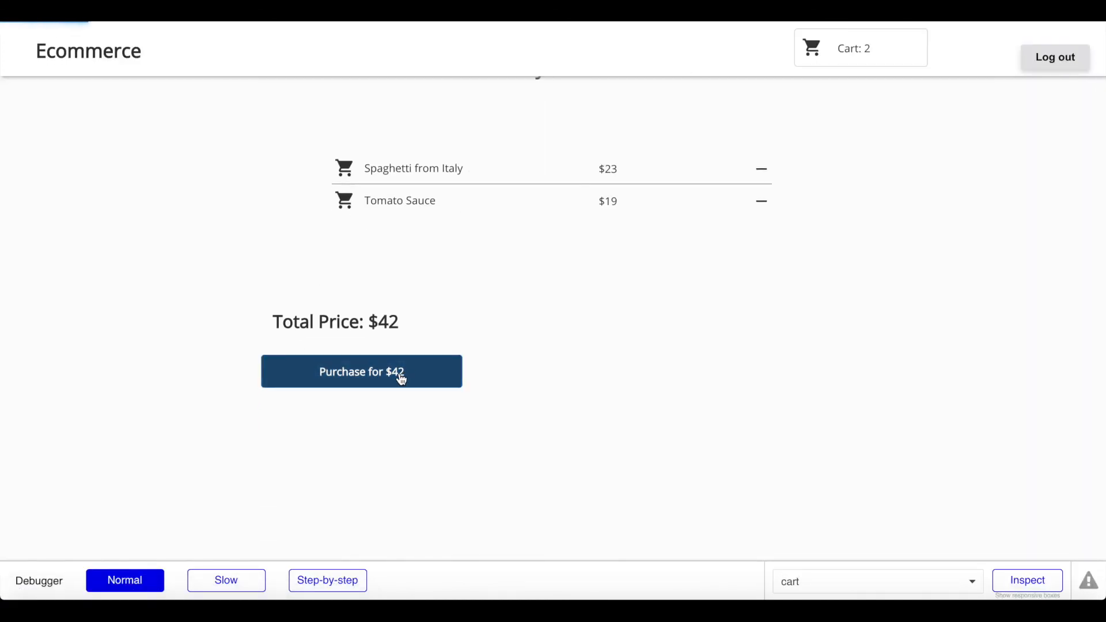
{"action": "type", "text": "4242 4"}
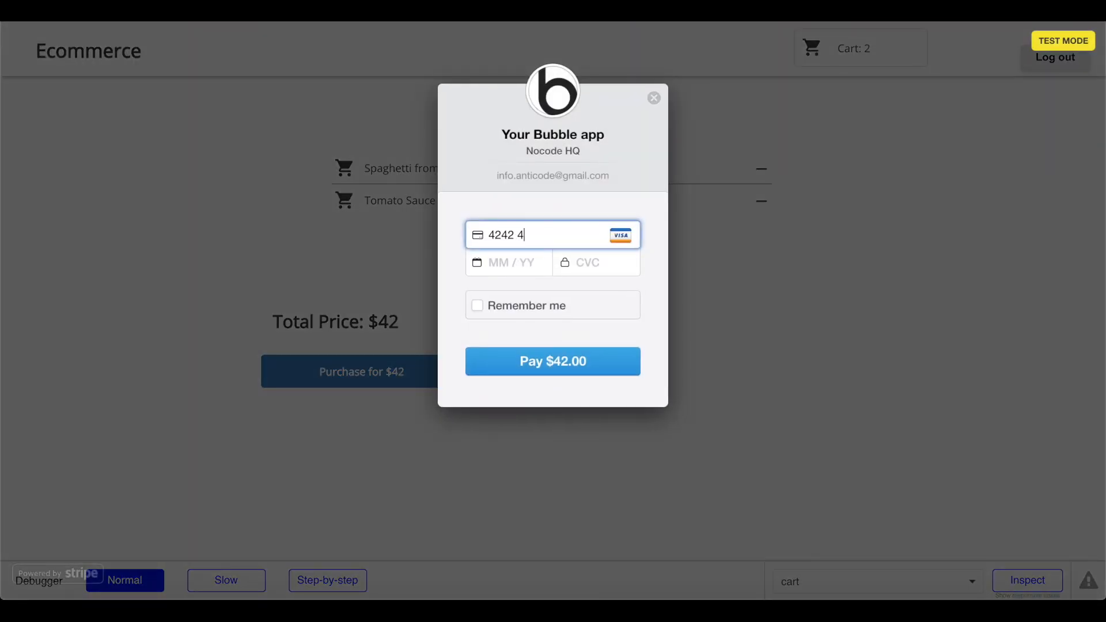
{"action": "type", "text": "242 4242 4242"}
{"action": "left_click", "coordinate": [516, 275]}
{"action": "type", "text": "04 / 24"}
{"action": "left_click", "coordinate": [595, 264]}
{"action": "type", "text": "424"}
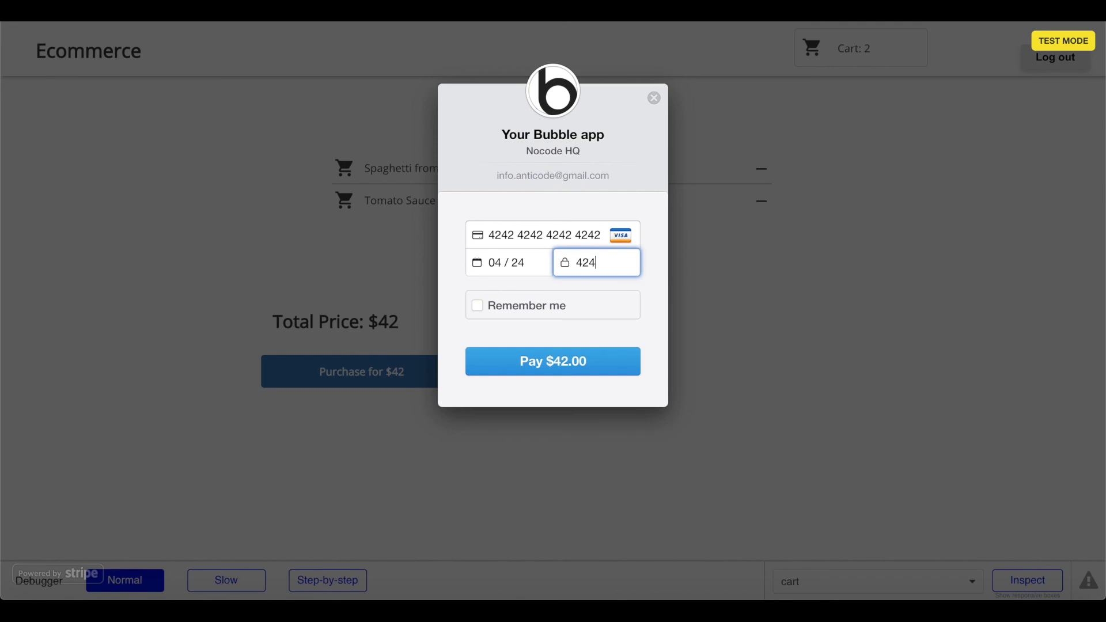
{"action": "left_click", "coordinate": [562, 362]}
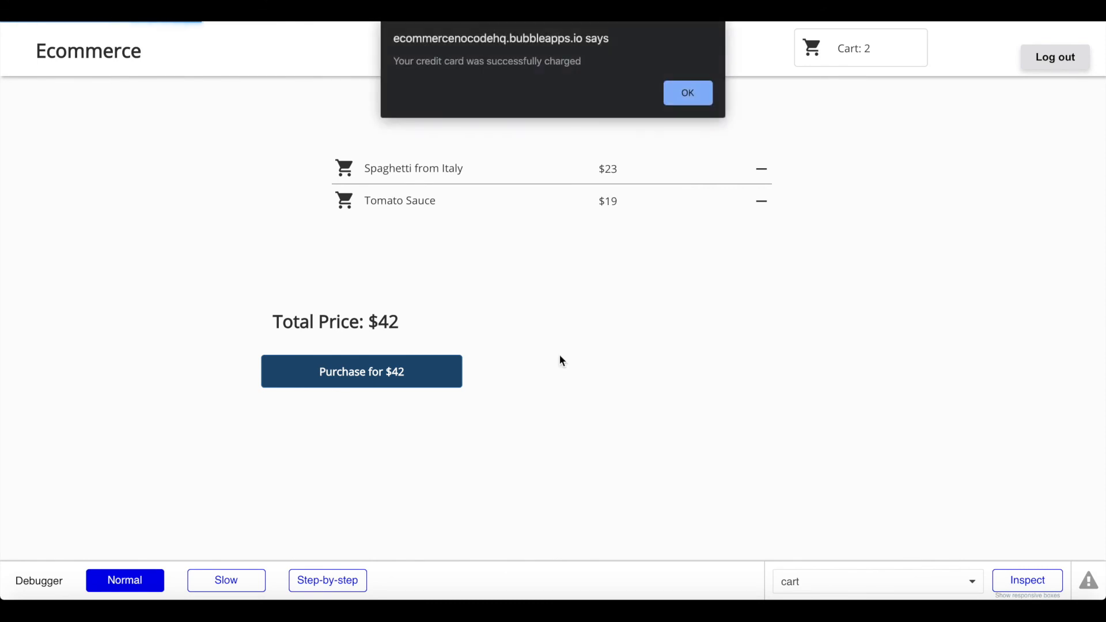
{"action": "left_click", "coordinate": [687, 98]}
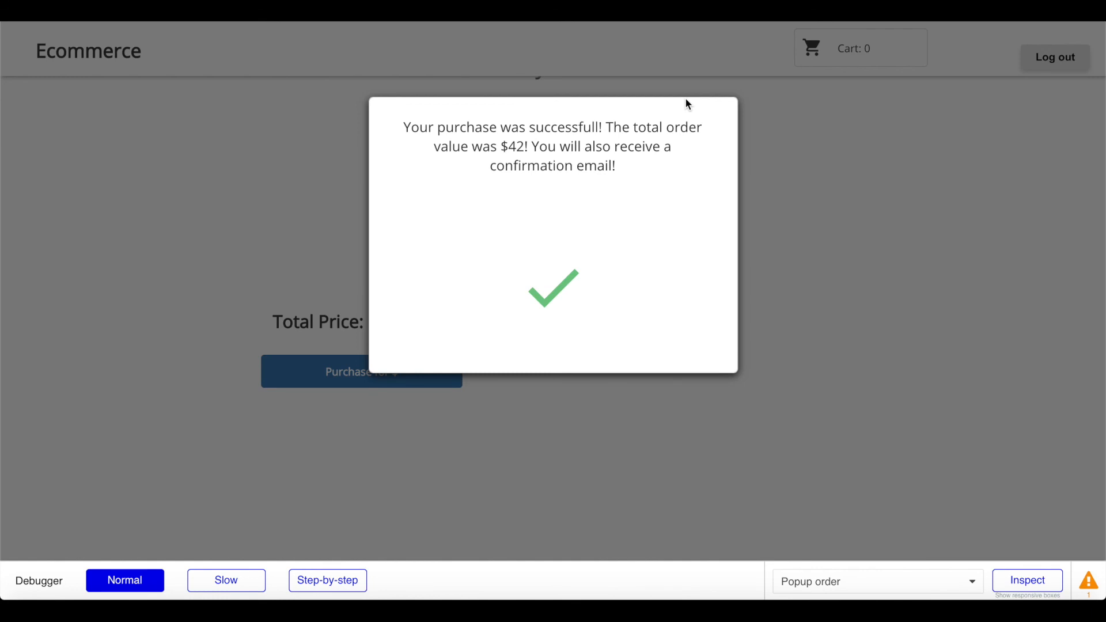
{"action": "left_click", "coordinate": [781, 194]}
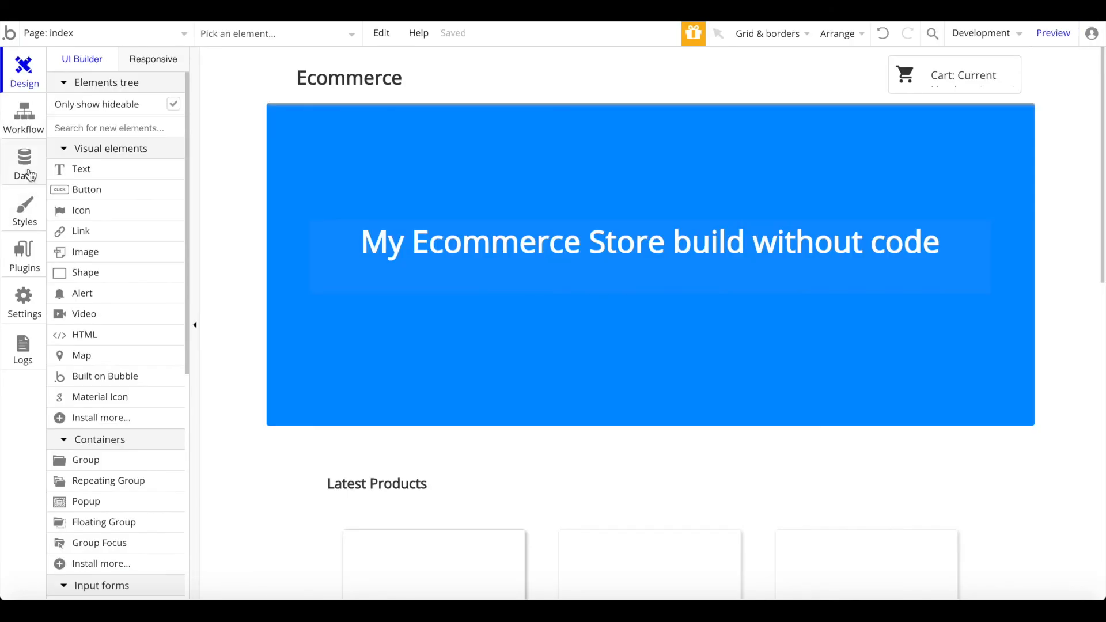
Step: Check the database's All orders list shows two saved $42 orders
{"action": "left_click", "coordinate": [24, 165]}
{"action": "left_click", "coordinate": [136, 249]}
{"action": "left_click", "coordinate": [141, 212]}
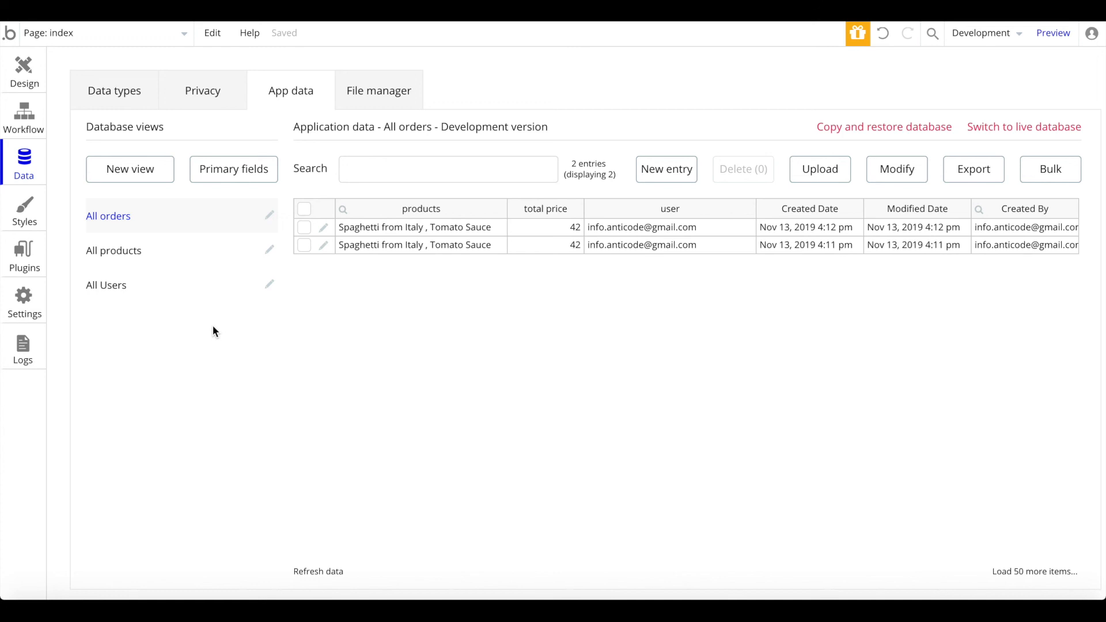
Step: Go back to the index page design and scroll through it
{"action": "left_click", "coordinate": [24, 68]}
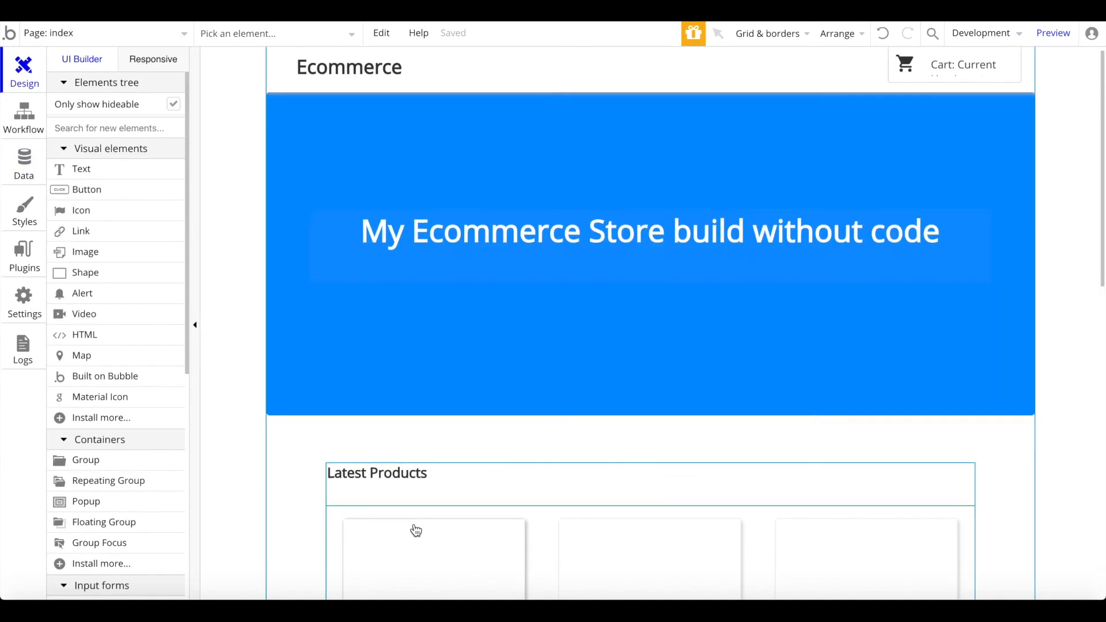
{"action": "scroll", "coordinate": [415, 531], "scroll_direction": "down", "scroll_amount": 6}
{"action": "scroll", "coordinate": [539, 482], "scroll_direction": "down", "scroll_amount": 2}
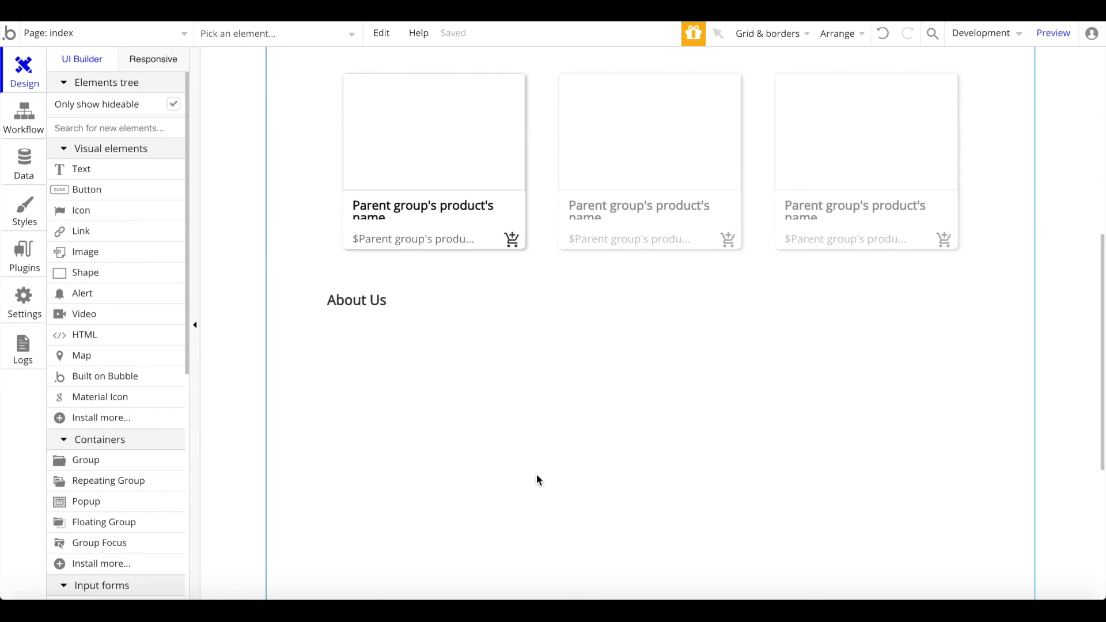
{"action": "scroll", "coordinate": [539, 481], "scroll_direction": "up", "scroll_amount": 8}
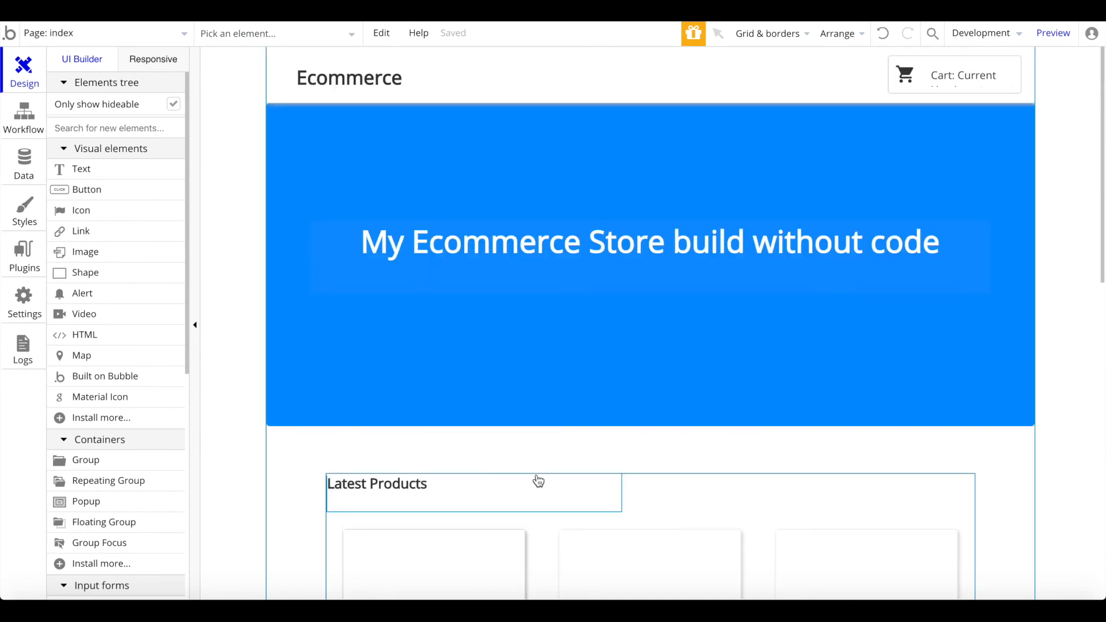